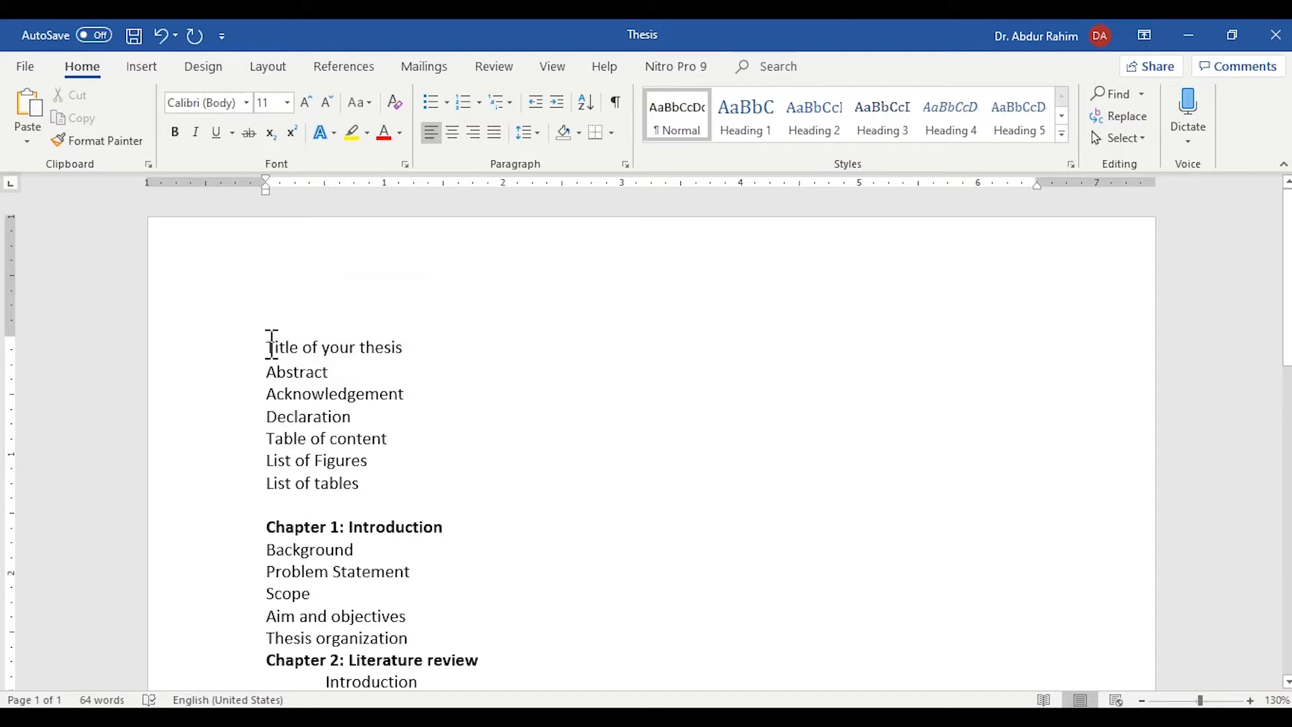
- Review the thesis outline line by line from the title to Appendix B, and return to the document's beginning
{"action": "left_click_drag", "start_coordinate": [267, 347], "coordinate": [408, 396]}
{"action": "key", "text": "shift+Down"}
{"action": "key", "text": "shift+Down"}
{"action": "key", "text": "shift+Down"}
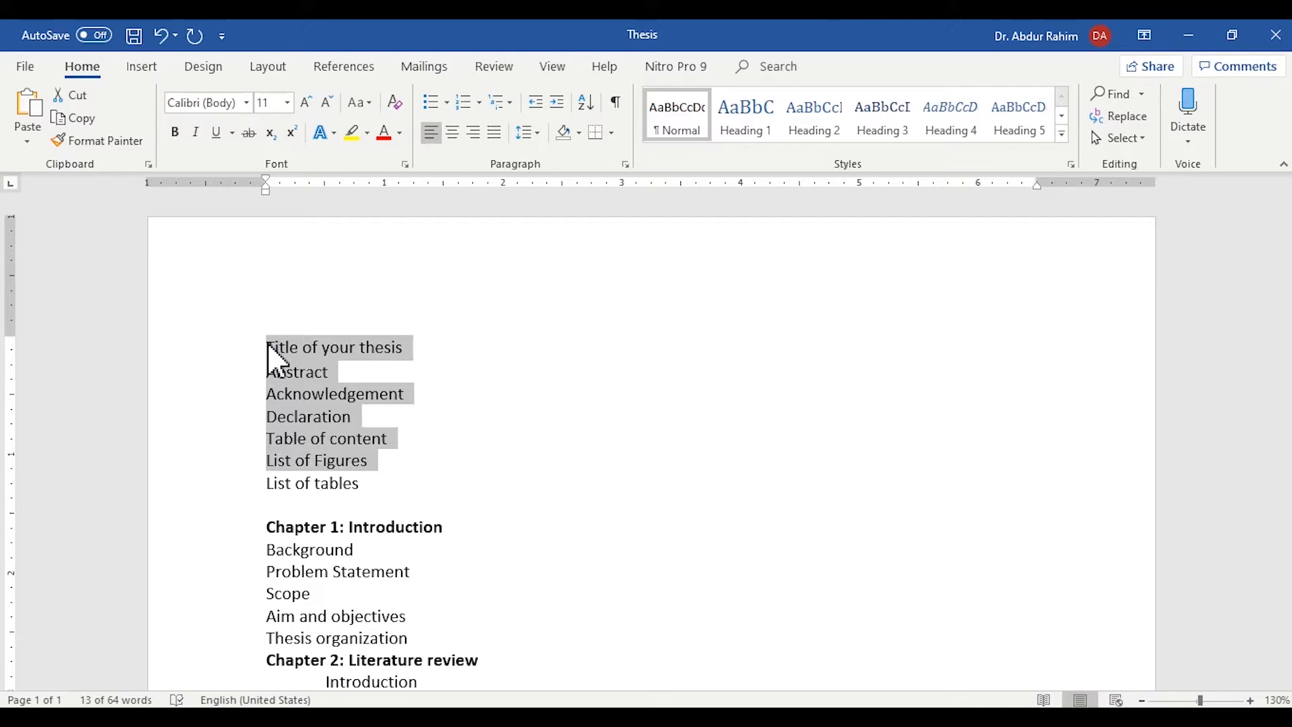
{"action": "key", "text": "shift+Down"}
{"action": "key", "text": "shift+Down"}
{"action": "key", "text": "shift+Down"}
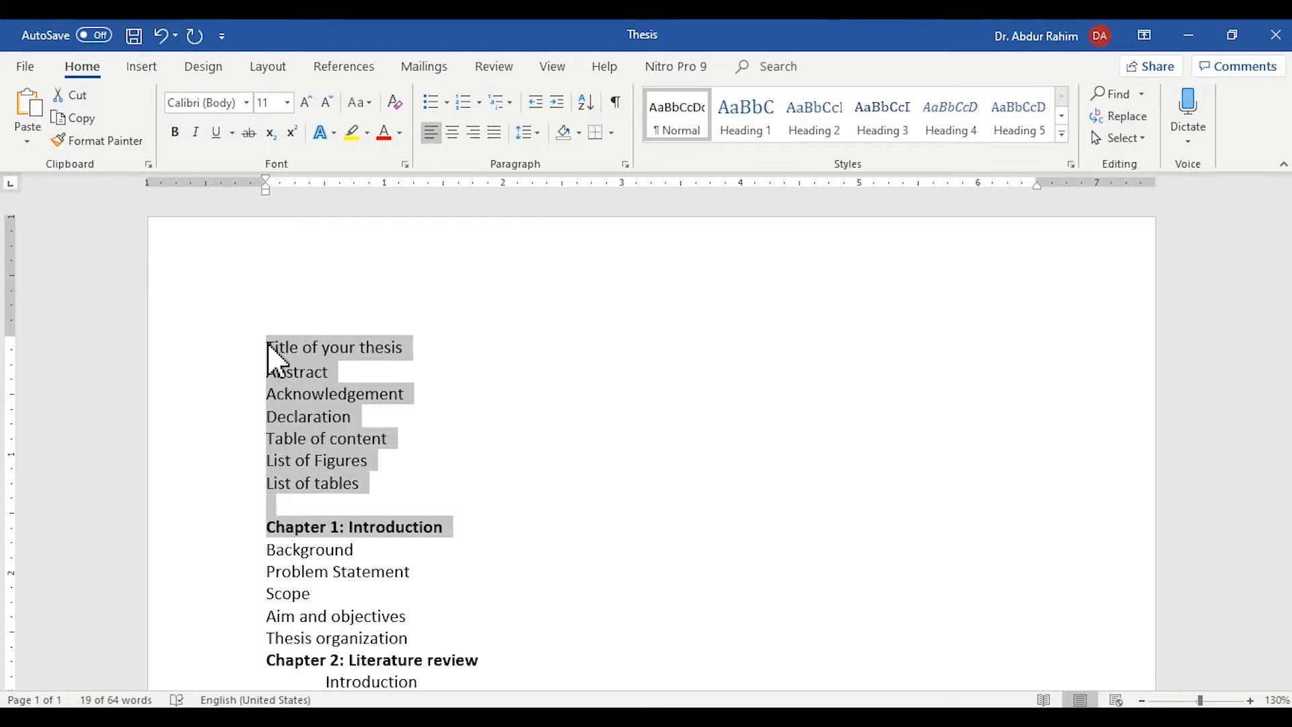
{"action": "key", "text": "shift+Down"}
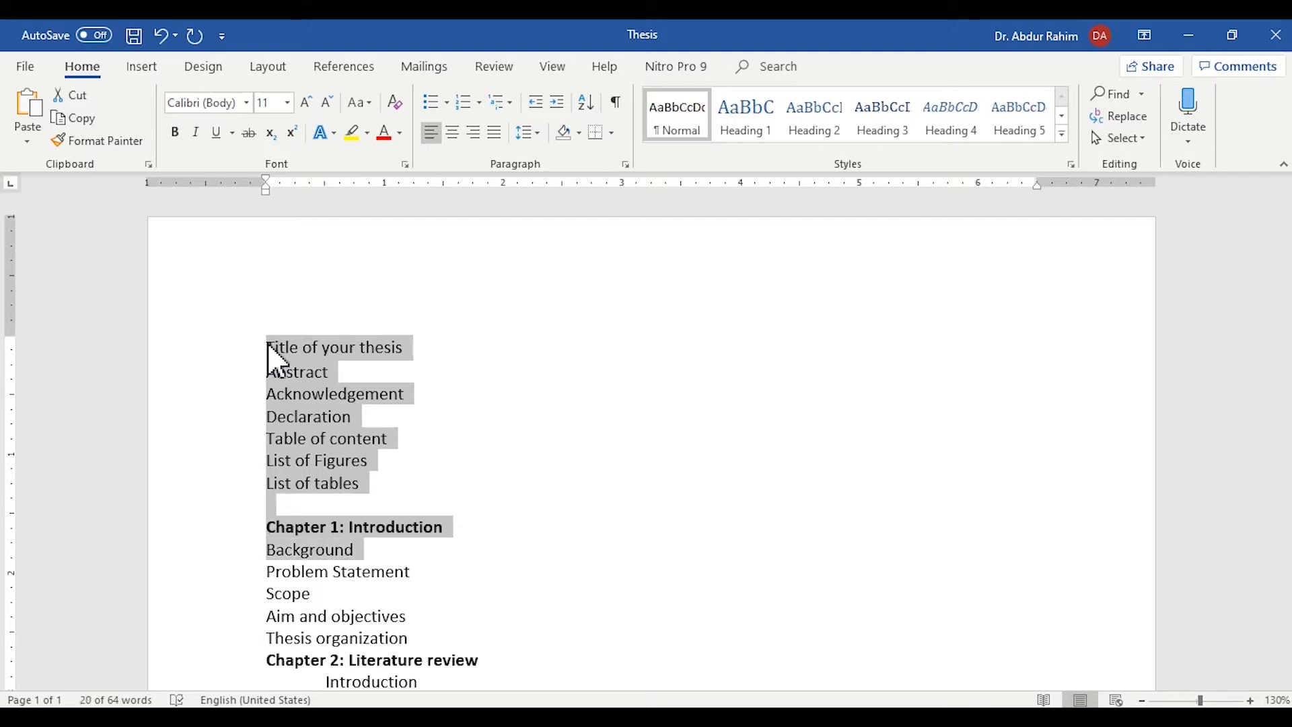
{"action": "key", "text": "shift+Down"}
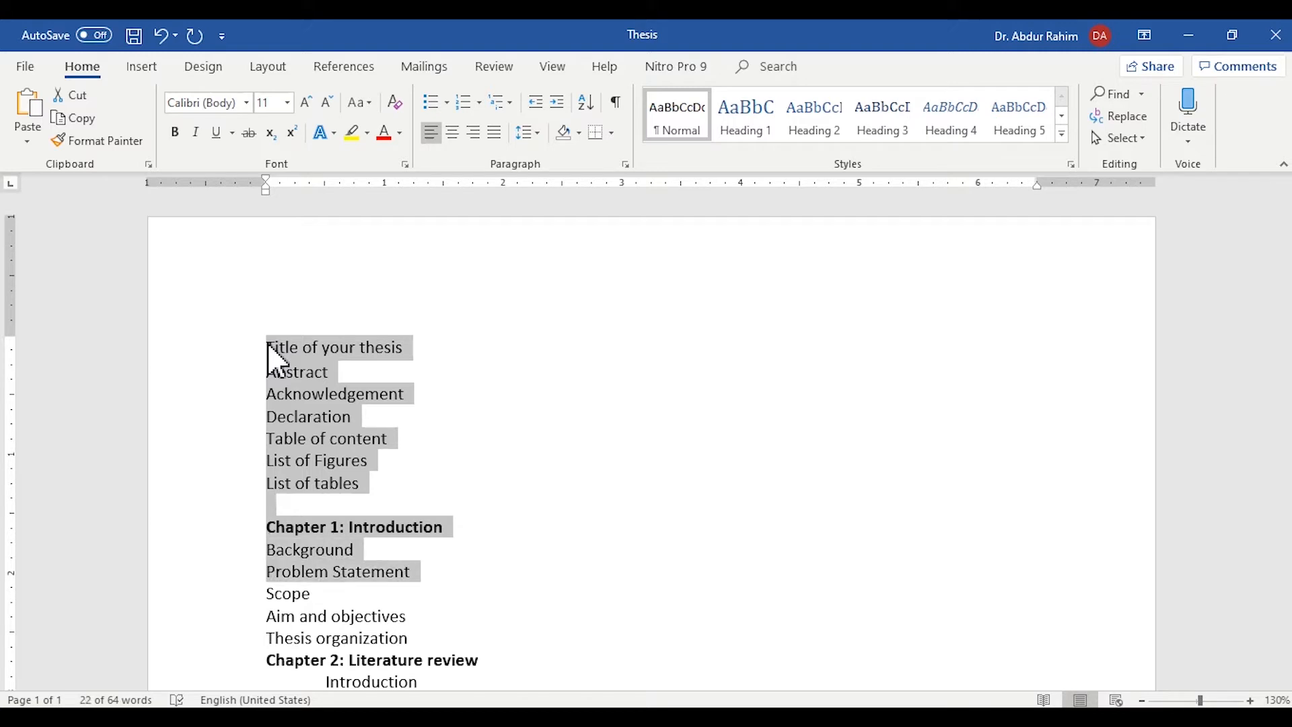
{"action": "key", "text": "shift+Down"}
{"action": "key", "text": "shift+Down"}
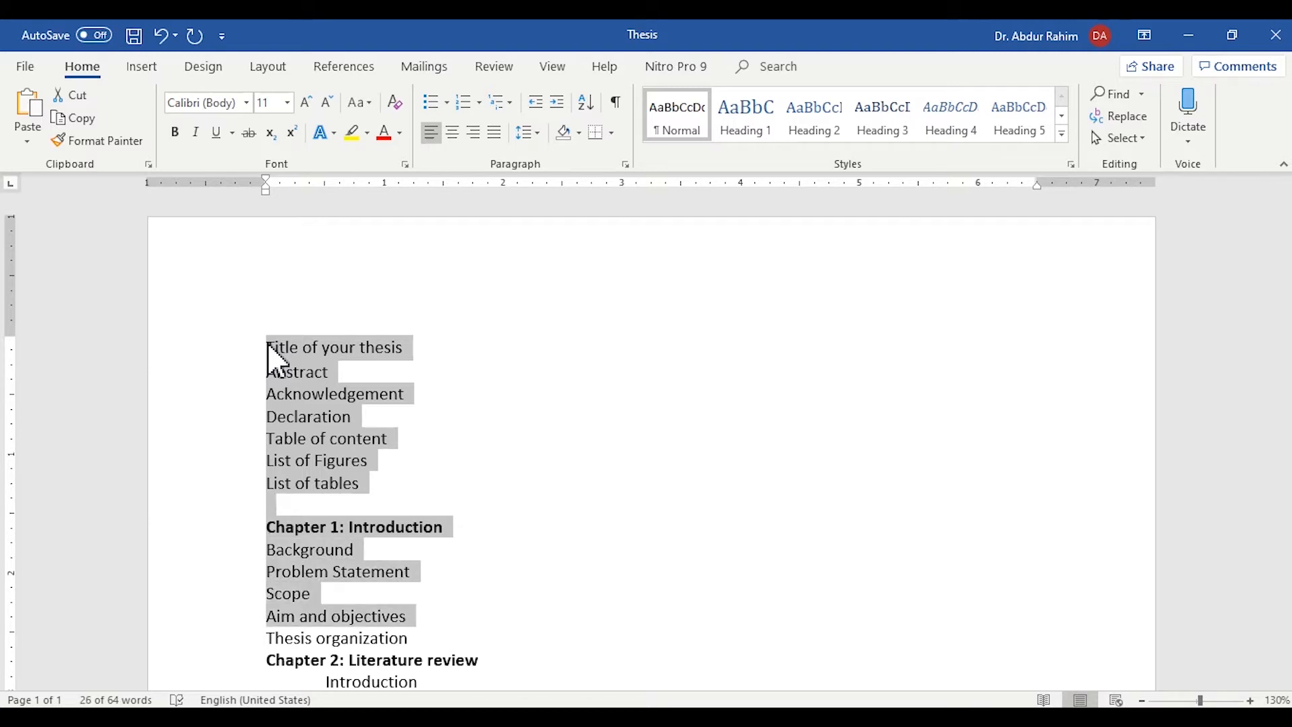
{"action": "key", "text": "shift+Down"}
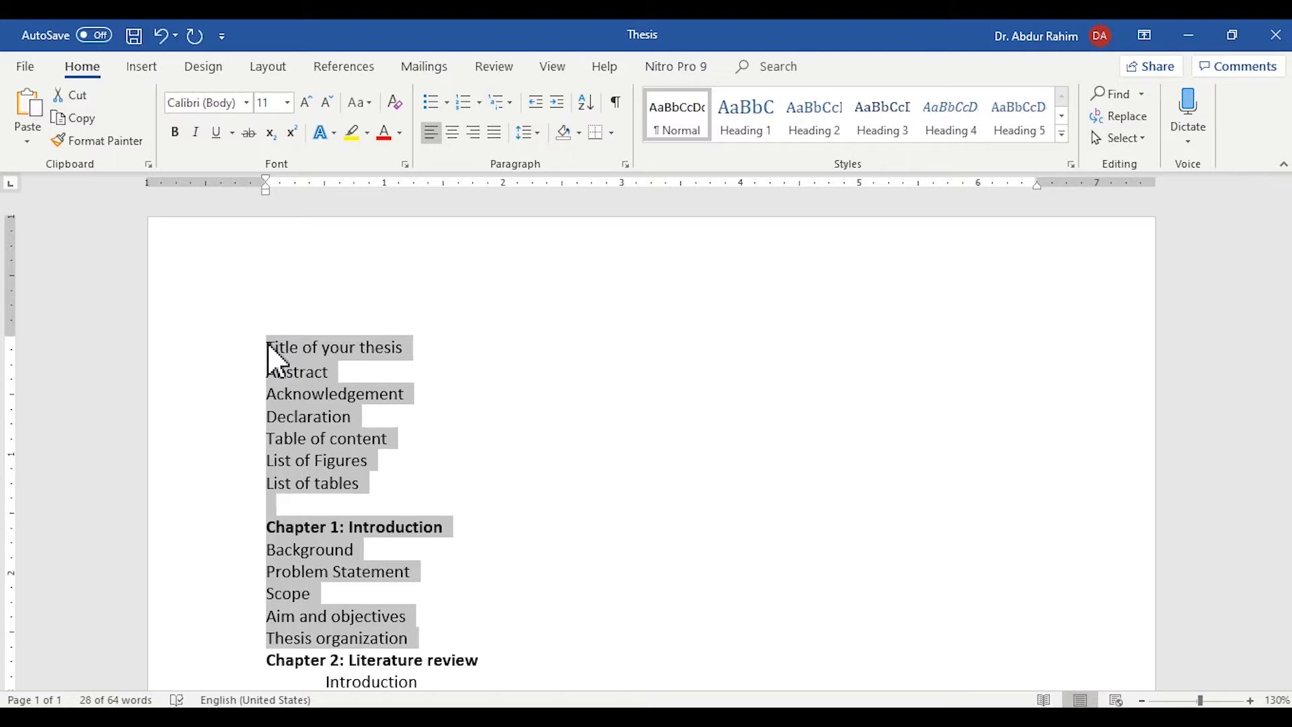
{"action": "key", "text": "shift+Down"}
{"action": "key", "text": "shift+Down"}
{"action": "key", "text": "shift+Down"}
{"action": "key", "text": "shift+Down"}
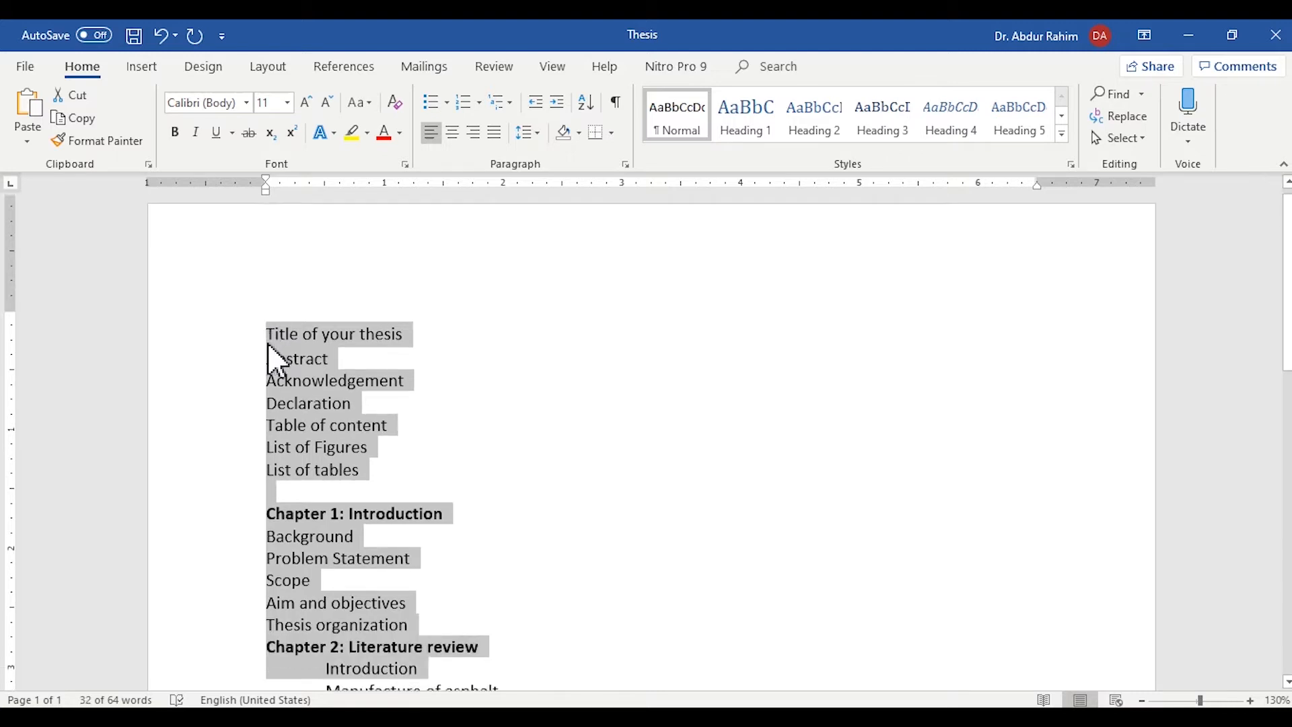
{"action": "key", "text": "shift+Down"}
{"action": "key", "text": "shift+Down"}
{"action": "key", "text": "shift+Down"}
{"action": "key", "text": "shift+Down"}
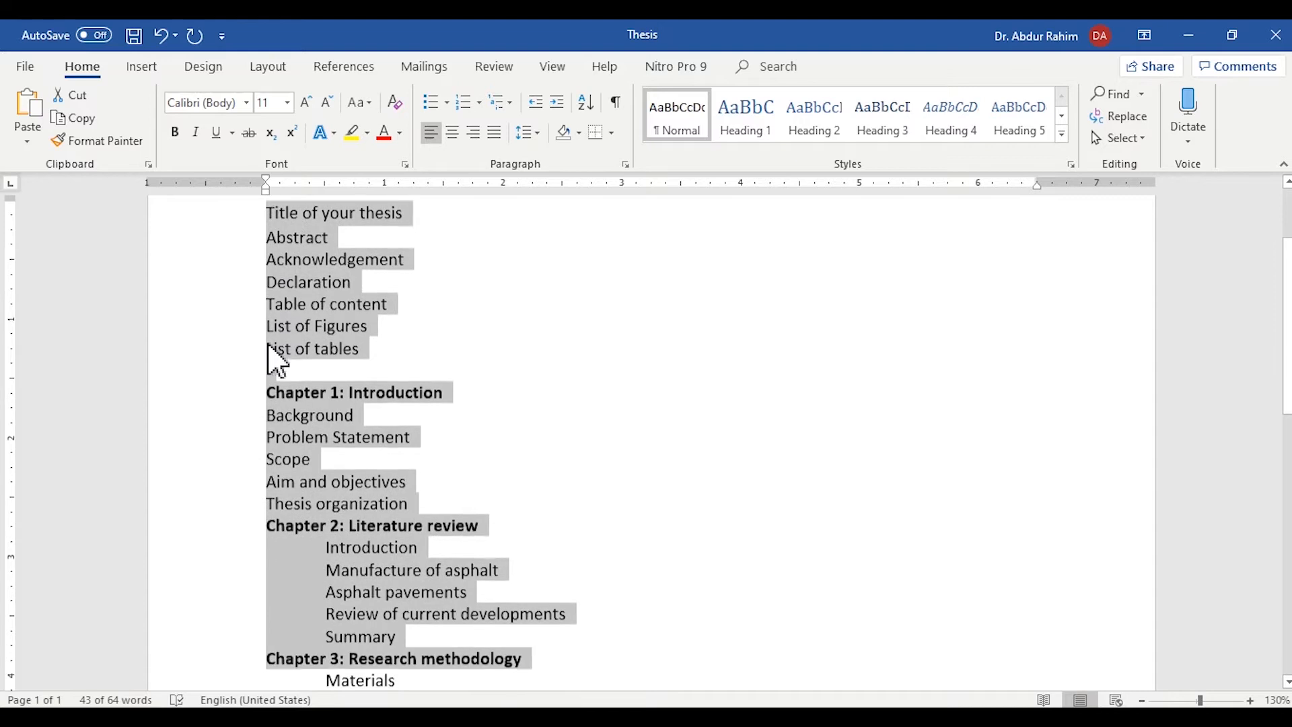
{"action": "key", "text": "shift+Down"}
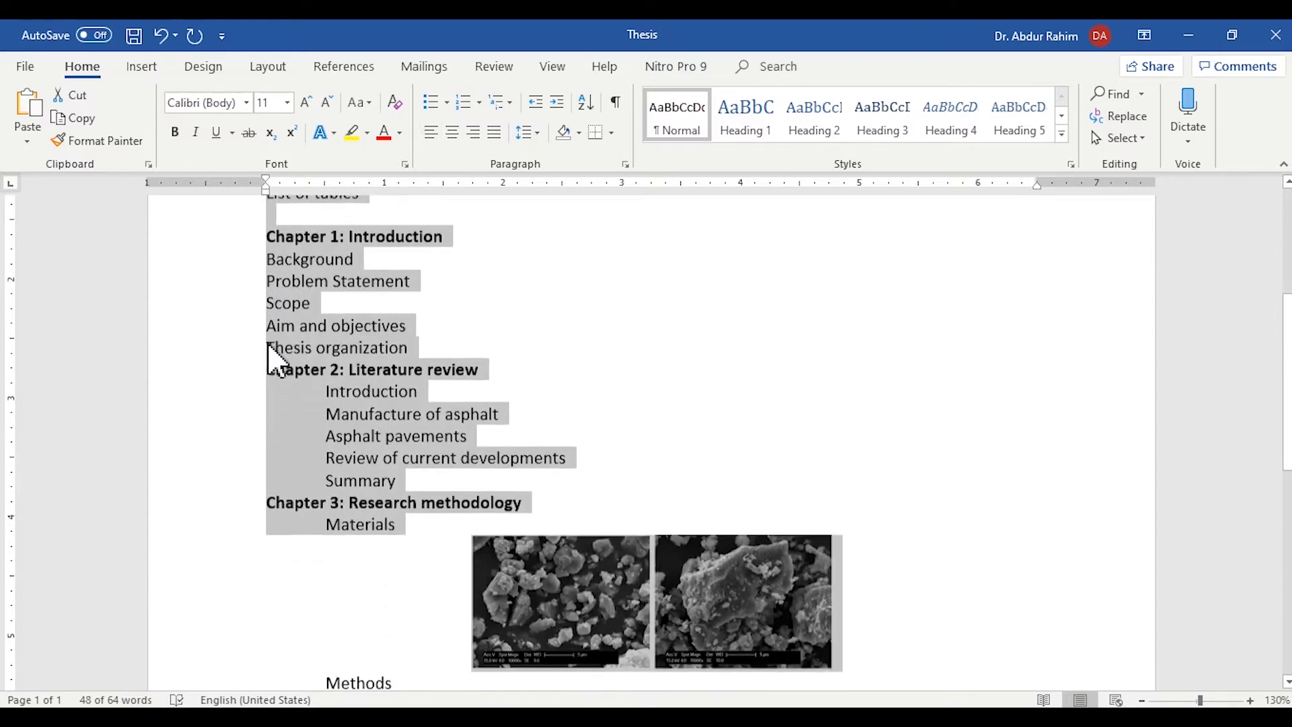
{"action": "key", "text": "shift+Down"}
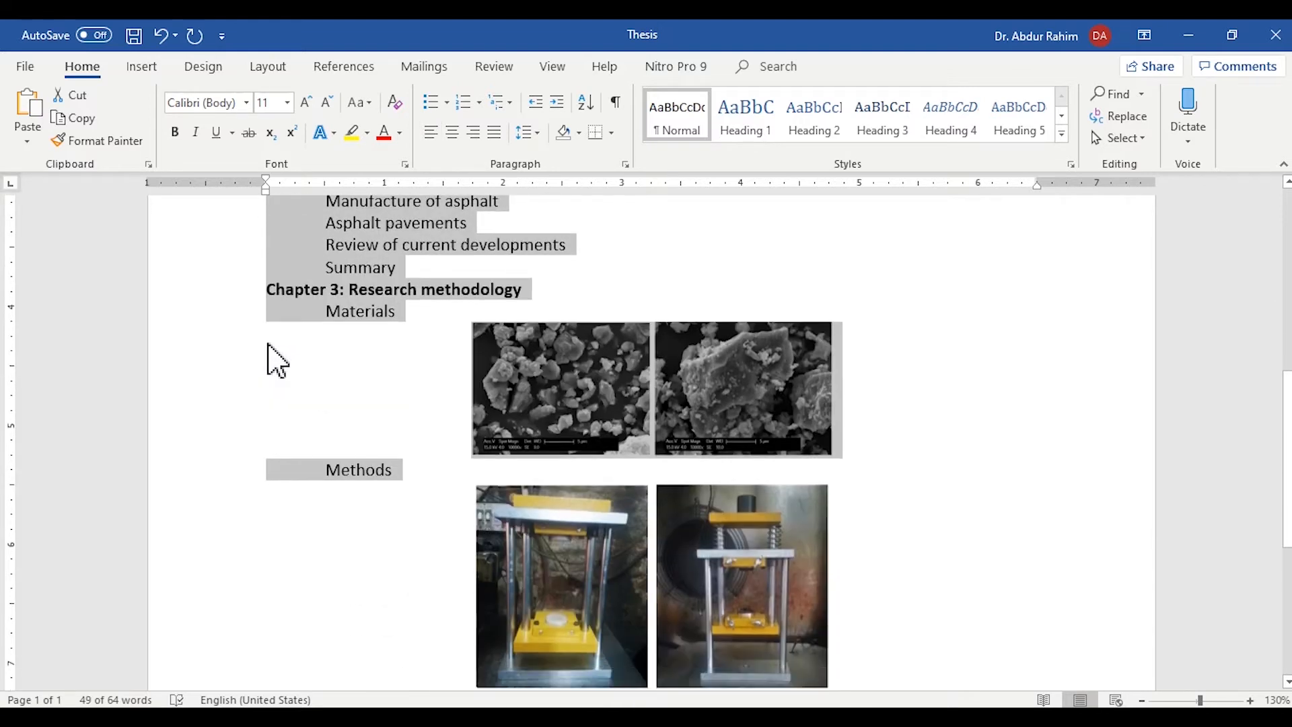
{"action": "key", "text": "shift+Down"}
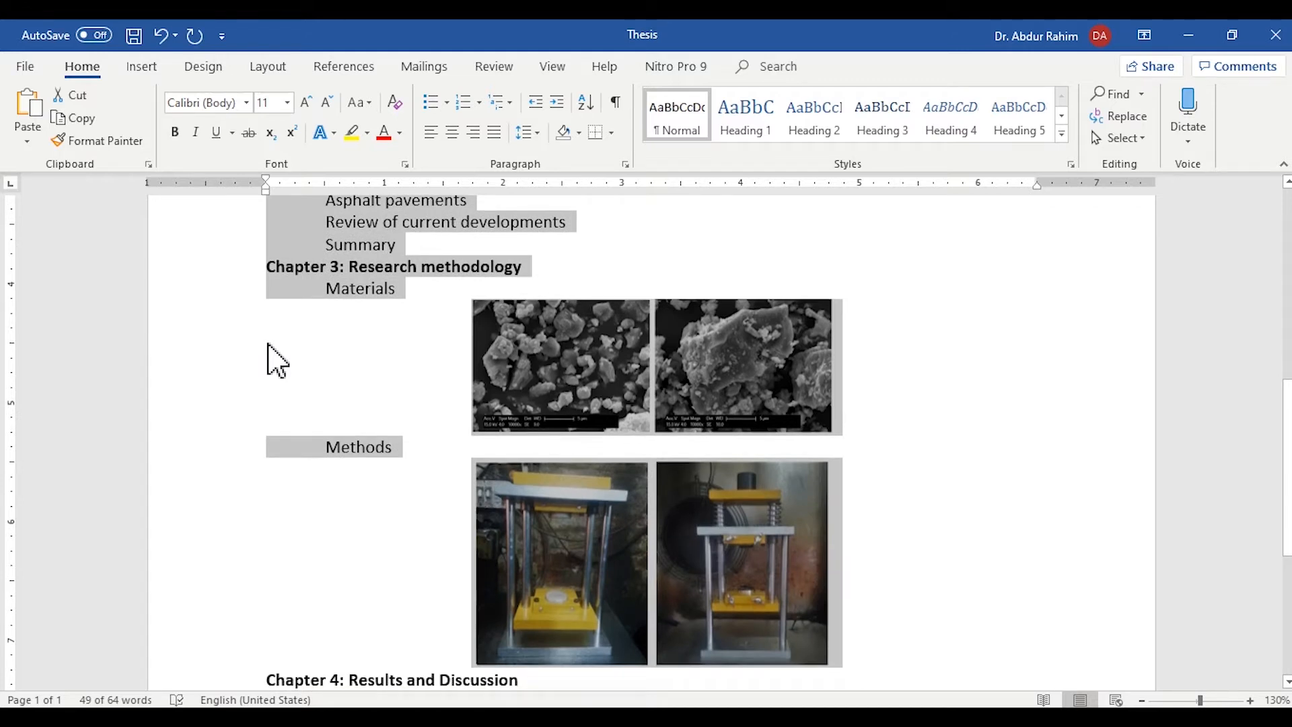
{"action": "key", "text": "shift+Down"}
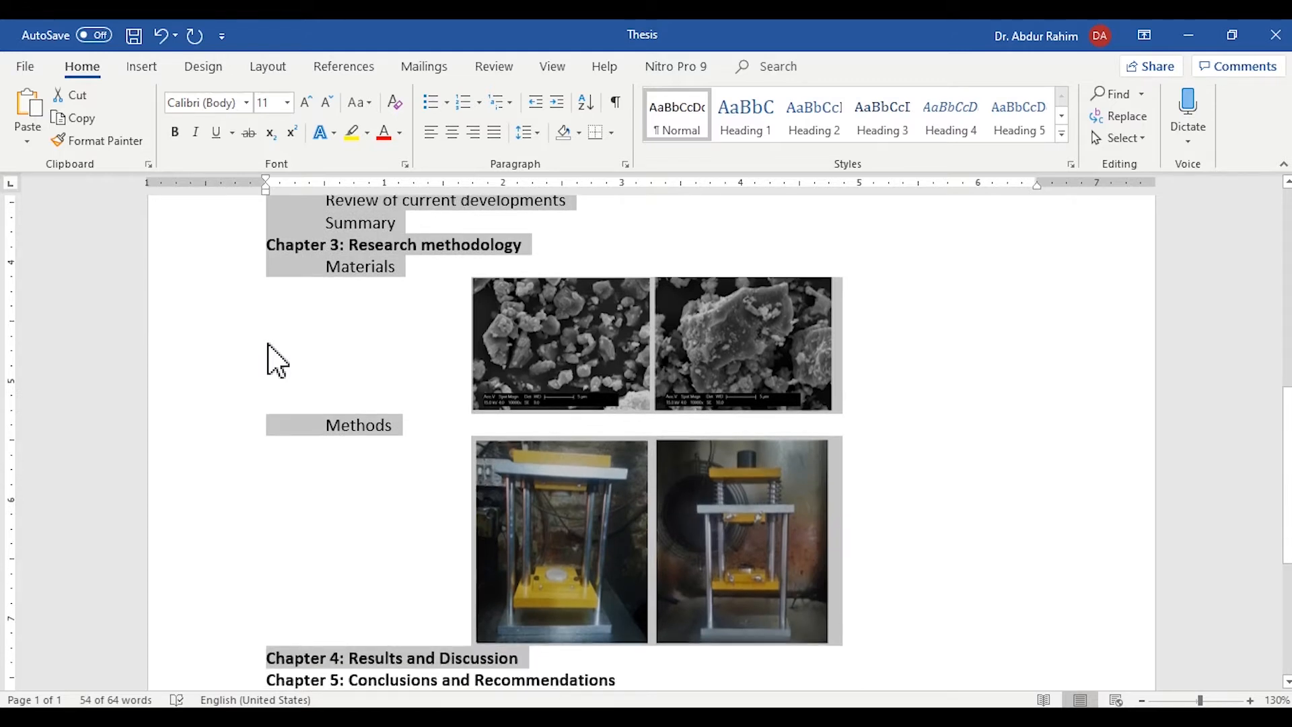
{"action": "key", "text": "shift+Down"}
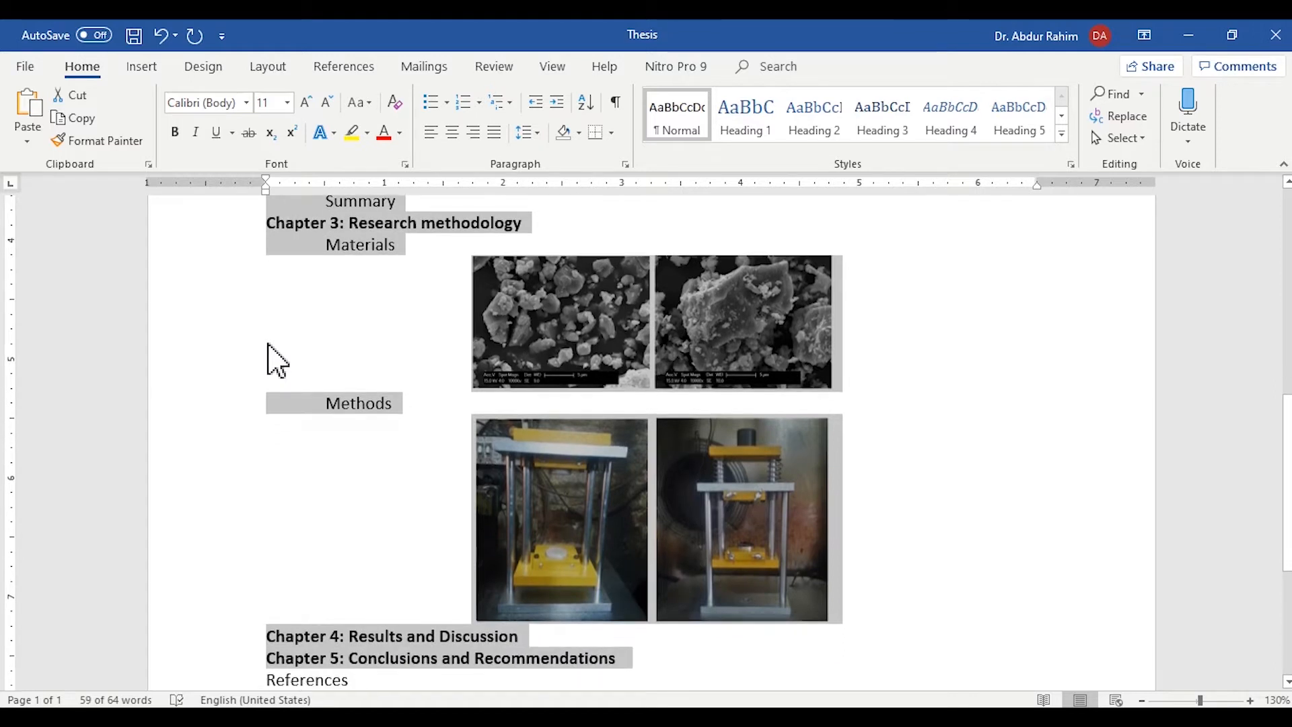
{"action": "key", "text": "shift+Down"}
{"action": "key", "text": "shift+Down"}
{"action": "key", "text": "shift+Down"}
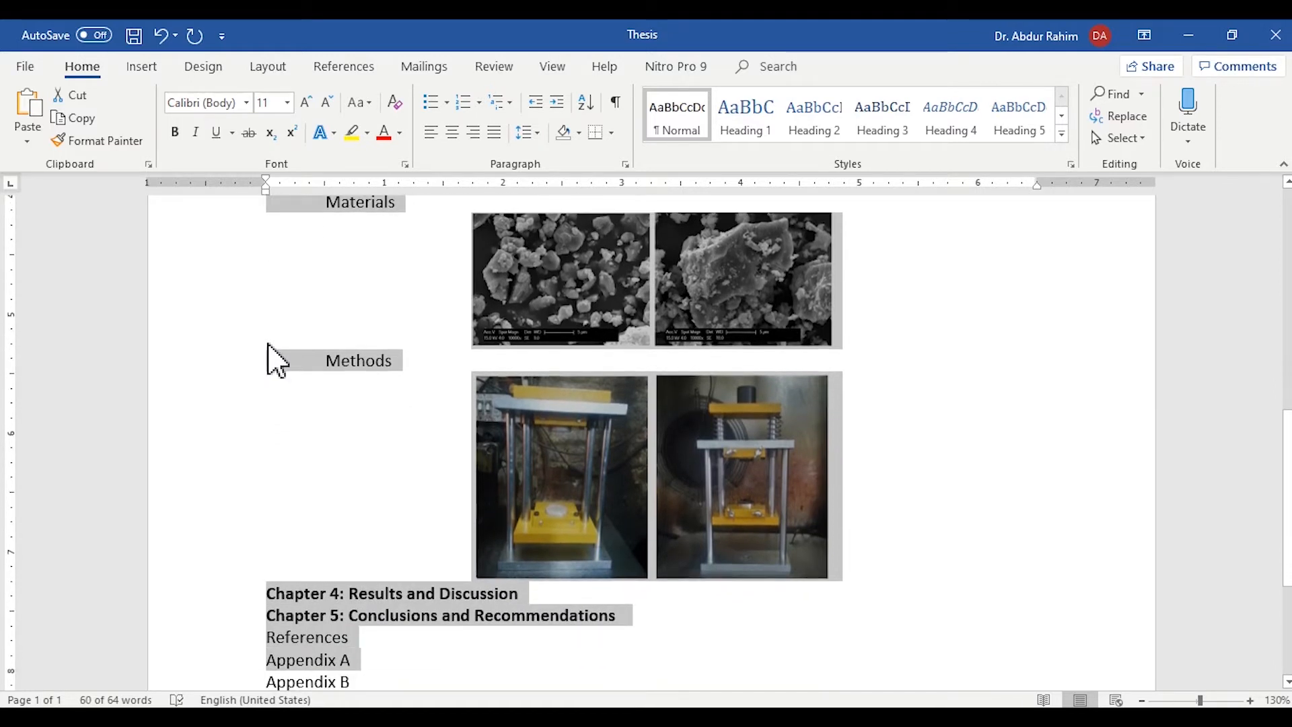
{"action": "key", "text": "shift+Down"}
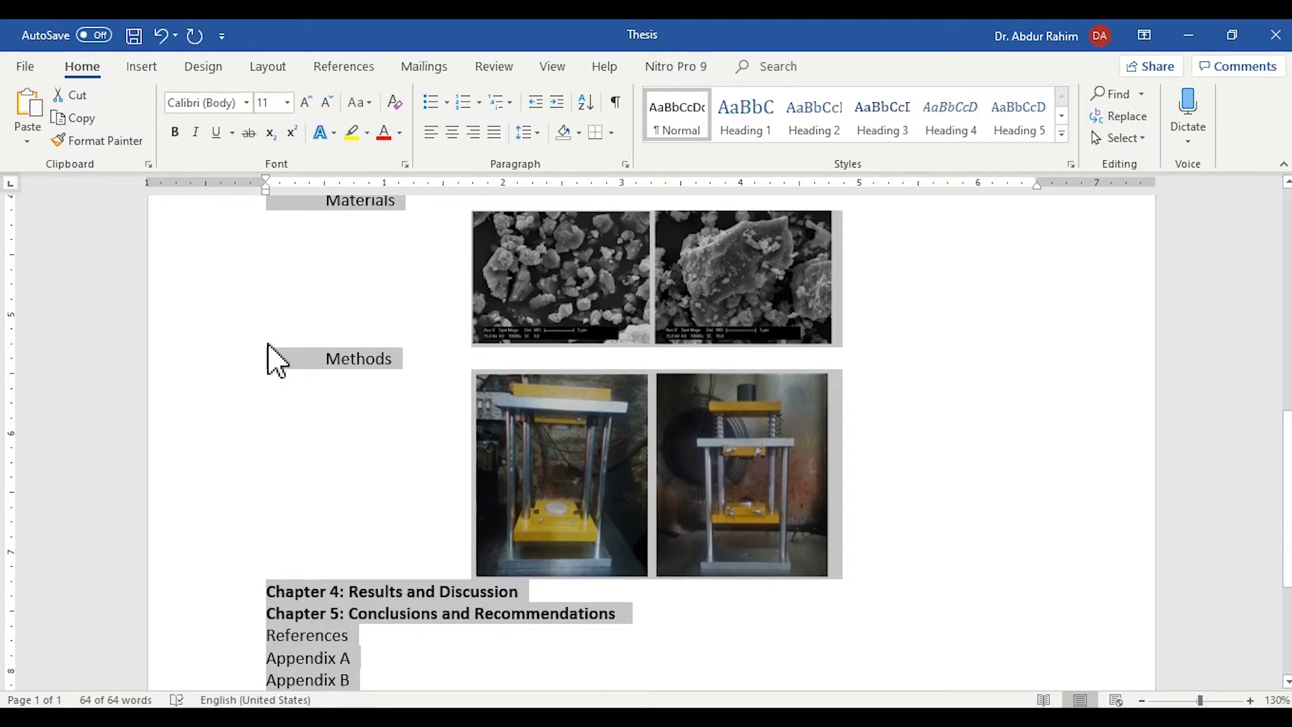
{"action": "key", "text": "ctrl+Home"}
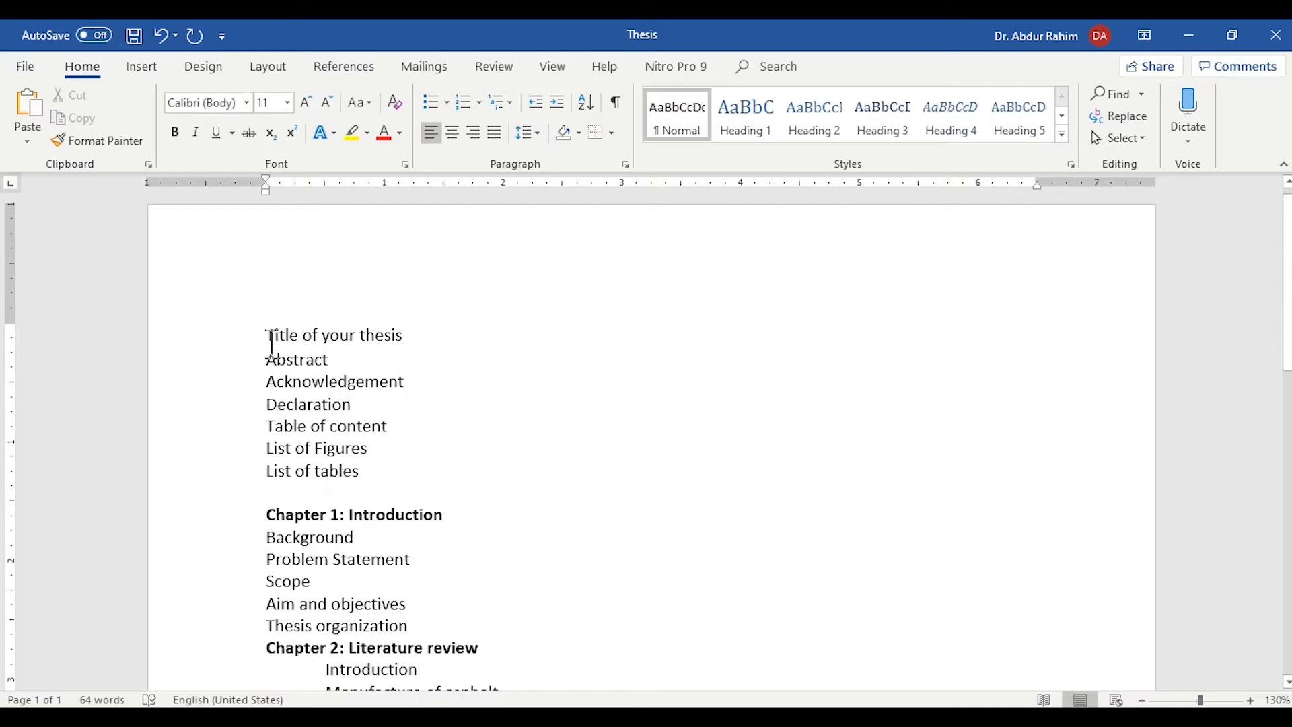
- Modify the Normal style to use Times New Roman at 12 pt
{"action": "right_click", "coordinate": [687, 111]}
{"action": "left_click", "coordinate": [712, 144]}
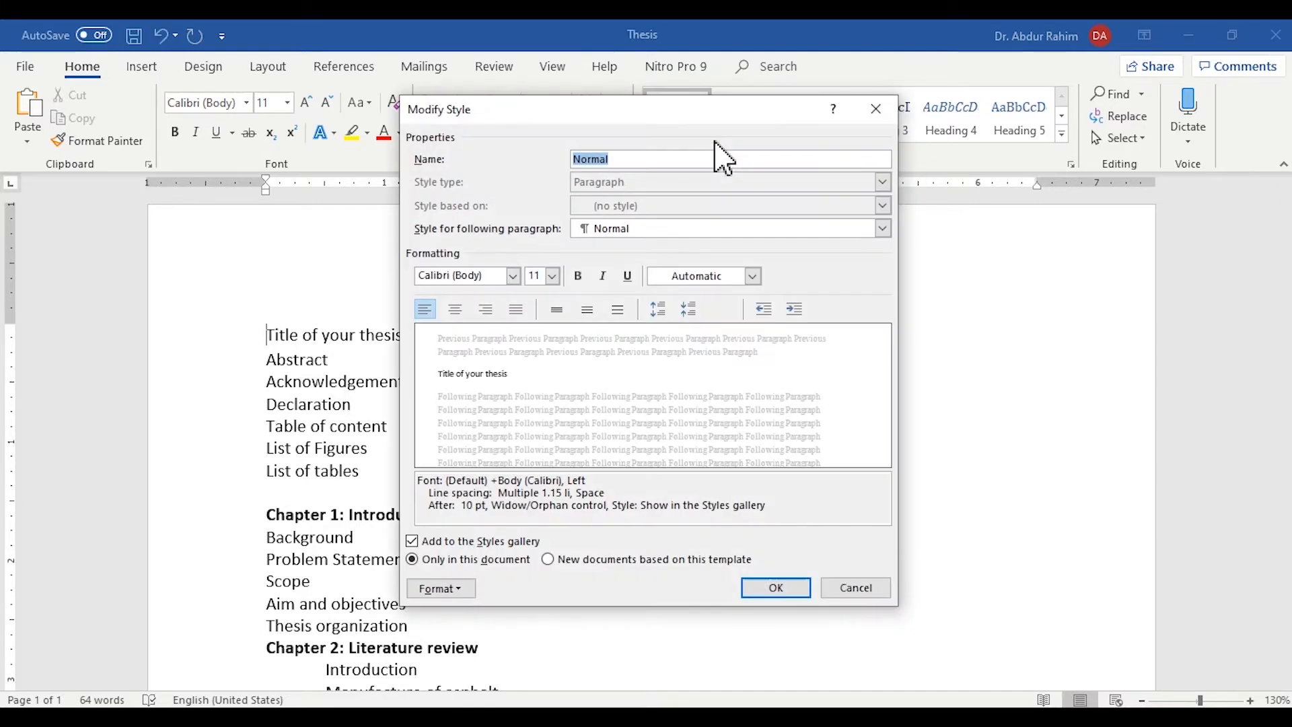
{"action": "left_click", "coordinate": [514, 276]}
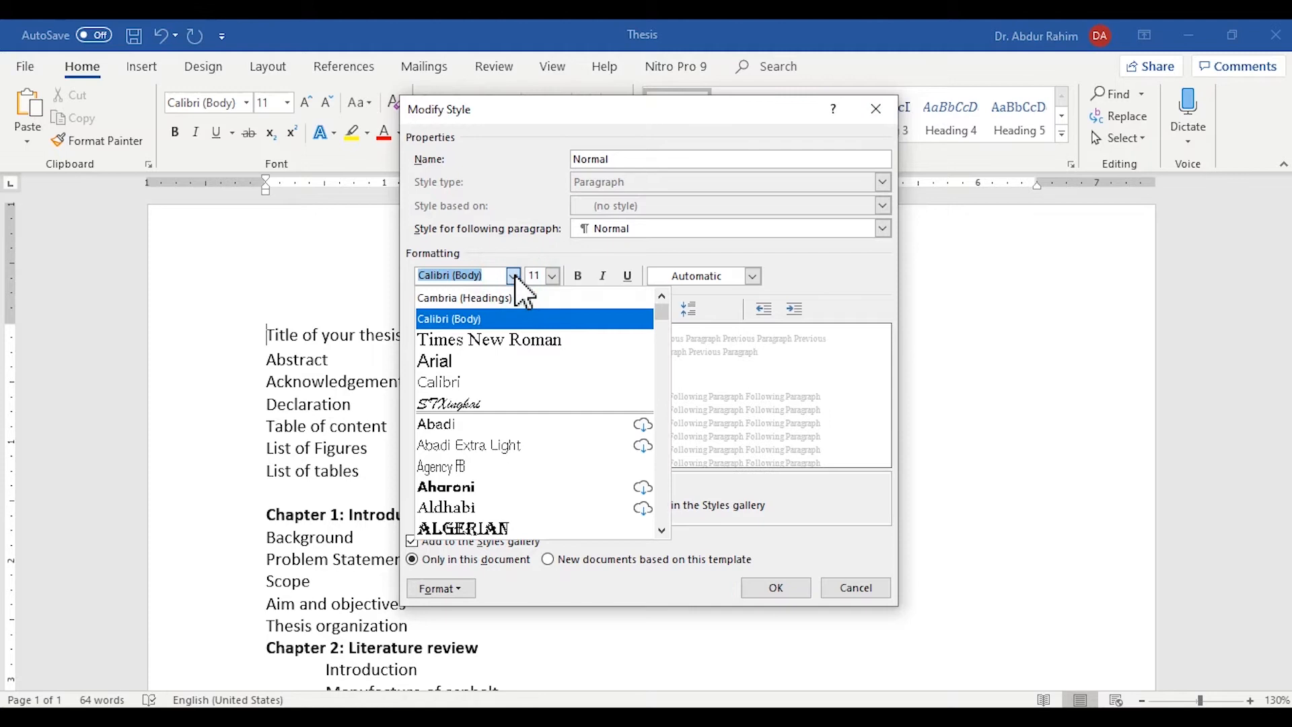
{"action": "left_click", "coordinate": [596, 340]}
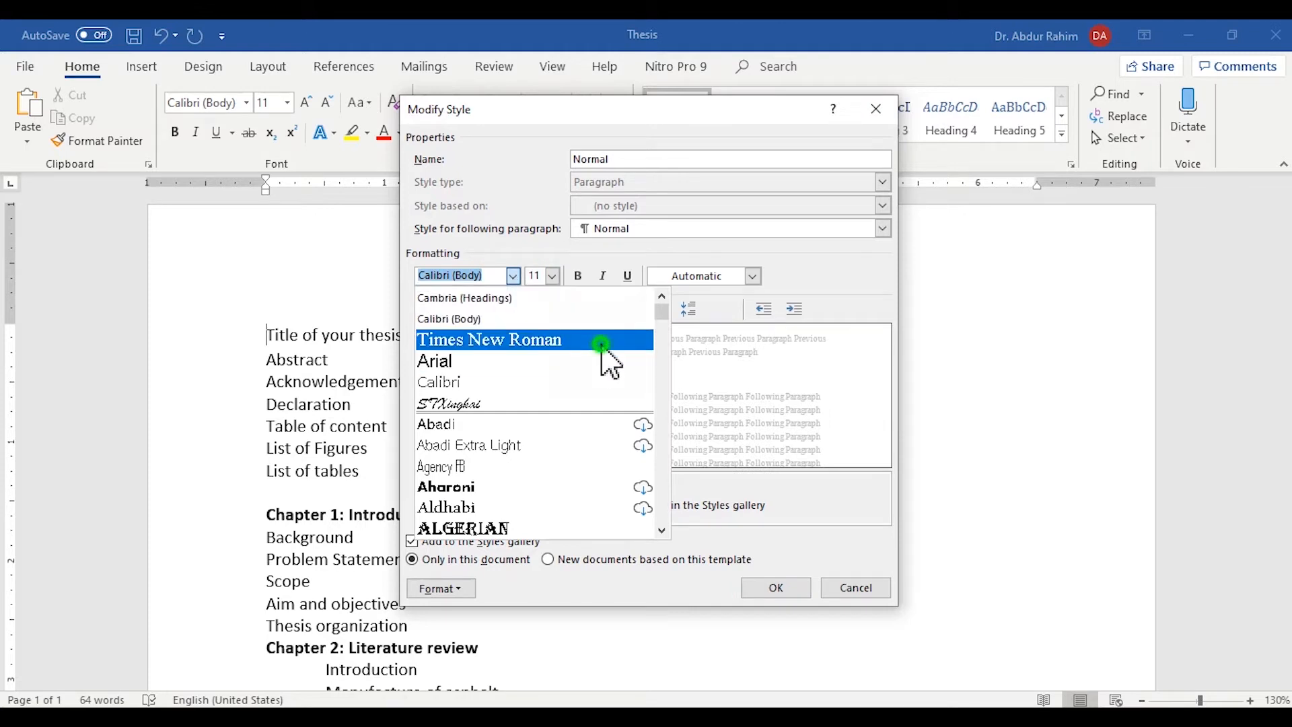
{"action": "left_click", "coordinate": [552, 276]}
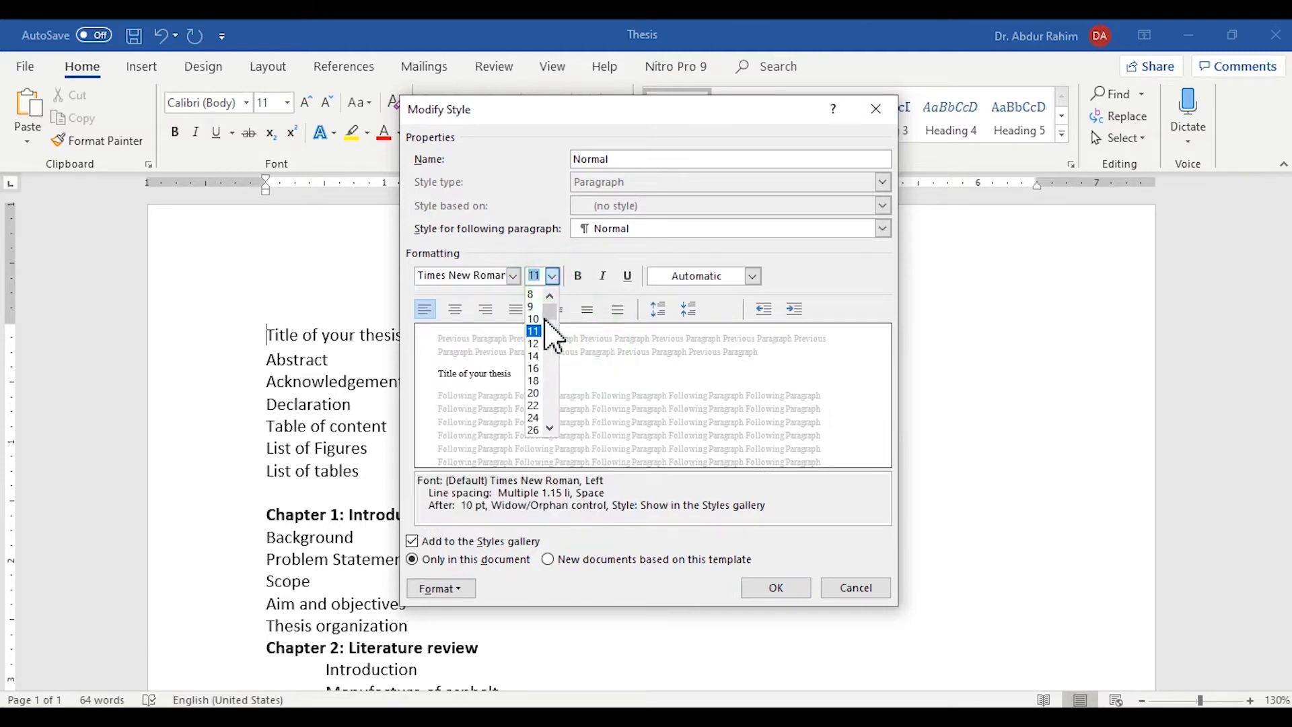
{"action": "left_click", "coordinate": [537, 350]}
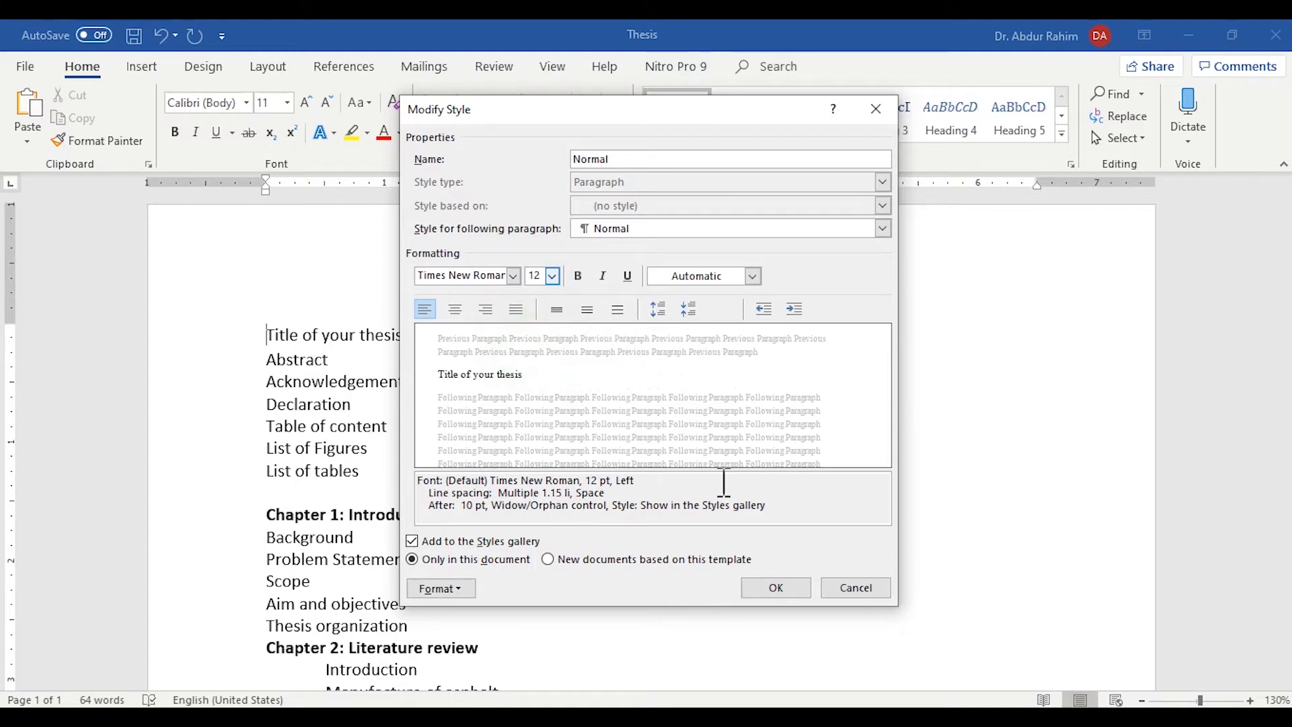
{"action": "left_click", "coordinate": [787, 587]}
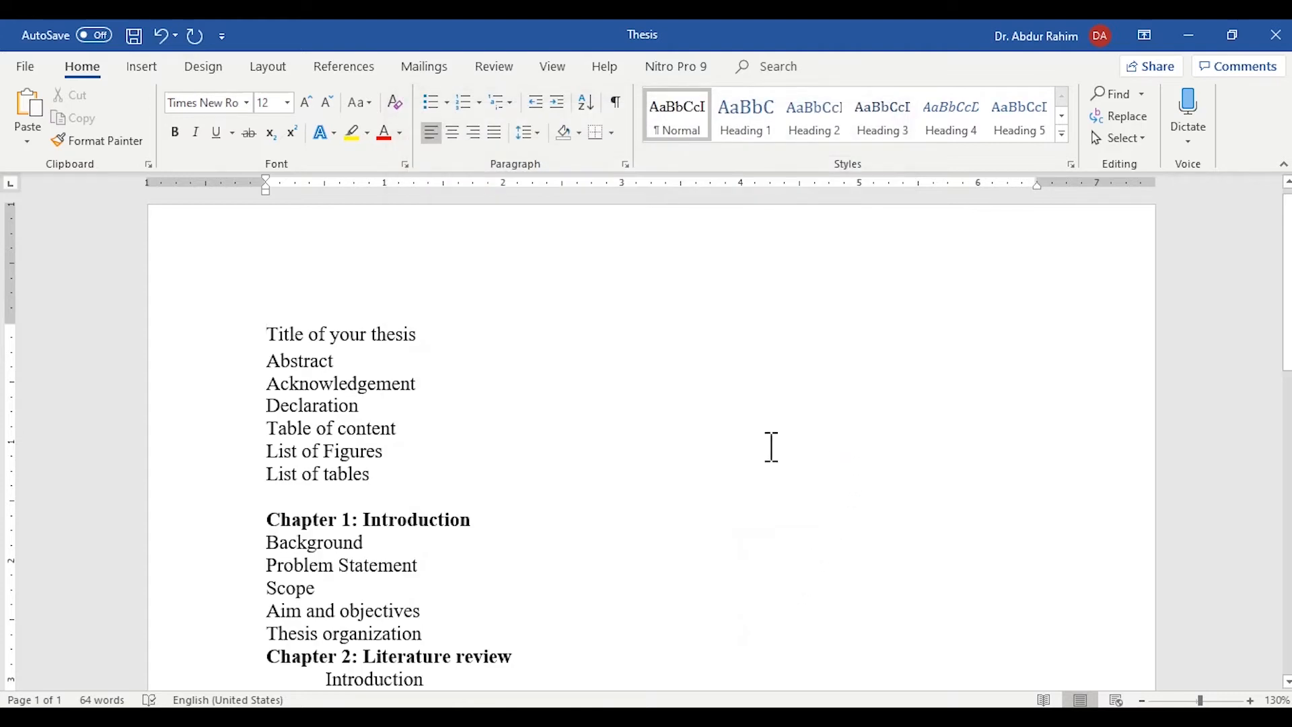
- With the cursor in the Chapter 1 title, modify the Heading 1 style to bold Times New Roman with Automatic font colour
{"action": "left_click", "coordinate": [535, 519]}
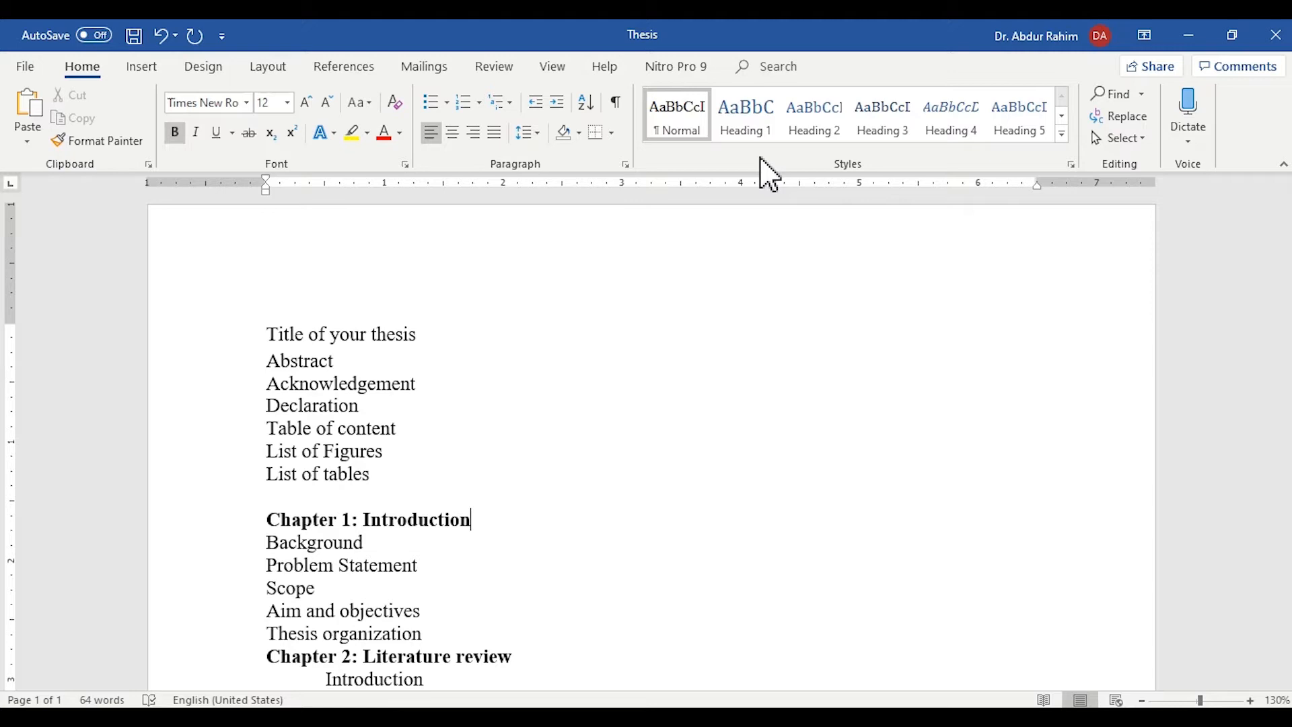
{"action": "left_click", "coordinate": [767, 138]}
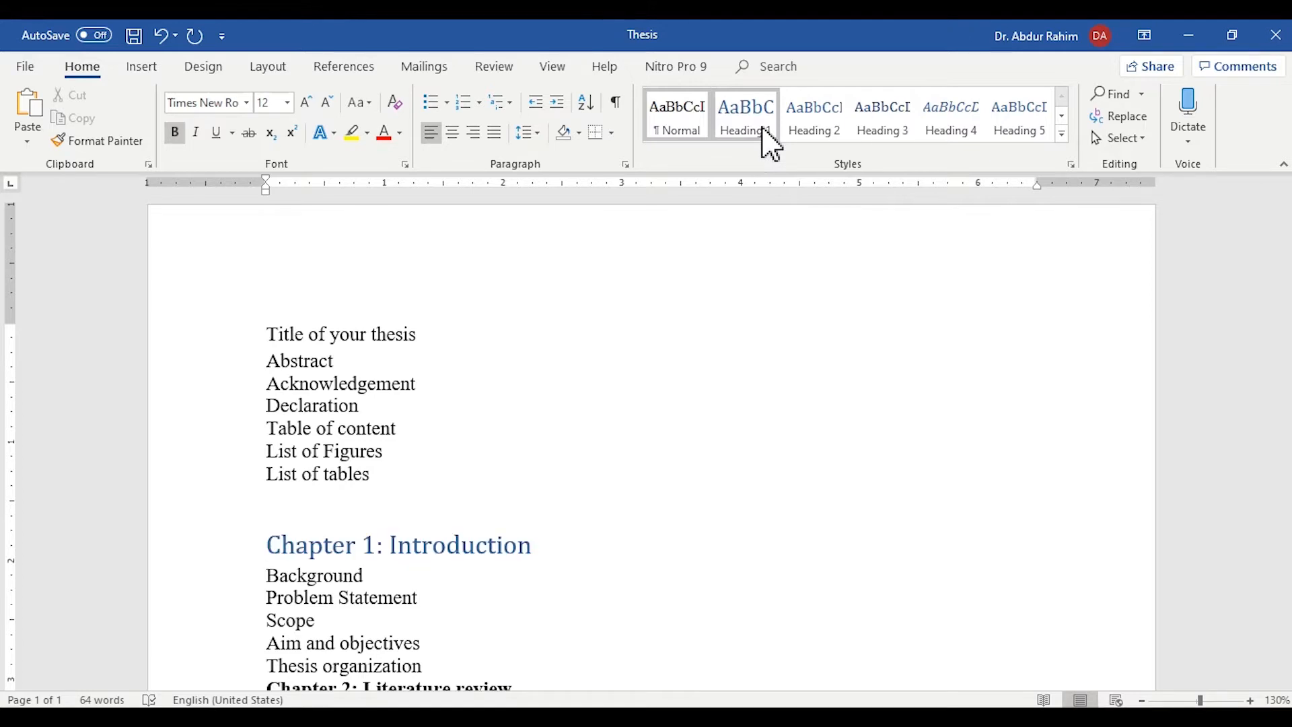
{"action": "right_click", "coordinate": [764, 131]}
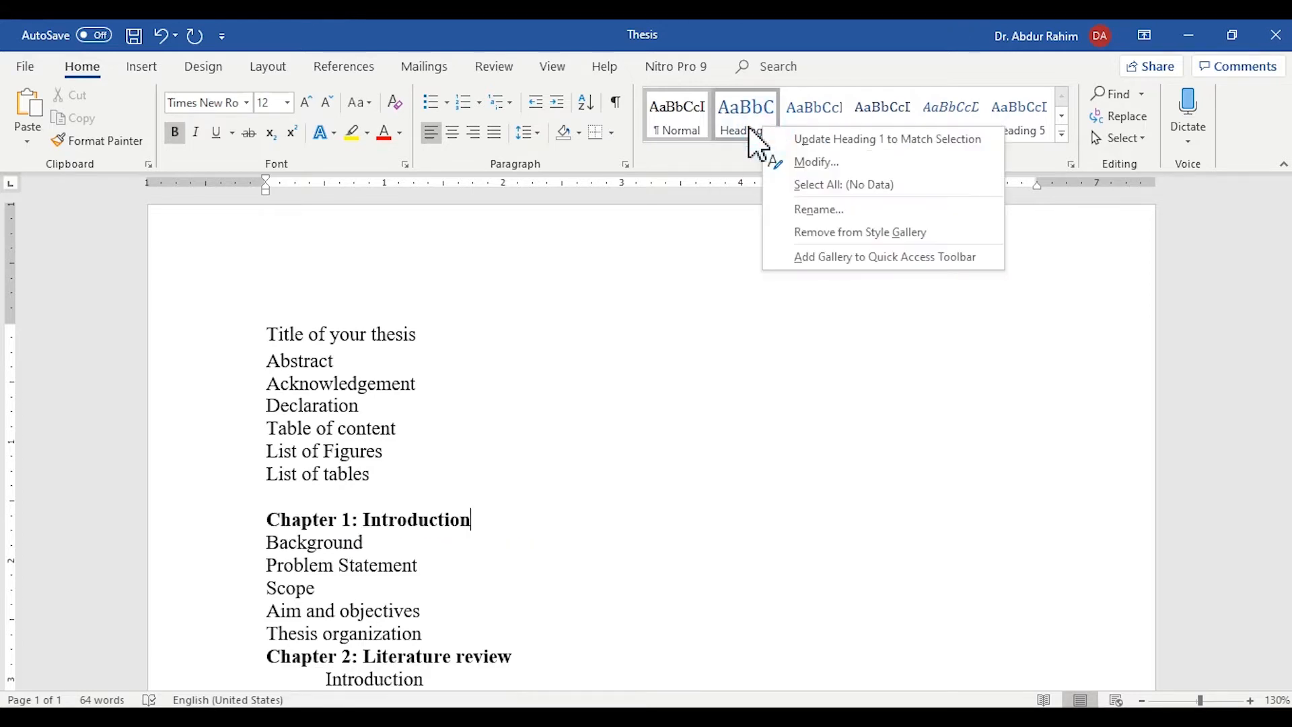
{"action": "left_click", "coordinate": [848, 165]}
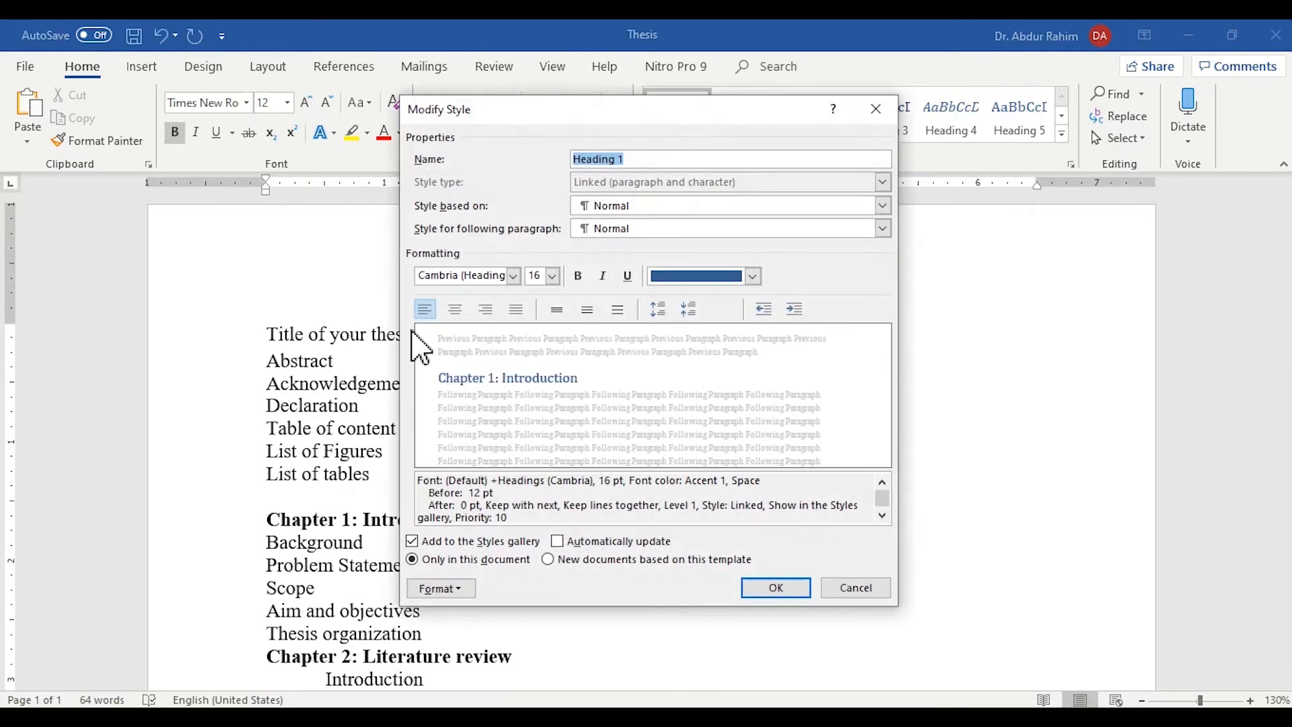
{"action": "left_click", "coordinate": [514, 276]}
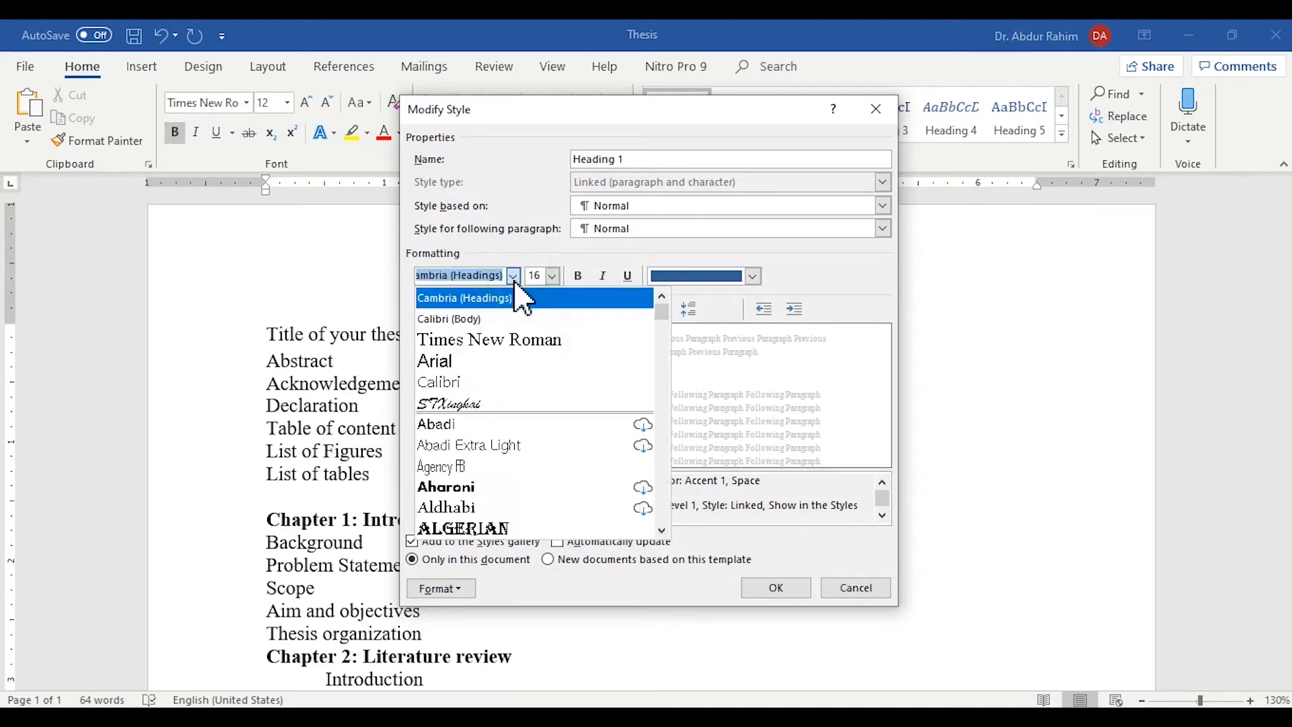
{"action": "left_click", "coordinate": [517, 341]}
{"action": "left_click", "coordinate": [578, 276]}
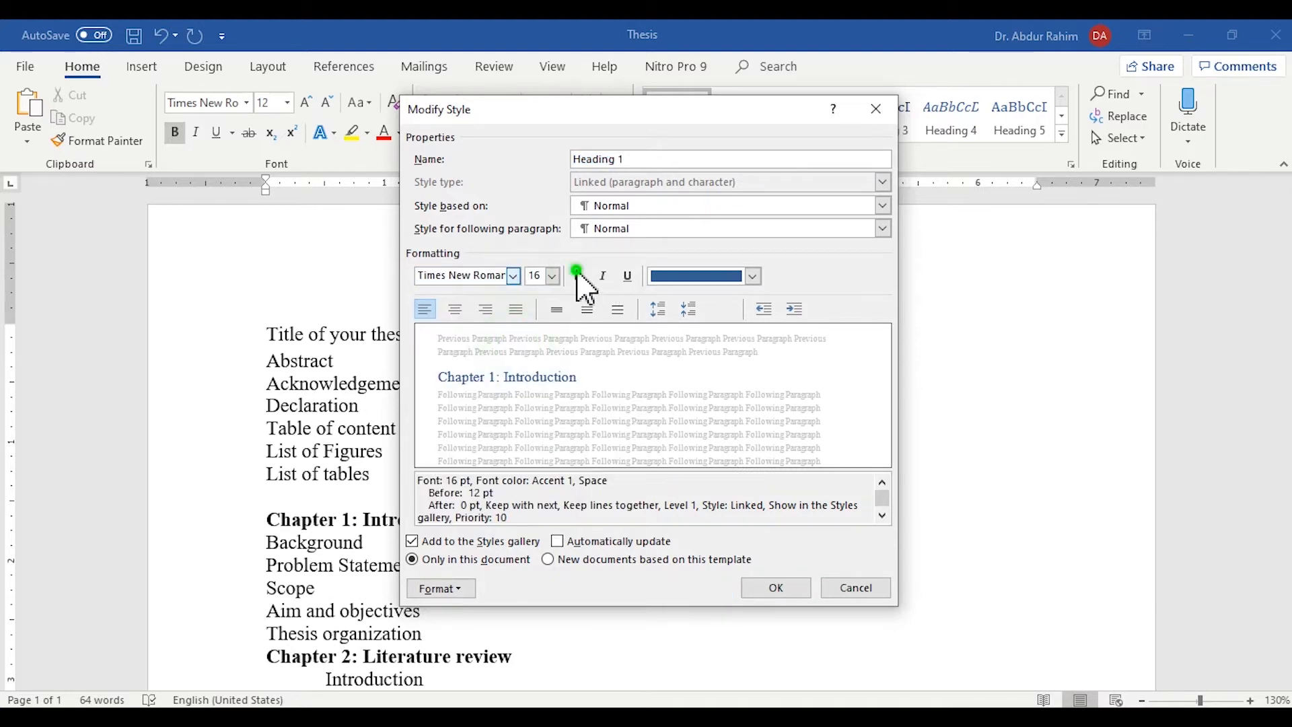
{"action": "left_click", "coordinate": [753, 276]}
{"action": "left_click", "coordinate": [715, 299]}
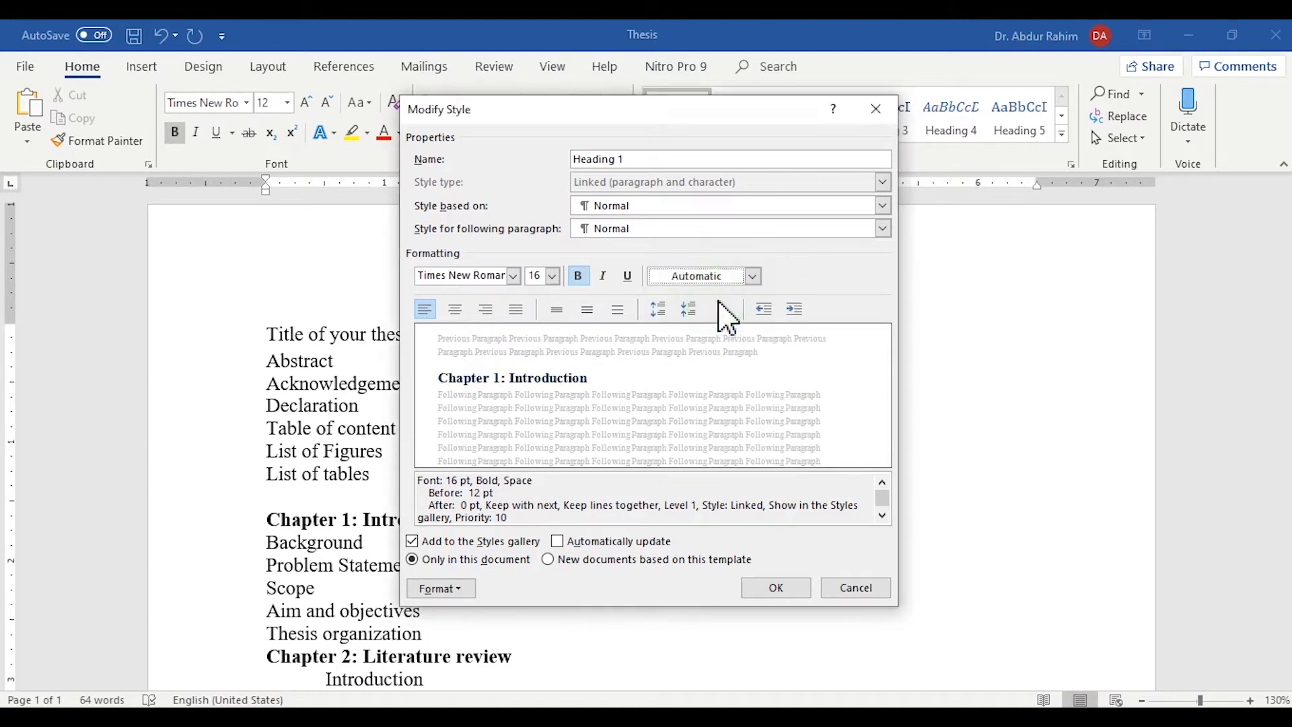
{"action": "left_click", "coordinate": [803, 589]}
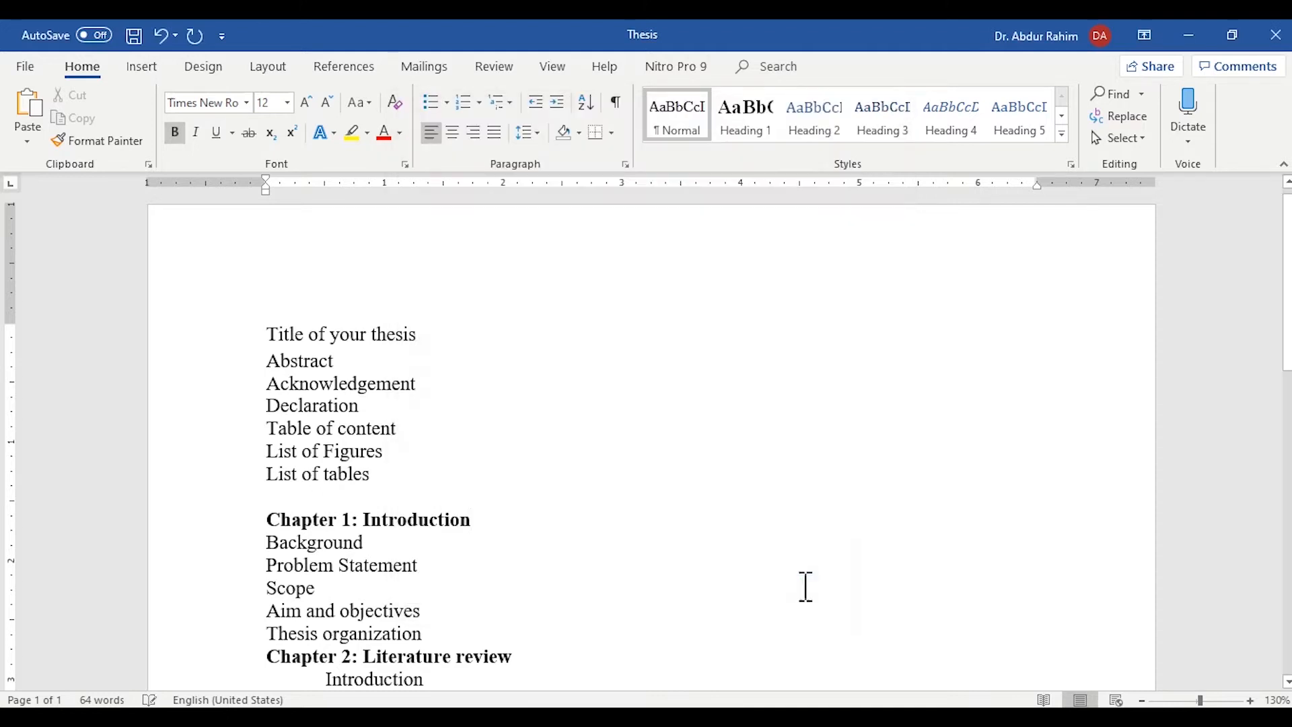
- Modify the Heading 2 style to bold Times New Roman at 14 pt with Automatic font colour
{"action": "right_click", "coordinate": [827, 143]}
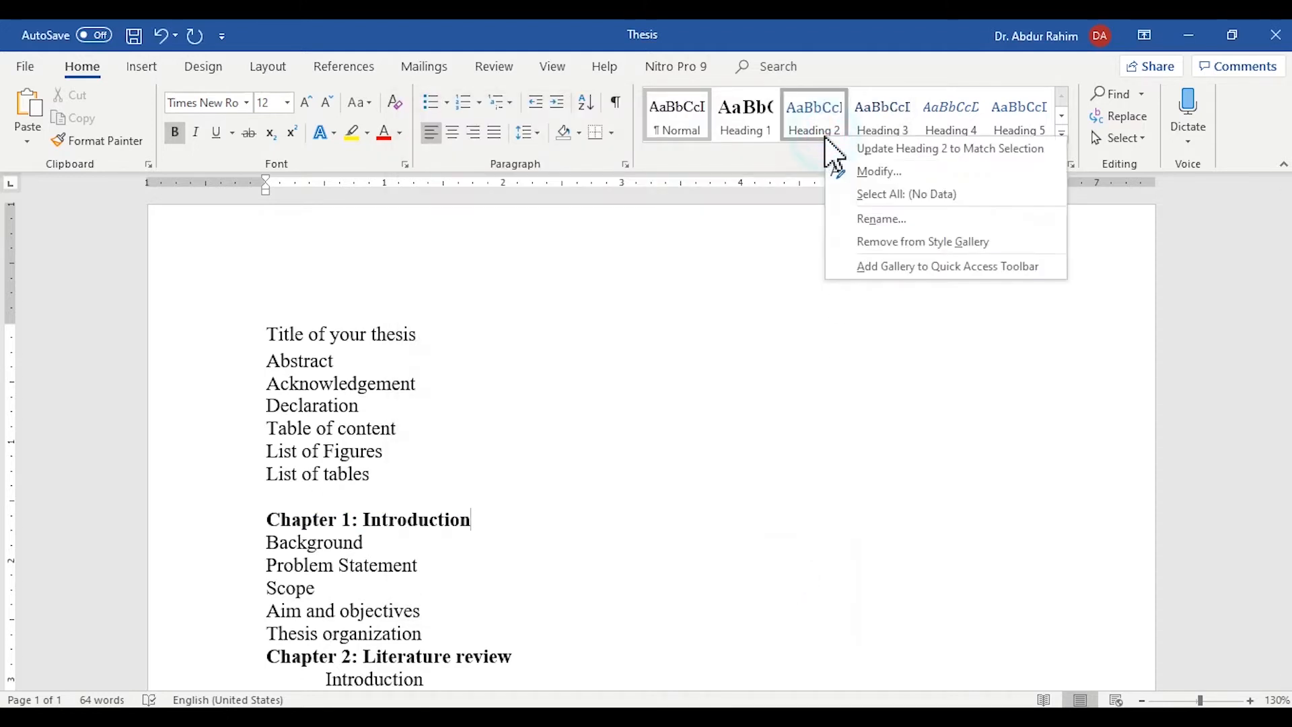
{"action": "left_click", "coordinate": [896, 173]}
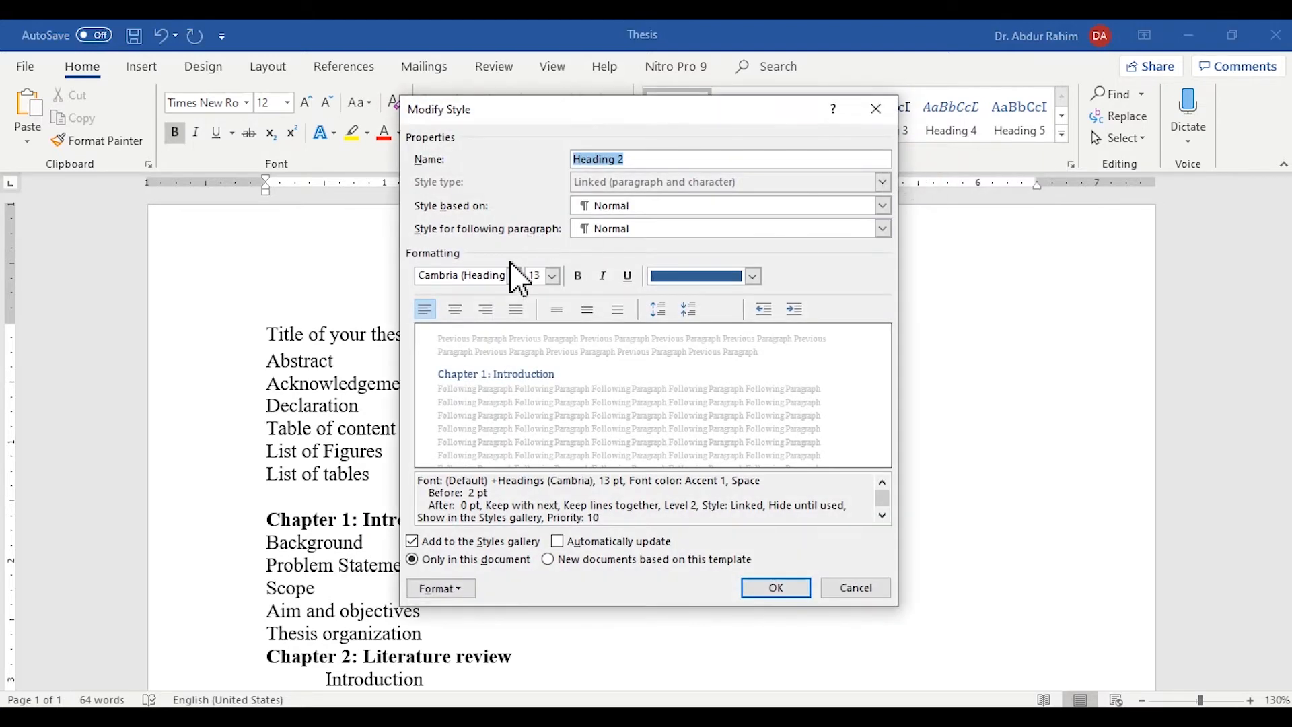
{"action": "left_click", "coordinate": [514, 276]}
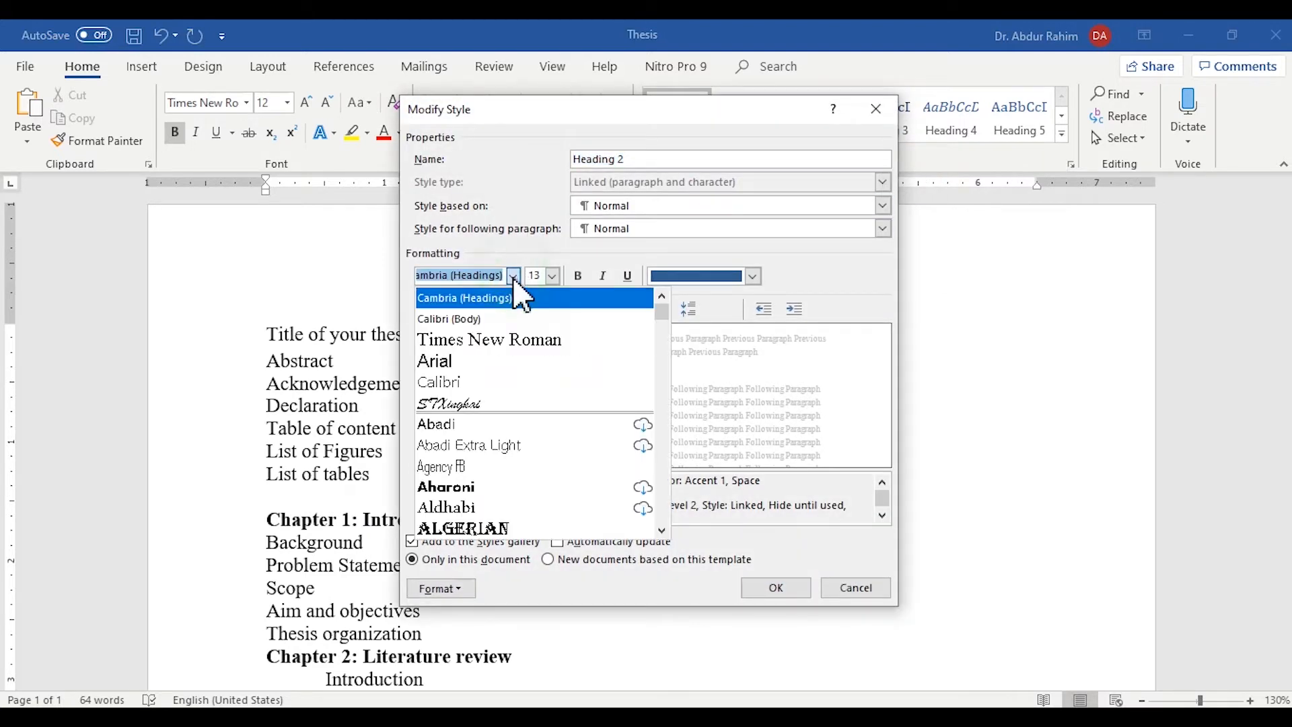
{"action": "left_click", "coordinate": [527, 347]}
{"action": "left_click", "coordinate": [552, 276]}
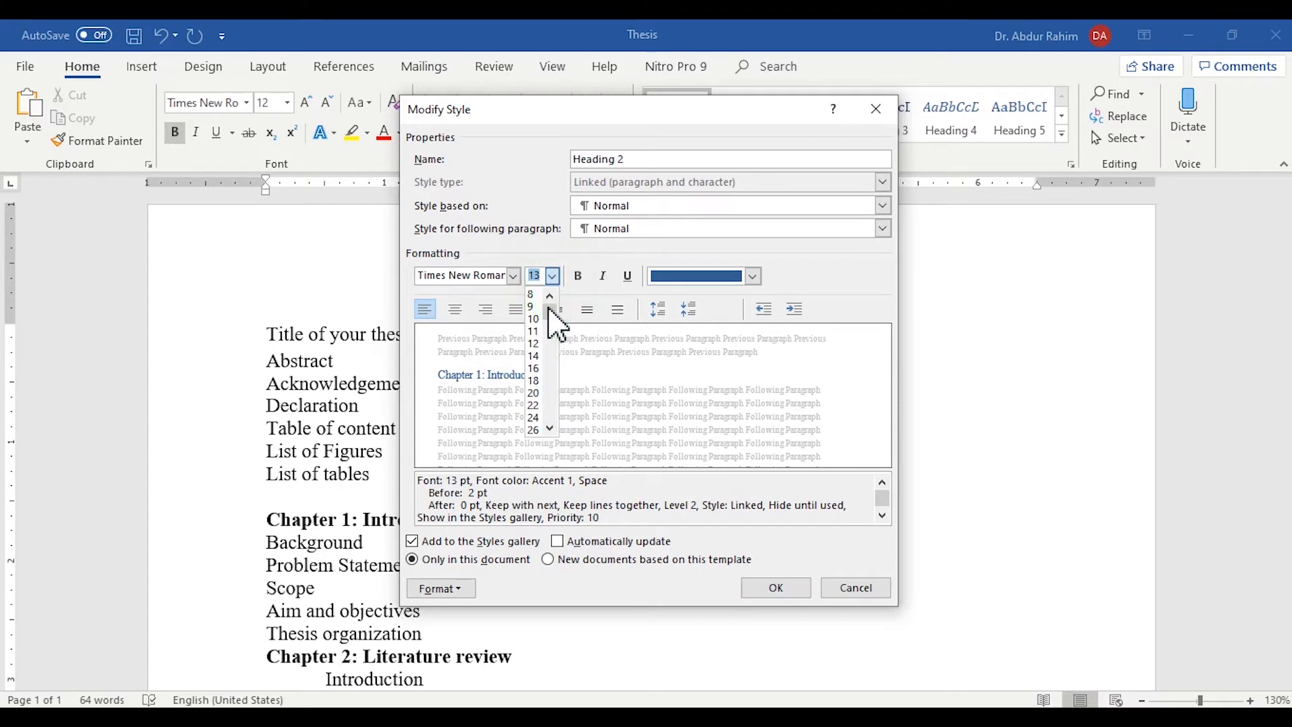
{"action": "left_click", "coordinate": [538, 359]}
{"action": "left_click", "coordinate": [580, 279]}
{"action": "left_click", "coordinate": [752, 276]}
{"action": "left_click", "coordinate": [729, 294]}
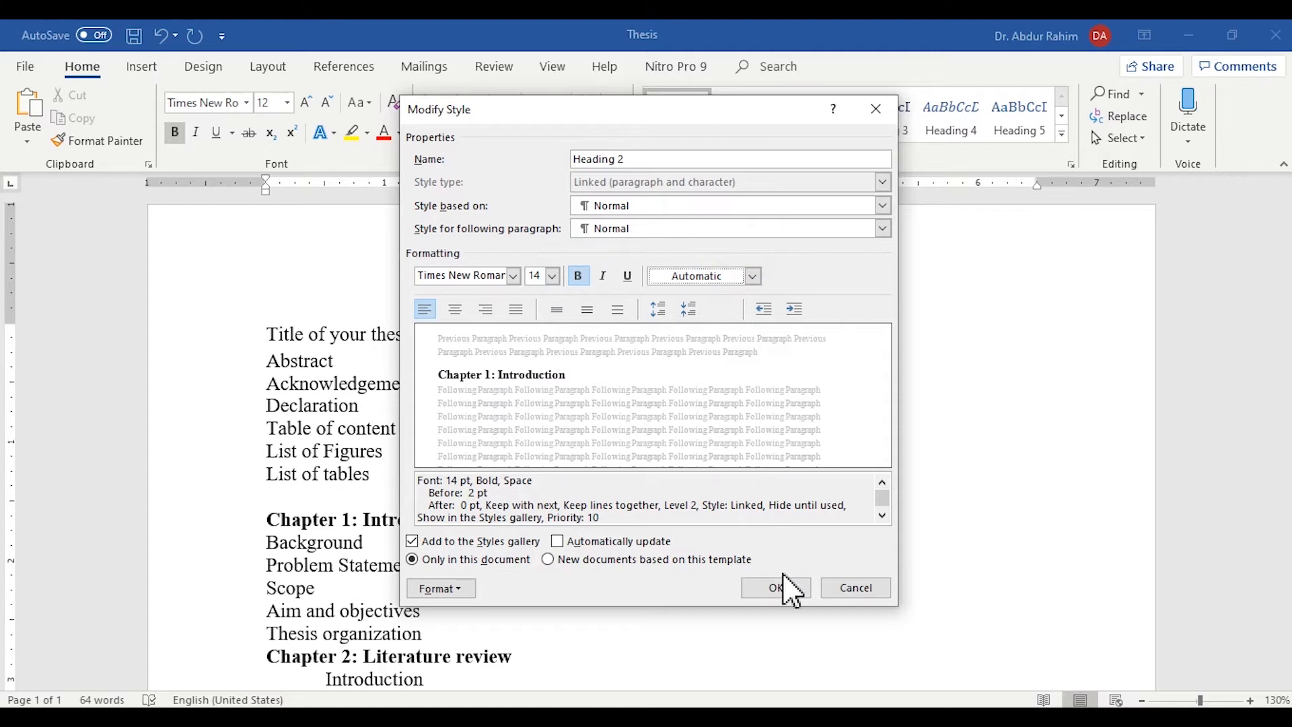
{"action": "left_click", "coordinate": [800, 592]}
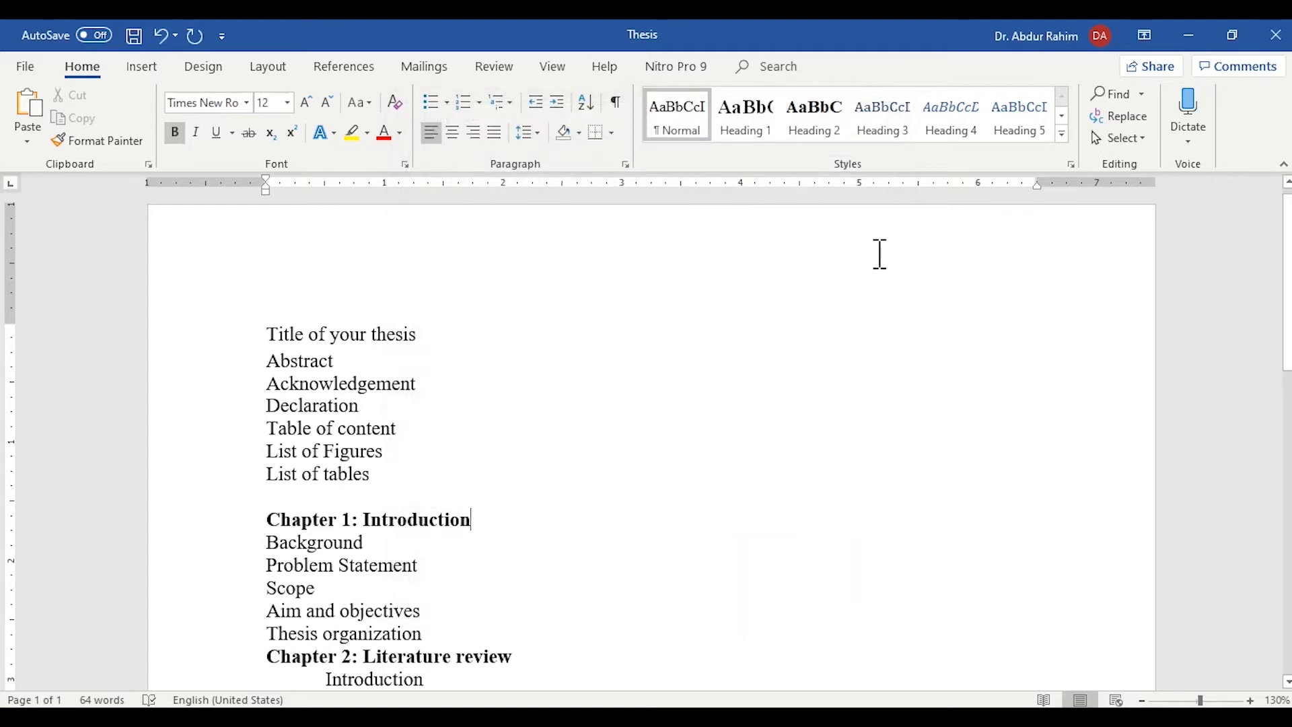
- Modify the Heading 3 style to bold italic Times New Roman at 14 pt with Automatic font colour
{"action": "right_click", "coordinate": [895, 145]}
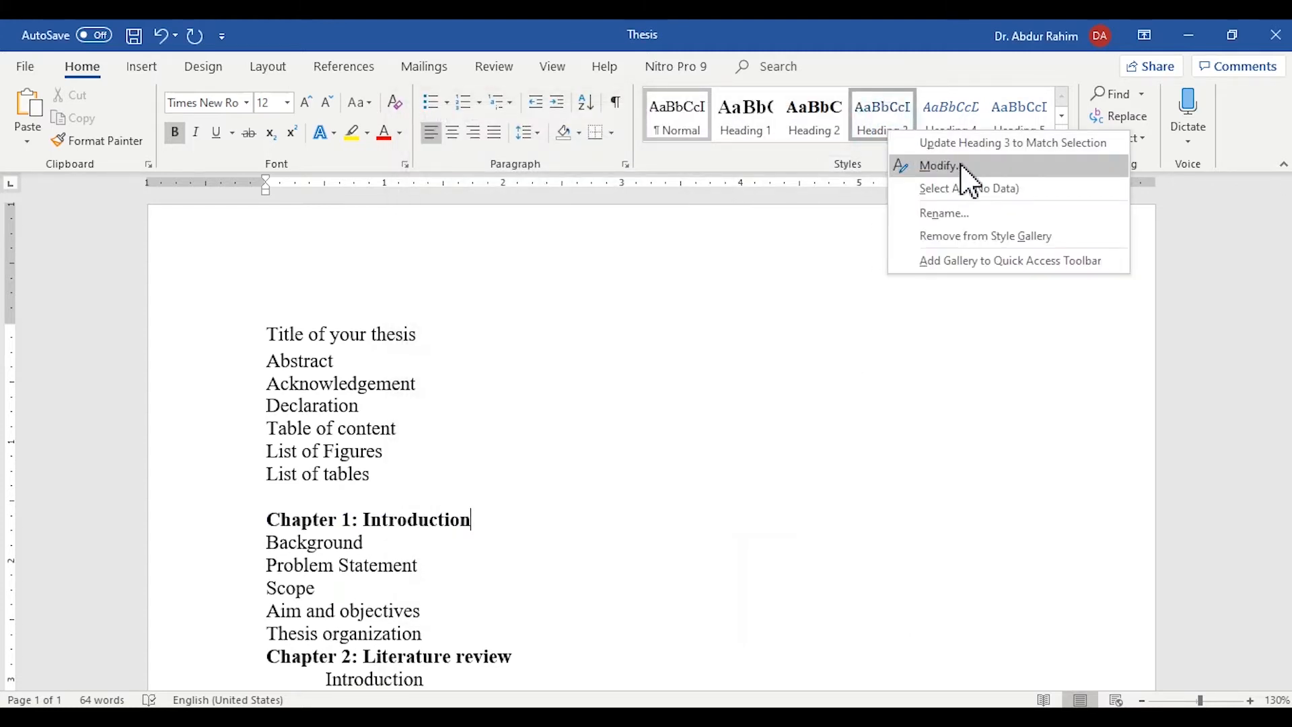
{"action": "left_click", "coordinate": [994, 171]}
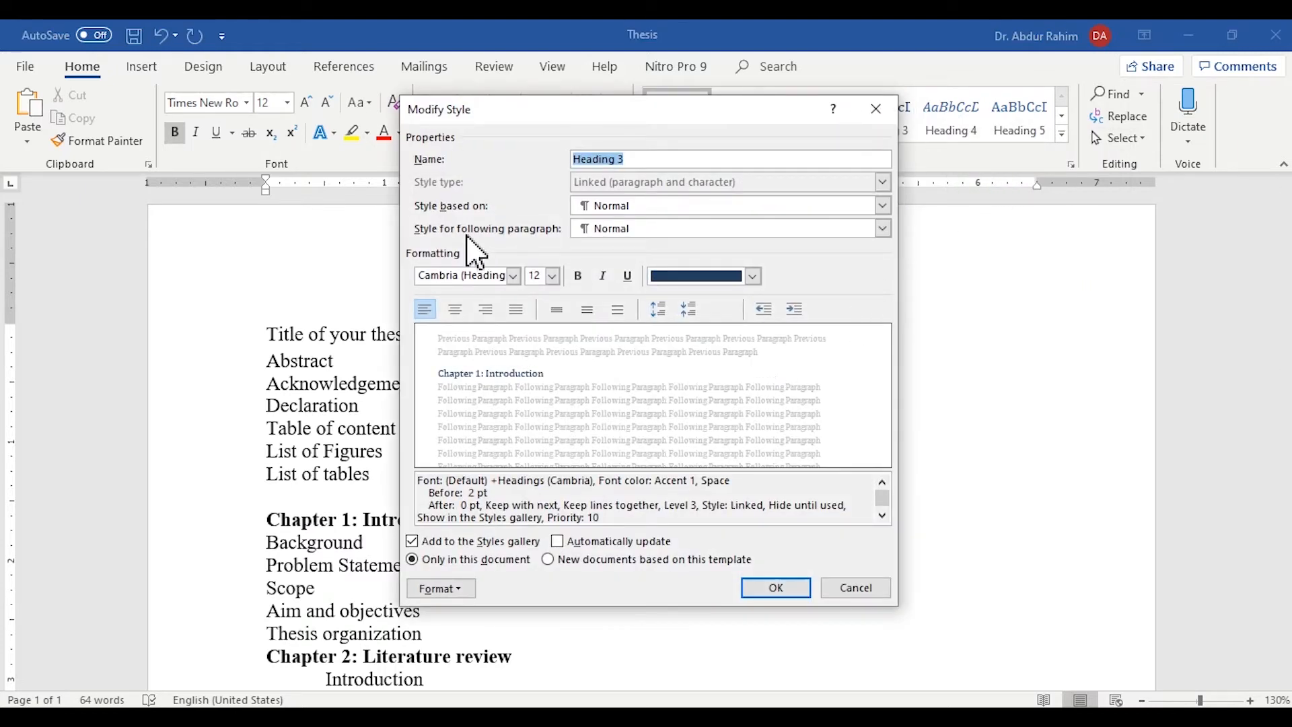
{"action": "left_click", "coordinate": [513, 276]}
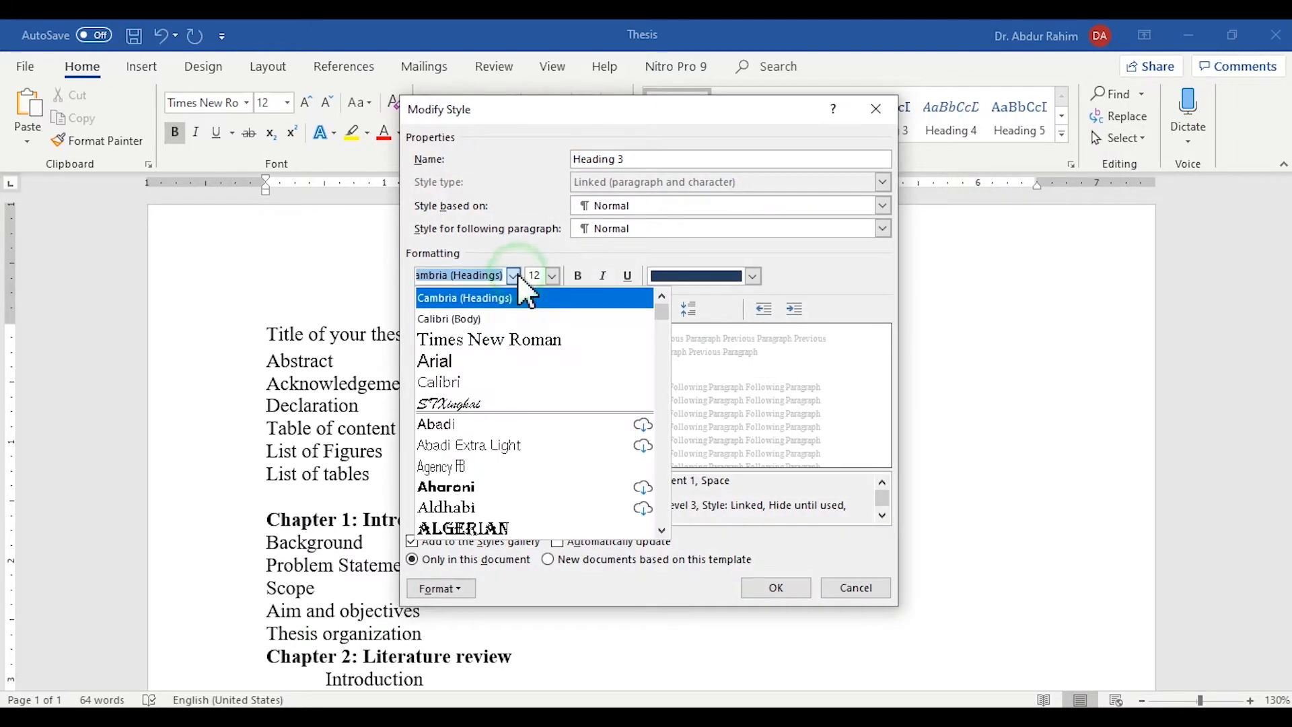
{"action": "left_click", "coordinate": [509, 340]}
{"action": "left_click", "coordinate": [579, 277]}
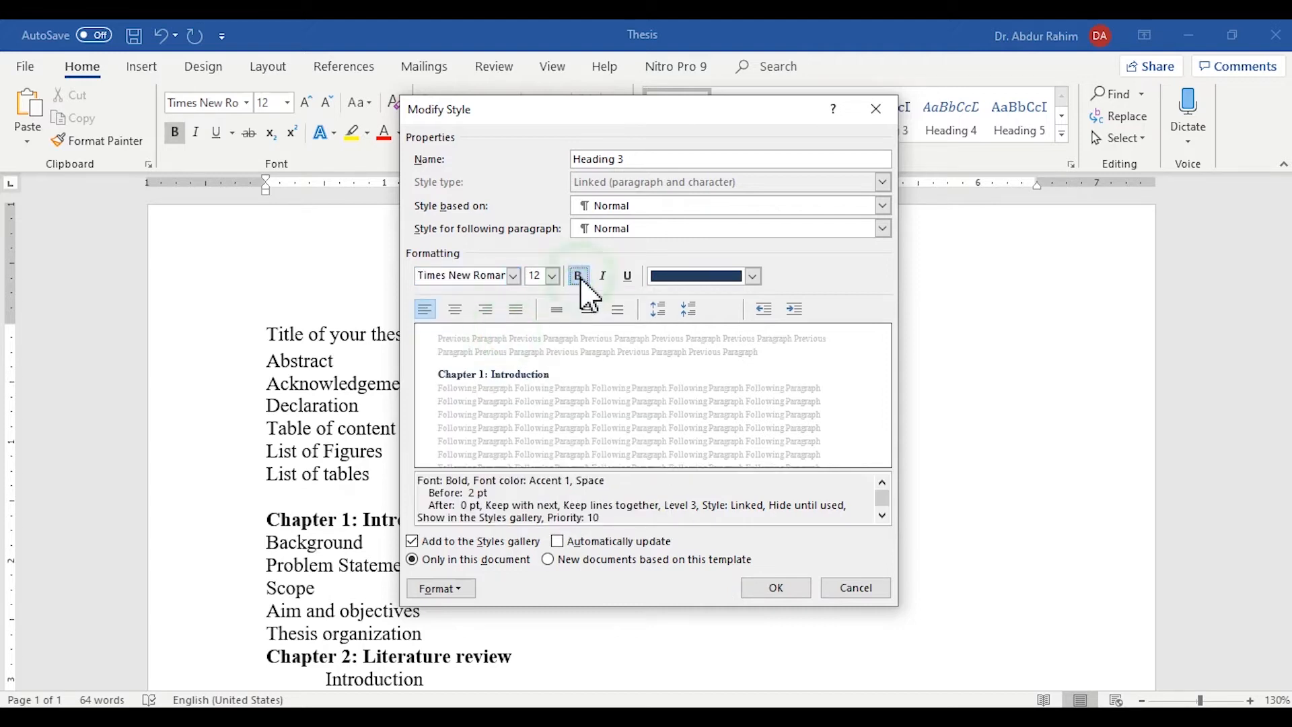
{"action": "left_click", "coordinate": [552, 277]}
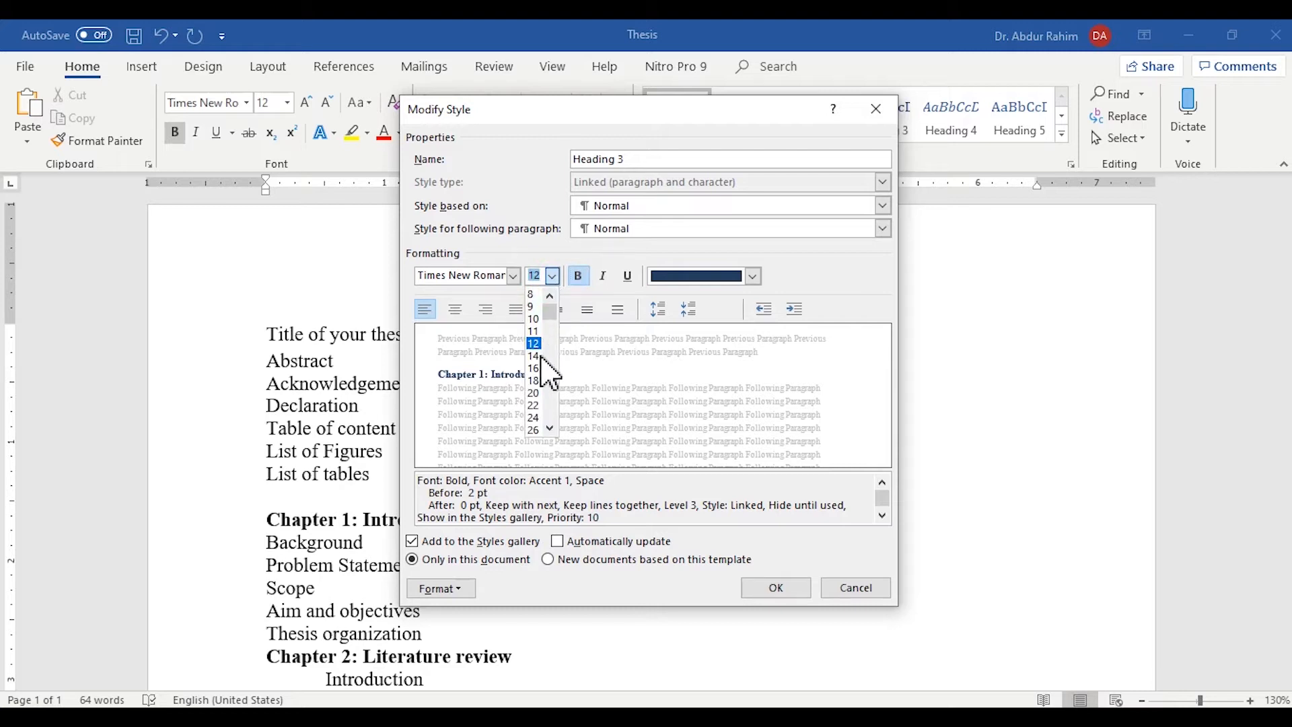
{"action": "left_click", "coordinate": [604, 277]}
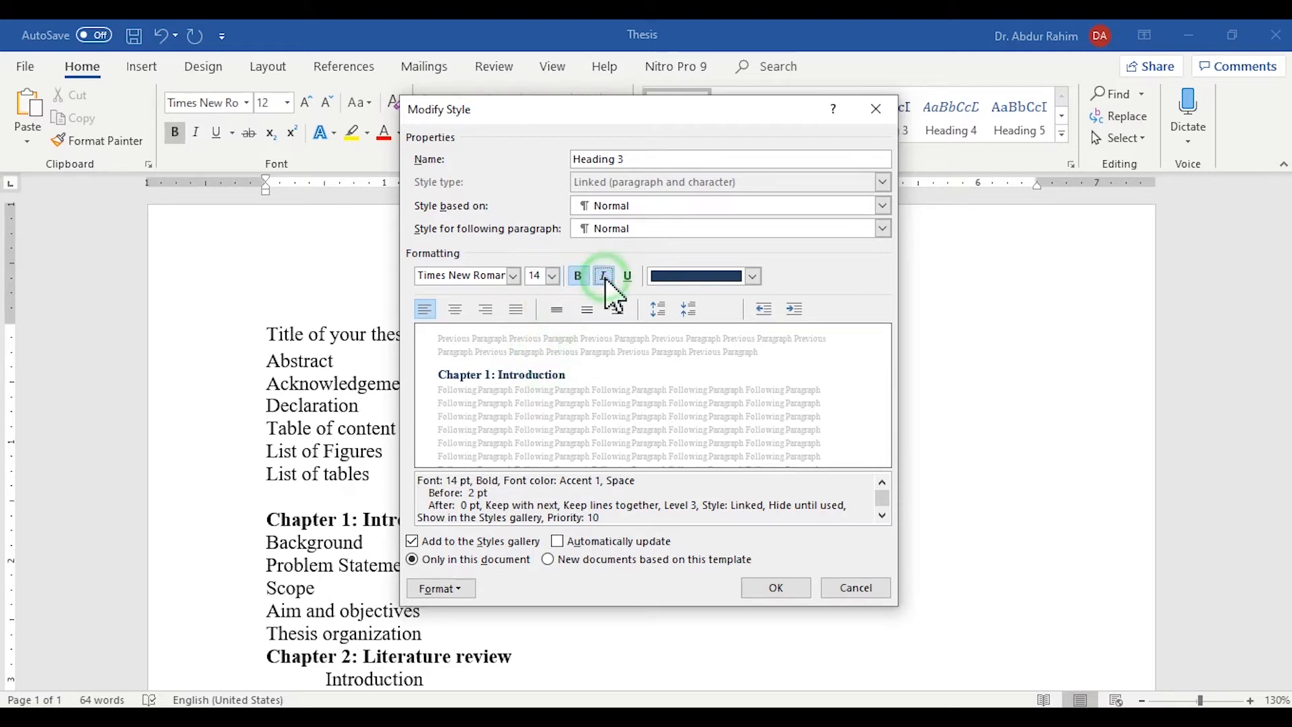
{"action": "left_click", "coordinate": [752, 276]}
{"action": "left_click", "coordinate": [738, 300]}
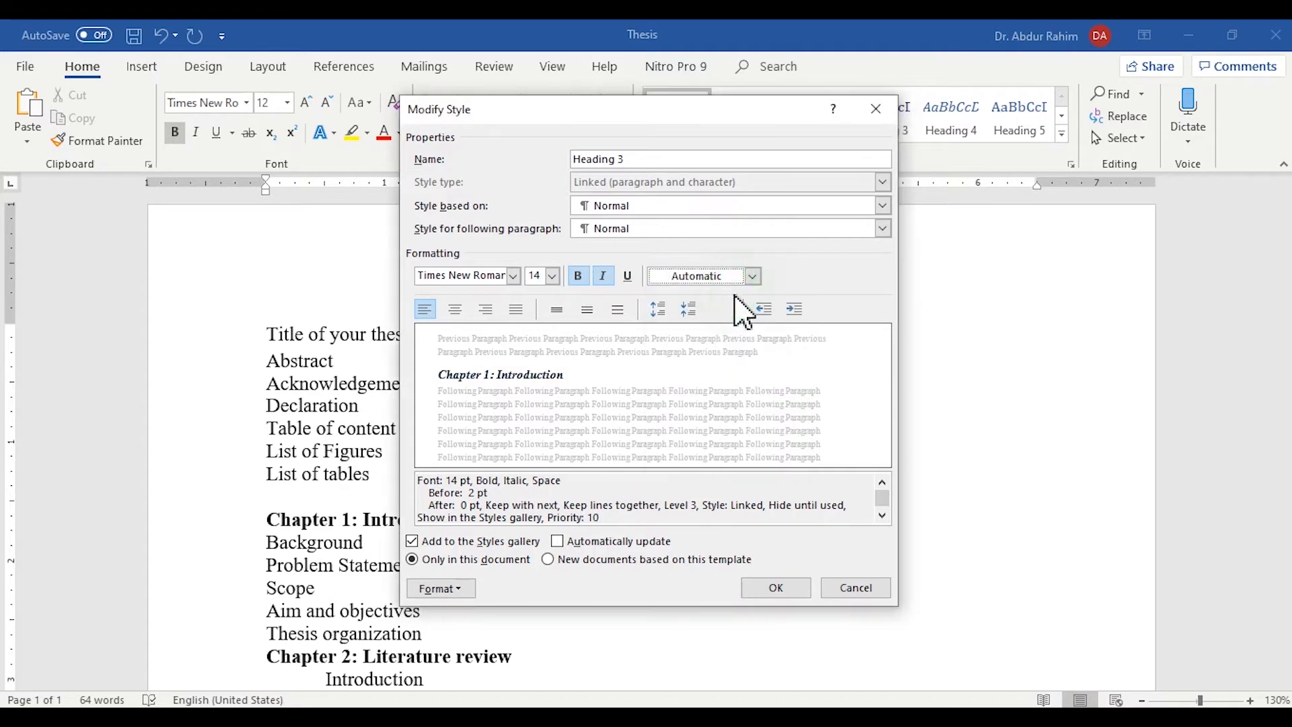
{"action": "left_click", "coordinate": [778, 586]}
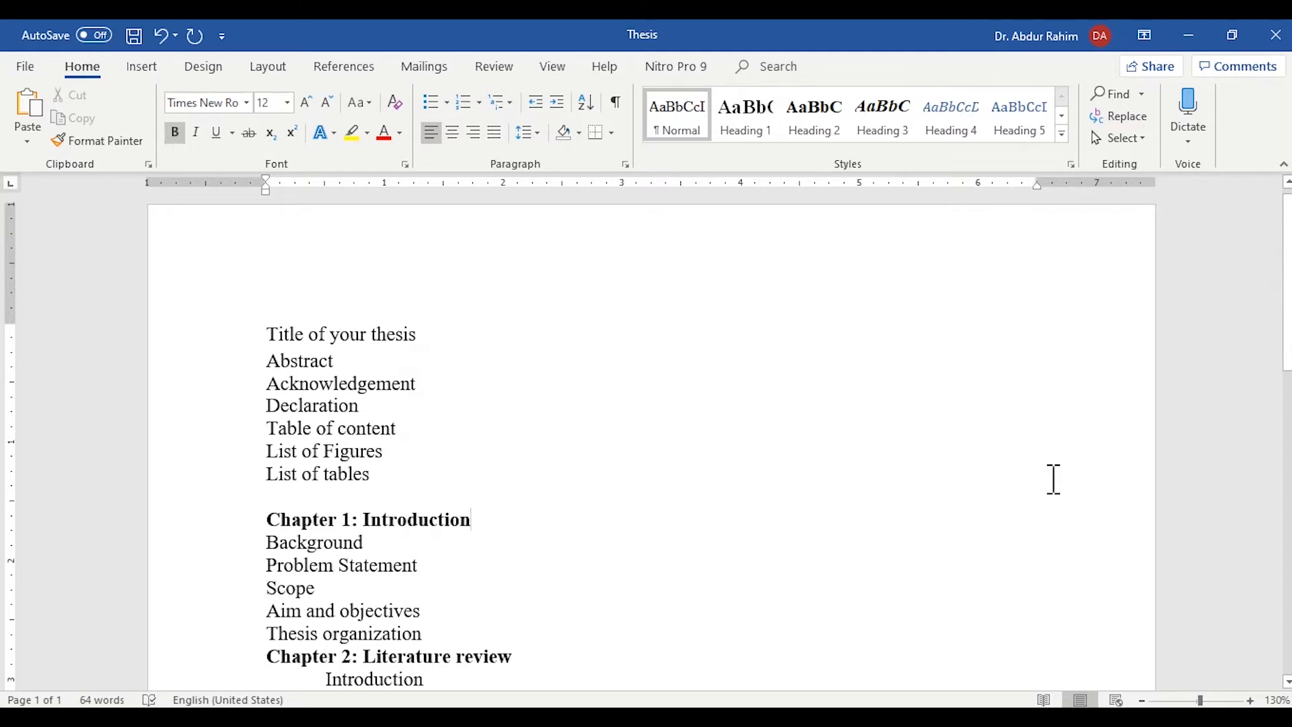
{"action": "right_click", "coordinate": [970, 135]}
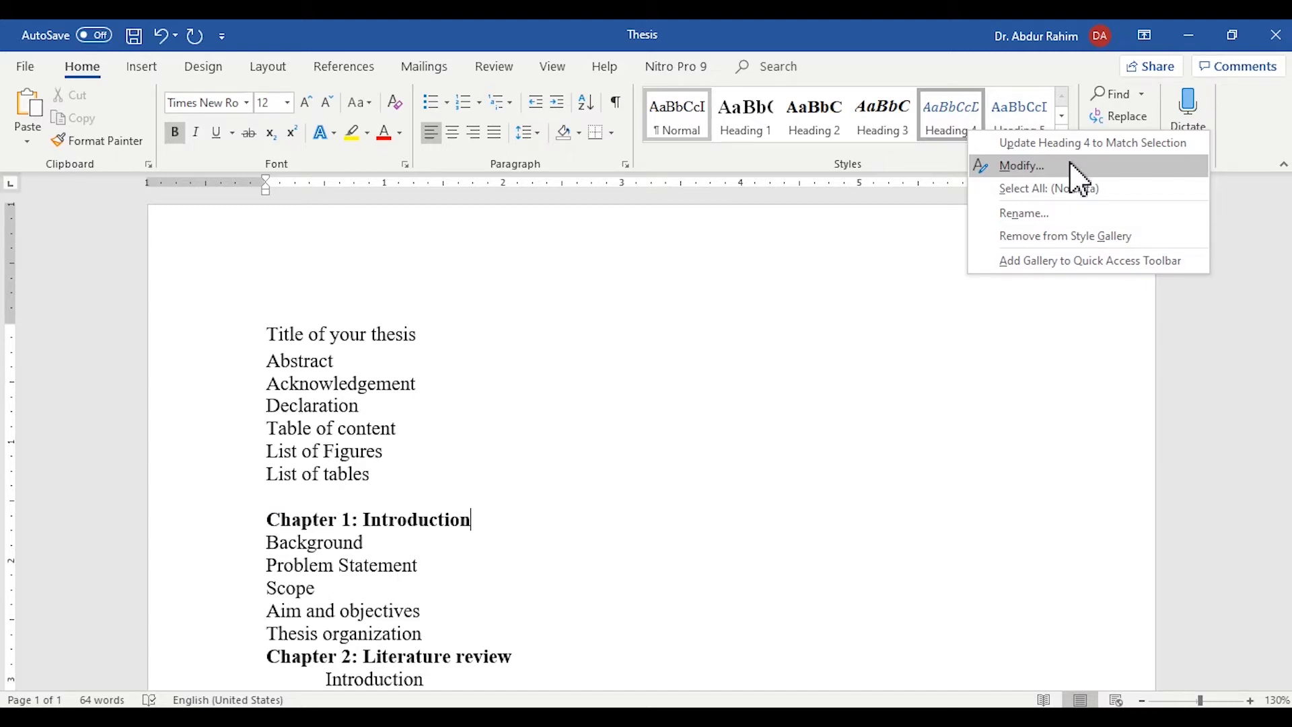
{"action": "left_click", "coordinate": [766, 340]}
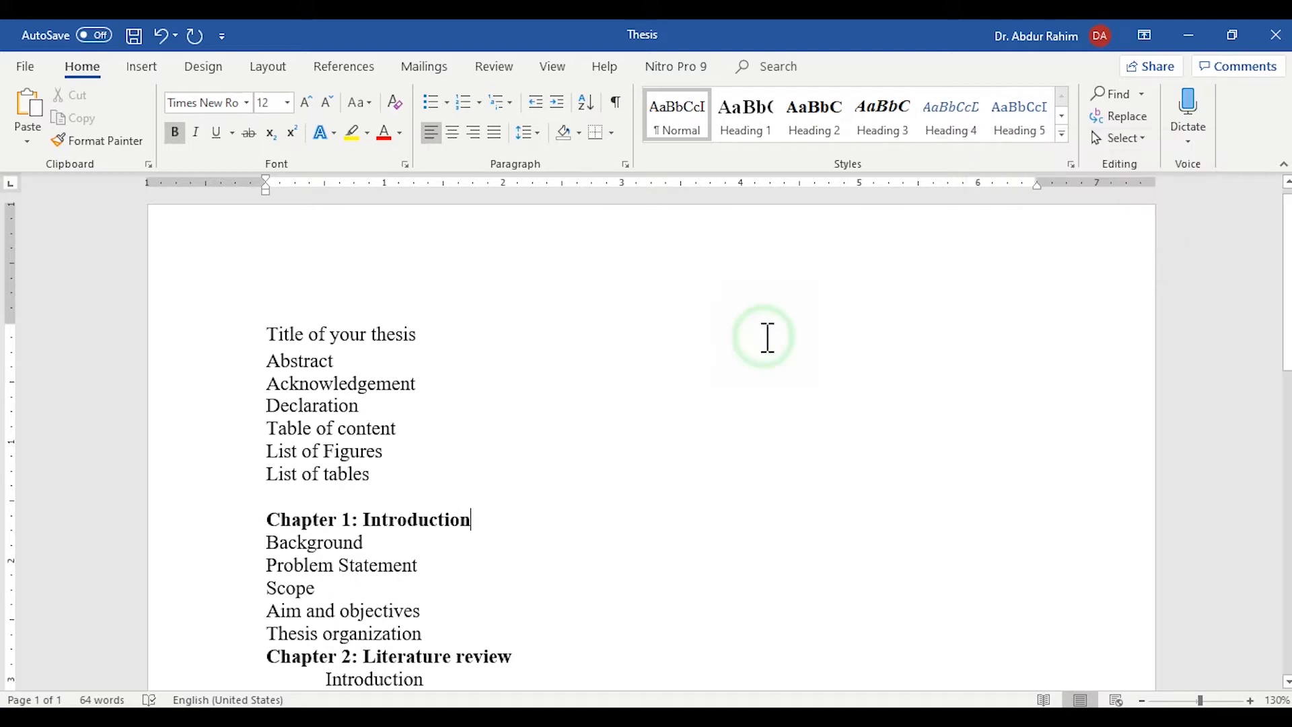
- Apply the Heading 1 style to the Chapter 1: Introduction and Chapter 2: Literature review titles
{"action": "left_click_drag", "start_coordinate": [1288, 293], "coordinate": [1290, 323]}
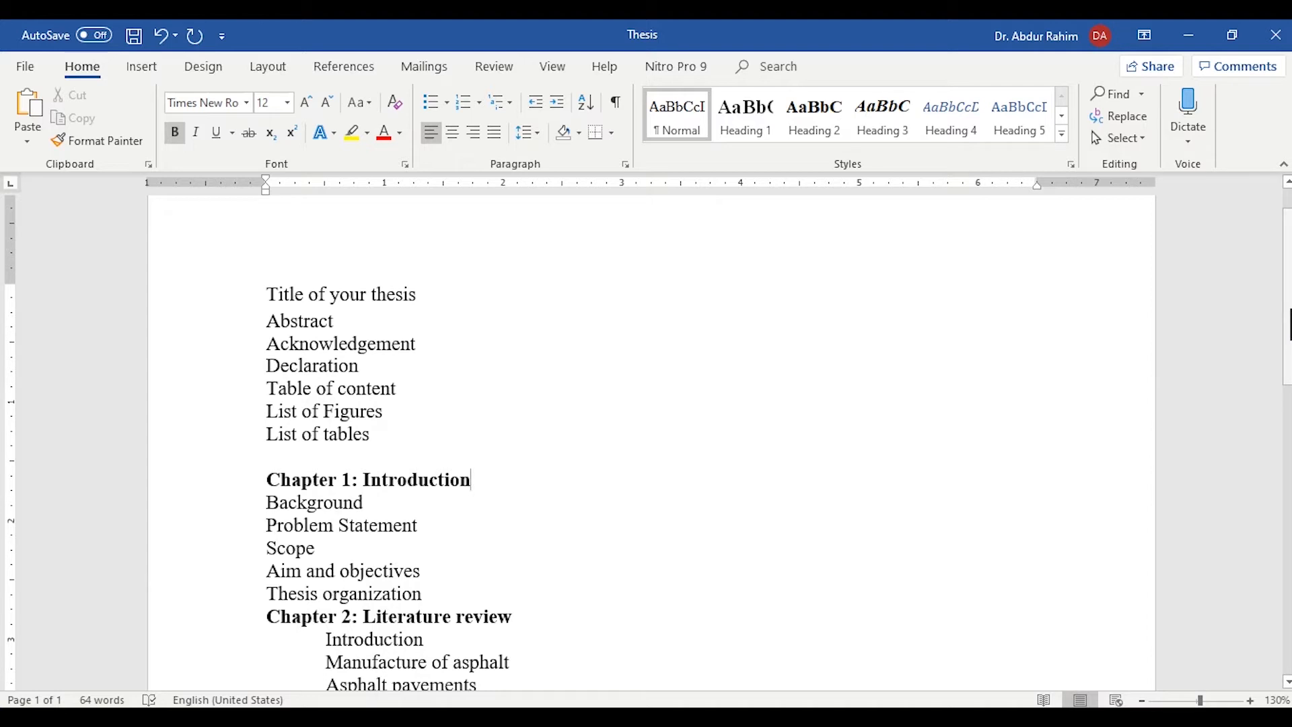
{"action": "left_click", "coordinate": [552, 480]}
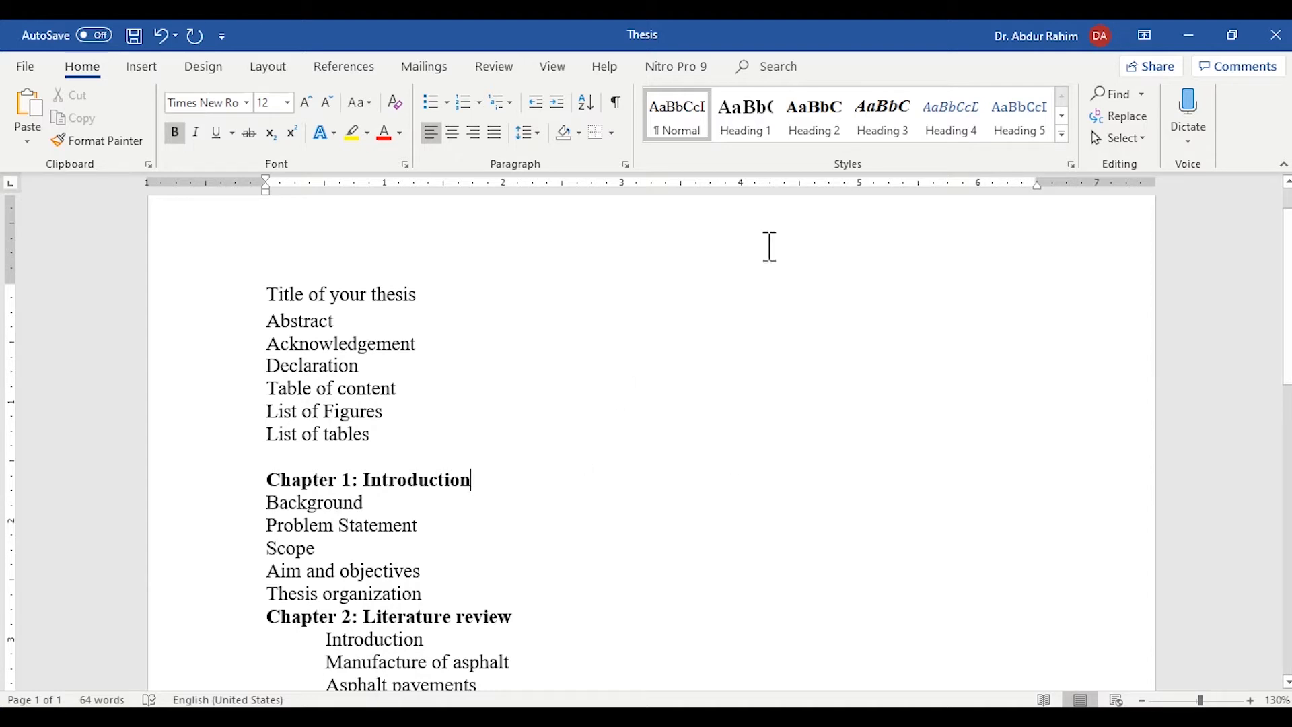
{"action": "left_click", "coordinate": [744, 132]}
{"action": "left_click", "coordinate": [752, 145]}
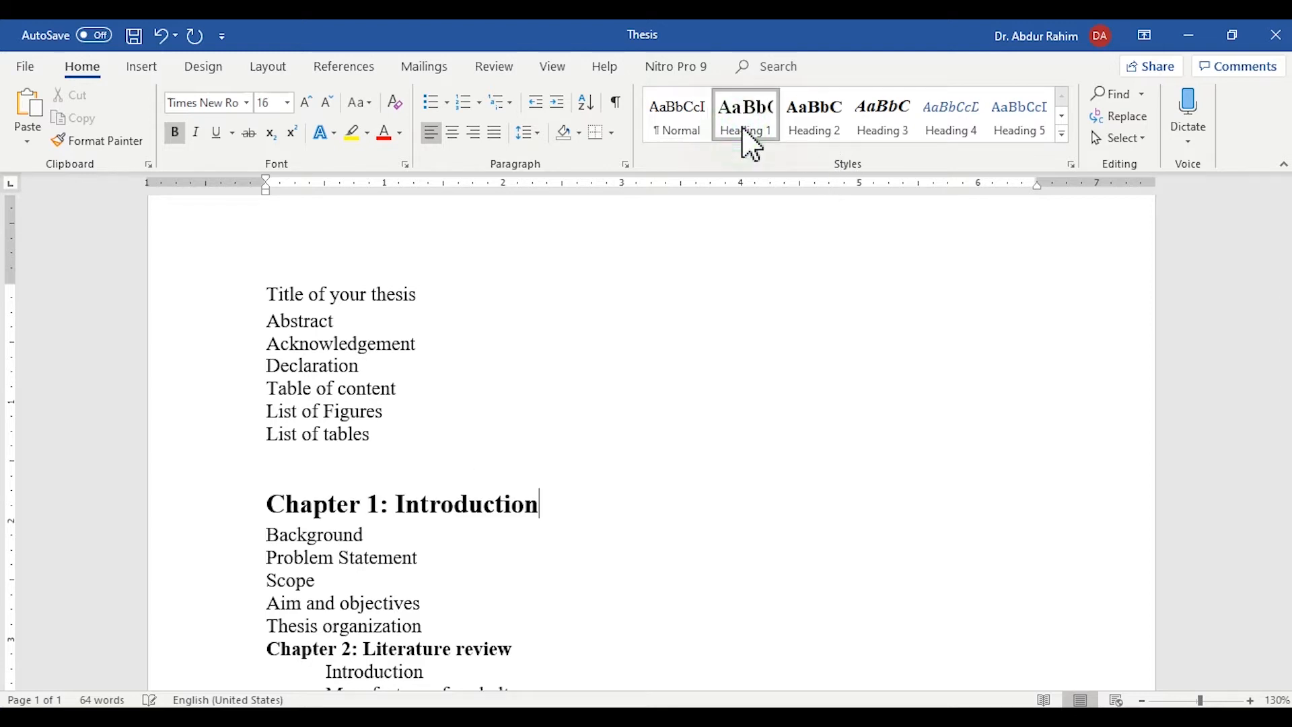
{"action": "scroll", "coordinate": [857, 429], "scroll_direction": "down", "scroll_amount": 3}
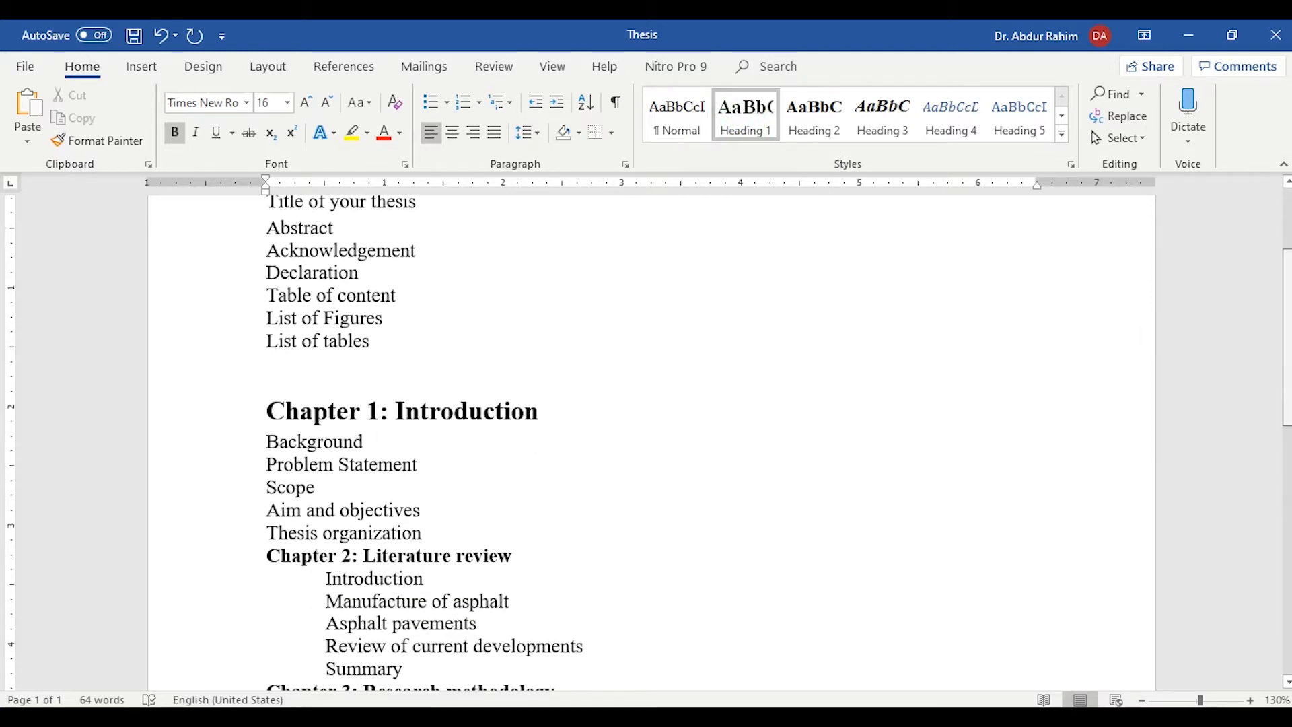
{"action": "left_click", "coordinate": [633, 436]}
{"action": "left_click", "coordinate": [744, 129]}
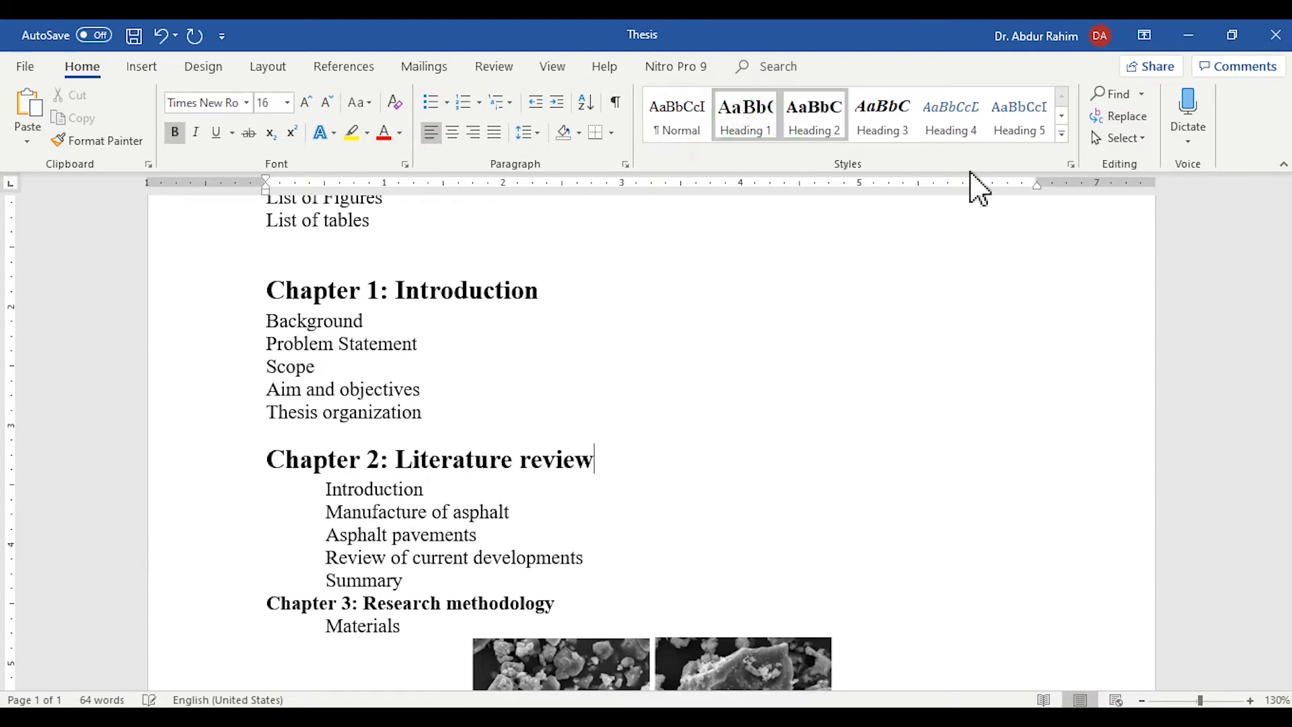
- Insert a Next Page section break after the List of tables line, ahead of Chapter 1
{"action": "left_click_drag", "start_coordinate": [1286, 346], "coordinate": [1286, 308]}
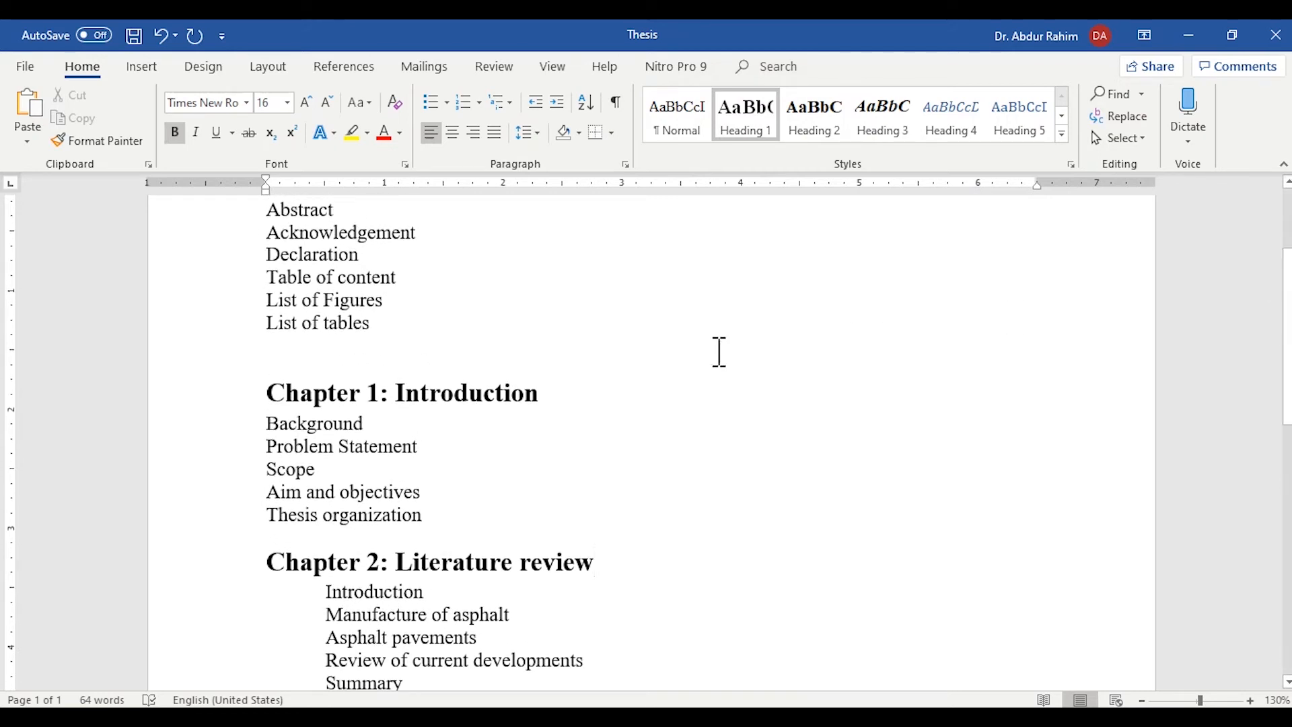
{"action": "left_click", "coordinate": [418, 361]}
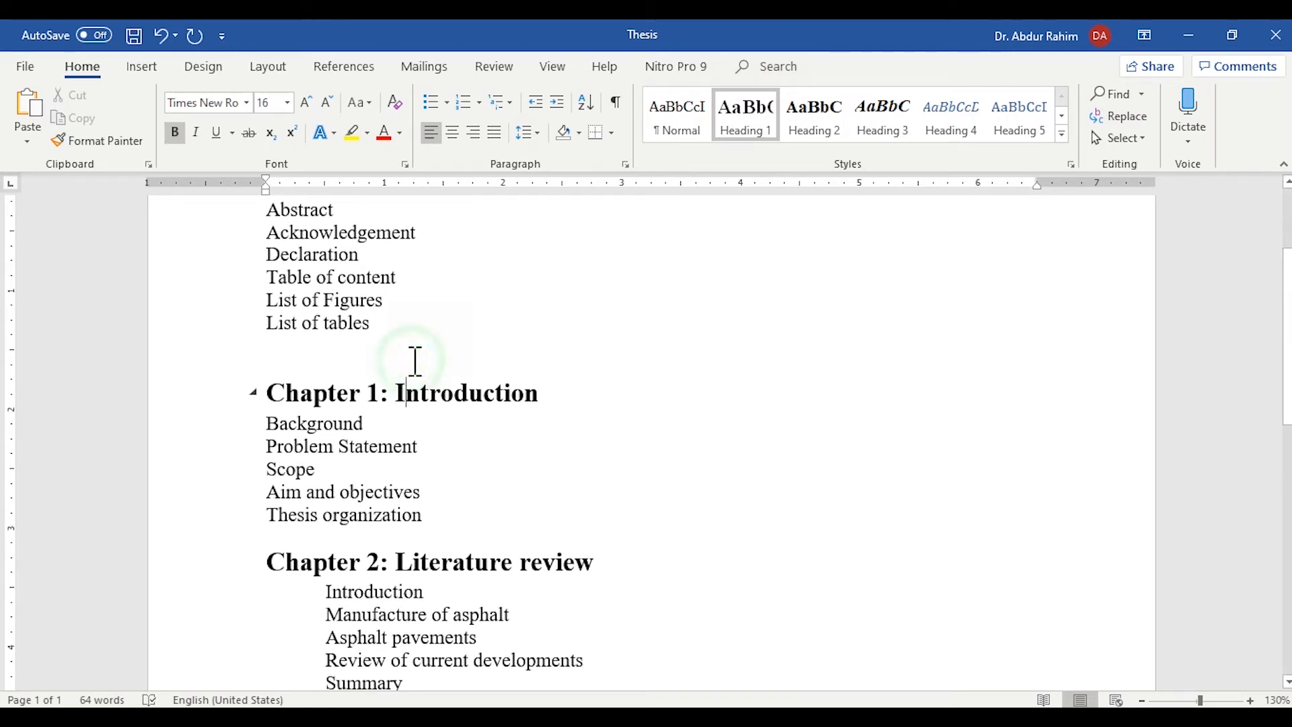
{"action": "left_click", "coordinate": [445, 346]}
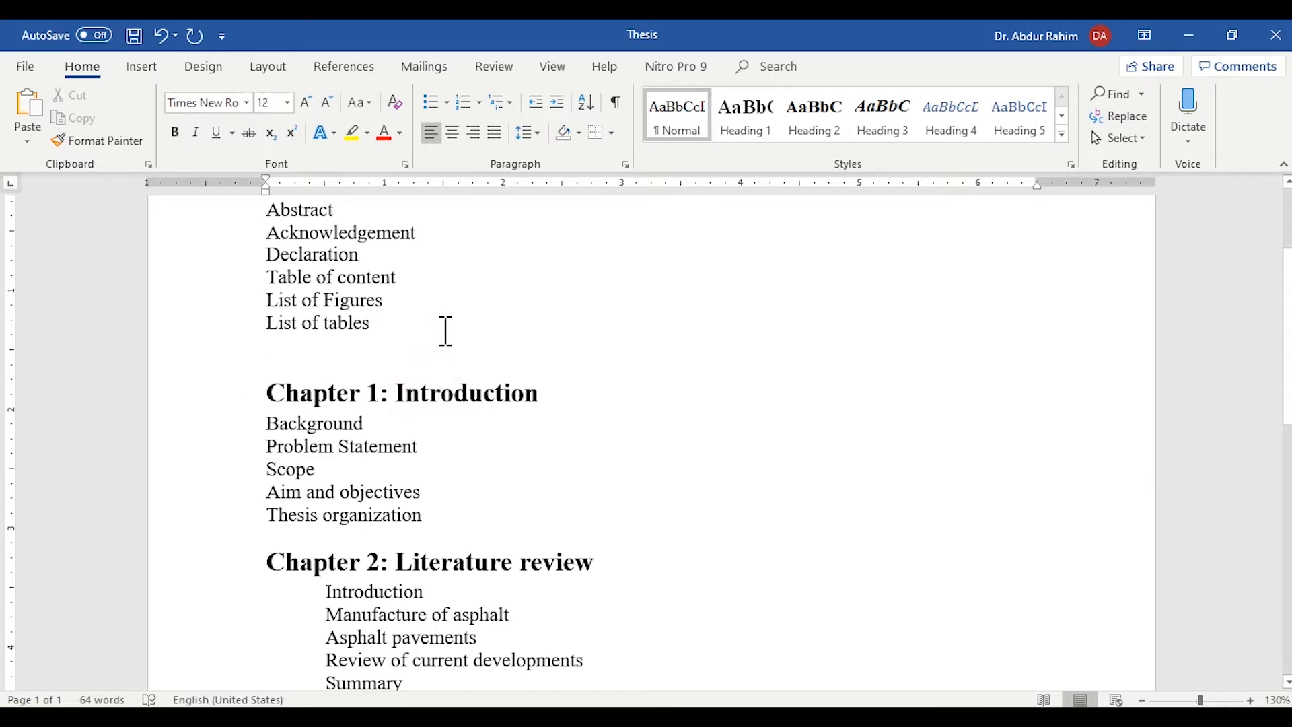
{"action": "left_click", "coordinate": [441, 330]}
{"action": "left_click", "coordinate": [286, 70]}
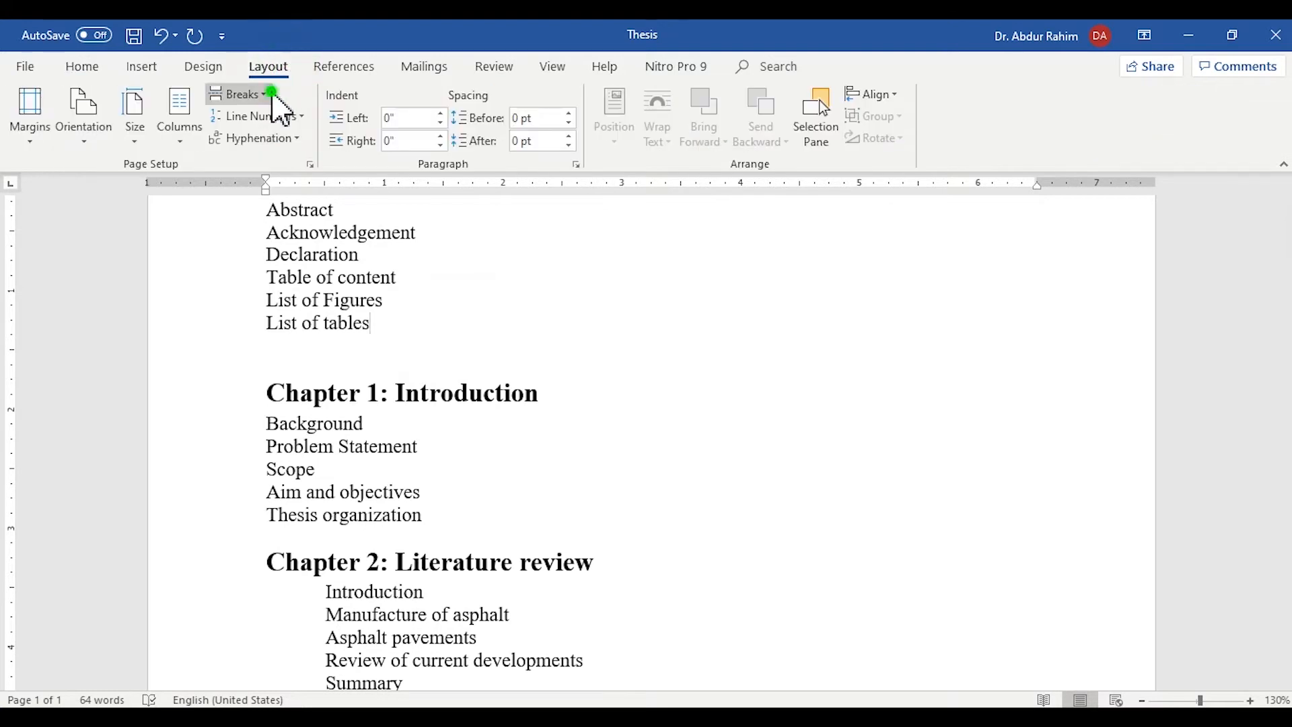
{"action": "left_click", "coordinate": [271, 95]}
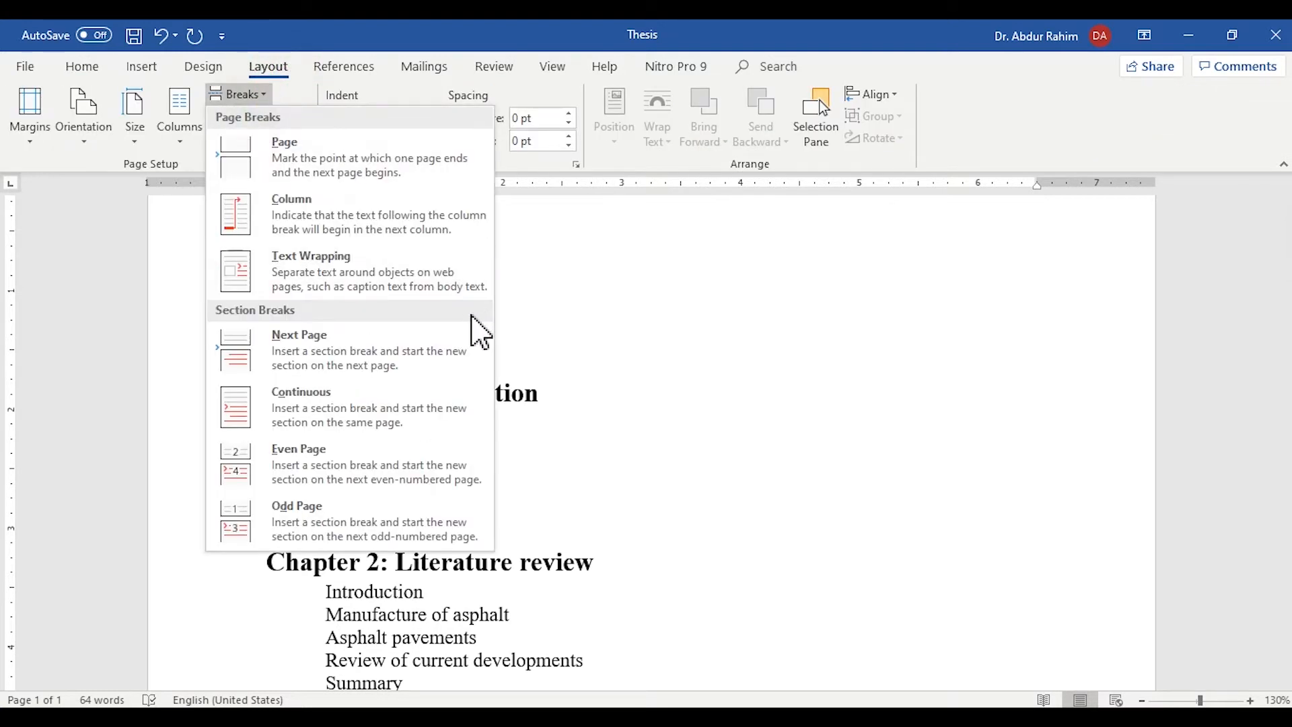
{"action": "left_click", "coordinate": [477, 355]}
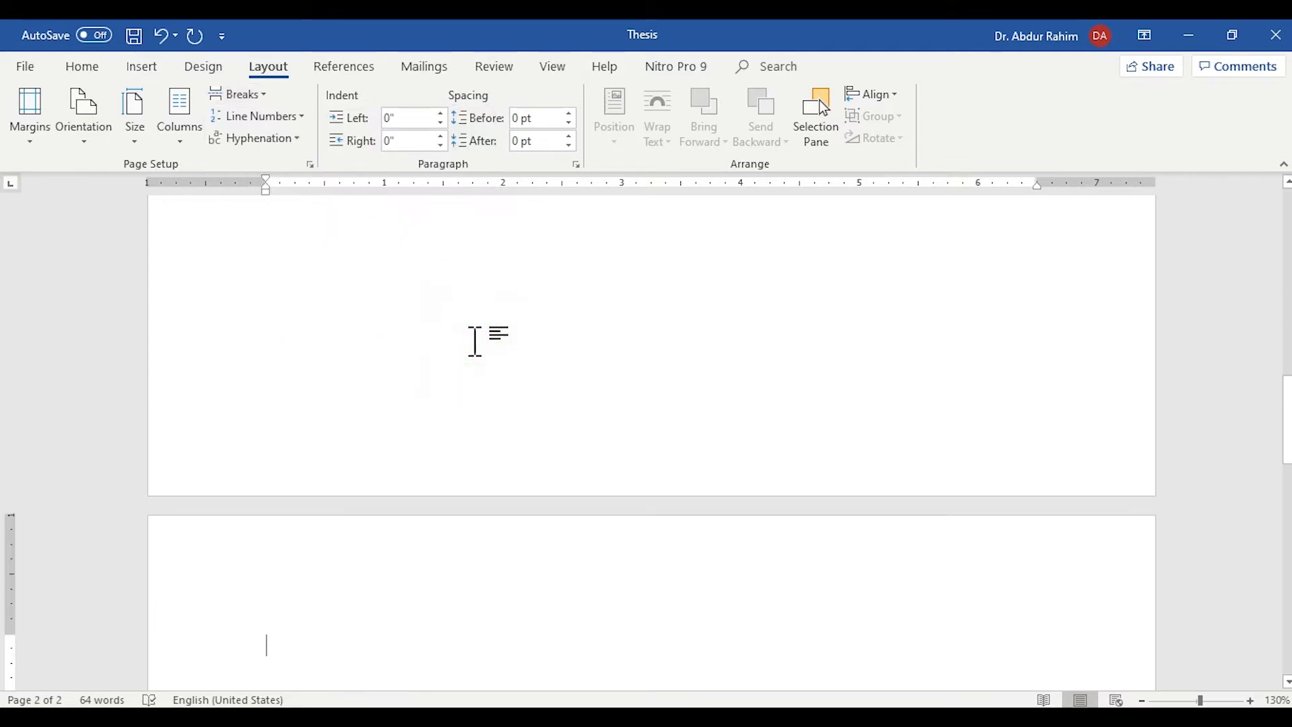
- Delete the two empty lines above the Chapter 1: Introduction title on the new page
{"action": "left_click_drag", "start_coordinate": [1286, 444], "coordinate": [1286, 511]}
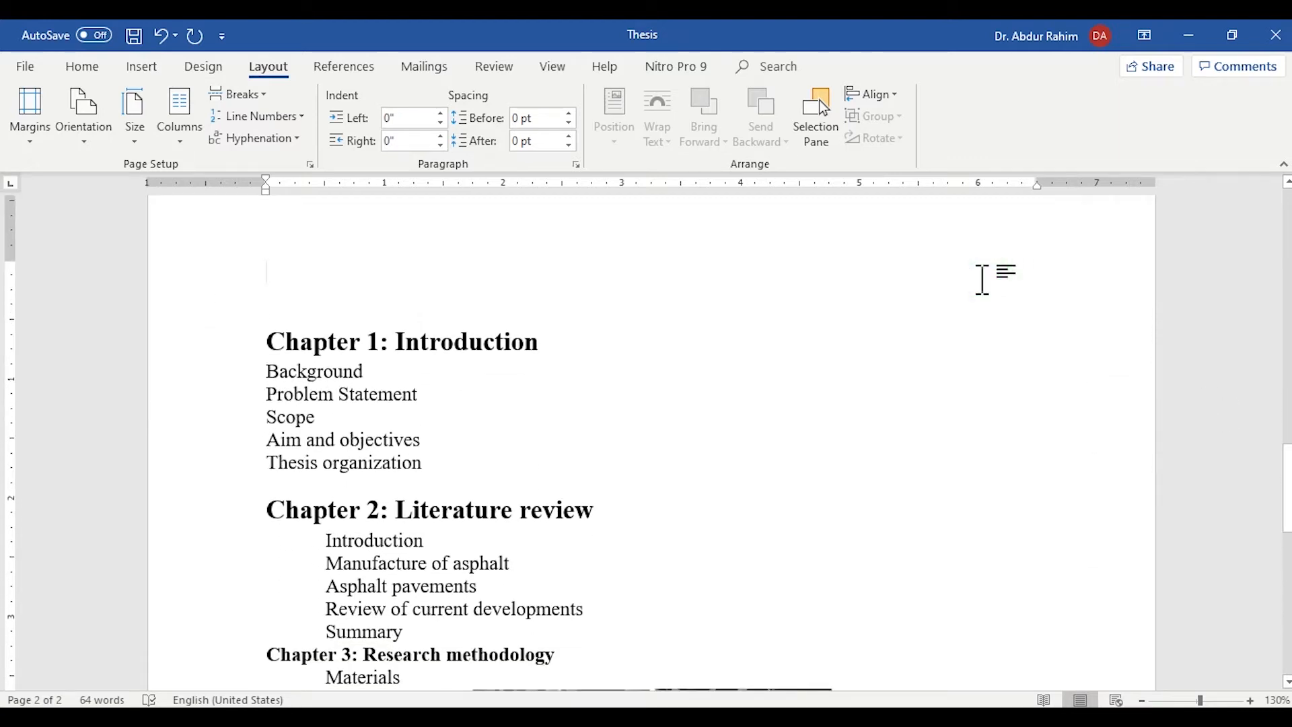
{"action": "key", "text": "Delete"}
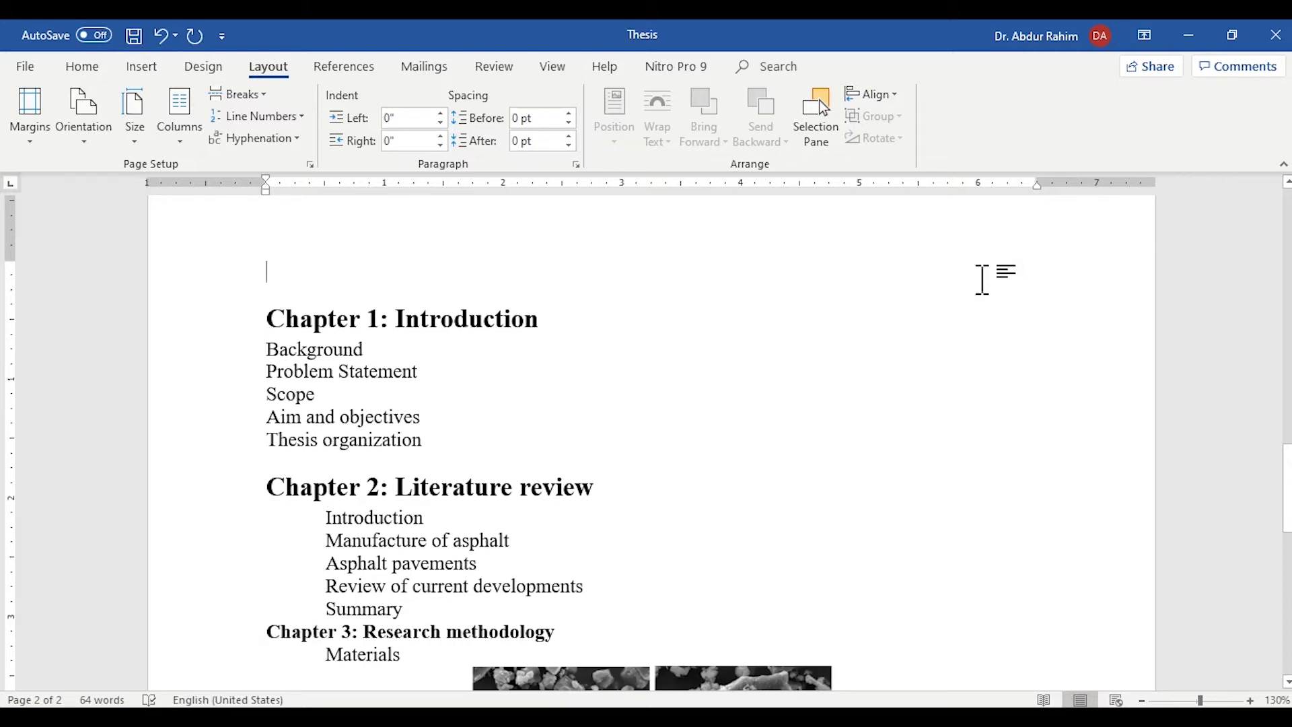
{"action": "key", "text": "Delete"}
- Insert a Next Page section break after the Thesis organization line and delete the empty line above the Chapter 2 title
{"action": "key", "text": "Down"}
{"action": "key", "text": "Down"}
{"action": "key", "text": "Down"}
{"action": "key", "text": "Down"}
{"action": "key", "text": "Down"}
{"action": "key", "text": "End"}
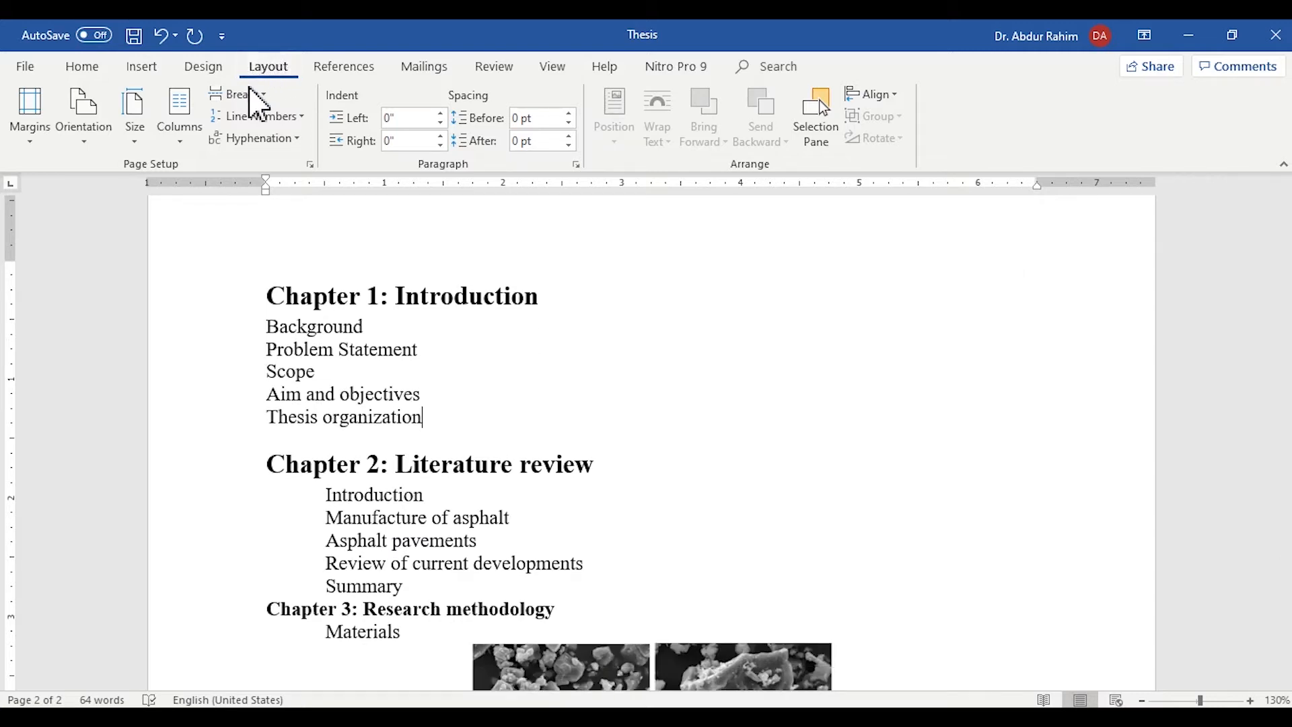
{"action": "left_click", "coordinate": [259, 95]}
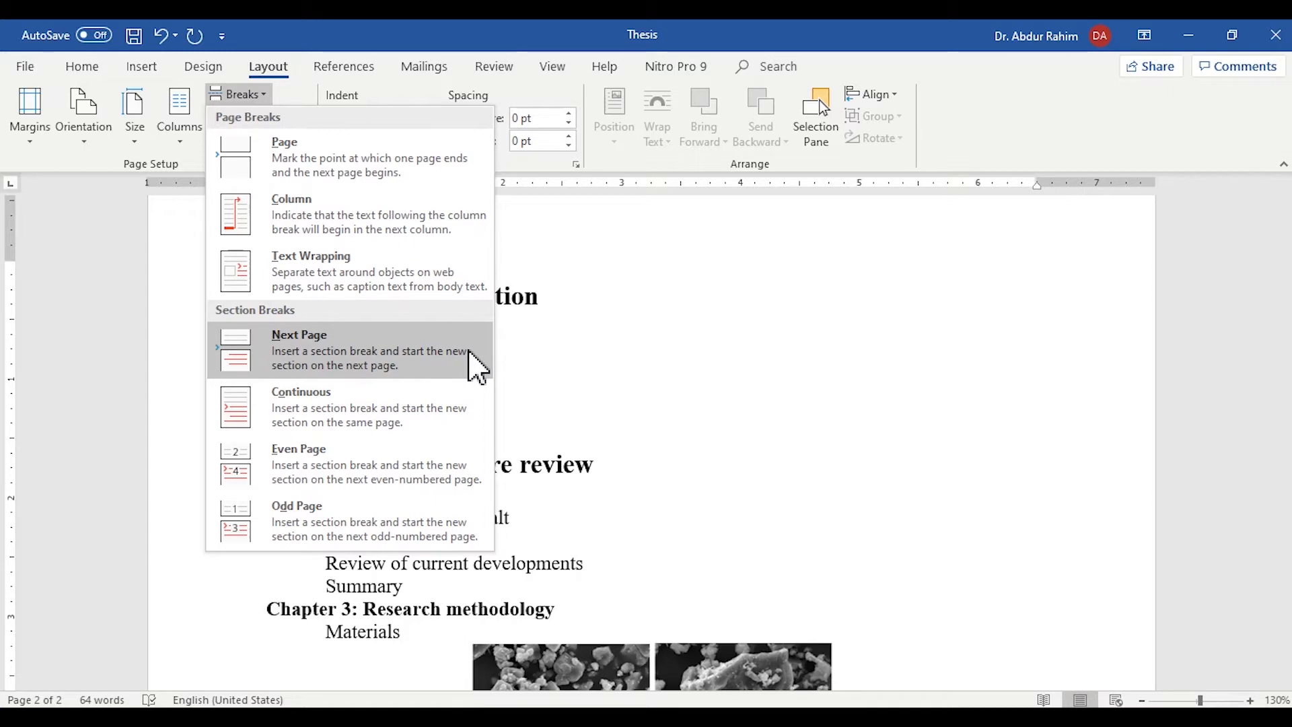
{"action": "left_click", "coordinate": [478, 366]}
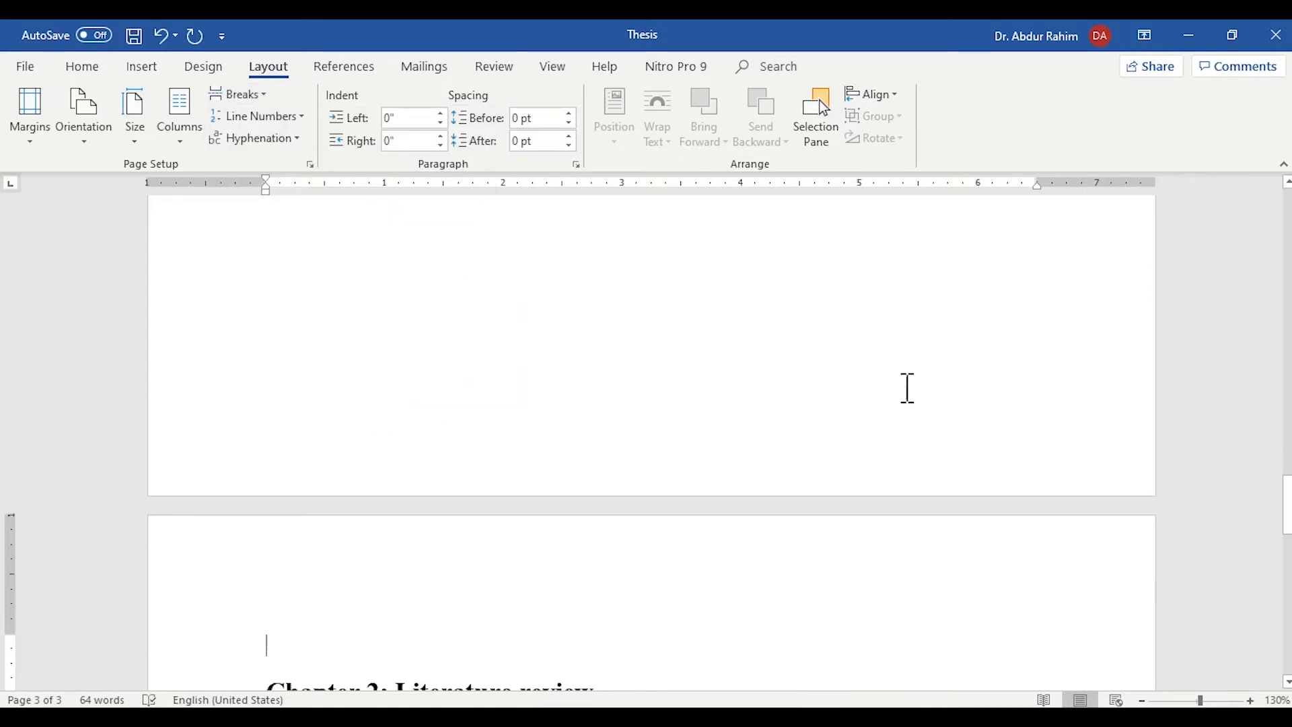
{"action": "key", "text": "Delete"}
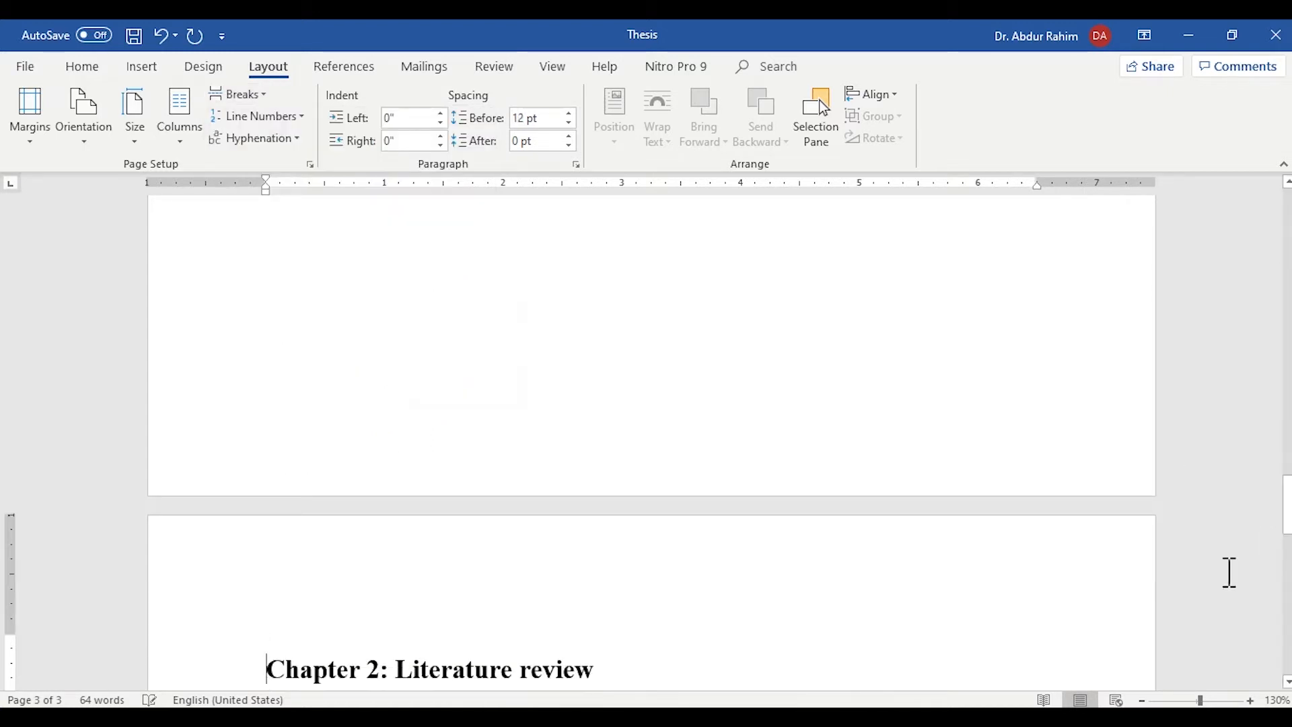
- Apply the Heading 2 style to the five Chapter 1 section titles, from Background through Thesis organization
{"action": "left_click_drag", "start_coordinate": [1287, 522], "coordinate": [1283, 398]}
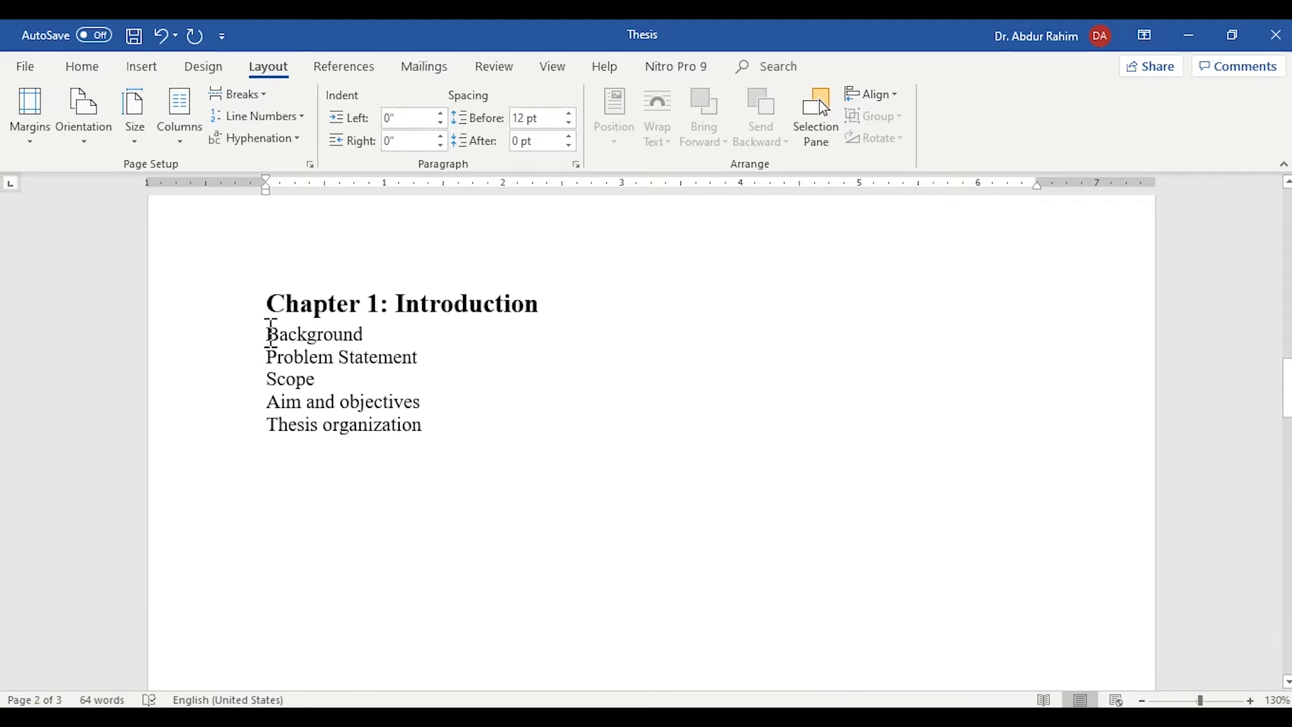
{"action": "left_click", "coordinate": [270, 333]}
{"action": "left_click", "coordinate": [75, 73]}
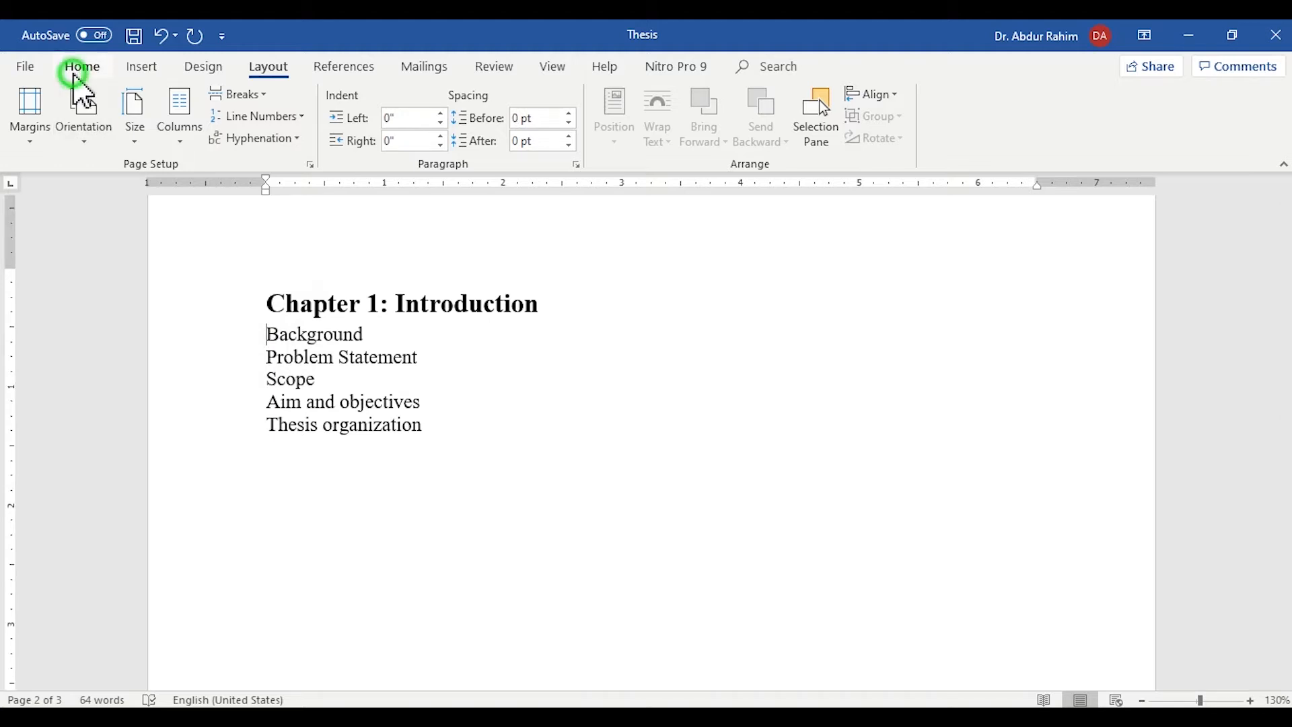
{"action": "left_click", "coordinate": [822, 134]}
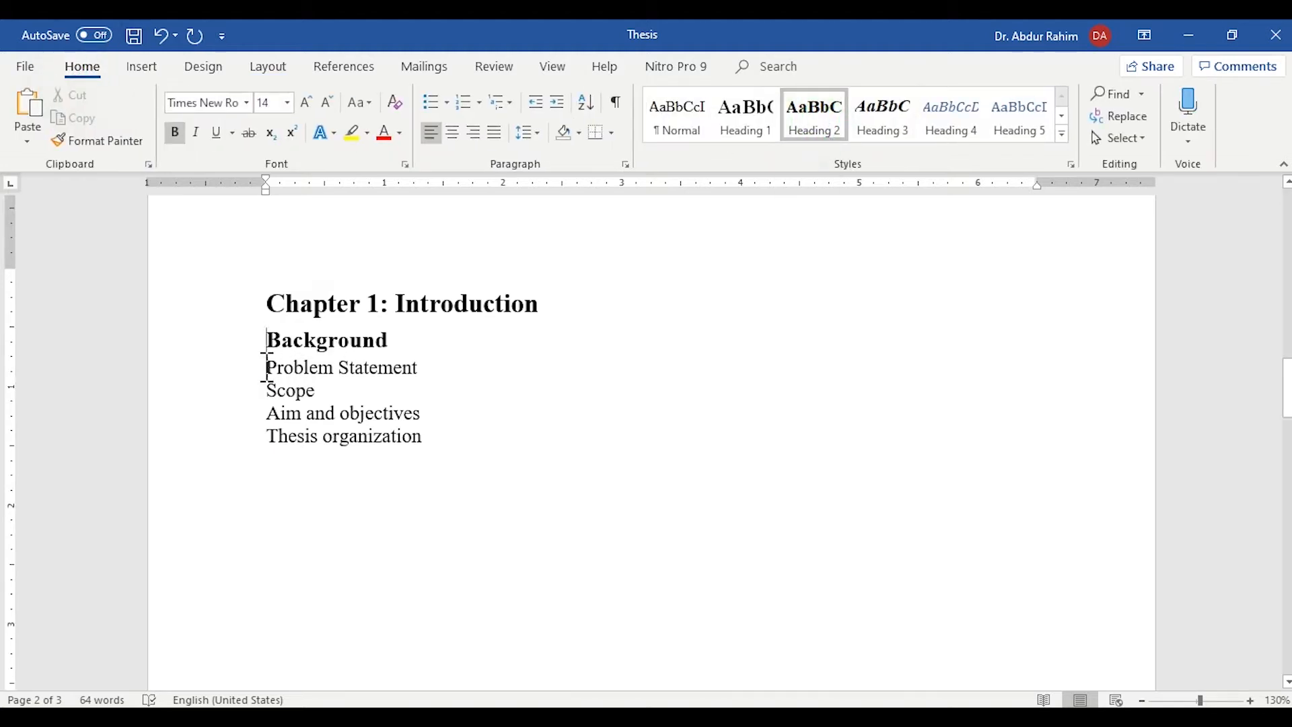
{"action": "left_click_drag", "start_coordinate": [266, 367], "coordinate": [447, 435]}
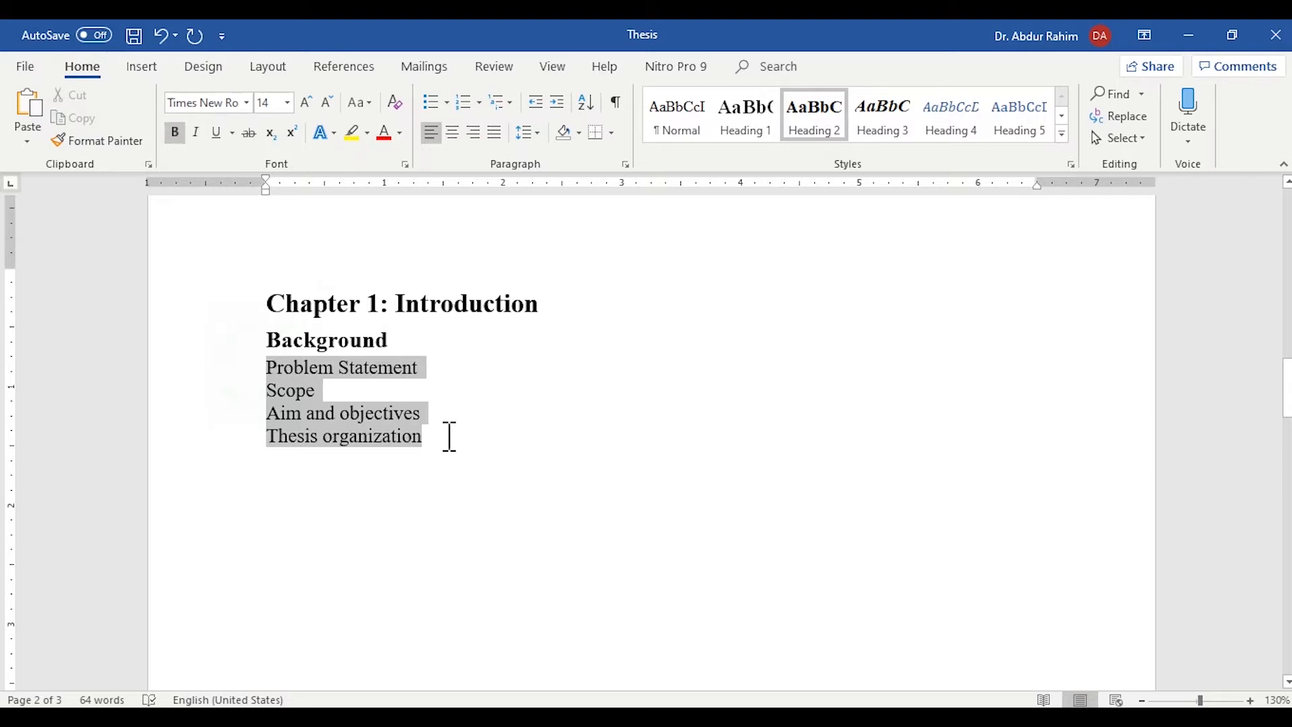
{"action": "left_click", "coordinate": [824, 135]}
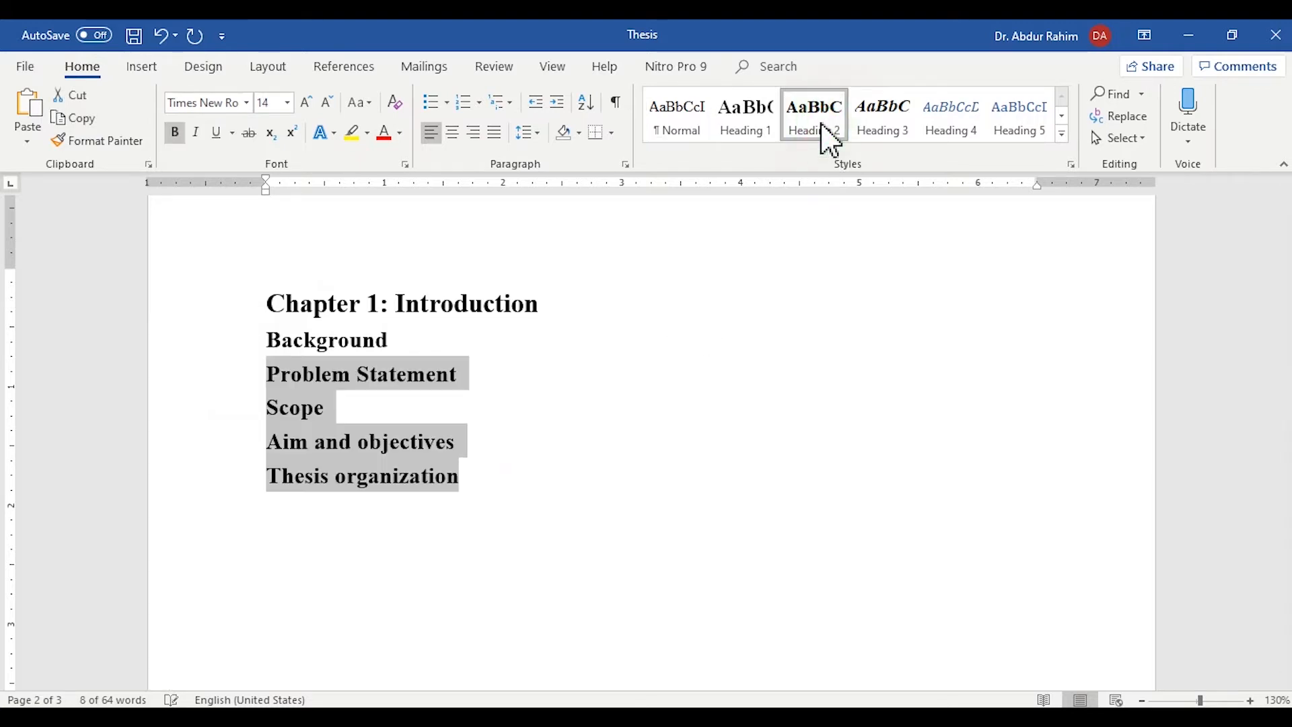
{"action": "left_click", "coordinate": [585, 484]}
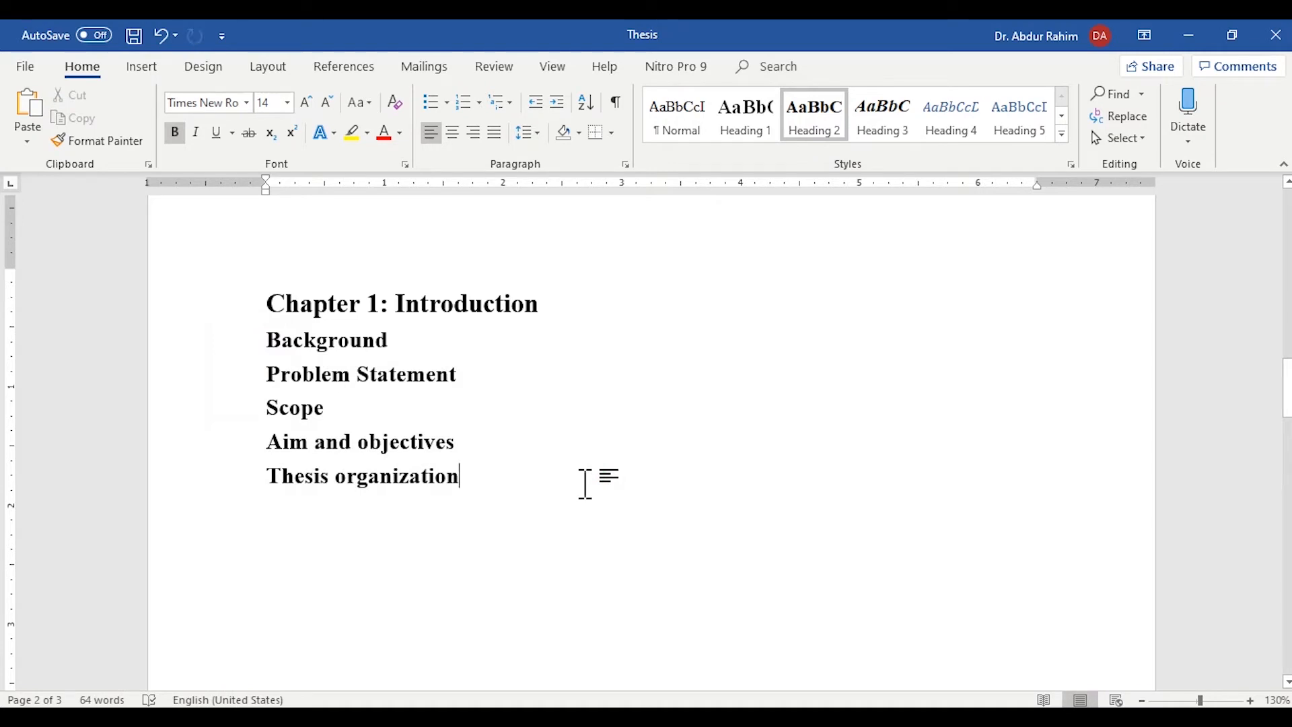
- Apply the heading-linked multilevel list format 1 Heading 1, 1.1 Heading 2, 1.1.1 Heading 3 to the headings and save the document
{"action": "left_click", "coordinate": [511, 103]}
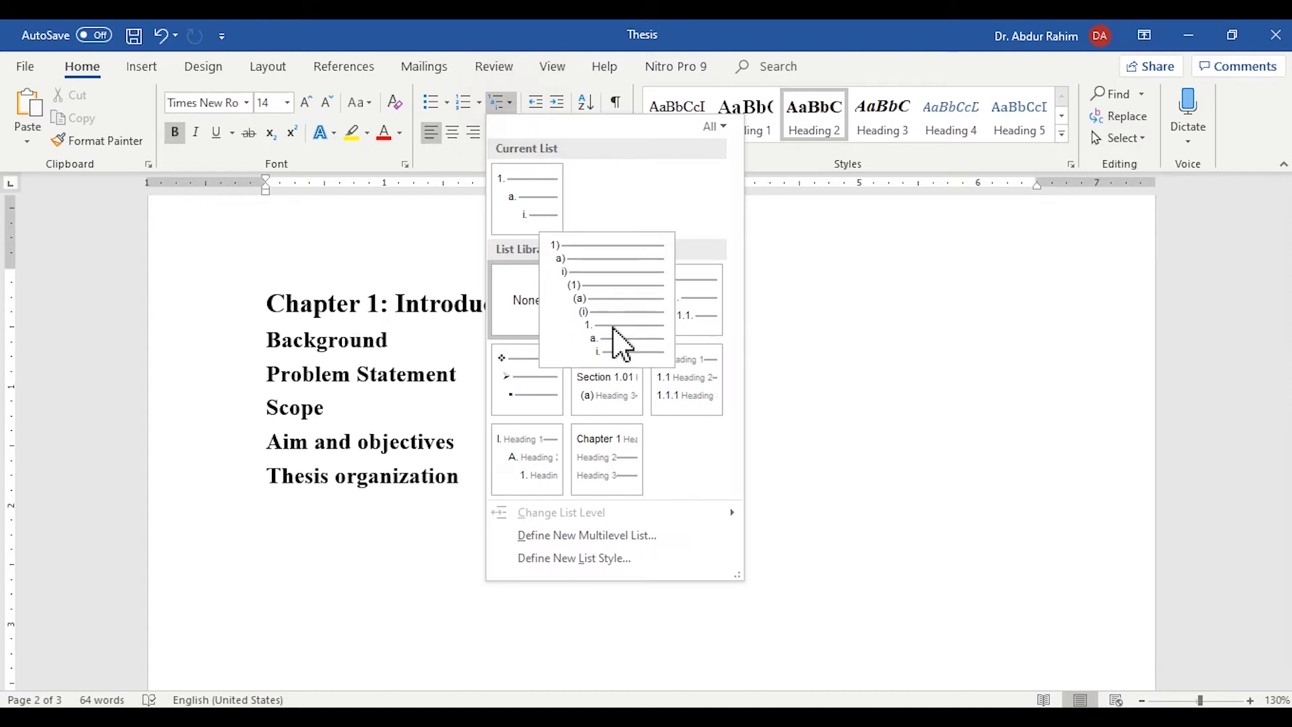
{"action": "mouse_move", "coordinate": [687, 390]}
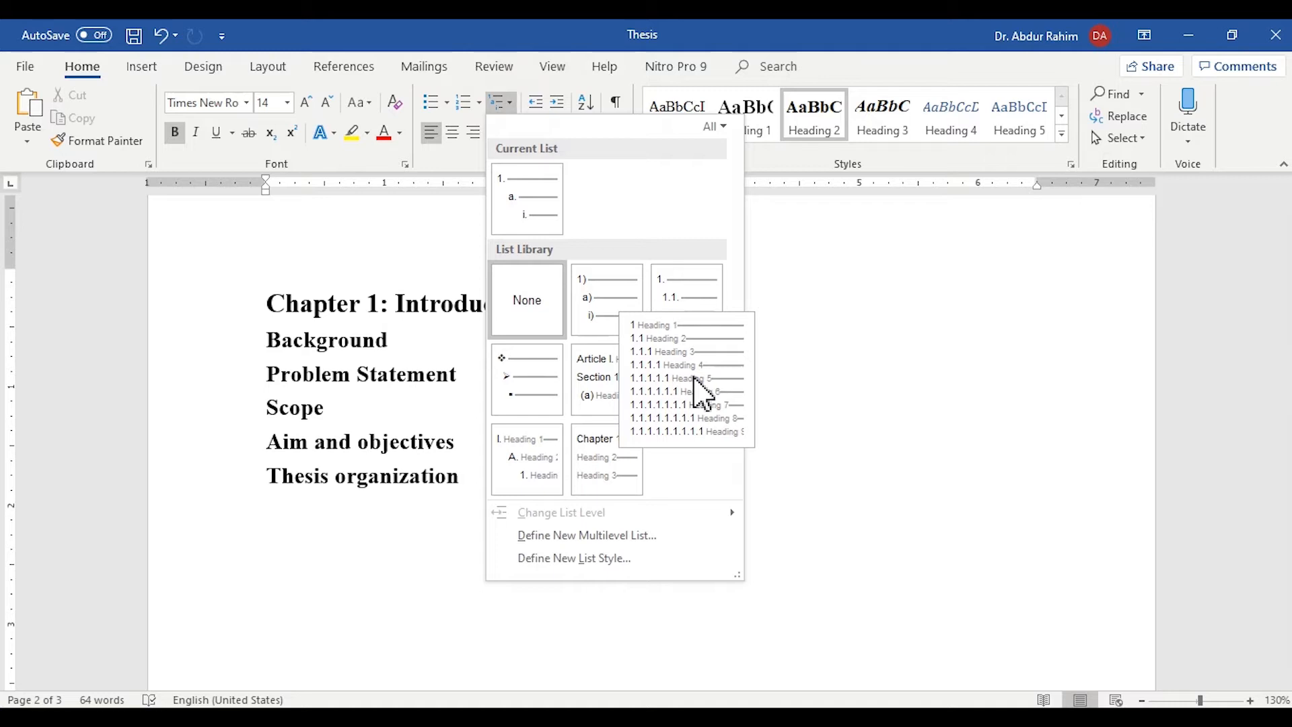
{"action": "left_click", "coordinate": [719, 370]}
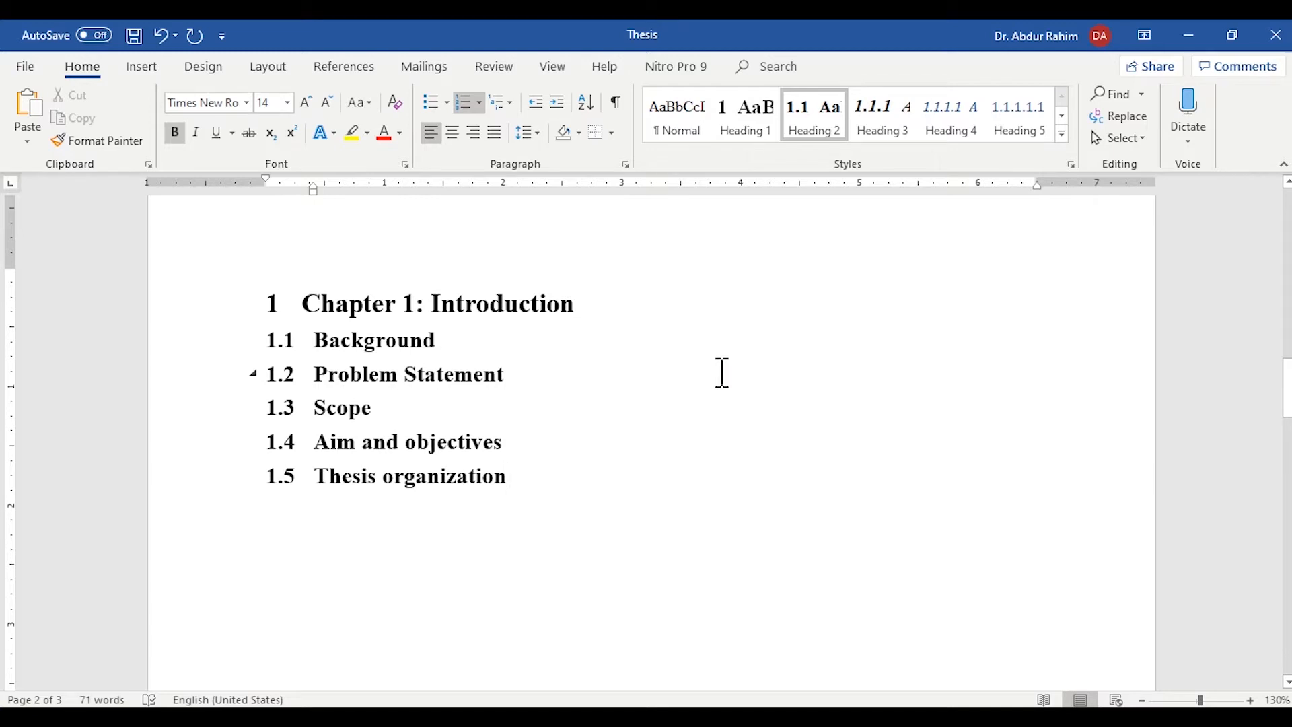
{"action": "key", "text": "ctrl+s"}
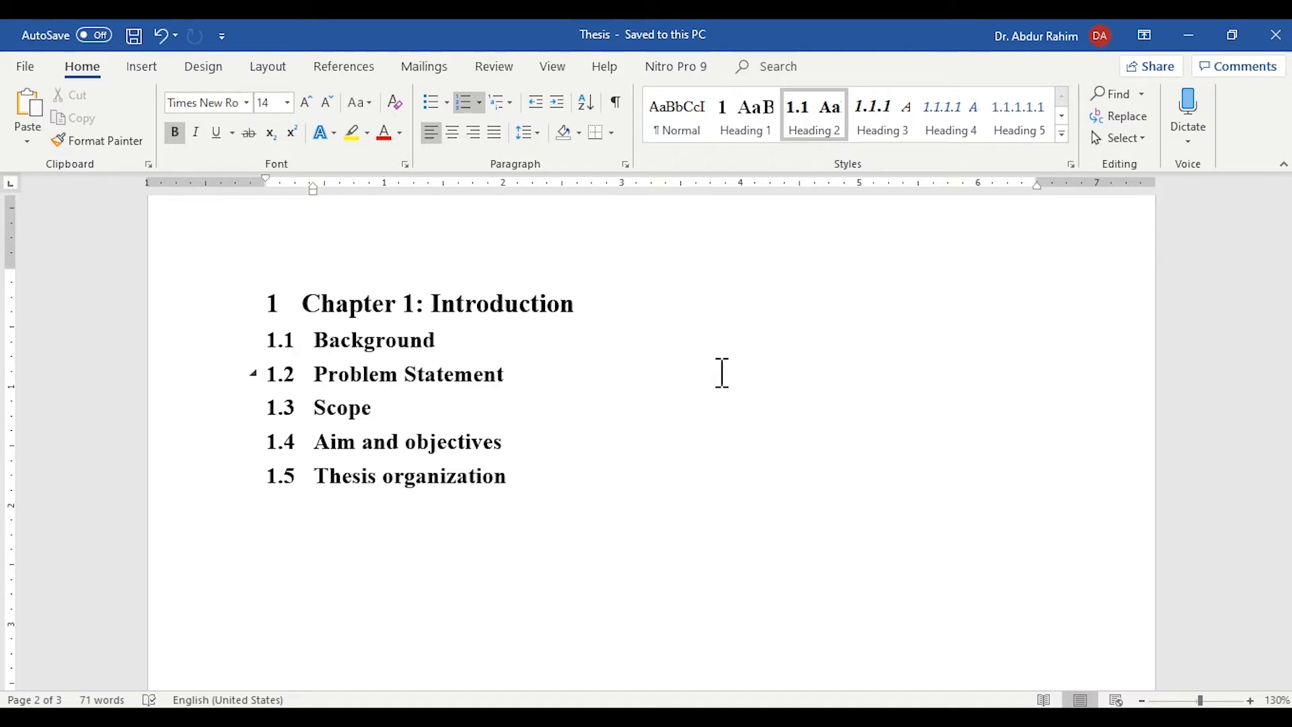
- Modify the Heading 1 style's numbering by defining a new number format that reads "Chapter 1:"
{"action": "left_click", "coordinate": [643, 293]}
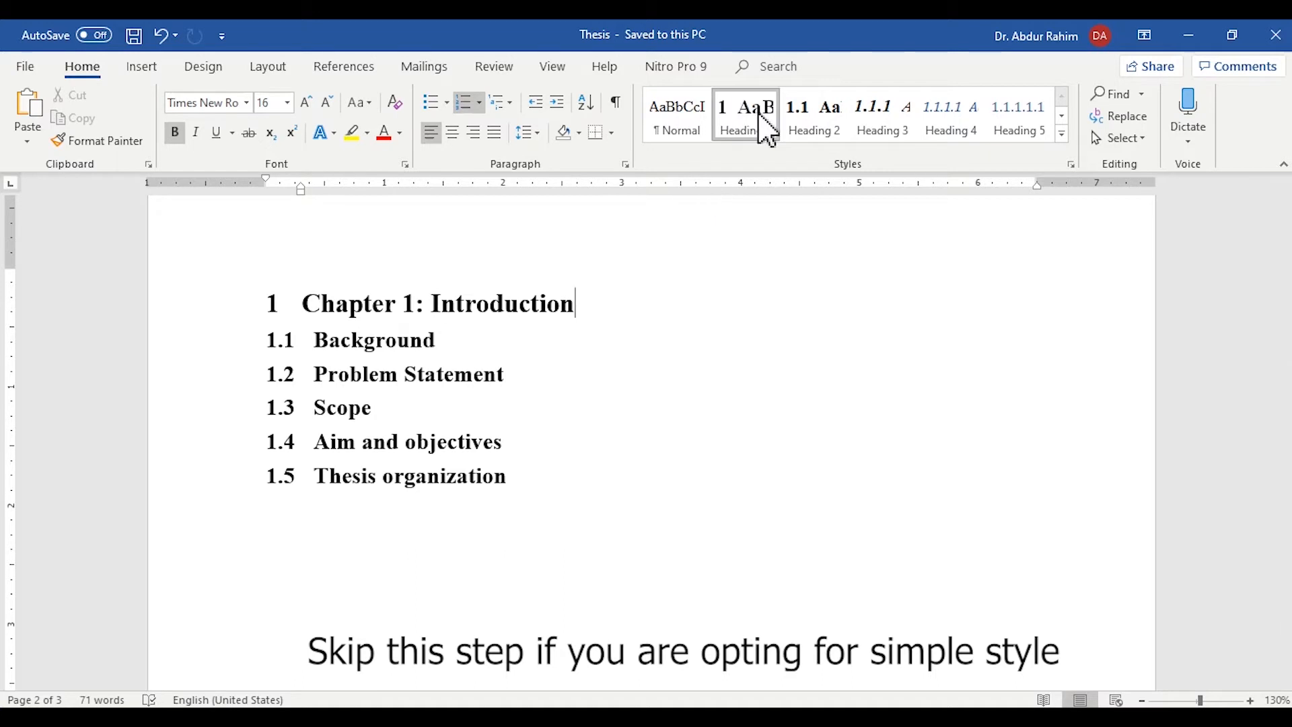
{"action": "right_click", "coordinate": [767, 128]}
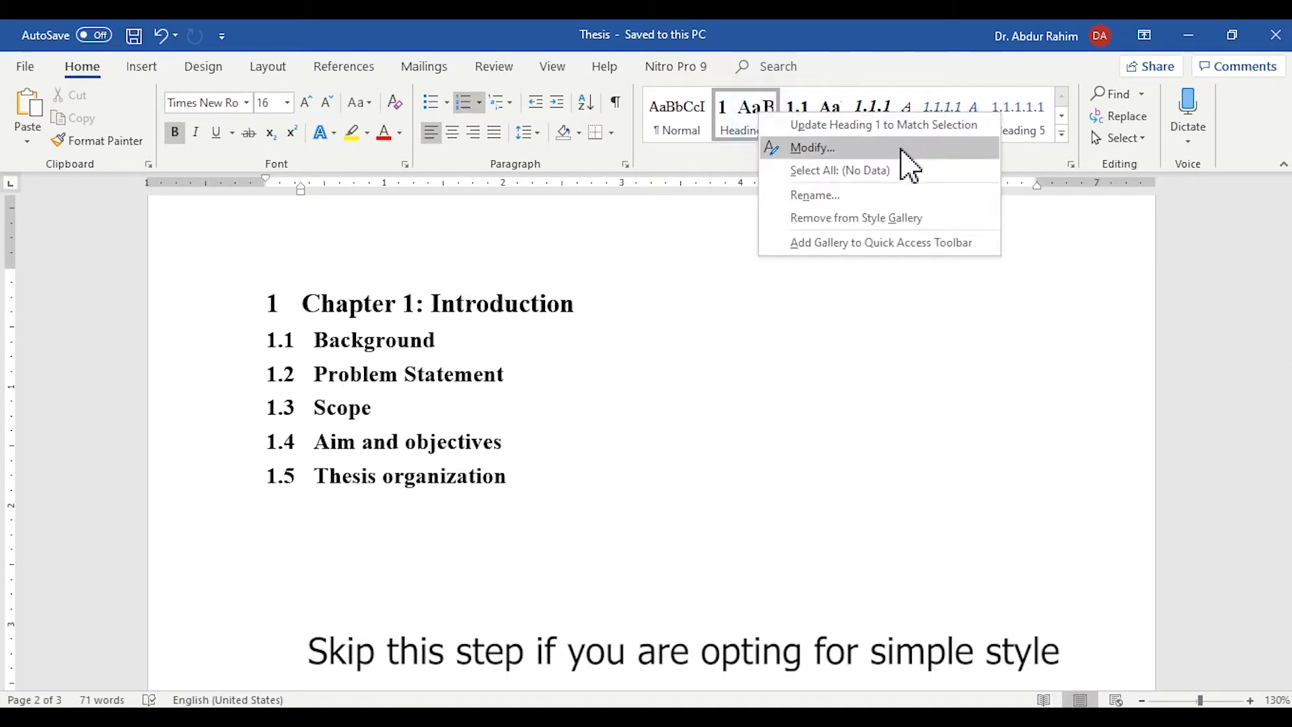
{"action": "left_click", "coordinate": [938, 148]}
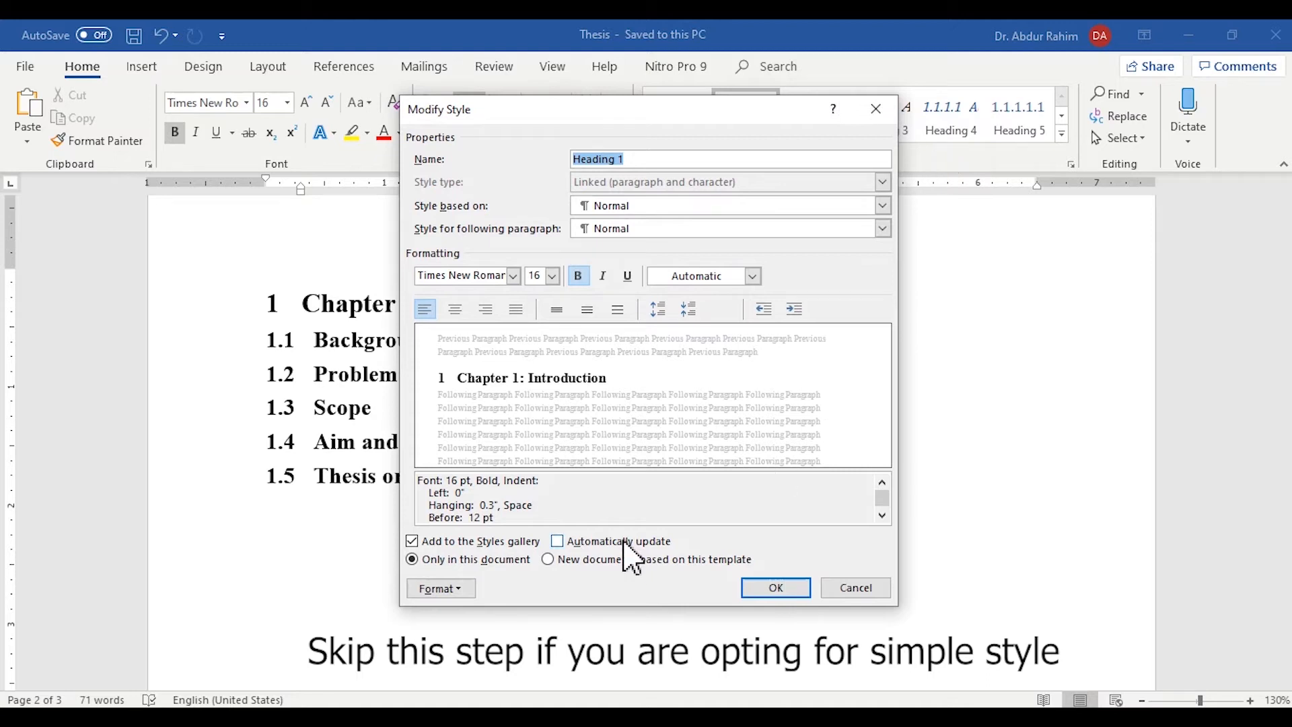
{"action": "left_click", "coordinate": [474, 590]}
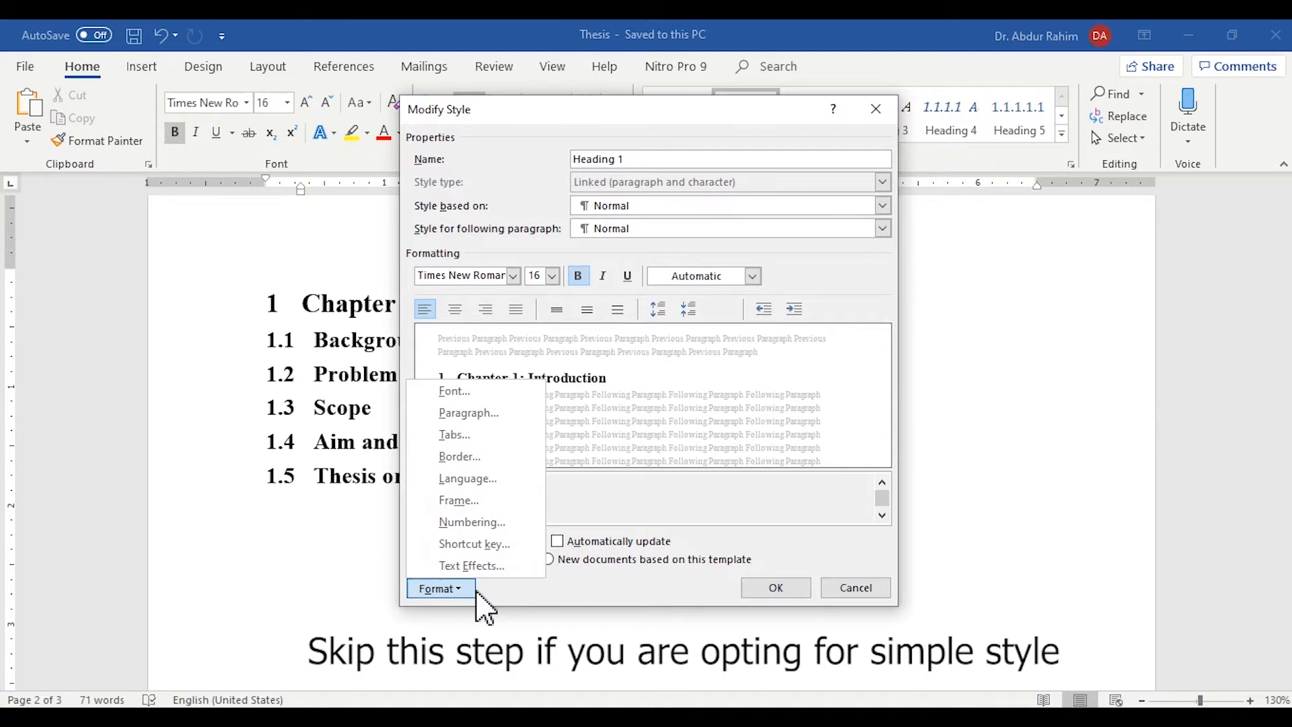
{"action": "left_click", "coordinate": [523, 527]}
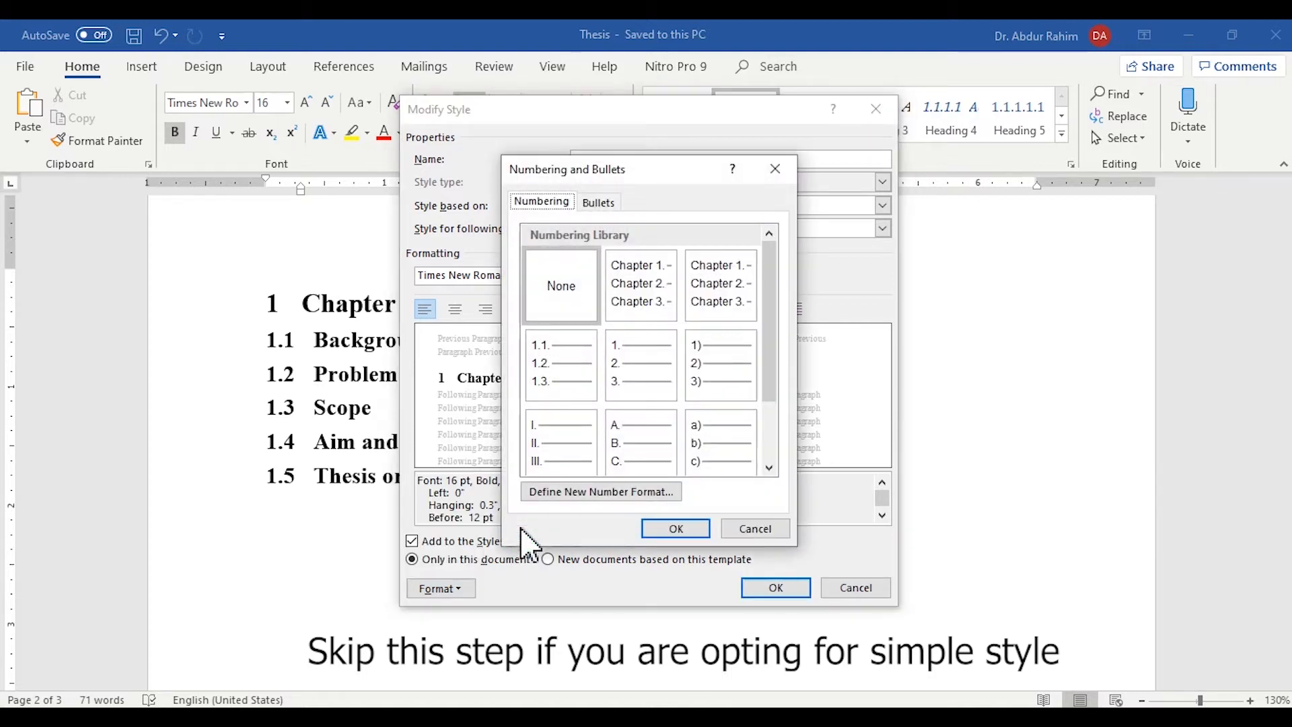
{"action": "left_click", "coordinate": [569, 493]}
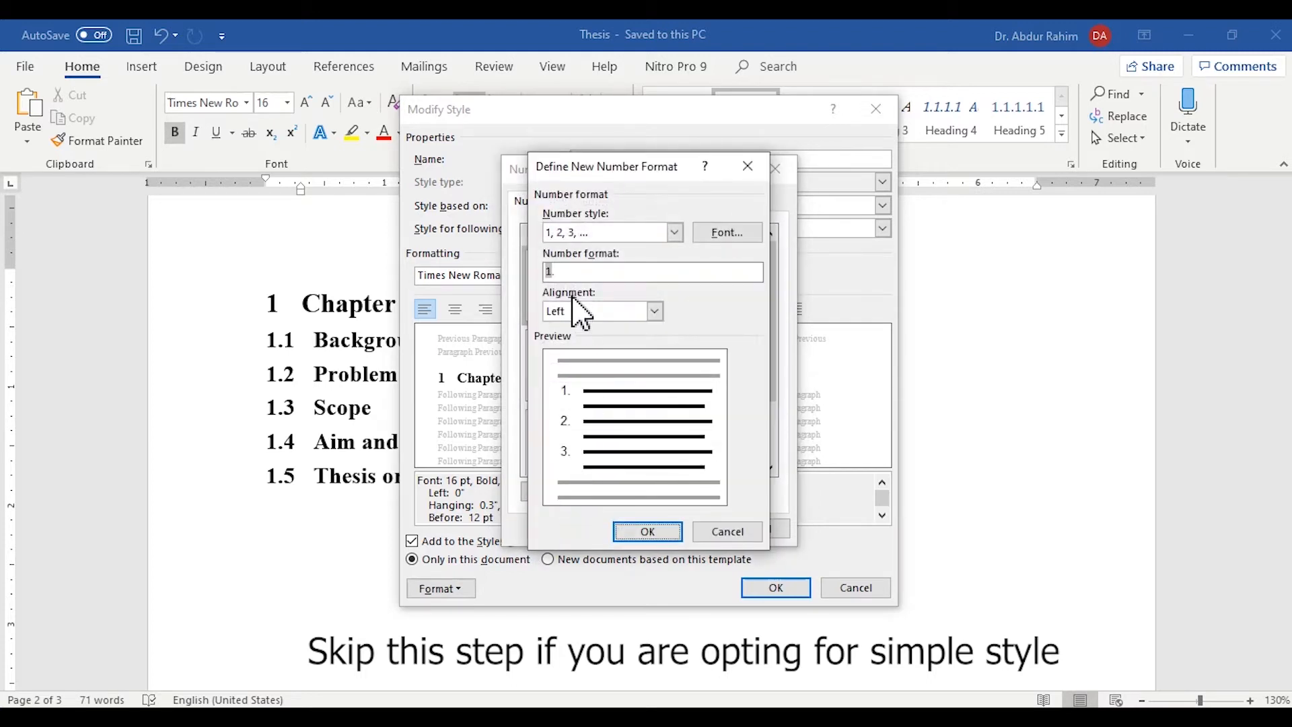
{"action": "left_click", "coordinate": [569, 272]}
{"action": "key", "text": "BackSpace"}
{"action": "type", "text": "Chapt"}
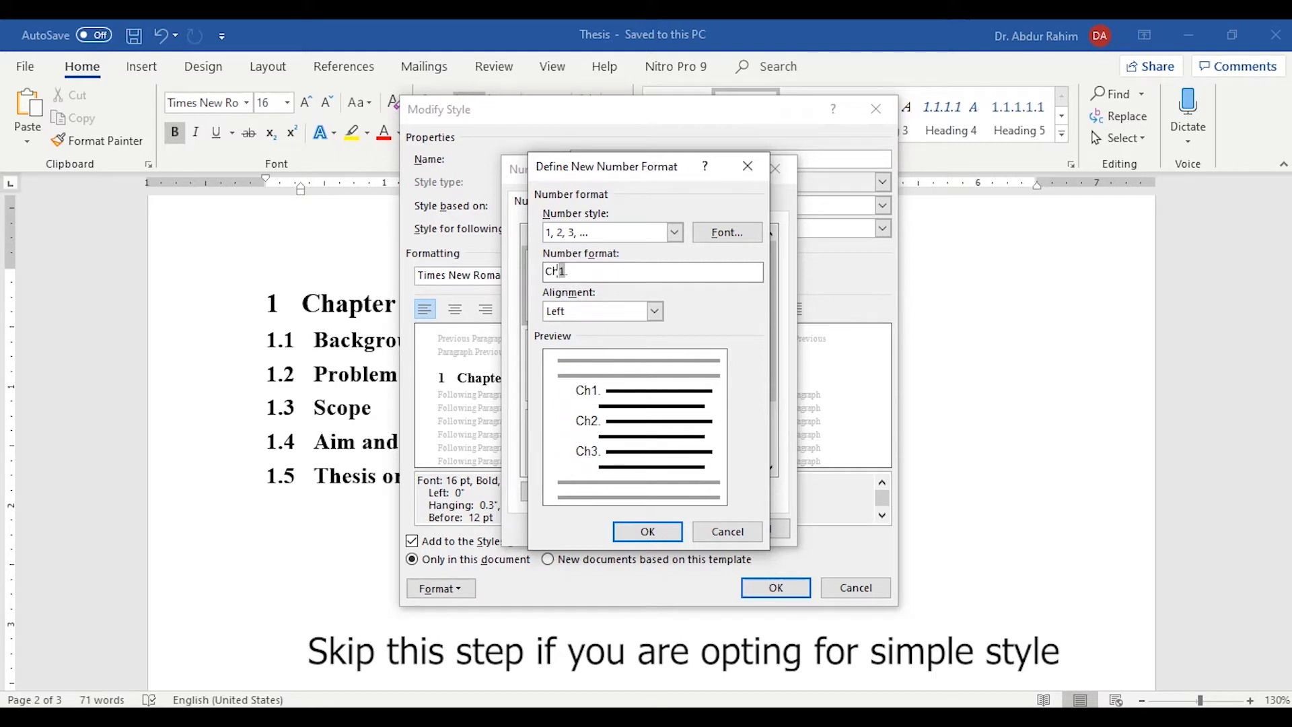
{"action": "type", "text": "er"}
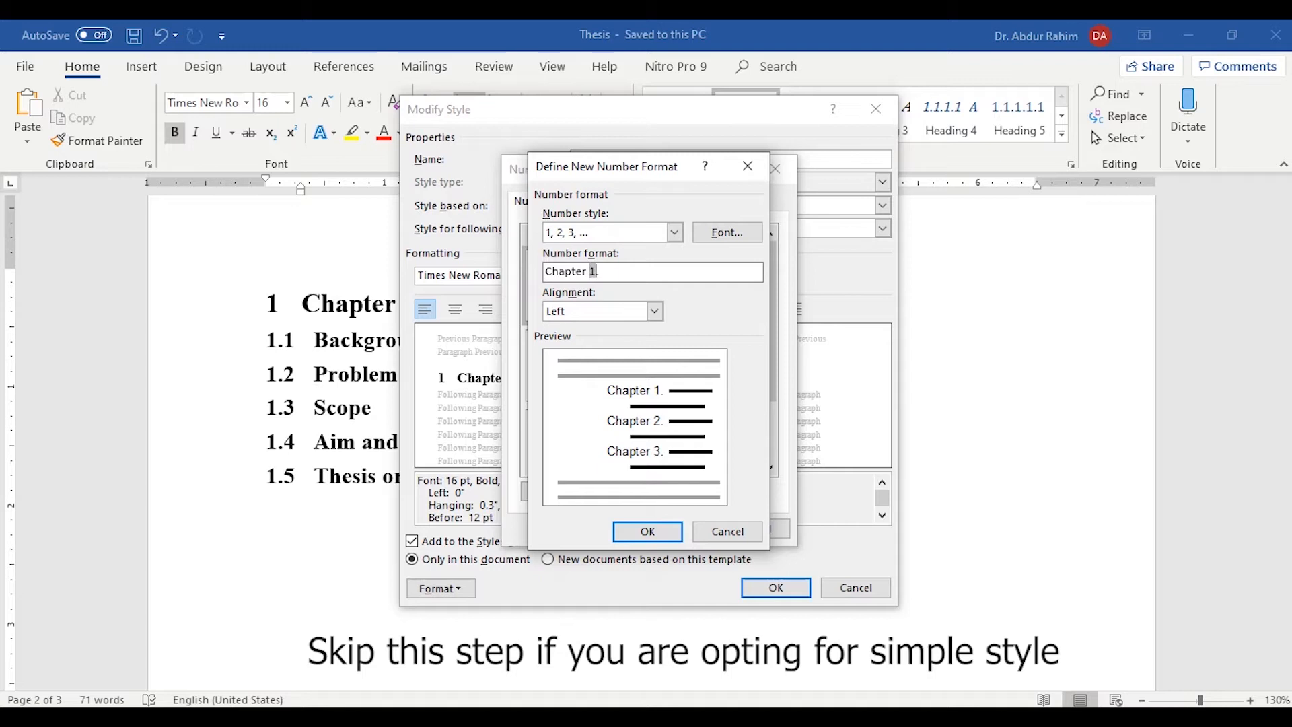
{"action": "key", "text": "BackSpace"}
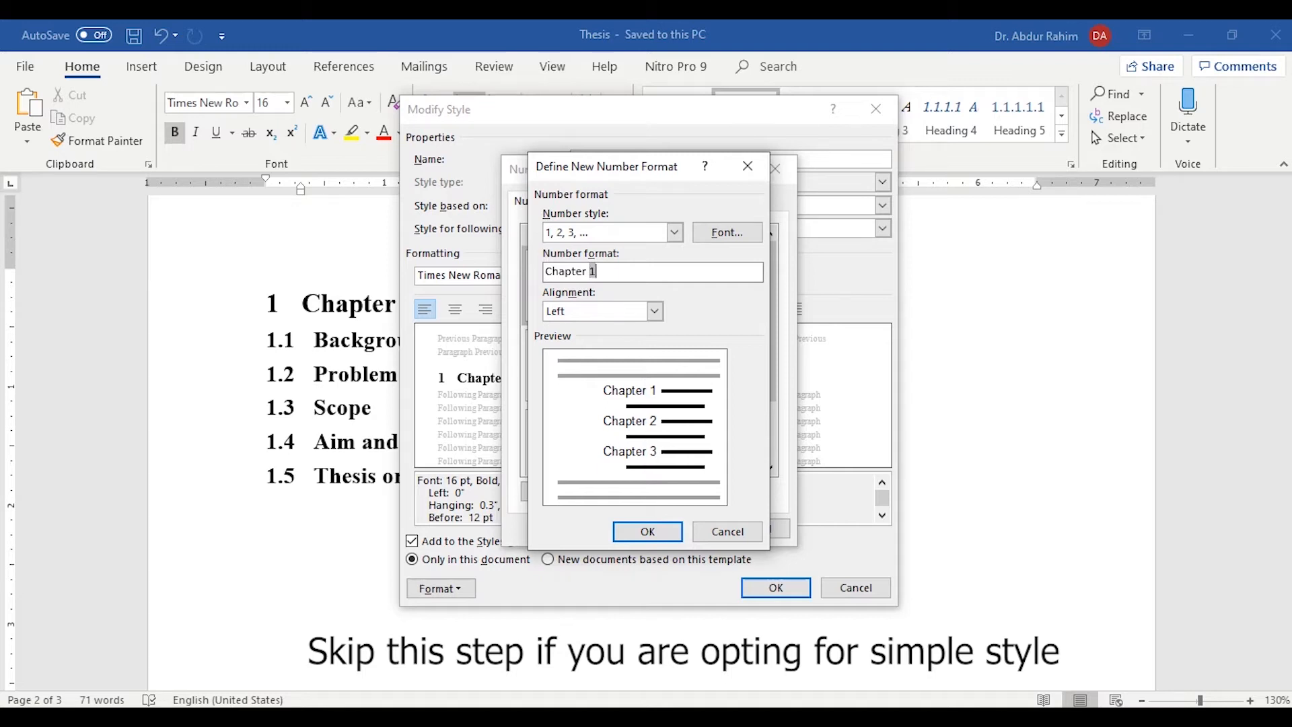
{"action": "type", "text": ":"}
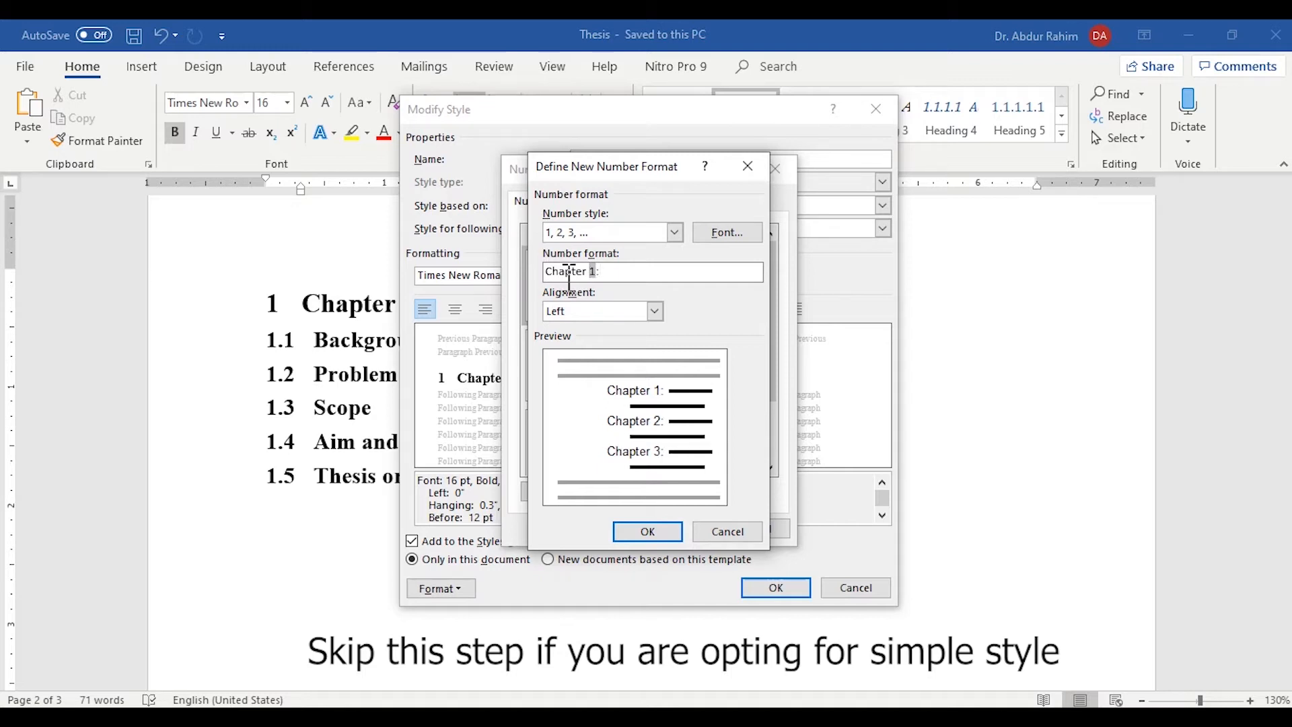
{"action": "left_click", "coordinate": [669, 534]}
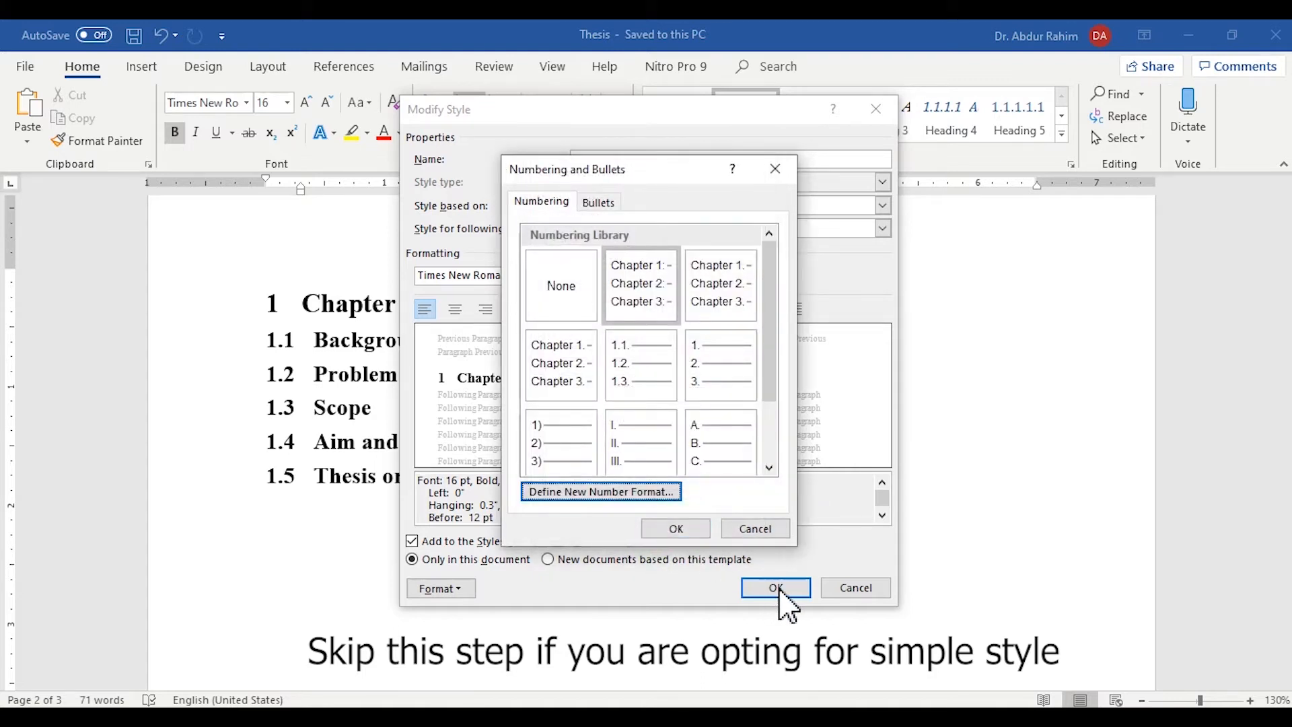
{"action": "left_click", "coordinate": [699, 529]}
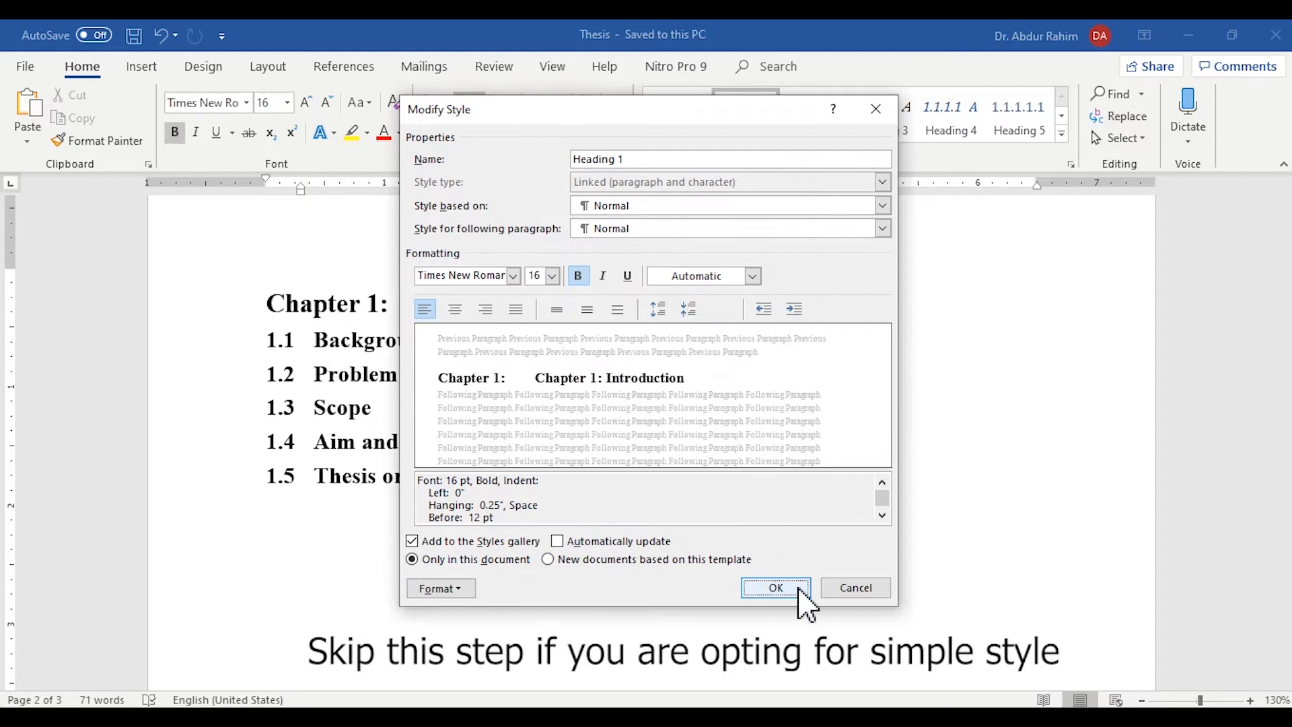
{"action": "left_click", "coordinate": [800, 589]}
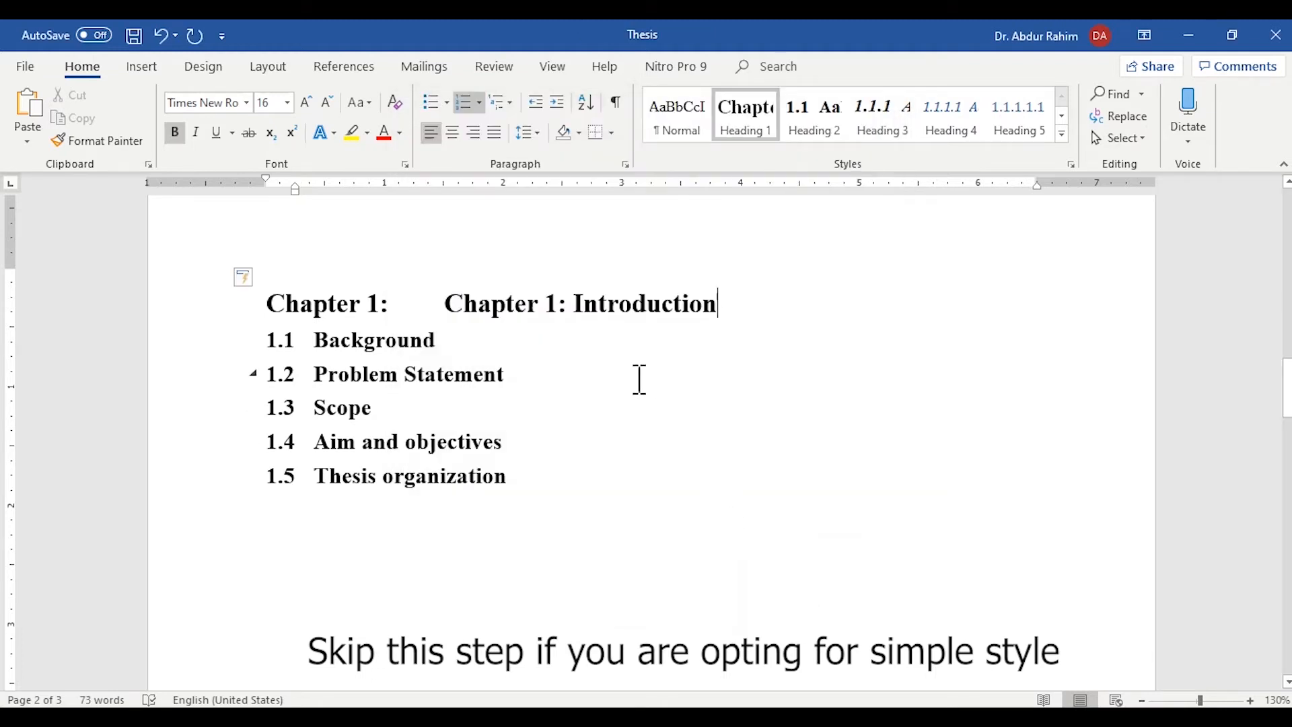
- Delete the manually typed "Chapter 1:" text before Introduction in the first chapter heading
{"action": "left_click", "coordinate": [577, 302]}
{"action": "key", "text": "BackSpace"}
{"action": "key", "text": "BackSpace"}
{"action": "key", "text": "BackSpace"}
{"action": "key", "text": "BackSpace"}
{"action": "key", "text": "BackSpace"}
{"action": "key", "text": "BackSpace"}
{"action": "key", "text": "BackSpace"}
{"action": "key", "text": "BackSpace"}
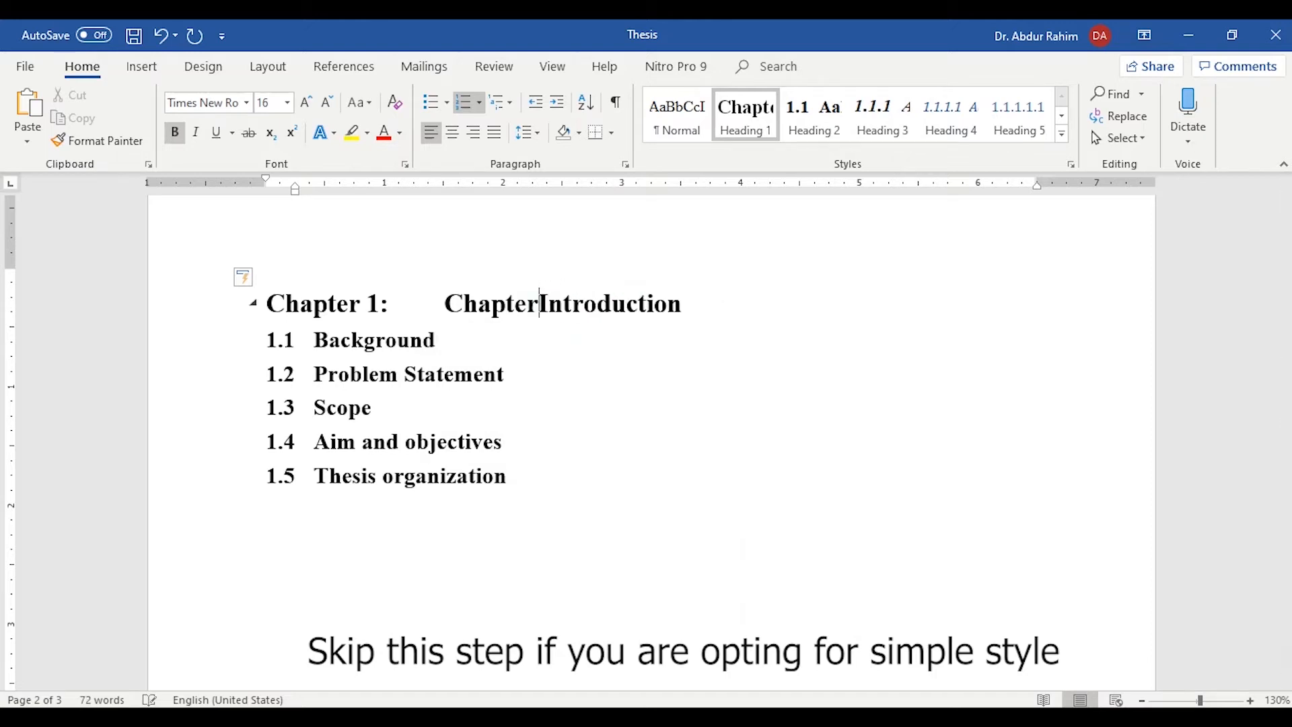
{"action": "key", "text": "BackSpace"}
{"action": "key", "text": "BackSpace"}
{"action": "key", "text": "BackSpace"}
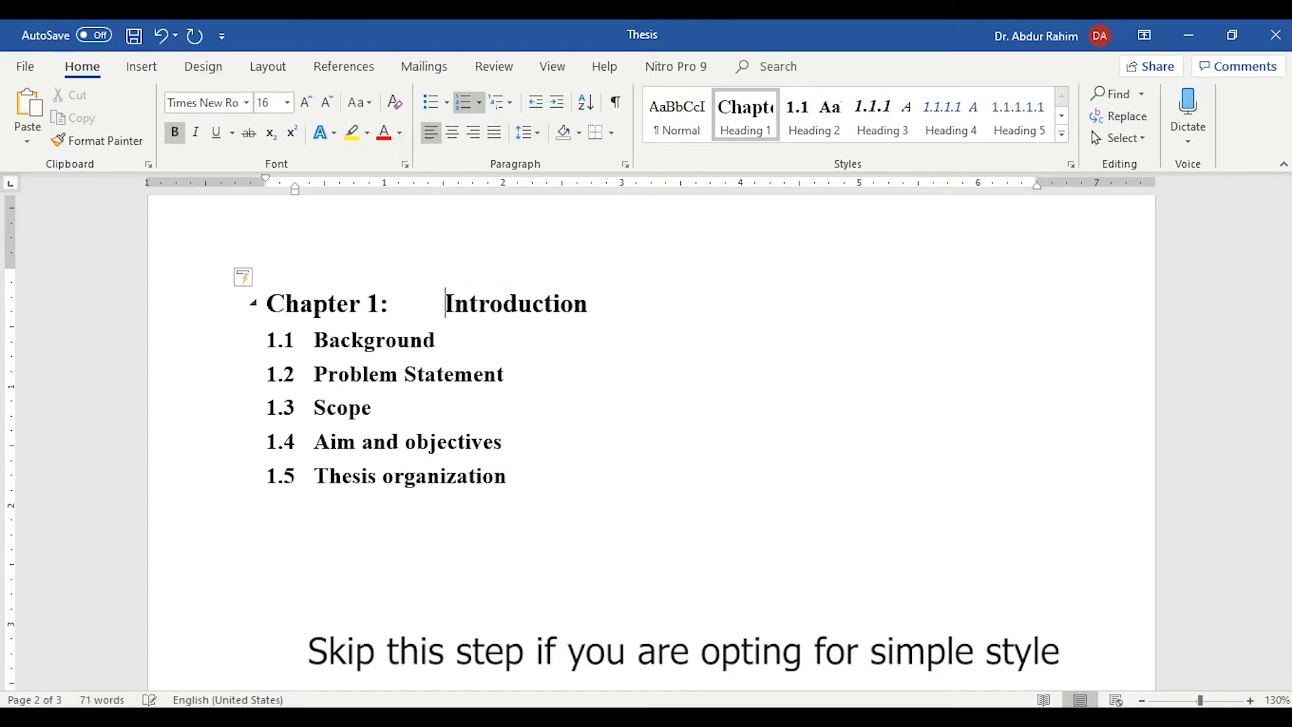
- Modify the Heading 1 style to use centred alignment and save the document
{"action": "right_click", "coordinate": [773, 129]}
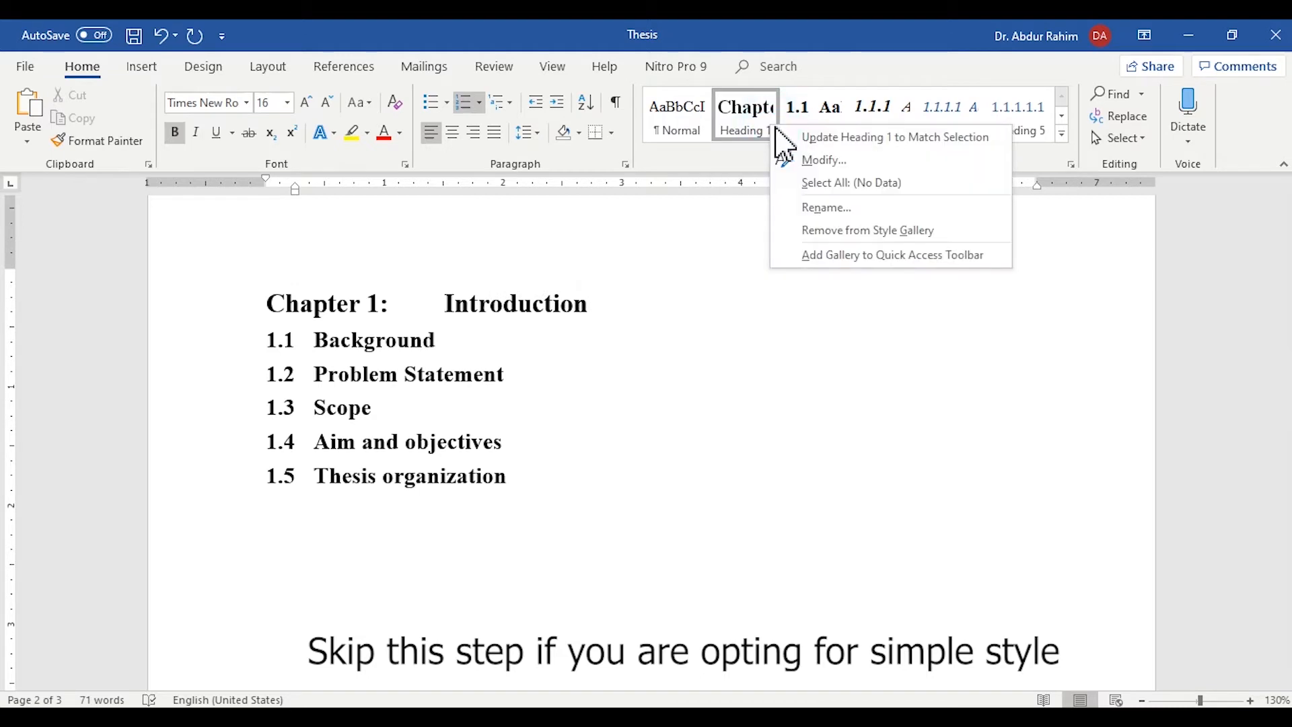
{"action": "left_click", "coordinate": [870, 160]}
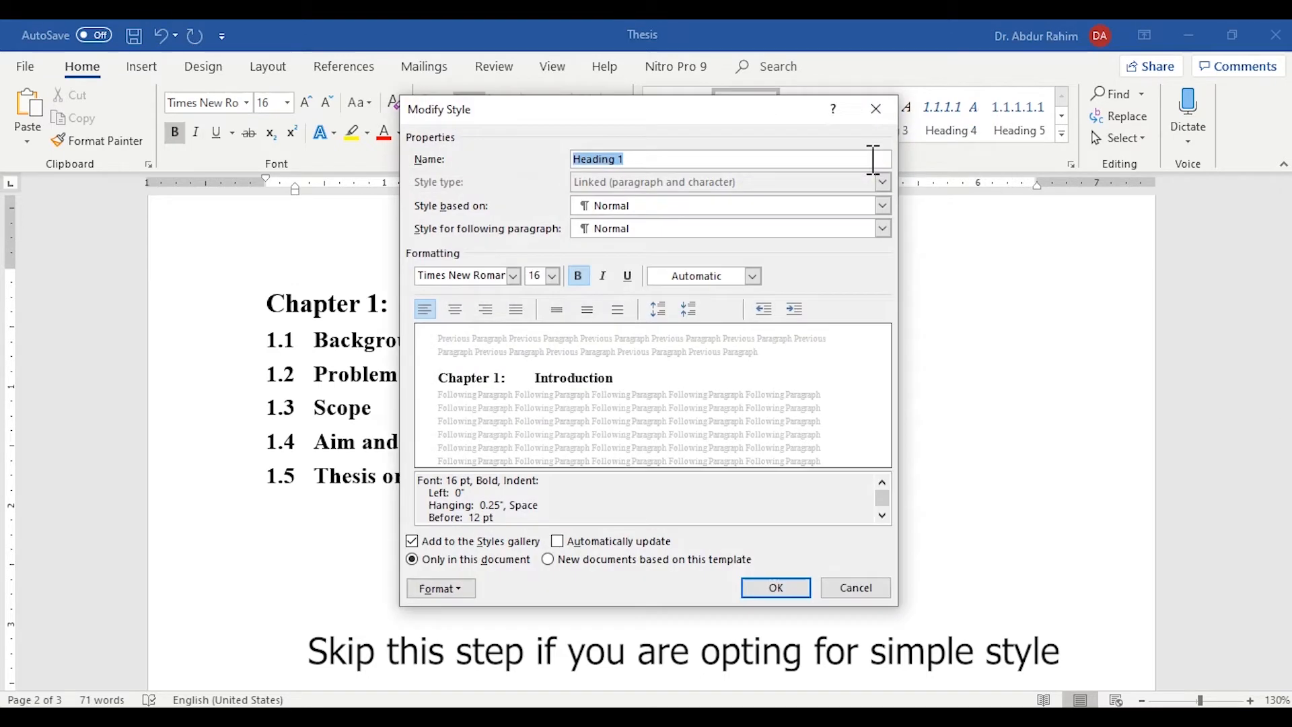
{"action": "left_click", "coordinate": [455, 309]}
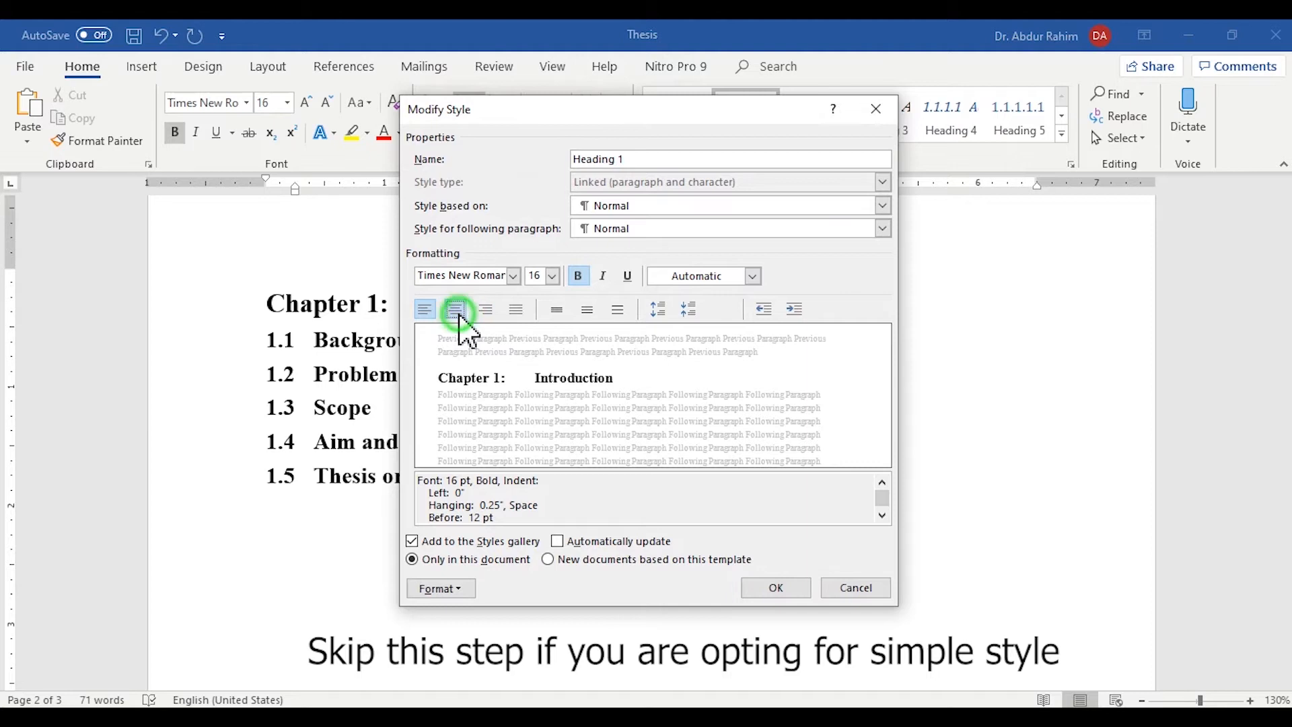
{"action": "left_click", "coordinate": [777, 588]}
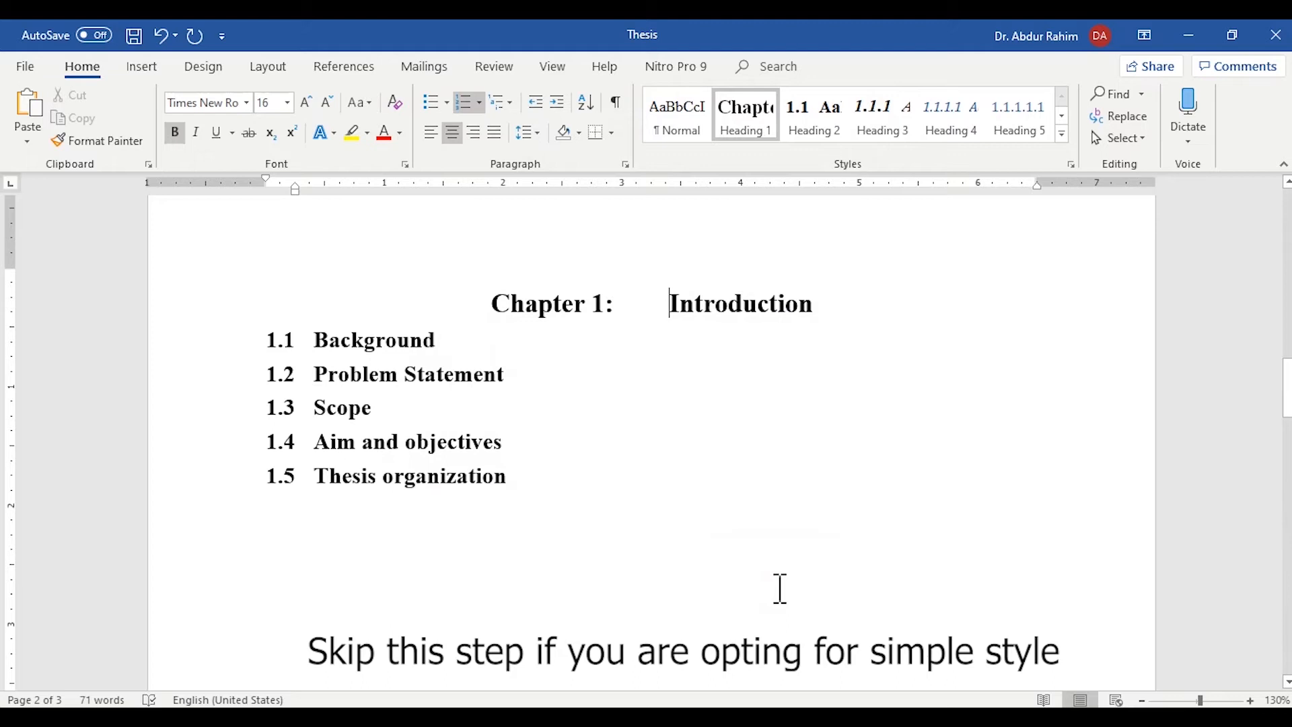
{"action": "key", "text": "ctrl+s"}
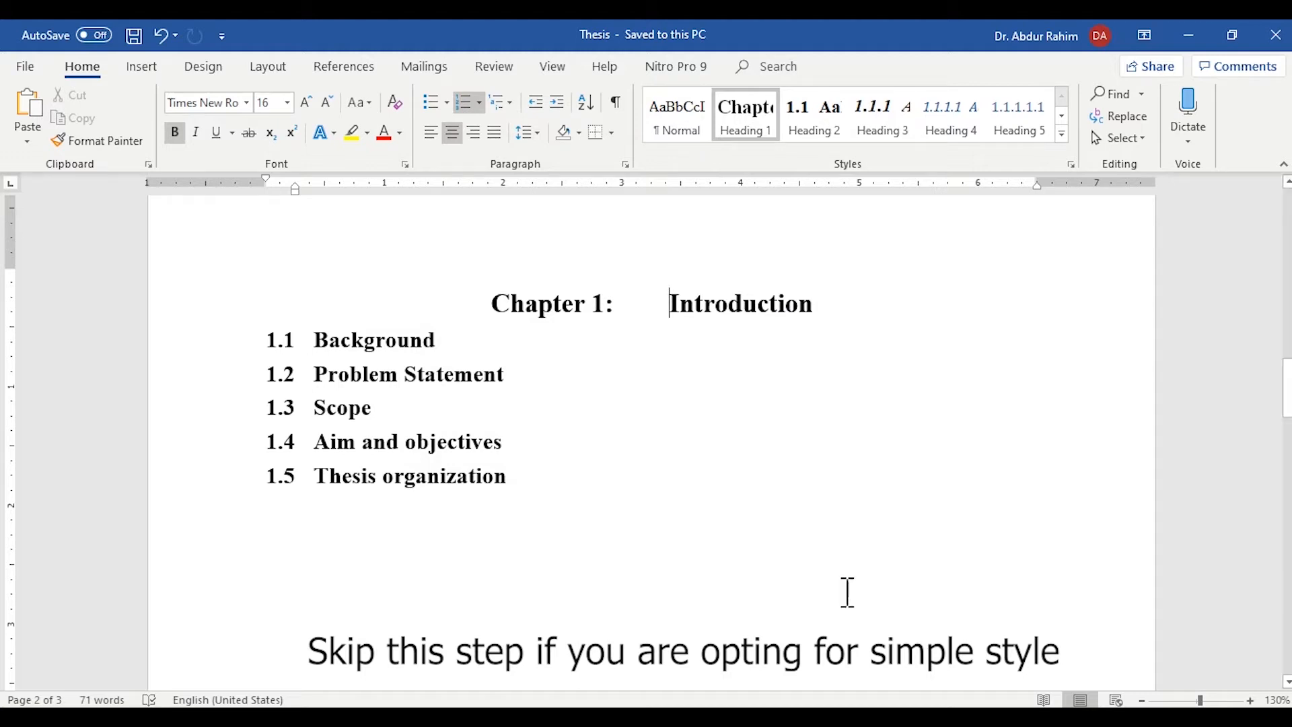
{"action": "key", "text": "ctrl+z"}
{"action": "key", "text": "ctrl+s"}
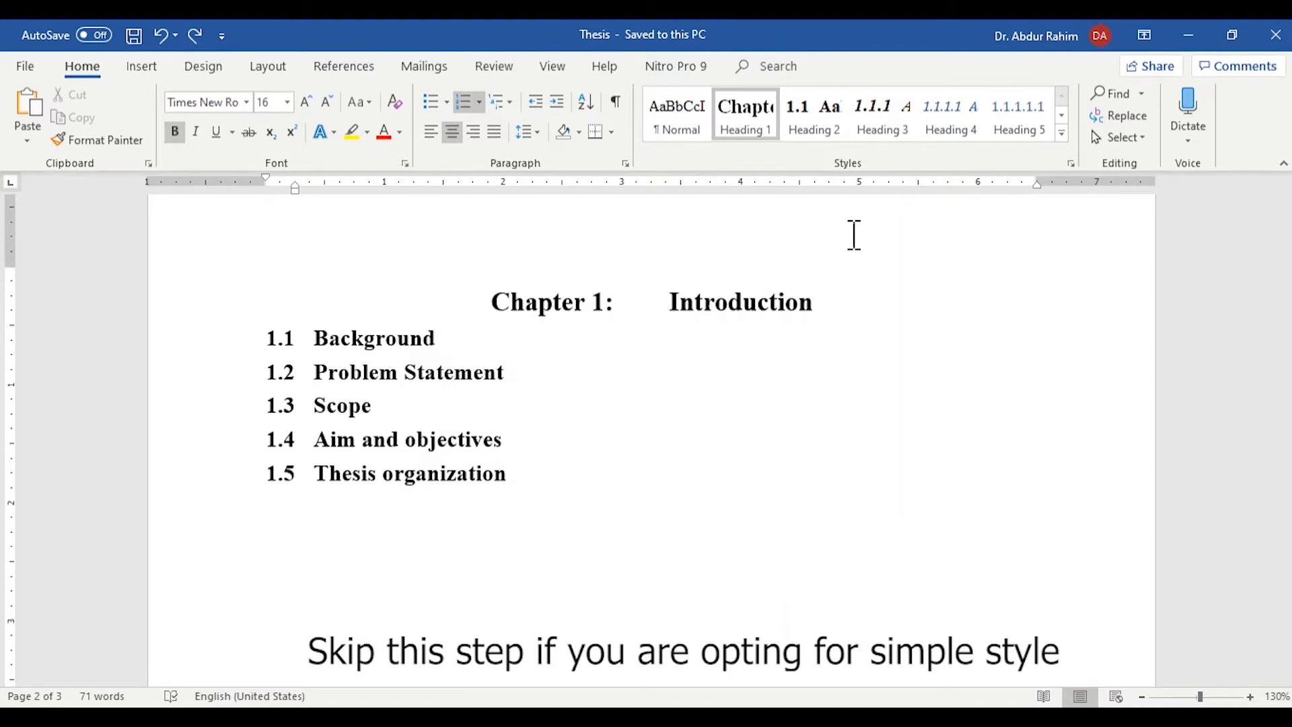
- Modify the Heading 1 style's advanced font settings to use Proportional number spacing
{"action": "right_click", "coordinate": [771, 128]}
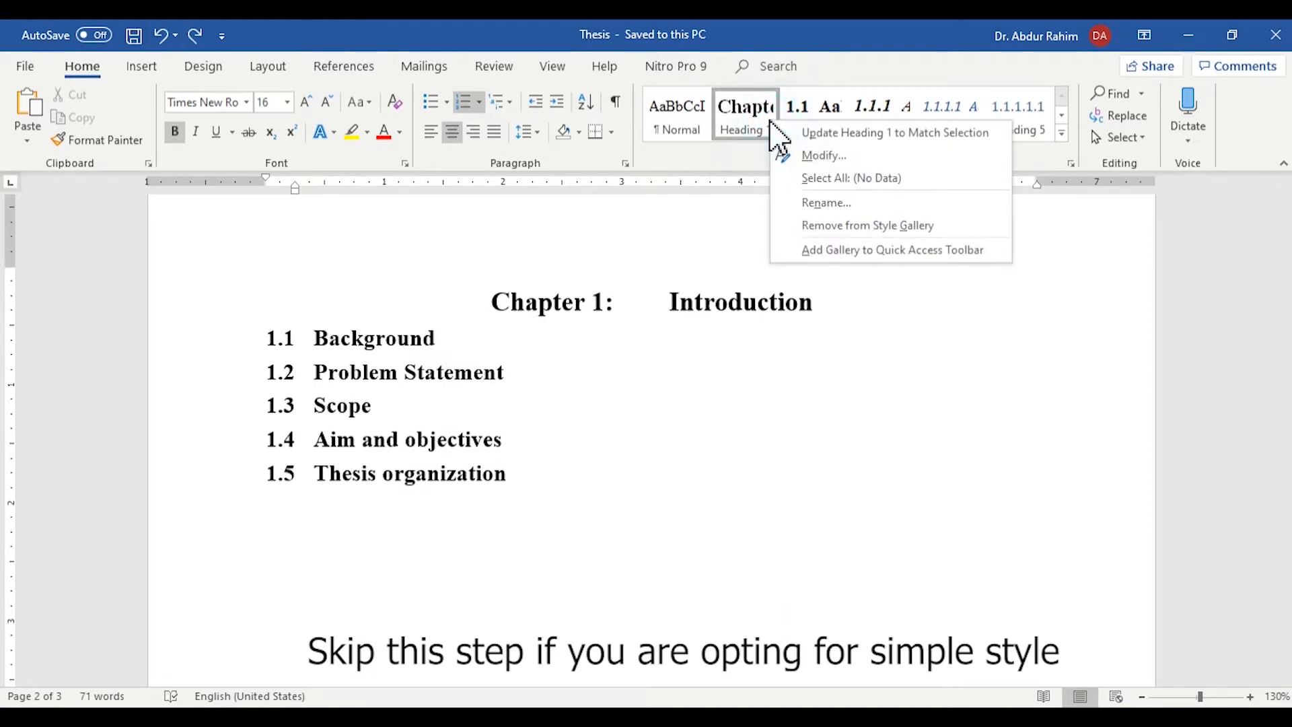
{"action": "left_click", "coordinate": [879, 154]}
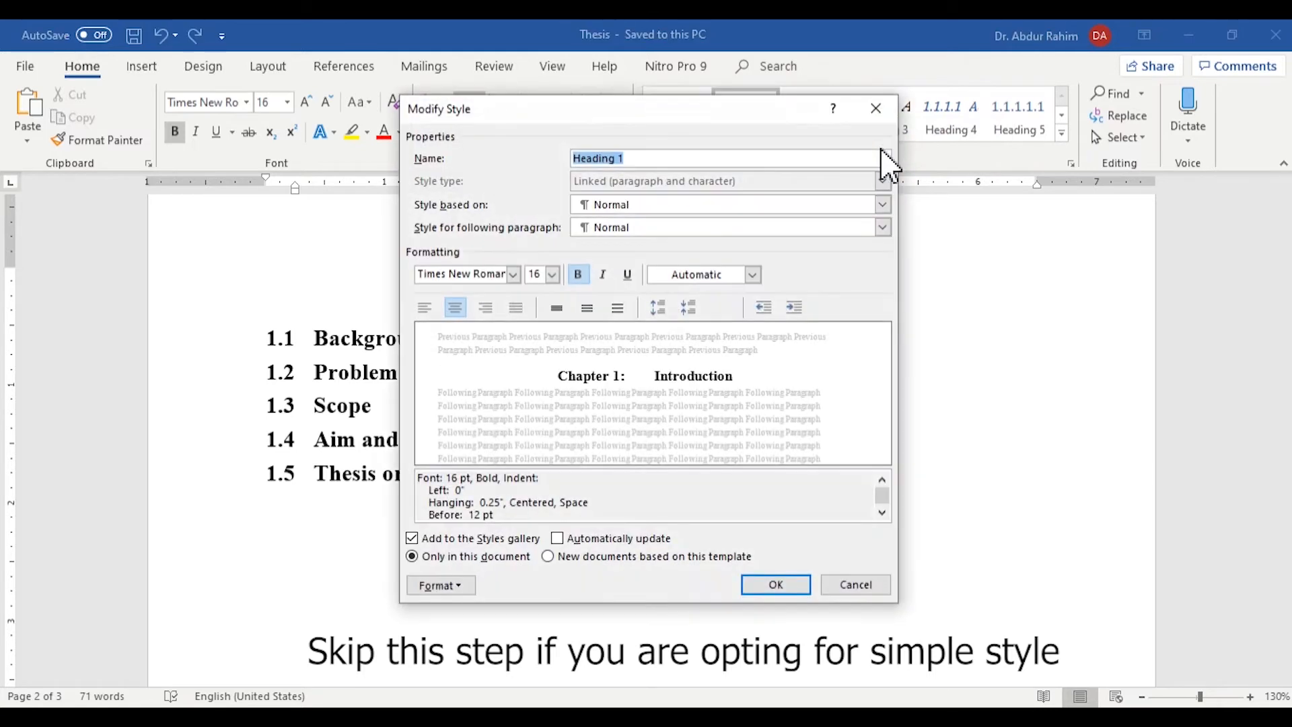
{"action": "left_click", "coordinate": [471, 588]}
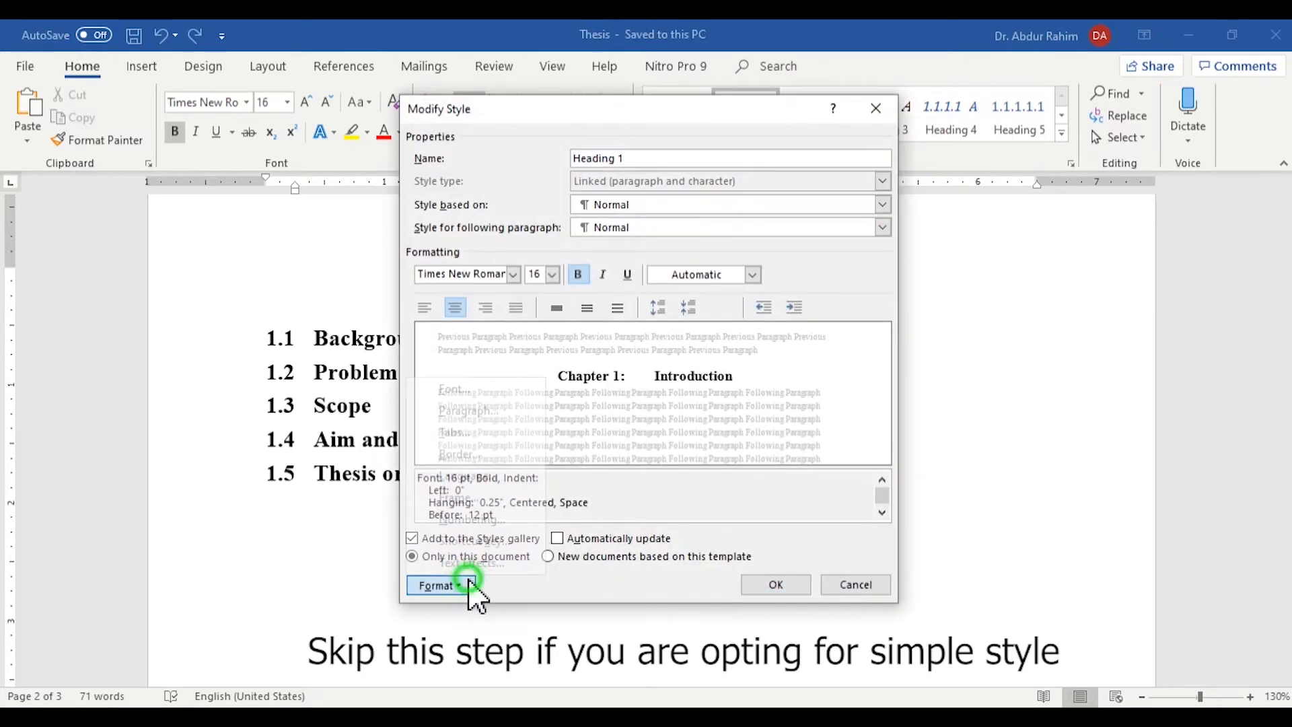
{"action": "left_click", "coordinate": [530, 390]}
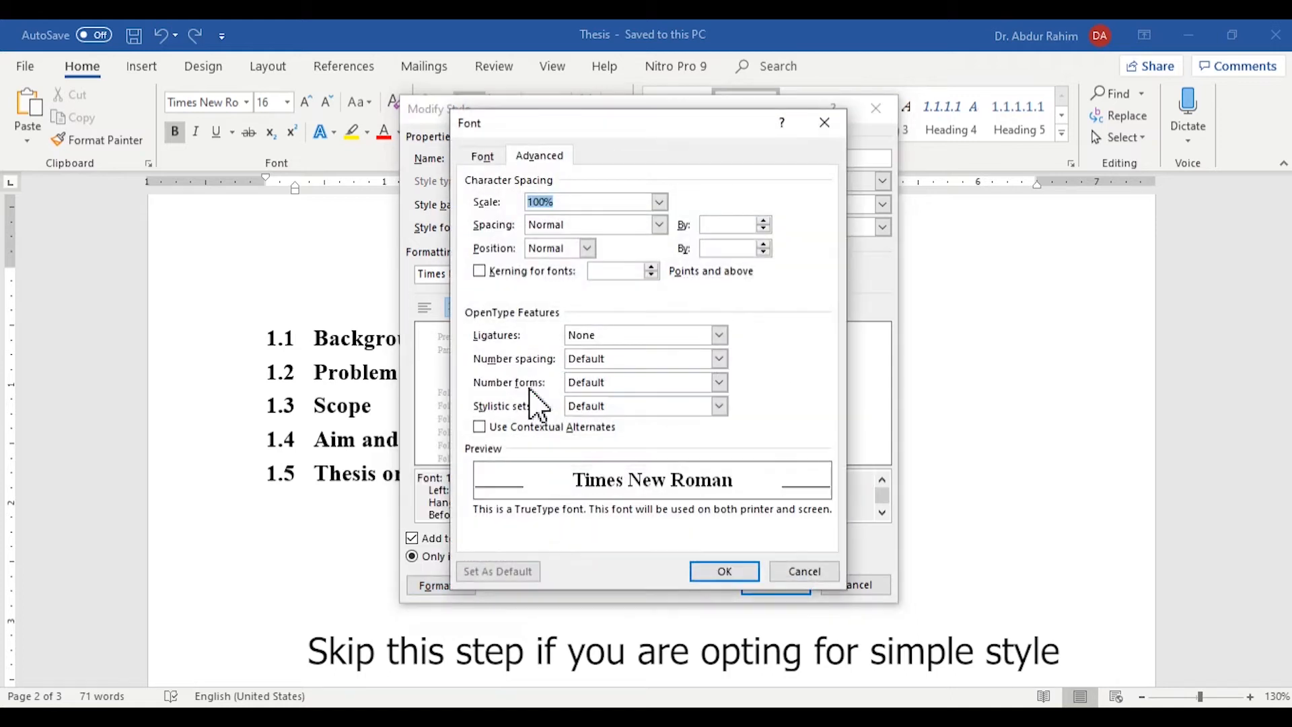
{"action": "left_click", "coordinate": [725, 362]}
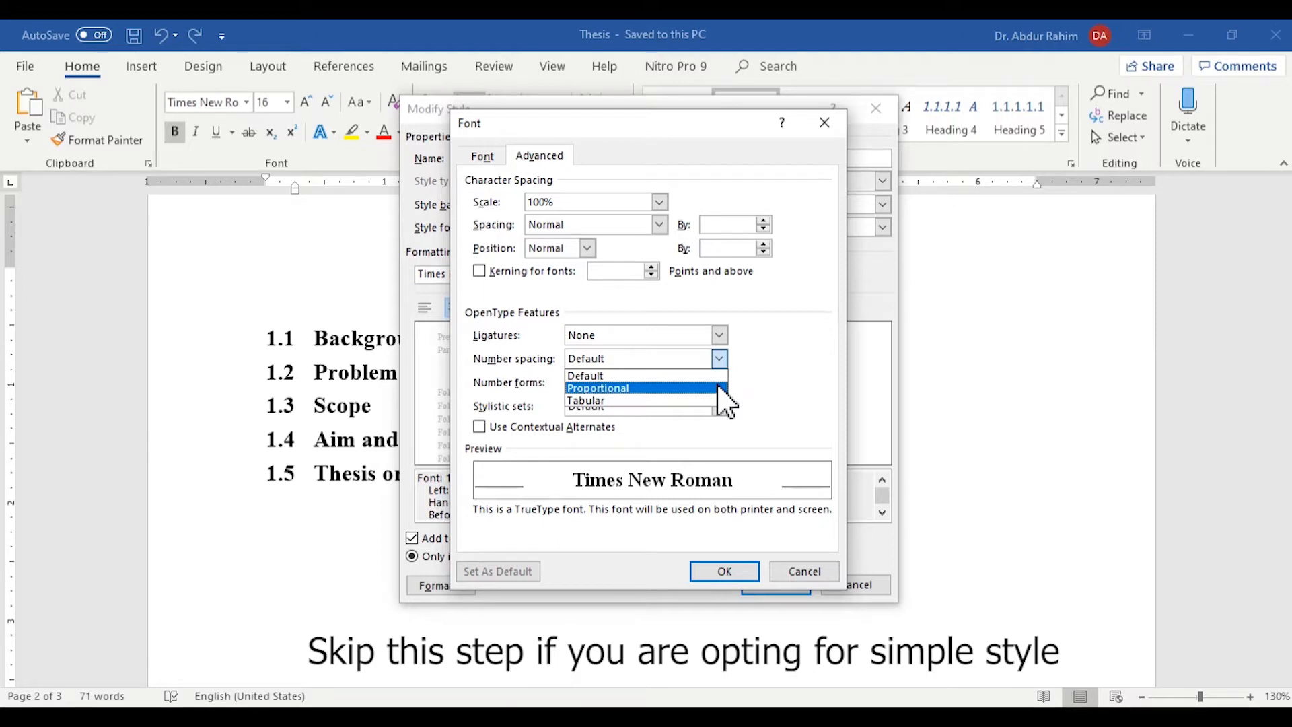
{"action": "left_click", "coordinate": [717, 387]}
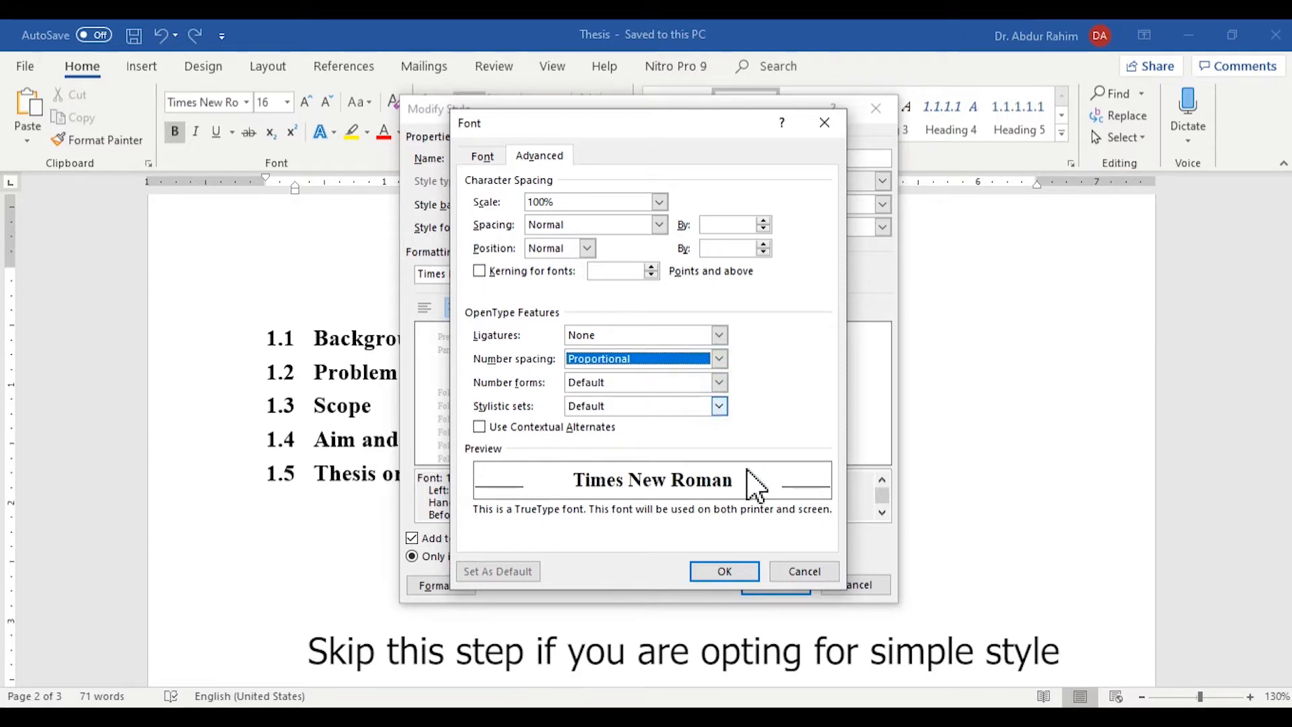
{"action": "left_click", "coordinate": [753, 572]}
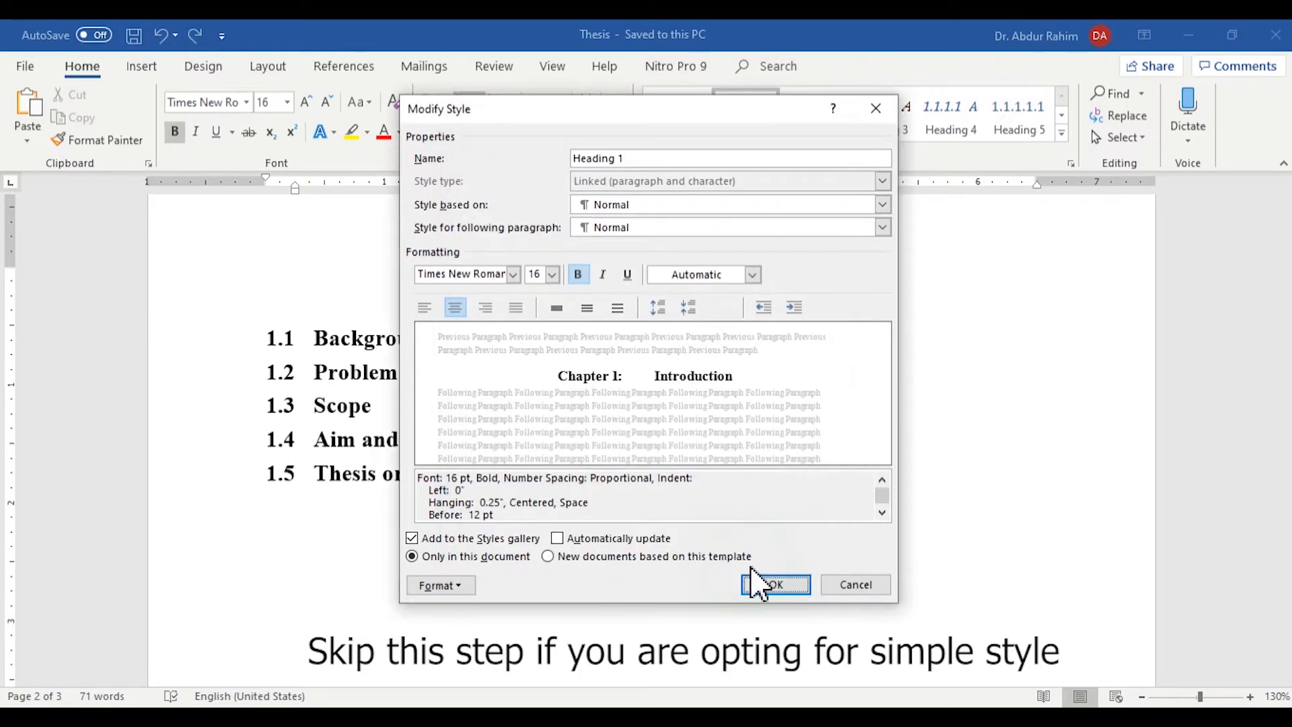
{"action": "left_click", "coordinate": [802, 587]}
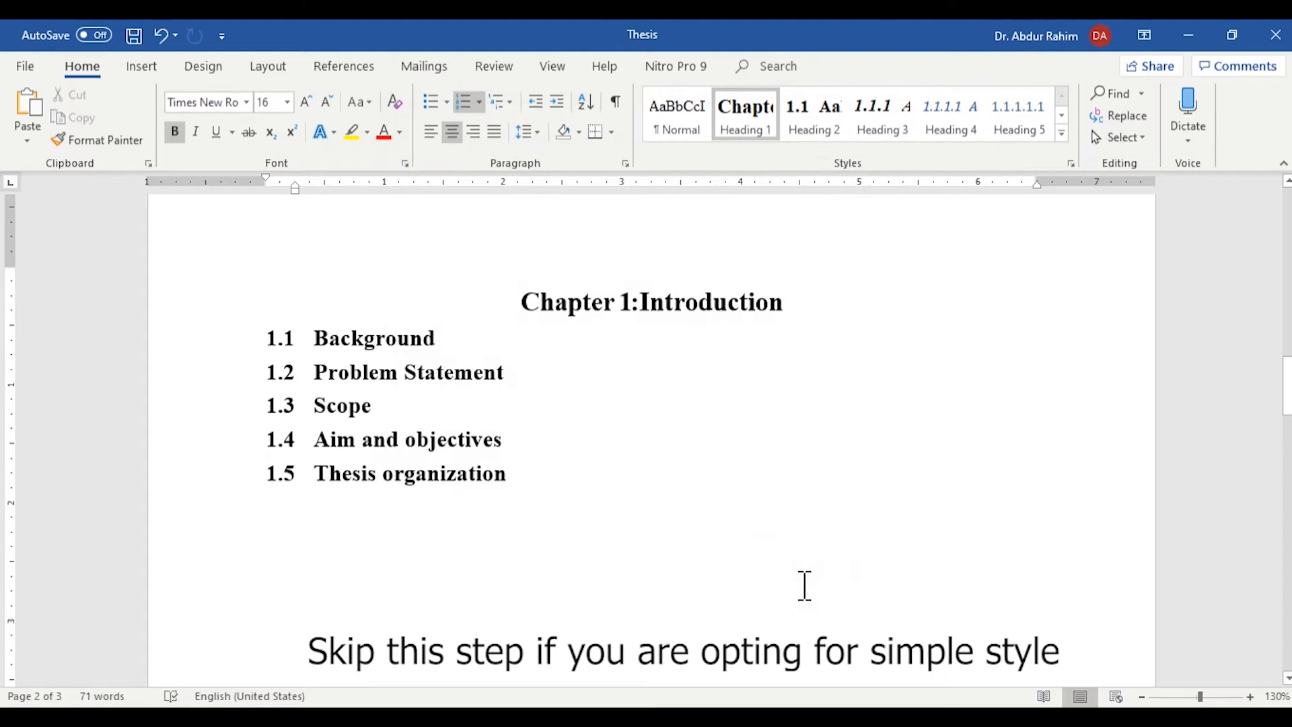
- Insert a space before Introduction in the Chapter 1 heading and save the document
{"action": "left_click", "coordinate": [643, 302]}
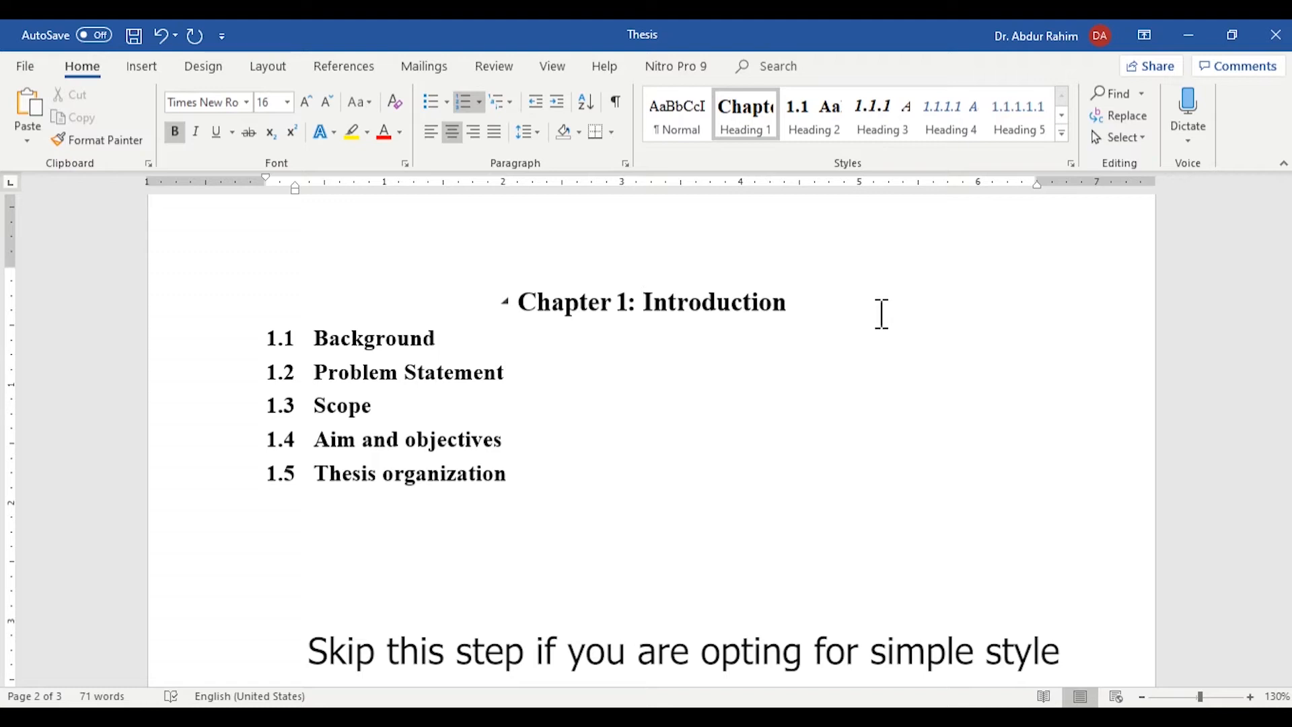
{"action": "key", "text": "ctrl+s"}
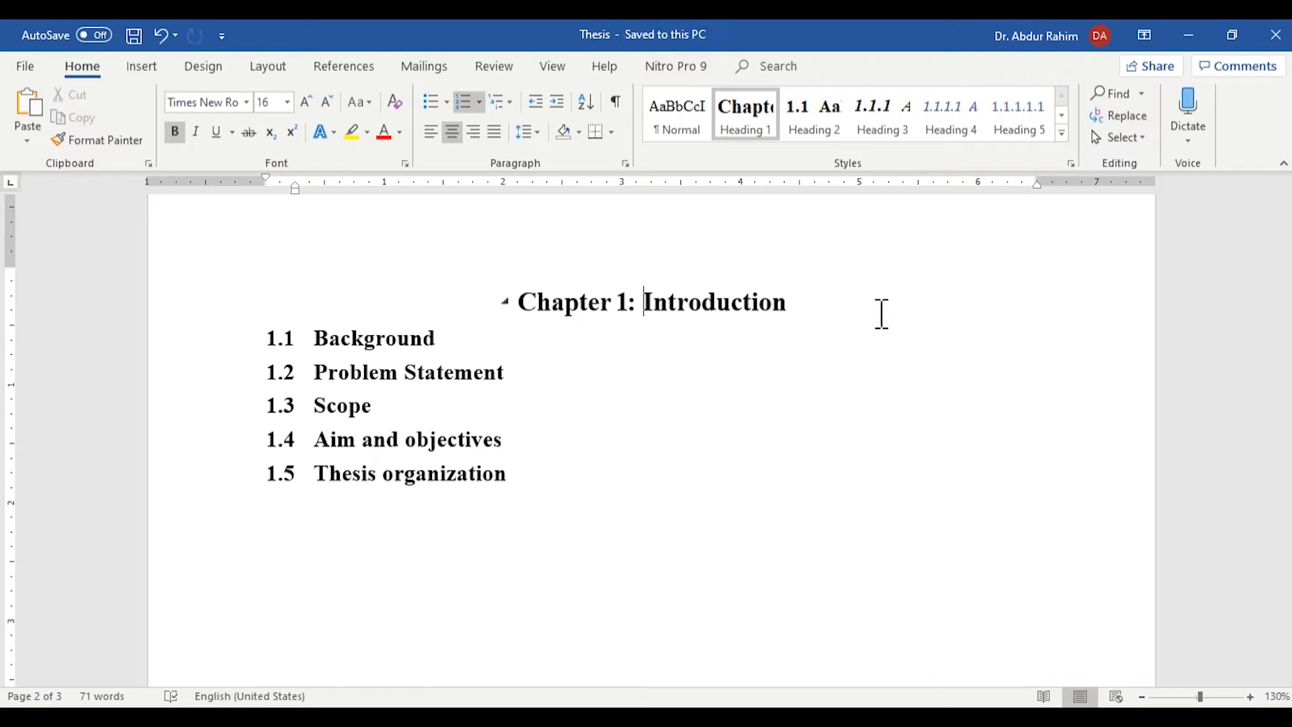
- Add the body text "Write some introduction to your research." on a new line under the Background heading
{"action": "left_click", "coordinate": [525, 340]}
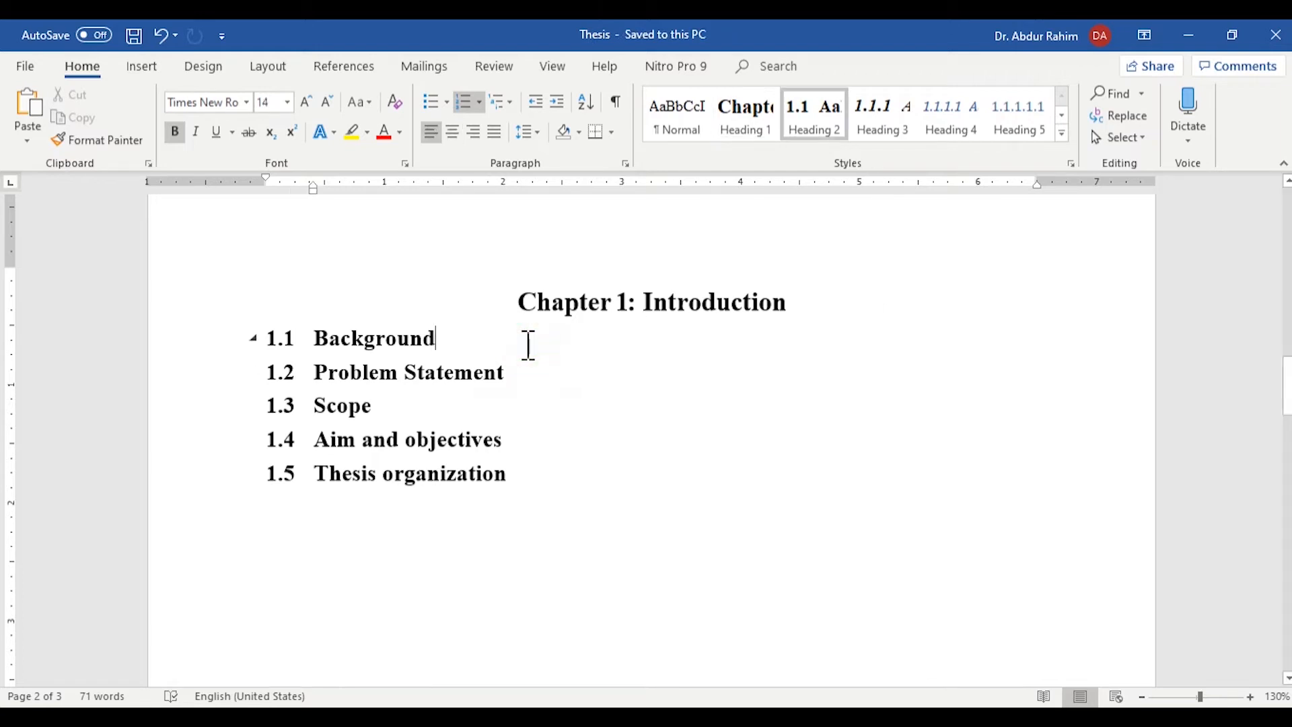
{"action": "key", "text": "Return"}
{"action": "type", "text": "Wr"}
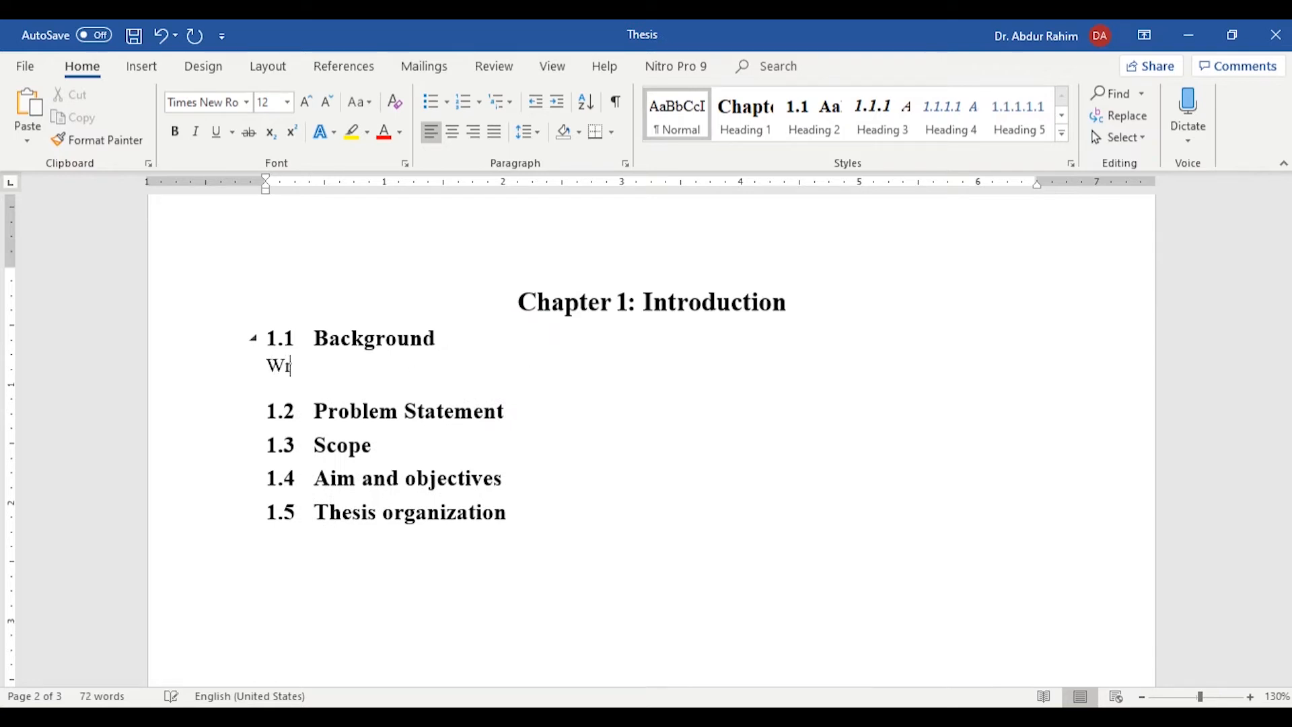
{"action": "type", "text": "ite some introduction to "}
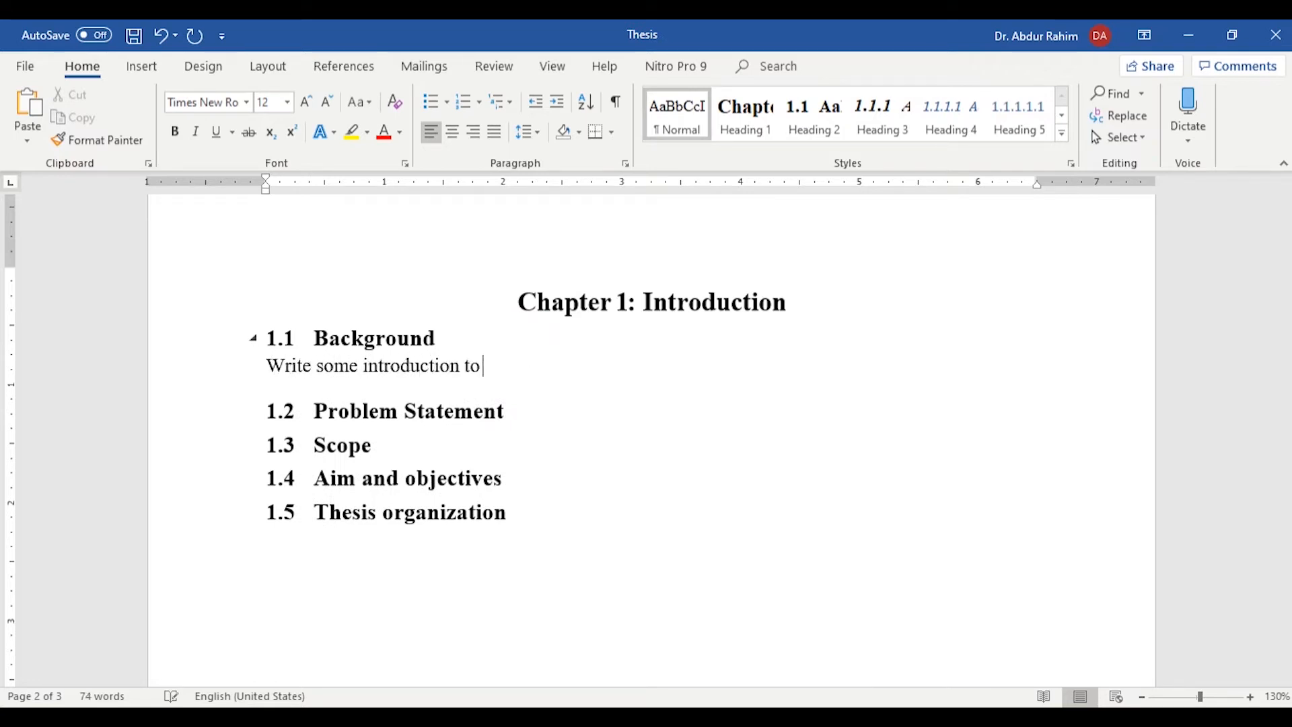
{"action": "type", "text": "your research."}
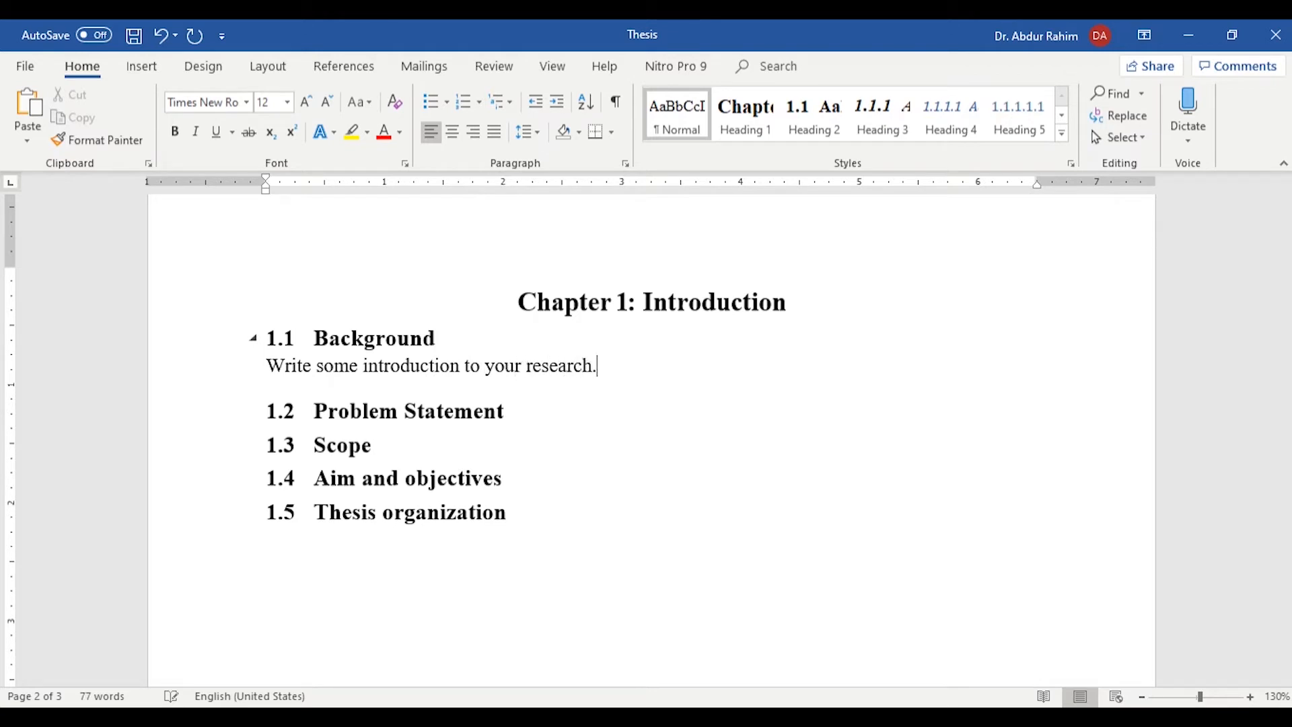
- Extend the Background text into a full paragraph by repeating its sentence until there are seven copies
{"action": "triple_click", "coordinate": [528, 345]}
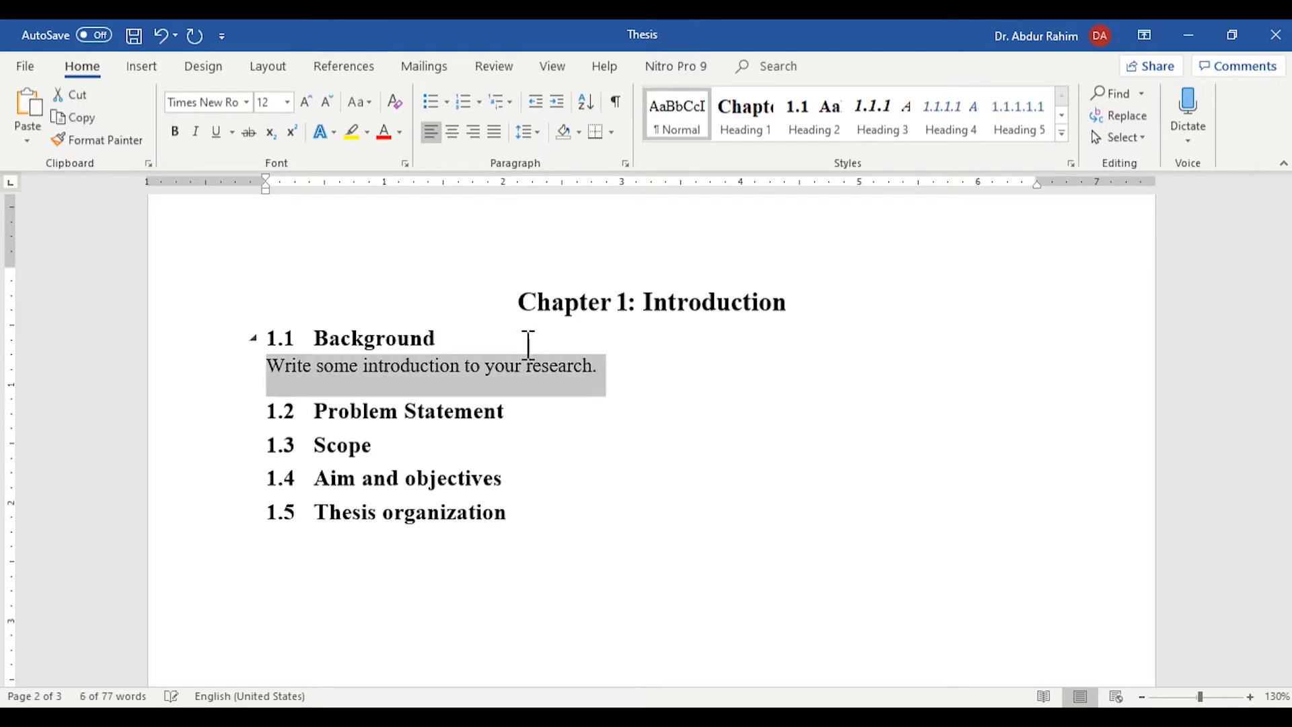
{"action": "key", "text": "Right"}
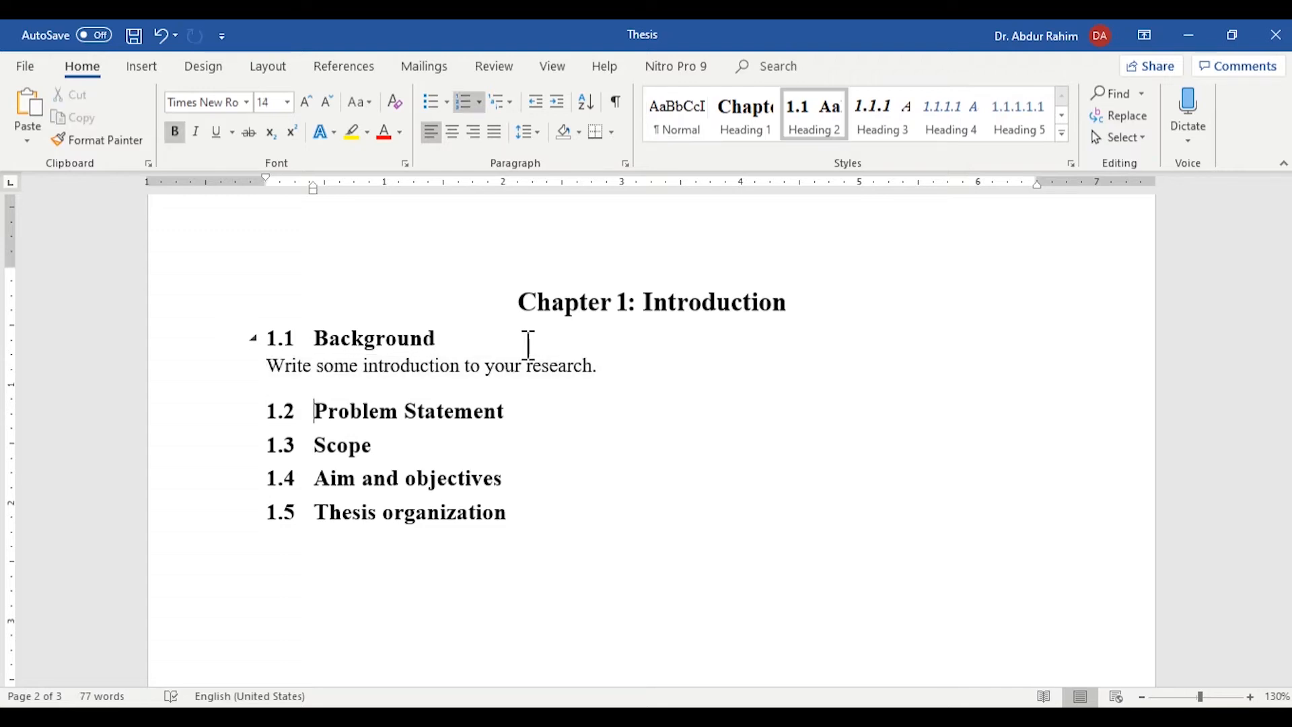
{"action": "key", "text": "Up"}
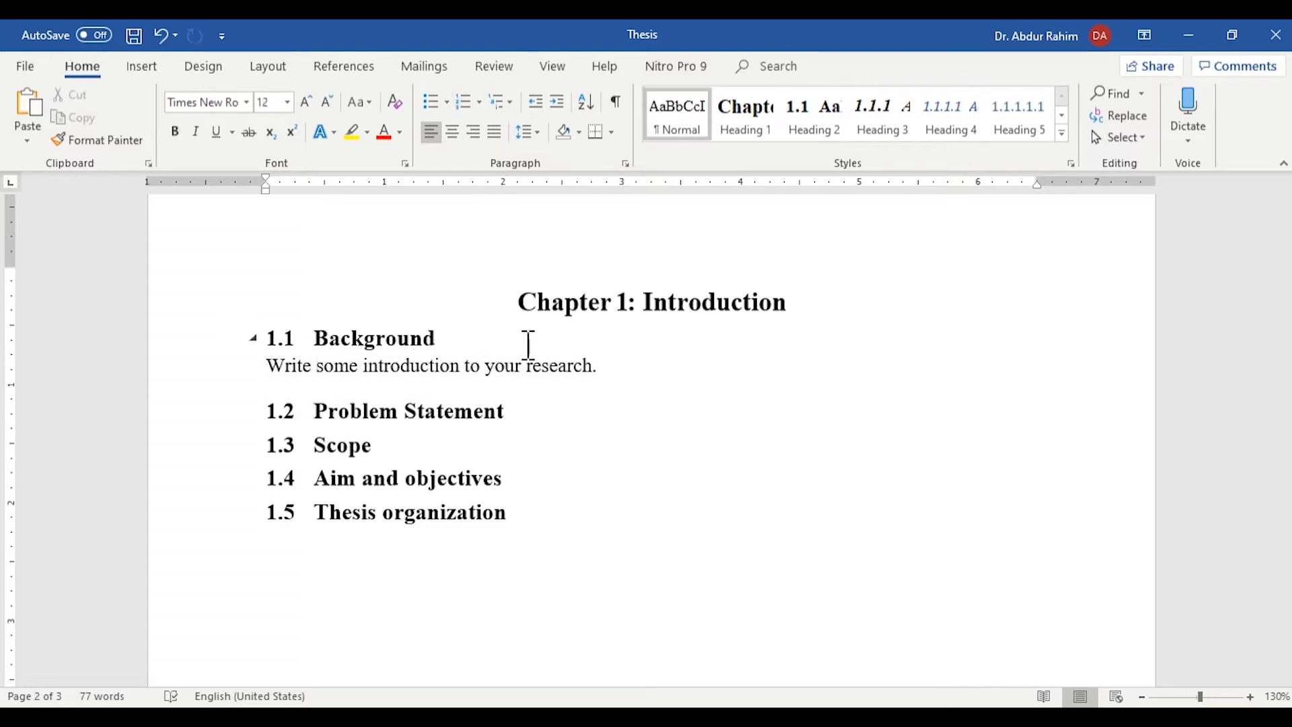
{"action": "key", "text": "End"}
{"action": "type", "text": "Write some introduction to your research. Write some introduction to your research. Write some introduction to your research. Write some introduction to your research. Write some introduction to your research. Write some introduction to your research."}
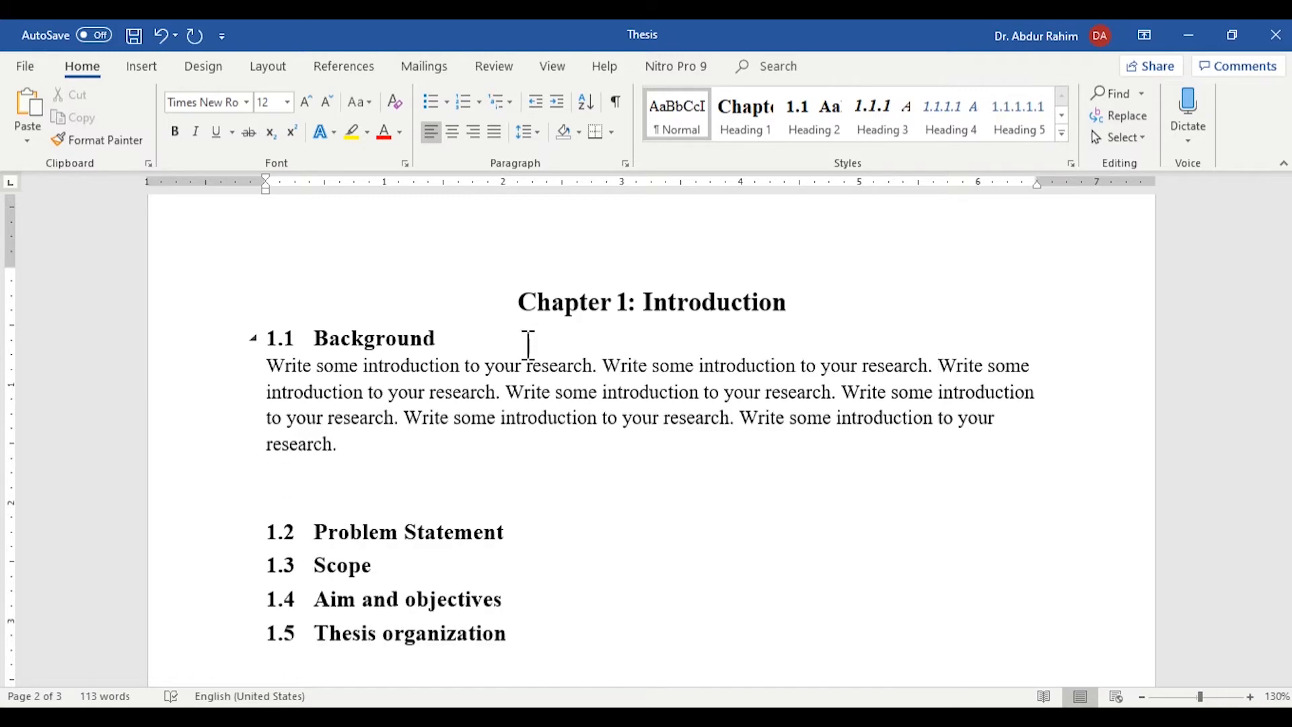
- Duplicate the Background paragraph directly below itself and remove the leftover empty line before Problem Statement
{"action": "left_click_drag", "start_coordinate": [462, 453], "coordinate": [254, 366]}
{"action": "key", "text": "ctrl+c"}
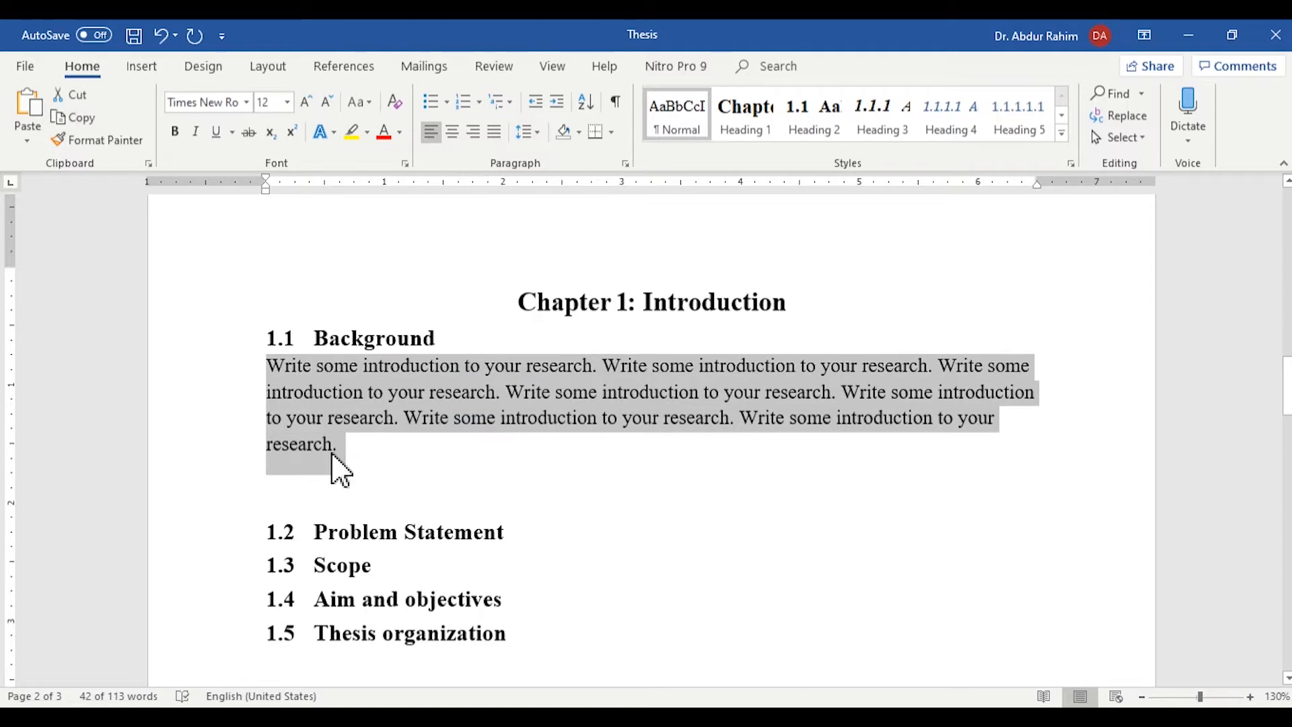
{"action": "left_click", "coordinate": [375, 495]}
{"action": "key", "text": "ctrl+v"}
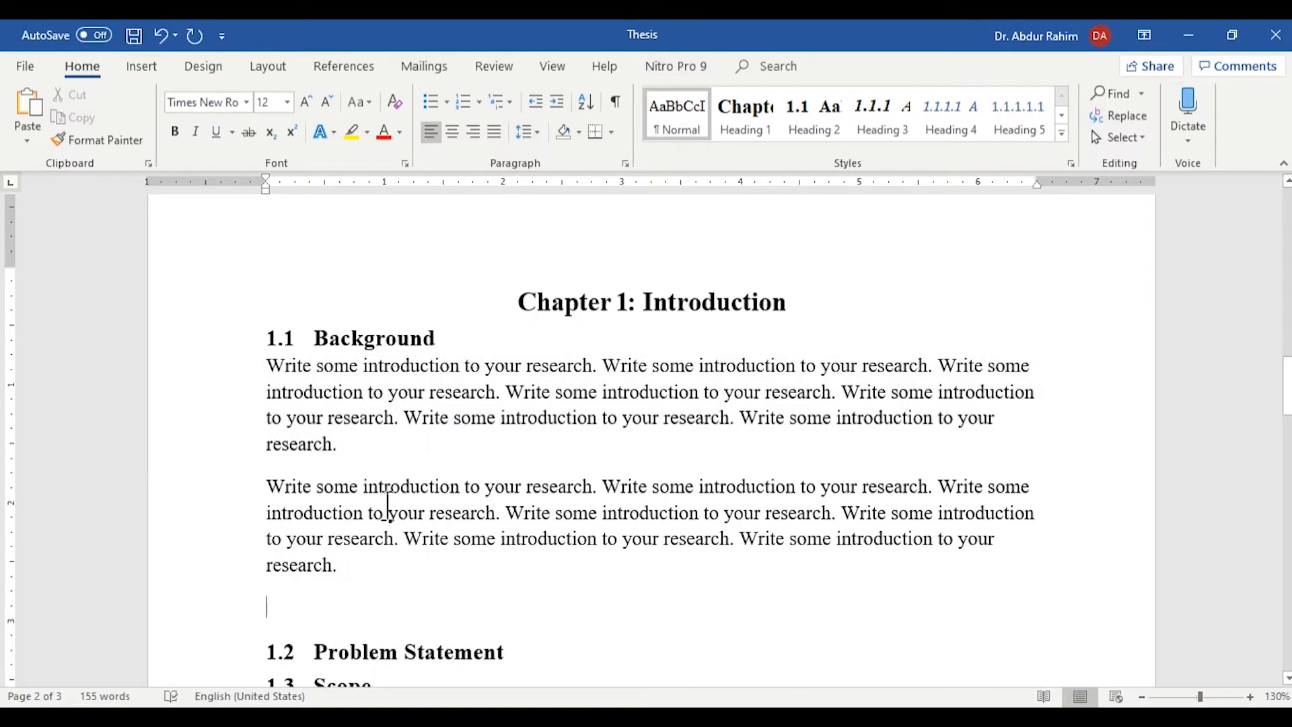
{"action": "key", "text": "Delete"}
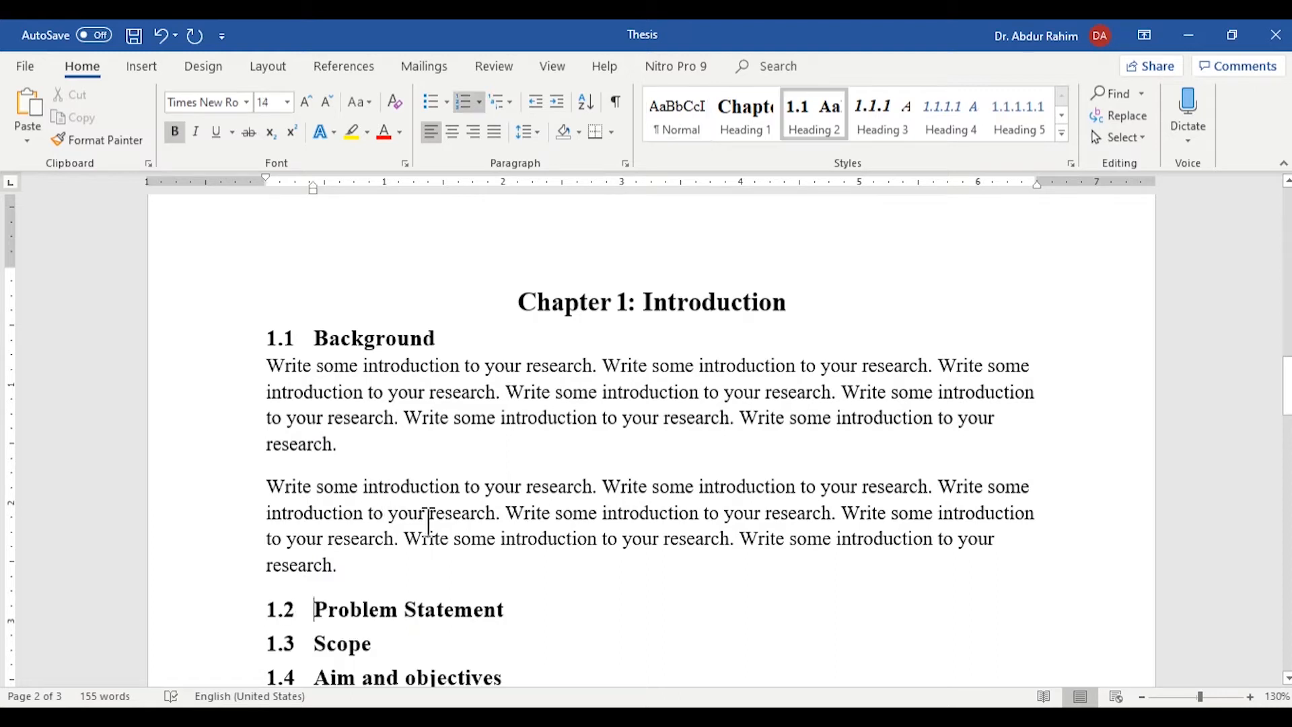
- Modify the Normal style's paragraph format to use 1.5 lines line spacing
{"action": "left_click", "coordinate": [263, 367]}
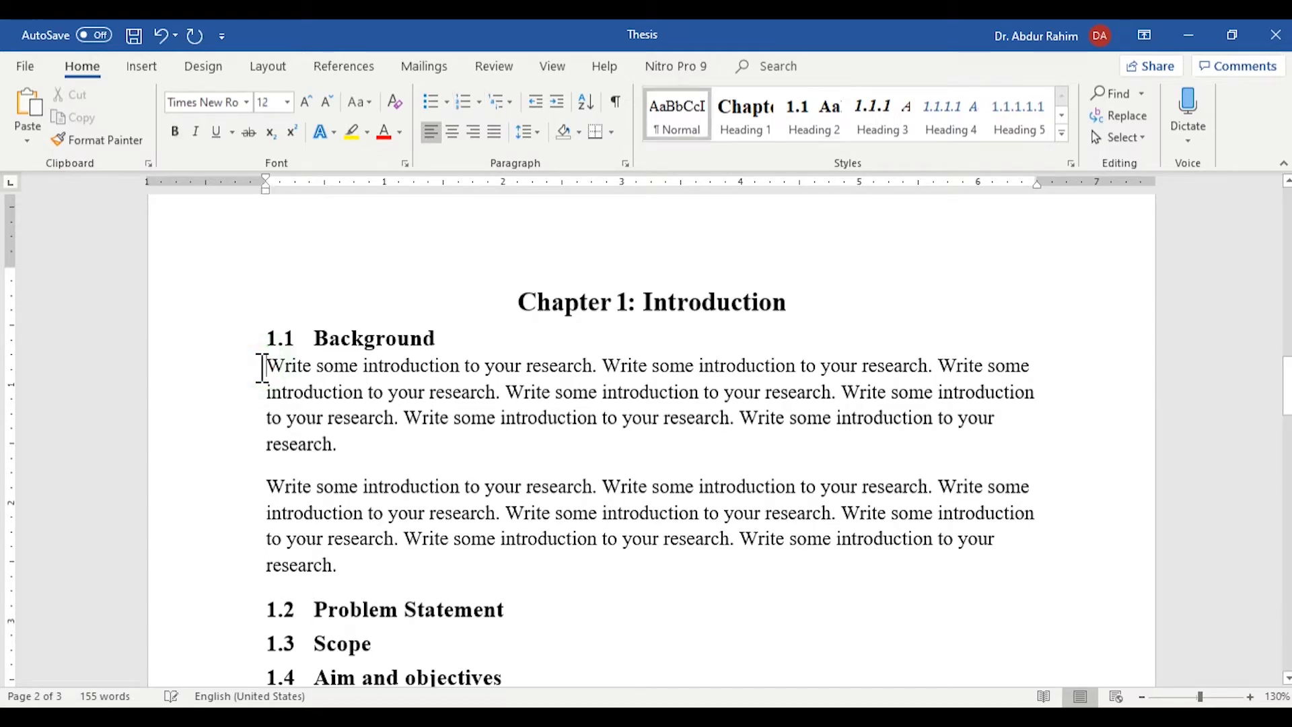
{"action": "right_click", "coordinate": [696, 112]}
{"action": "left_click", "coordinate": [788, 142]}
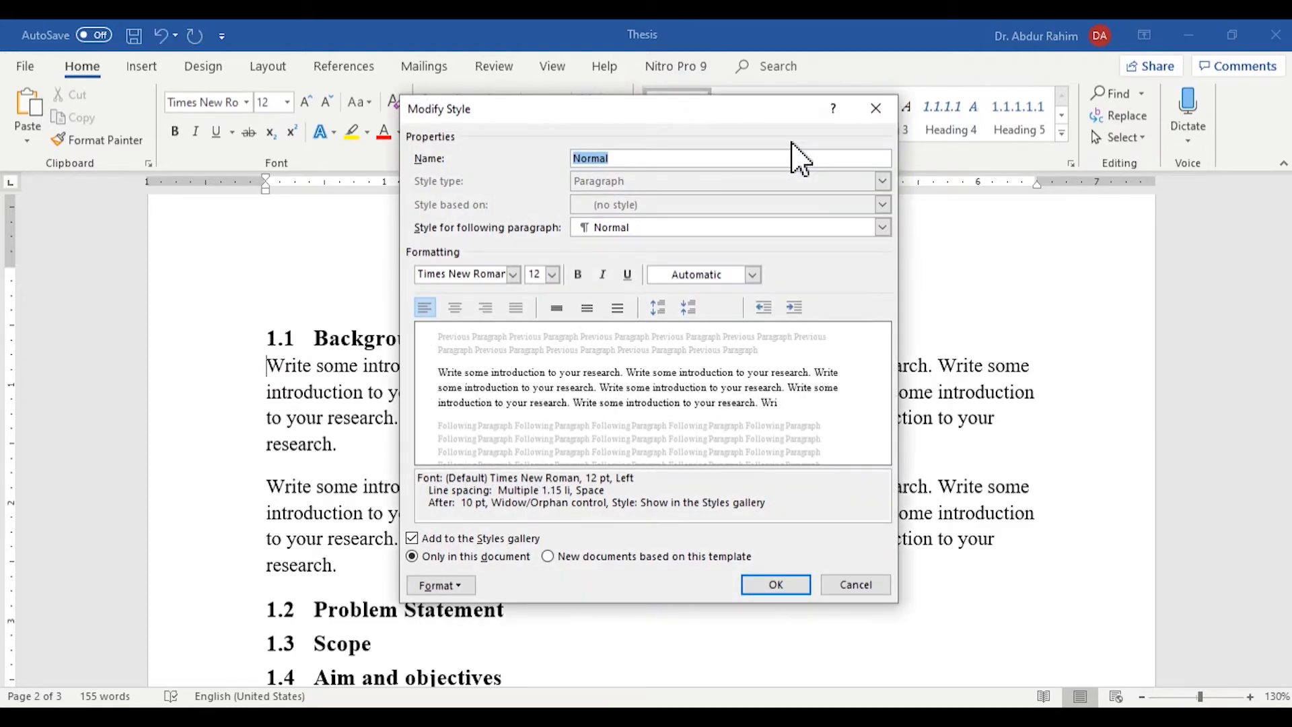
{"action": "left_click", "coordinate": [472, 585]}
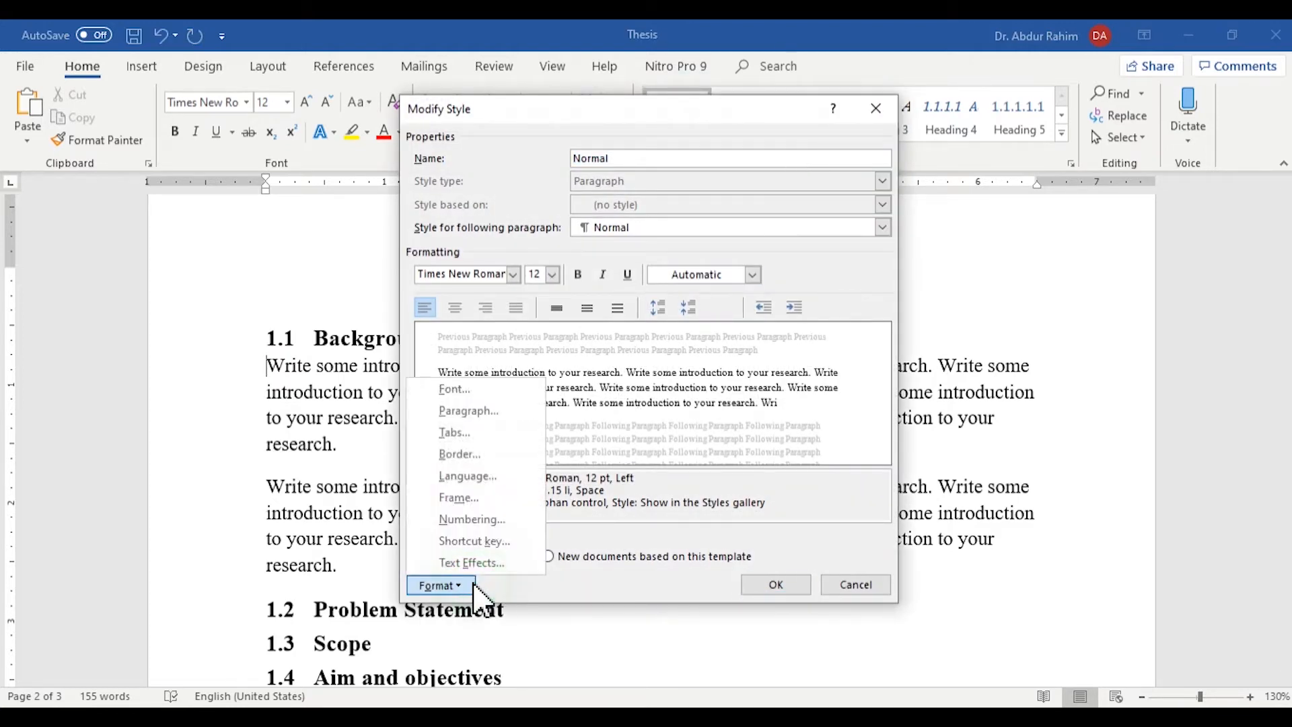
{"action": "left_click", "coordinate": [536, 410]}
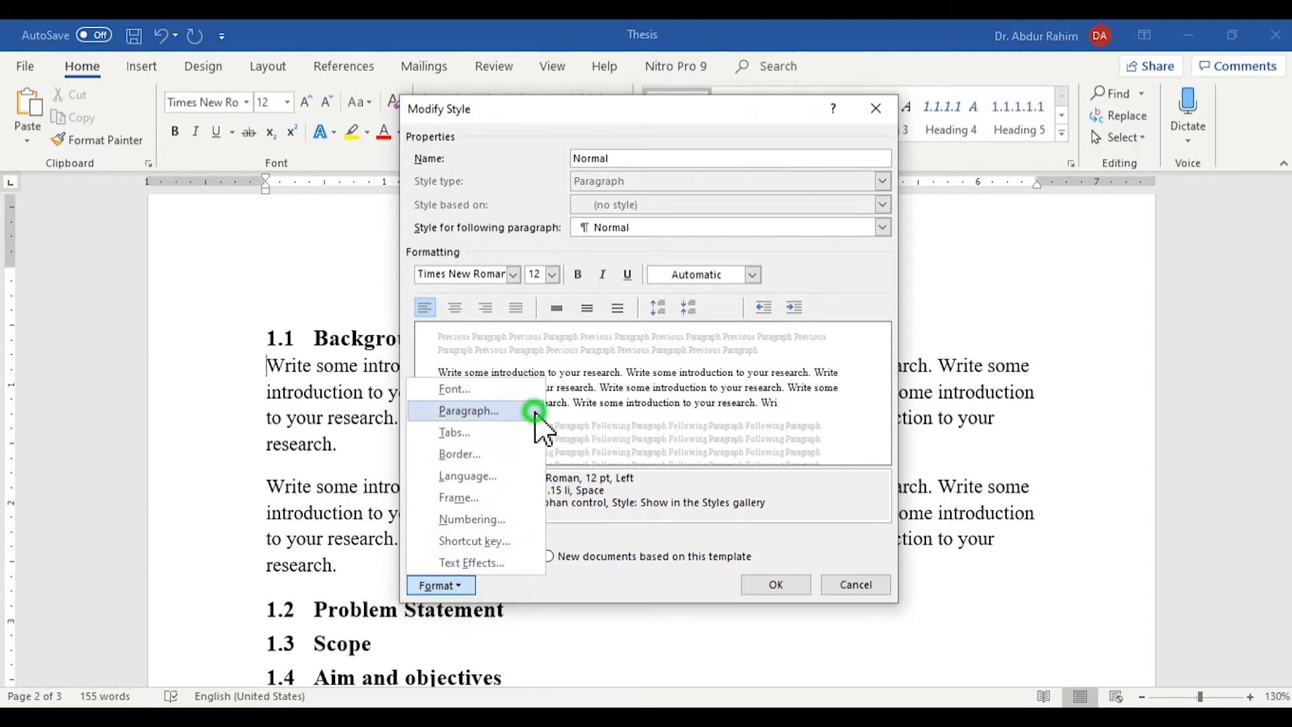
{"action": "left_click", "coordinate": [755, 401]}
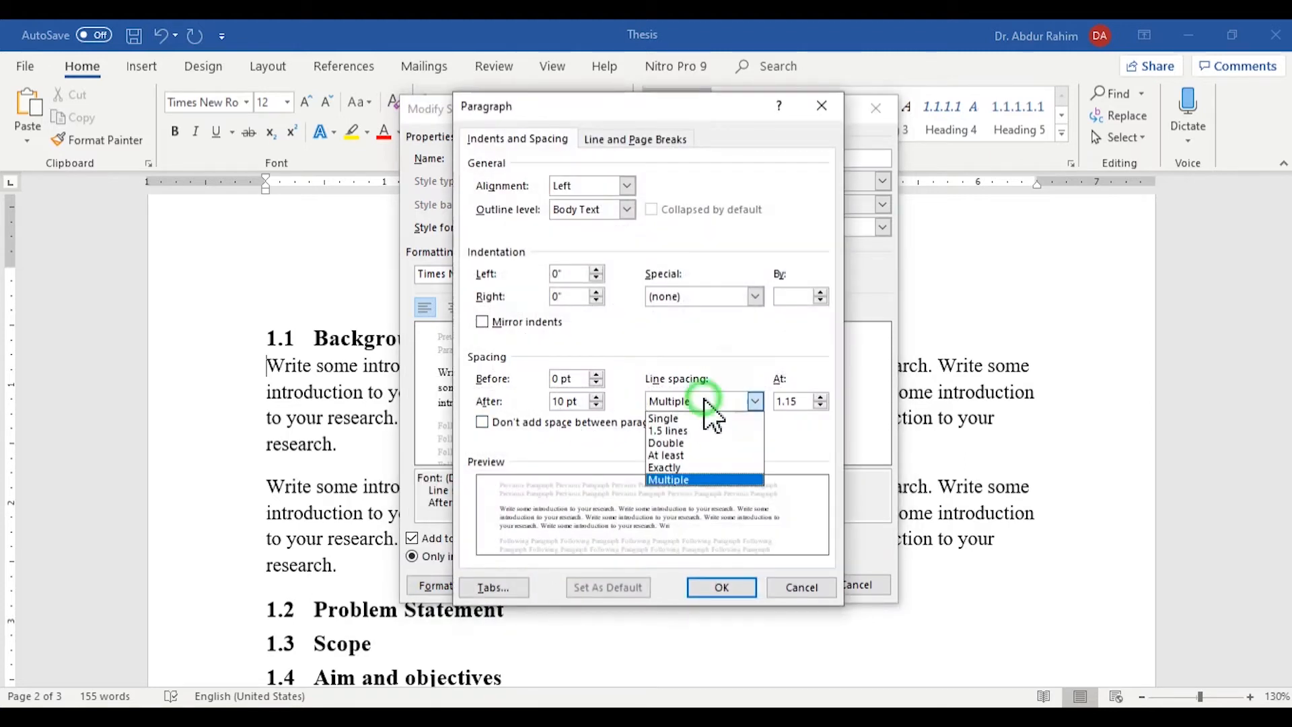
{"action": "left_click", "coordinate": [709, 447]}
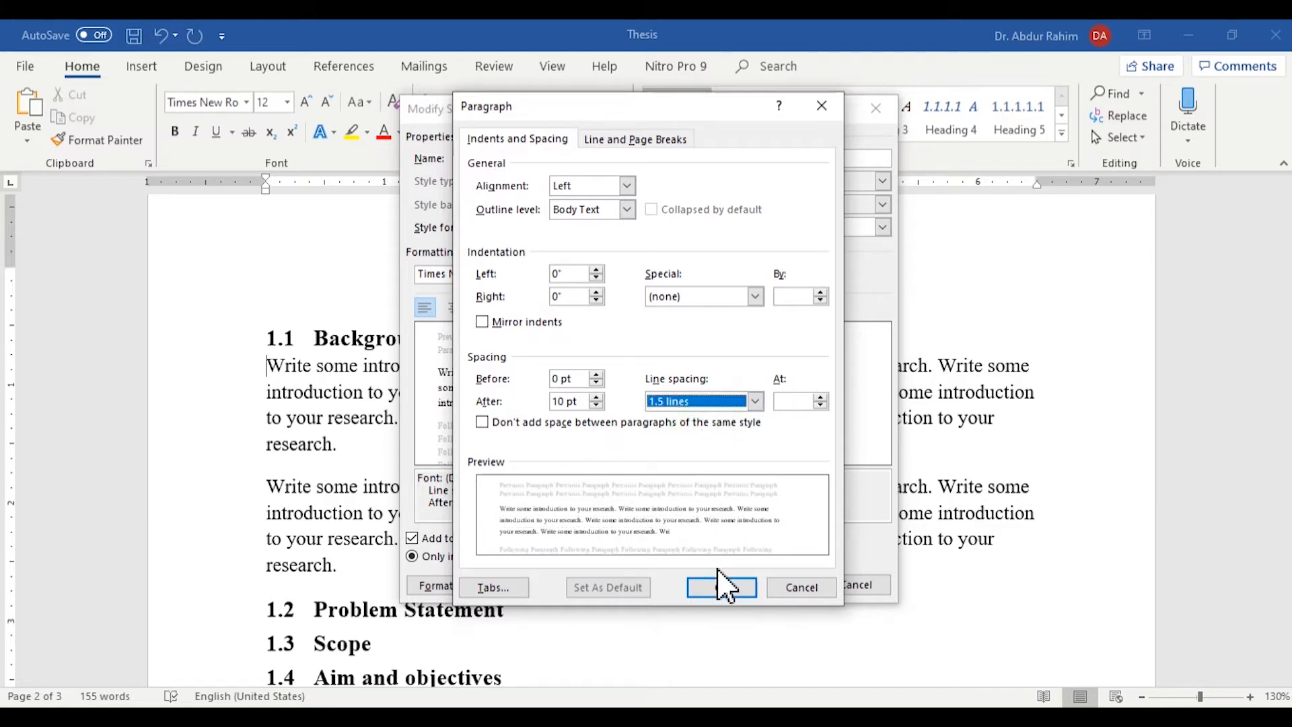
{"action": "left_click", "coordinate": [725, 587]}
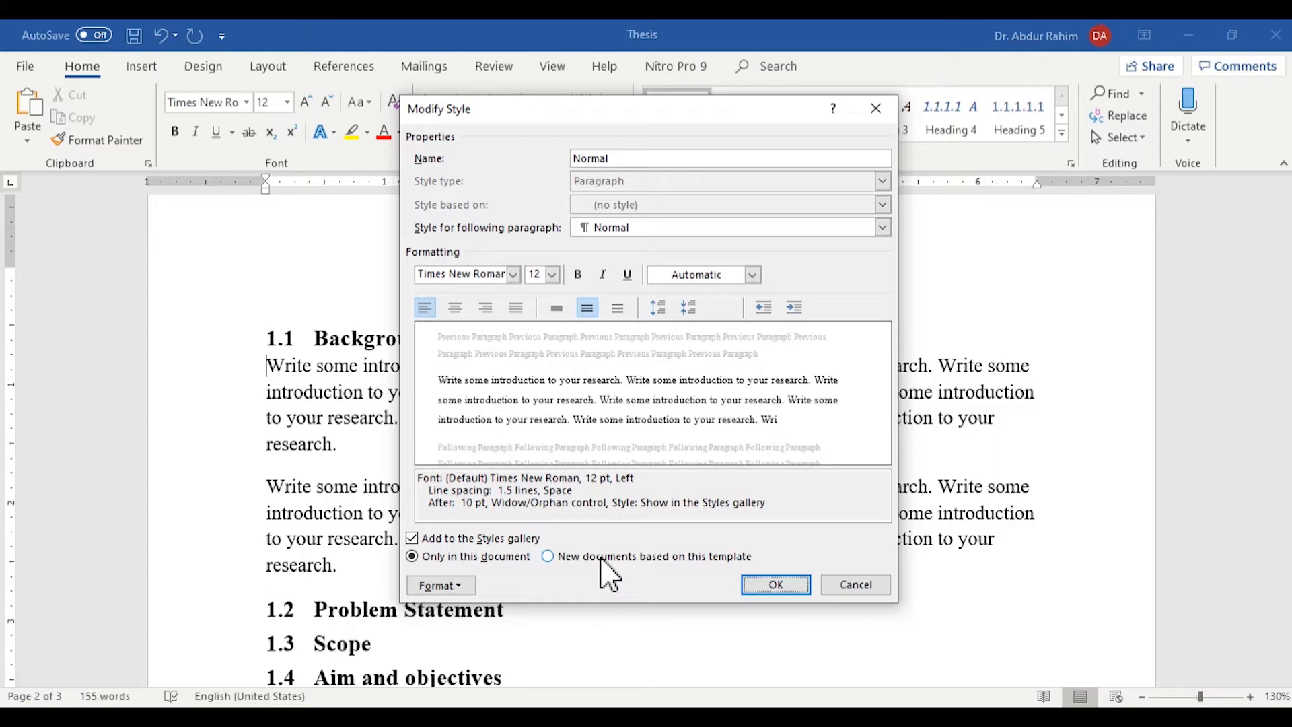
- Set the Normal style's paragraph spacing to 6 pt before and 6 pt after, apply it, and save the document
{"action": "left_click", "coordinate": [457, 587]}
{"action": "left_click", "coordinate": [515, 412]}
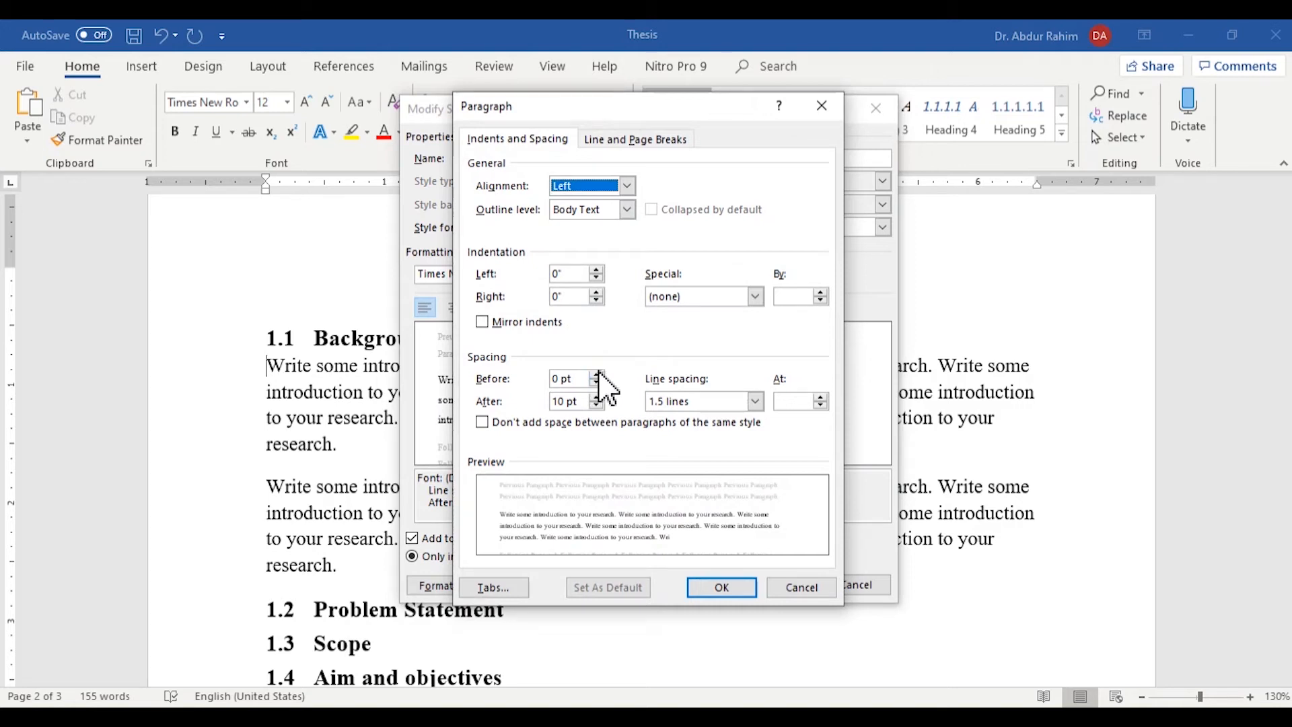
{"action": "left_click", "coordinate": [597, 374]}
{"action": "left_click", "coordinate": [597, 406]}
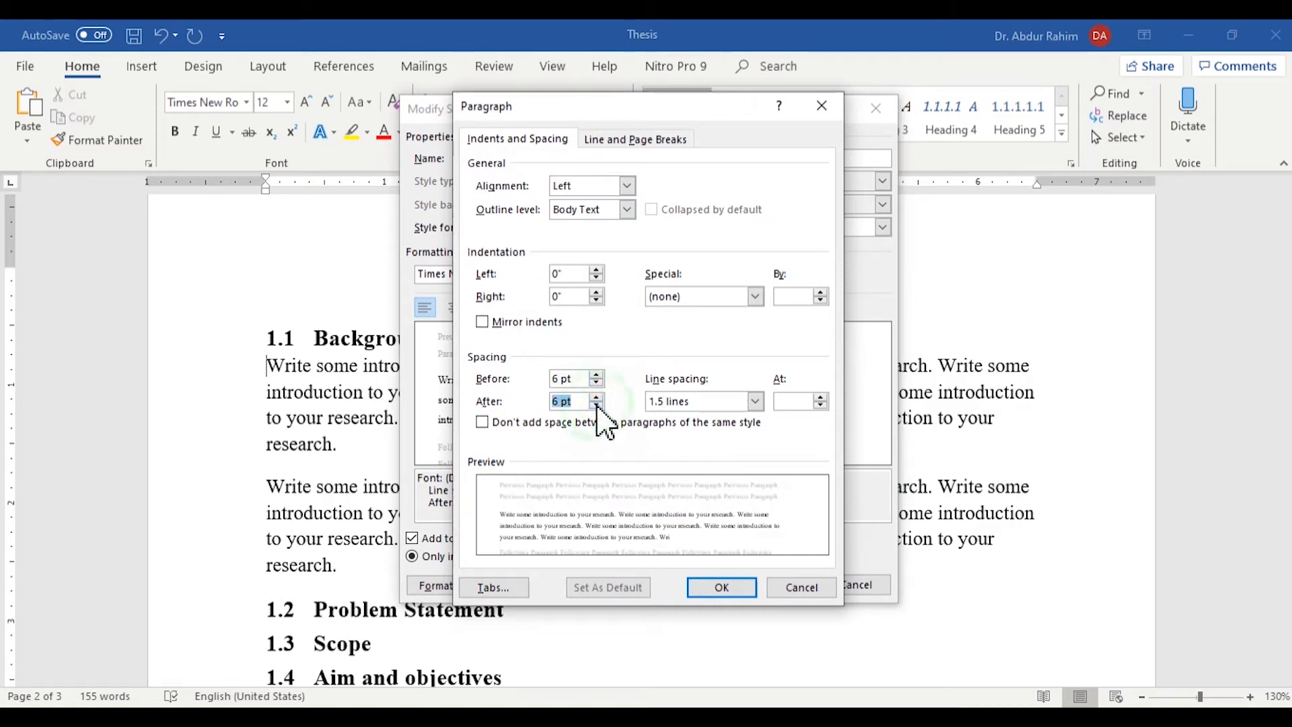
{"action": "left_click", "coordinate": [722, 591]}
{"action": "left_click", "coordinate": [773, 587]}
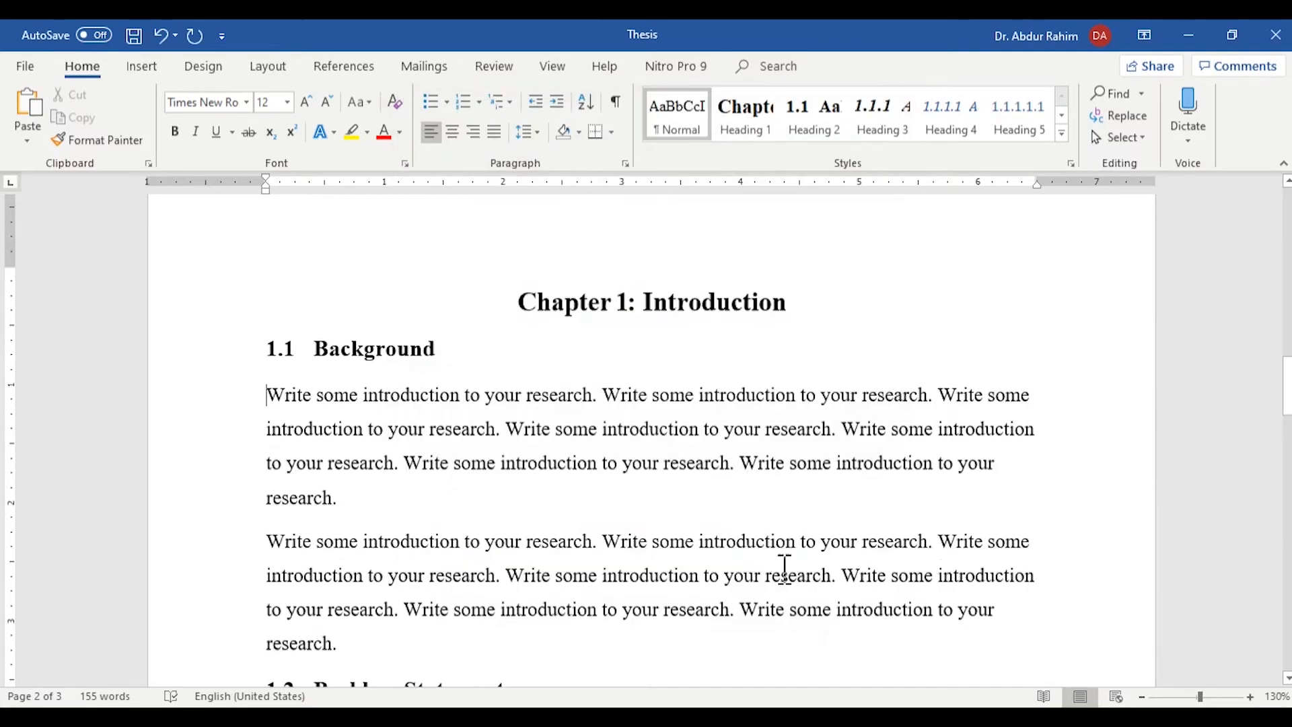
{"action": "left_click", "coordinate": [1284, 389]}
{"action": "left_click_drag", "start_coordinate": [1285, 392], "coordinate": [1287, 553]}
{"action": "key", "text": "ctrl+s"}
- Delete the manually typed "Chapter 2:" text before Literature review in the second chapter heading
{"action": "left_click", "coordinate": [708, 281]}
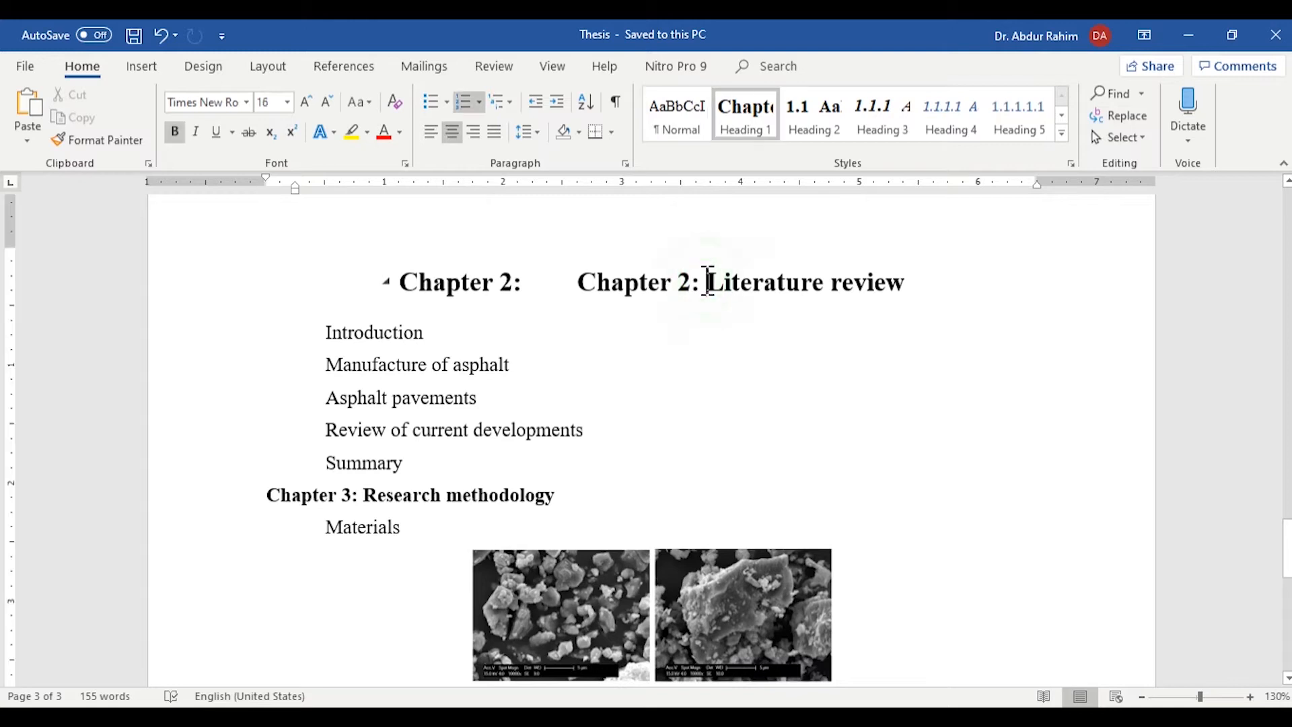
{"action": "key", "text": "BackSpace"}
{"action": "key", "text": "BackSpace"}
{"action": "key", "text": "BackSpace"}
{"action": "key", "text": "BackSpace"}
{"action": "key", "text": "BackSpace"}
{"action": "key", "text": "BackSpace"}
{"action": "key", "text": "BackSpace"}
{"action": "key", "text": "BackSpace"}
{"action": "key", "text": "BackSpace"}
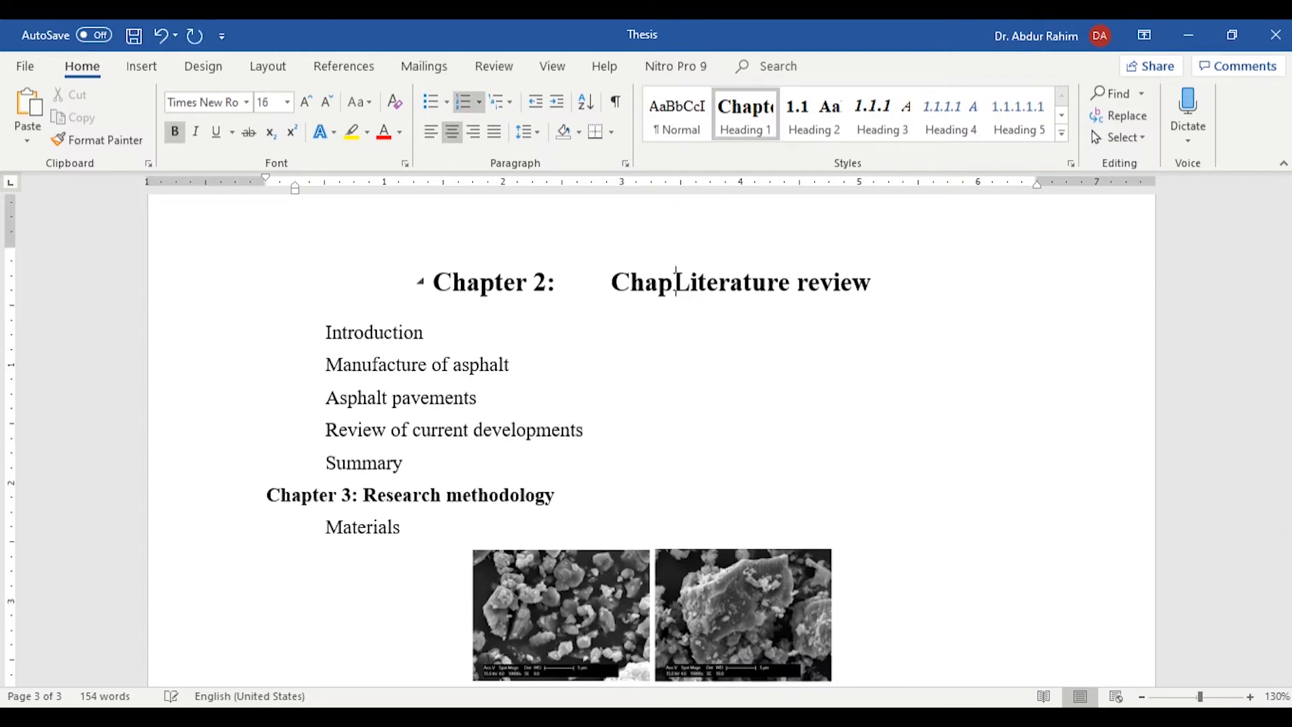
{"action": "key", "text": "BackSpace"}
{"action": "key", "text": "BackSpace"}
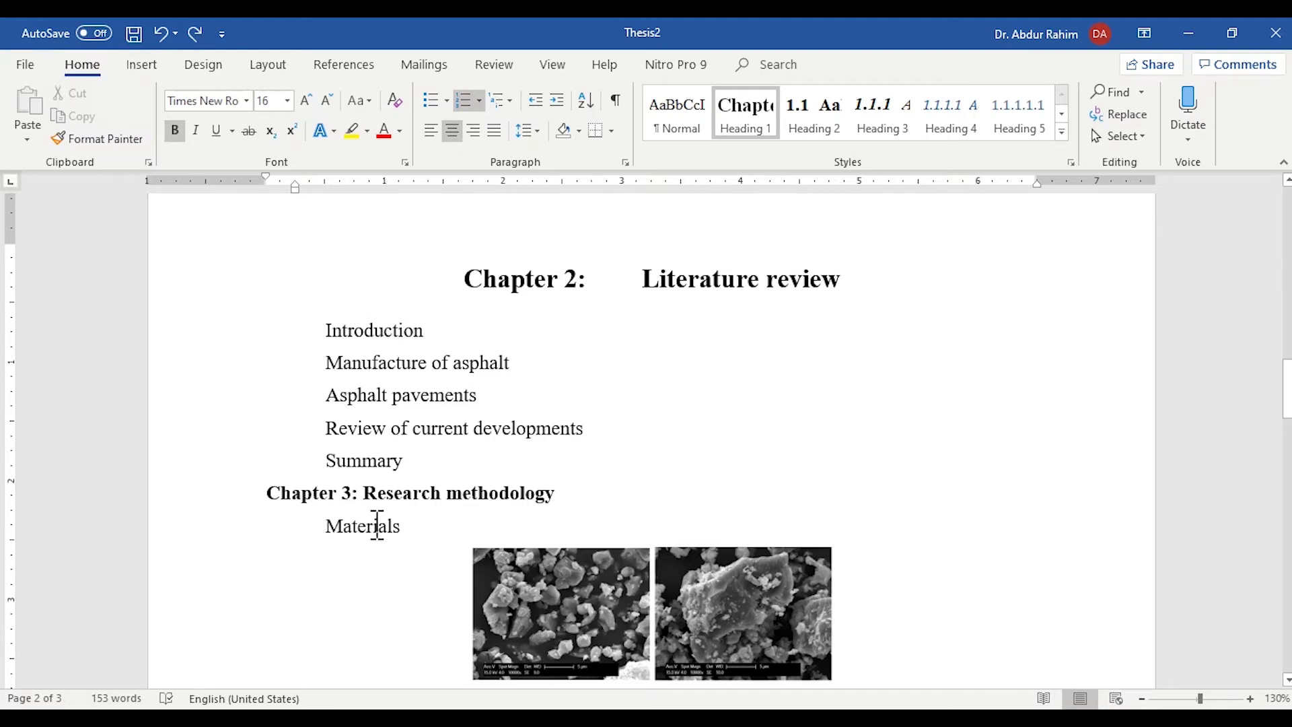
- Insert a Next Page section break directly before the "Chapter 3: Research methodology" heading
{"action": "left_click", "coordinate": [267, 494]}
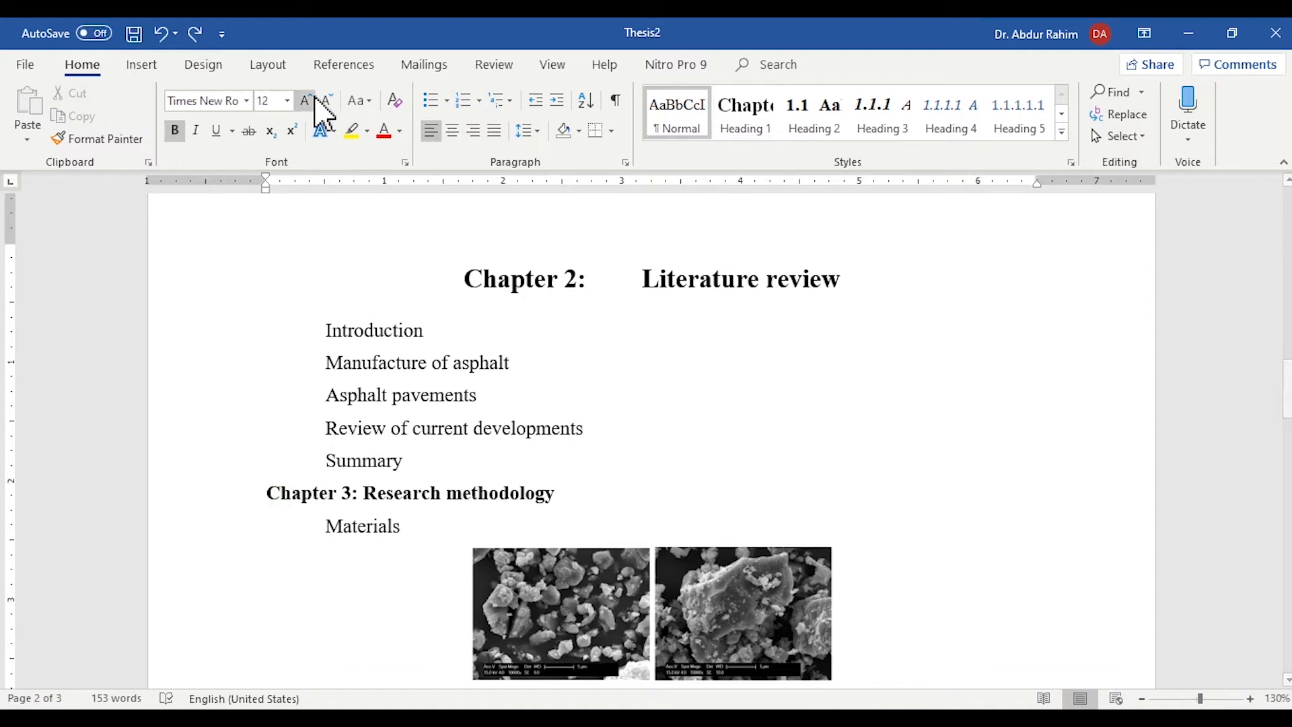
{"action": "left_click", "coordinate": [287, 67]}
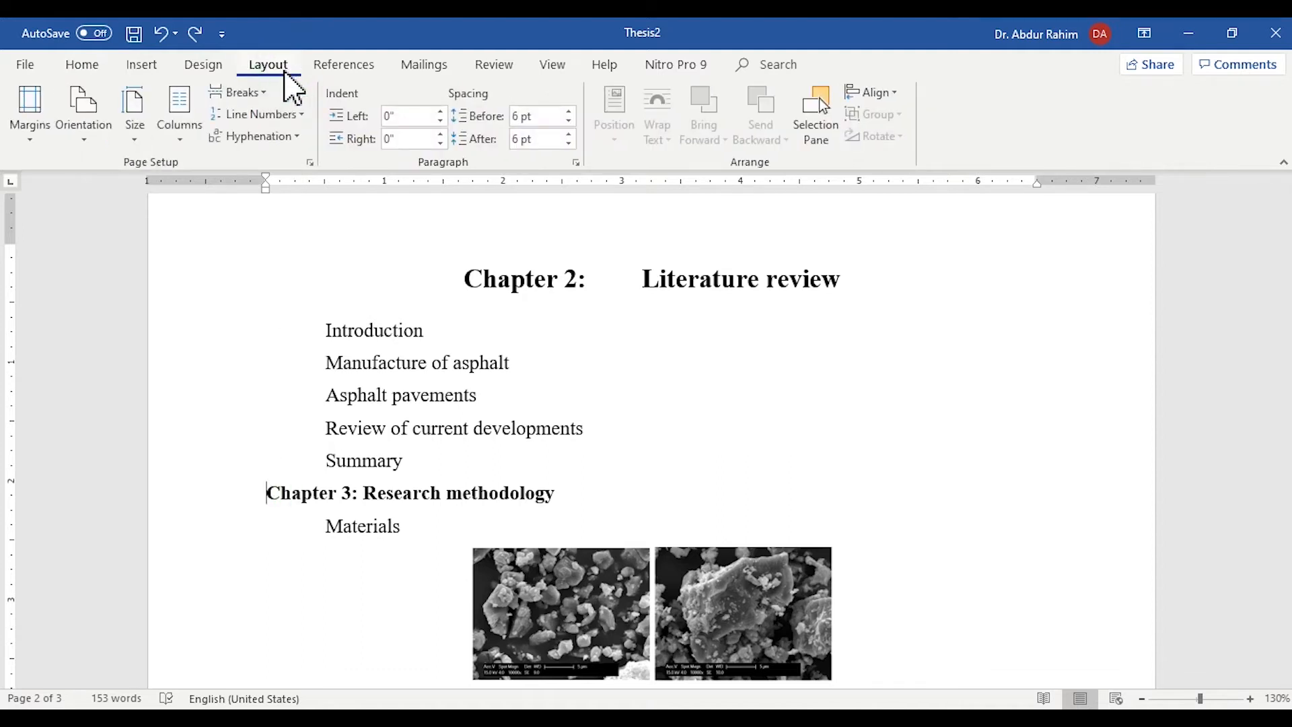
{"action": "left_click", "coordinate": [268, 96]}
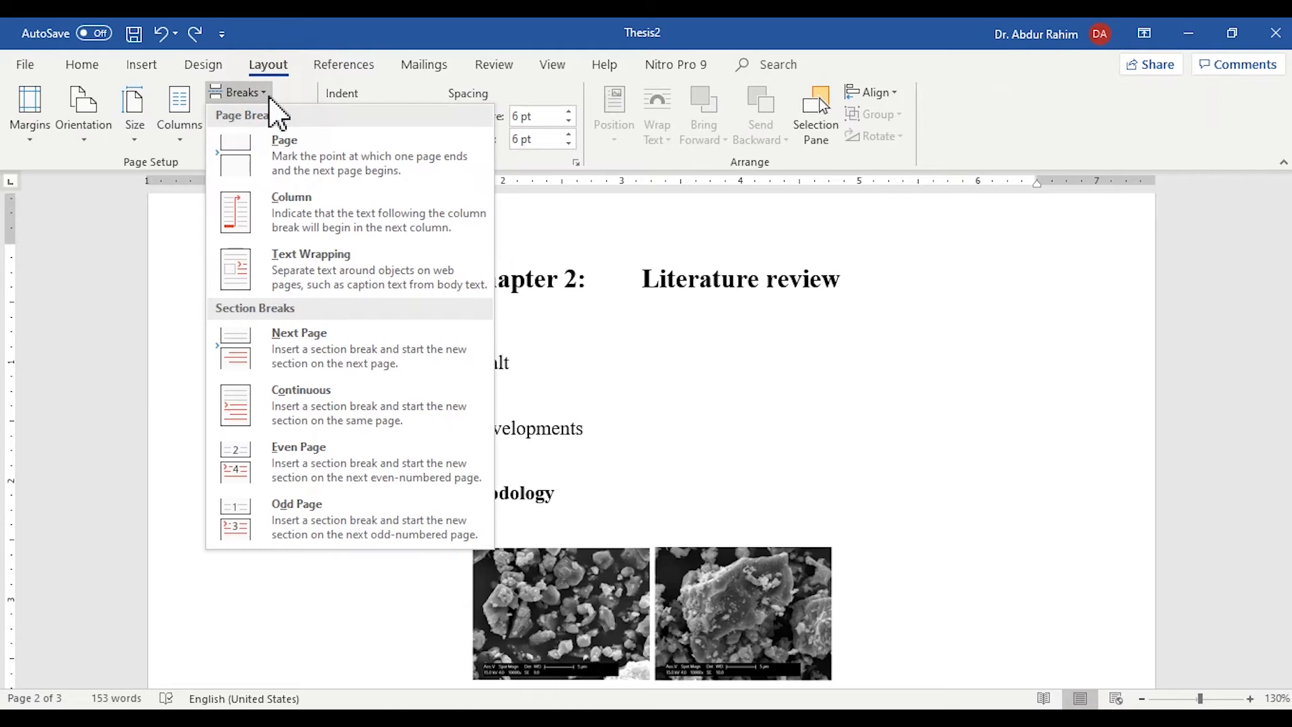
{"action": "left_click", "coordinate": [303, 368]}
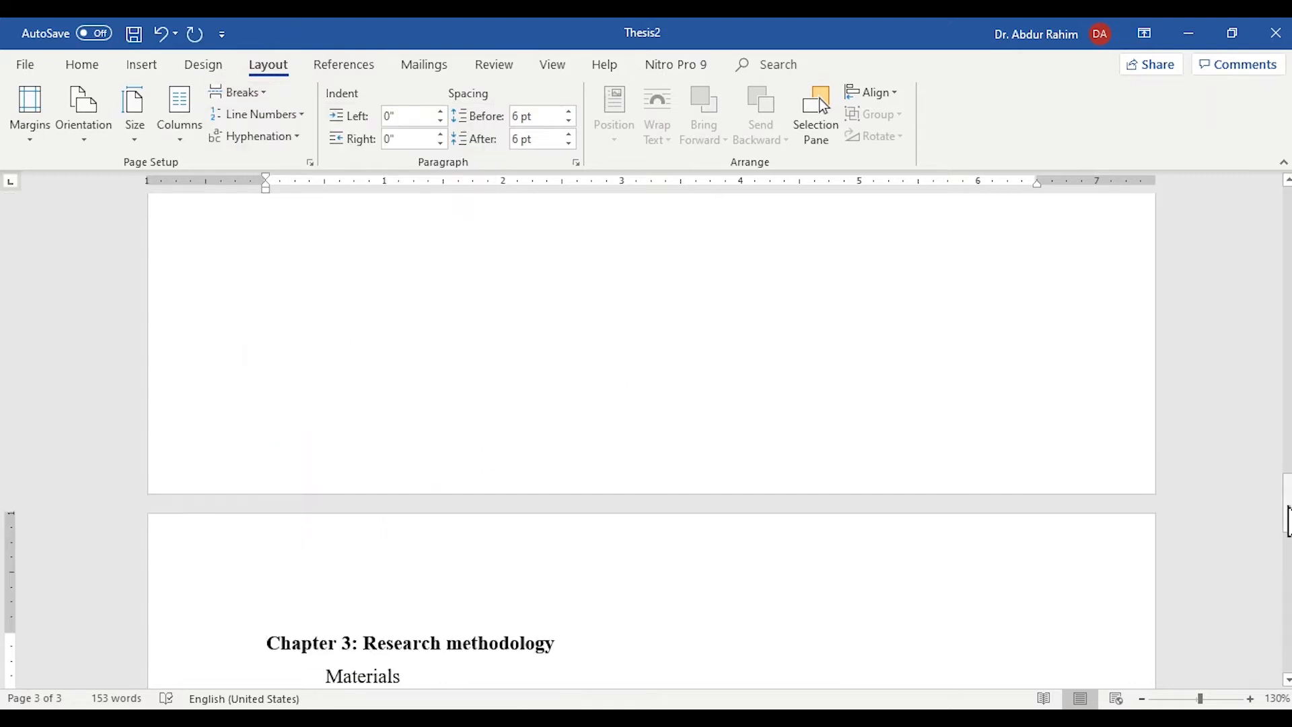
- Apply the Heading 1 style to the Research methodology title and delete its manually typed "Chapter 3:" text
{"action": "scroll", "coordinate": [1286, 519], "scroll_direction": "down", "scroll_amount": 3}
{"action": "left_click", "coordinate": [79, 65]}
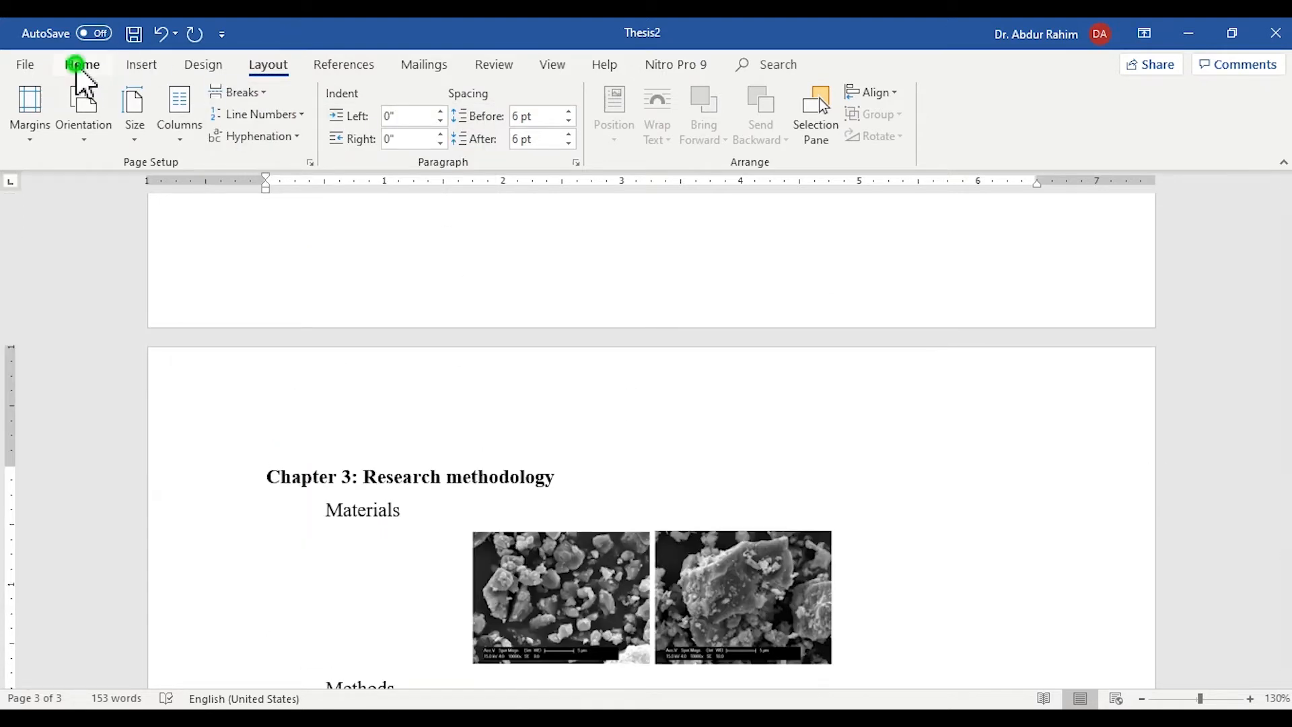
{"action": "left_click", "coordinate": [740, 128]}
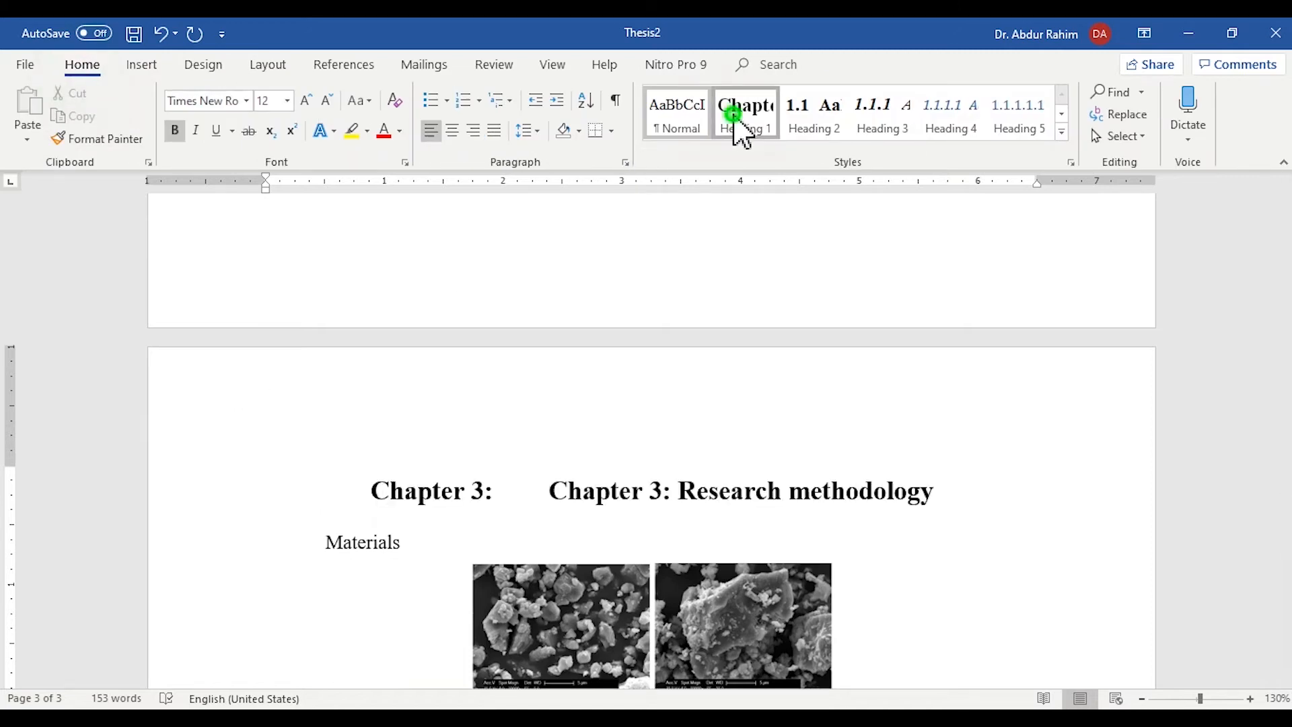
{"action": "left_click", "coordinate": [678, 488]}
{"action": "key", "text": "BackSpace"}
{"action": "key", "text": "BackSpace"}
{"action": "key", "text": "BackSpace"}
{"action": "key", "text": "BackSpace"}
{"action": "key", "text": "BackSpace"}
{"action": "key", "text": "BackSpace"}
{"action": "key", "text": "BackSpace"}
{"action": "key", "text": "BackSpace"}
{"action": "key", "text": "BackSpace"}
{"action": "key", "text": "BackSpace"}
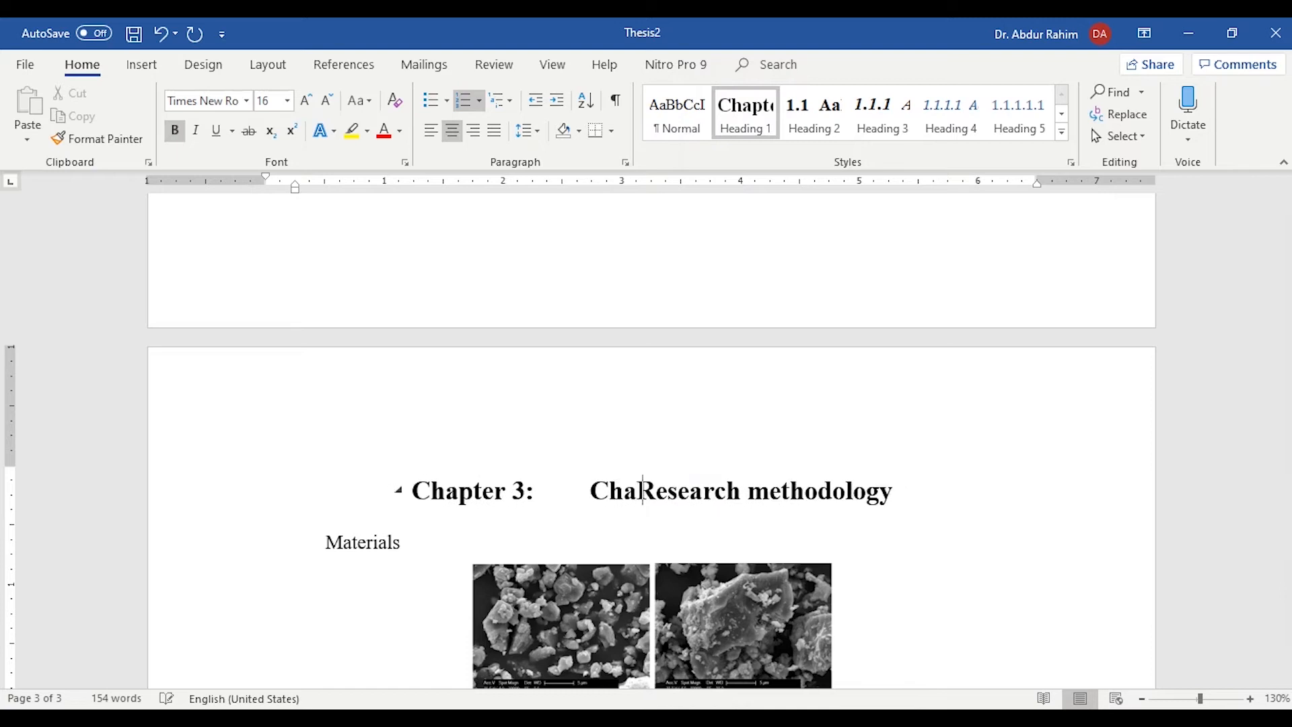
{"action": "key", "text": "BackSpace"}
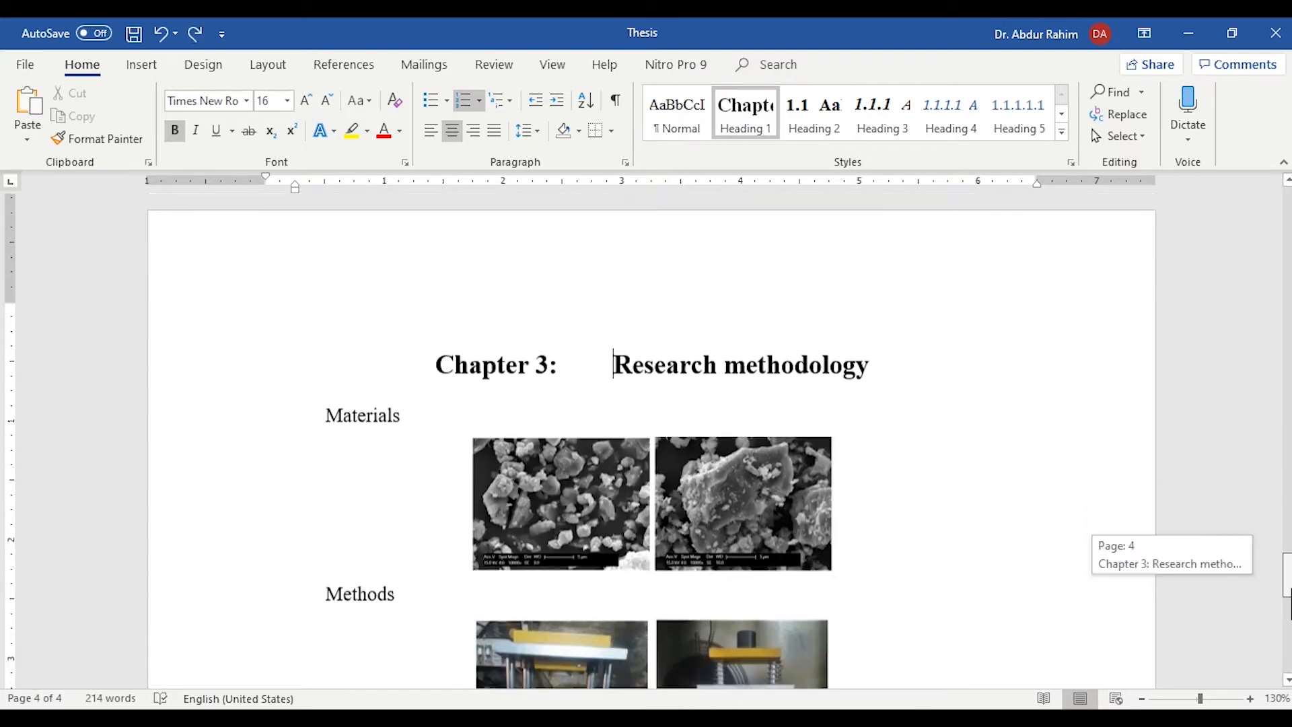
- Insert the caption "Figure 1: Scanning Electron Microscopy Image" below the pictures under Materials
{"action": "left_click_drag", "start_coordinate": [1287, 566], "coordinate": [1287, 593]}
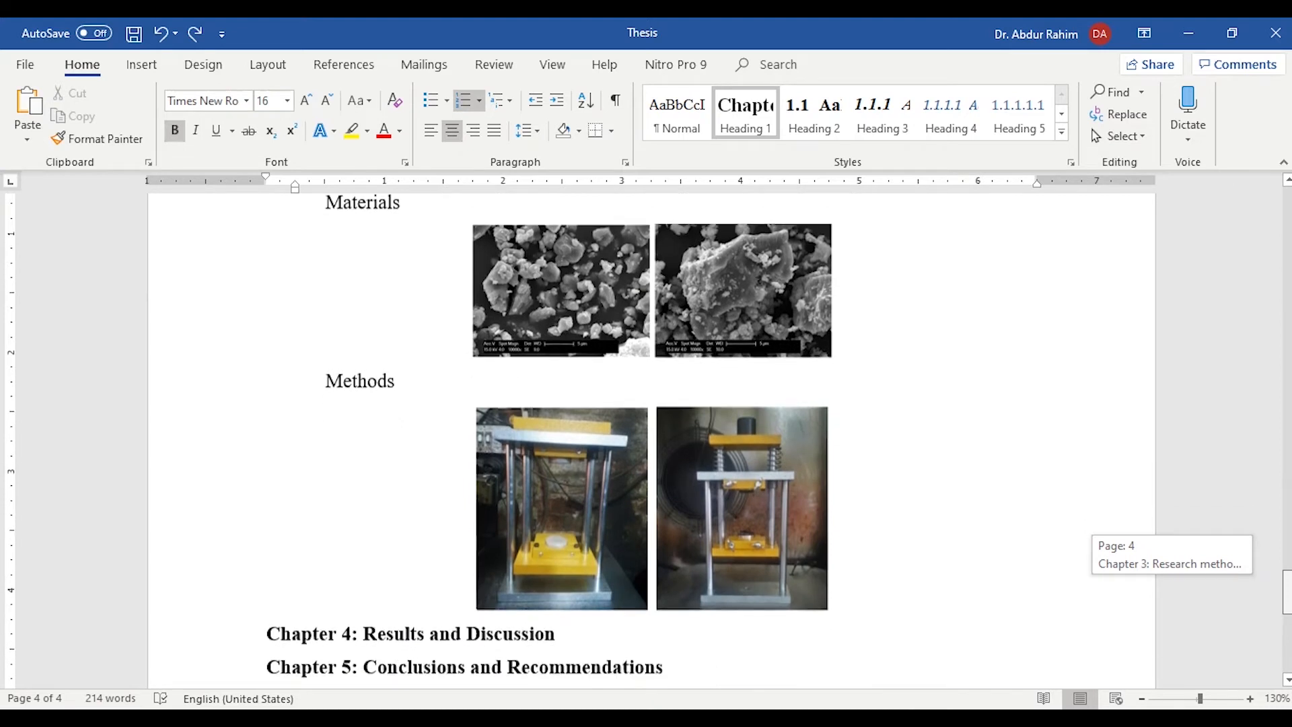
{"action": "right_click", "coordinate": [811, 332]}
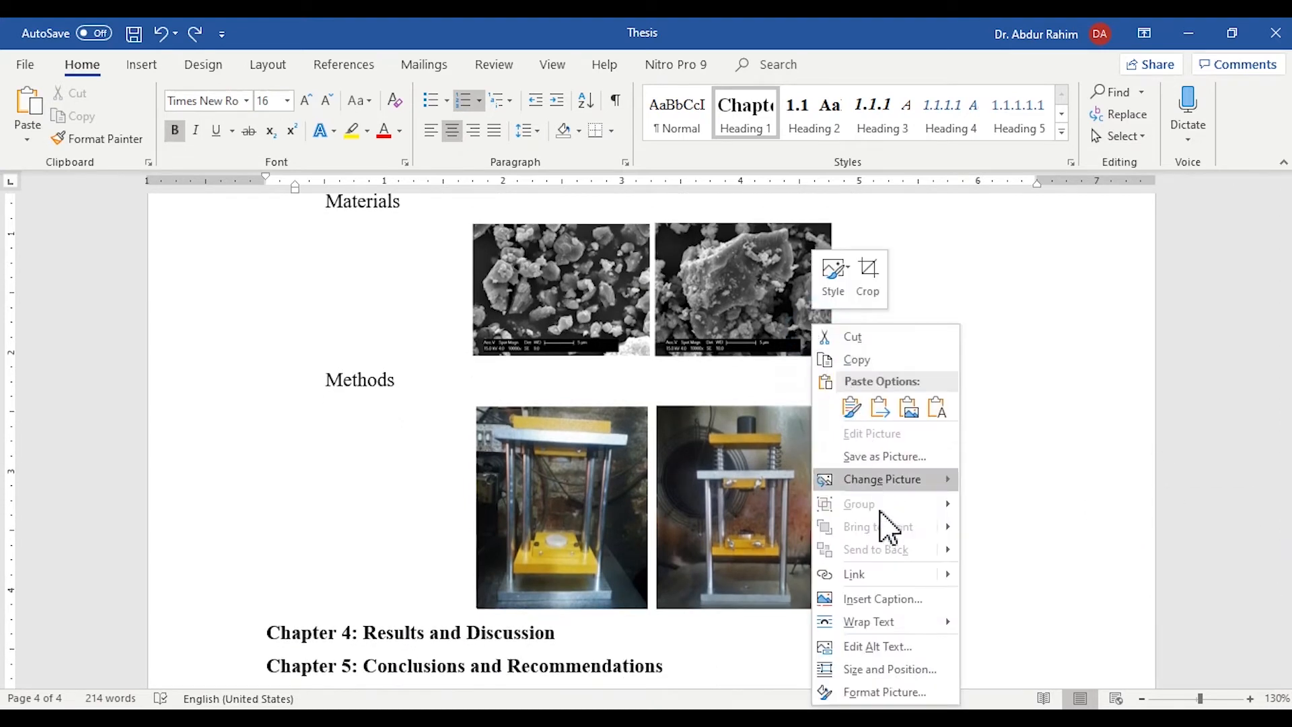
{"action": "left_click", "coordinate": [931, 600]}
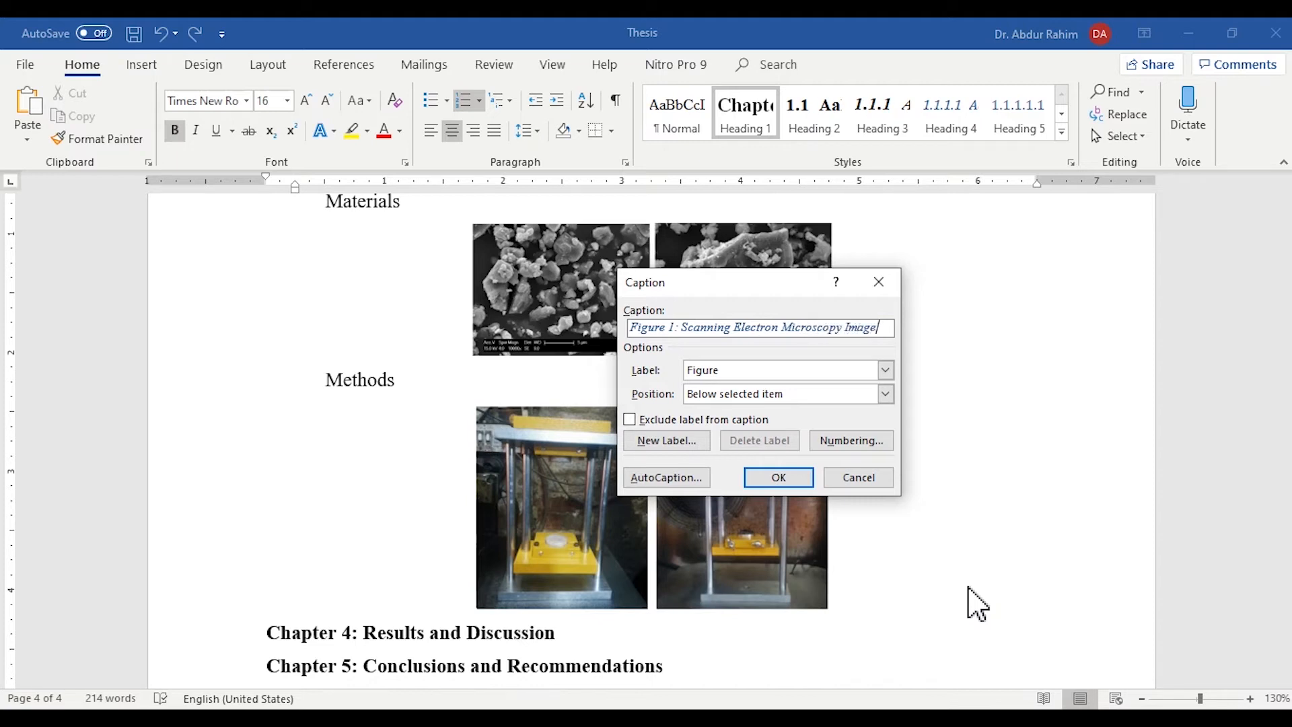
{"action": "left_click", "coordinate": [788, 482]}
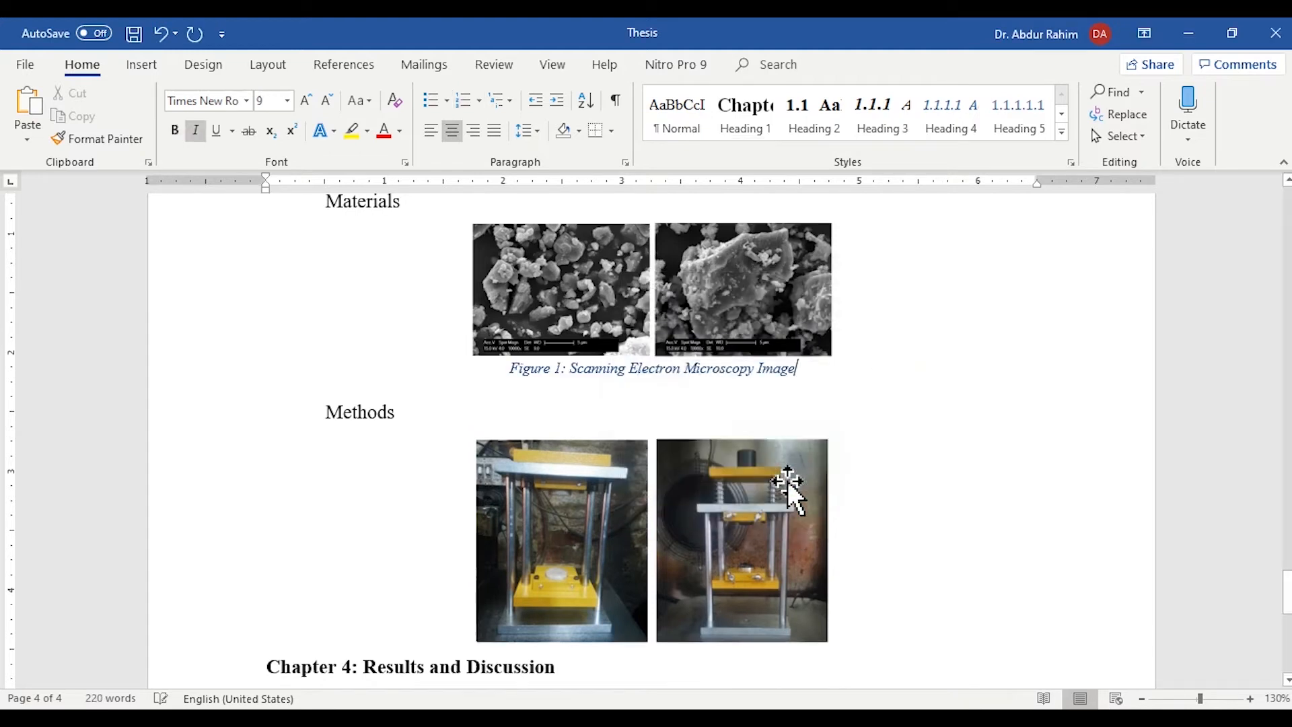
- Caption the pictures under Methods as "Figure 3-2: Test set up", with the chapter number included in the caption numbering
{"action": "right_click", "coordinate": [774, 521]}
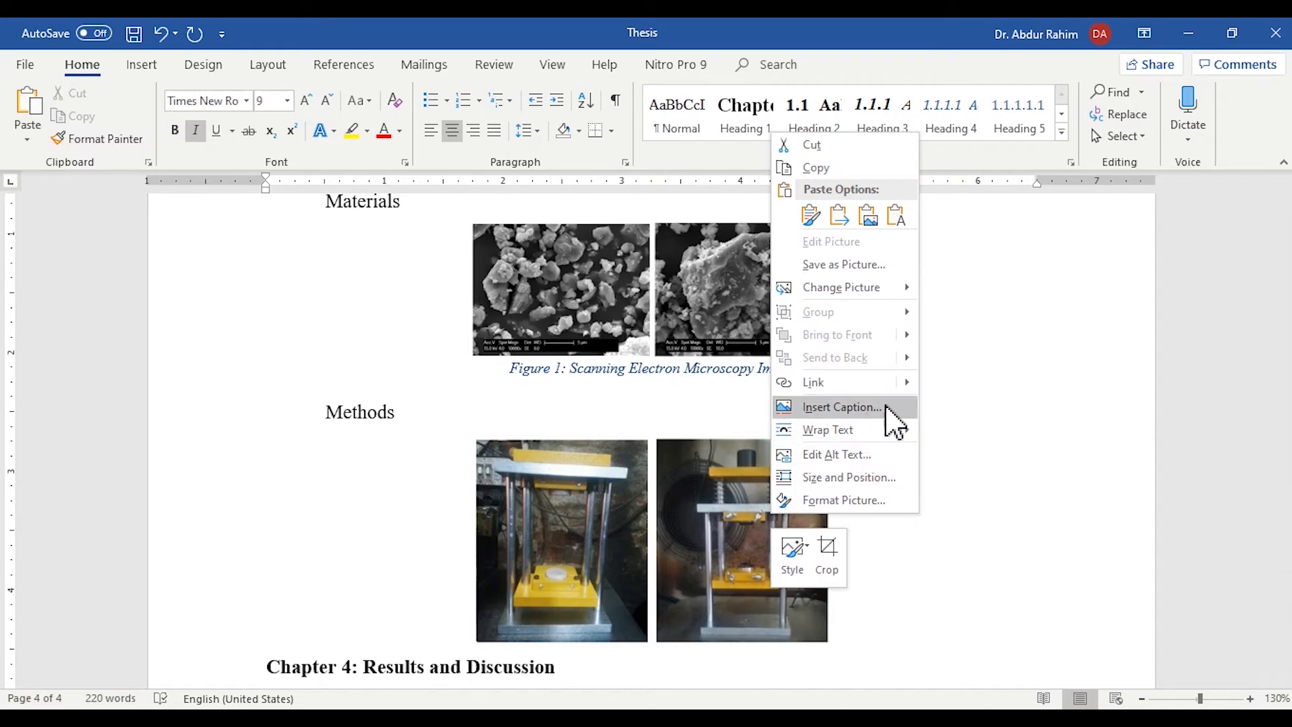
{"action": "left_click", "coordinate": [900, 422]}
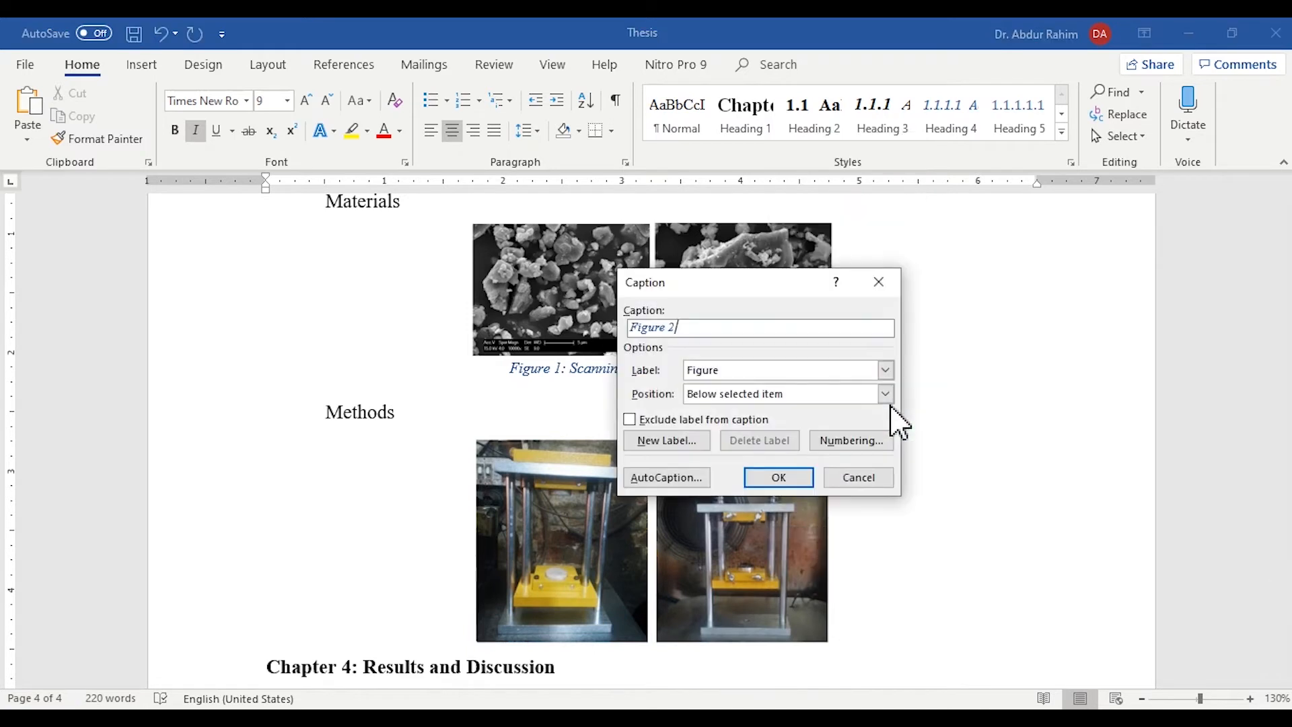
{"action": "left_click", "coordinate": [887, 442]}
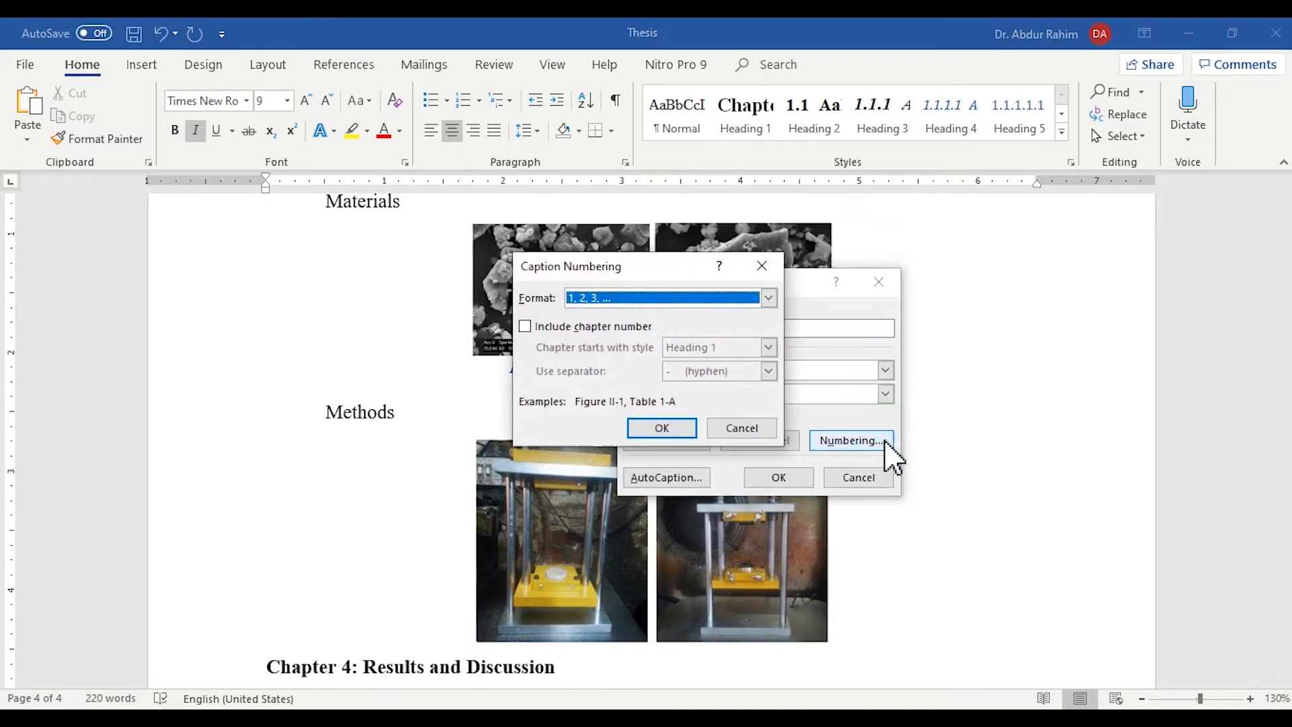
{"action": "left_click", "coordinate": [609, 328]}
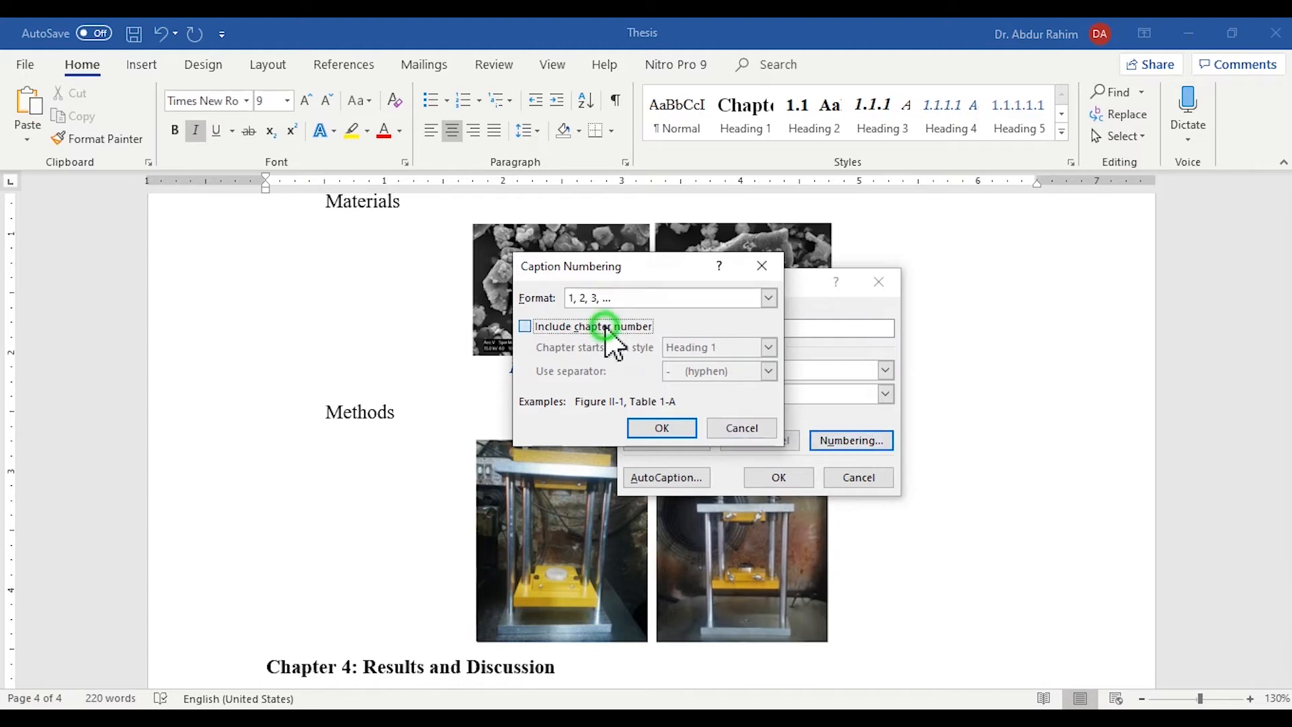
{"action": "left_click", "coordinate": [688, 434]}
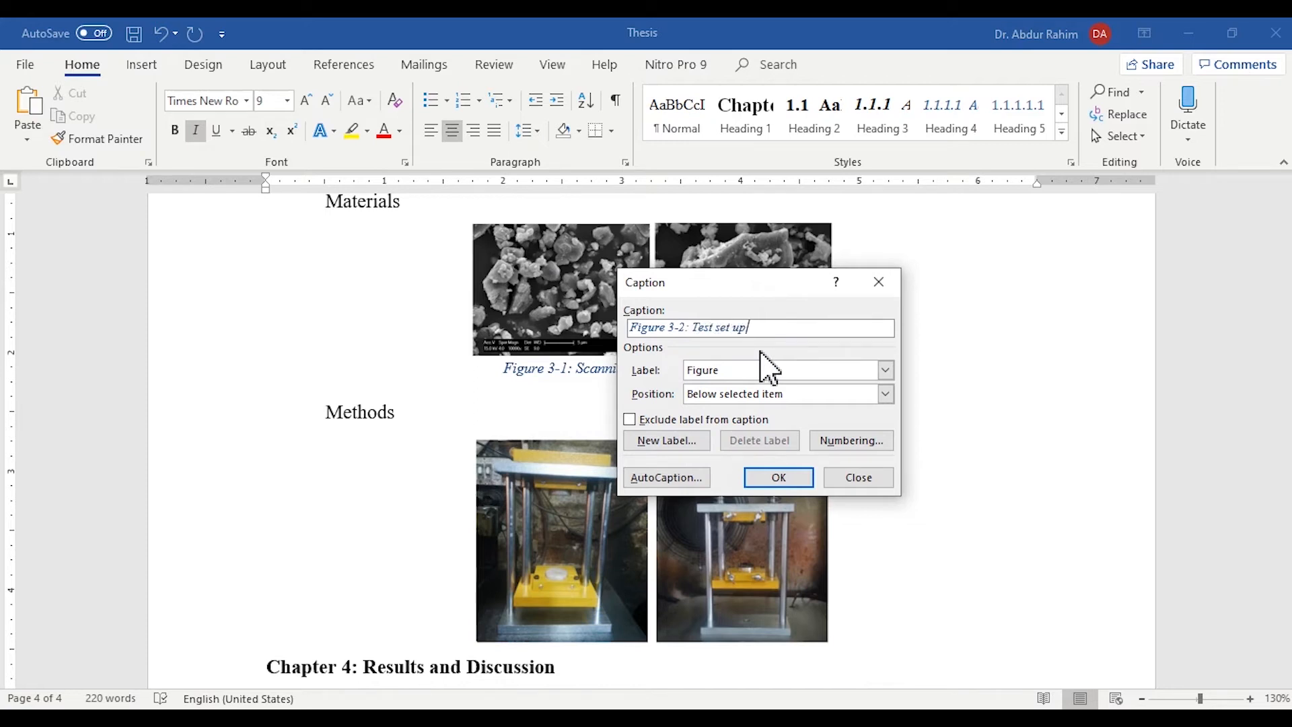
{"action": "left_click", "coordinate": [800, 479]}
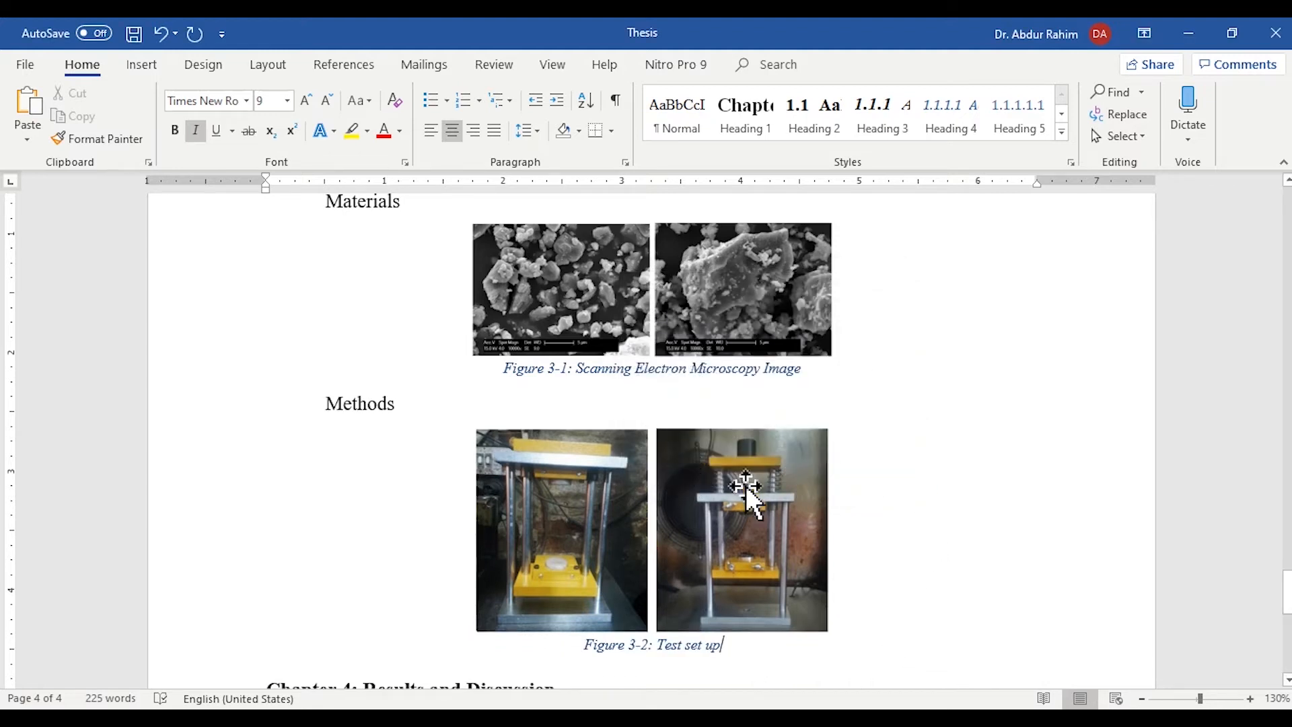
- Exclude the chapter number from the figure caption numbering and confirm the caption for the right-hand Methods picture
{"action": "right_click", "coordinate": [823, 563]}
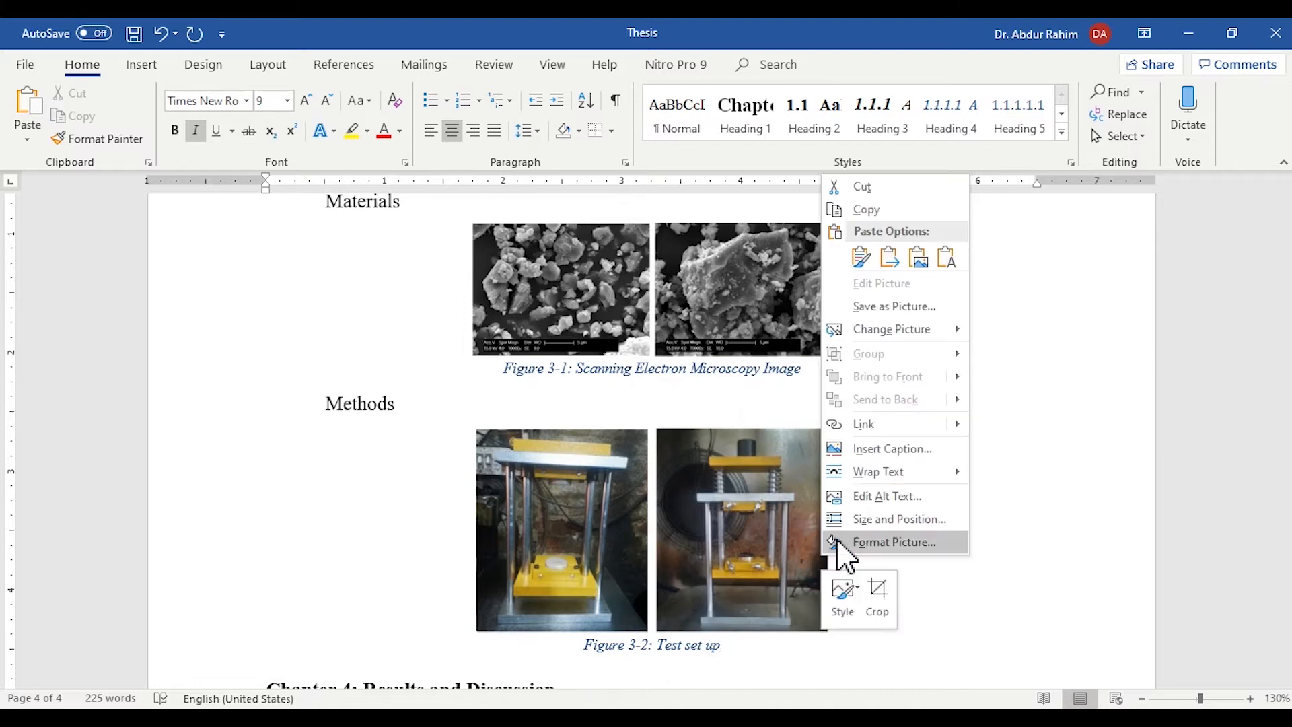
{"action": "left_click", "coordinate": [838, 448]}
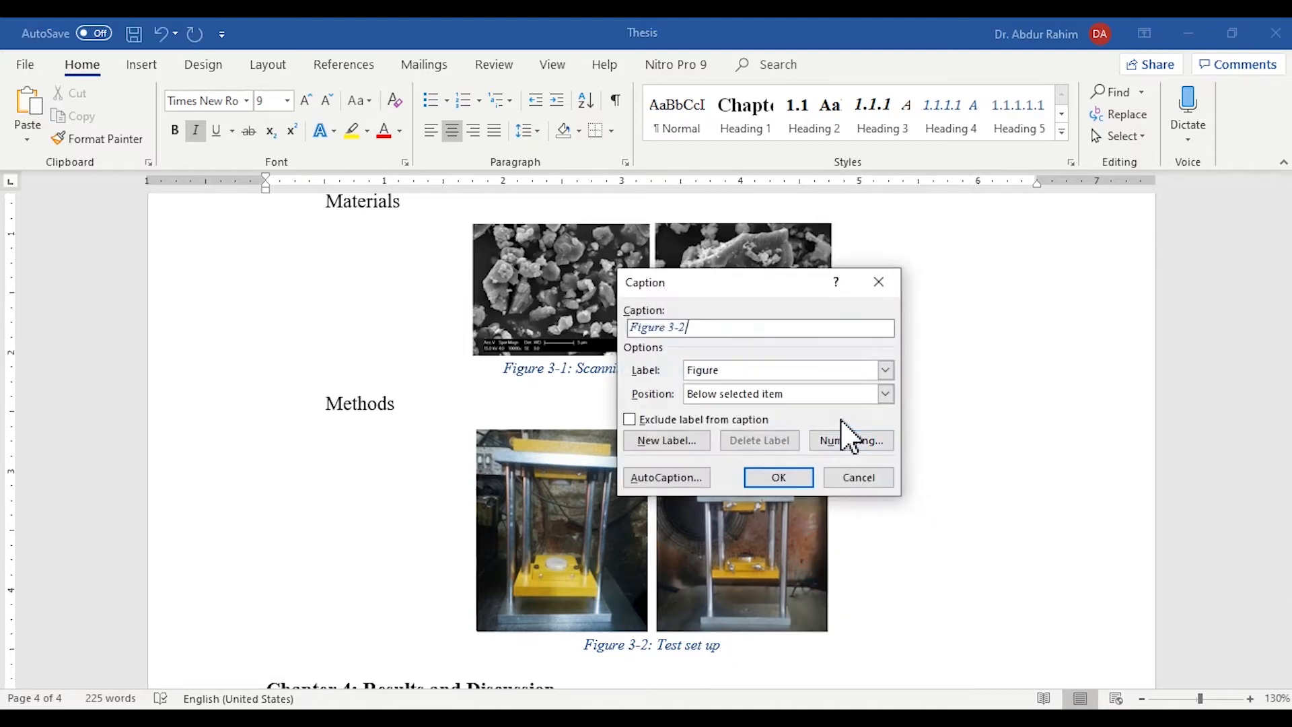
{"action": "left_click", "coordinate": [873, 442]}
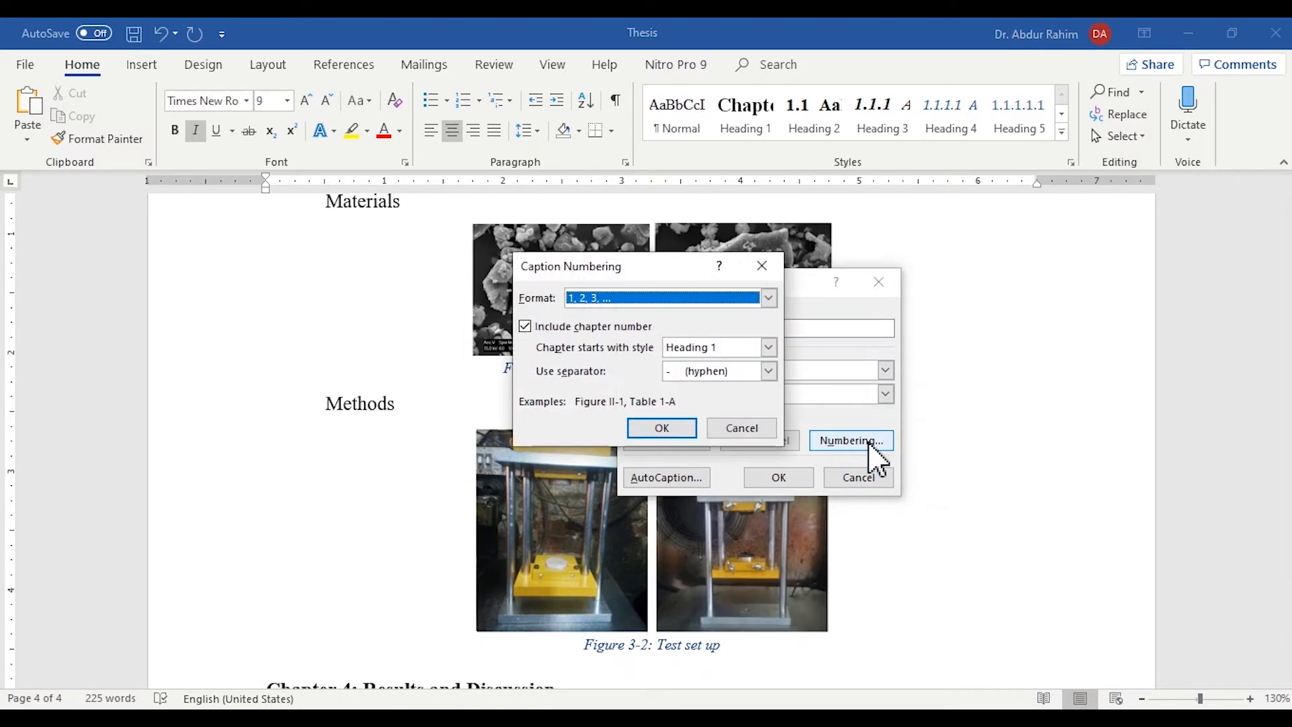
{"action": "left_click", "coordinate": [637, 326]}
{"action": "left_click", "coordinate": [663, 428]}
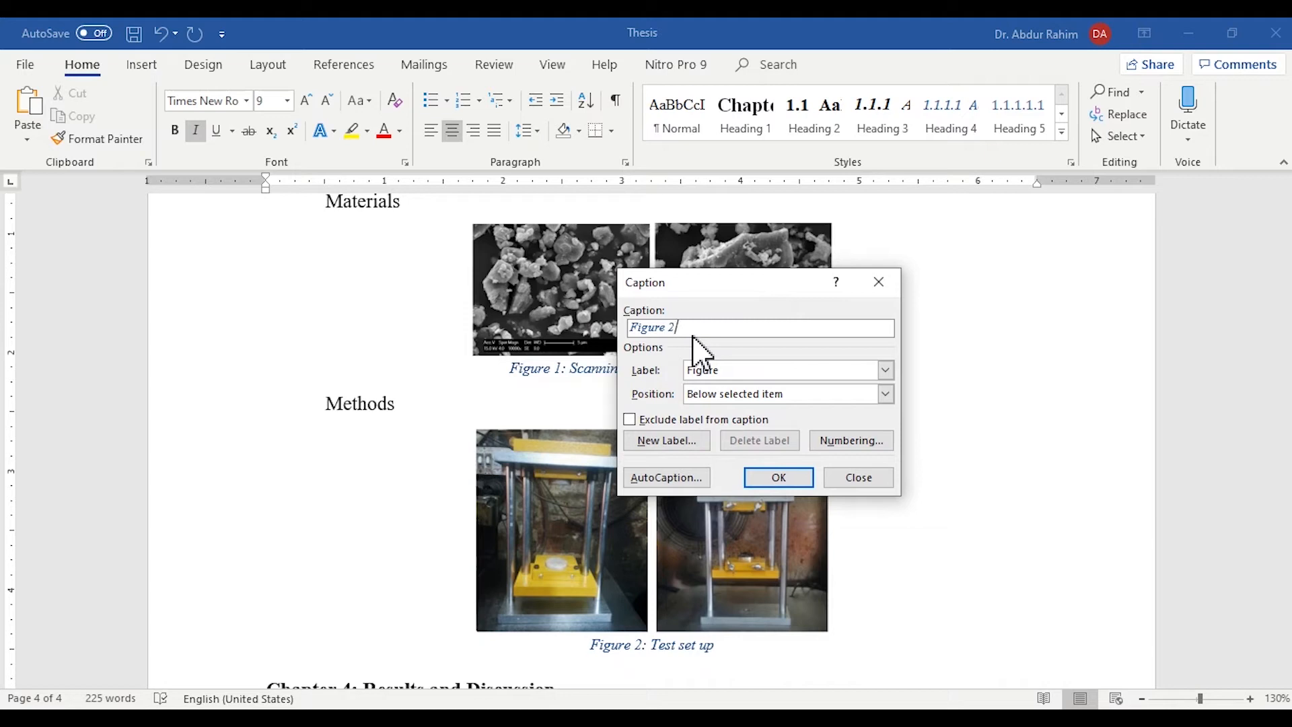
{"action": "left_click", "coordinate": [799, 476]}
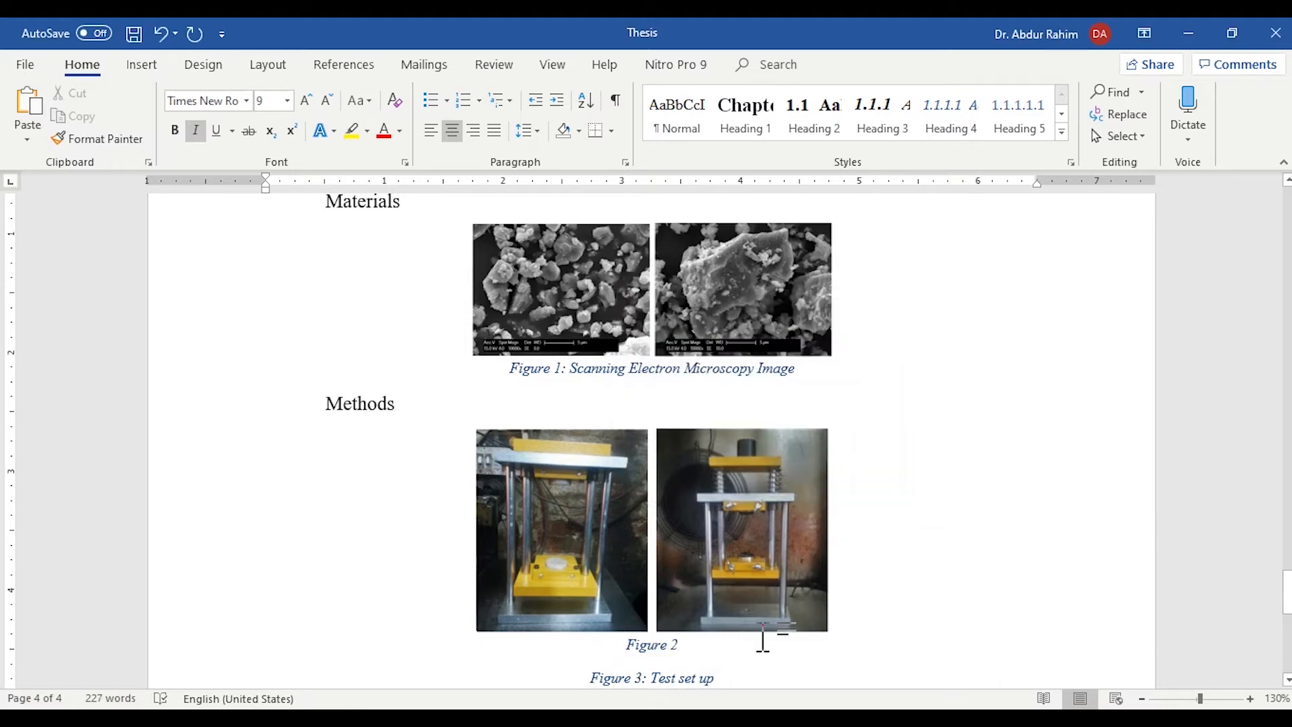
- Delete the extra "Figure 2" caption below the Methods pictures and update the number field of the "Test set up" caption
{"action": "left_click_drag", "start_coordinate": [721, 646], "coordinate": [575, 667]}
{"action": "key", "text": "Delete"}
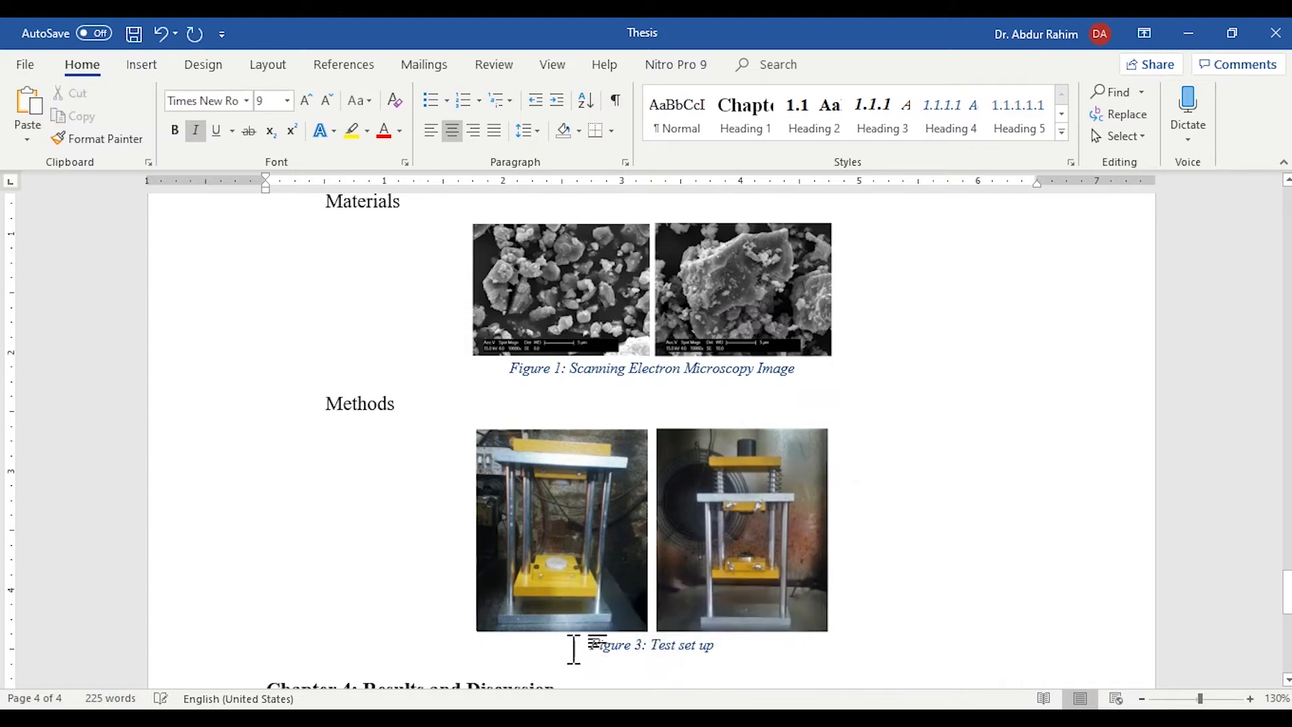
{"action": "left_click_drag", "start_coordinate": [730, 649], "coordinate": [577, 673]}
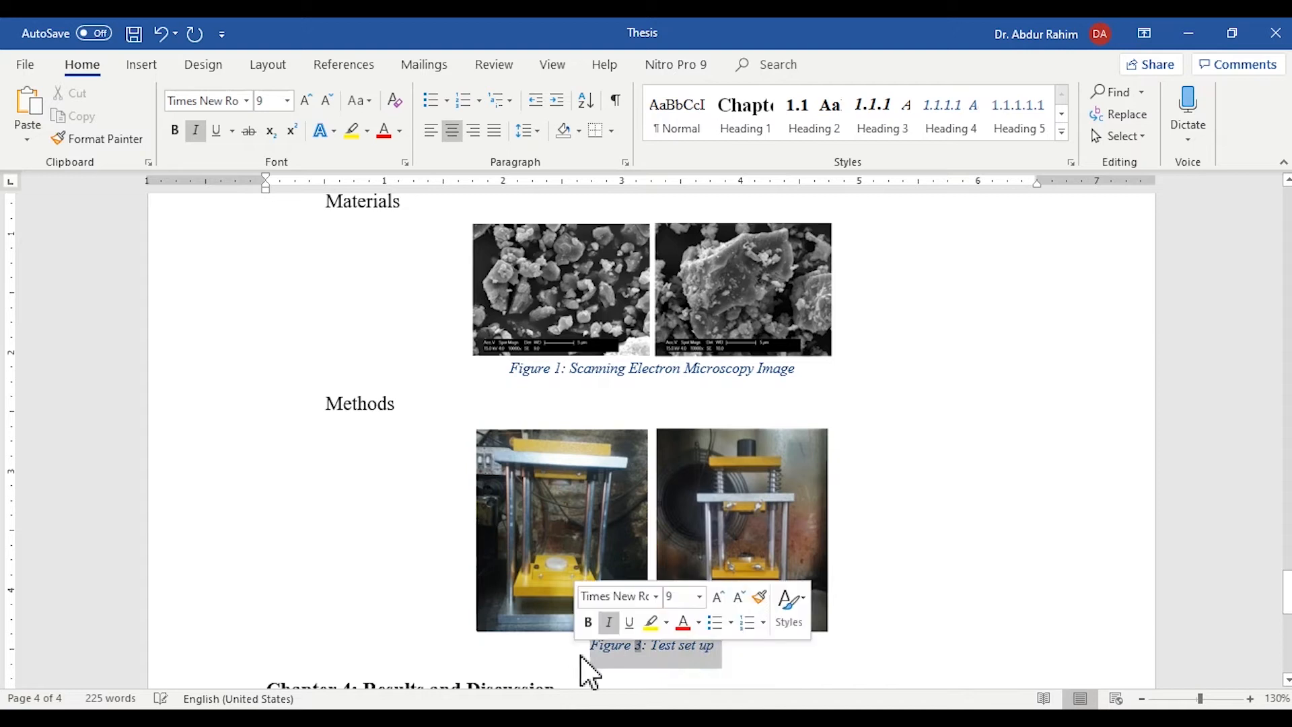
{"action": "right_click", "coordinate": [717, 669]}
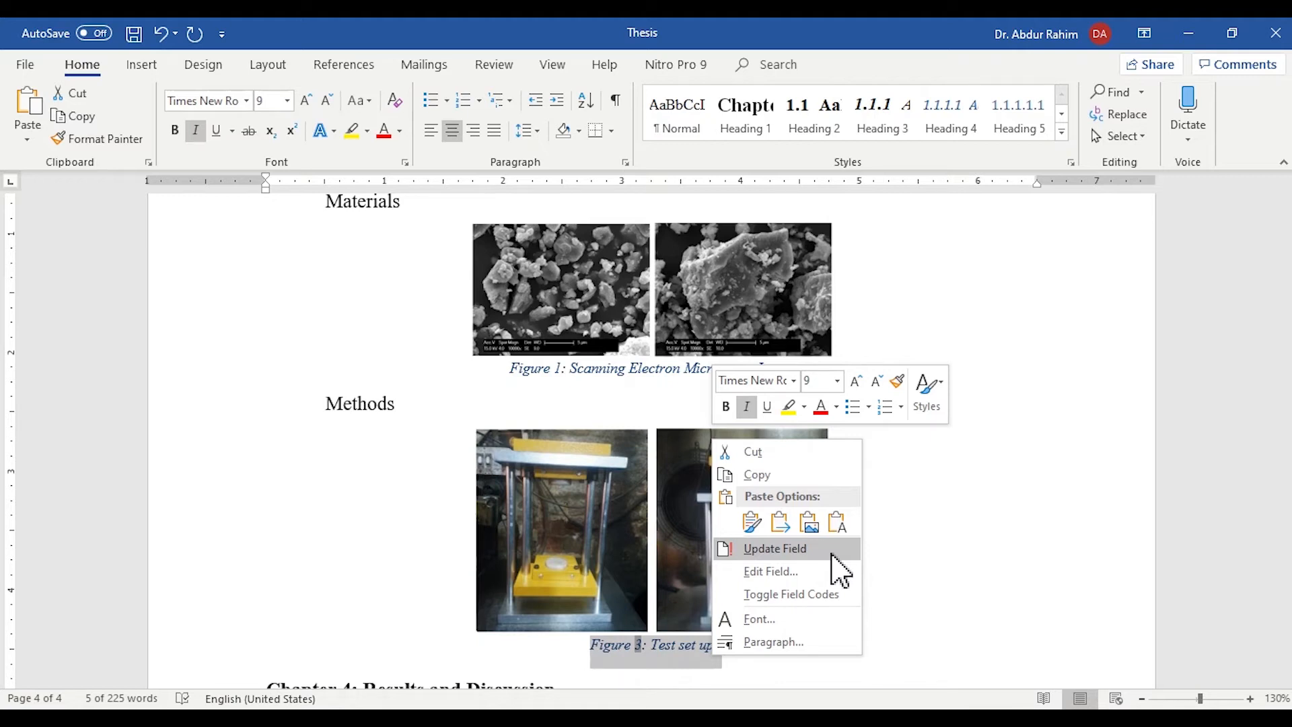
{"action": "left_click", "coordinate": [775, 549]}
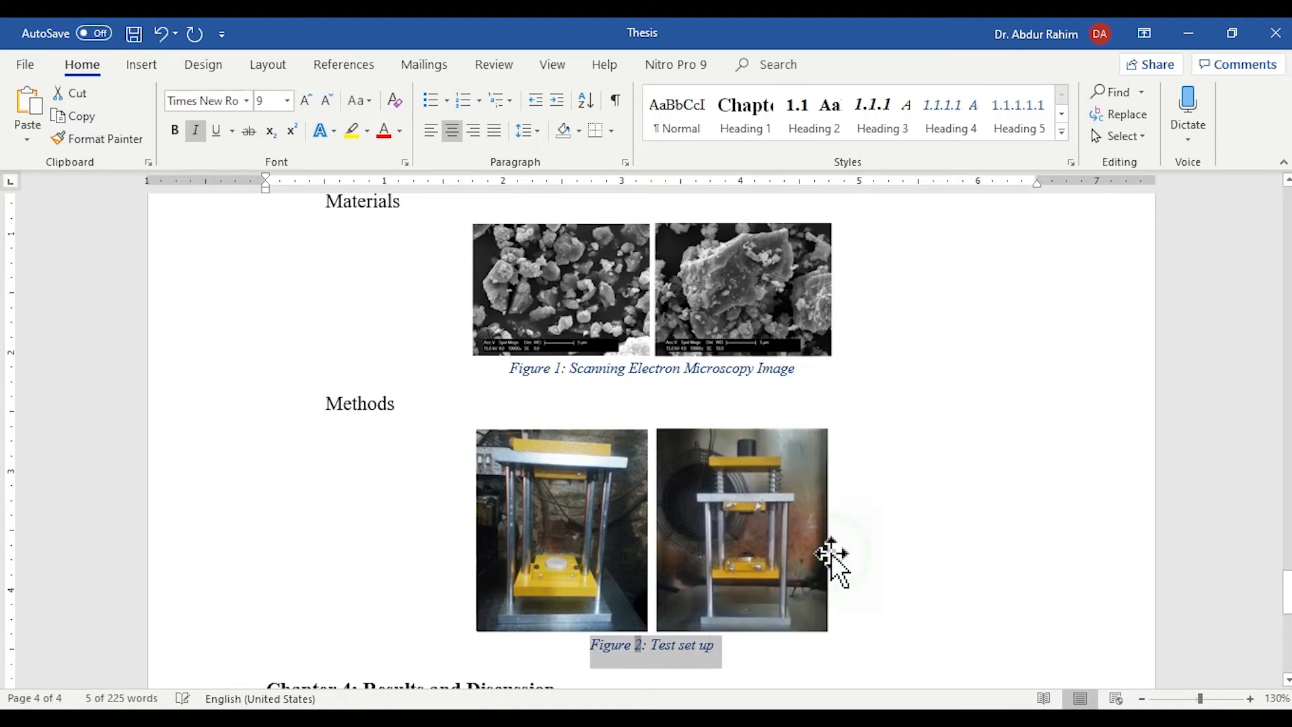
{"action": "left_click", "coordinate": [875, 520]}
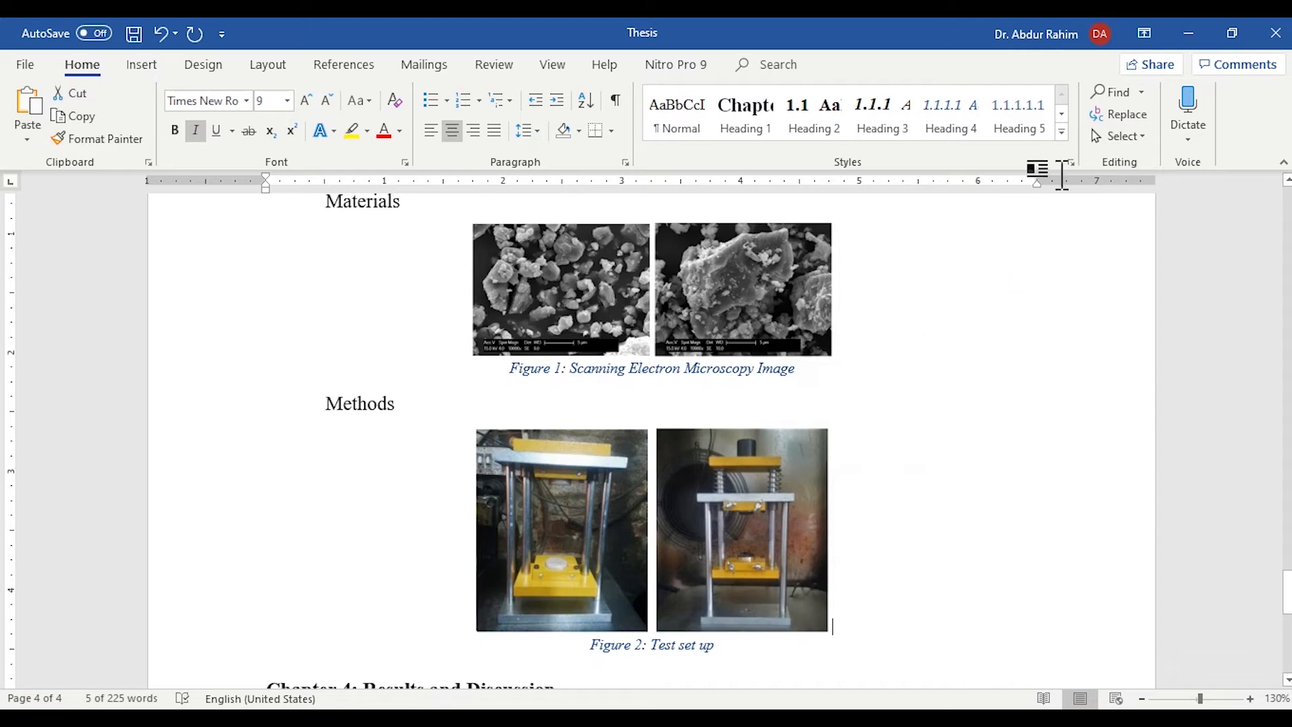
- Modify the Caption style to a 12 pt bold font without italics
{"action": "left_click", "coordinate": [816, 369]}
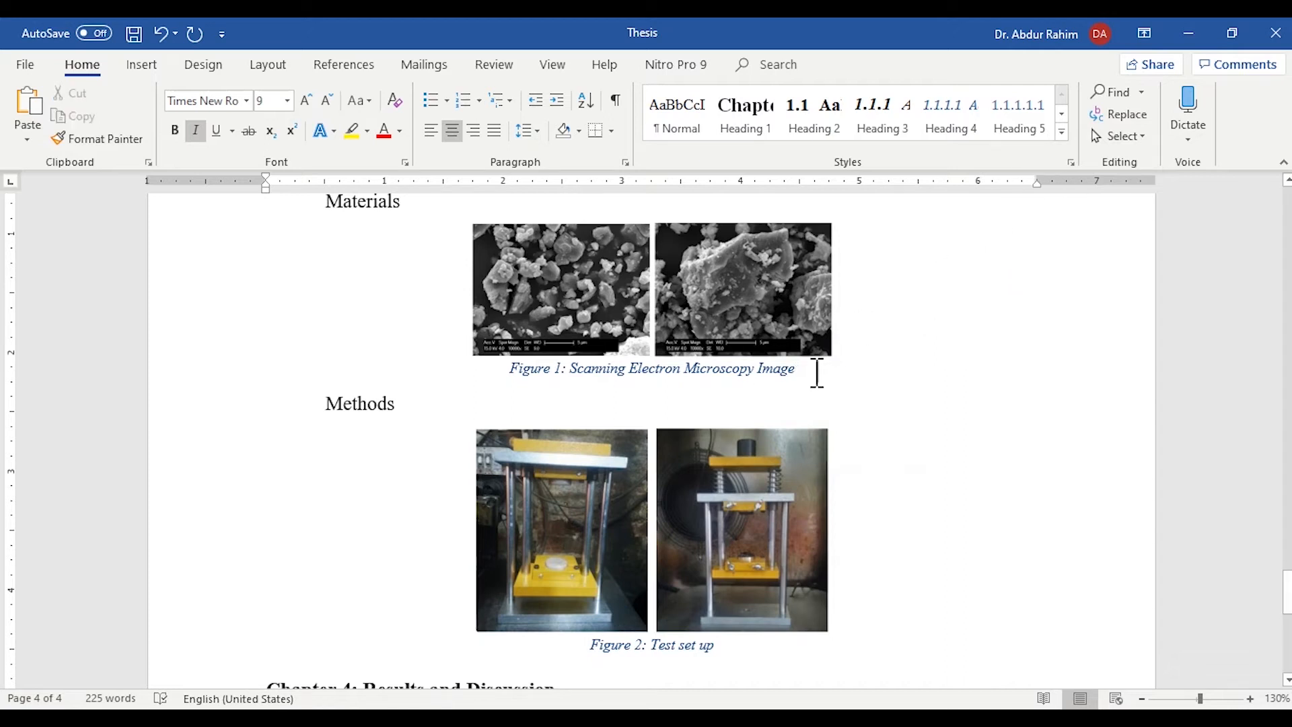
{"action": "left_click", "coordinate": [1063, 132]}
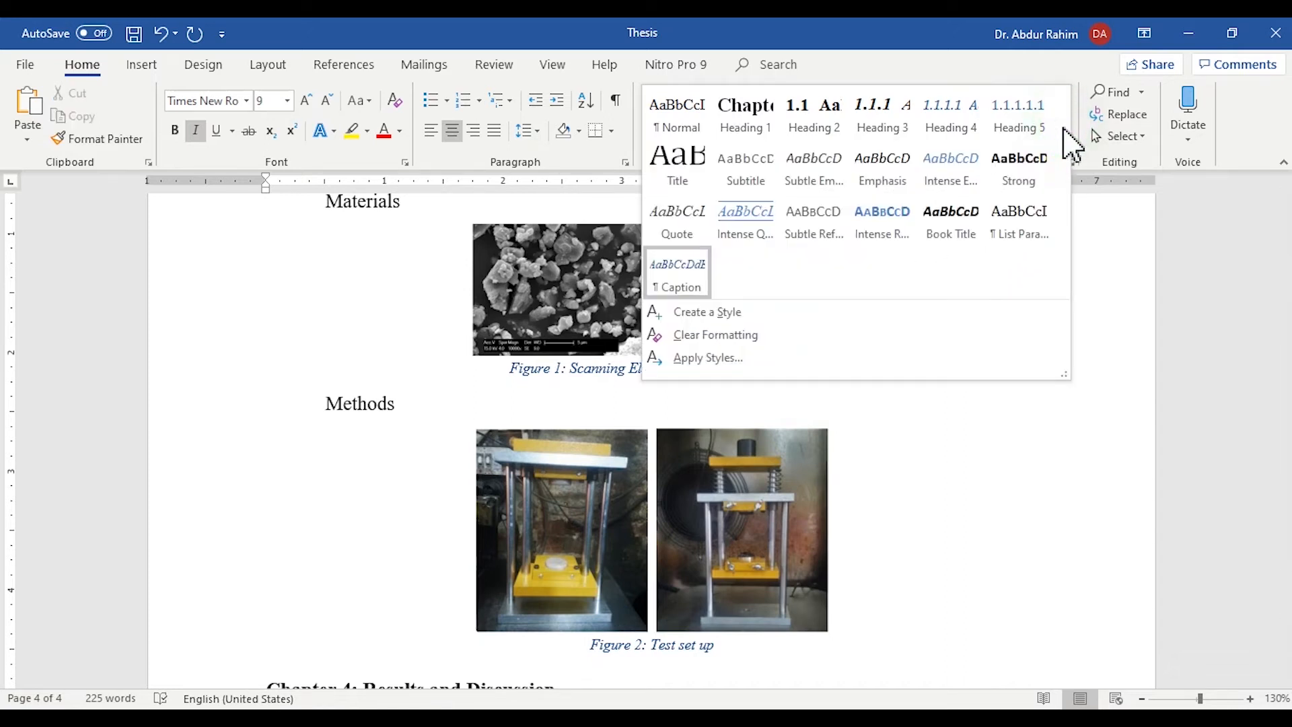
{"action": "right_click", "coordinate": [697, 278]}
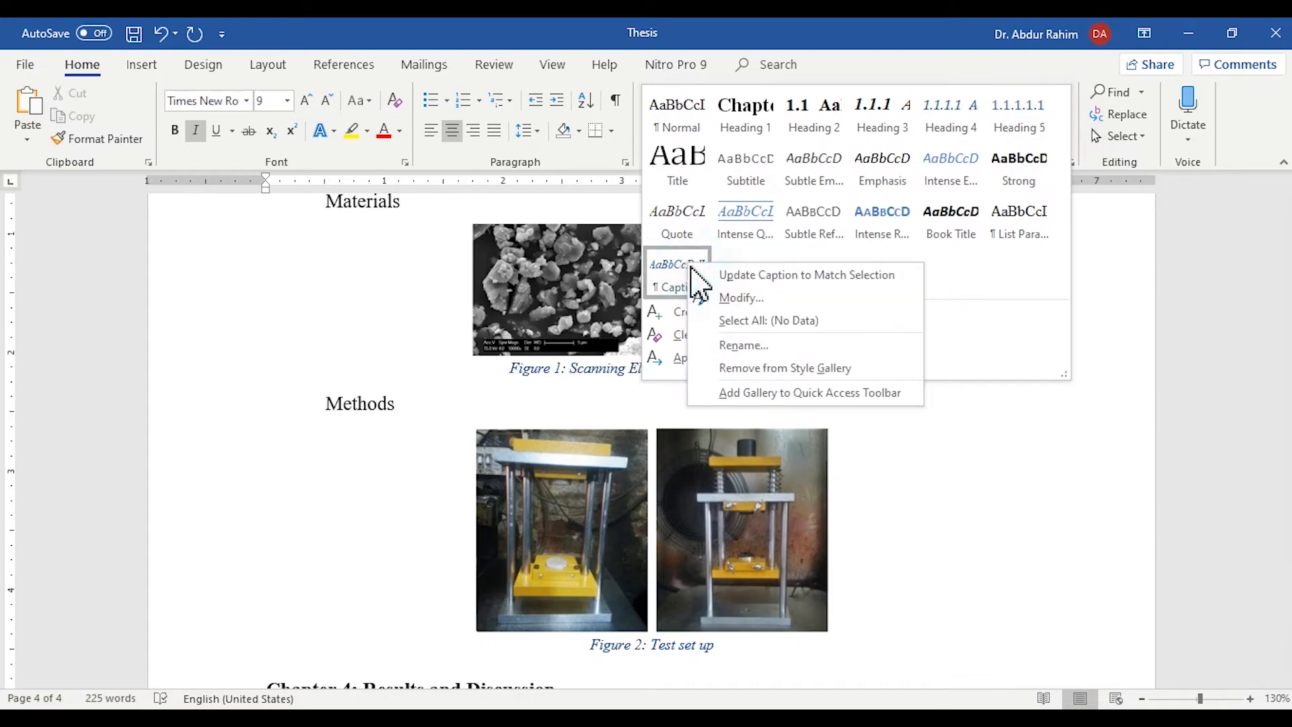
{"action": "left_click", "coordinate": [809, 301]}
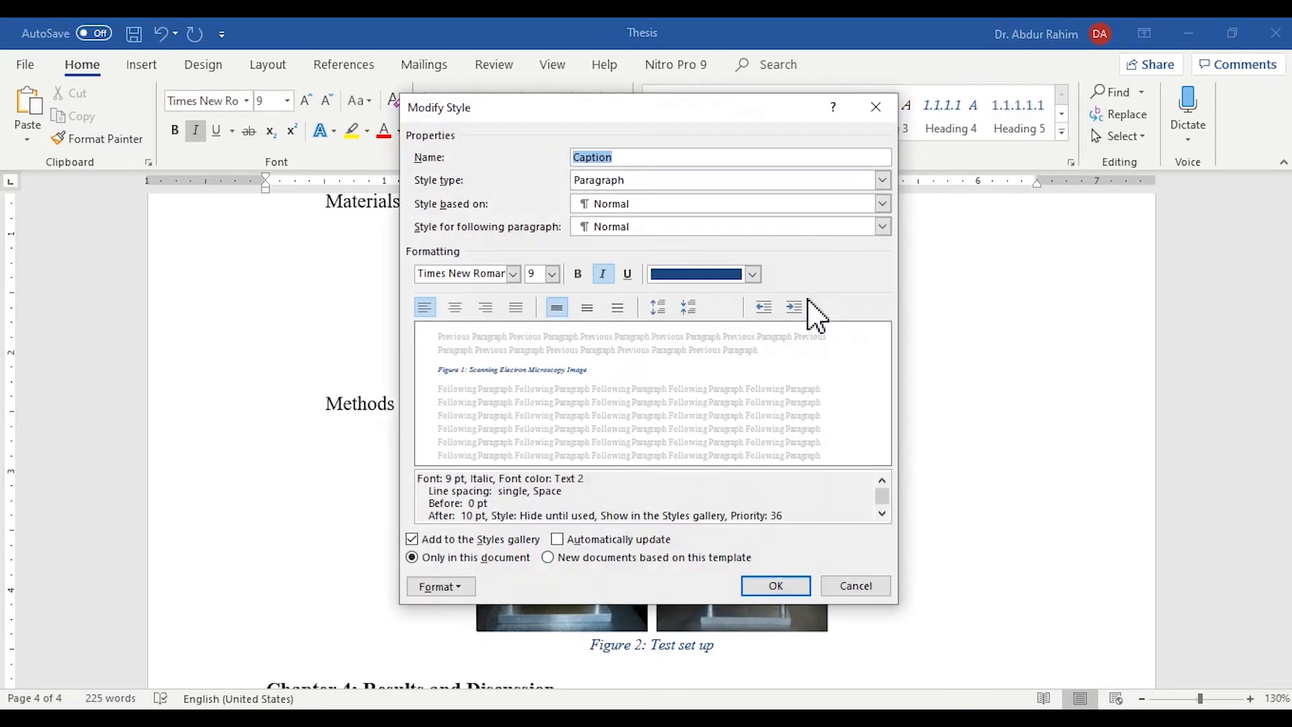
{"action": "left_click", "coordinate": [552, 274]}
{"action": "left_click", "coordinate": [538, 343]}
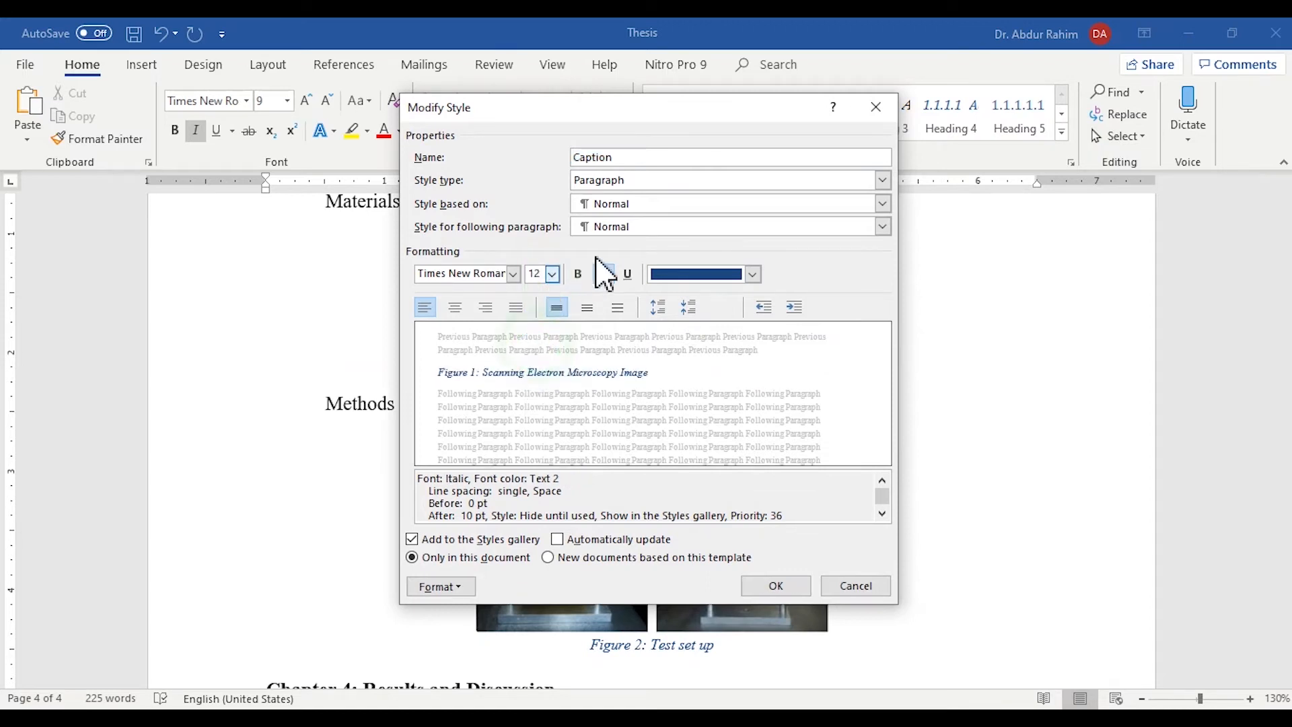
{"action": "left_click", "coordinate": [578, 274]}
{"action": "left_click", "coordinate": [606, 276]}
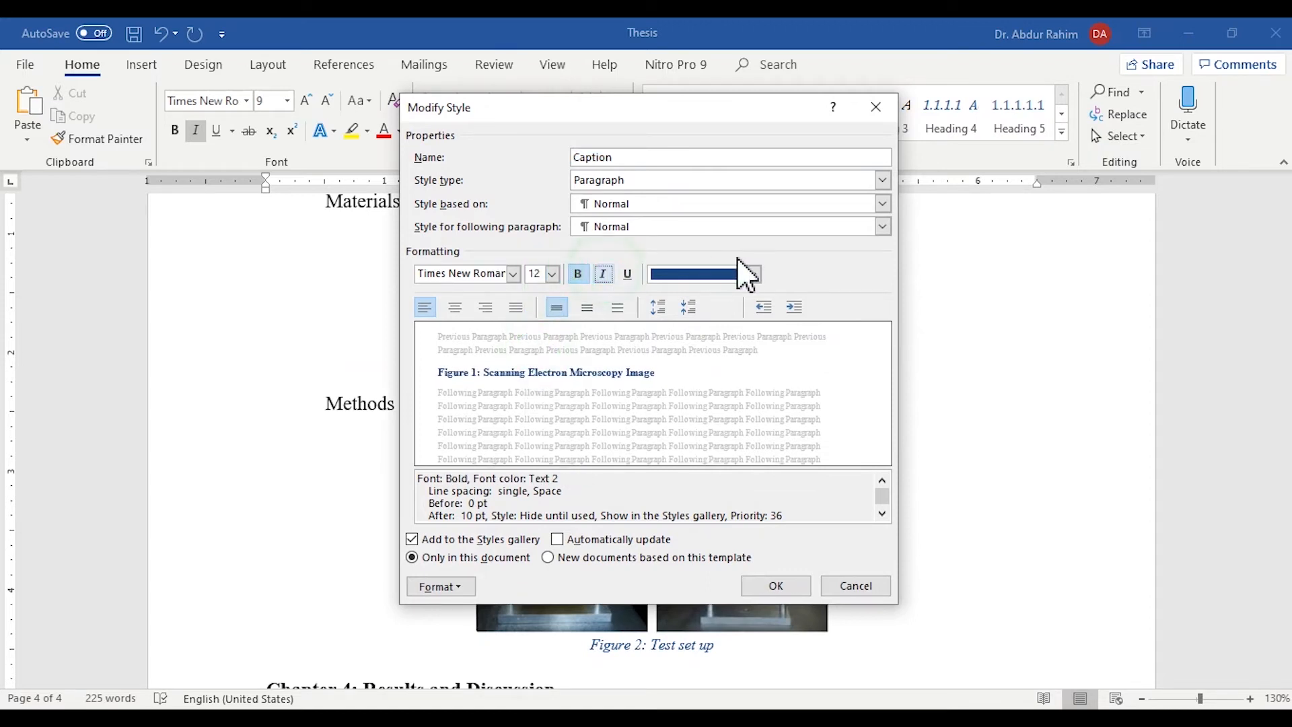
- Set the Caption style's font color to Automatic, centre its alignment, and apply the style changes
{"action": "left_click", "coordinate": [753, 276]}
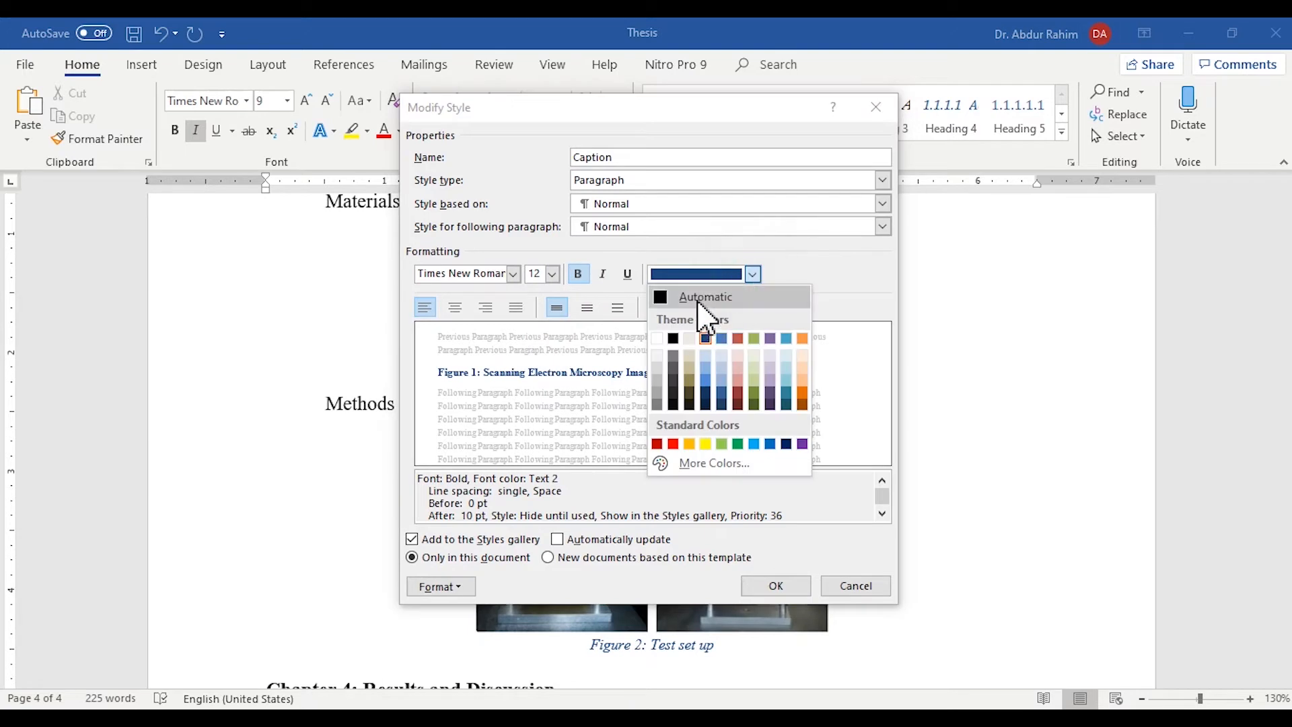
{"action": "left_click", "coordinate": [693, 298]}
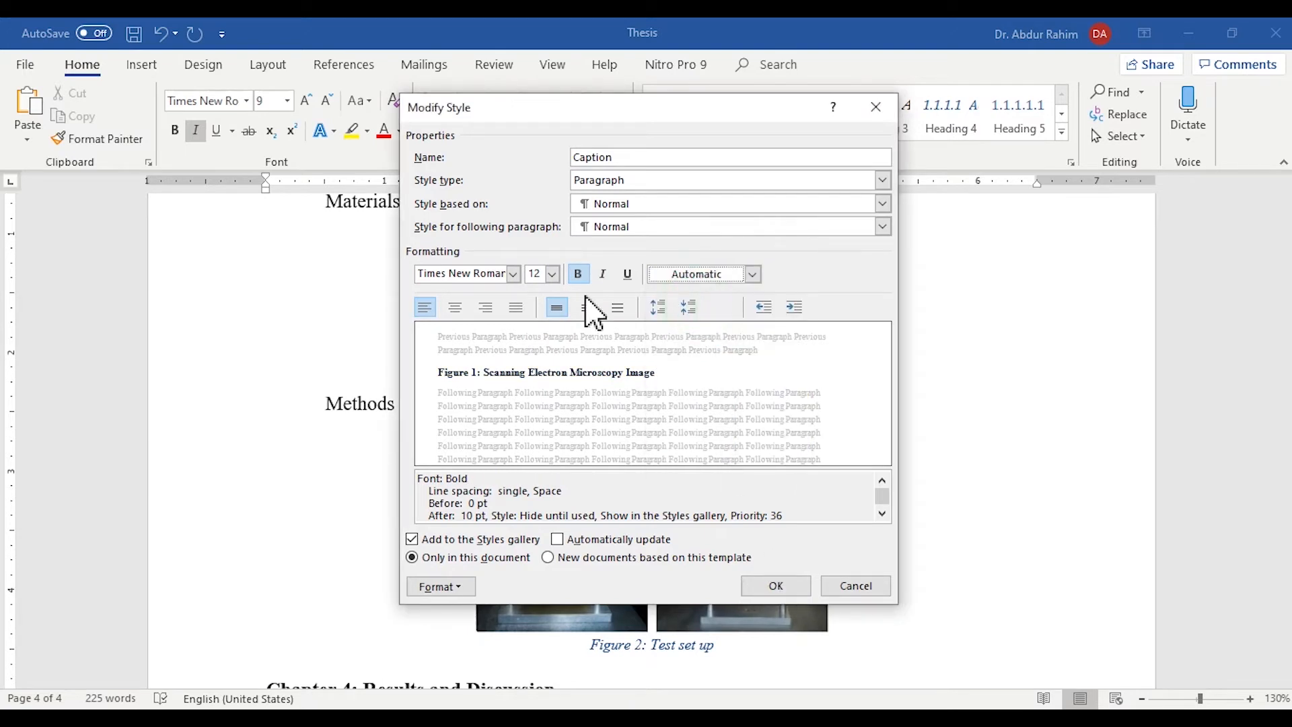
{"action": "left_click", "coordinate": [463, 308]}
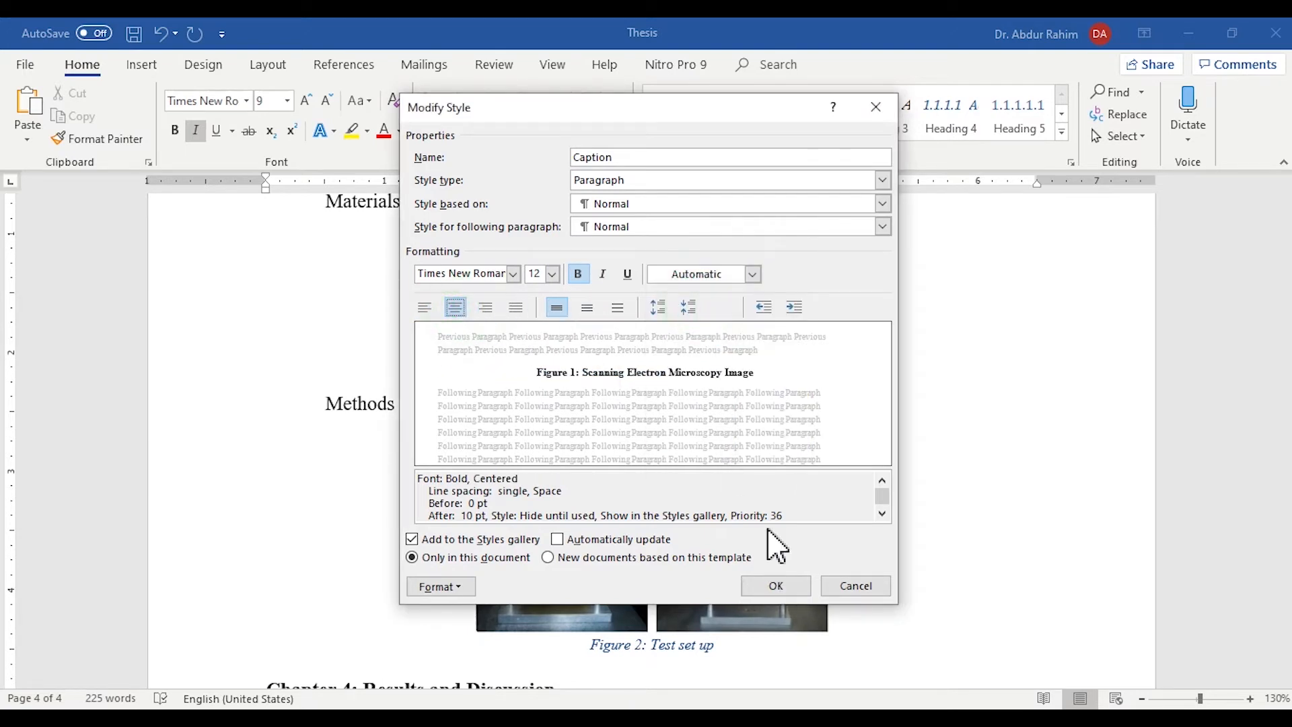
{"action": "left_click", "coordinate": [775, 586]}
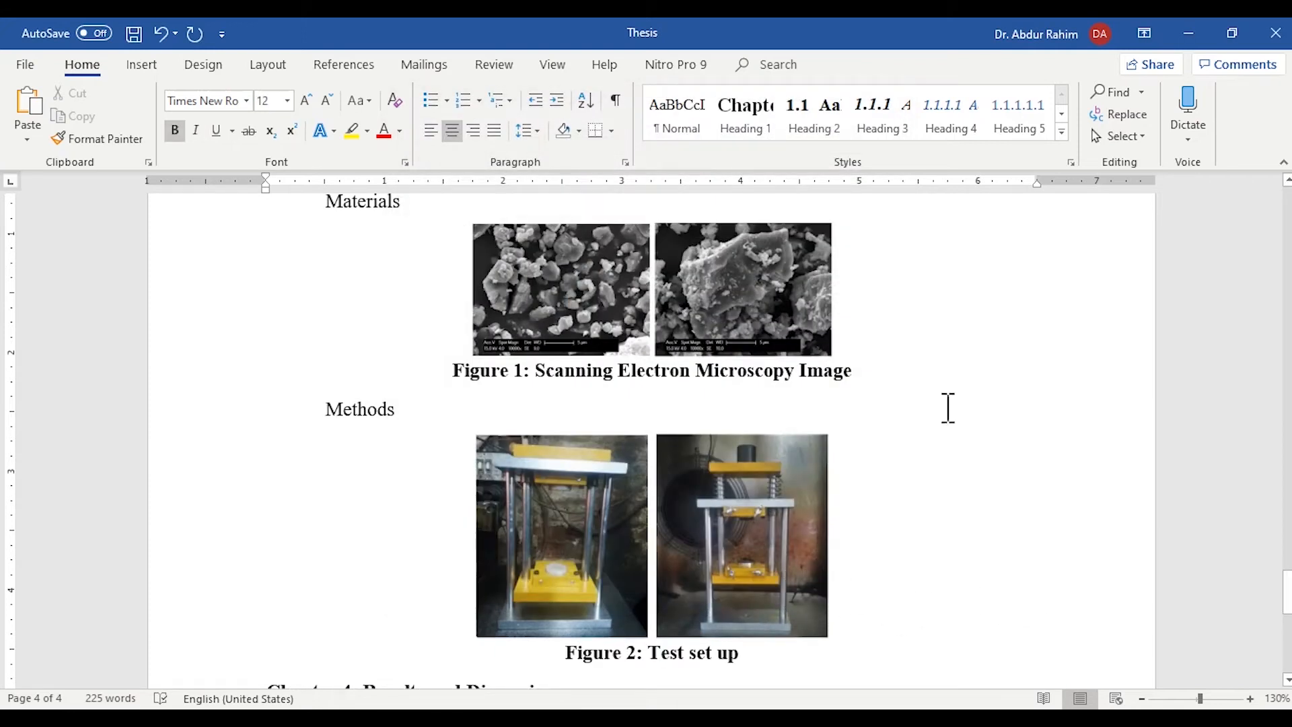
- Insert a table with three columns and four rows on a new line below the Figure 1 caption
{"action": "key", "text": "Return"}
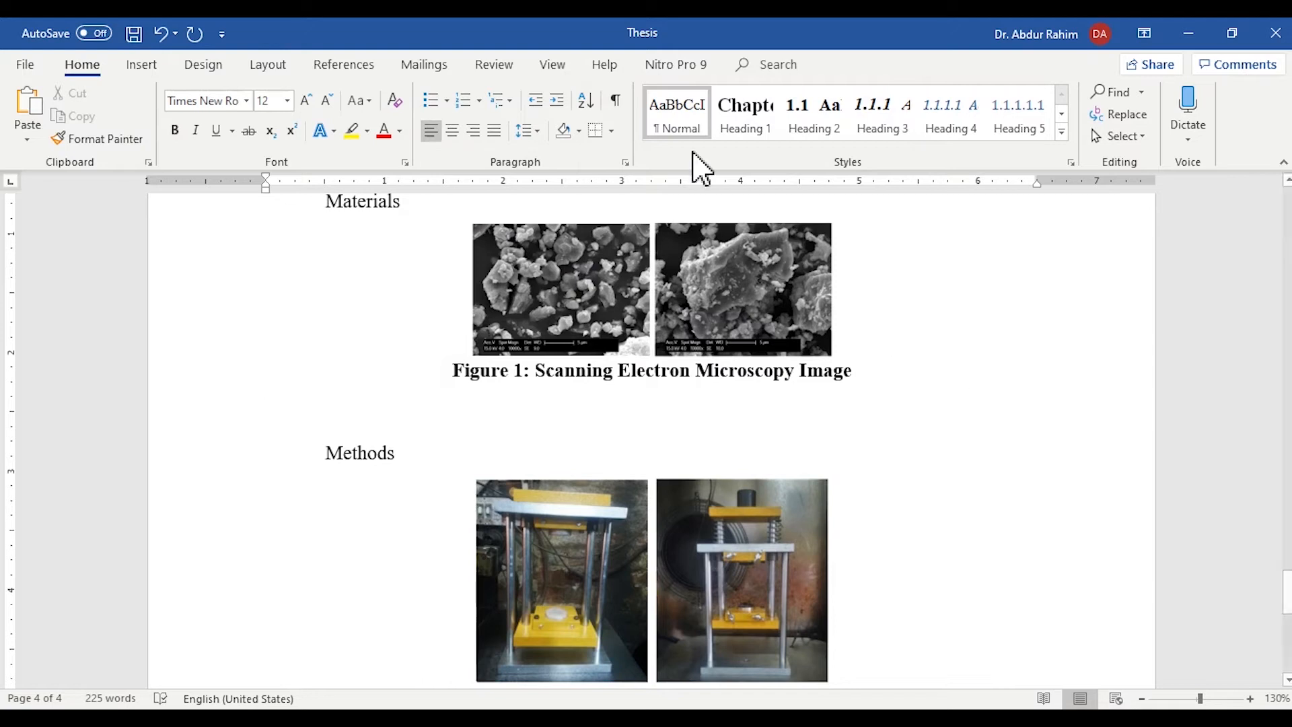
{"action": "left_click", "coordinate": [163, 65]}
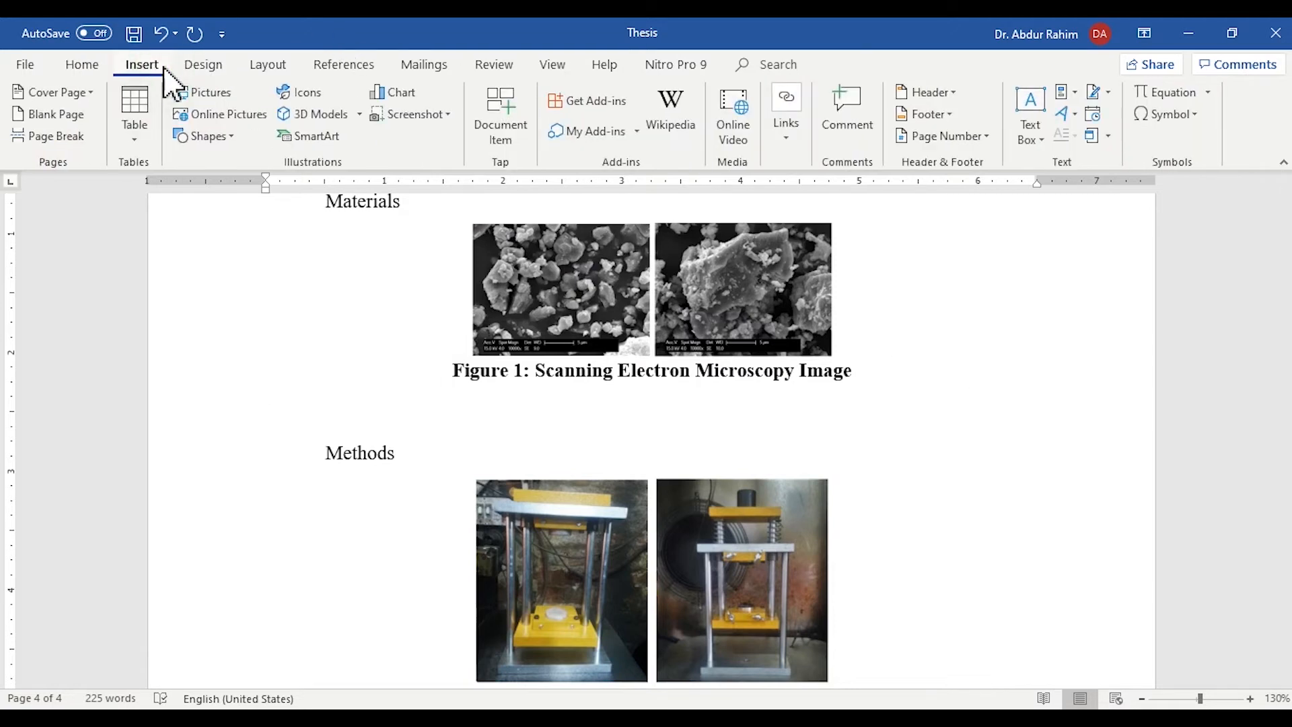
{"action": "left_click", "coordinate": [152, 125]}
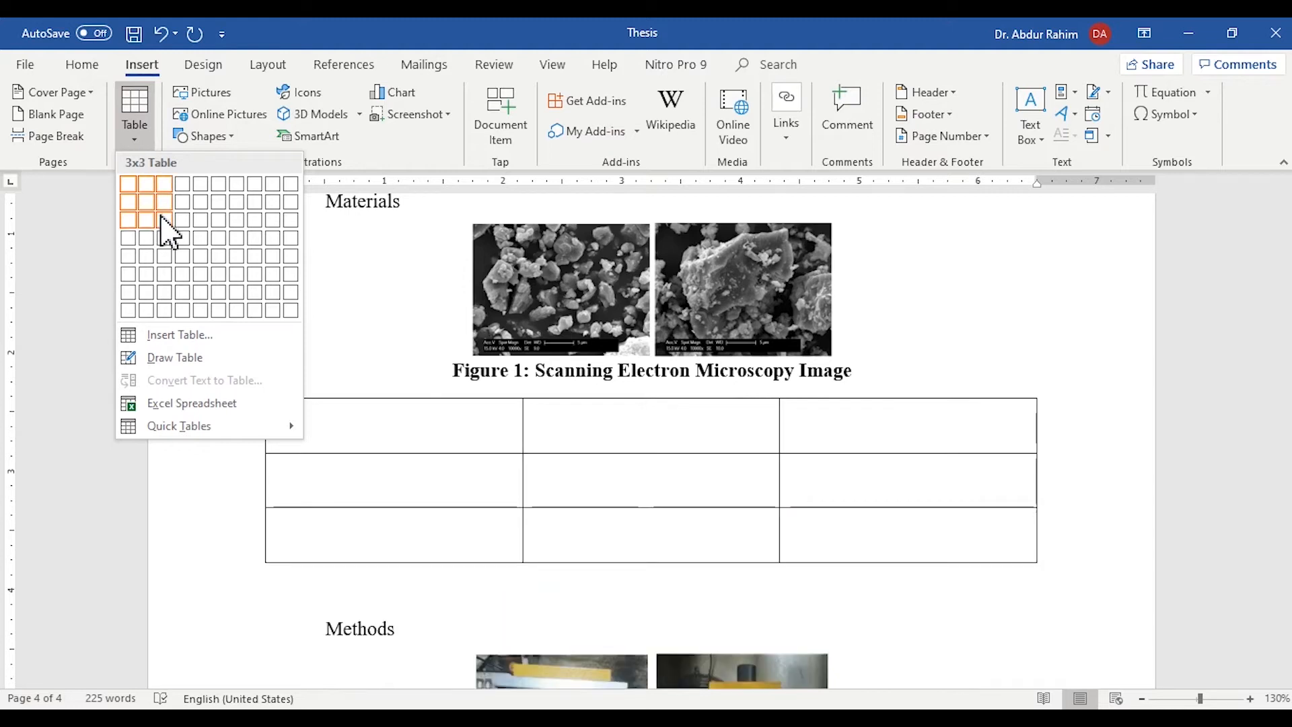
{"action": "left_click", "coordinate": [164, 239]}
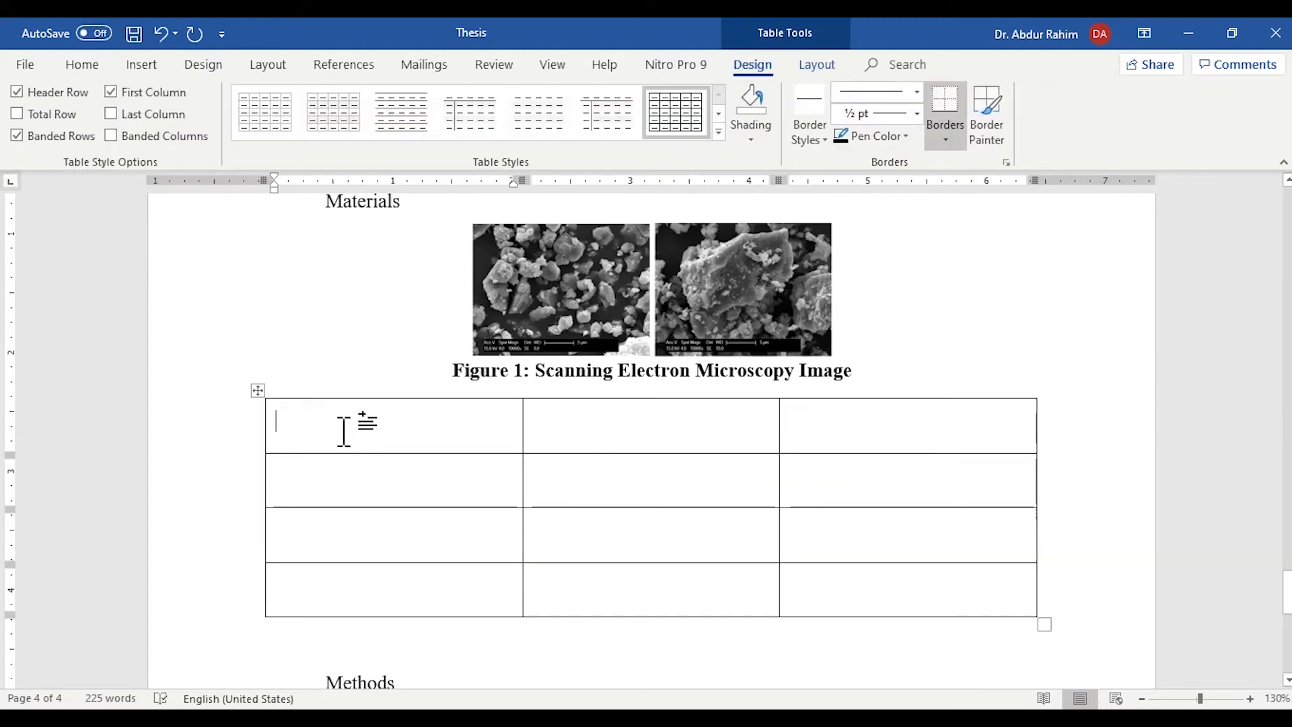
- Fill the table's header row with "Materials", "Filler" and "Mixture"
{"action": "type", "text": "Materials"}
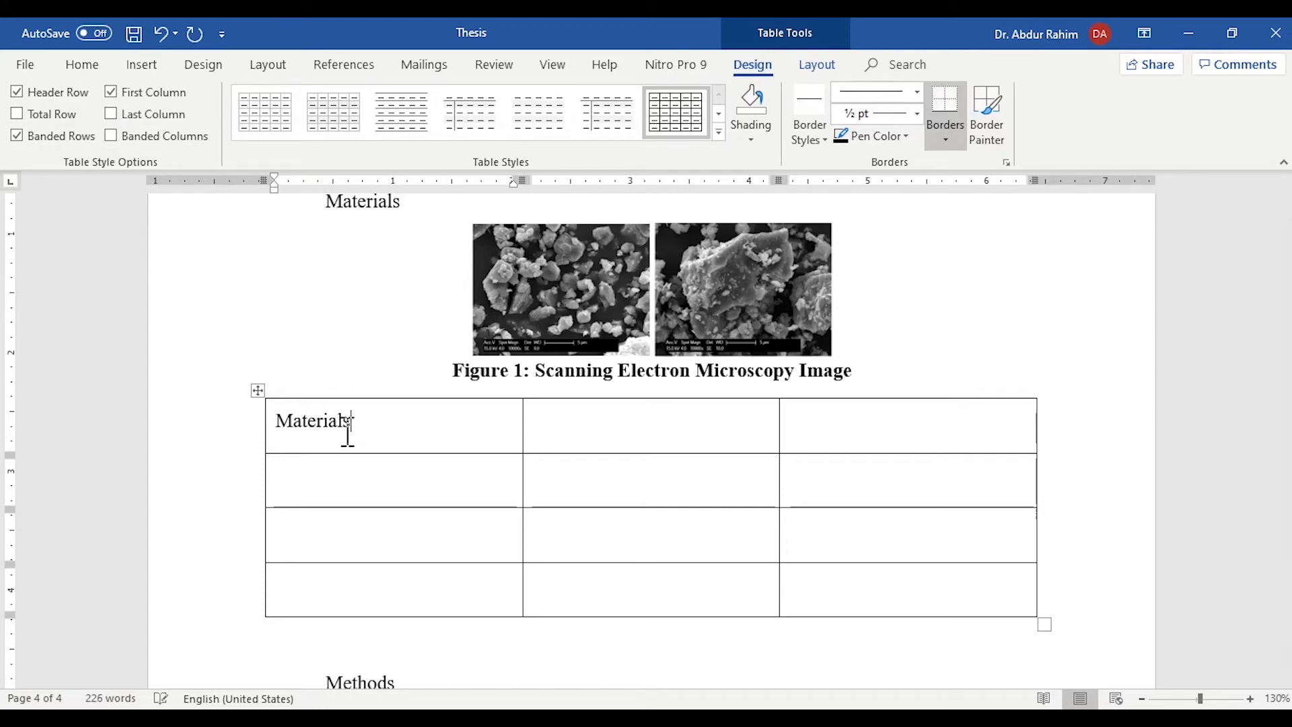
{"action": "key", "text": "Tab"}
{"action": "type", "text": "Filler"}
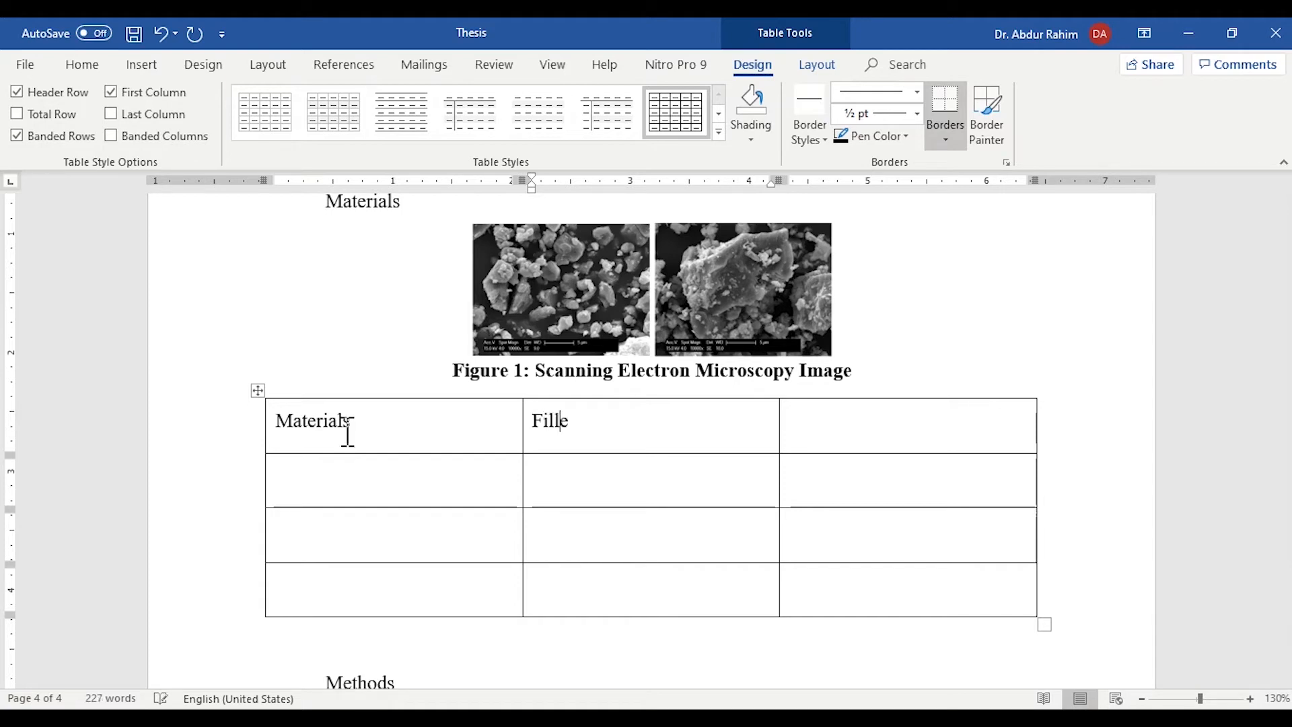
{"action": "key", "text": "Tab"}
{"action": "type", "text": "Mixt"}
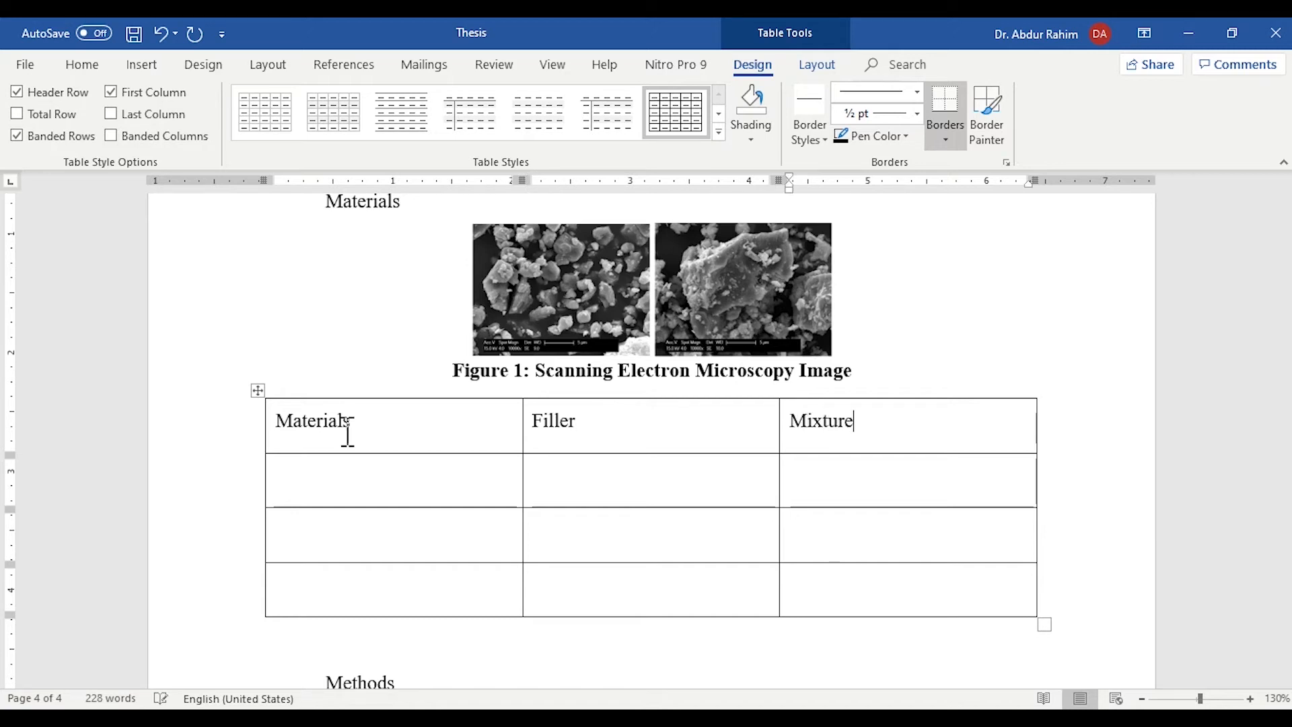
- Caption the table as "Table 1" above it, excluding the chapter number, and add a blank line between this caption and Figure 1's caption
{"action": "left_click", "coordinate": [257, 390]}
{"action": "right_click", "coordinate": [258, 391]}
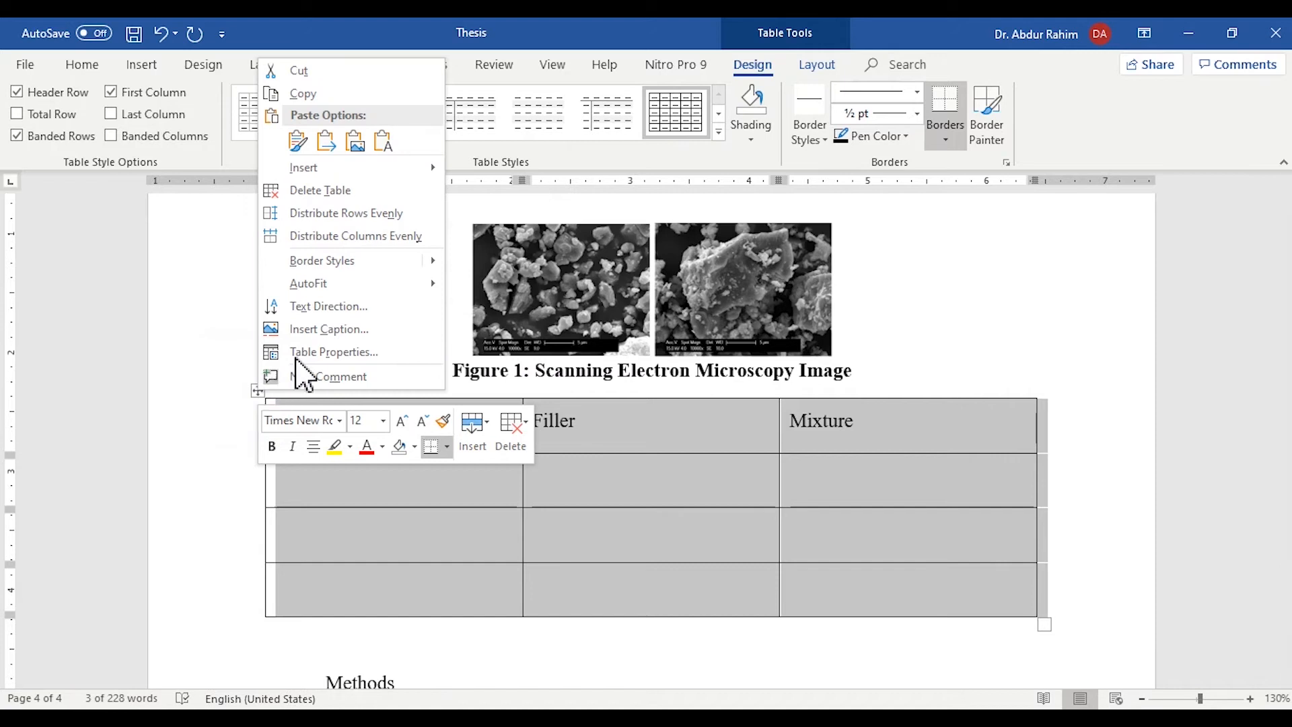
{"action": "left_click", "coordinate": [392, 334]}
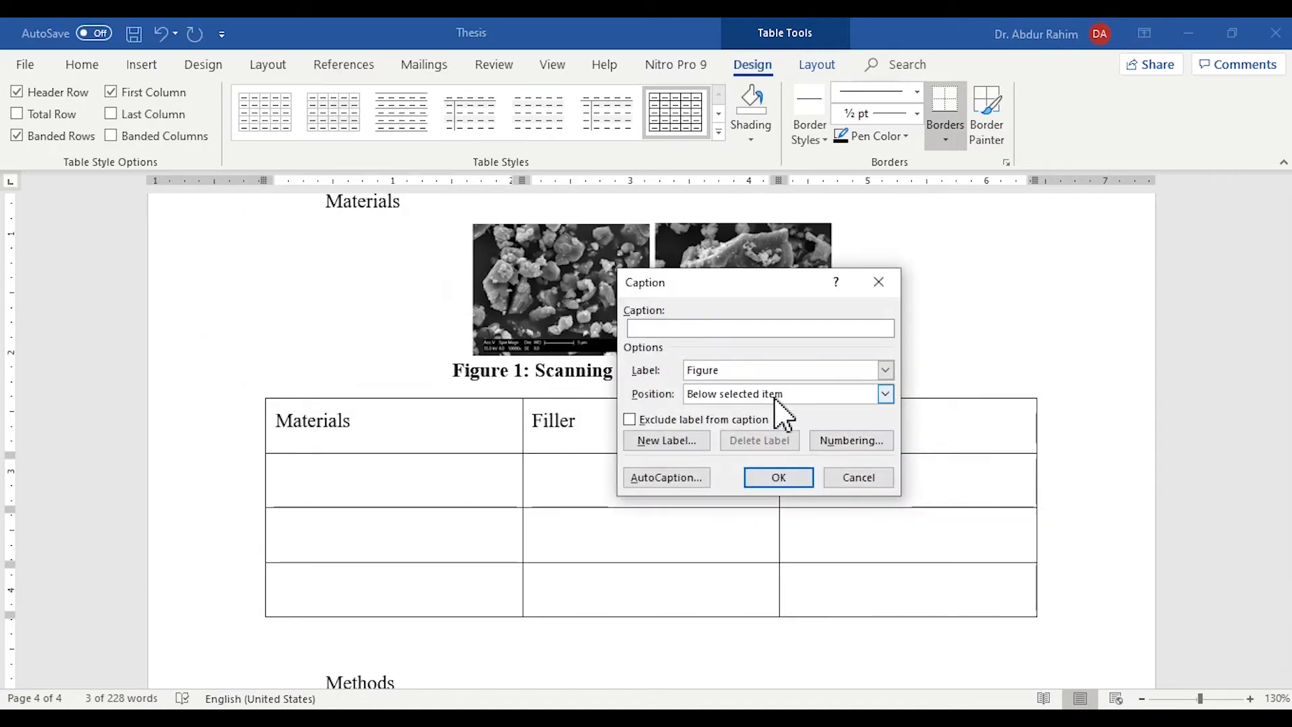
{"action": "left_click", "coordinate": [816, 372]}
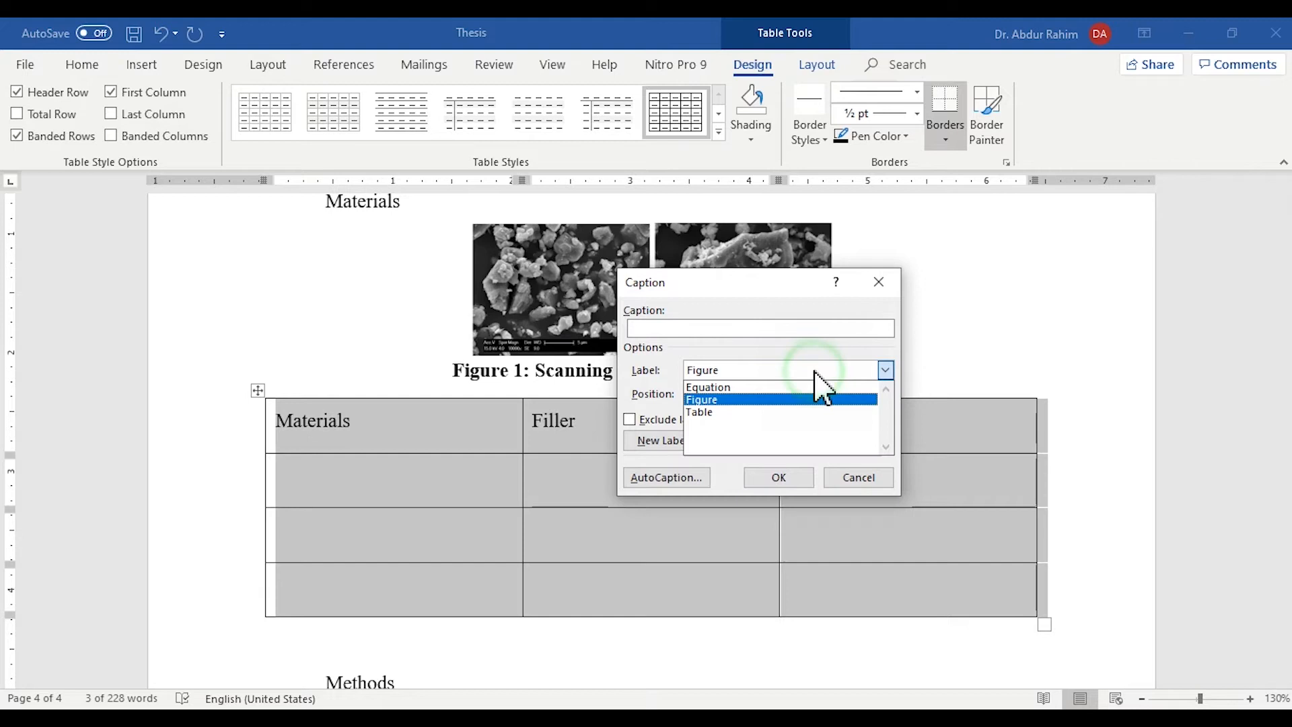
{"action": "left_click", "coordinate": [800, 412]}
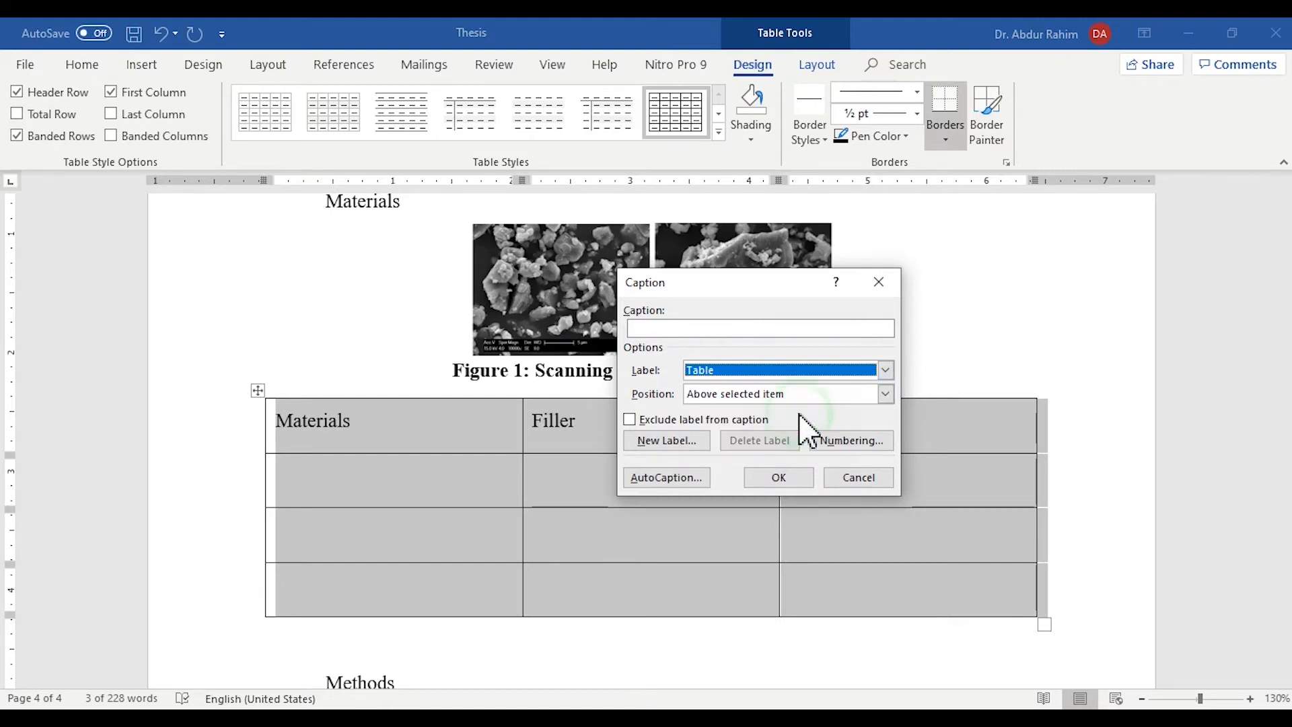
{"action": "left_click", "coordinate": [880, 444]}
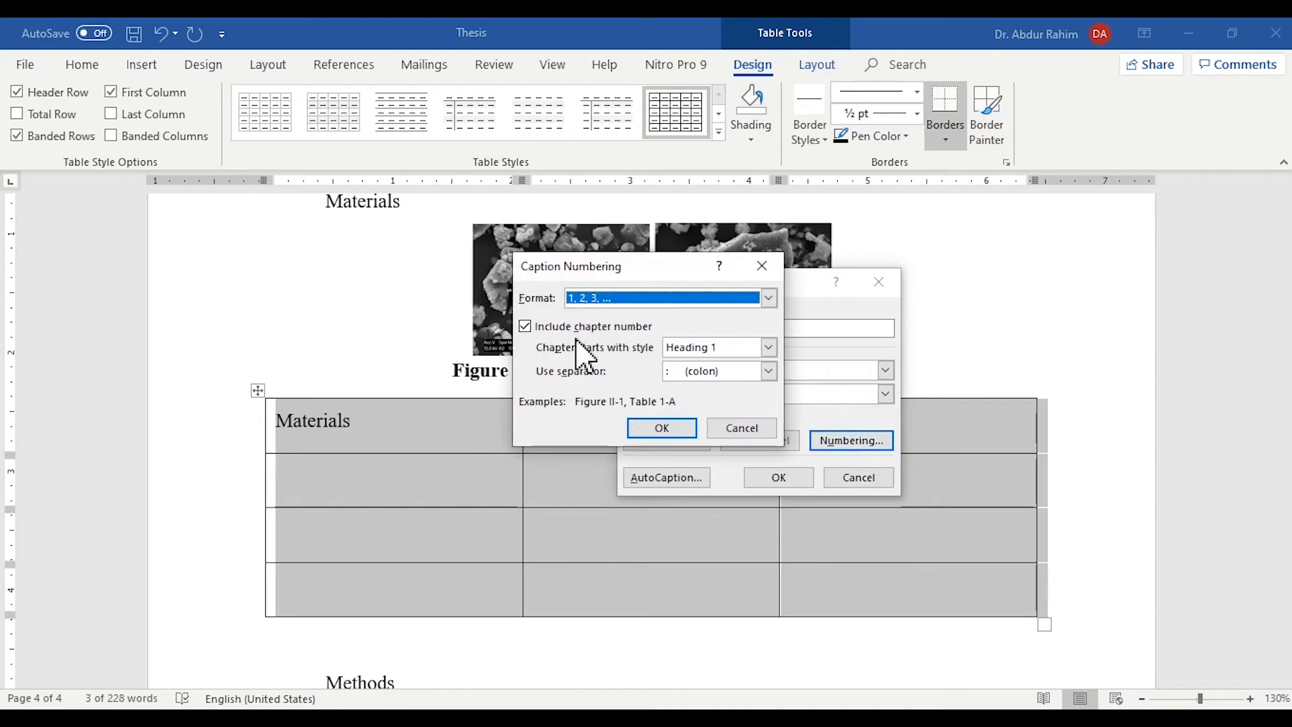
{"action": "left_click", "coordinate": [586, 327]}
{"action": "left_click", "coordinate": [688, 428]}
{"action": "left_click", "coordinate": [803, 487]}
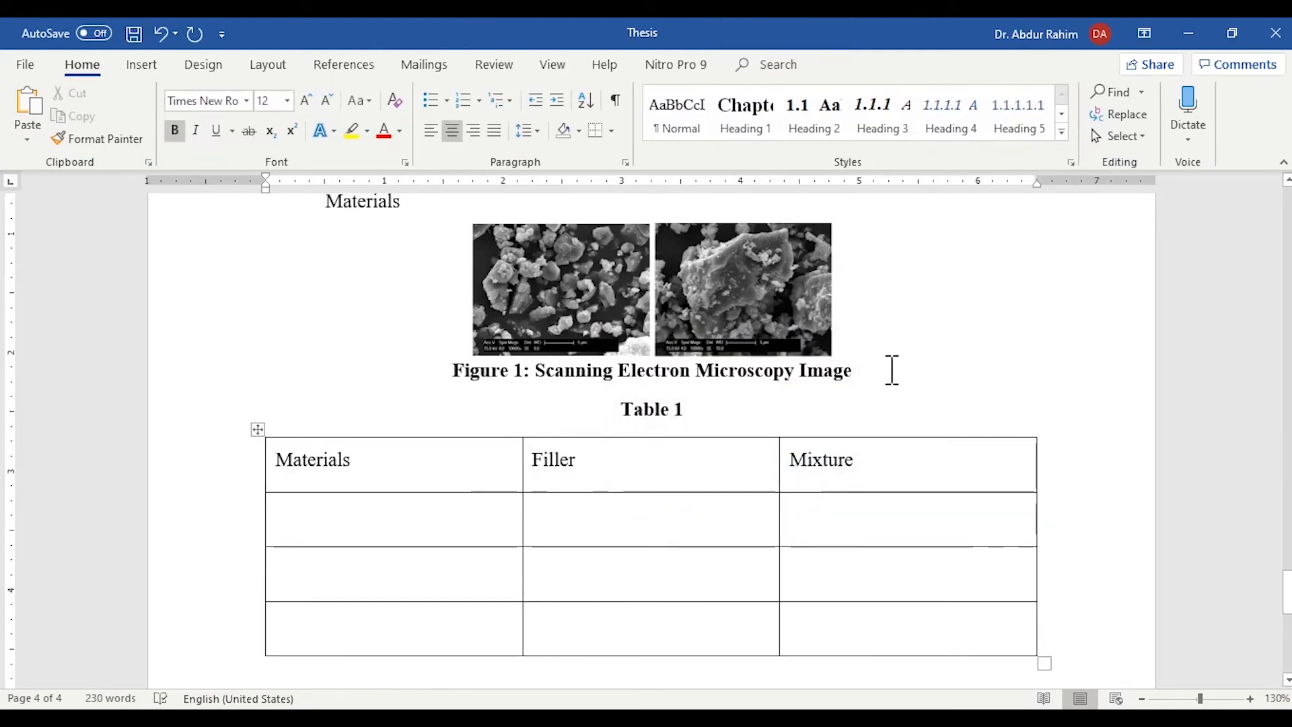
{"action": "left_click", "coordinate": [891, 370]}
{"action": "key", "text": "Return"}
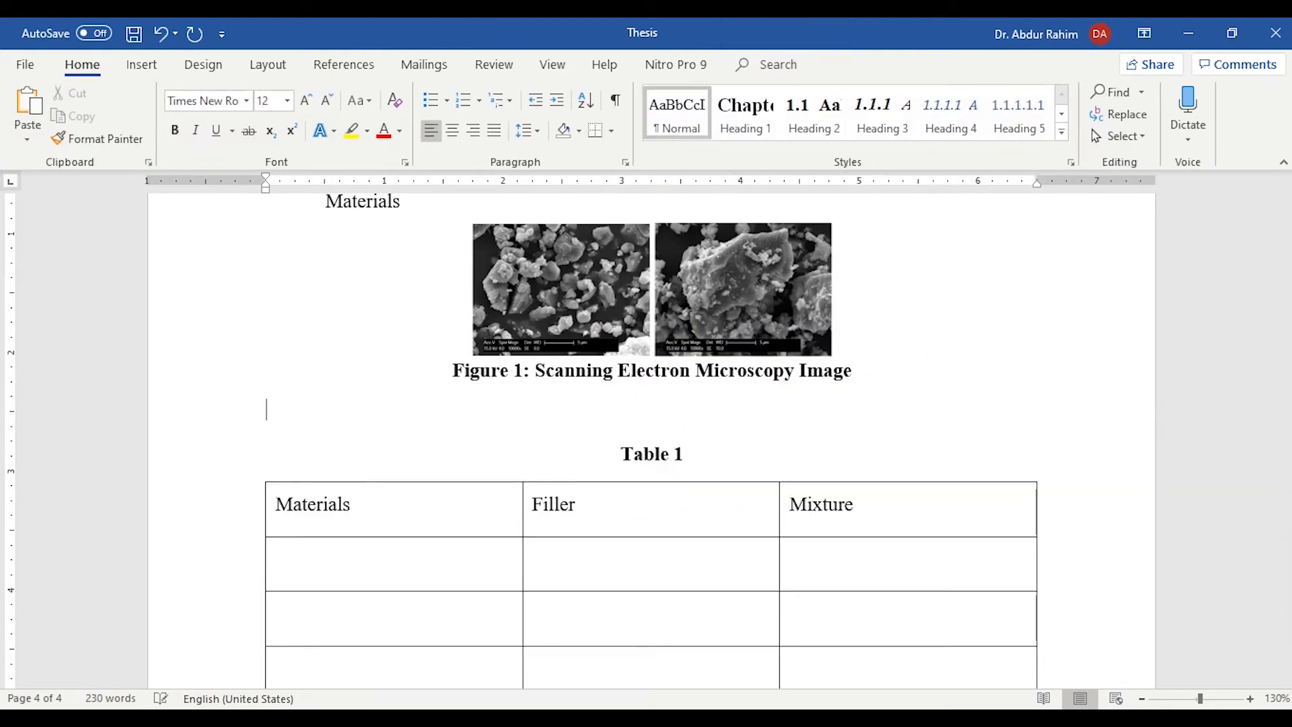
- Apply the Plain Table 2 style to the whole materials table
{"action": "left_click_drag", "start_coordinate": [1287, 514], "coordinate": [1287, 532]}
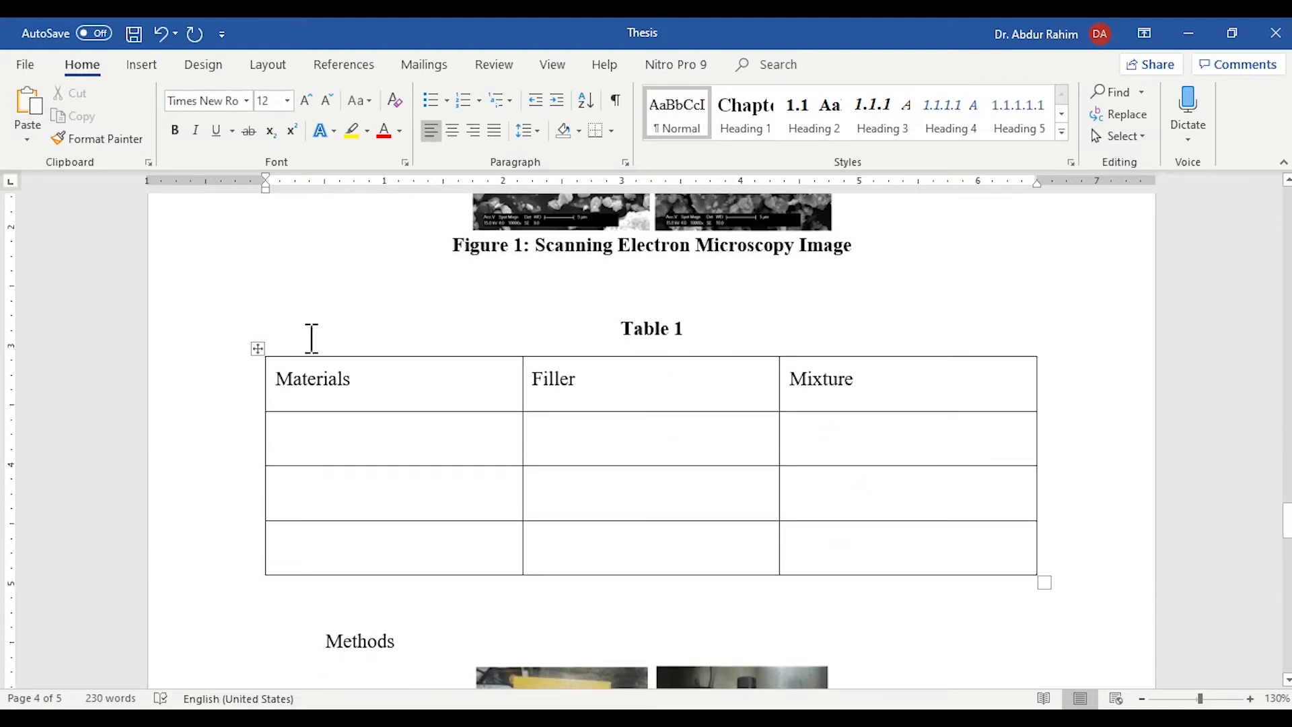
{"action": "left_click", "coordinate": [257, 349]}
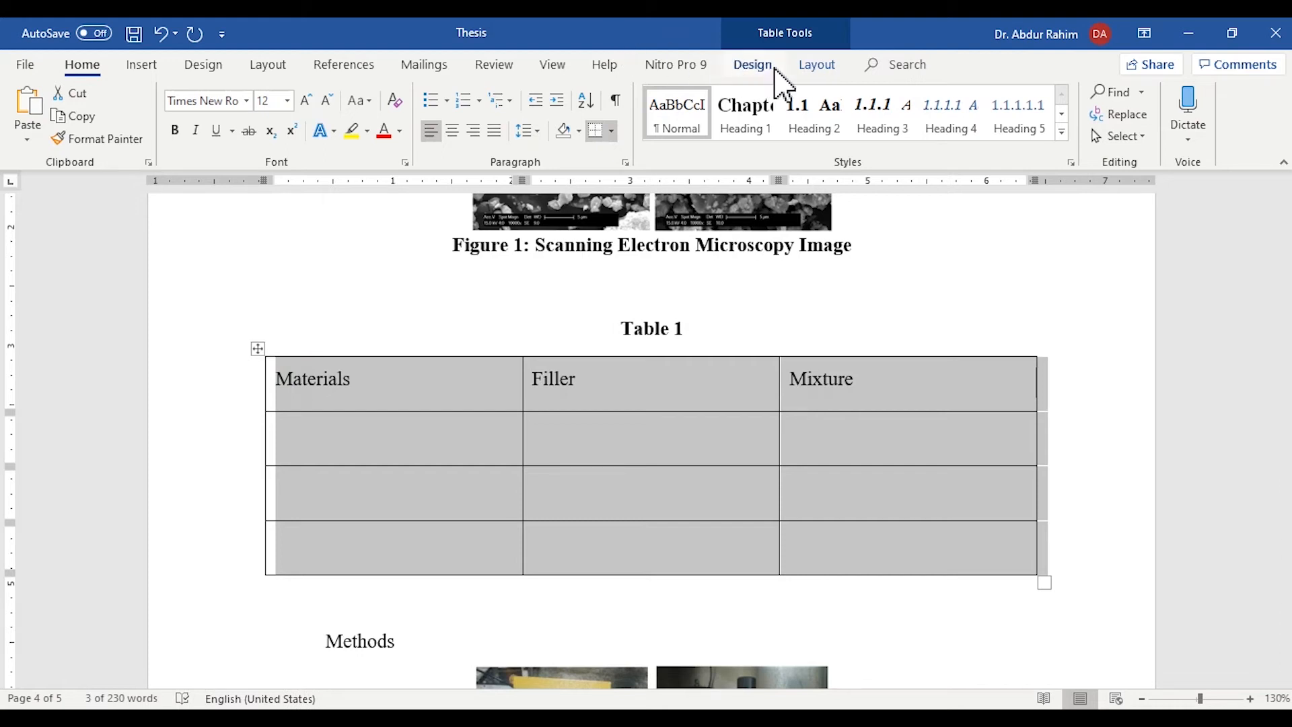
{"action": "left_click", "coordinate": [754, 66]}
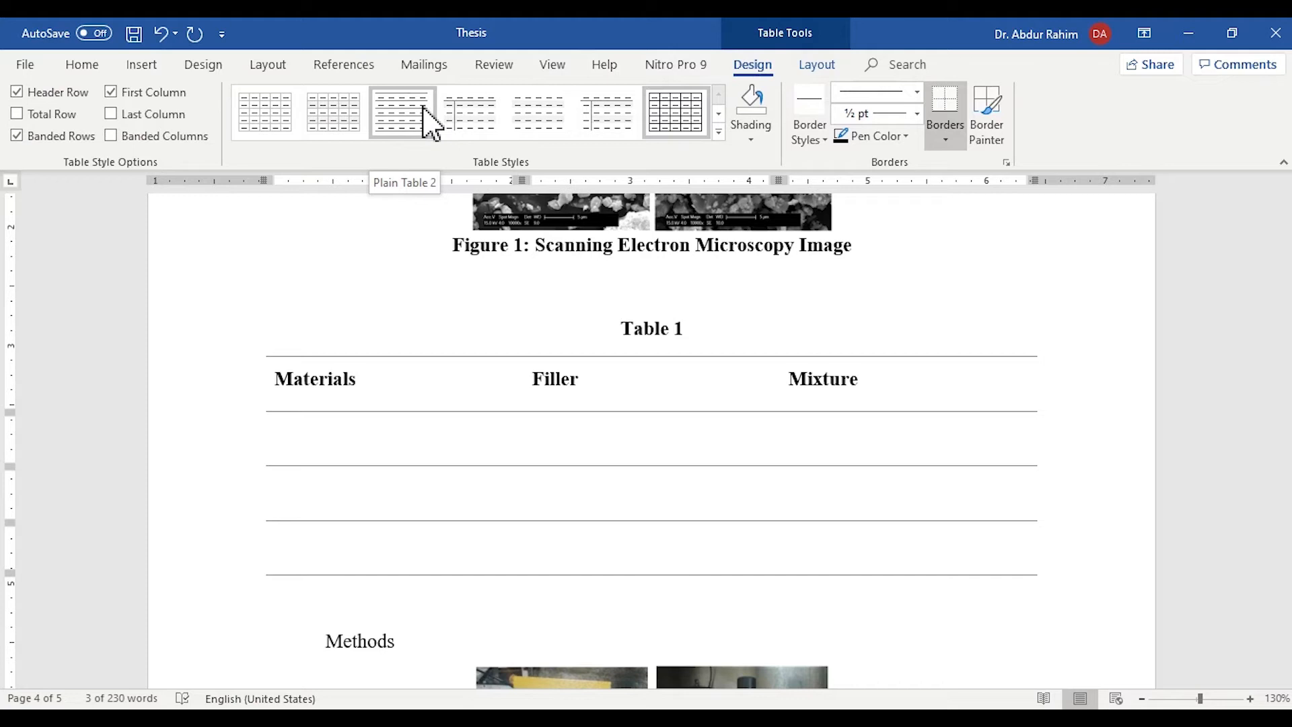
{"action": "left_click", "coordinate": [422, 108]}
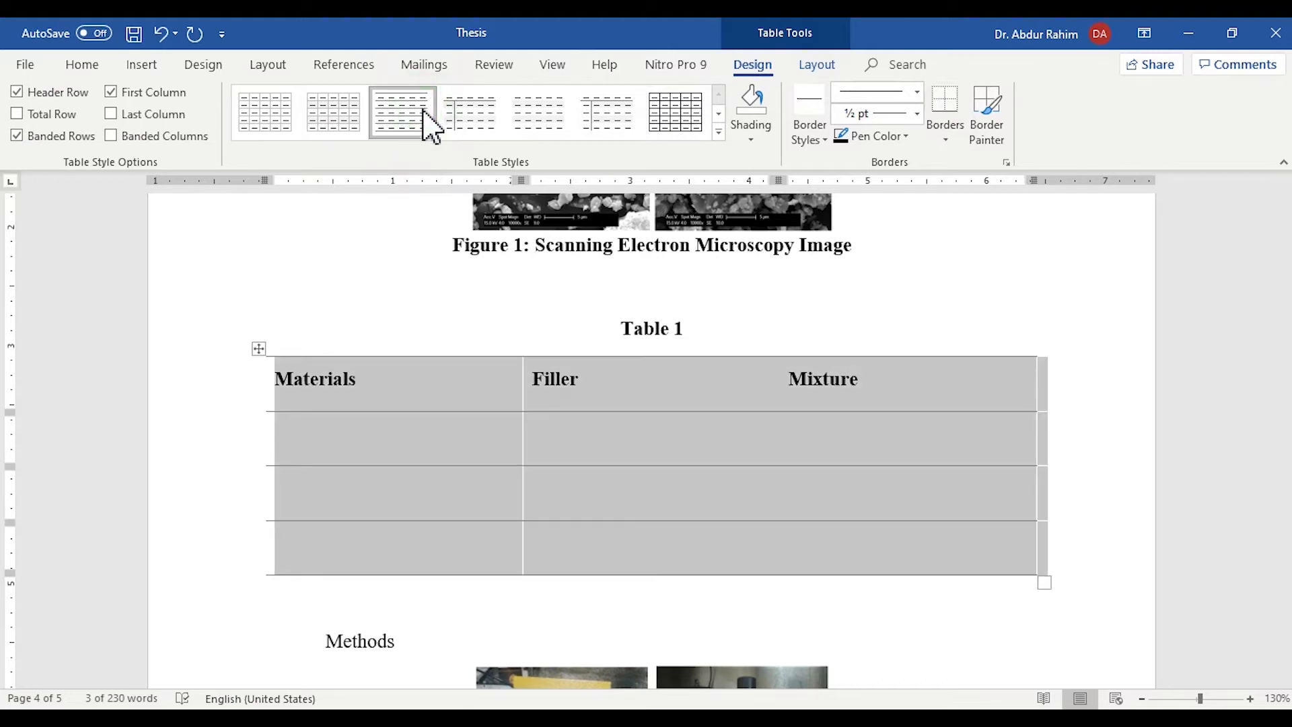
{"action": "left_click", "coordinate": [462, 254]}
{"action": "left_click", "coordinate": [493, 321]}
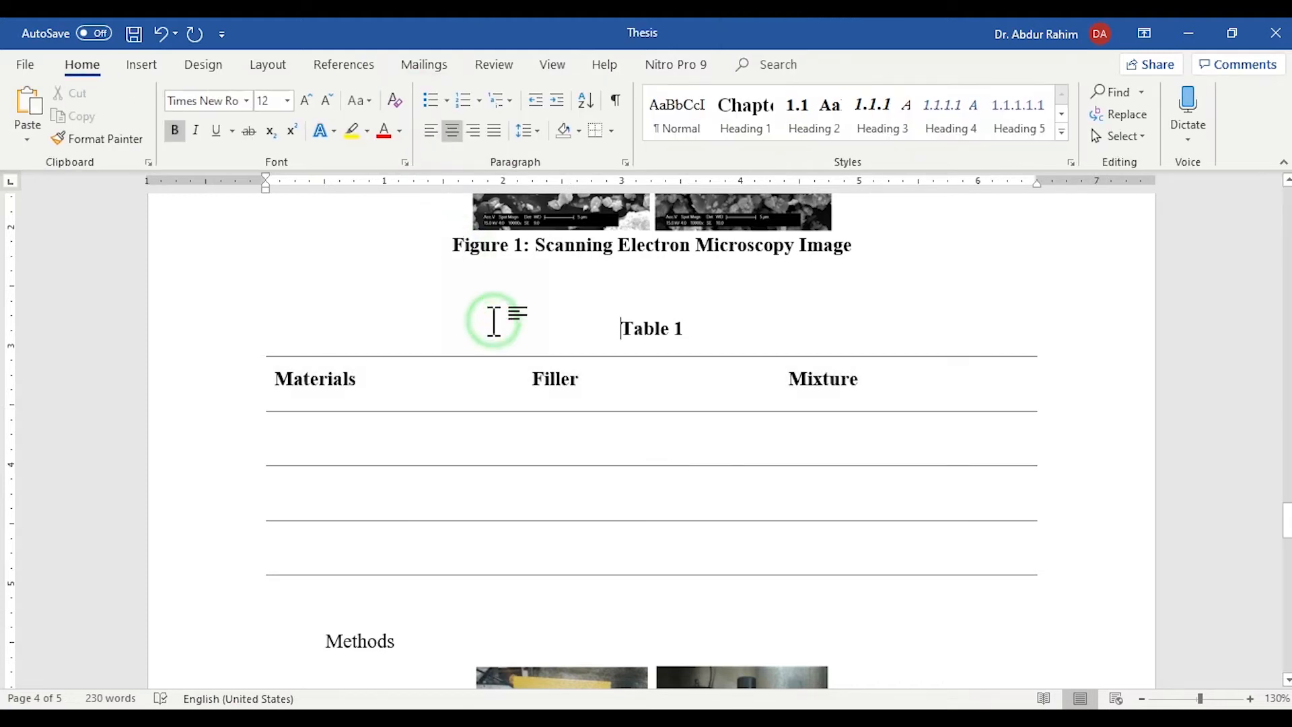
- Examine the border settings in the Plain Table 1 style for the materials table, leaving them unchanged
{"action": "left_click_drag", "start_coordinate": [1130, 467], "coordinate": [558, 384]}
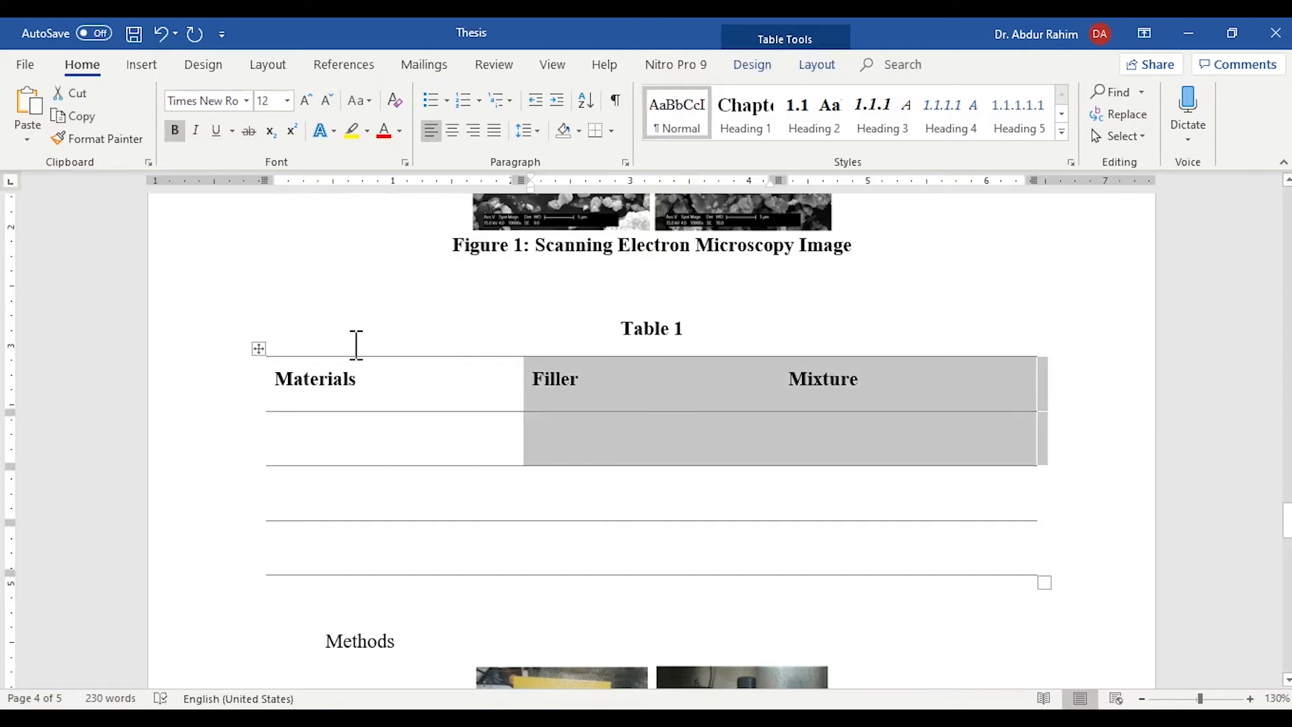
{"action": "left_click", "coordinate": [256, 349]}
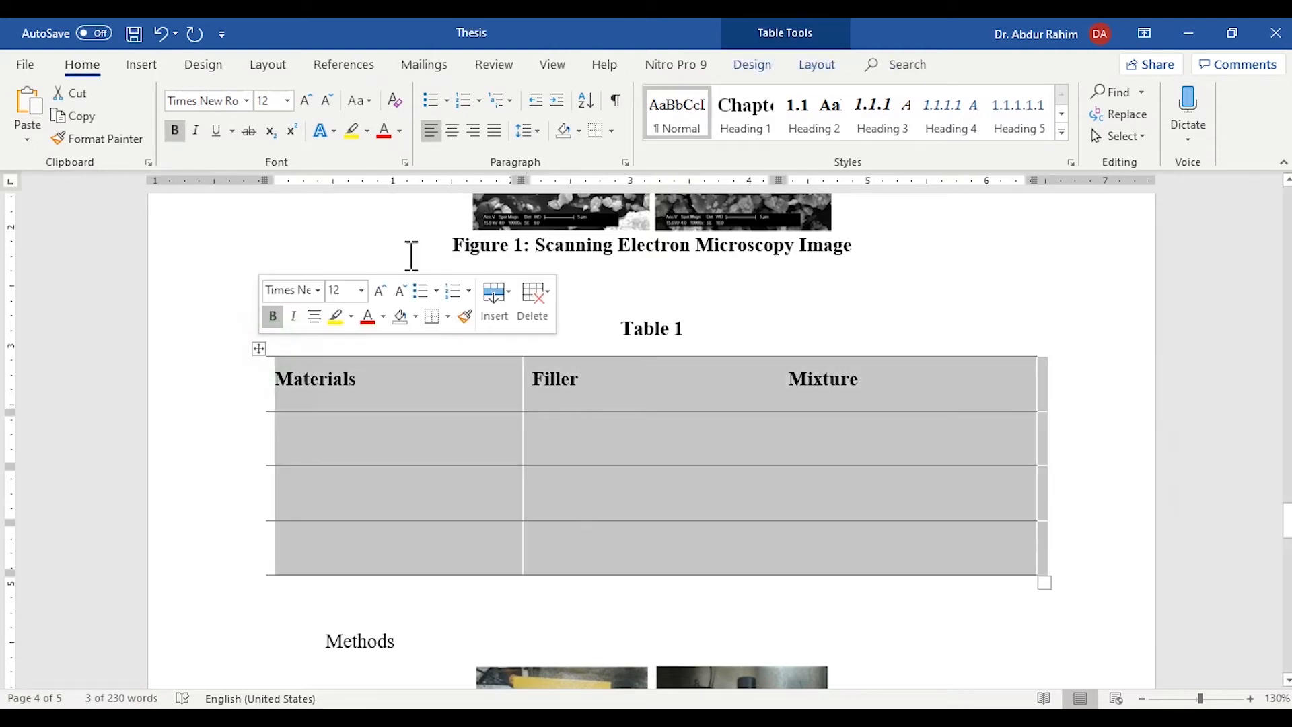
{"action": "left_click", "coordinate": [774, 67]}
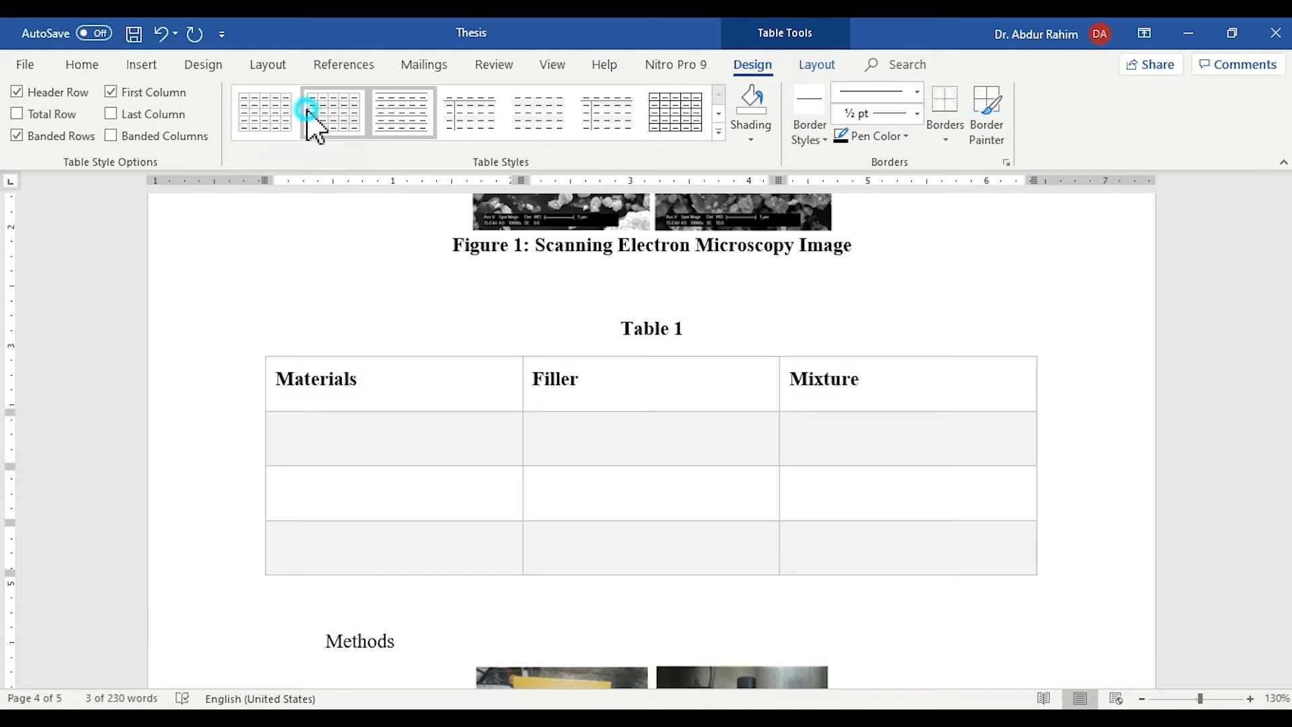
{"action": "right_click", "coordinate": [311, 120]}
{"action": "left_click", "coordinate": [503, 199]}
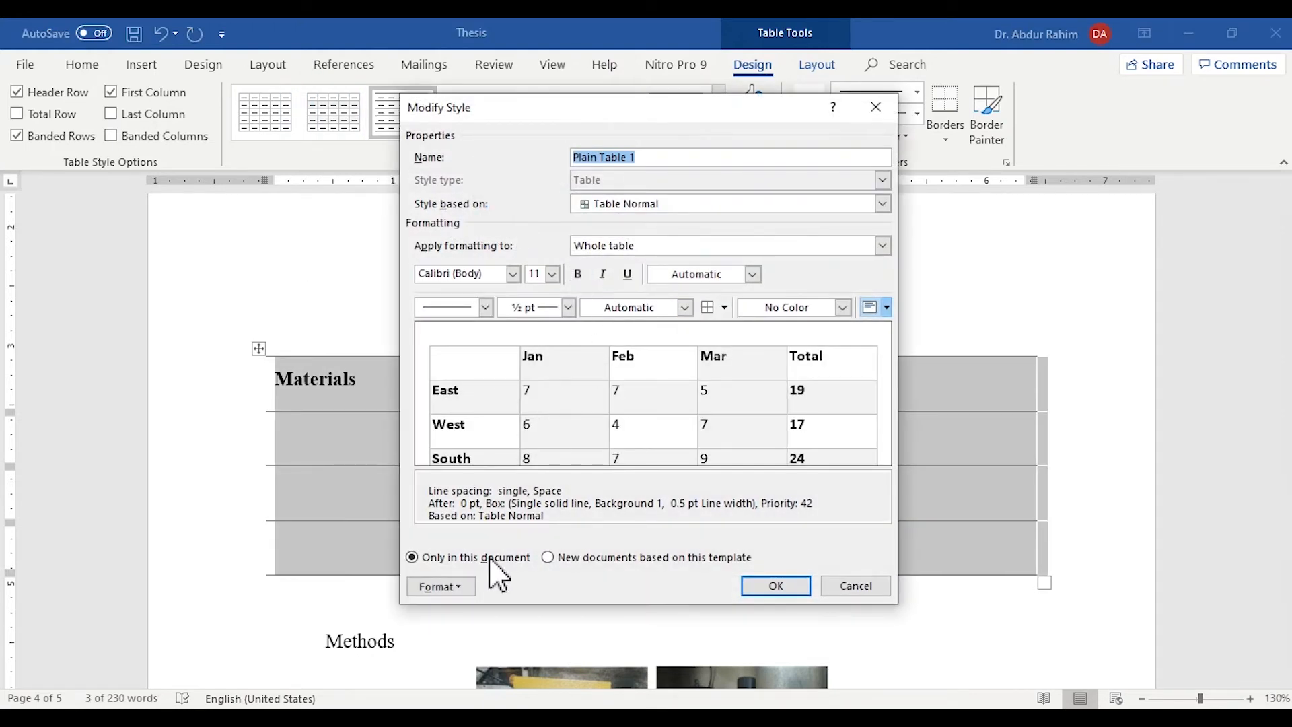
{"action": "left_click", "coordinate": [470, 590]}
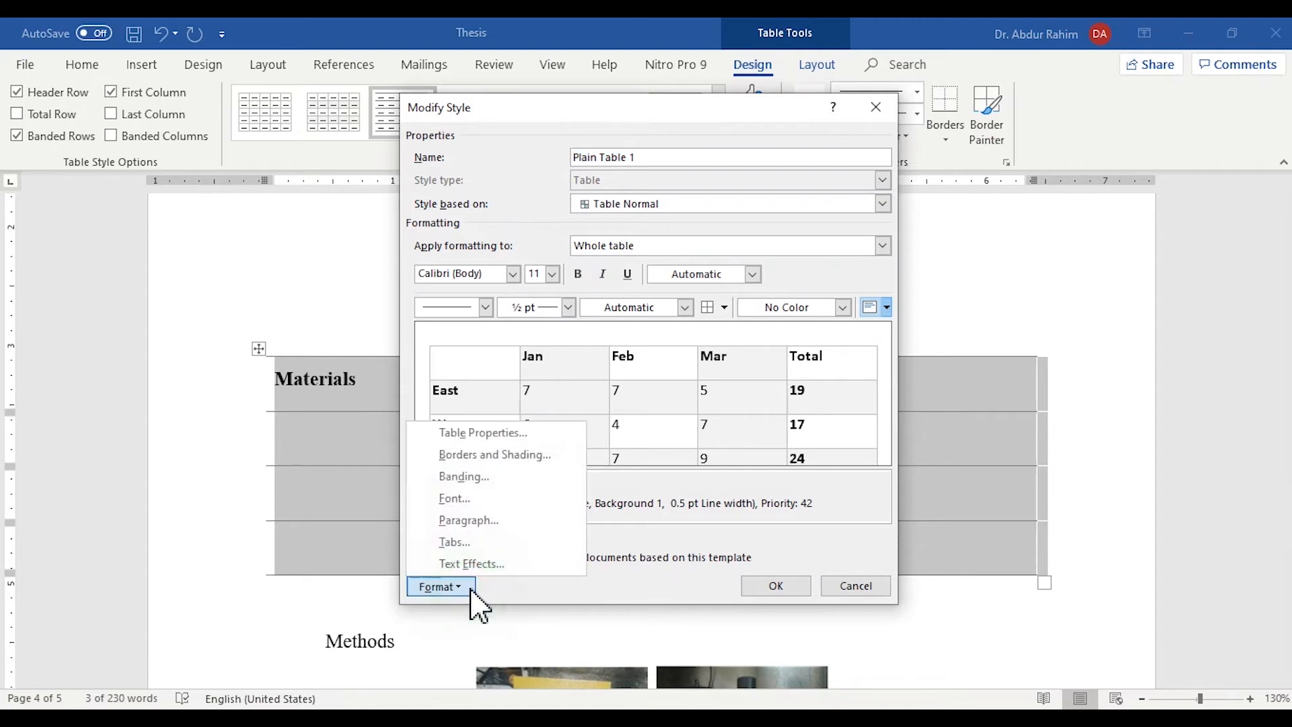
{"action": "left_click", "coordinate": [563, 455]}
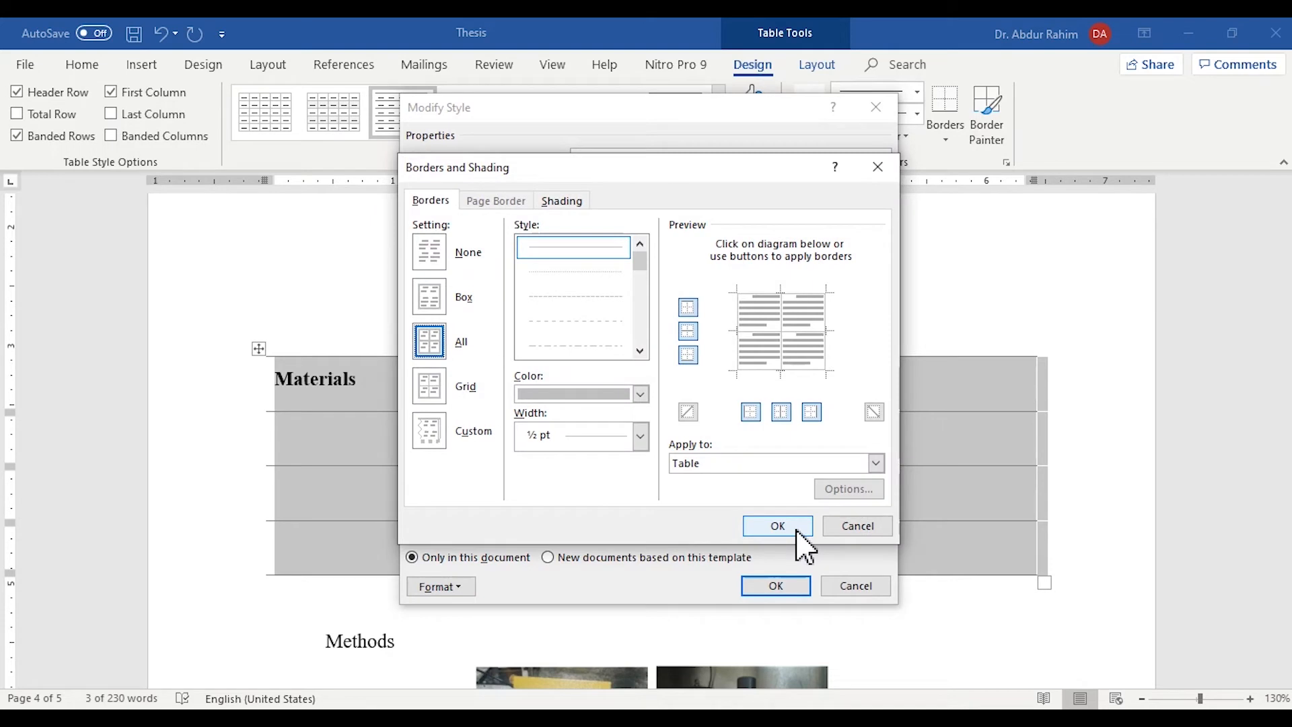
{"action": "left_click", "coordinate": [857, 526]}
{"action": "left_click", "coordinate": [858, 587]}
{"action": "left_click", "coordinate": [841, 536]}
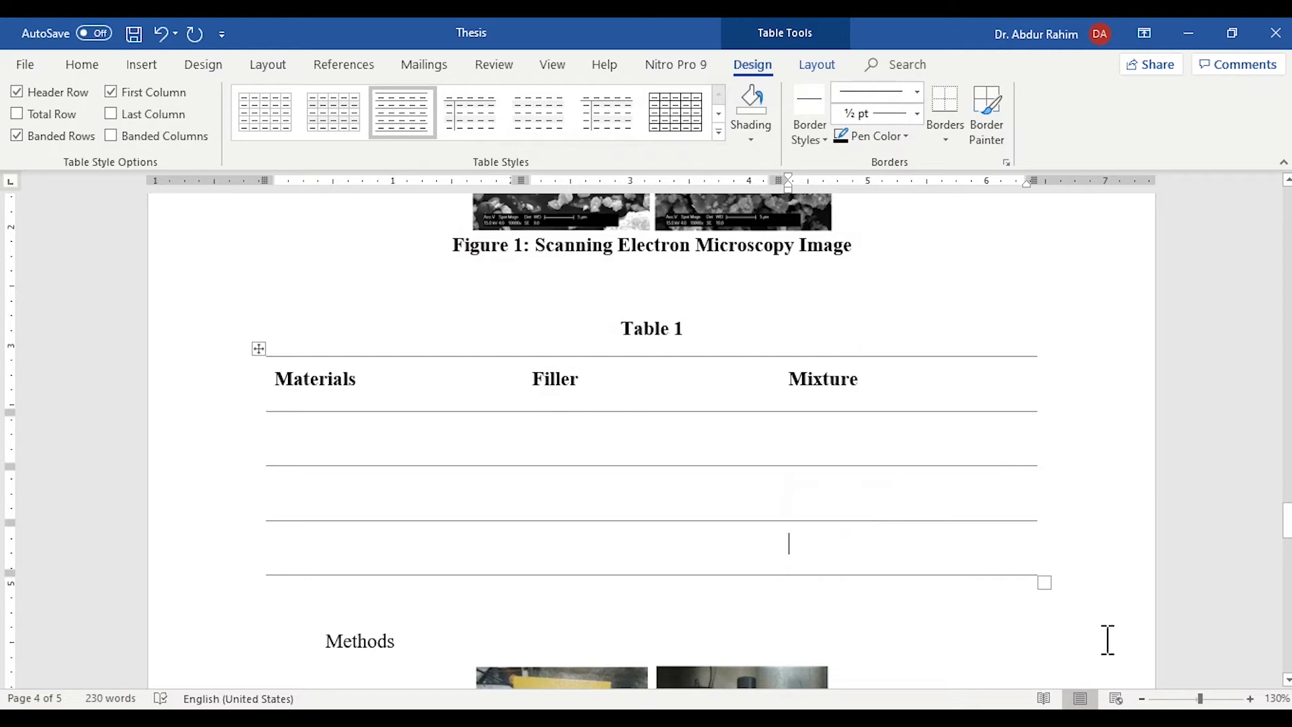
- Save the thesis and apply the Heading 2 style to the "Materials" and "Methods" subheadings in Chapter 3
{"action": "key", "text": "ctrl+s"}
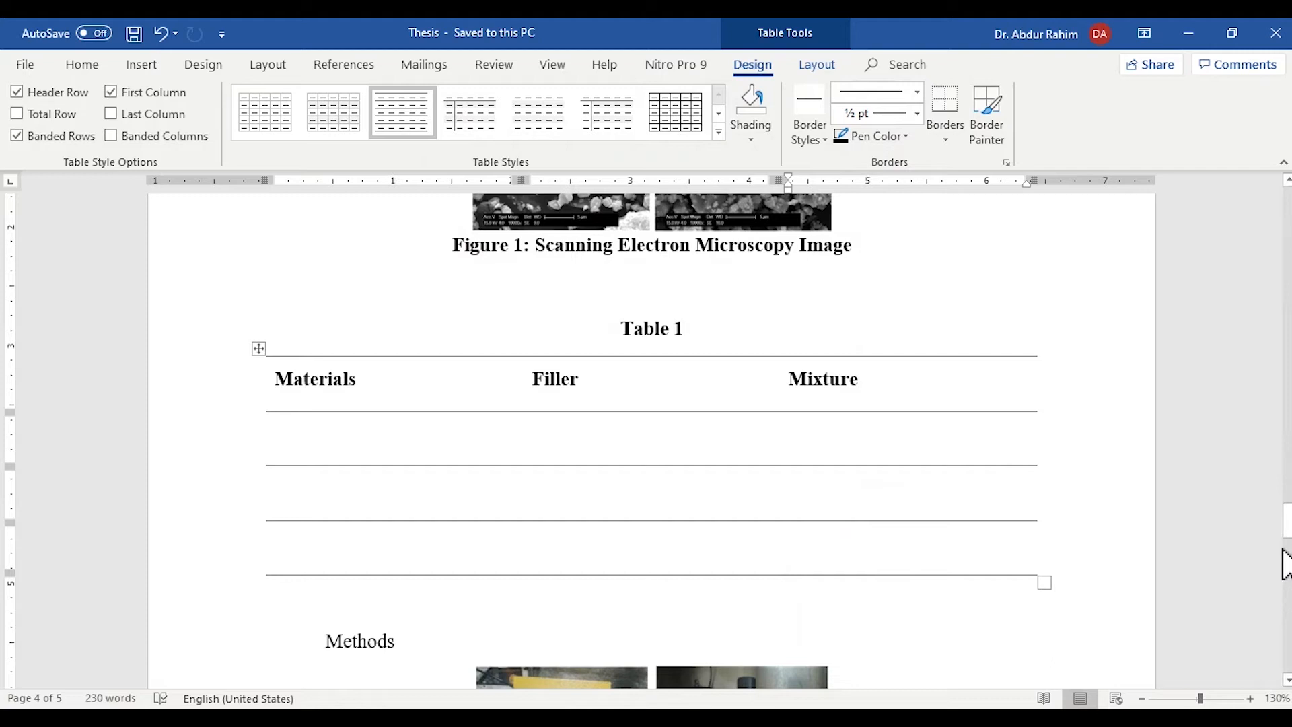
{"action": "left_click_drag", "start_coordinate": [1286, 525], "coordinate": [1285, 505]}
{"action": "left_click", "coordinate": [437, 383]}
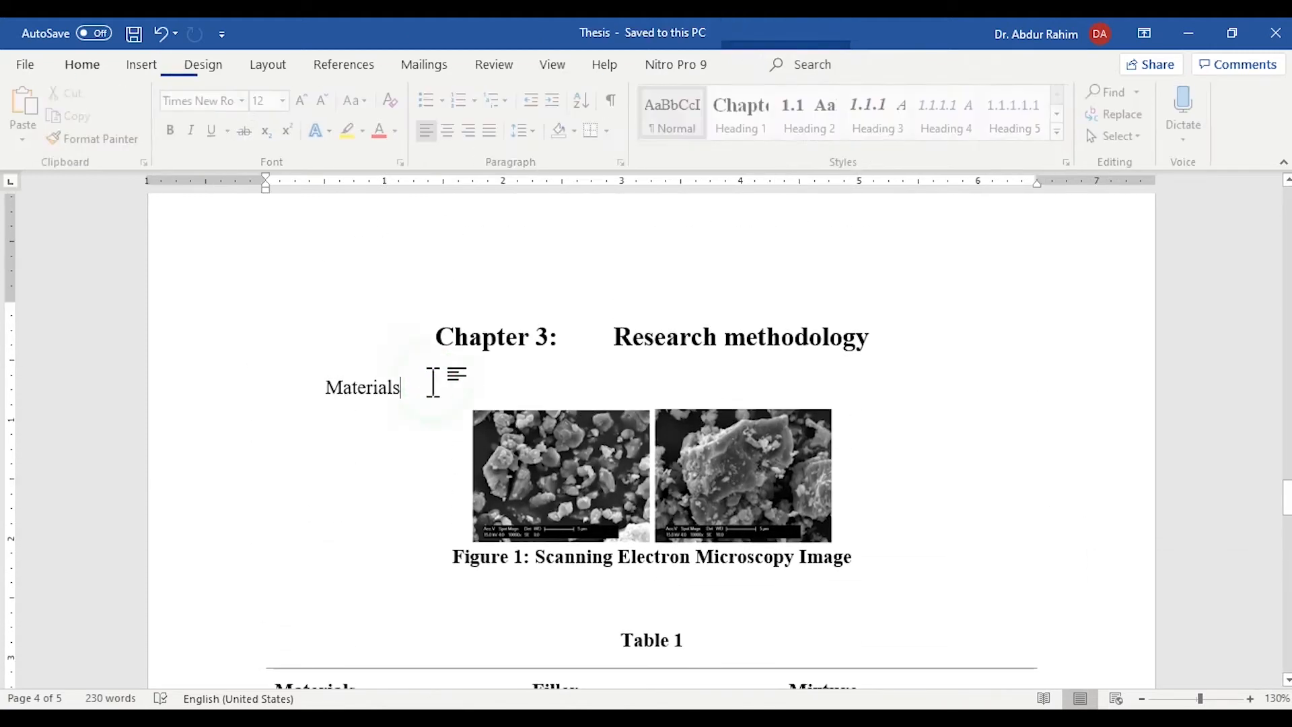
{"action": "left_click", "coordinate": [828, 139]}
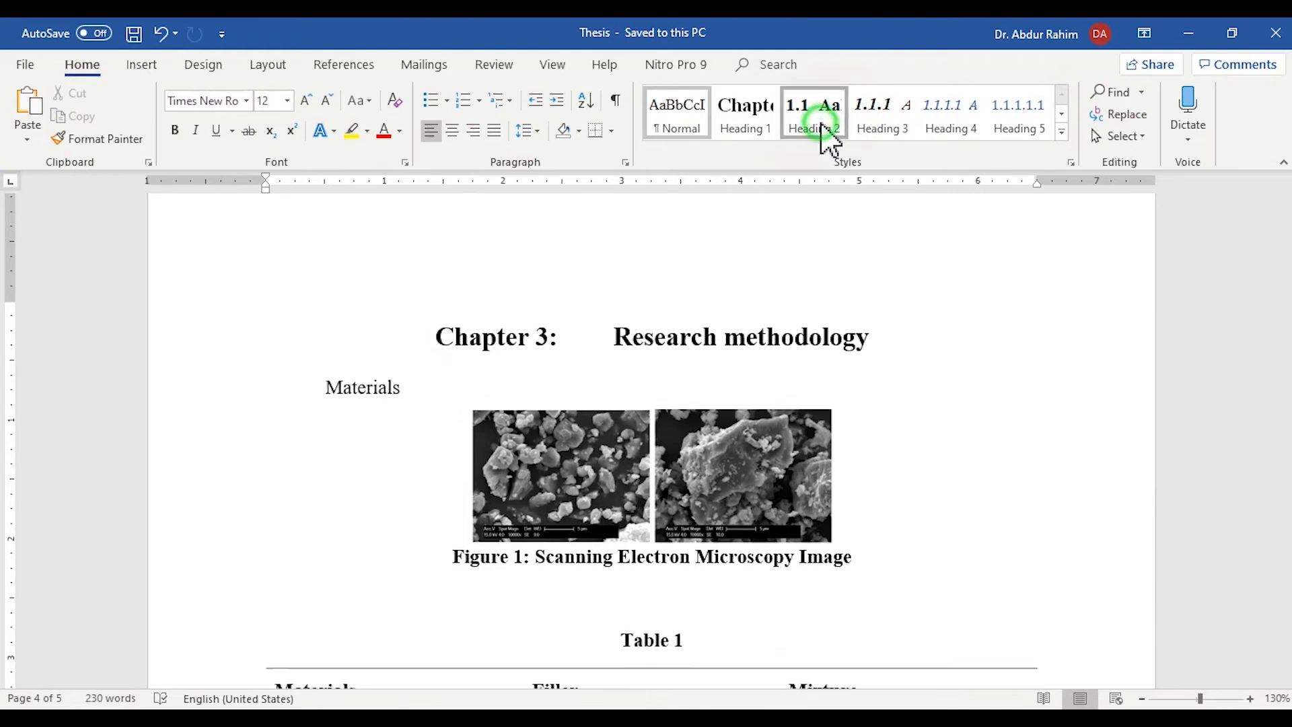
{"action": "left_click_drag", "start_coordinate": [1286, 505], "coordinate": [1286, 540]}
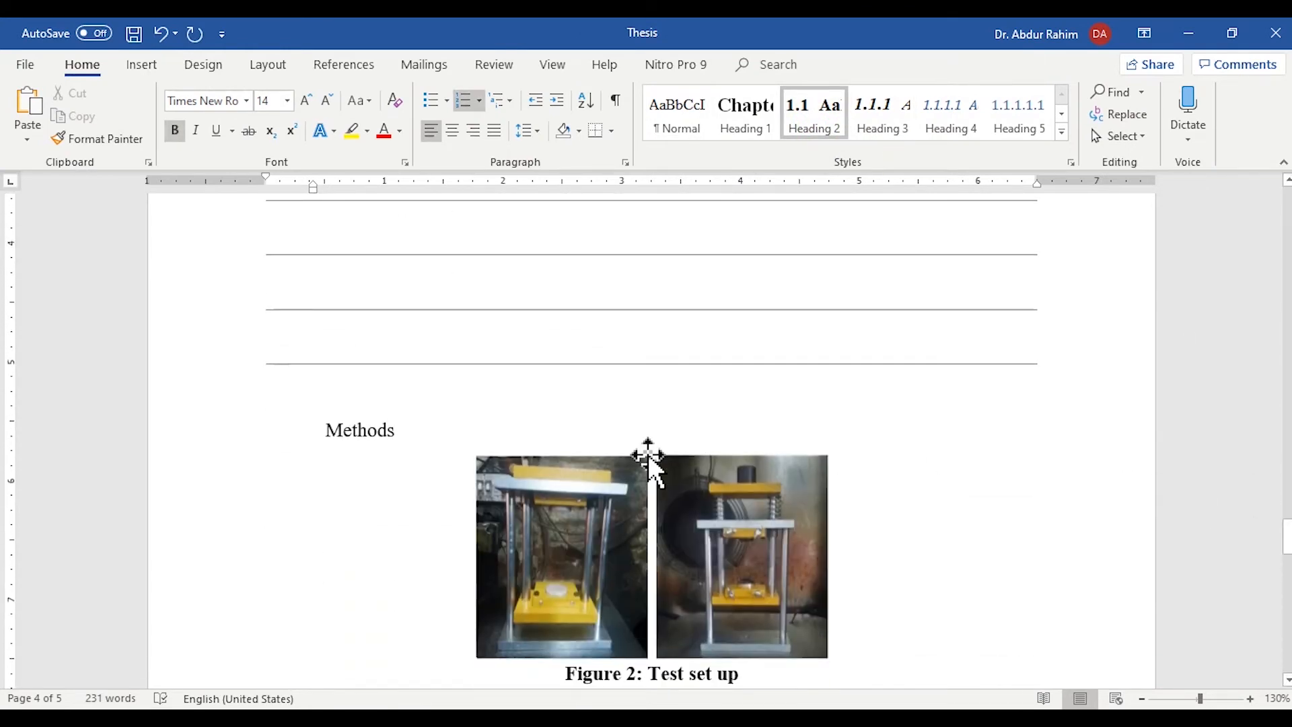
{"action": "left_click", "coordinate": [568, 426]}
{"action": "left_click", "coordinate": [817, 134]}
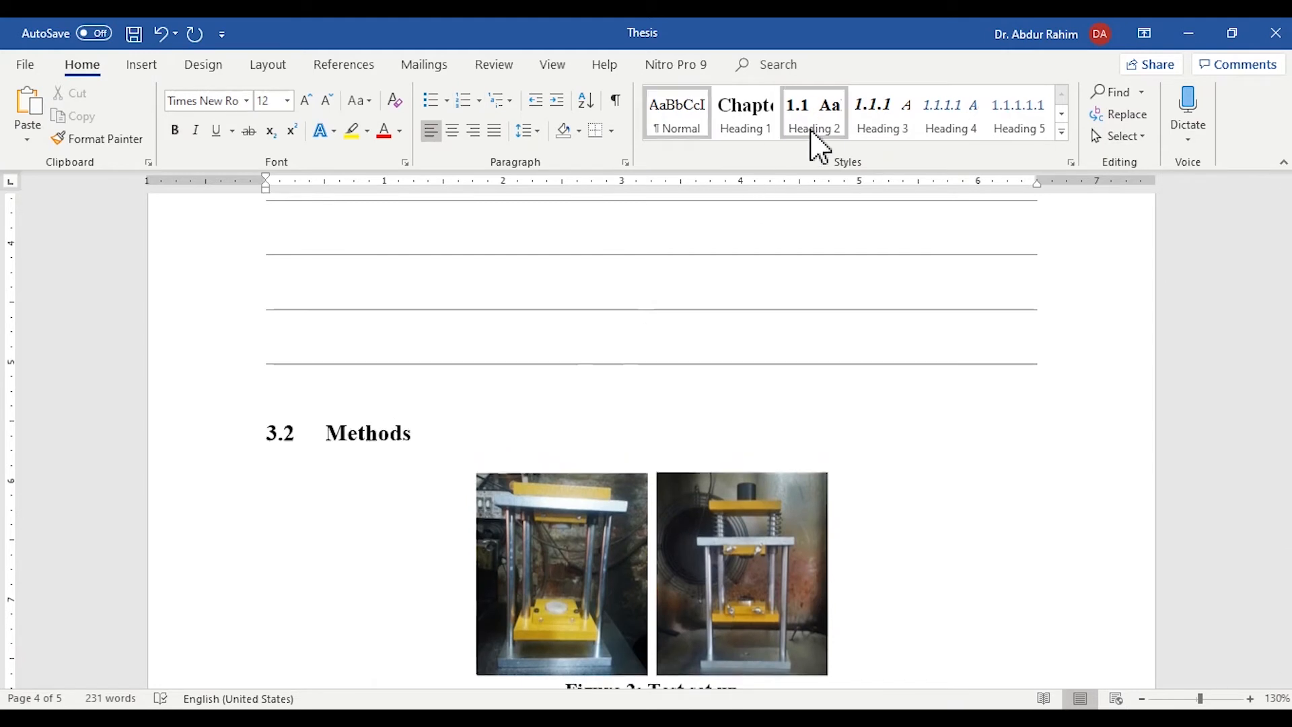
- Insert a Next Page section break after the Figure 2 caption so Chapter 4 starts on a new page
{"action": "left_click_drag", "start_coordinate": [1286, 536], "coordinate": [1285, 568]}
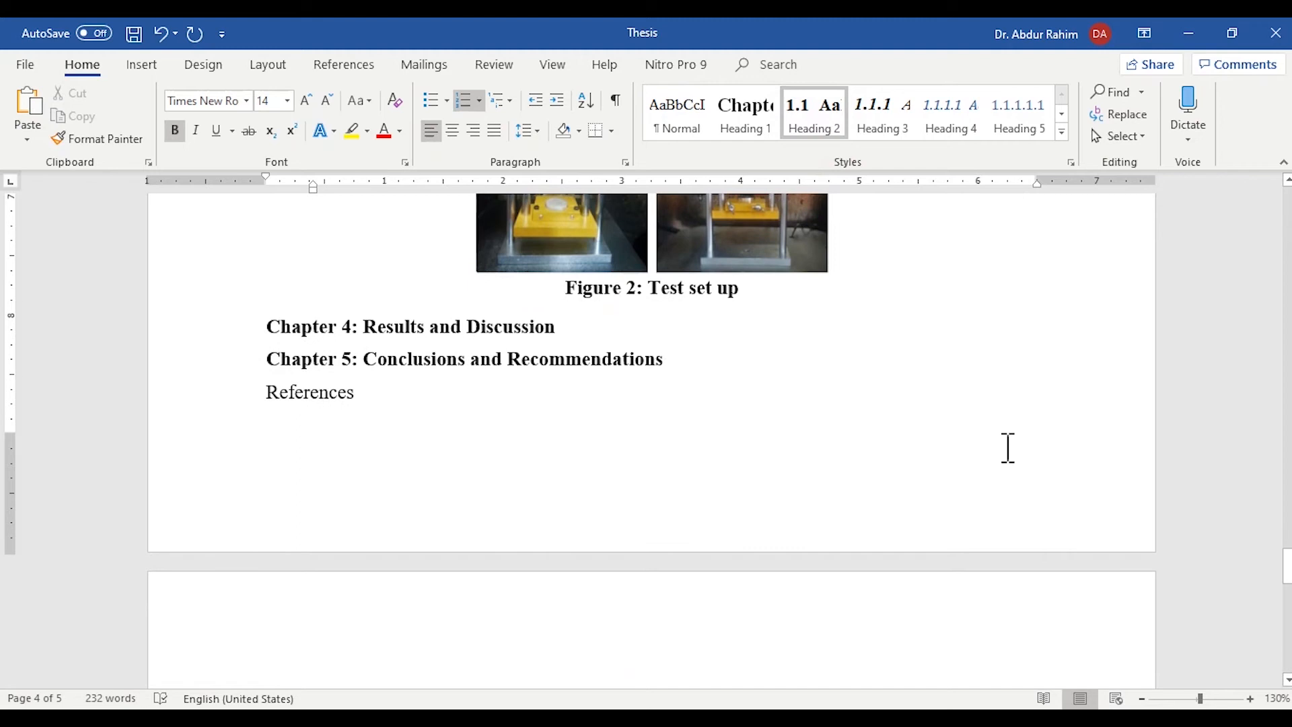
{"action": "left_click", "coordinate": [830, 295]}
{"action": "left_click", "coordinate": [141, 64]}
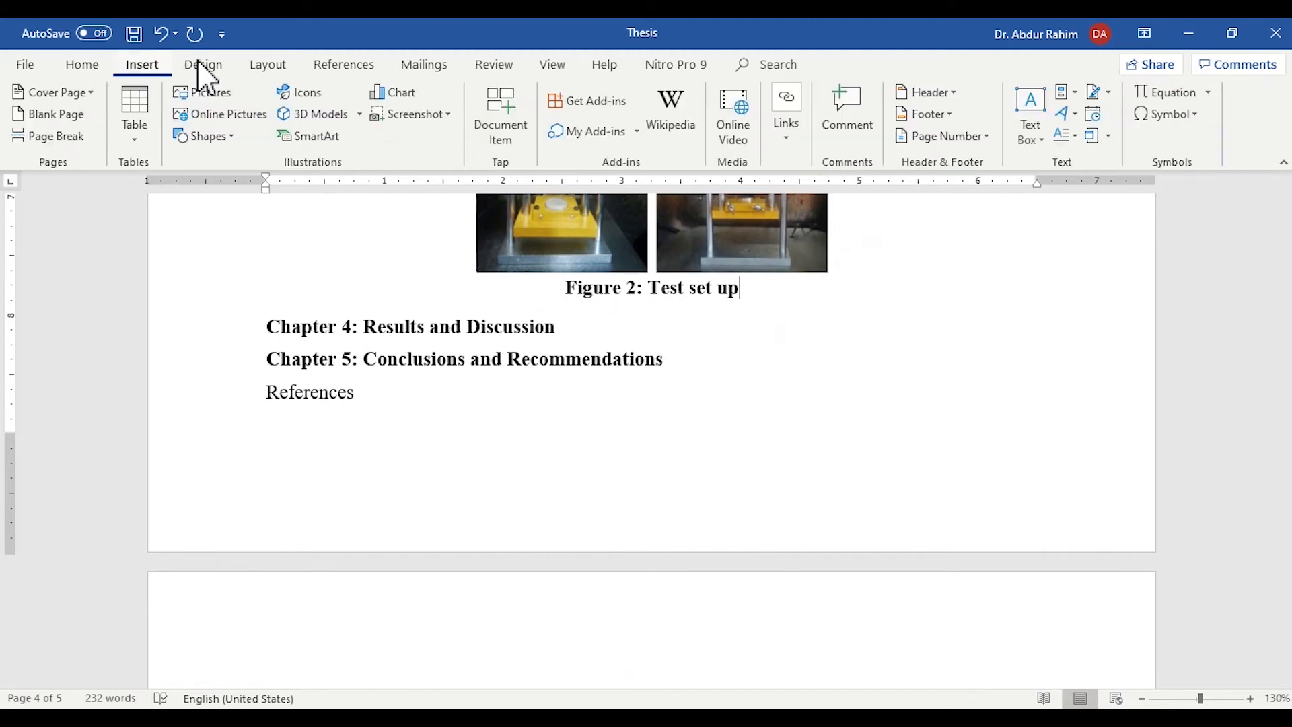
{"action": "left_click", "coordinate": [266, 65]}
{"action": "left_click", "coordinate": [259, 97]}
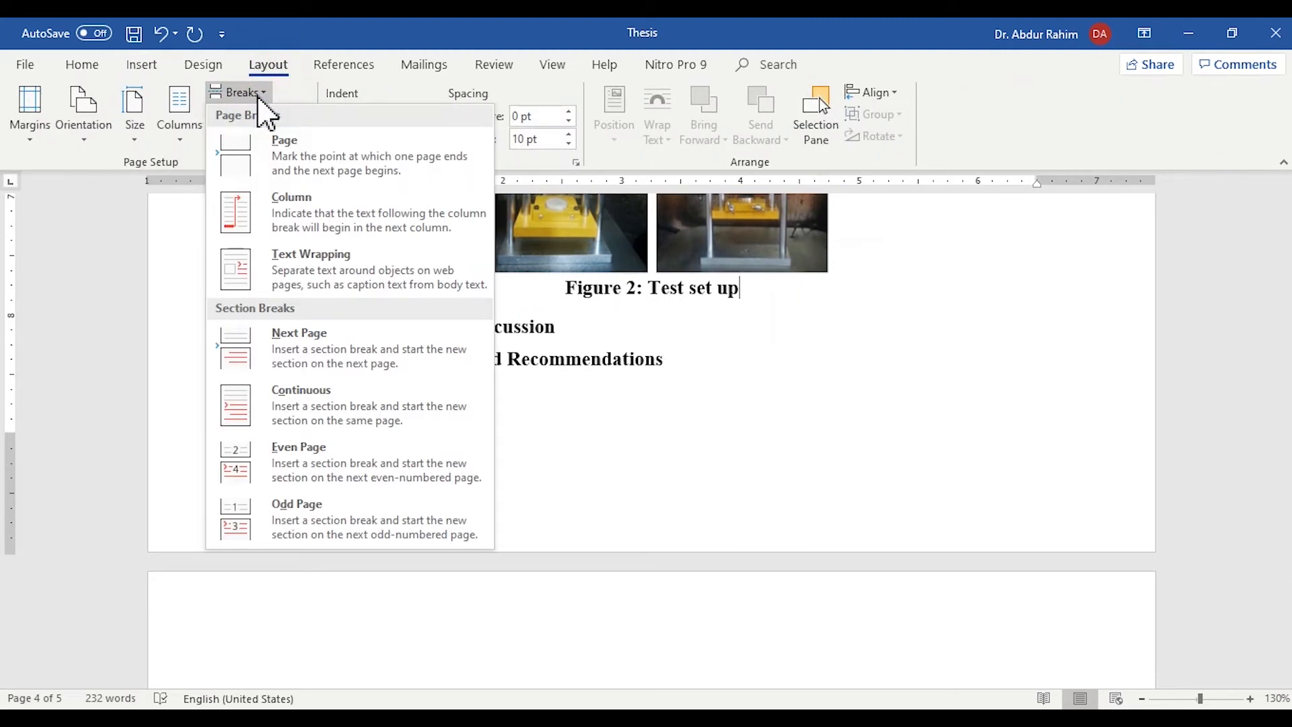
{"action": "left_click", "coordinate": [412, 352]}
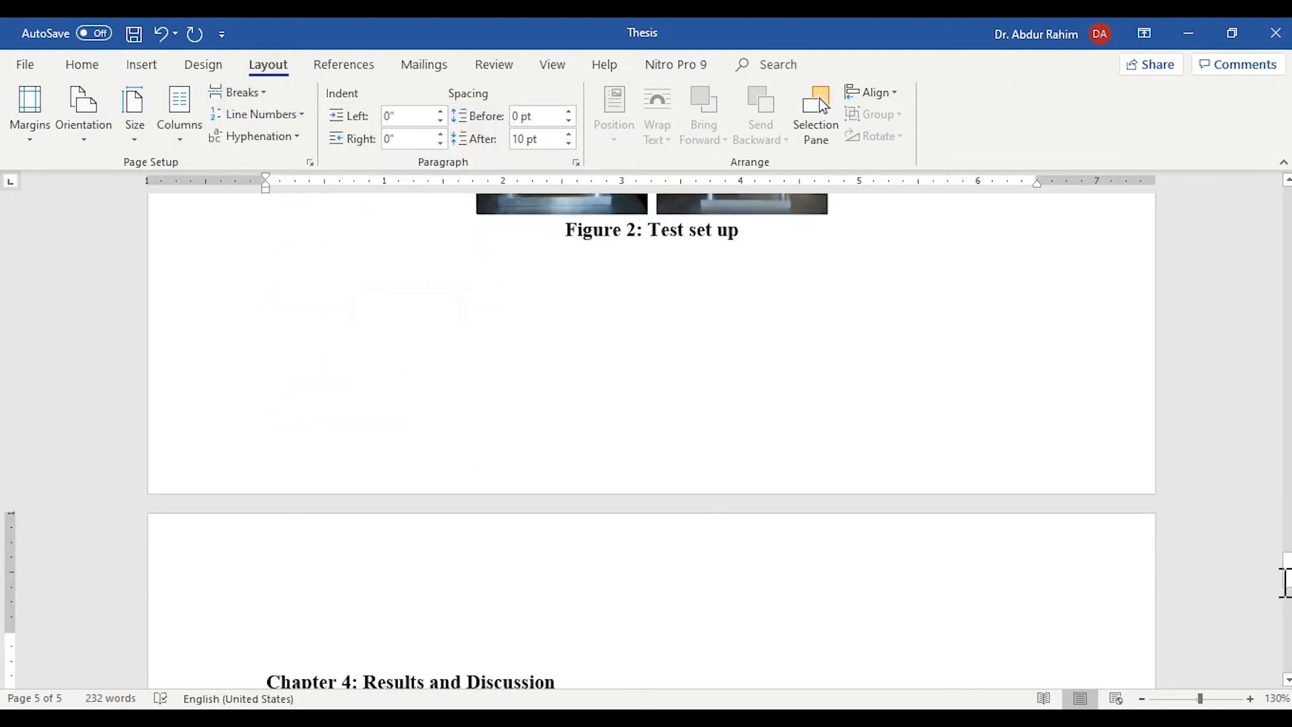
- Apply Heading 1 to the "Results and Discussion" title and delete its manually typed "Chapter 4:" prefix
{"action": "left_click_drag", "start_coordinate": [1289, 592], "coordinate": [1289, 612]}
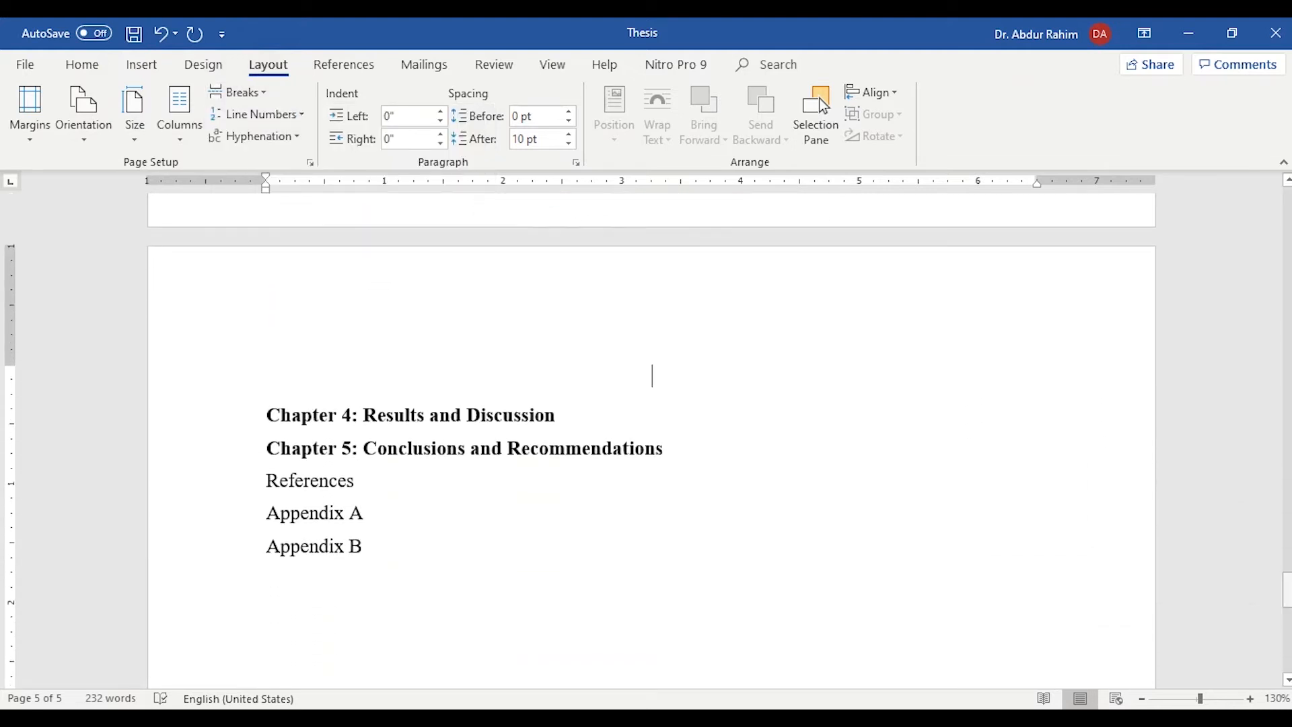
{"action": "left_click", "coordinate": [601, 409]}
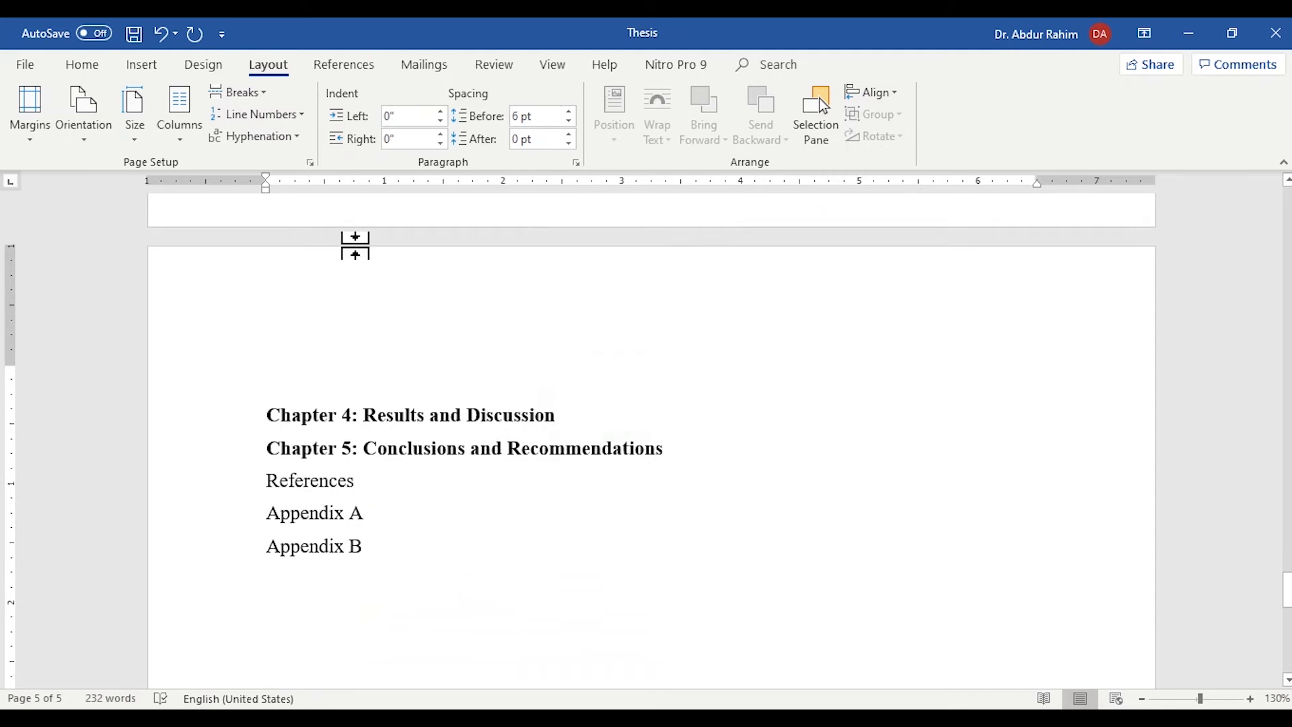
{"action": "left_click", "coordinate": [76, 65]}
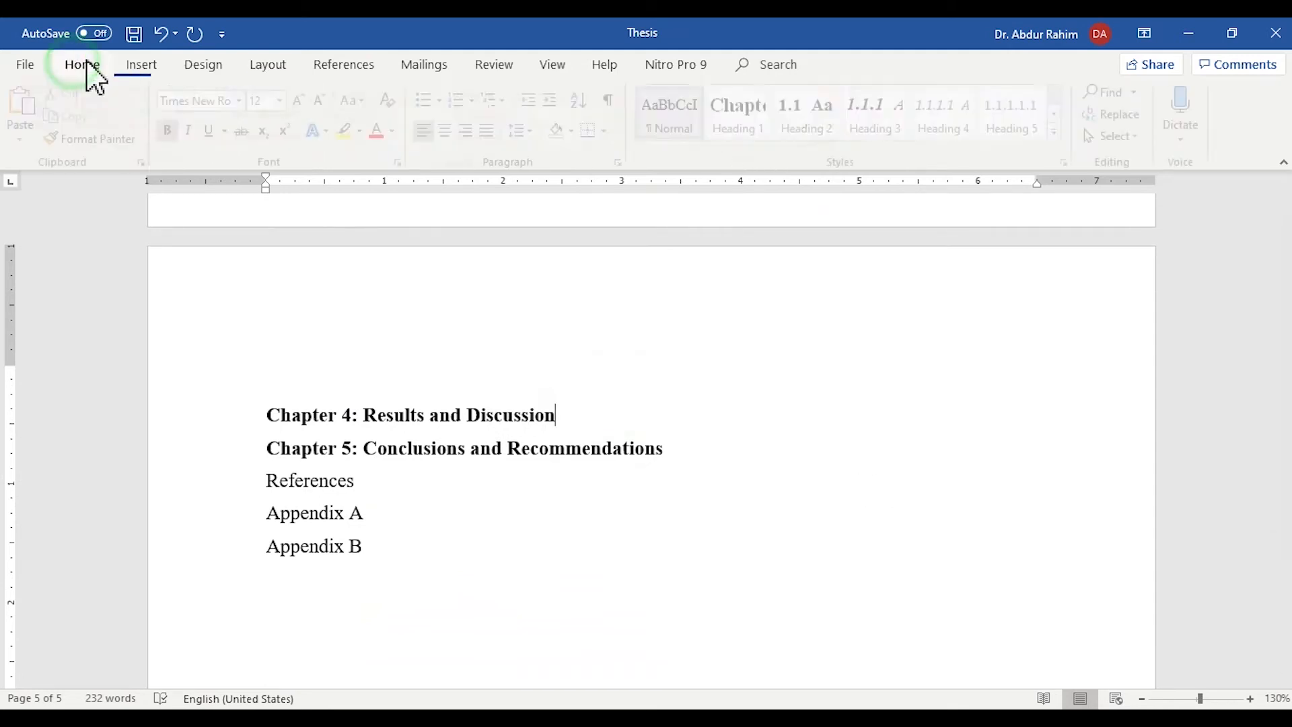
{"action": "left_click", "coordinate": [760, 113]}
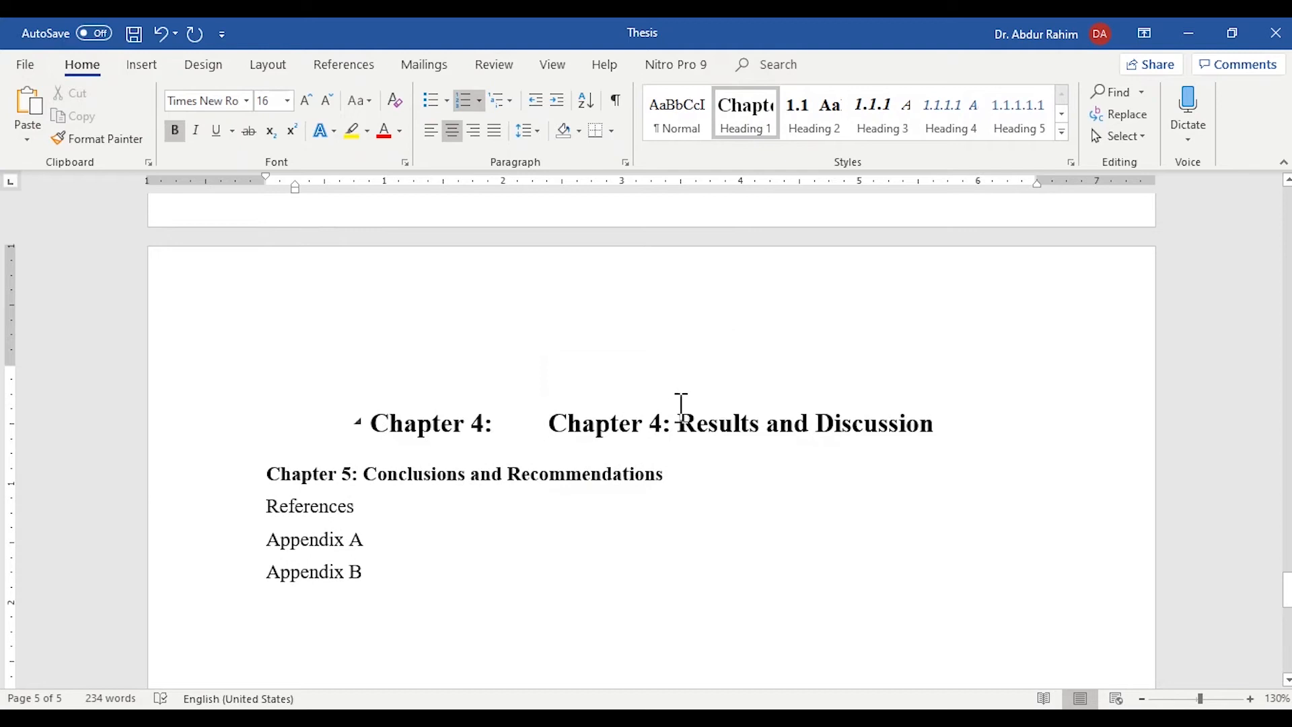
{"action": "left_click", "coordinate": [681, 424]}
{"action": "key", "text": "BackSpace"}
{"action": "key", "text": "BackSpace"}
{"action": "key", "text": "BackSpace"}
{"action": "key", "text": "BackSpace"}
{"action": "key", "text": "BackSpace"}
{"action": "key", "text": "BackSpace"}
{"action": "key", "text": "BackSpace"}
{"action": "key", "text": "BackSpace"}
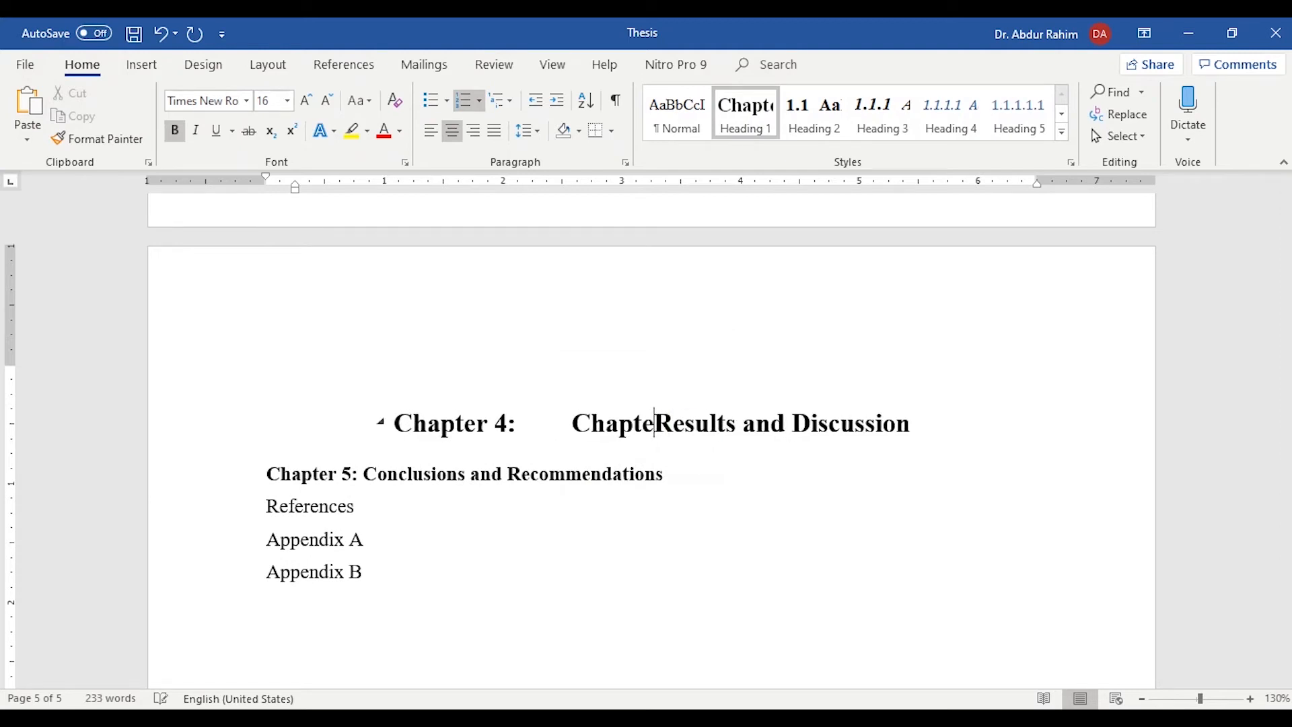
{"action": "key", "text": "BackSpace"}
{"action": "key", "text": "BackSpace"}
{"action": "key", "text": "BackSpace"}
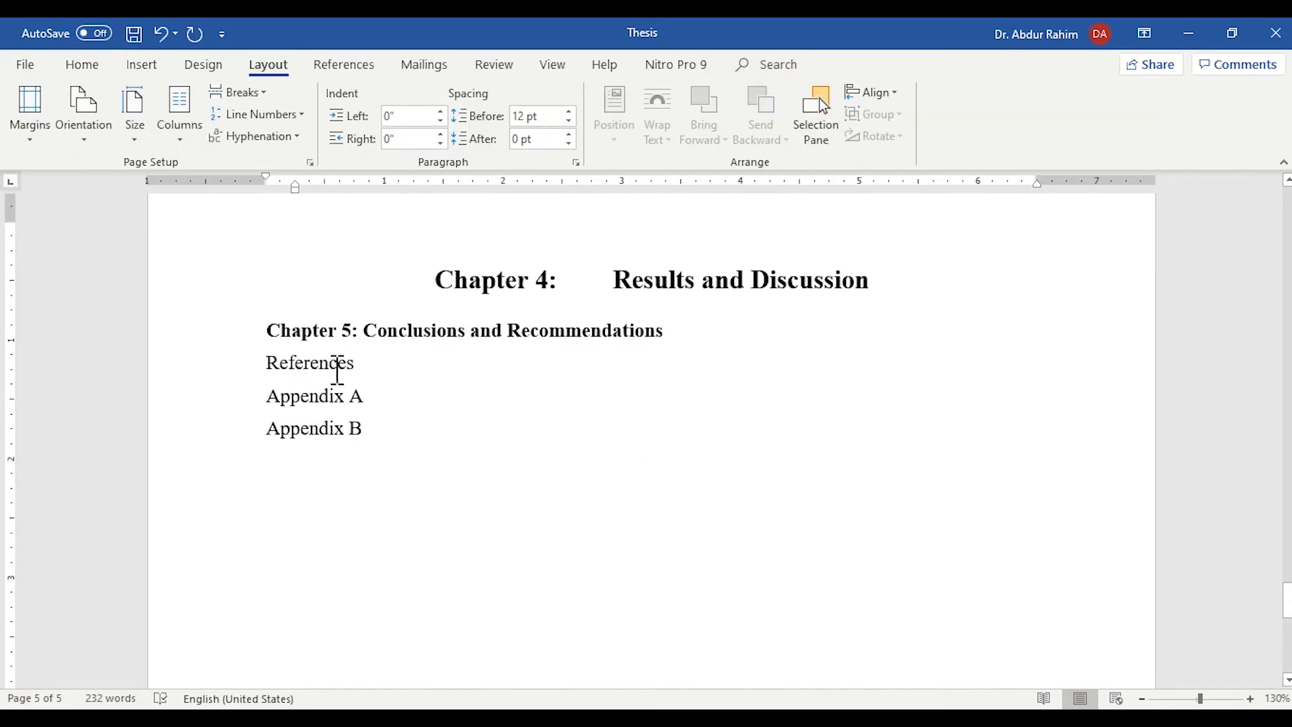
- Insert a Next Page section break before the Chapter 5 title
{"action": "left_click", "coordinate": [268, 327]}
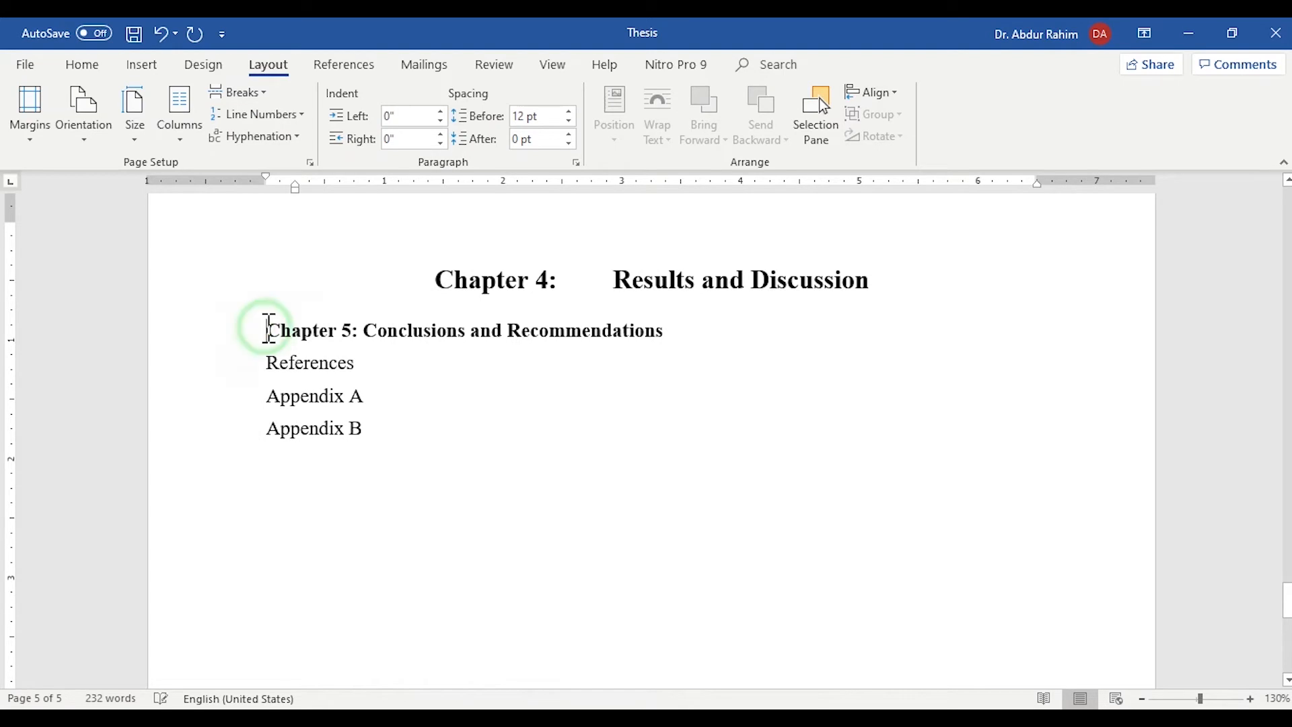
{"action": "left_click", "coordinate": [265, 92]}
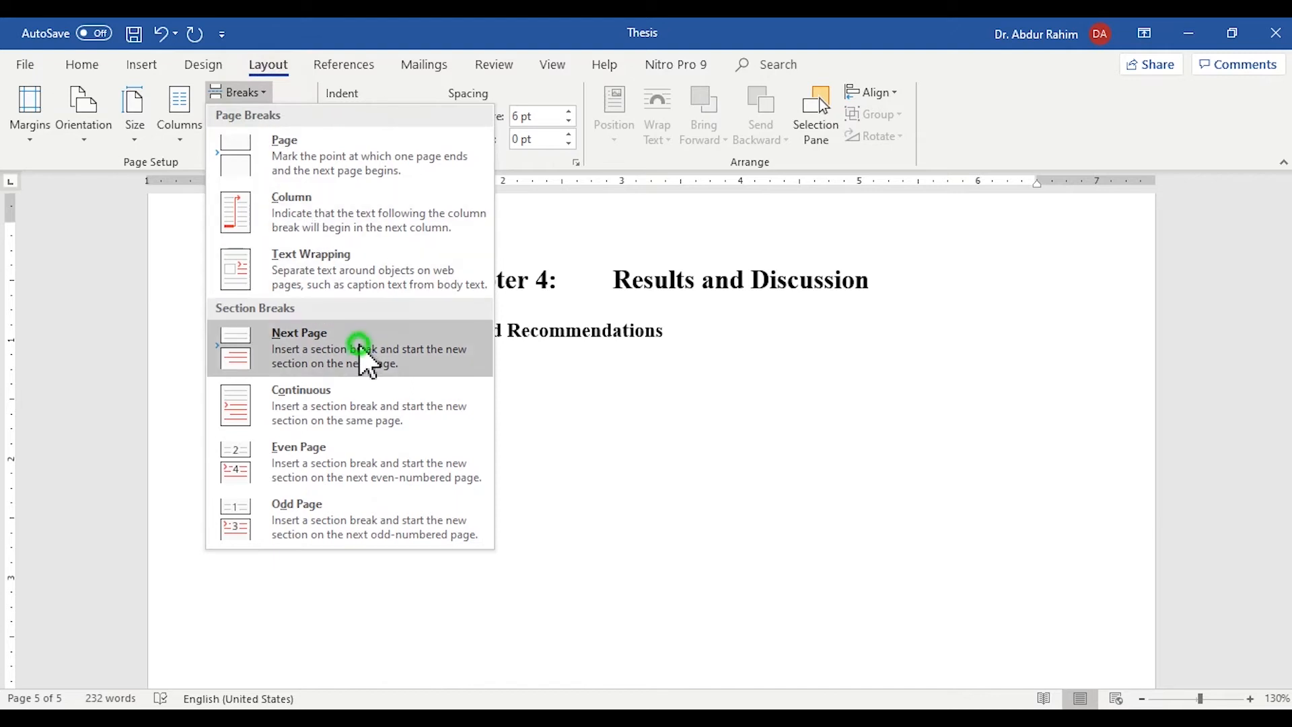
{"action": "left_click", "coordinate": [359, 347]}
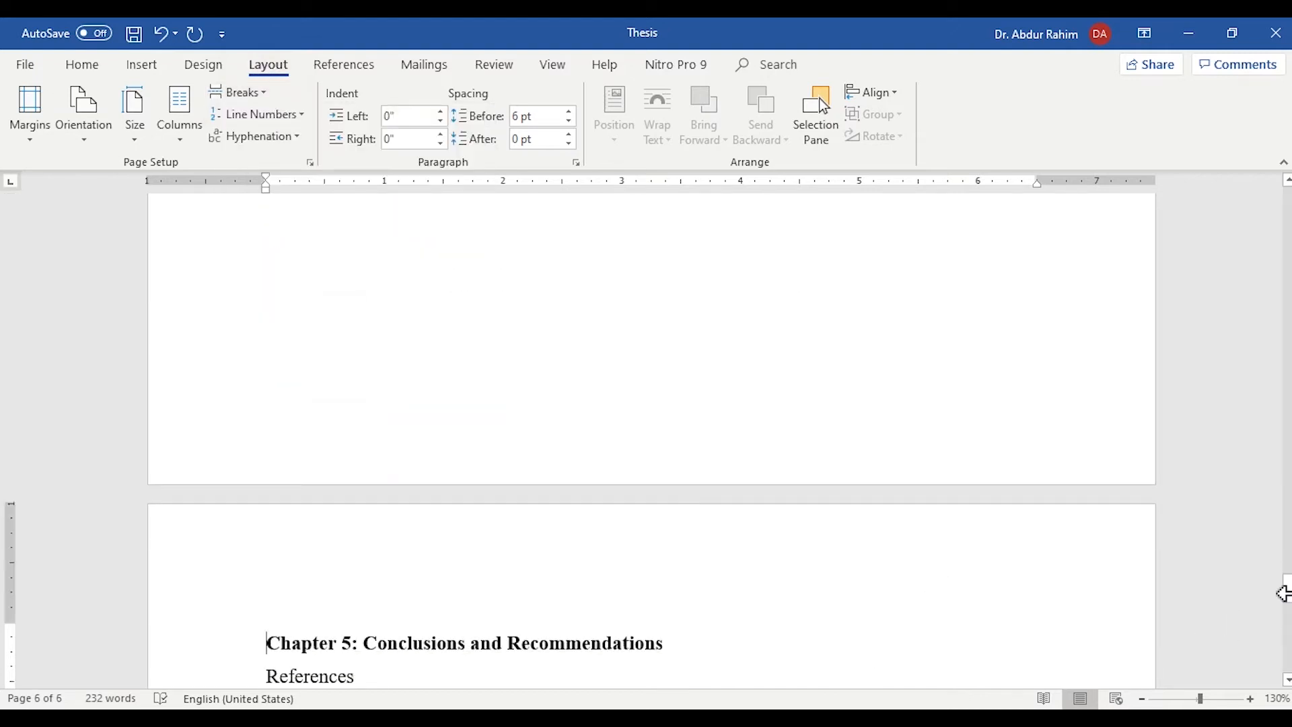
- Apply Heading 1 to the "Conclusions and Recommendations" title and delete its manually typed "Chapter 5:" prefix
{"action": "left_click_drag", "start_coordinate": [1288, 593], "coordinate": [1288, 609]}
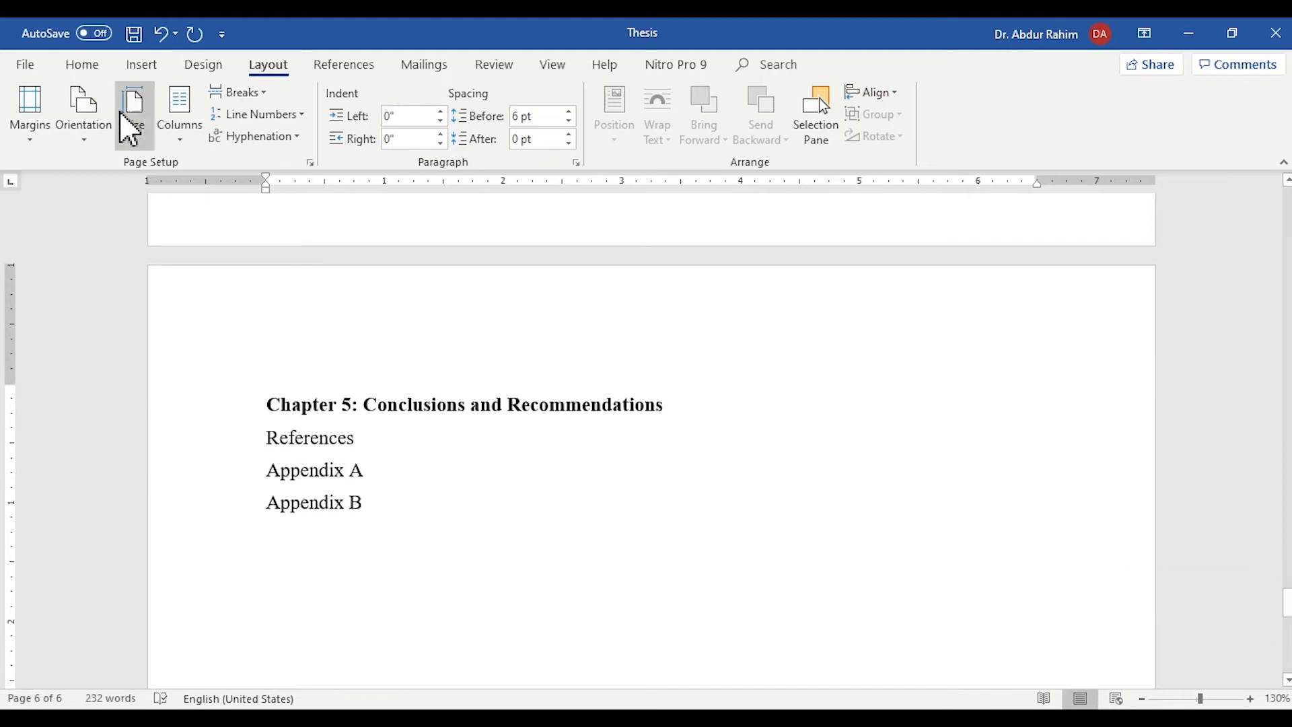
{"action": "left_click", "coordinate": [86, 68]}
{"action": "left_click", "coordinate": [776, 119]}
{"action": "key", "text": "Delete"}
{"action": "key", "text": "Delete"}
{"action": "key", "text": "Delete"}
{"action": "key", "text": "Delete"}
{"action": "key", "text": "Delete"}
{"action": "key", "text": "Delete"}
{"action": "key", "text": "Delete"}
{"action": "key", "text": "Delete"}
{"action": "key", "text": "Delete"}
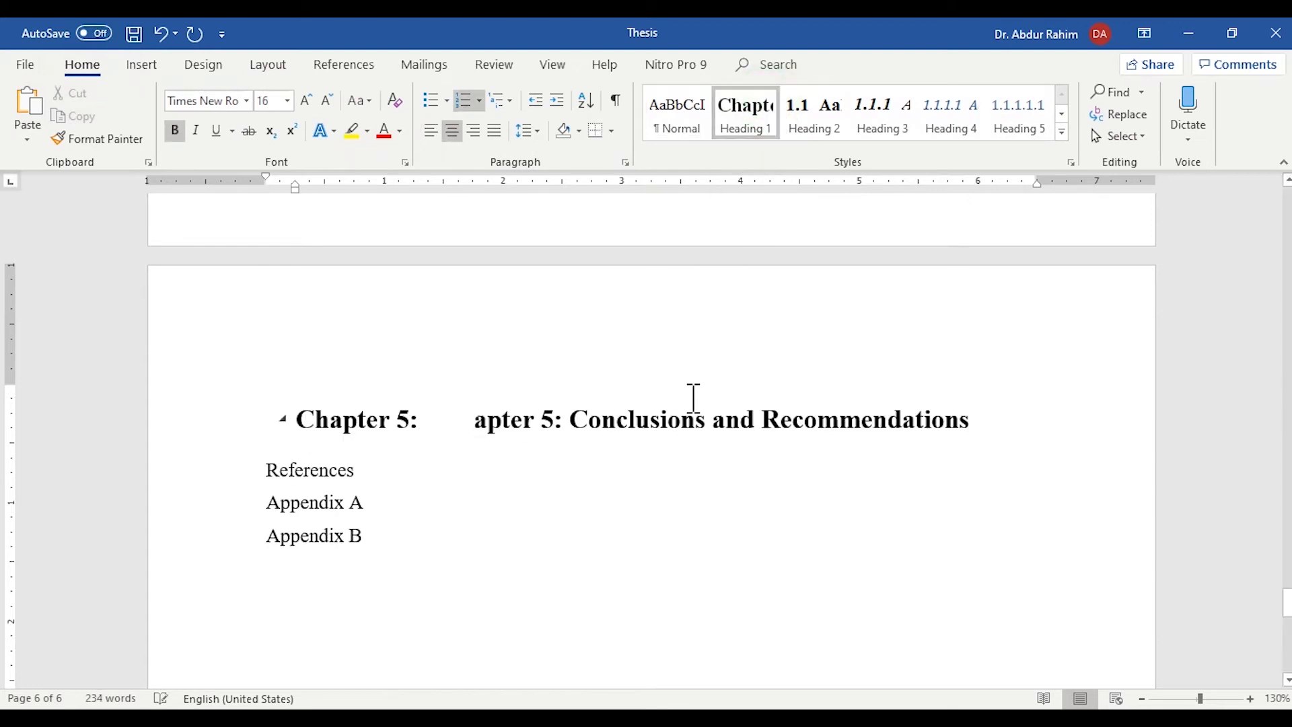
{"action": "key", "text": "Delete"}
{"action": "key", "text": "Delete"}
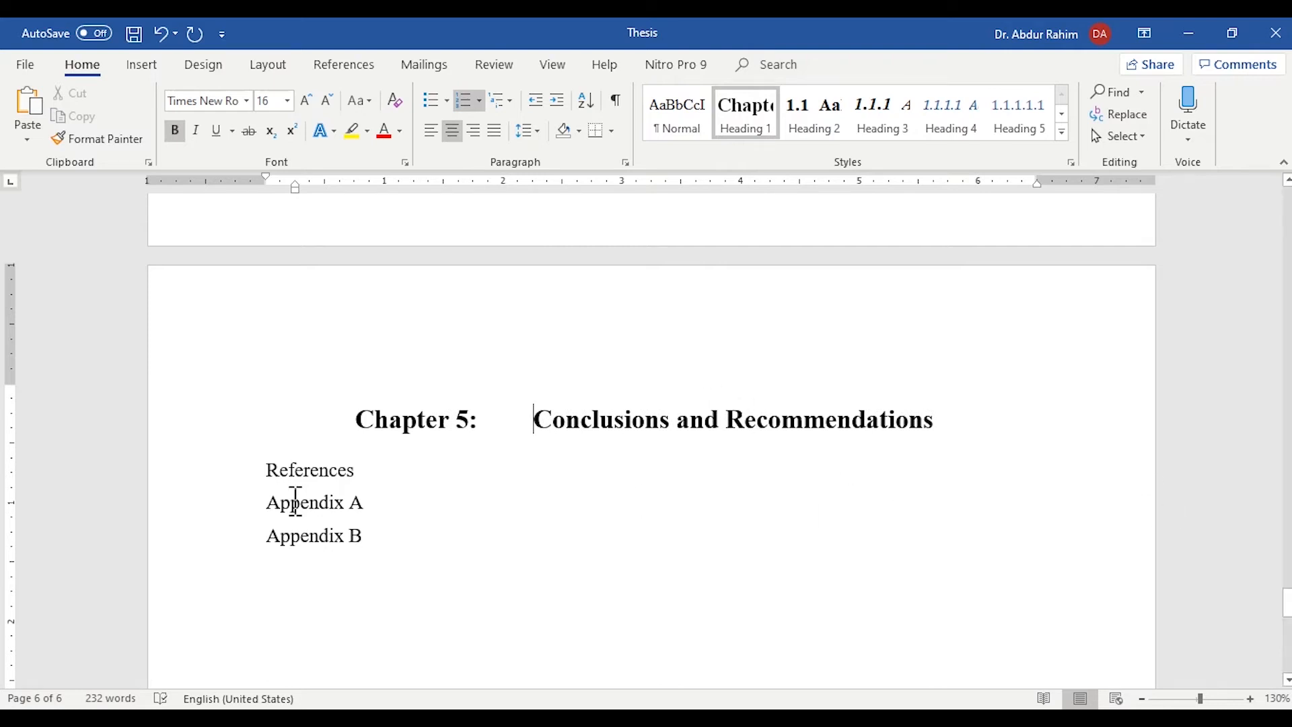
- Insert a Next Page section break before the "References" line
{"action": "left_click", "coordinate": [260, 476]}
{"action": "left_click", "coordinate": [276, 65]}
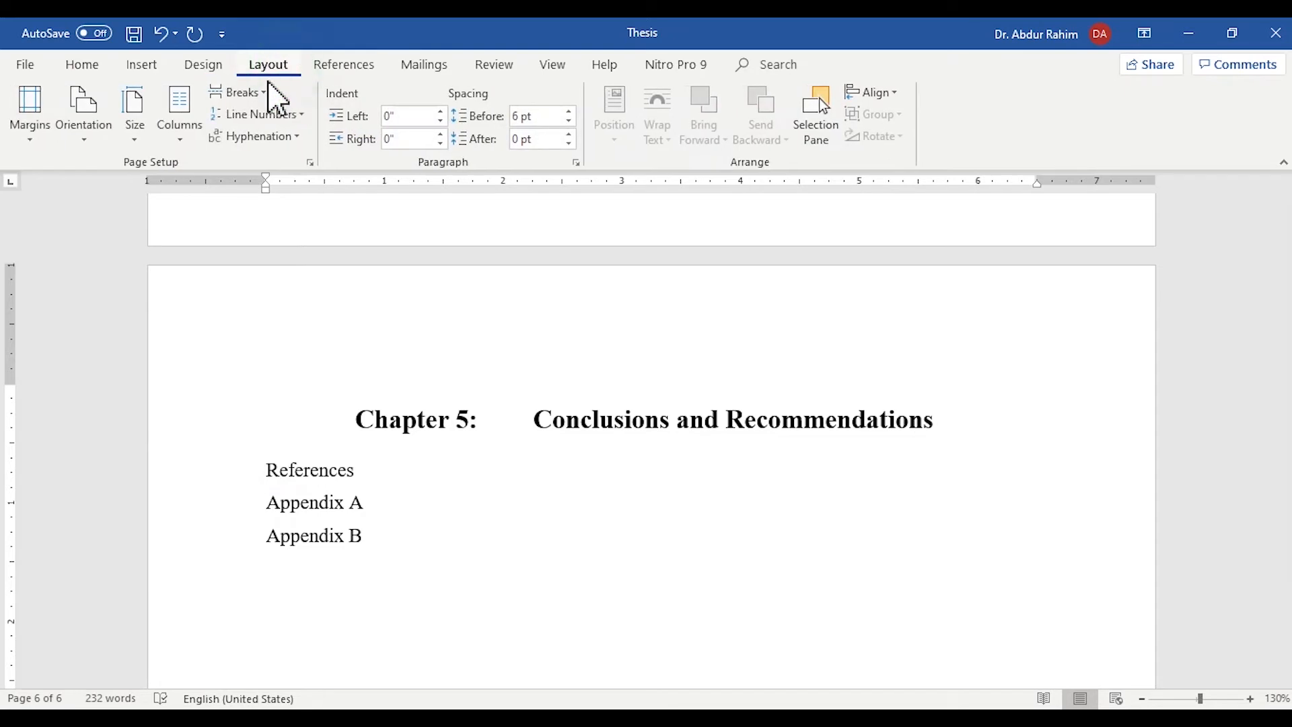
{"action": "left_click", "coordinate": [250, 93]}
{"action": "left_click", "coordinate": [343, 342]}
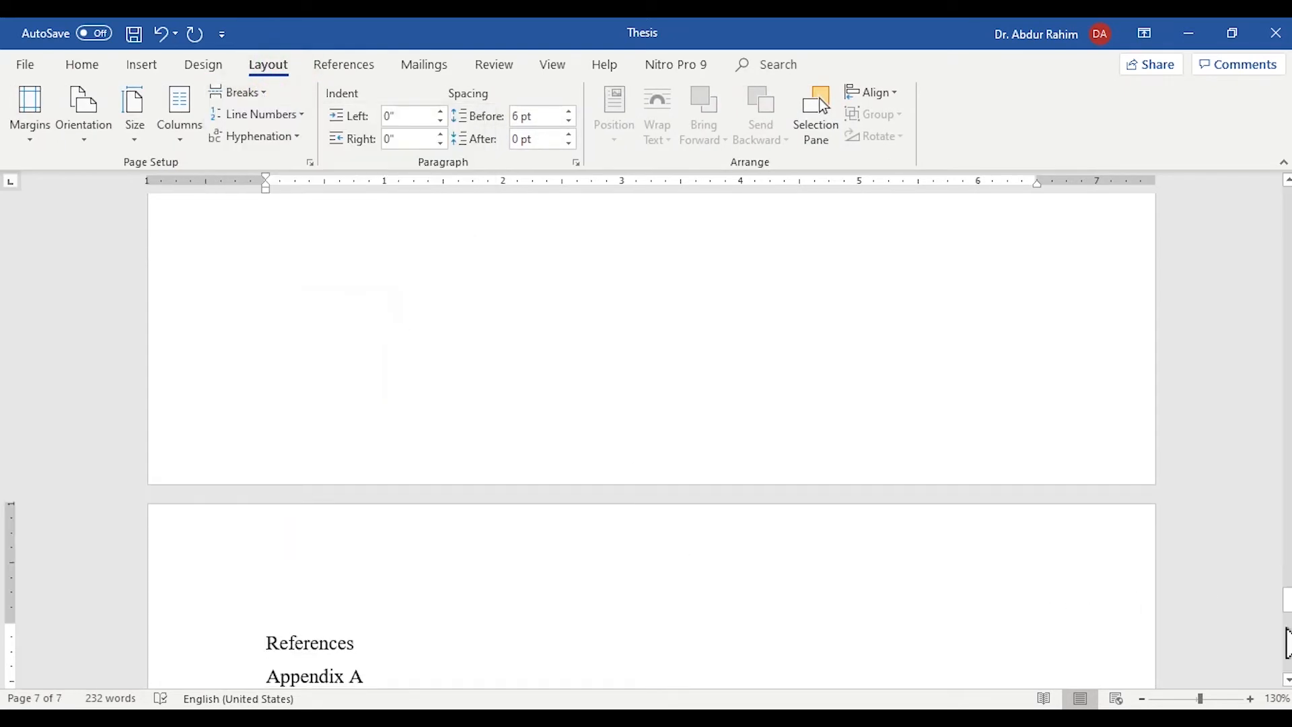
- Insert a Next Page section break before the "Appendix A" line
{"action": "left_click_drag", "start_coordinate": [1287, 604], "coordinate": [1288, 616]}
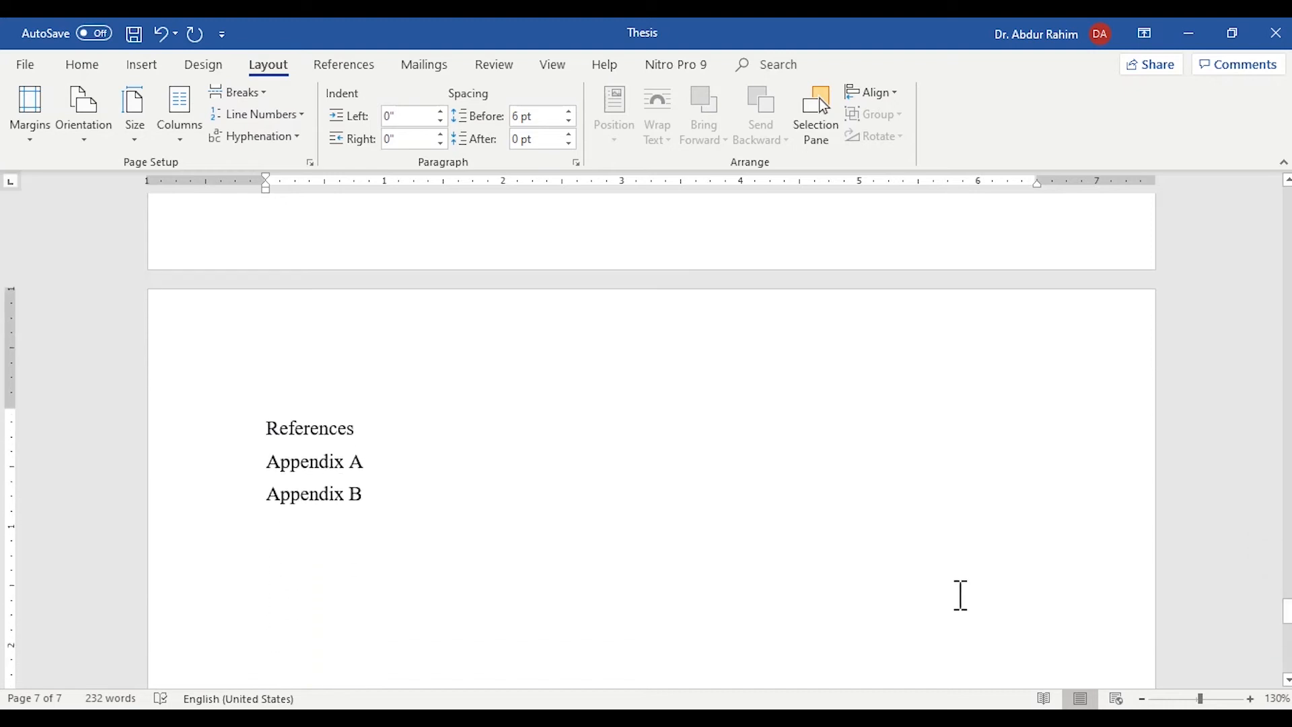
{"action": "left_click", "coordinate": [267, 463]}
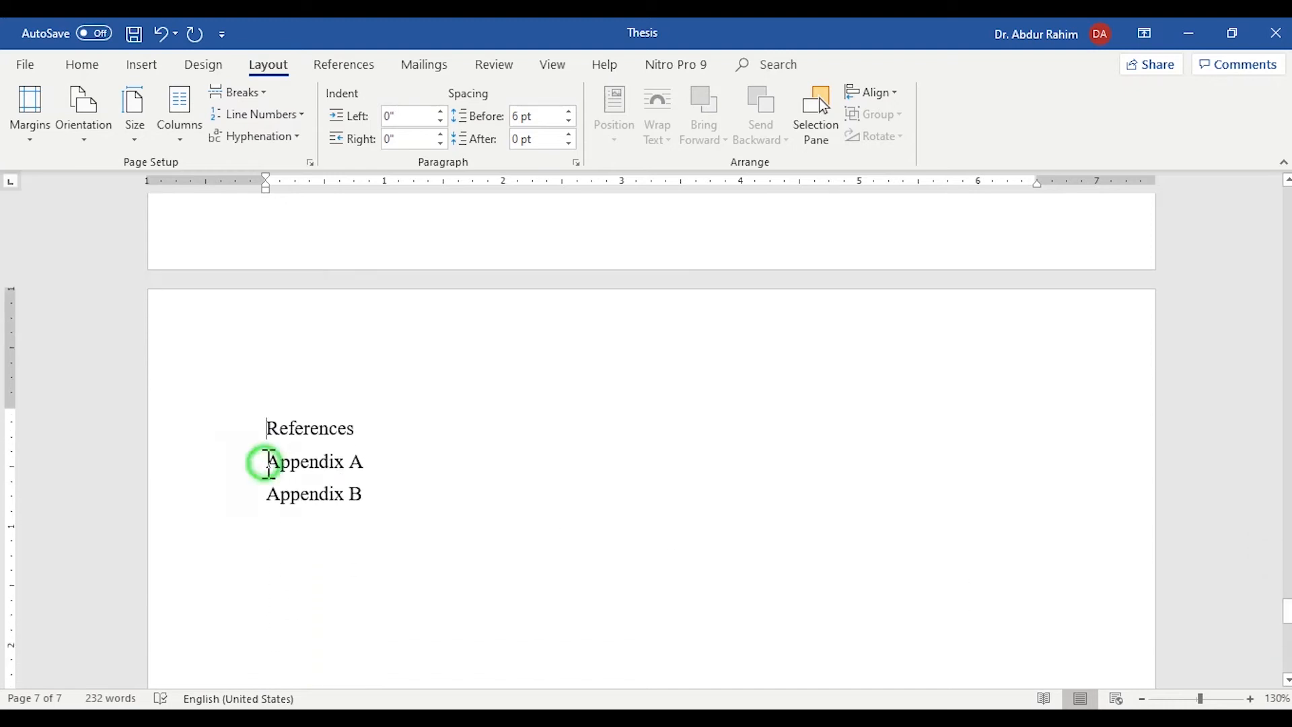
{"action": "left_click", "coordinate": [265, 96]}
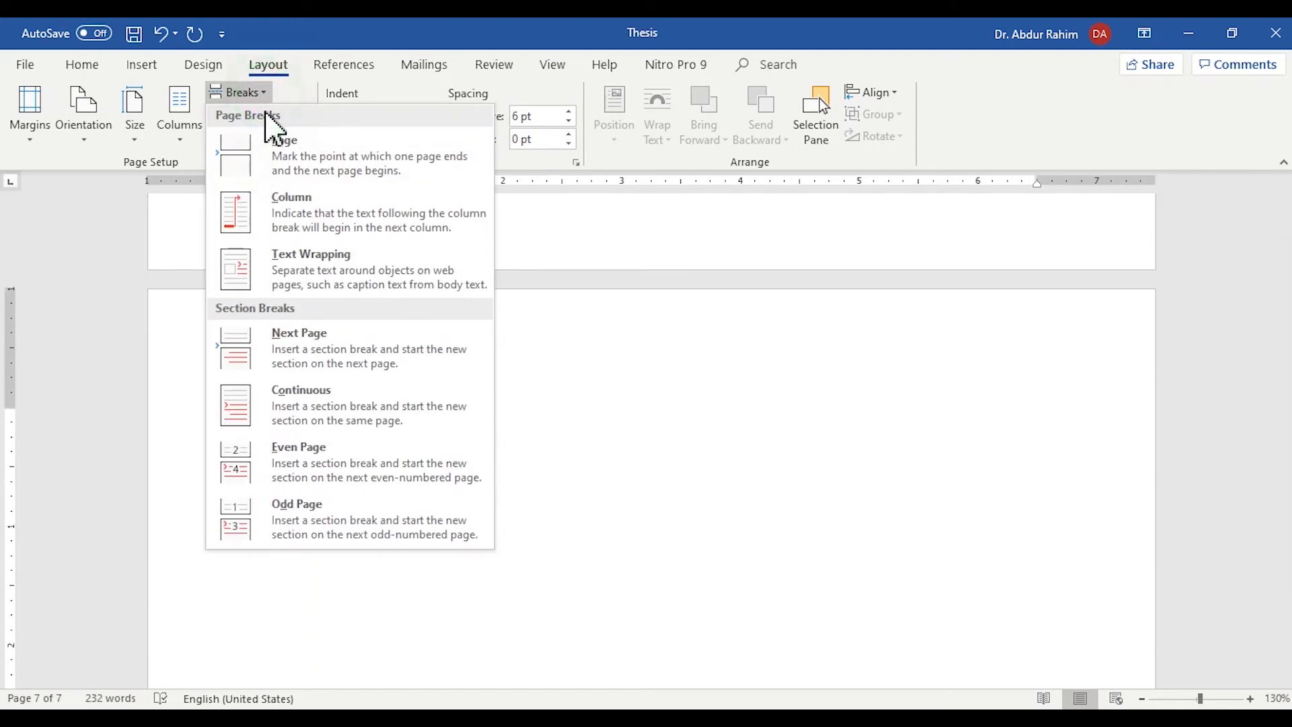
{"action": "left_click", "coordinate": [333, 356]}
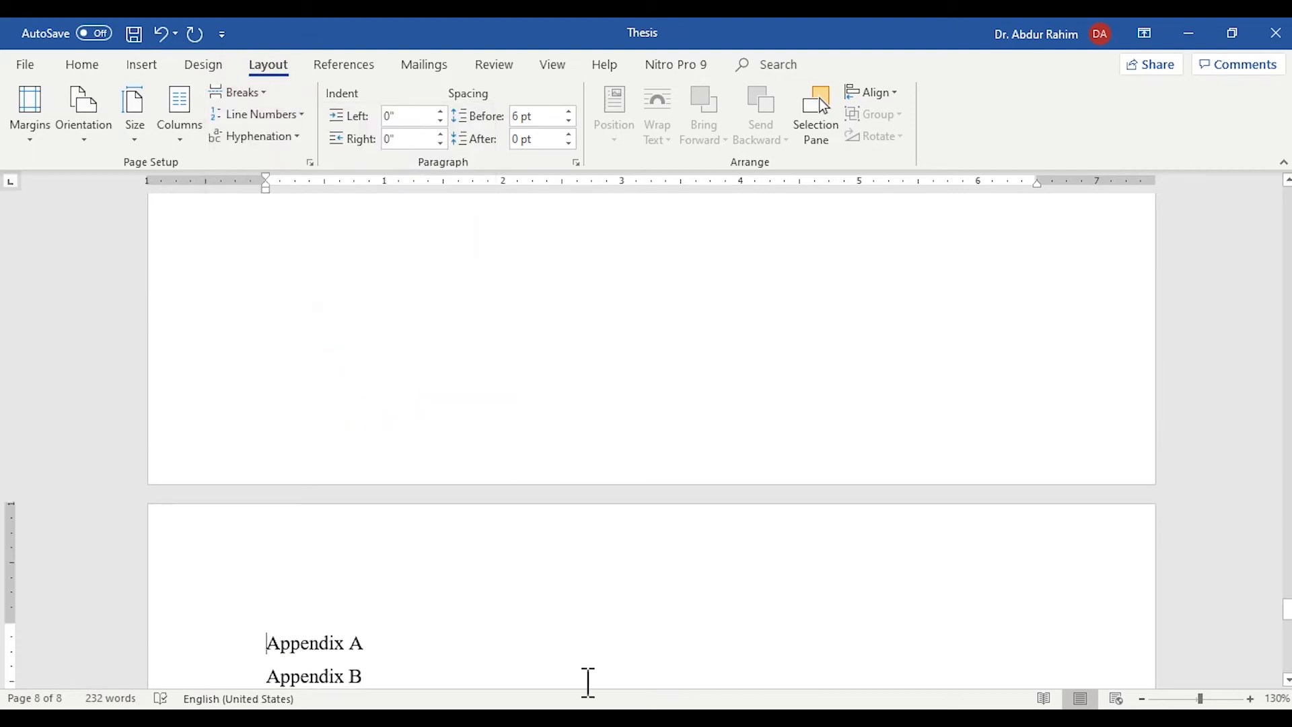
- Insert a Next Page section break before the "Appendix B" line
{"action": "left_click_drag", "start_coordinate": [1287, 610], "coordinate": [1287, 623]}
{"action": "left_click", "coordinate": [265, 387]}
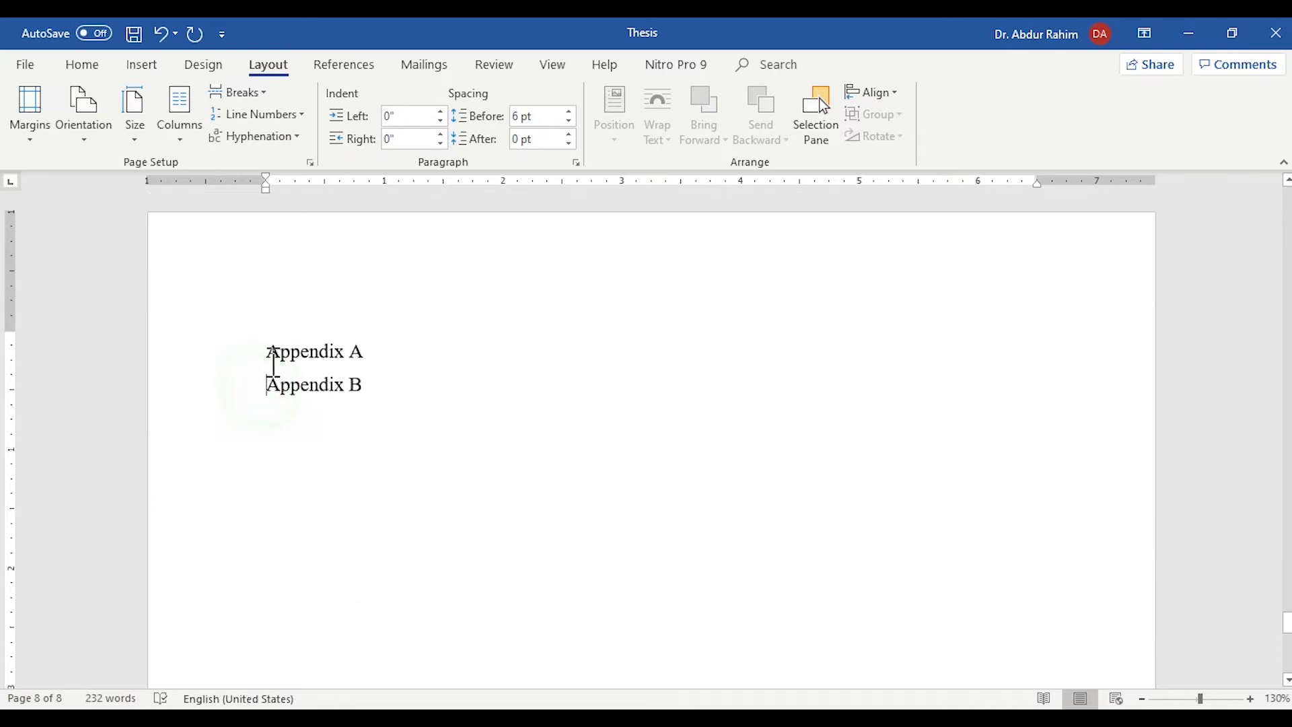
{"action": "left_click", "coordinate": [268, 94]}
{"action": "left_click", "coordinate": [313, 362]}
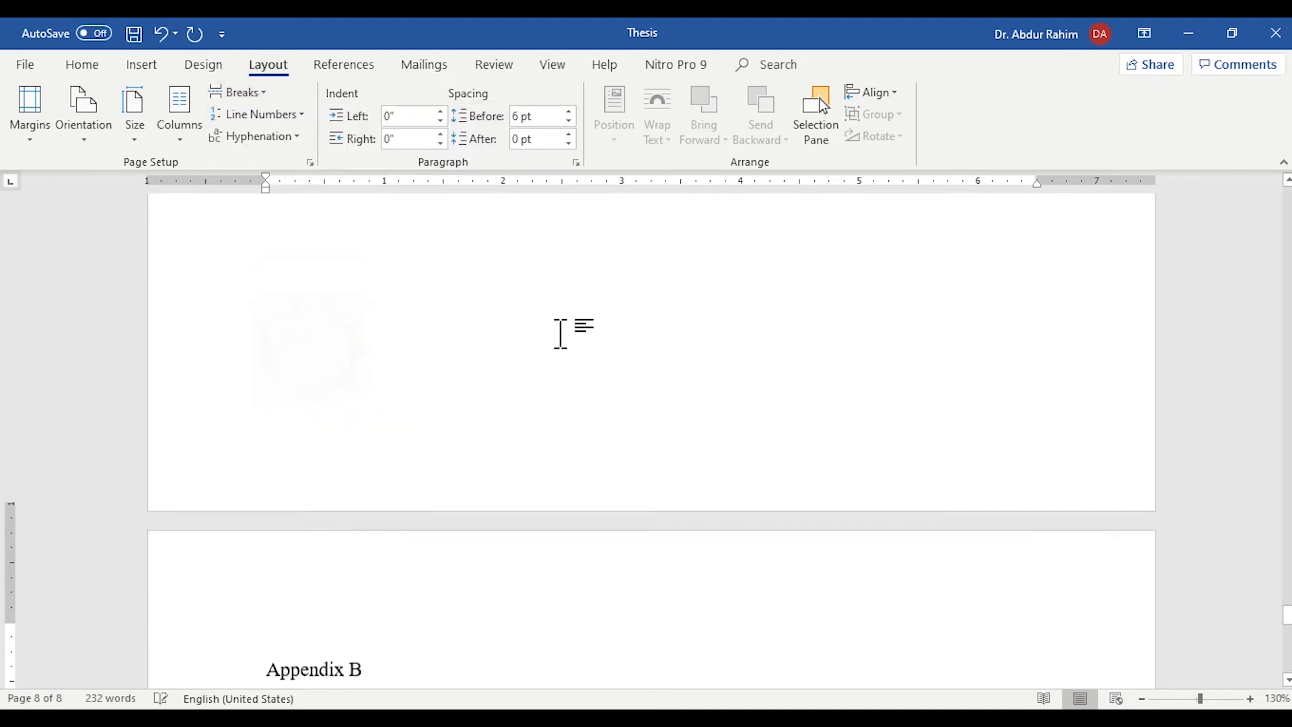
- Apply Heading 1 to the "Title of your thesis" line on the first page and remove its automatic chapter number
{"action": "left_click_drag", "start_coordinate": [1284, 612], "coordinate": [1286, 196]}
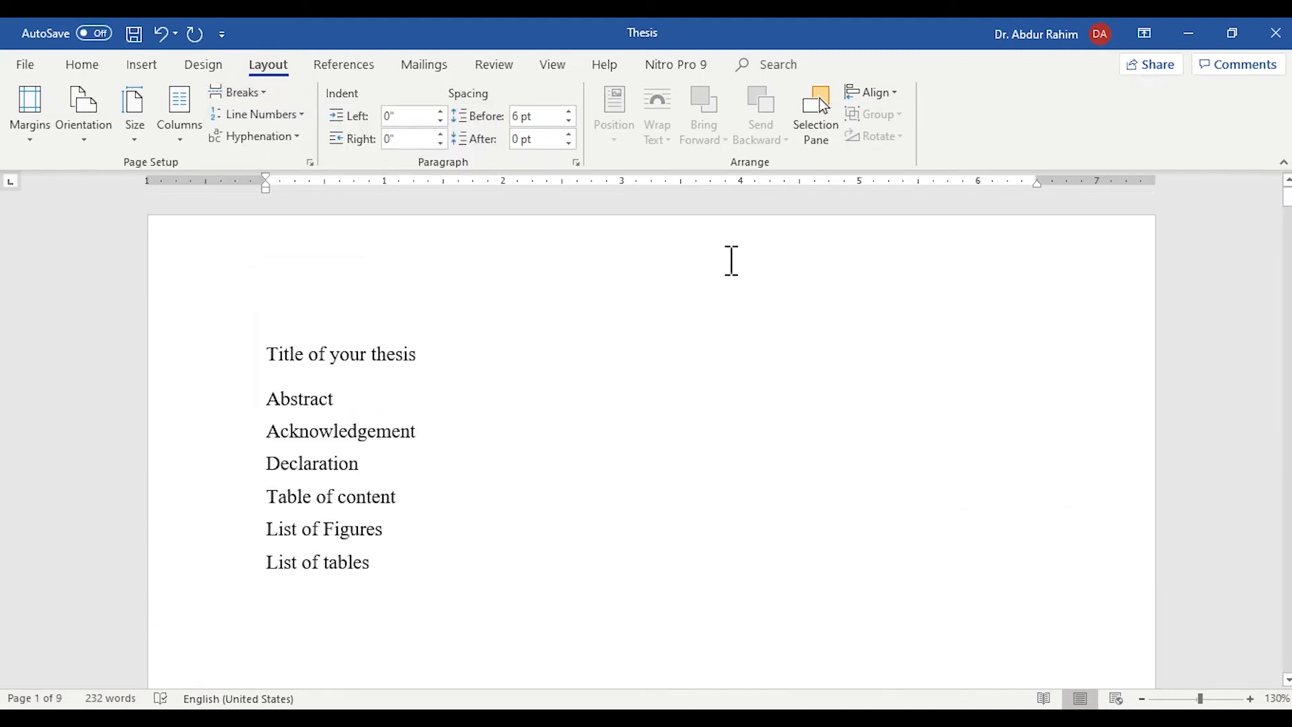
{"action": "left_click", "coordinate": [97, 63]}
{"action": "left_click", "coordinate": [477, 358]}
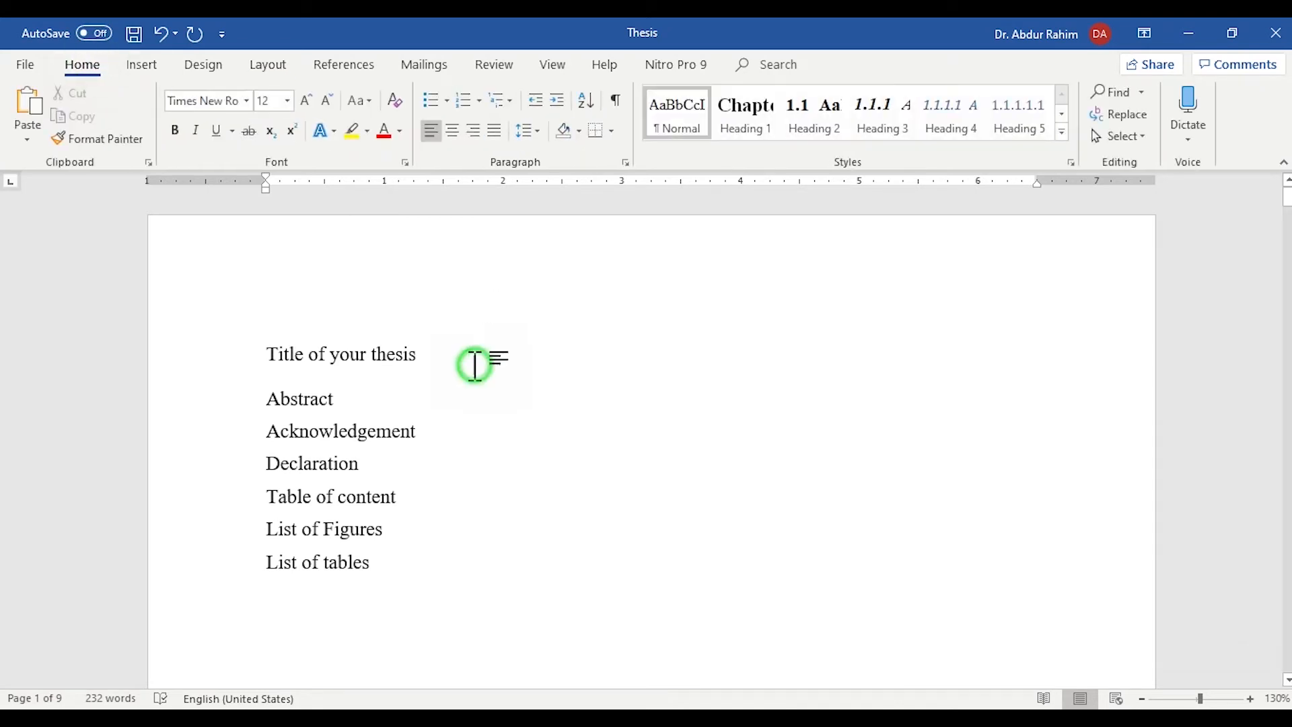
{"action": "left_click", "coordinate": [770, 132]}
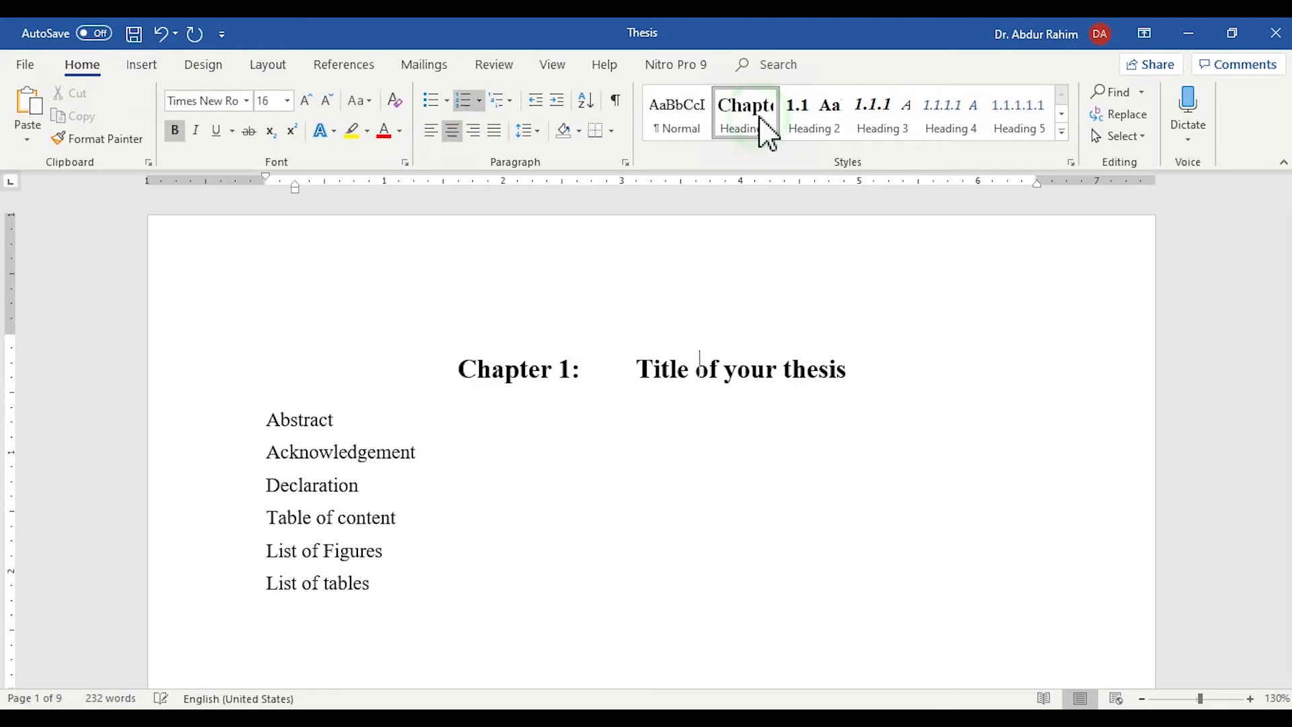
{"action": "left_click", "coordinate": [644, 368]}
{"action": "key", "text": "BackSpace"}
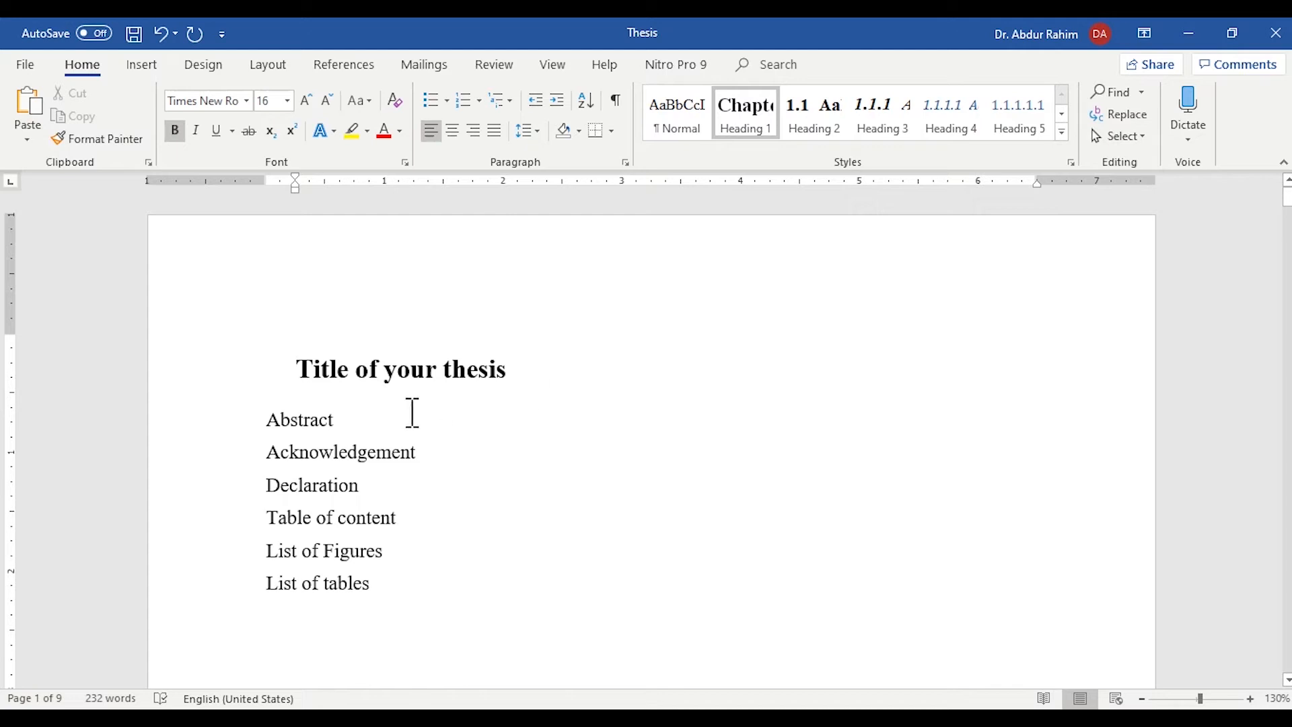
- Apply Heading 1 to the "Abstract" line and remove its automatic chapter number
{"action": "left_click", "coordinate": [254, 419]}
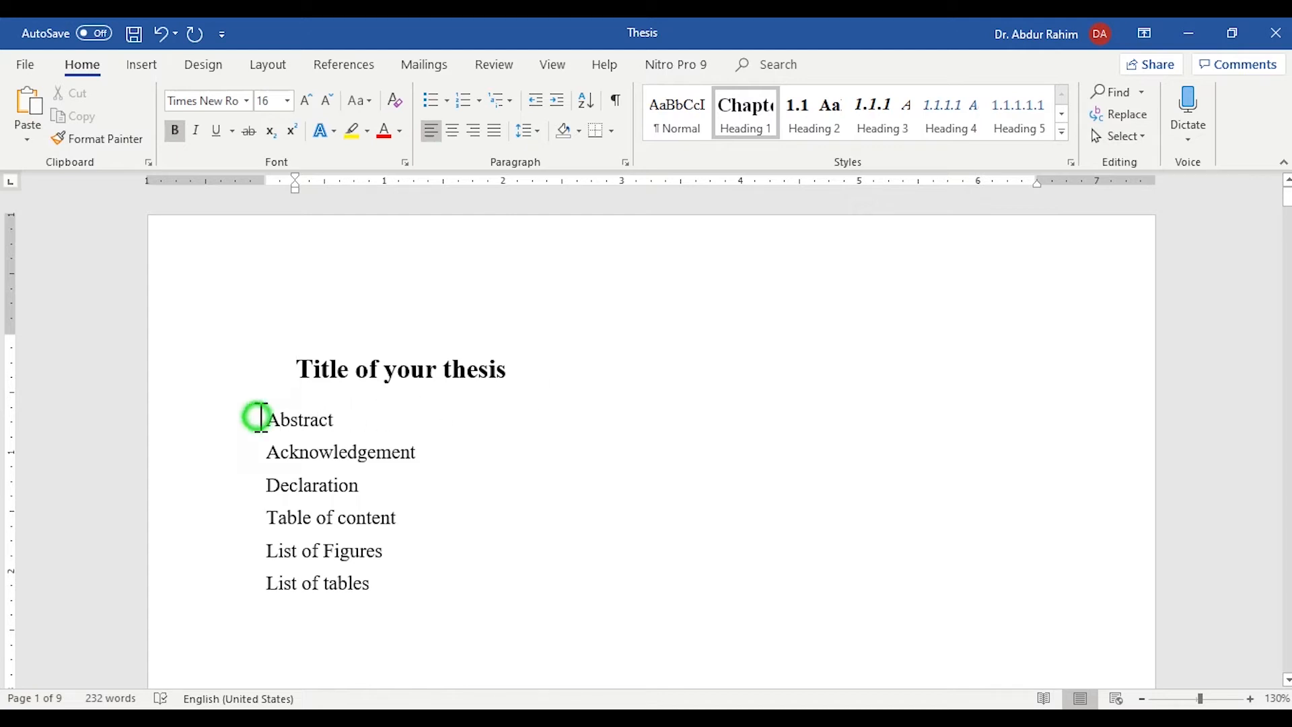
{"action": "left_click", "coordinate": [732, 113]}
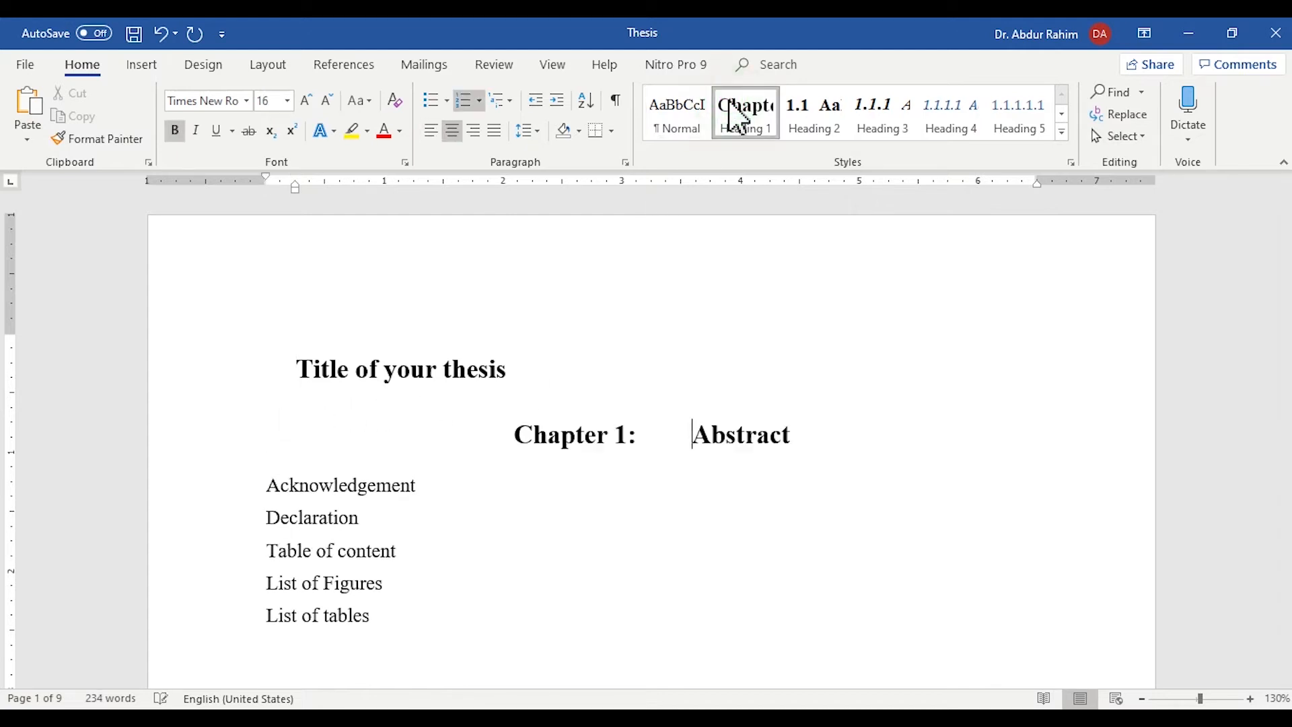
{"action": "key", "text": "BackSpace"}
{"action": "key", "text": "Down"}
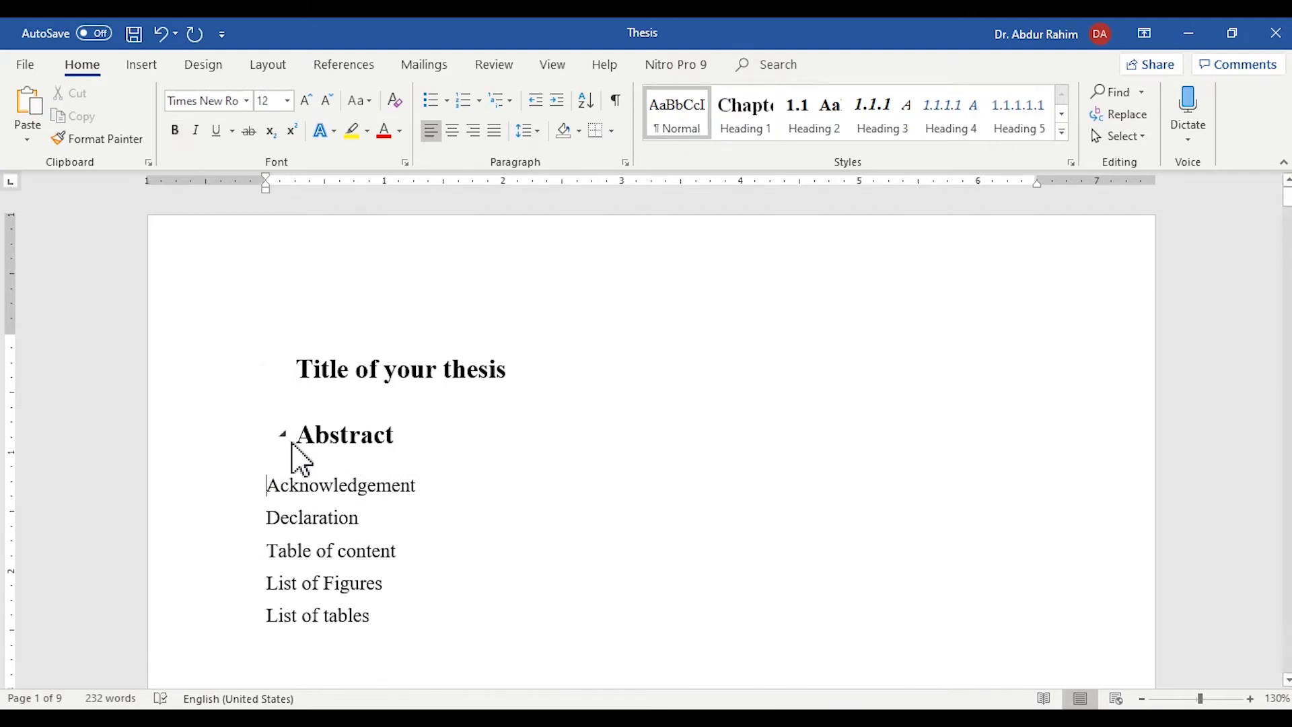
- Remove the leftover indent from the "Abstract" and "Title of your thesis" headings so both start at the margin
{"action": "left_click", "coordinate": [296, 439]}
{"action": "key", "text": "BackSpace"}
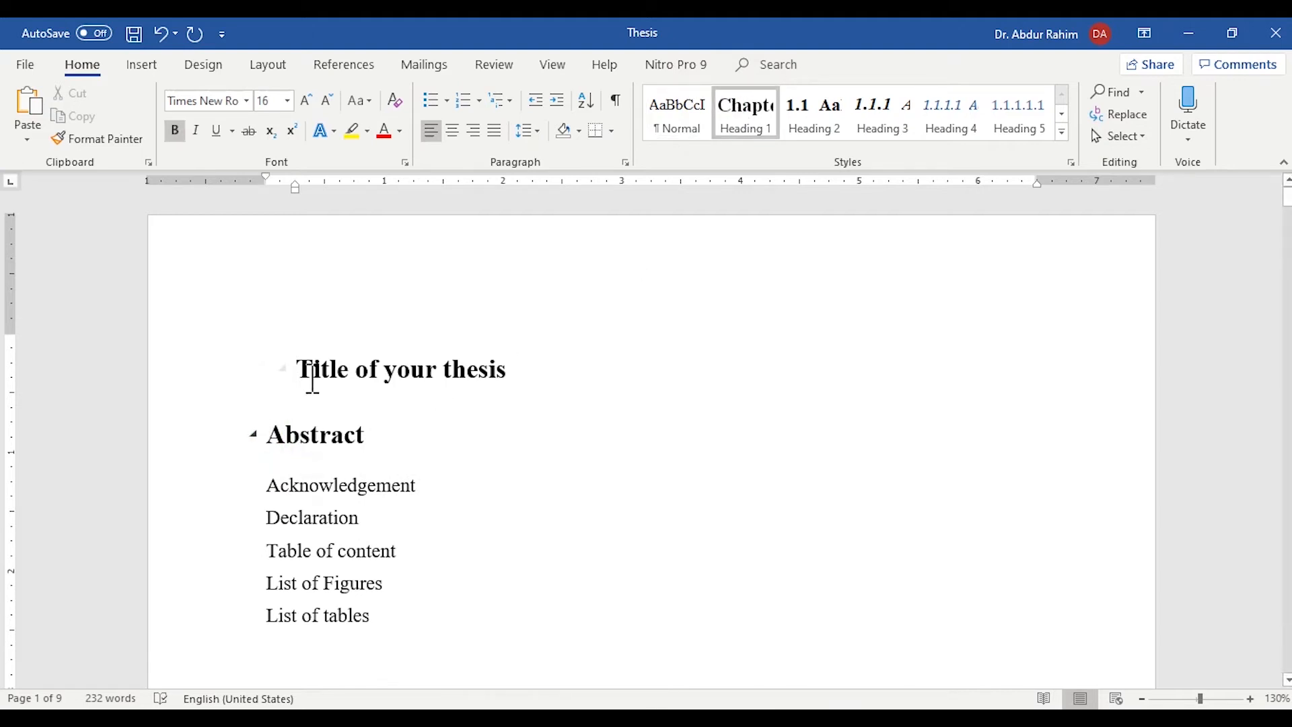
{"action": "left_click", "coordinate": [299, 368]}
{"action": "key", "text": "BackSpace"}
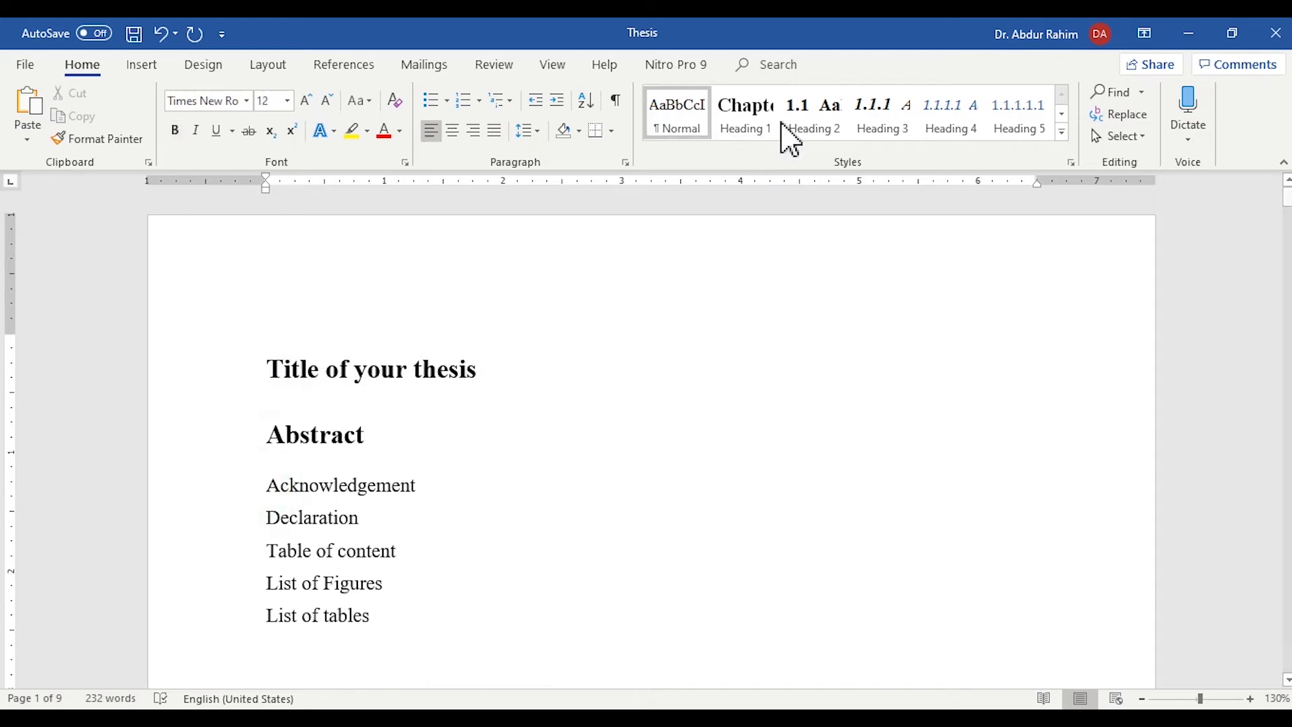
- Apply Heading 1 to the "Acknowledgement" line and remove its automatic chapter number and indent
{"action": "left_click", "coordinate": [774, 138]}
{"action": "key", "text": "BackSpace"}
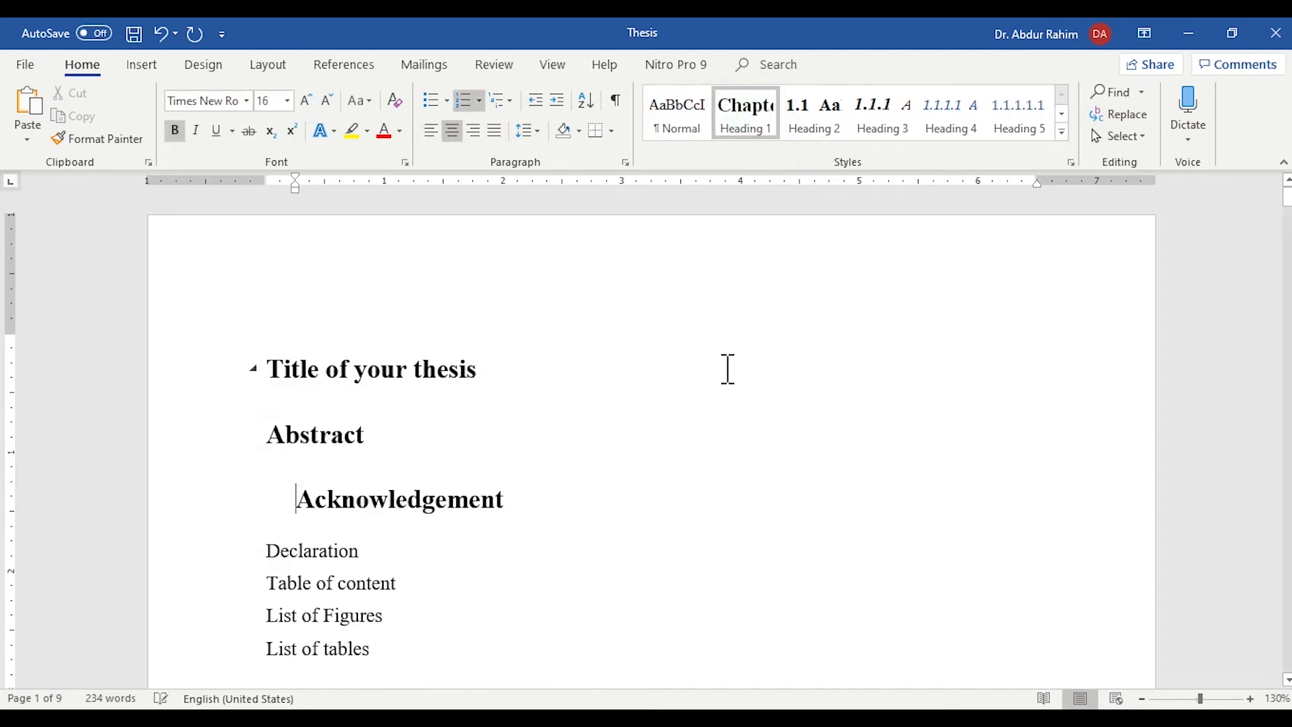
{"action": "key", "text": "BackSpace"}
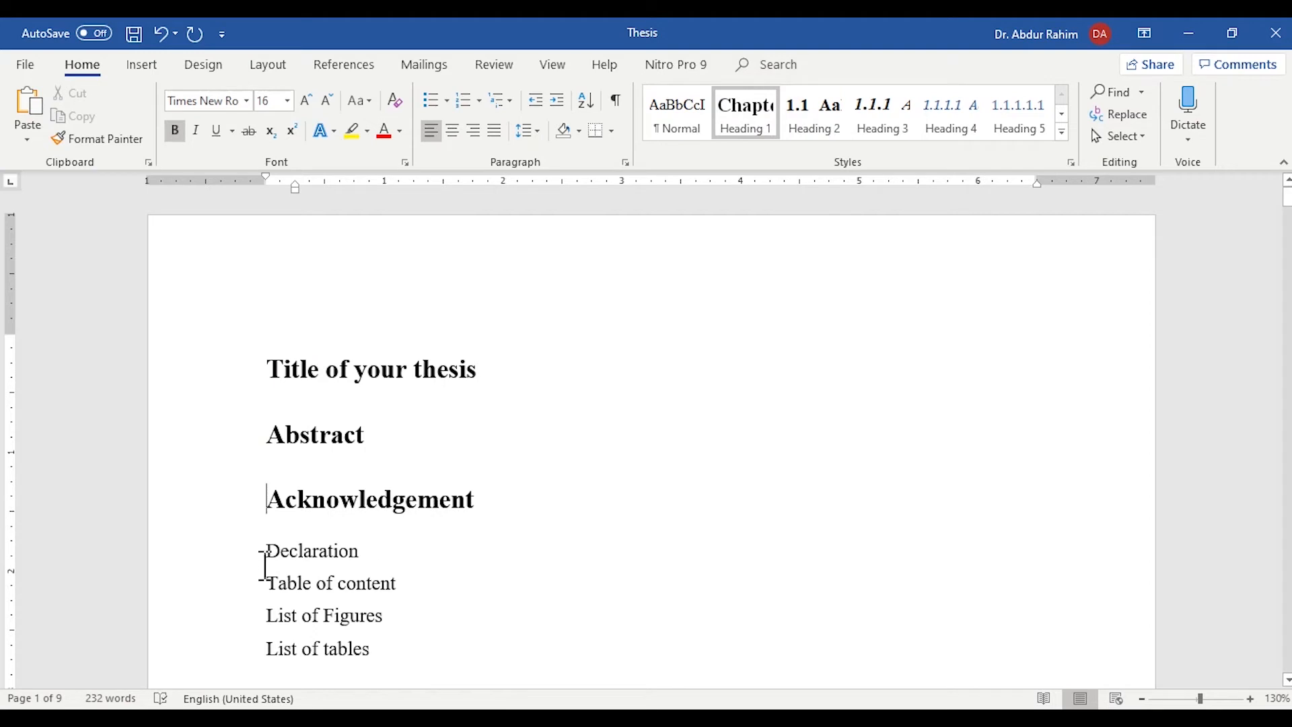
- Apply the Heading 1 style to the "Declaration" line and remove its automatic chapter numbering
{"action": "left_click", "coordinate": [265, 552]}
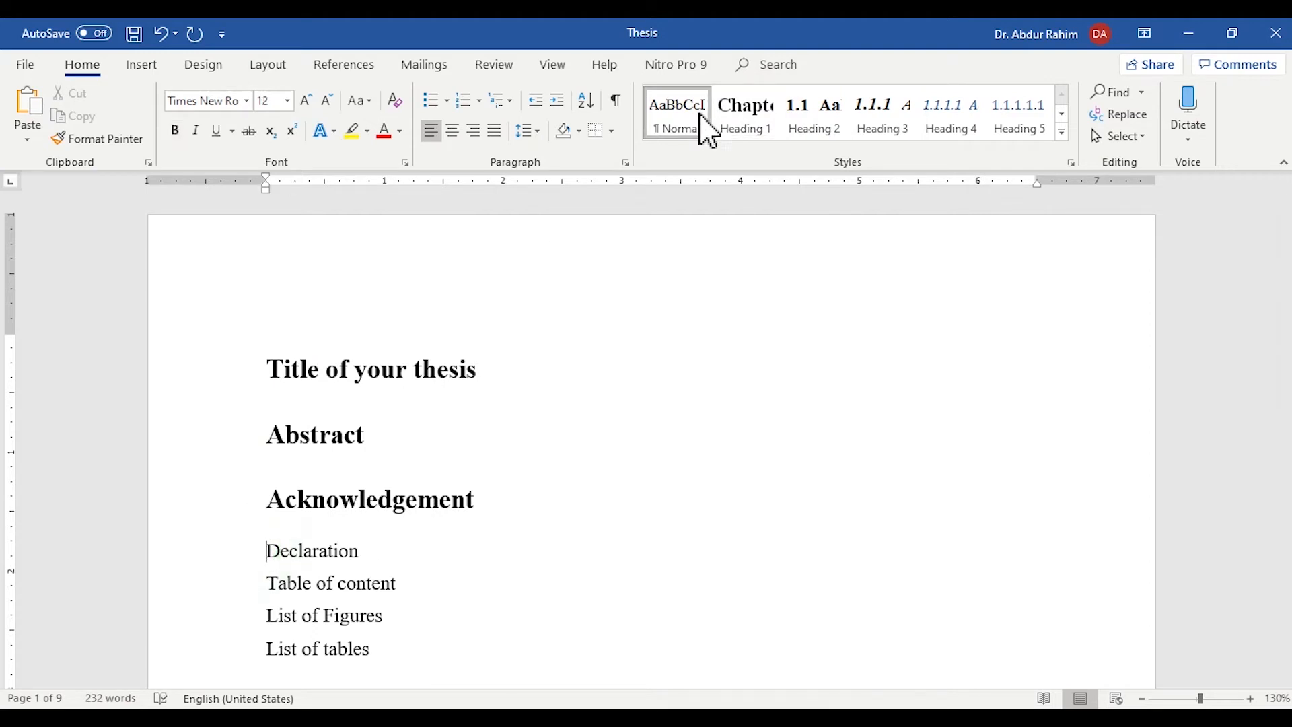
{"action": "left_click", "coordinate": [736, 121]}
{"action": "key", "text": "BackSpace"}
{"action": "key", "text": "Home"}
{"action": "key", "text": "BackSpace"}
- Centre the "Title of your thesis" heading and insert a page break after it
{"action": "scroll", "coordinate": [1016, 244], "scroll_direction": "down", "scroll_amount": 1}
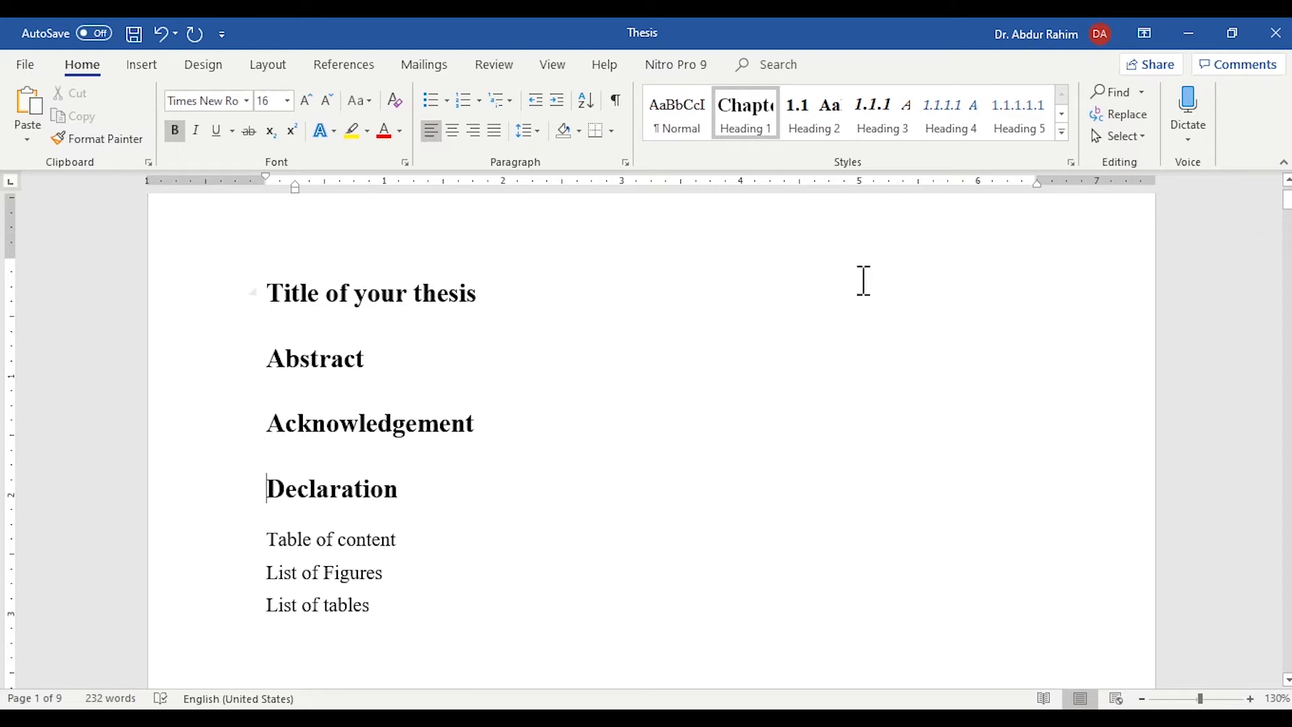
{"action": "left_click", "coordinate": [505, 295]}
{"action": "left_click", "coordinate": [450, 130]}
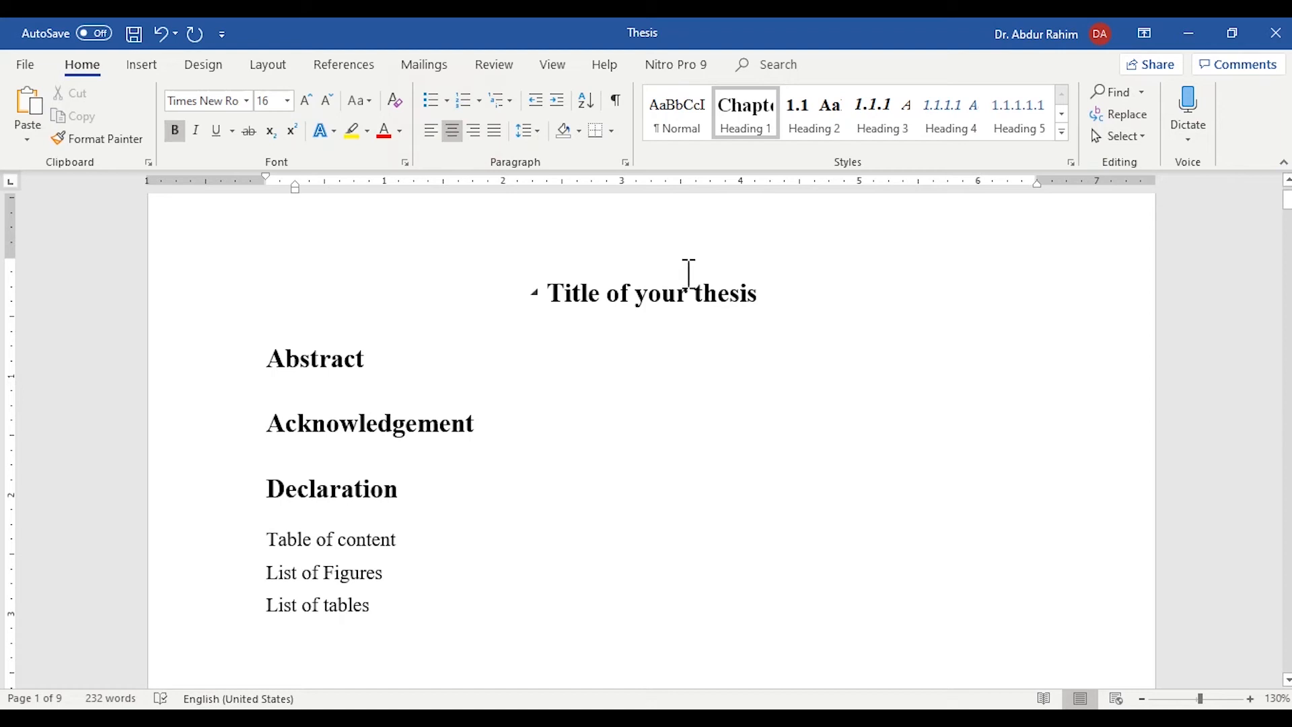
{"action": "scroll", "coordinate": [269, 74], "scroll_direction": "down", "scroll_amount": 3}
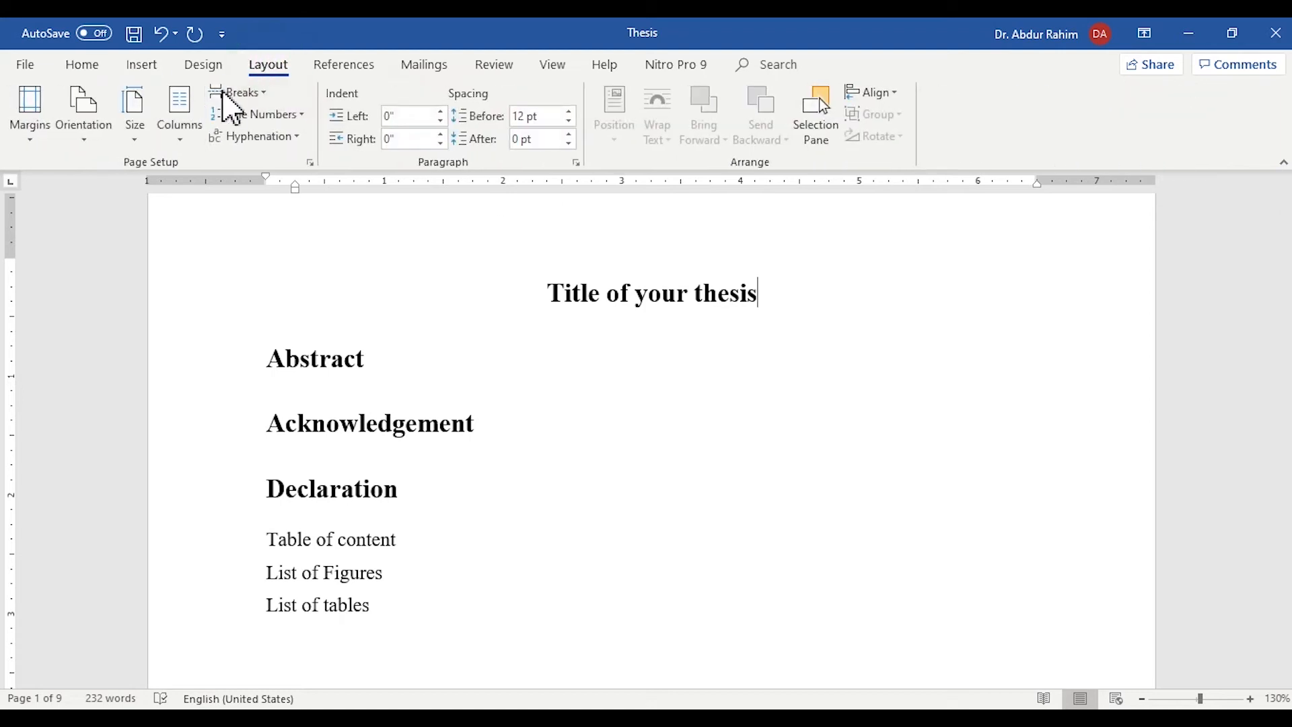
{"action": "left_click", "coordinate": [260, 94]}
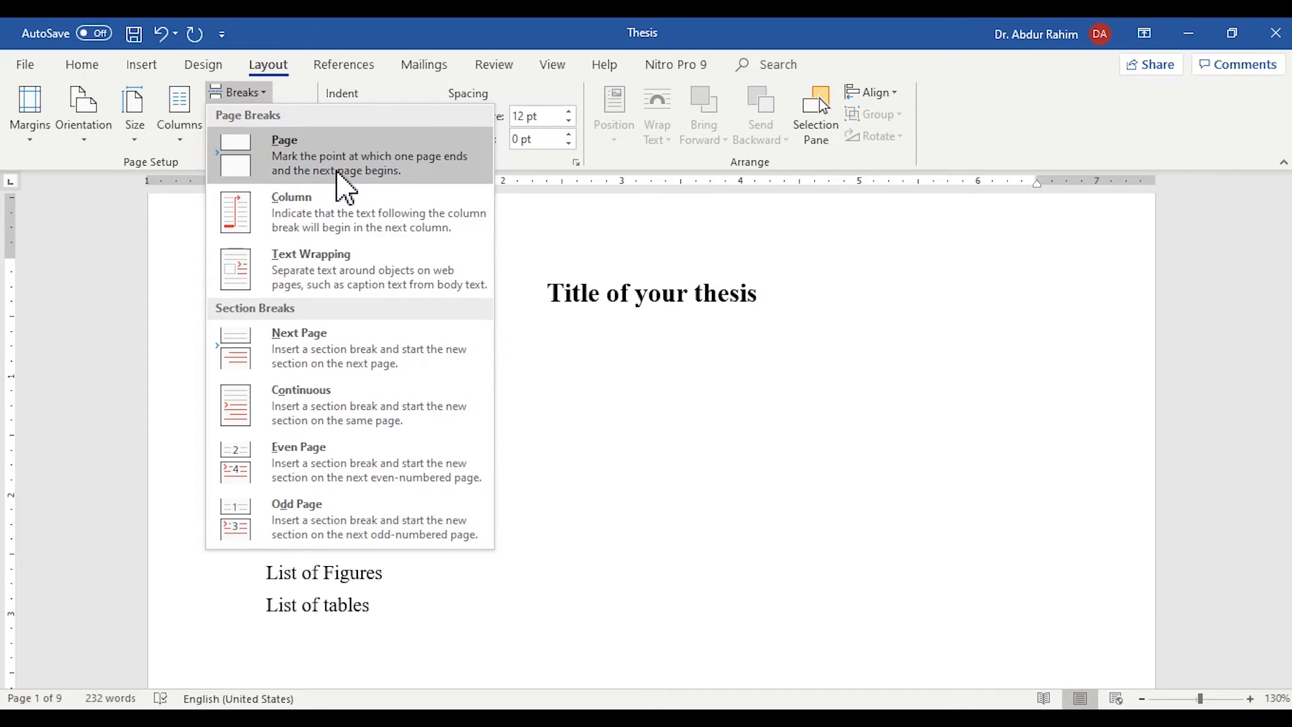
{"action": "left_click", "coordinate": [346, 188]}
- Centre the "Abstract" heading and insert a page break after it
{"action": "mouse_move", "coordinate": [1287, 256]}
{"action": "left_mouse_down"}
{"action": "mouse_move", "coordinate": [1287, 236]}
{"action": "mouse_move", "coordinate": [1290, 269]}
{"action": "left_mouse_up"}
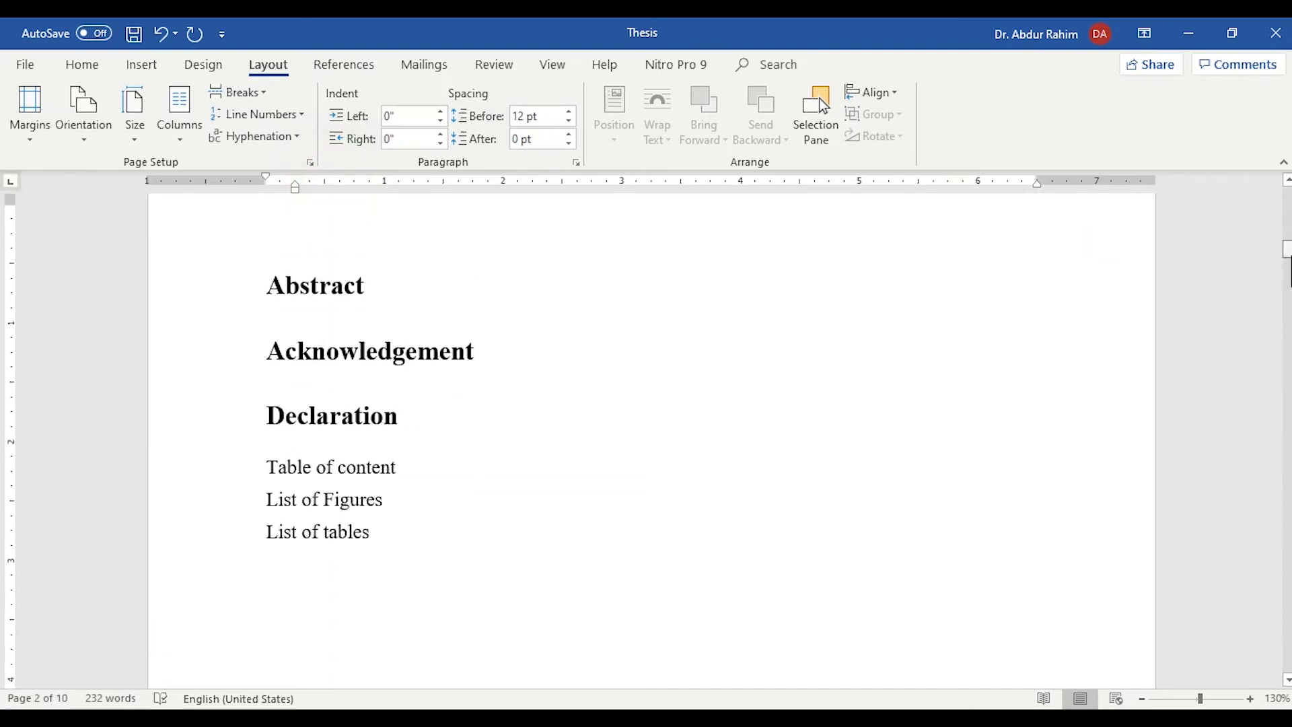
{"action": "left_click", "coordinate": [484, 274]}
{"action": "left_click", "coordinate": [84, 67]}
{"action": "left_click", "coordinate": [452, 130]}
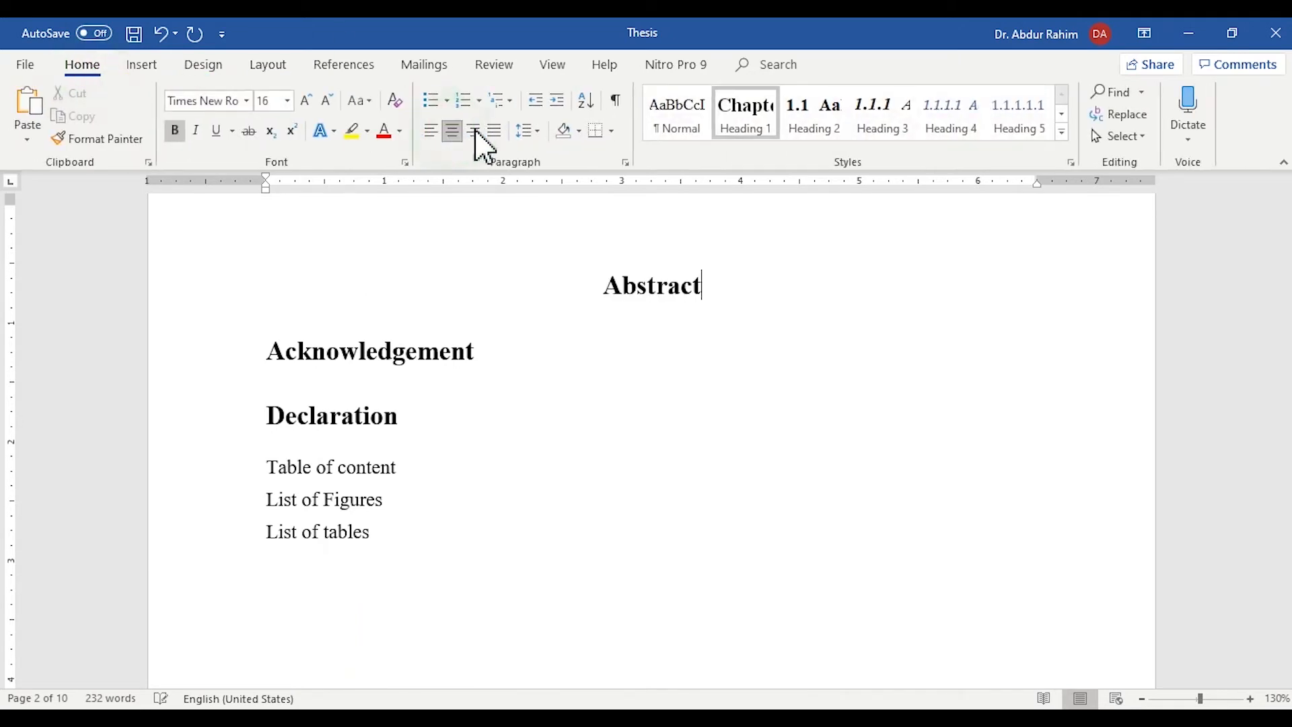
{"action": "left_click", "coordinate": [255, 67]}
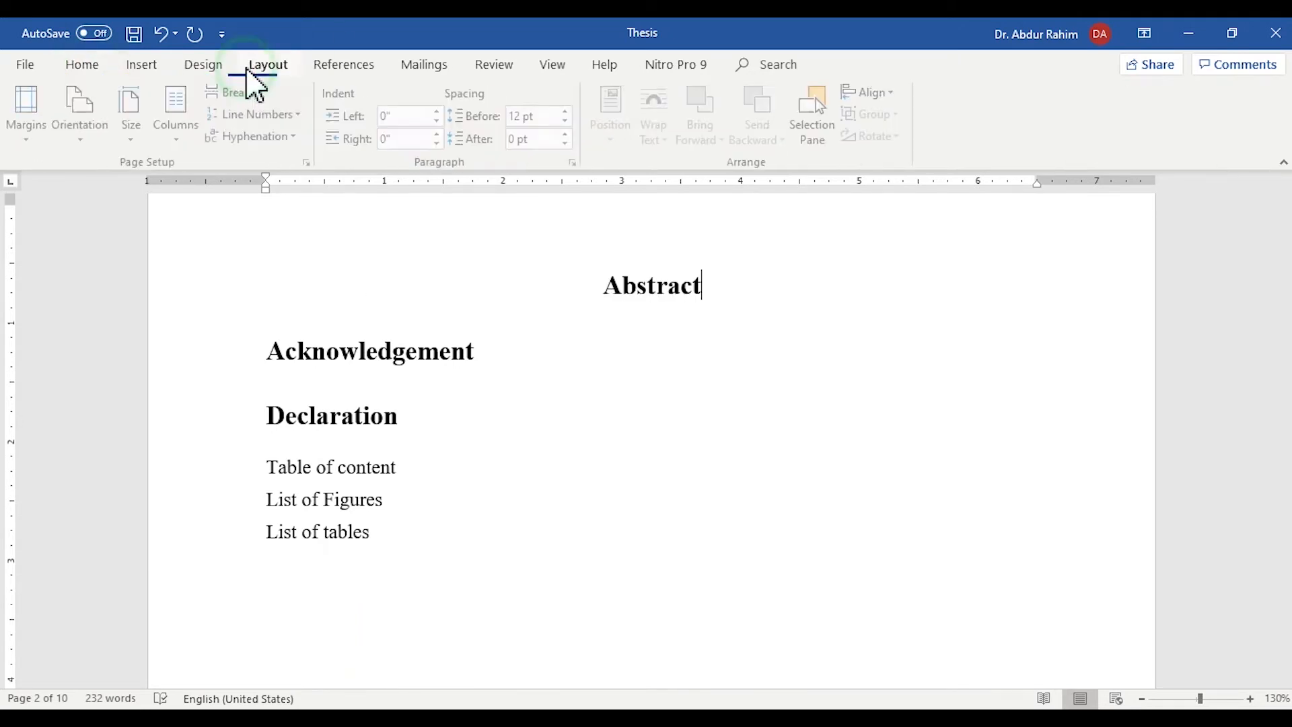
{"action": "left_click", "coordinate": [253, 98]}
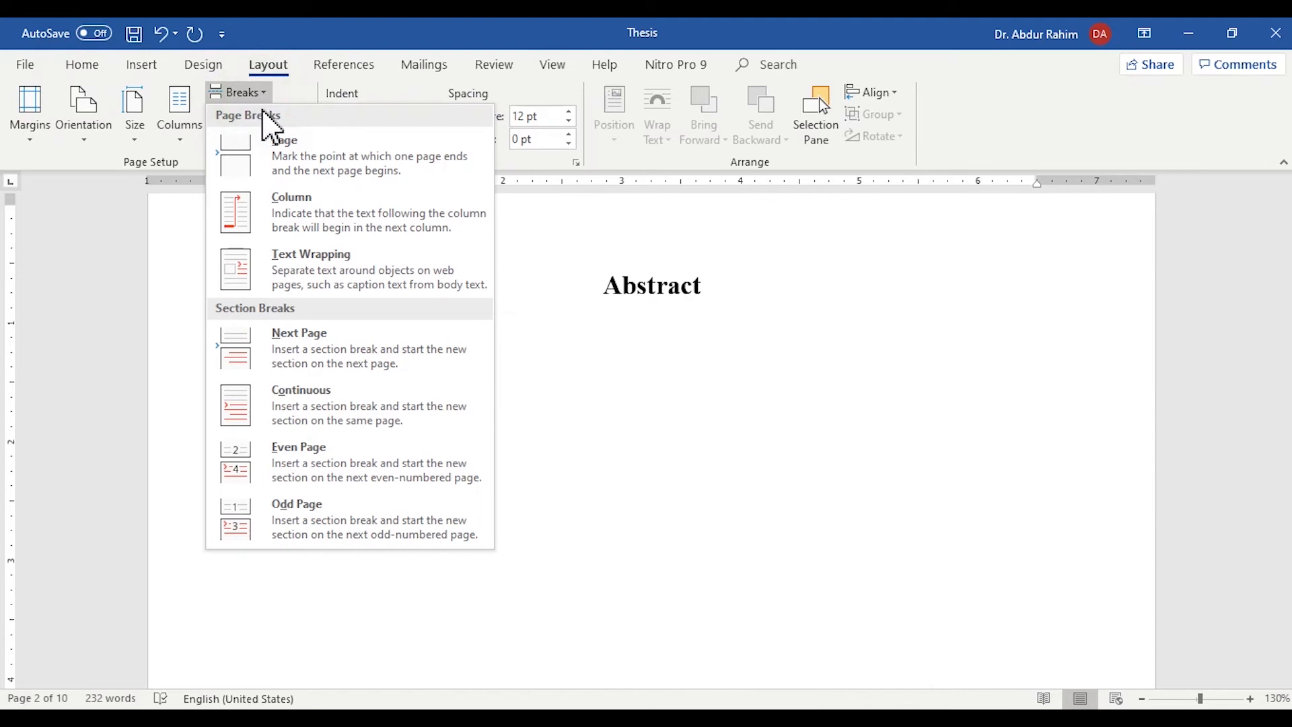
{"action": "left_click", "coordinate": [302, 164]}
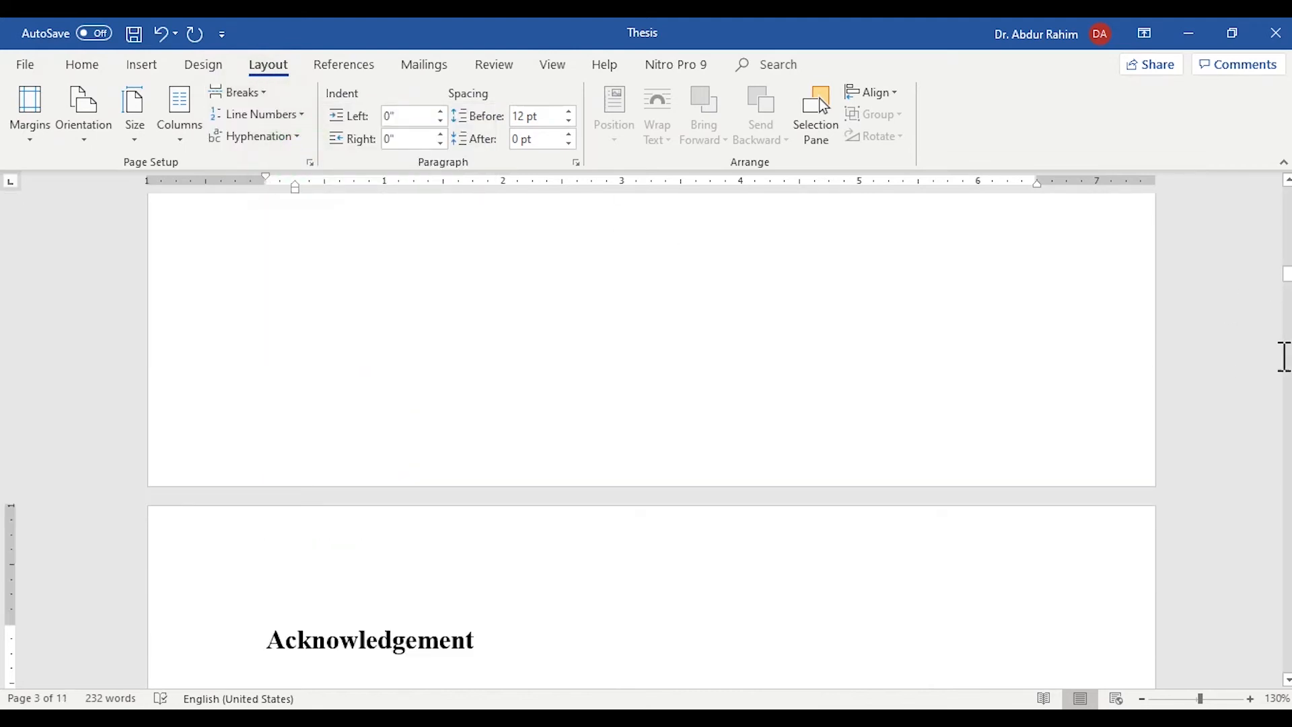
- Centre the "Acknowledgement" heading and insert a page break after it
{"action": "left_click", "coordinate": [93, 65]}
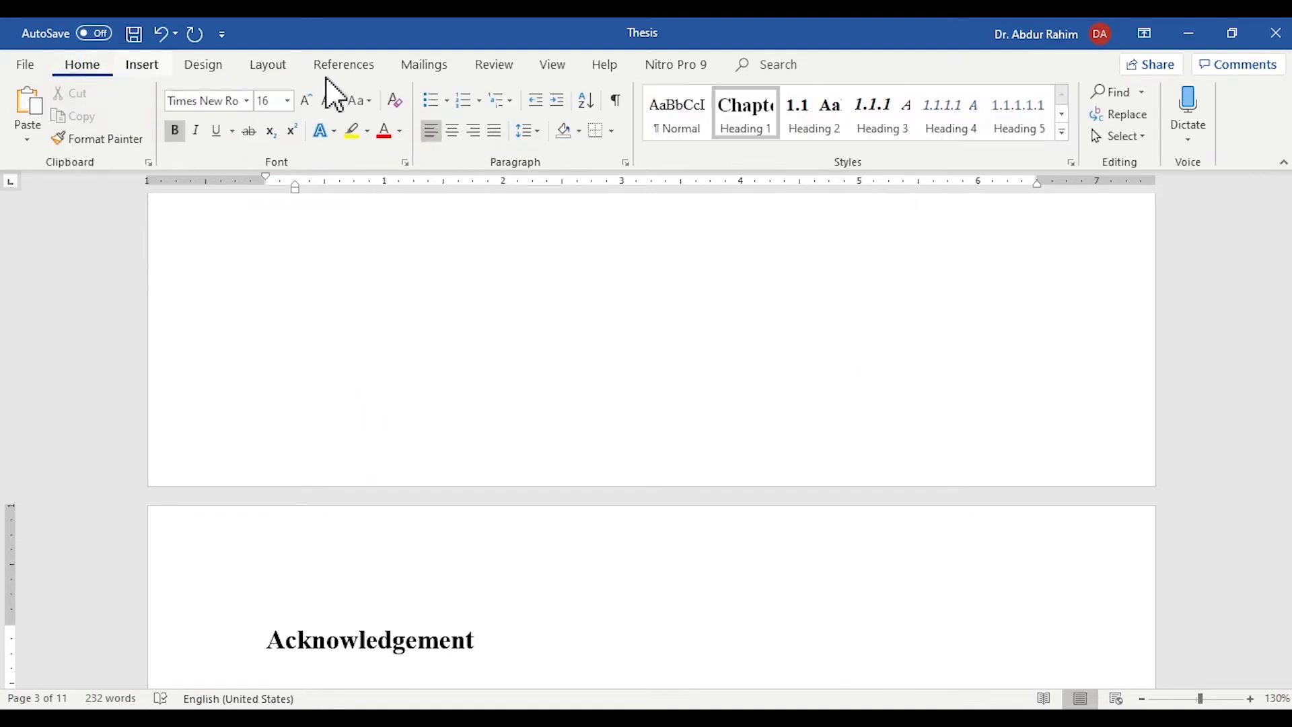
{"action": "left_click", "coordinate": [452, 135]}
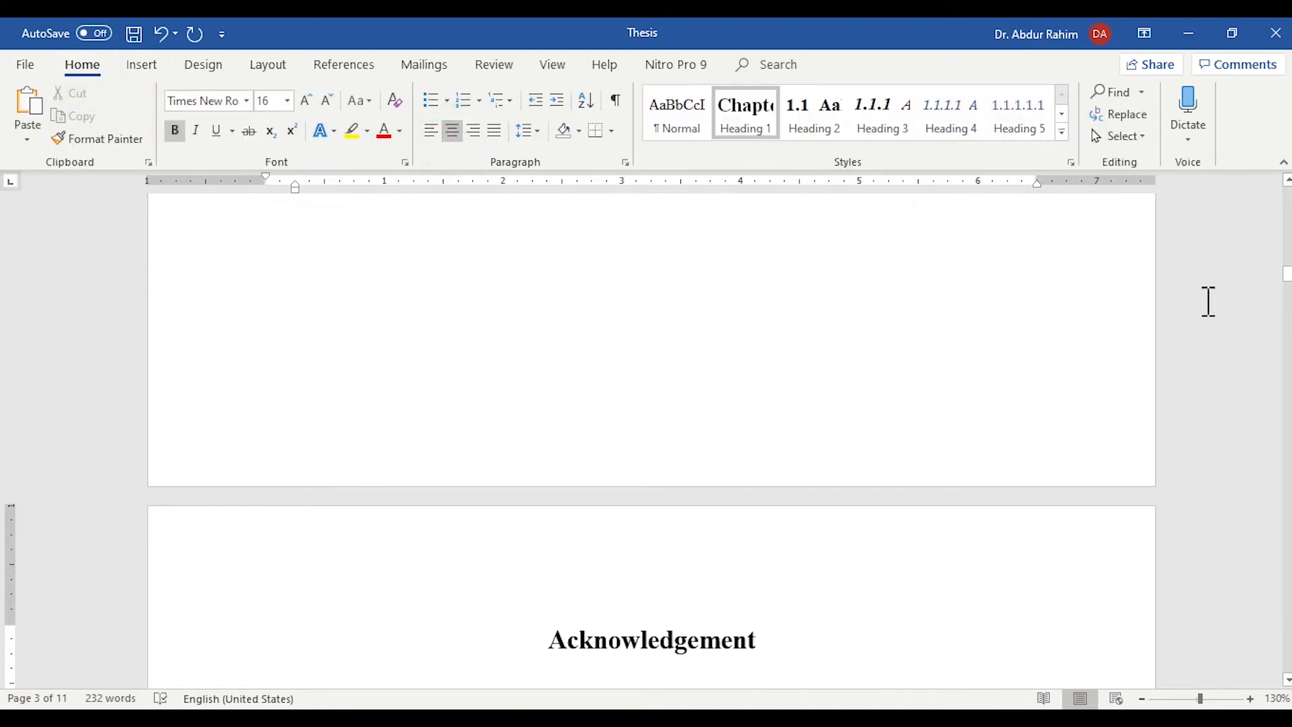
{"action": "left_click_drag", "start_coordinate": [1287, 273], "coordinate": [1287, 286]}
{"action": "left_click", "coordinate": [768, 259]}
{"action": "left_click", "coordinate": [266, 65]}
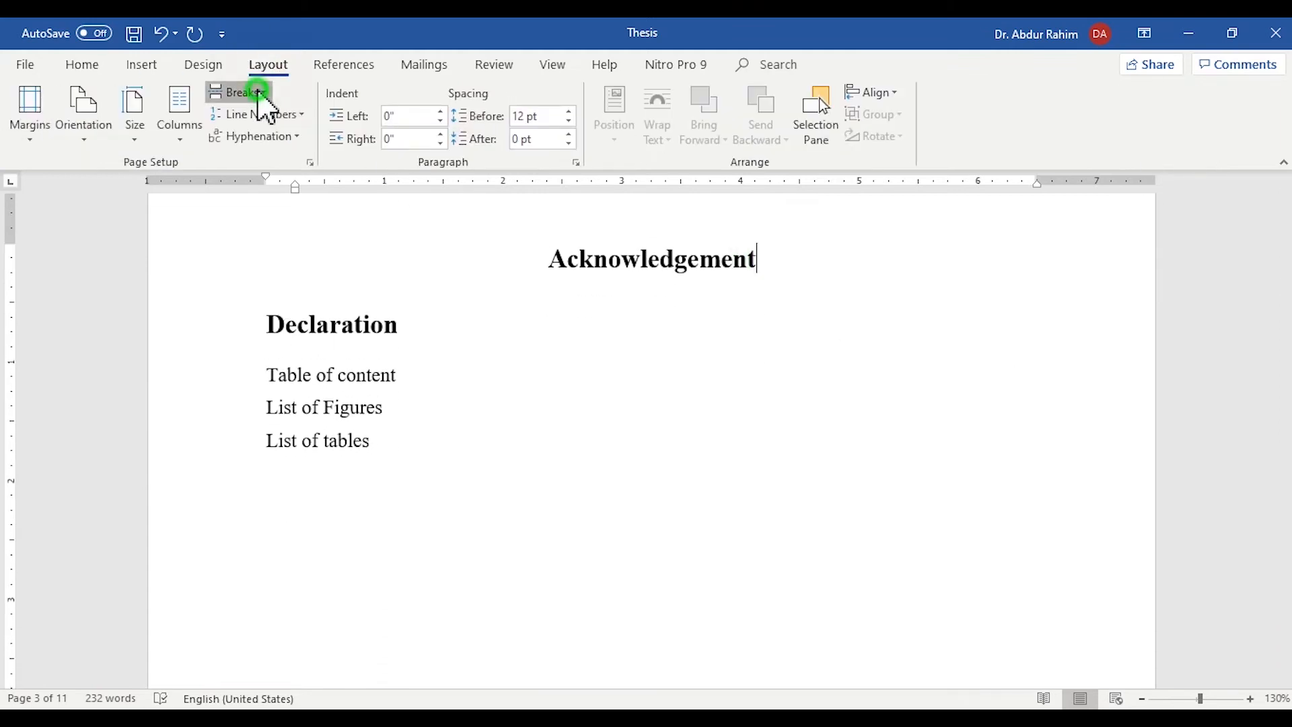
{"action": "left_click", "coordinate": [255, 93]}
{"action": "left_click", "coordinate": [296, 162]}
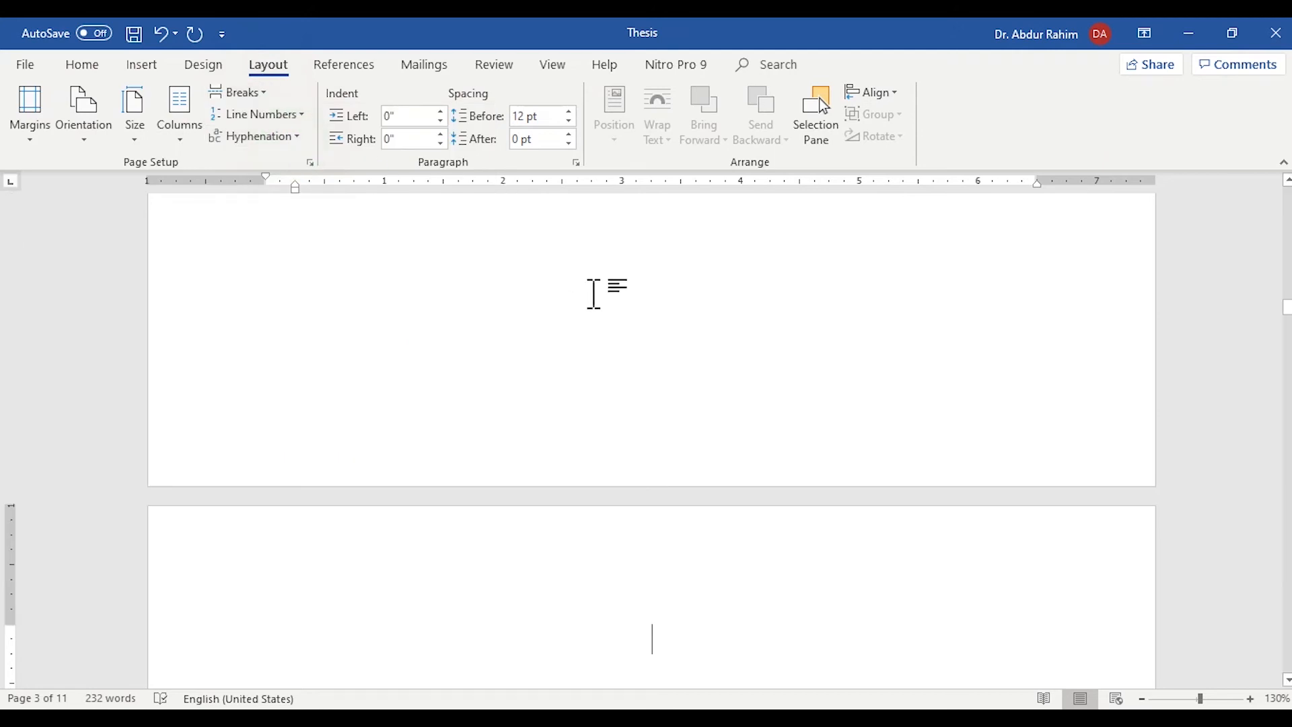
- Insert a page break below the "List of tables" line on the Declaration page
{"action": "left_click_drag", "start_coordinate": [1287, 323], "coordinate": [1287, 343]}
{"action": "left_click", "coordinate": [615, 341]}
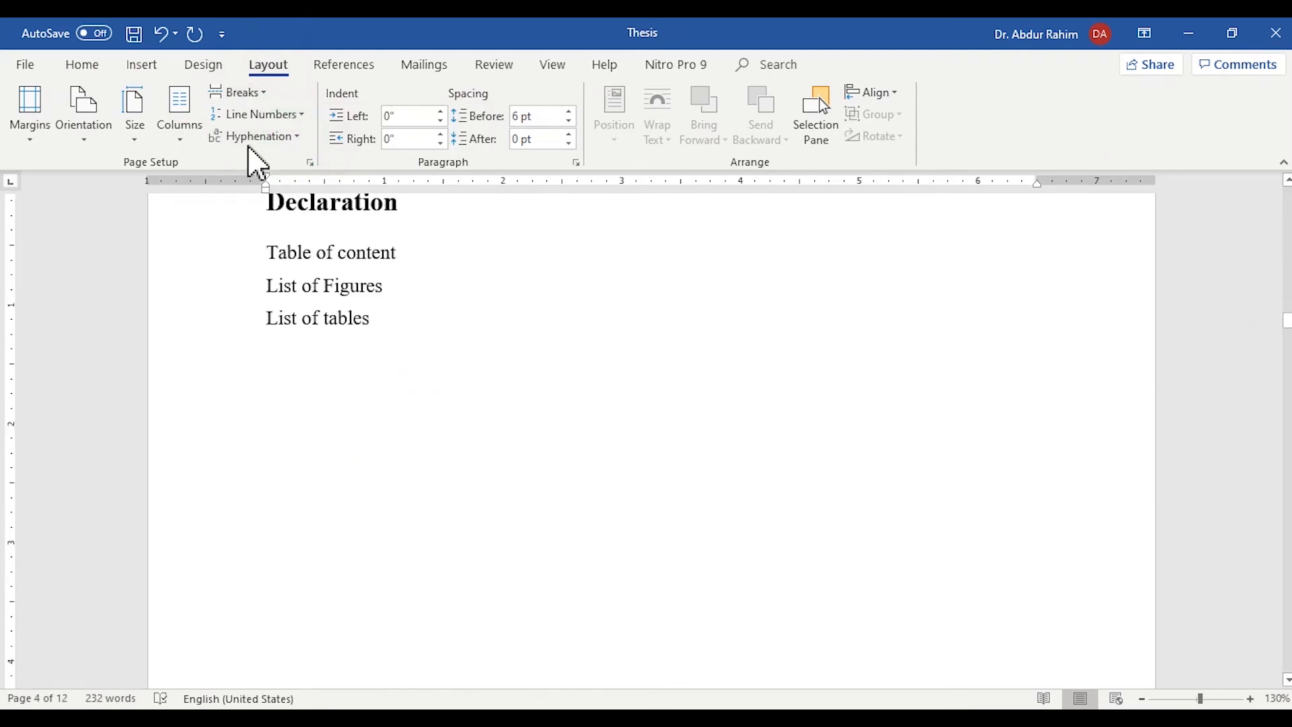
{"action": "left_click", "coordinate": [265, 93]}
{"action": "left_click", "coordinate": [297, 144]}
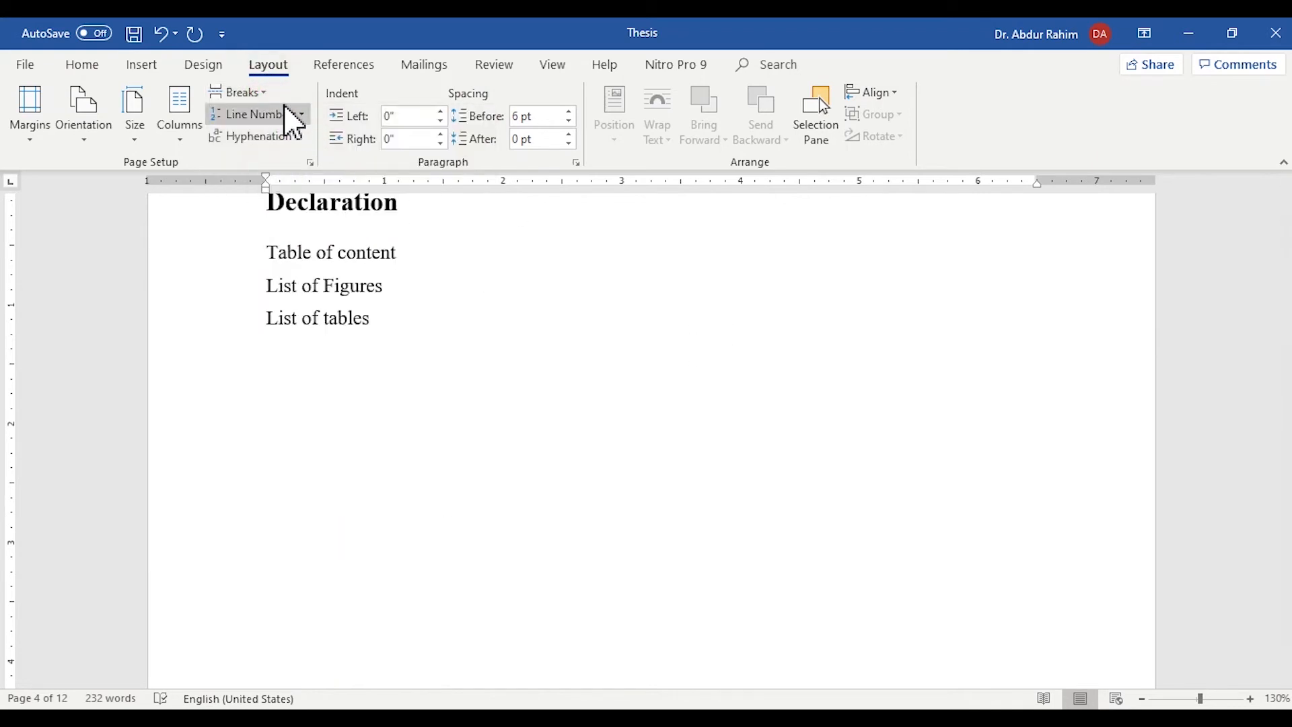
{"action": "left_click", "coordinate": [266, 93]}
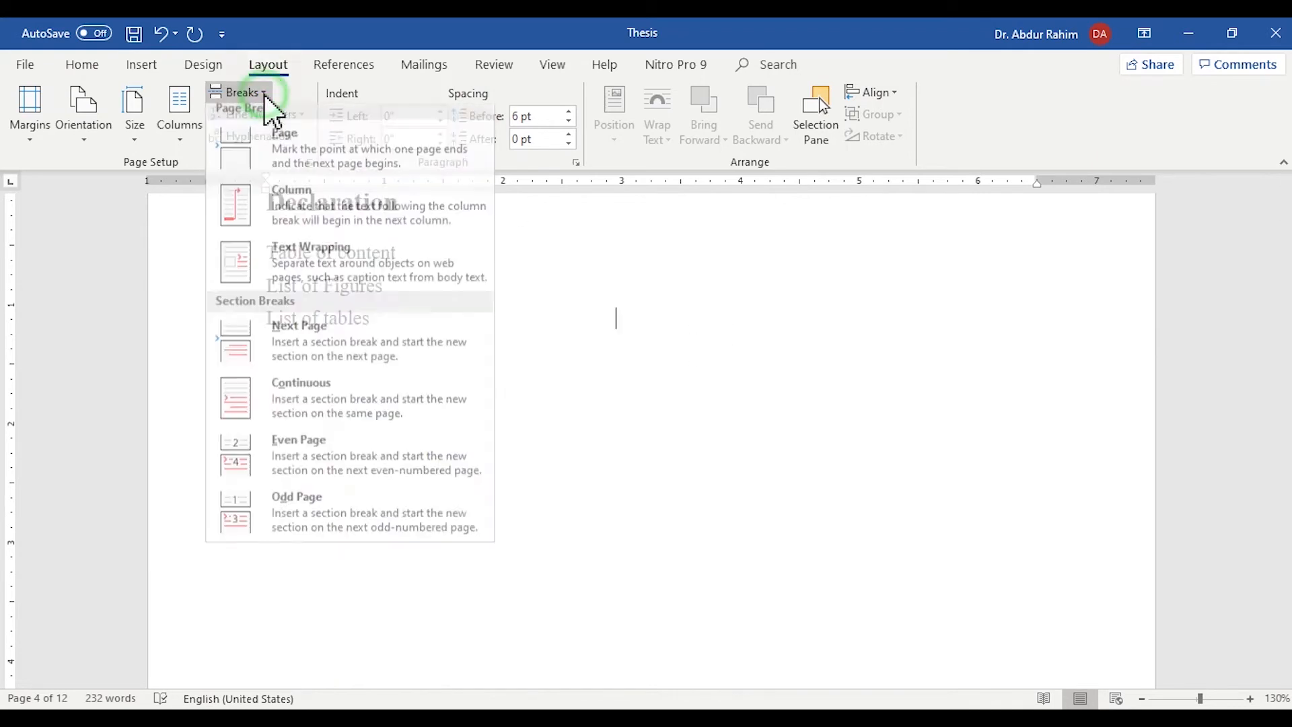
{"action": "left_click", "coordinate": [297, 155]}
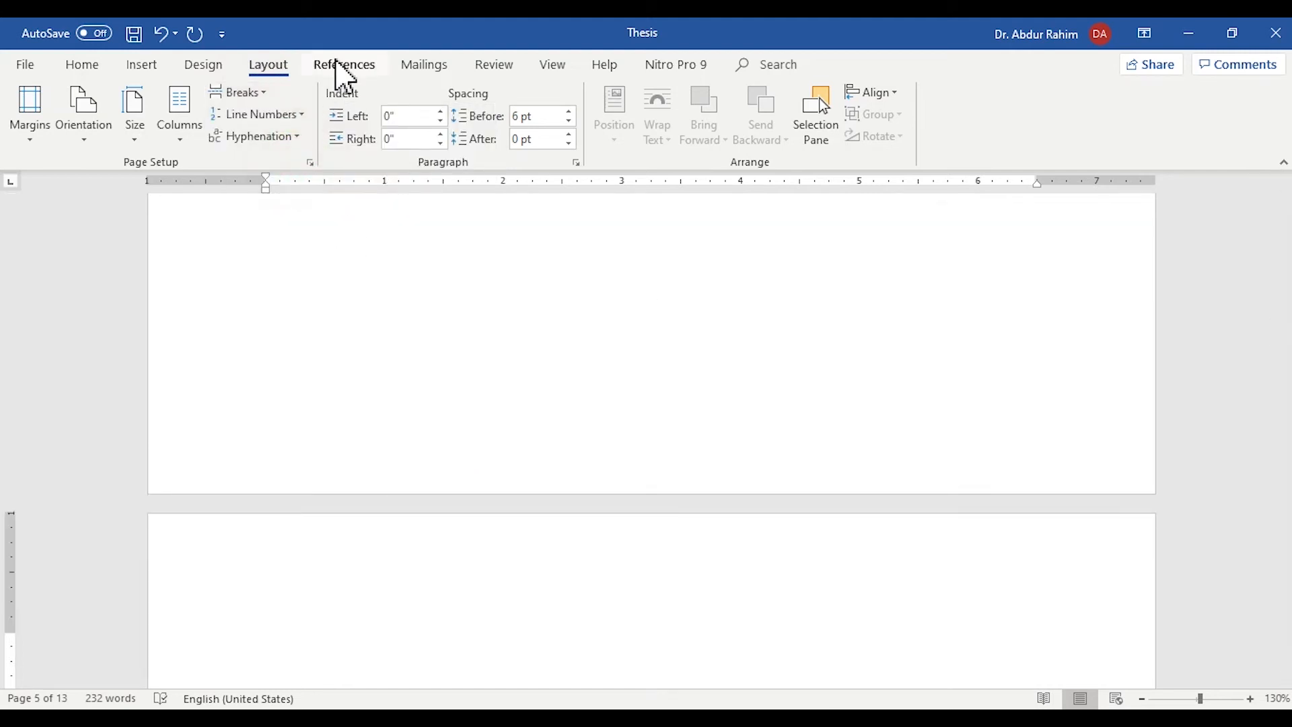
- Insert the Automatic Table 2 table of contents on the blank page following the Declaration page
{"action": "scroll", "coordinate": [513, 431], "scroll_direction": "down", "scroll_amount": 5}
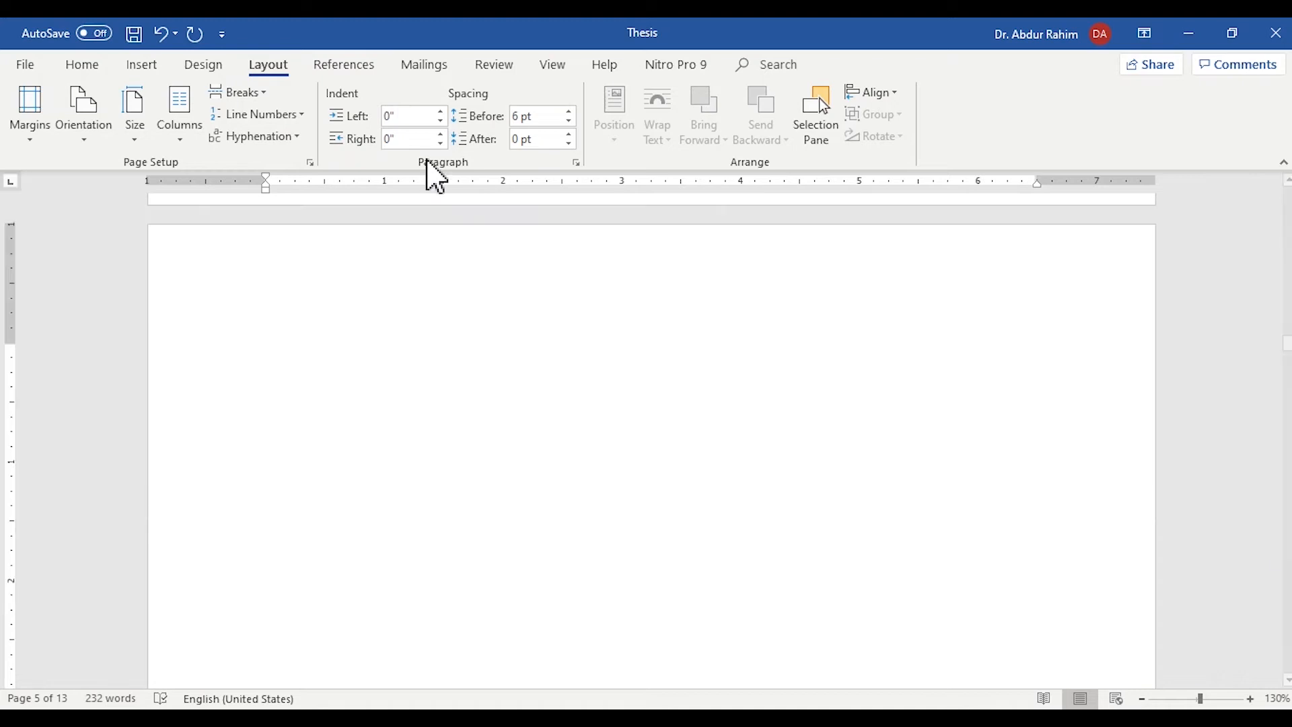
{"action": "left_click", "coordinate": [345, 66]}
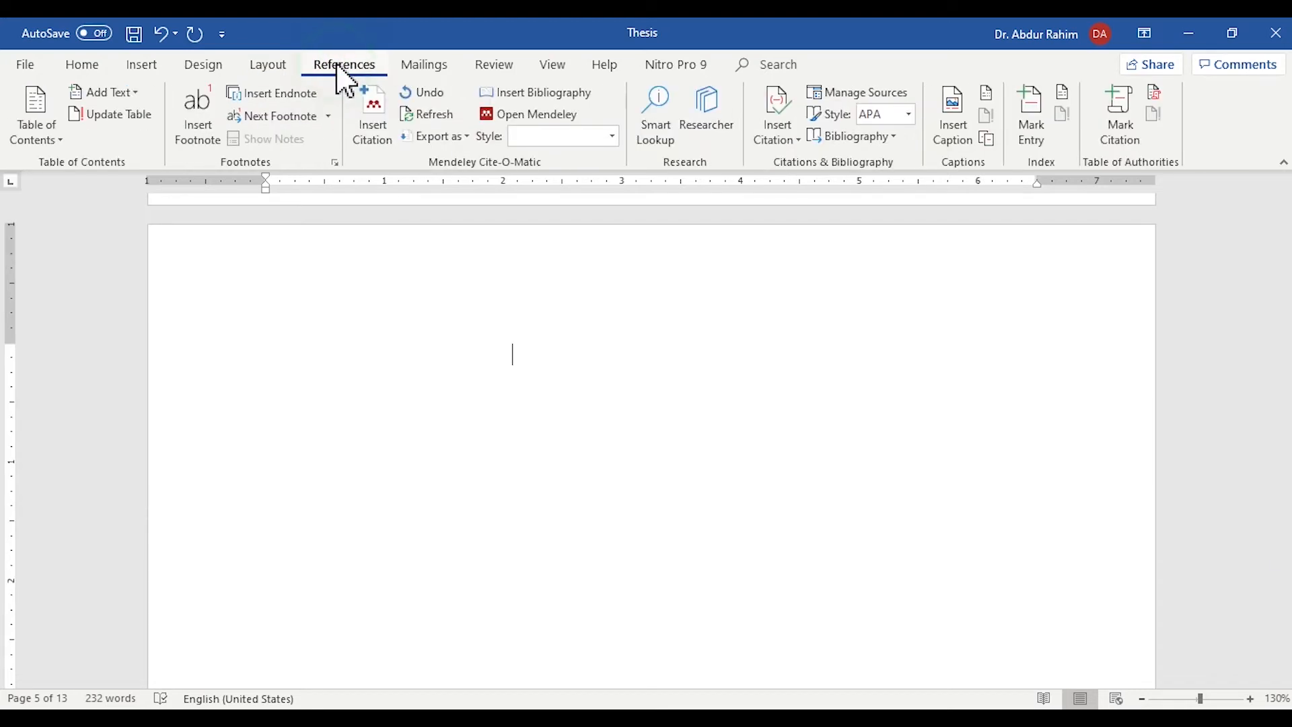
{"action": "left_click", "coordinate": [59, 138]}
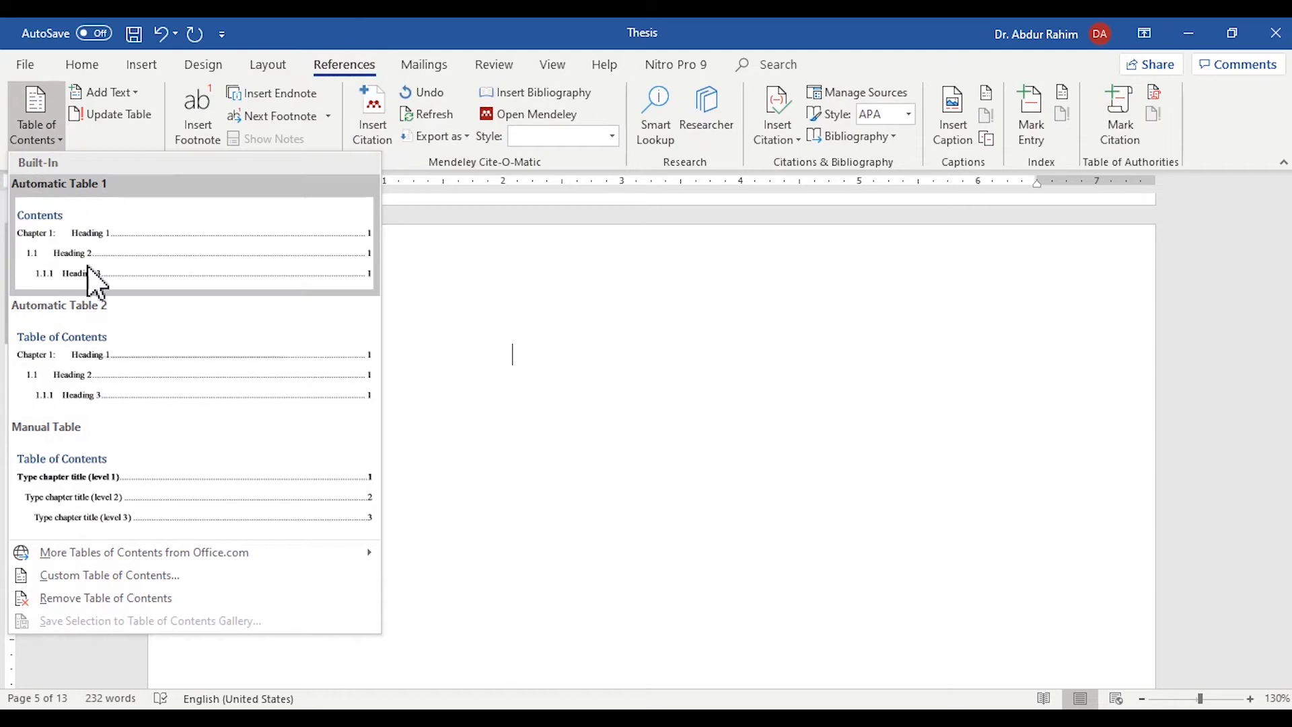
{"action": "left_click", "coordinate": [108, 341]}
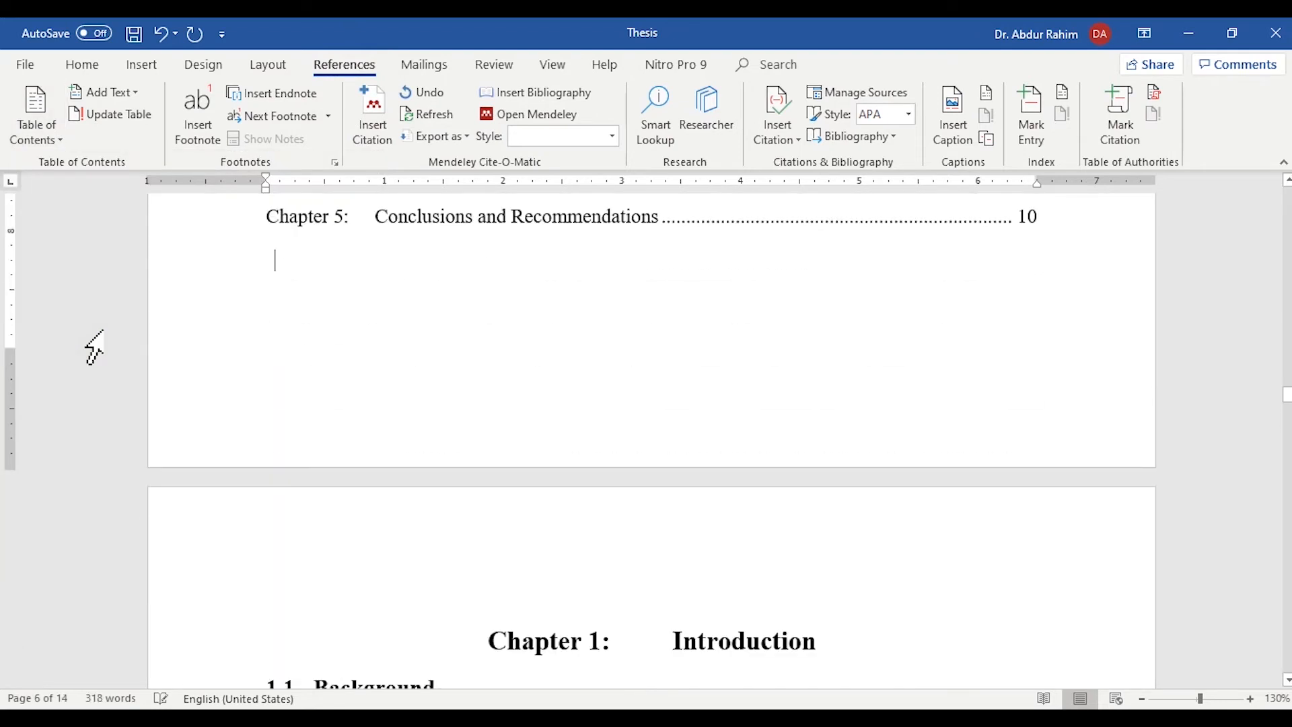
- Insert a page break after the last entry of the table of contents
{"action": "mouse_move", "coordinate": [1287, 412]}
{"action": "left_mouse_down"}
{"action": "mouse_move", "coordinate": [1287, 365]}
{"action": "mouse_move", "coordinate": [1287, 392]}
{"action": "left_mouse_up"}
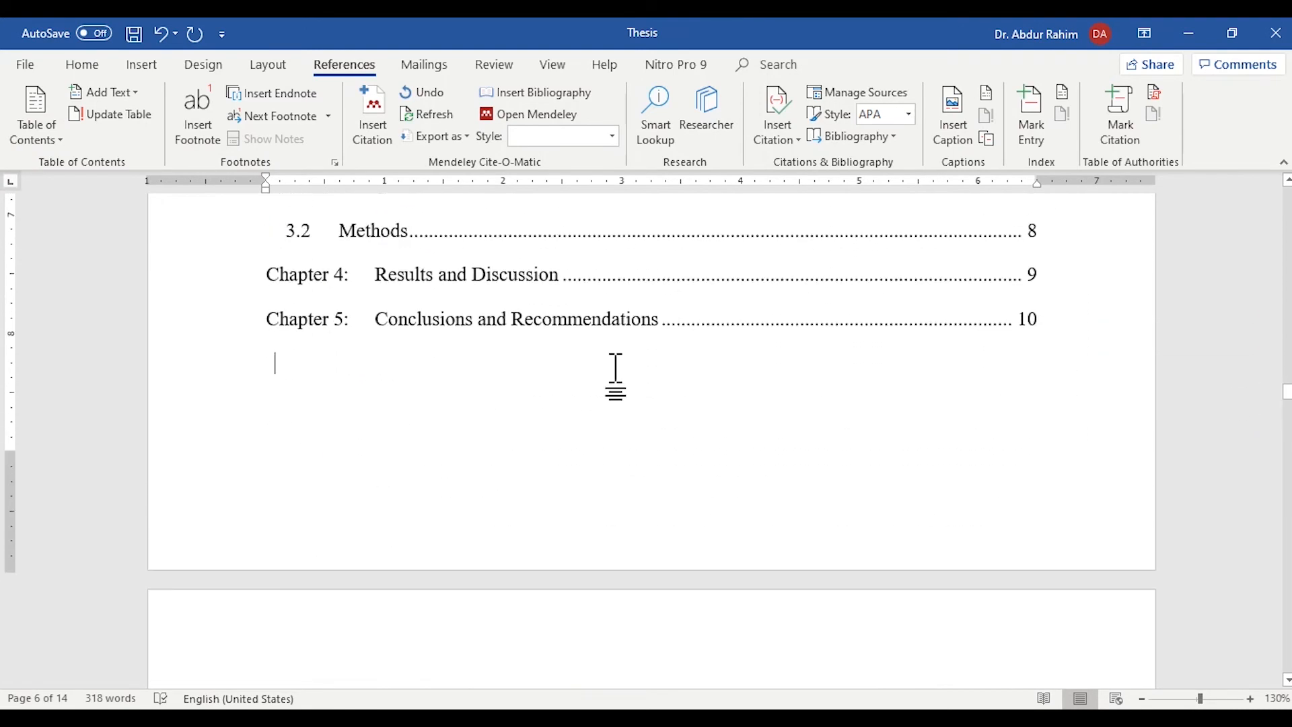
{"action": "left_click", "coordinate": [162, 61]}
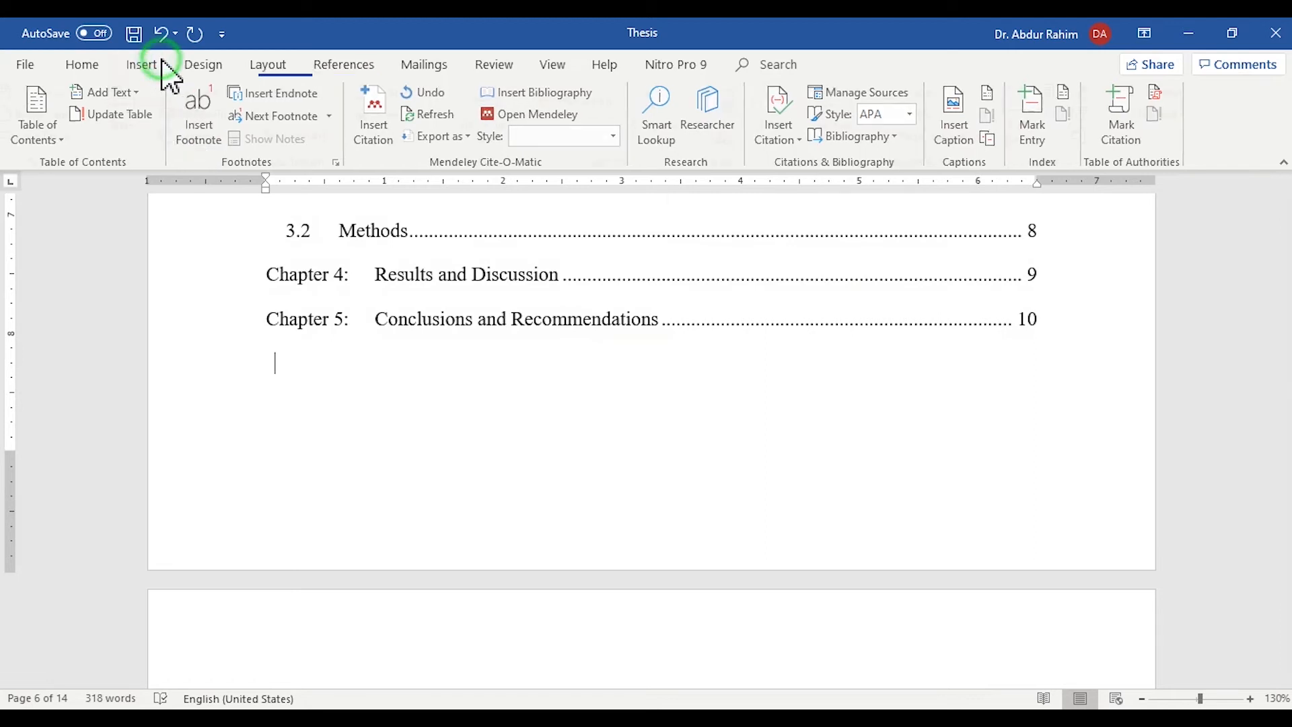
{"action": "left_click", "coordinate": [266, 64]}
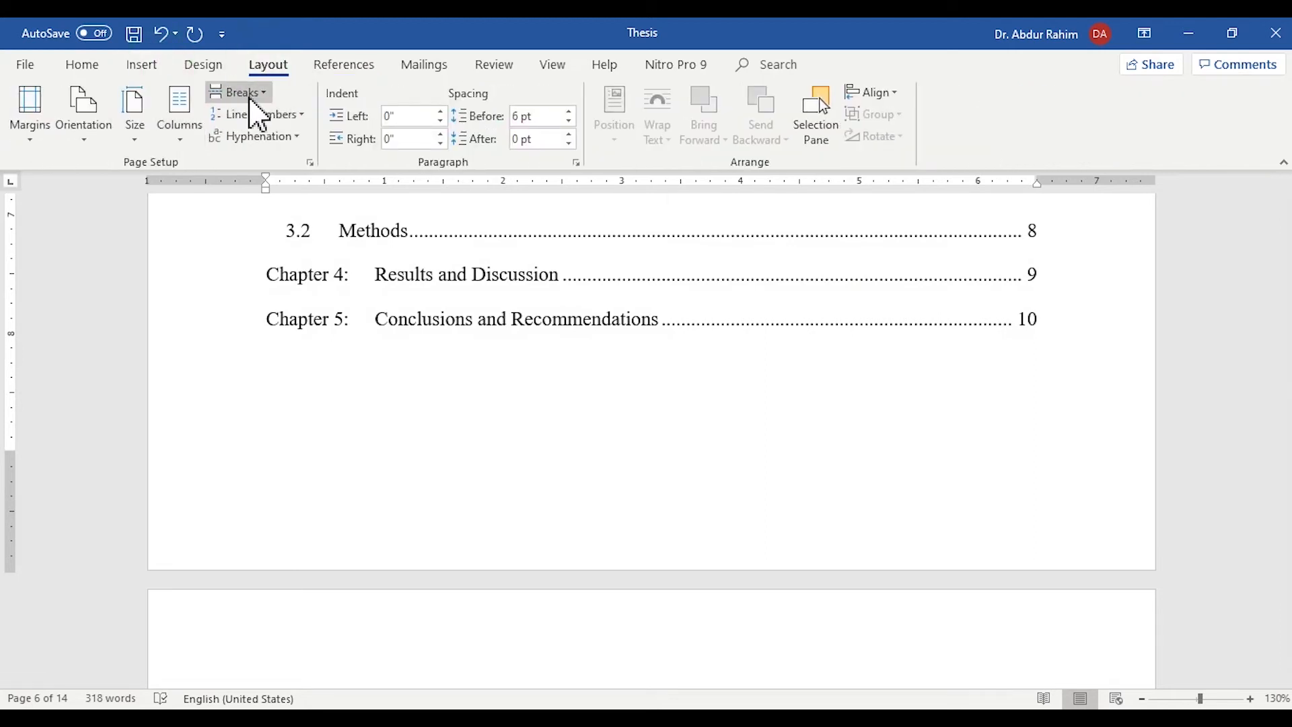
{"action": "left_click", "coordinate": [251, 101]}
{"action": "left_click", "coordinate": [277, 144]}
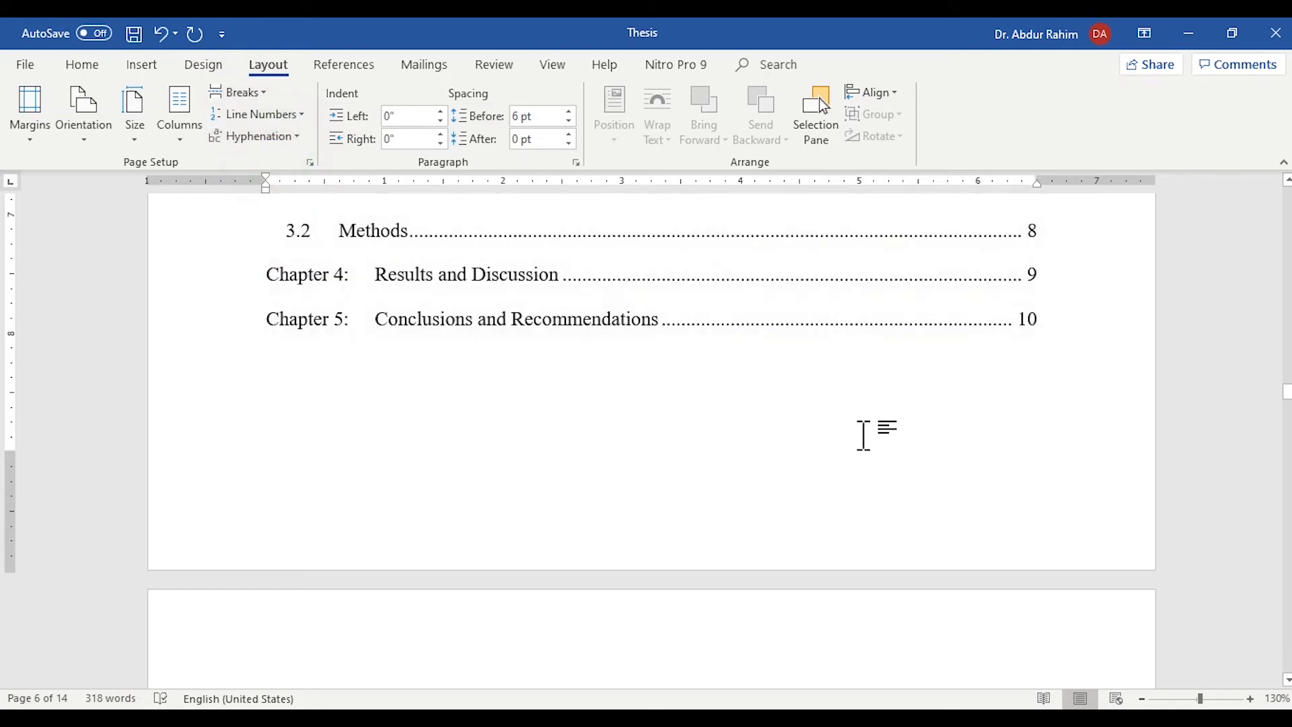
{"action": "left_click", "coordinate": [246, 98]}
{"action": "left_click", "coordinate": [304, 142]}
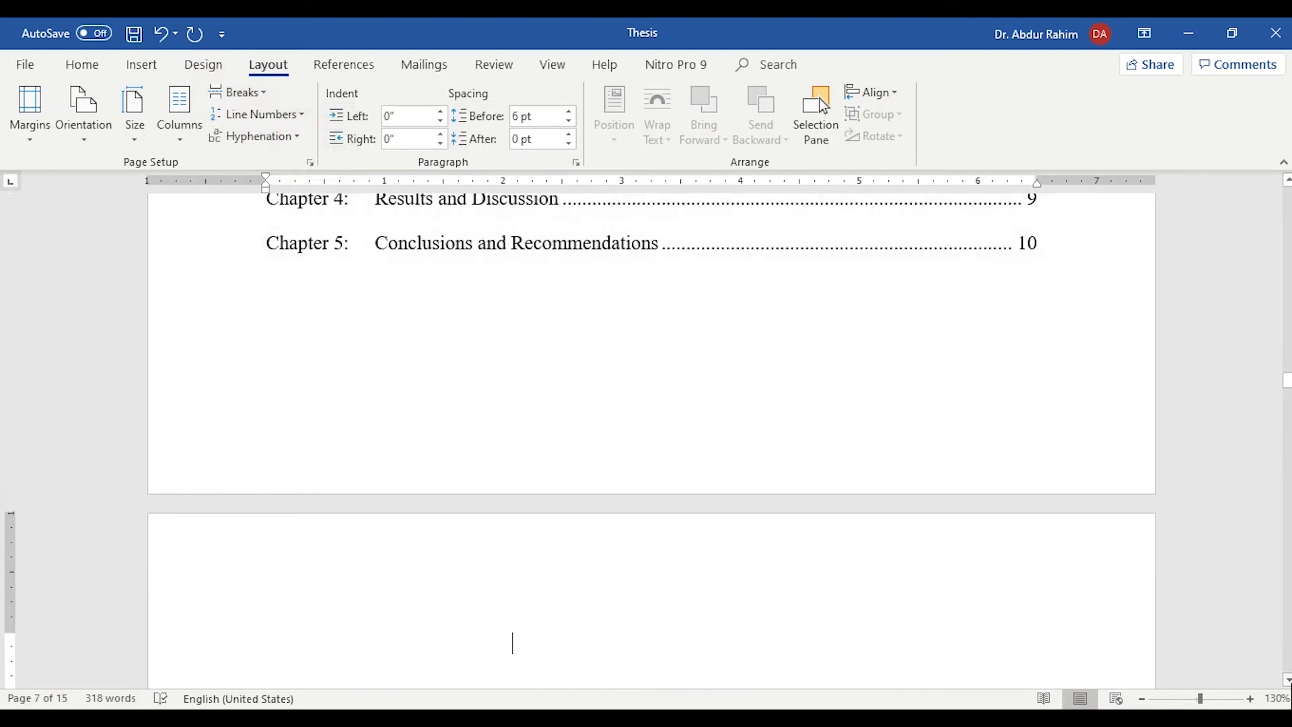
- Examine the custom table of contents settings from the blank page after the table of contents, and close them without applying anything
{"action": "left_click", "coordinate": [1285, 681]}
{"action": "left_click", "coordinate": [1288, 682]}
{"action": "left_click", "coordinate": [1288, 681]}
{"action": "left_click", "coordinate": [1288, 682]}
{"action": "left_click", "coordinate": [1288, 682]}
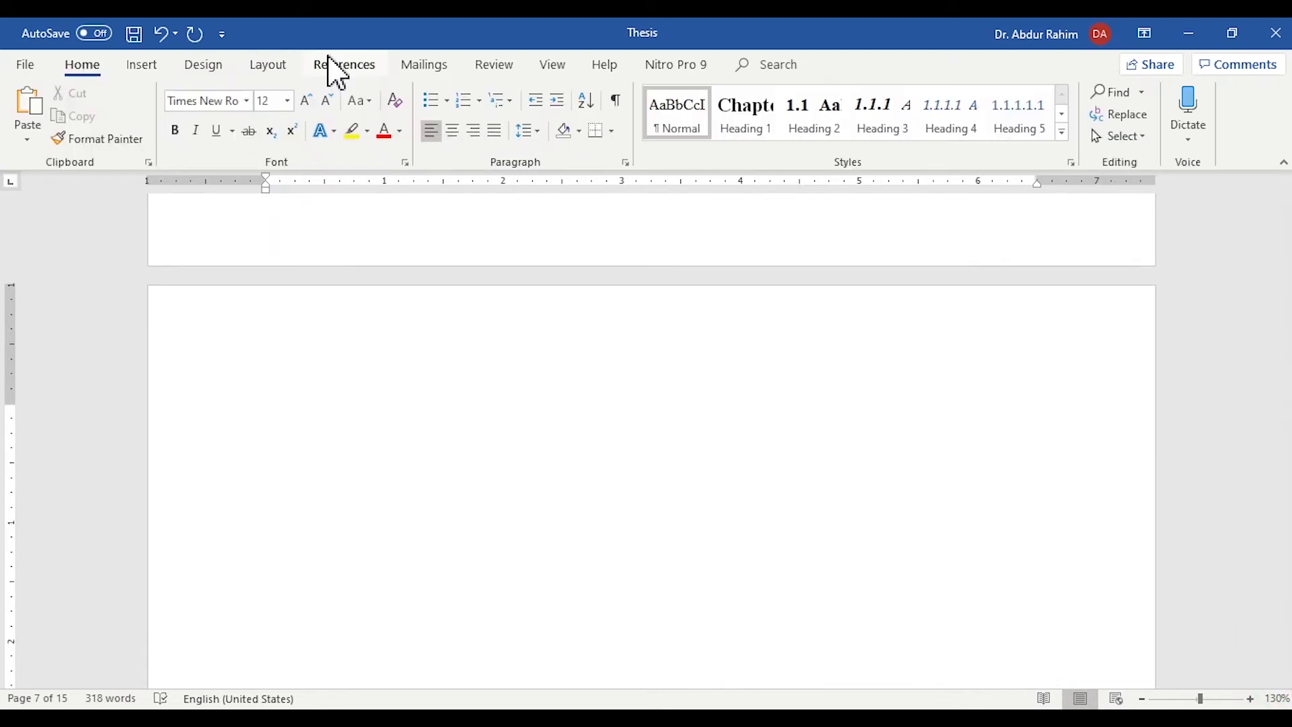
{"action": "left_click", "coordinate": [335, 67]}
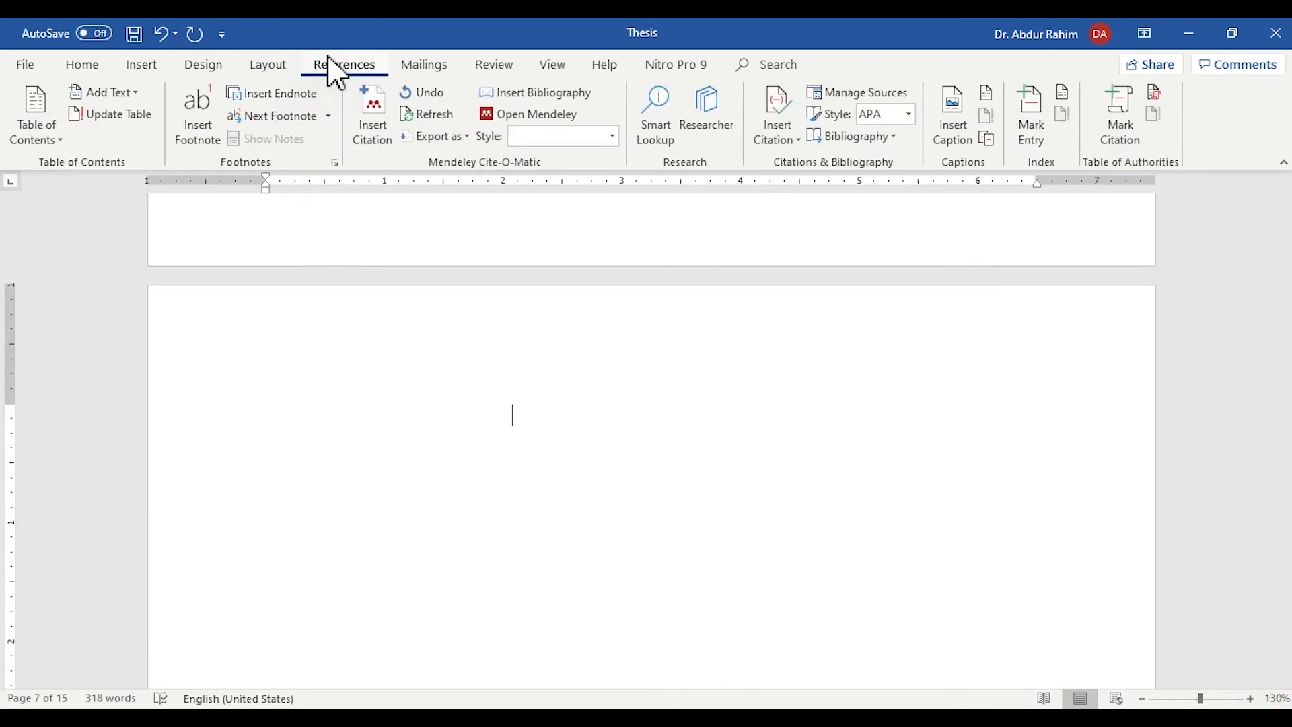
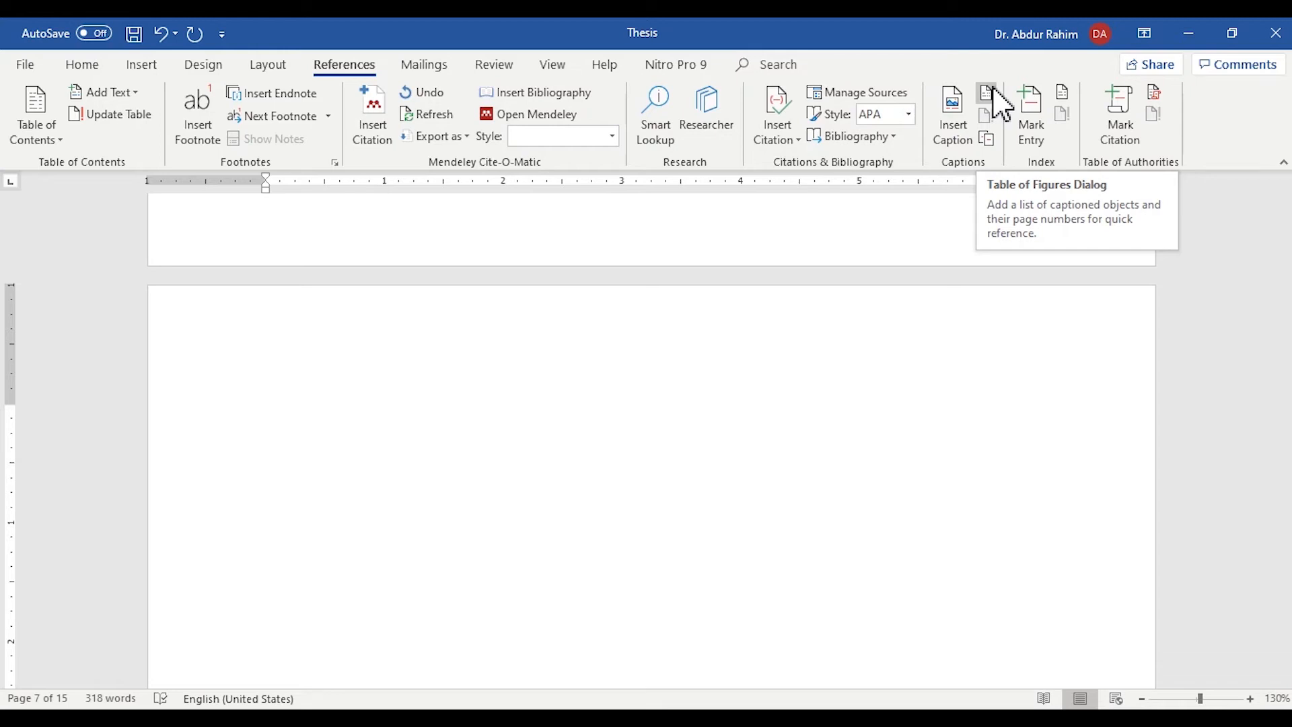
{"action": "left_click", "coordinate": [59, 134]}
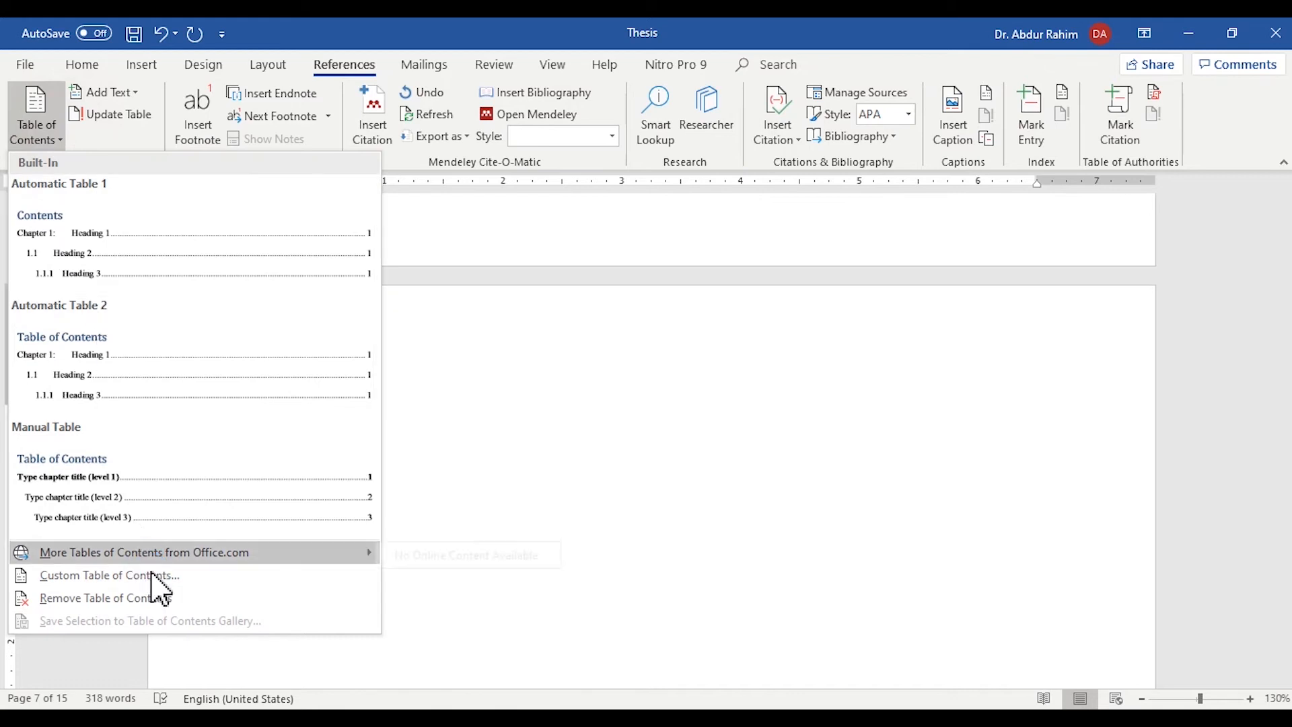
{"action": "left_click", "coordinate": [153, 579]}
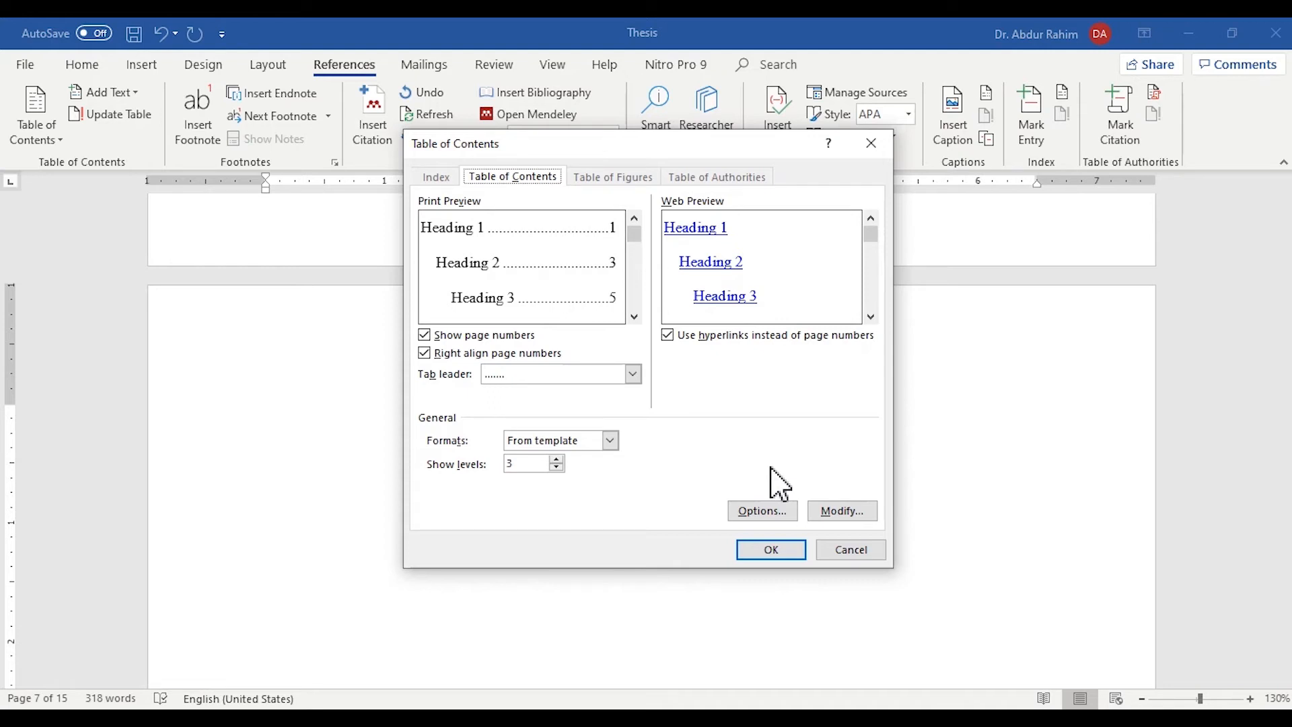
{"action": "key", "text": "Escape"}
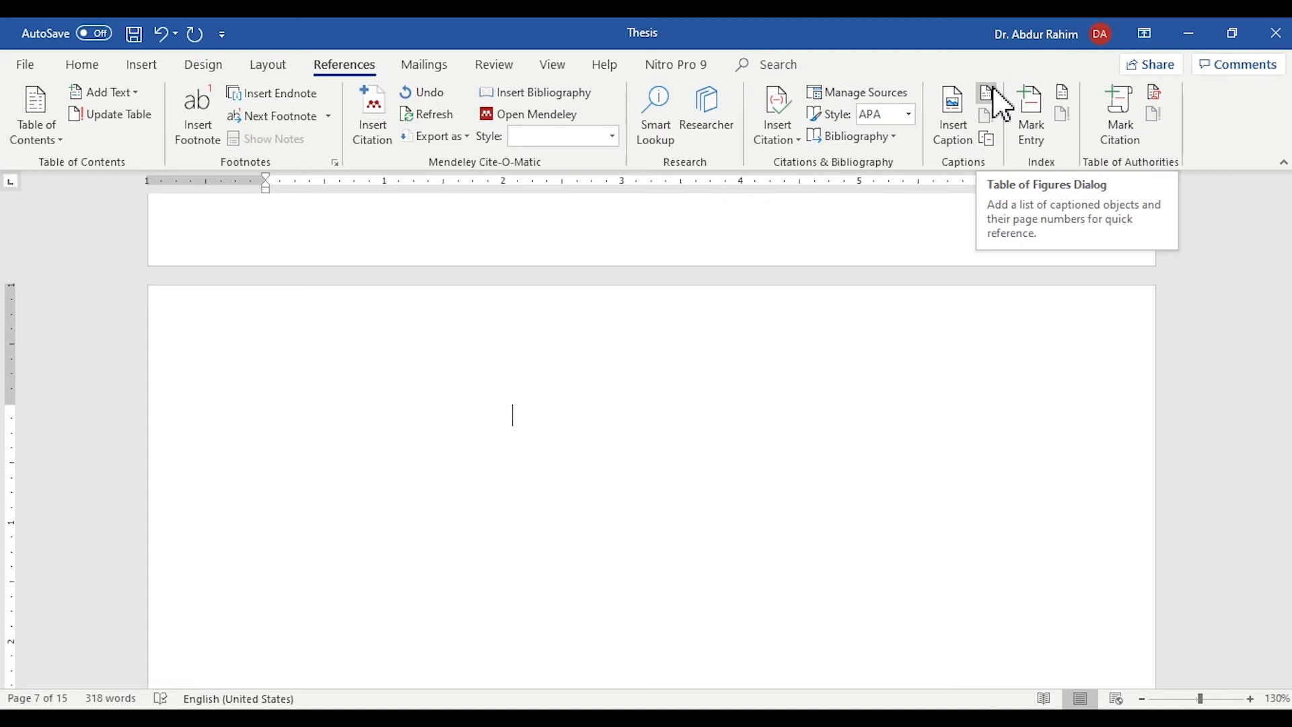
- Insert a list of captioned tables with the Table caption label on the blank page after the table of contents
{"action": "left_click", "coordinate": [993, 94]}
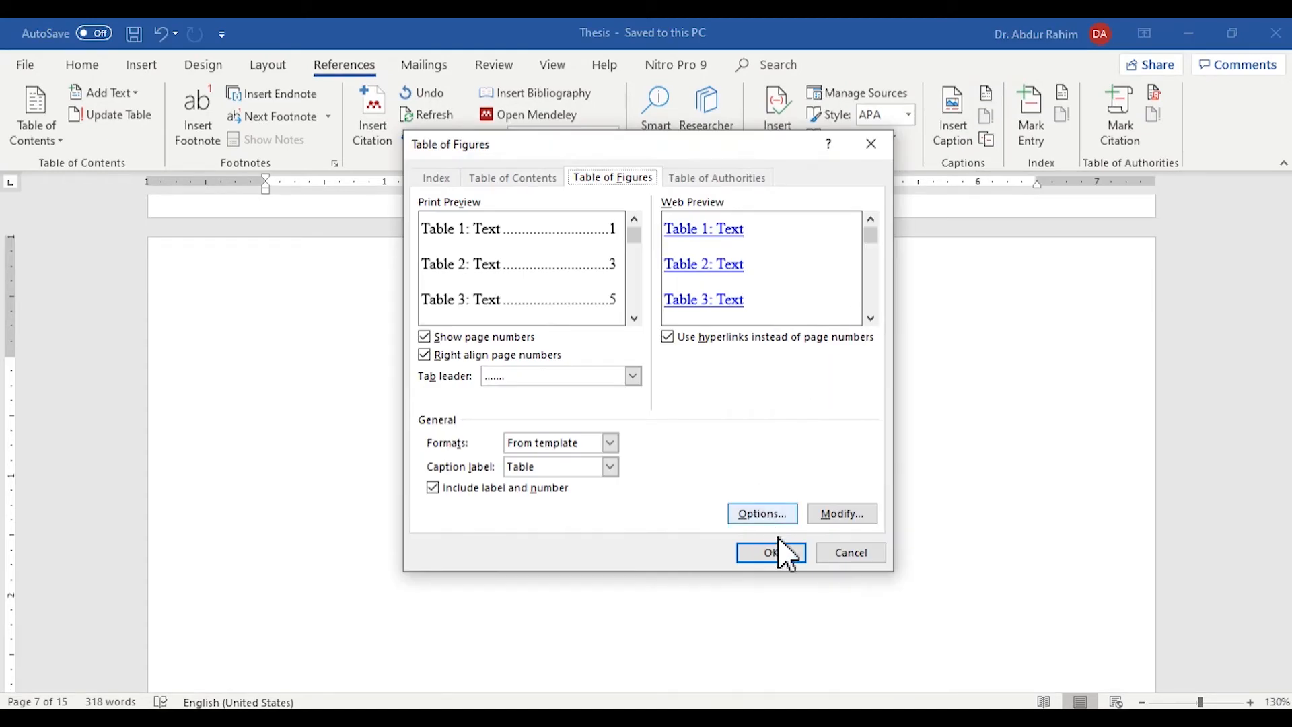
{"action": "left_click", "coordinate": [610, 467]}
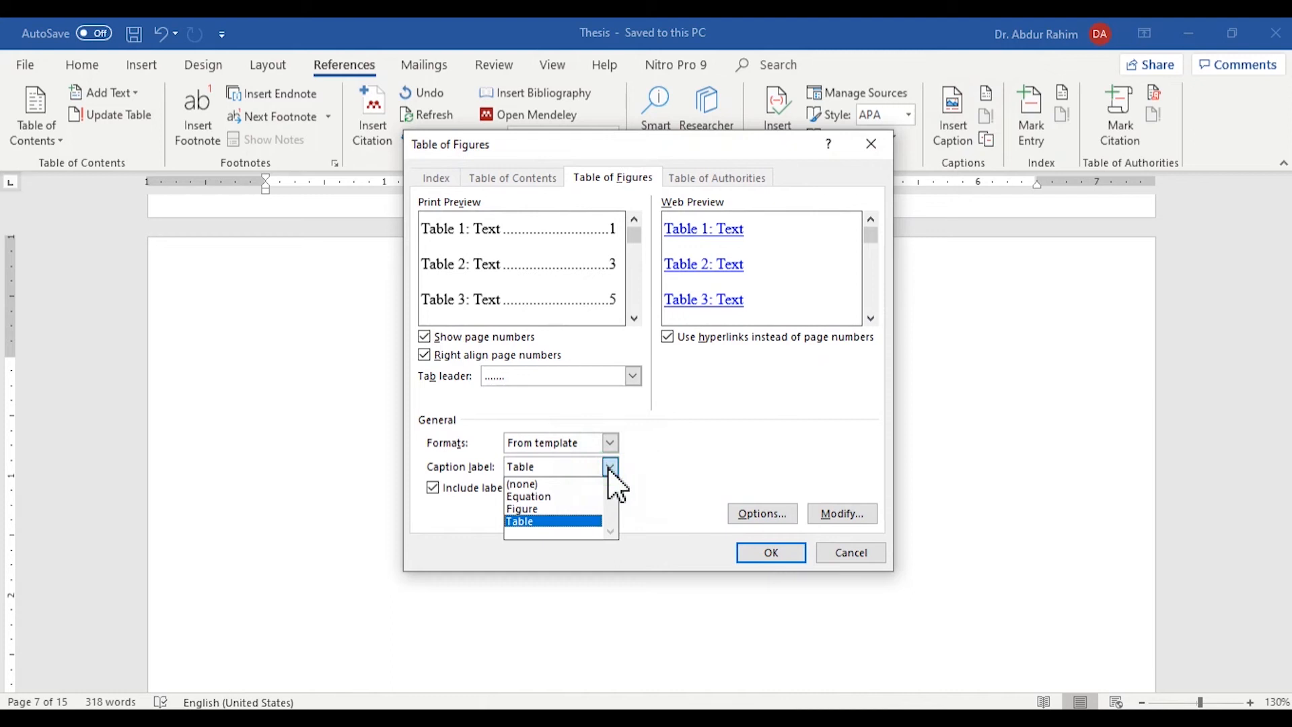
{"action": "left_click", "coordinate": [610, 469]}
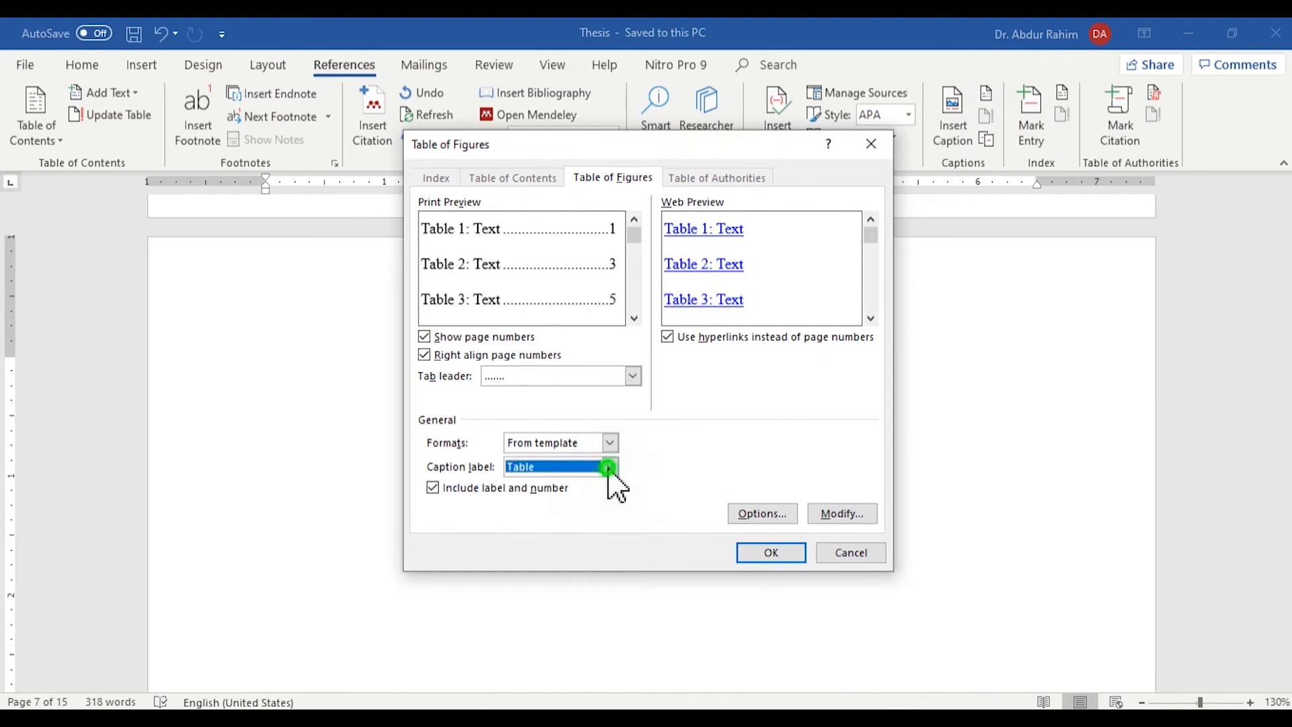
{"action": "left_click", "coordinate": [795, 562]}
{"action": "key", "text": "ctrl+z"}
- Insert a list of figures with the Figure caption label above the list of tables
{"action": "left_click", "coordinate": [986, 98]}
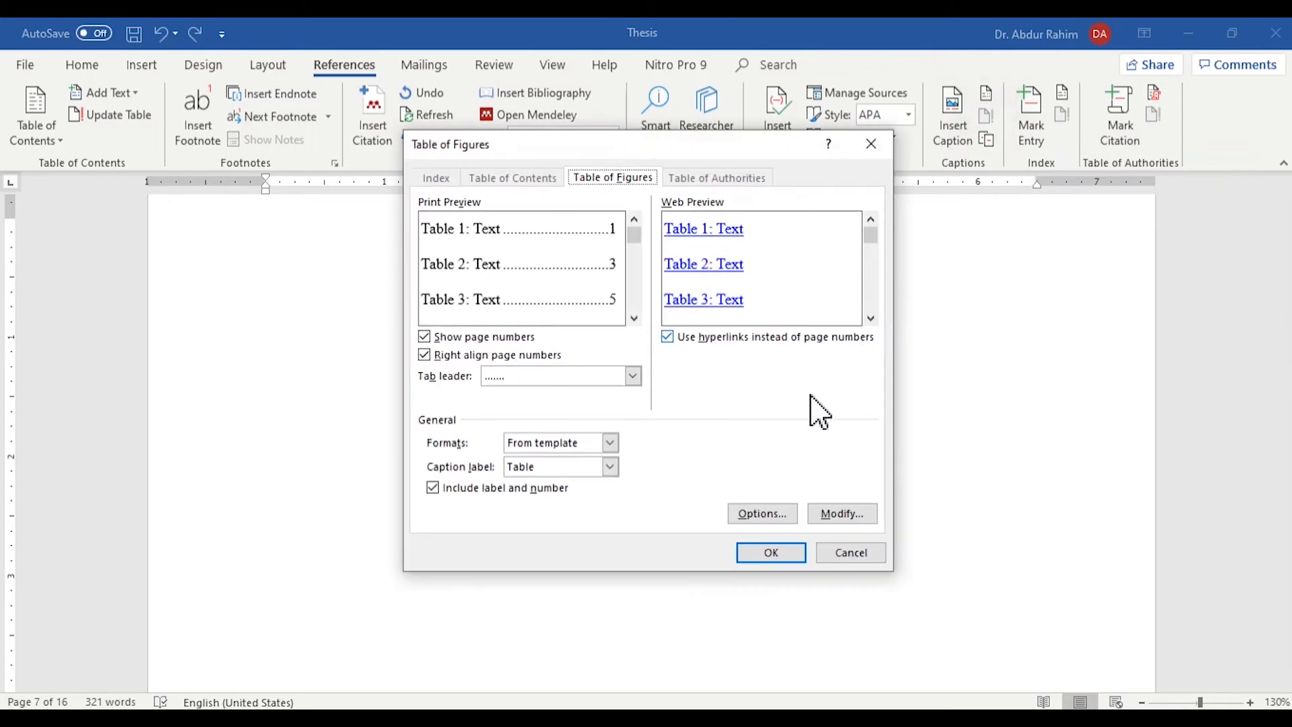
{"action": "left_click", "coordinate": [615, 476]}
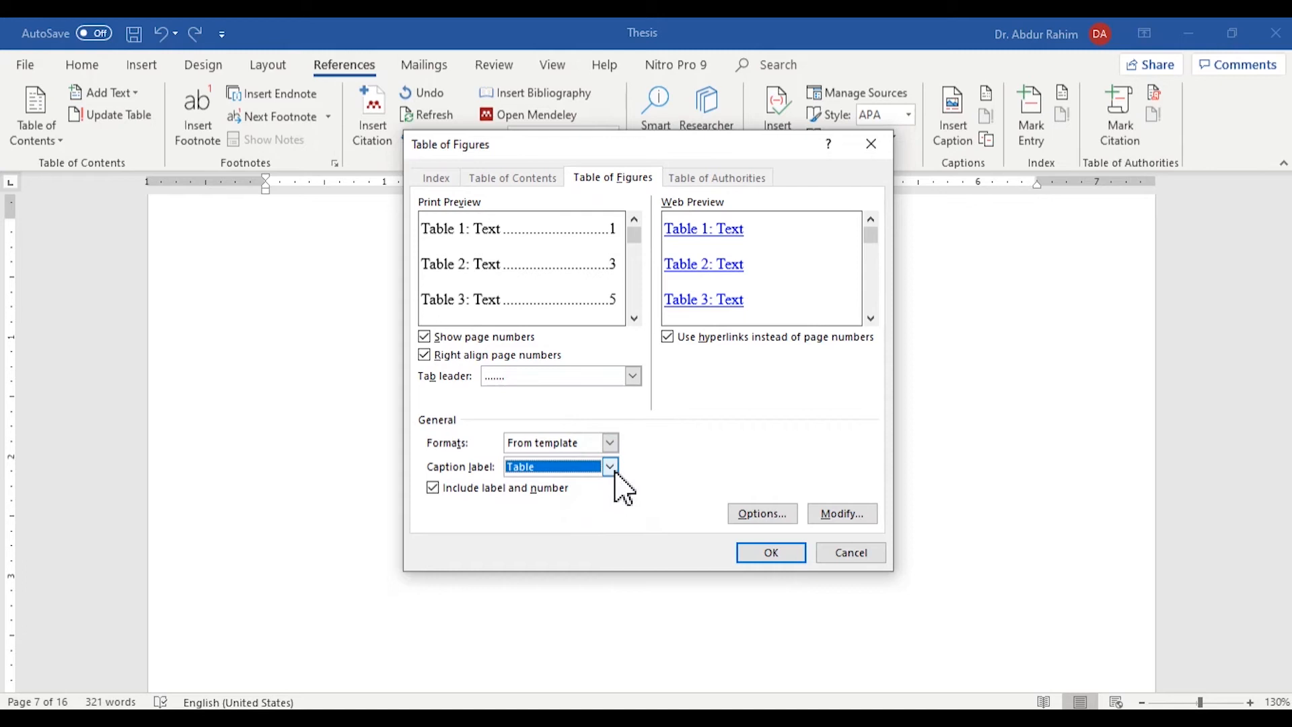
{"action": "left_click", "coordinate": [613, 471]}
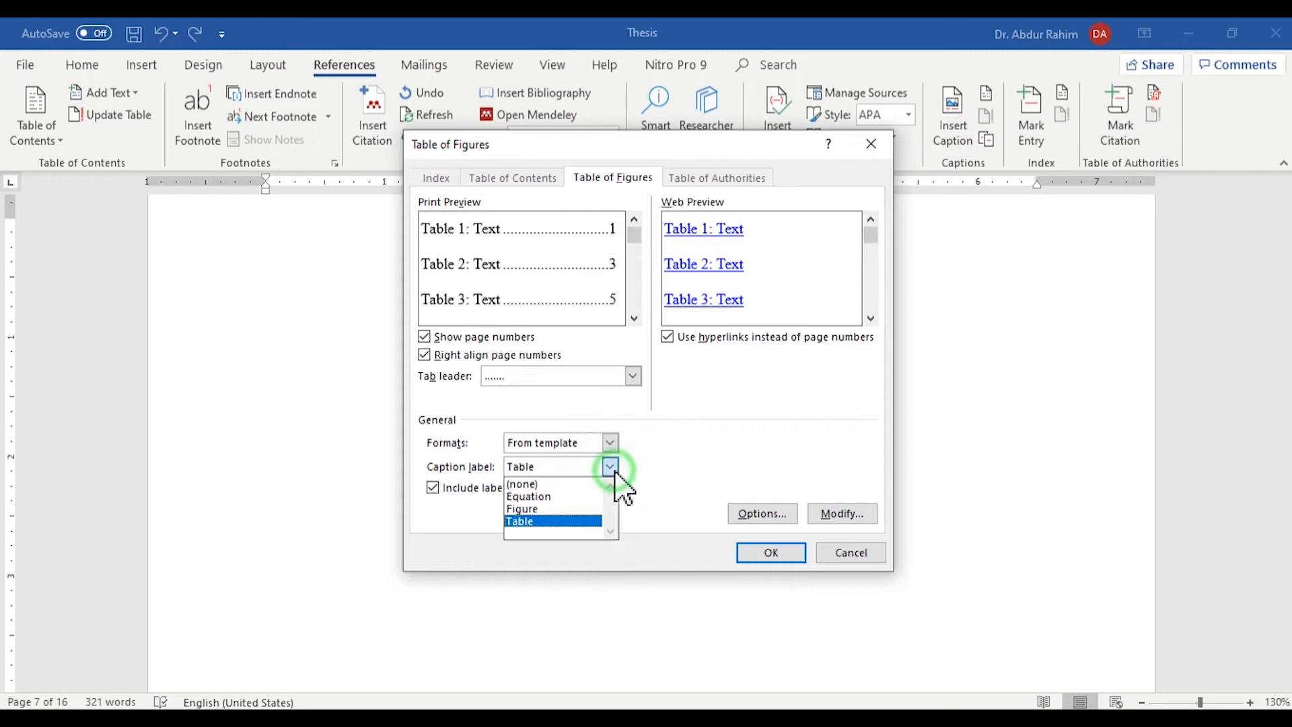
{"action": "left_click", "coordinate": [580, 510]}
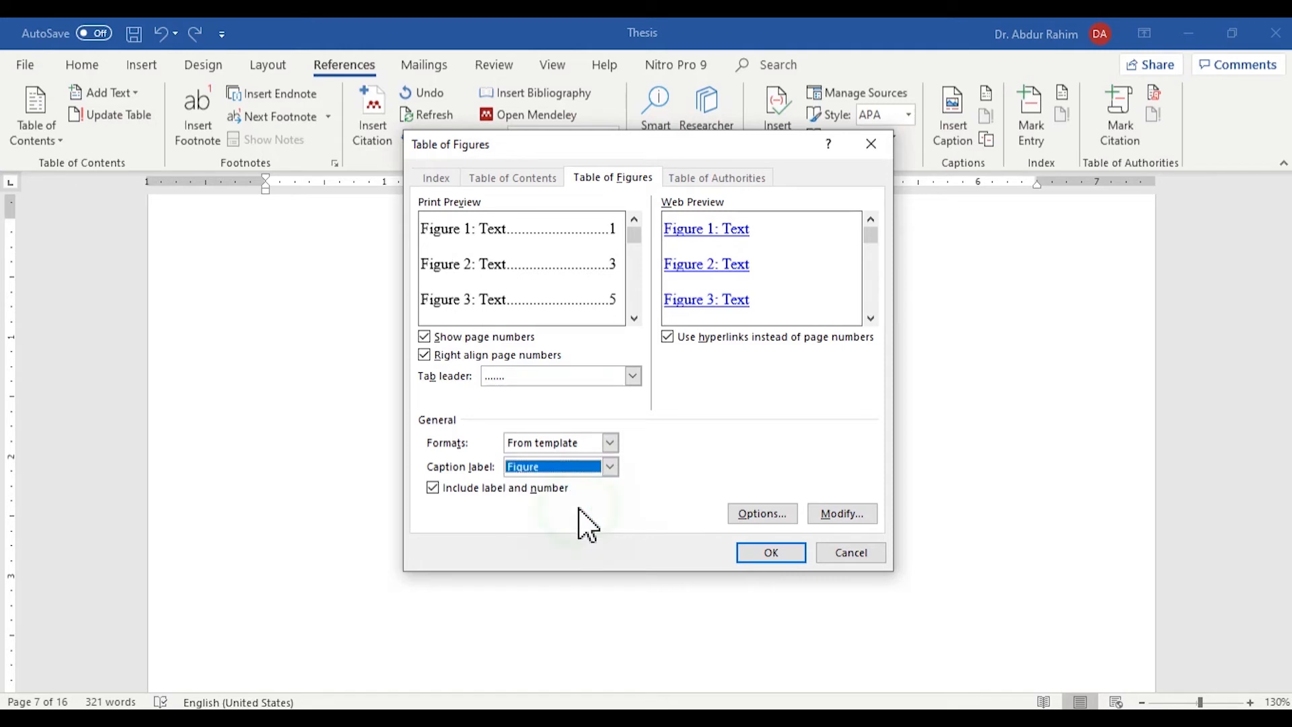
{"action": "left_click", "coordinate": [772, 554]}
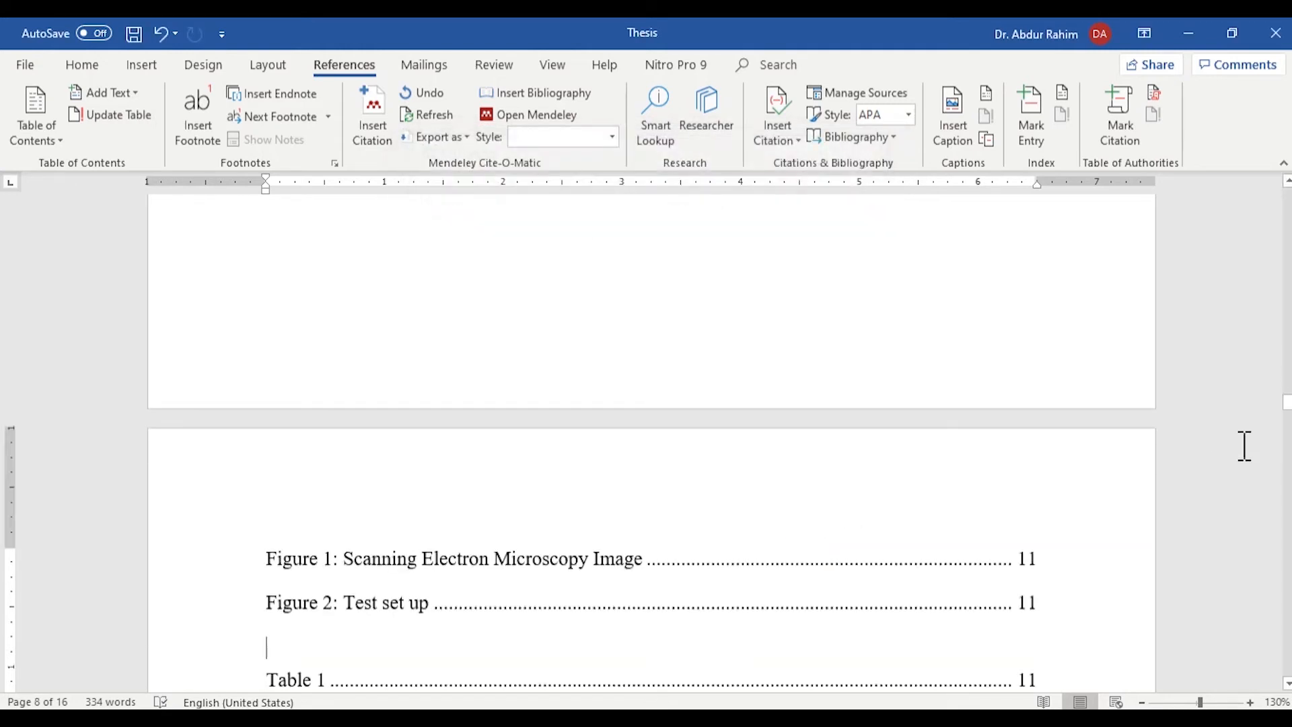
- Remove the extra blank page above the list of figures
{"action": "left_click_drag", "start_coordinate": [1288, 421], "coordinate": [1288, 390]}
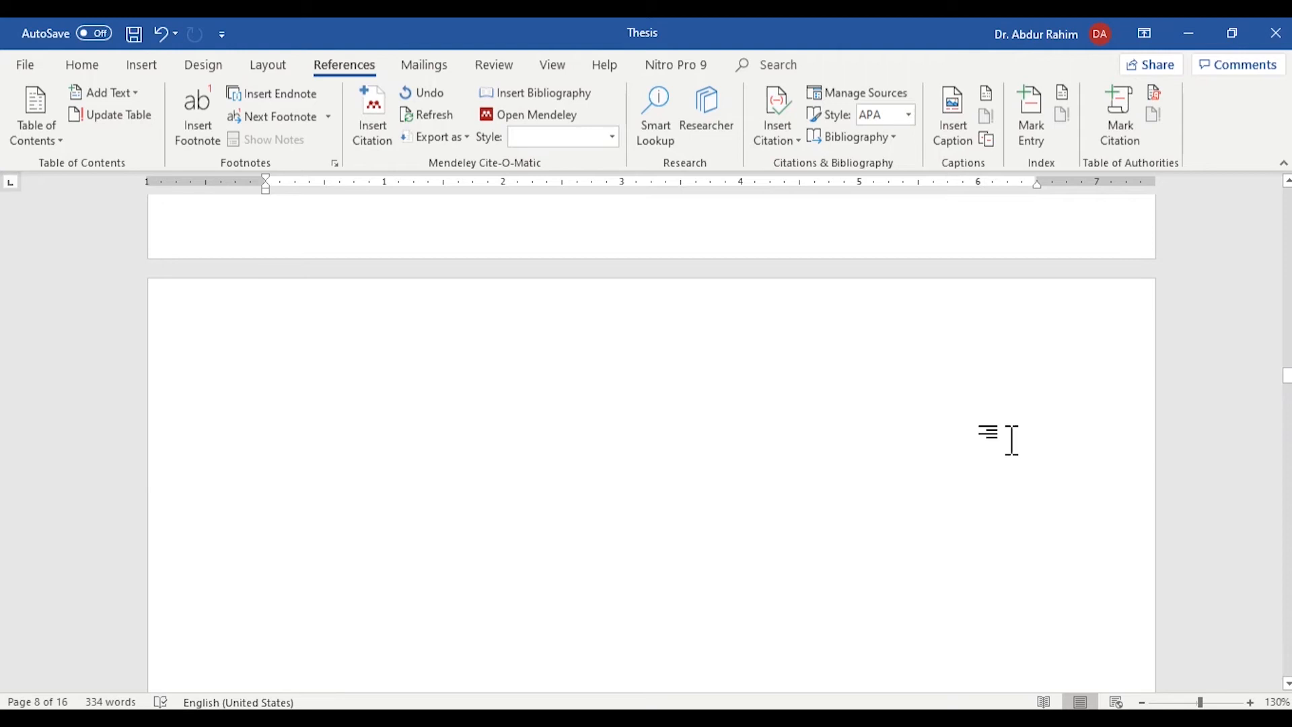
{"action": "left_click", "coordinate": [1012, 441]}
{"action": "key", "text": "ctrl+z"}
{"action": "left_click_drag", "start_coordinate": [1287, 391], "coordinate": [1288, 391]}
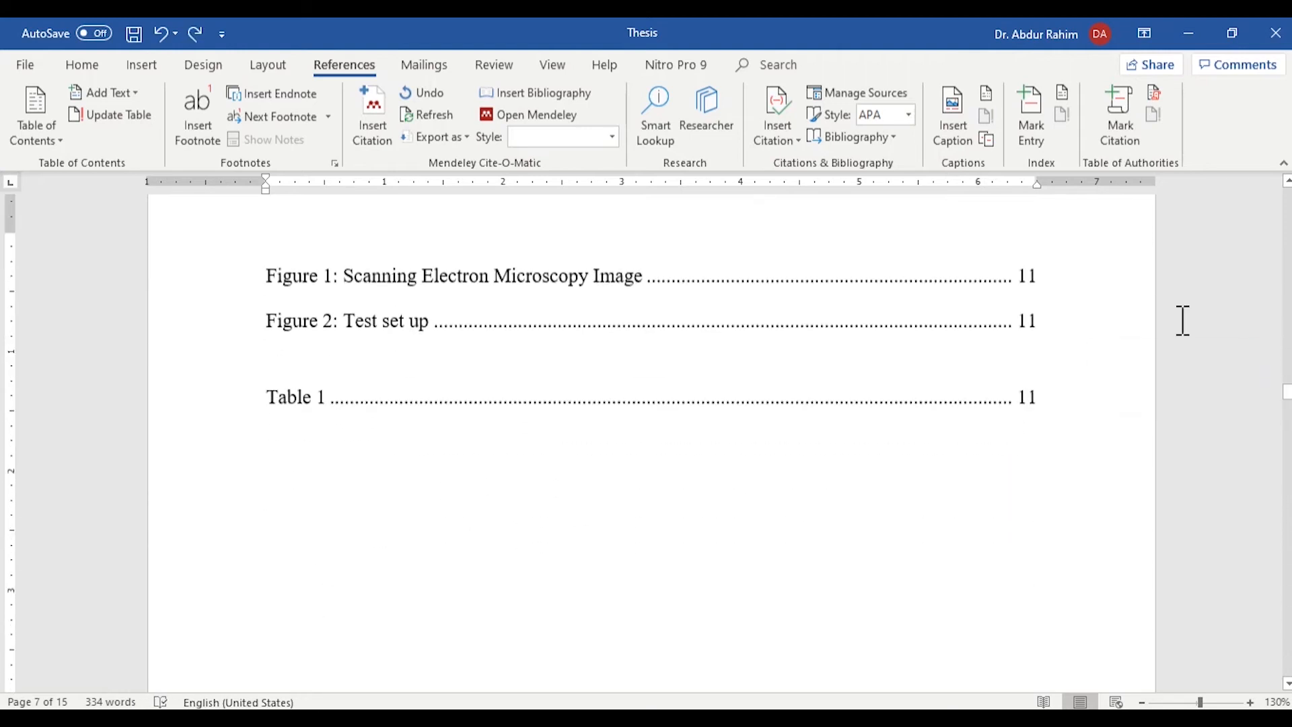
- Insert a page break on the empty line between the list of figures and the list of tables
{"action": "left_click", "coordinate": [1116, 343]}
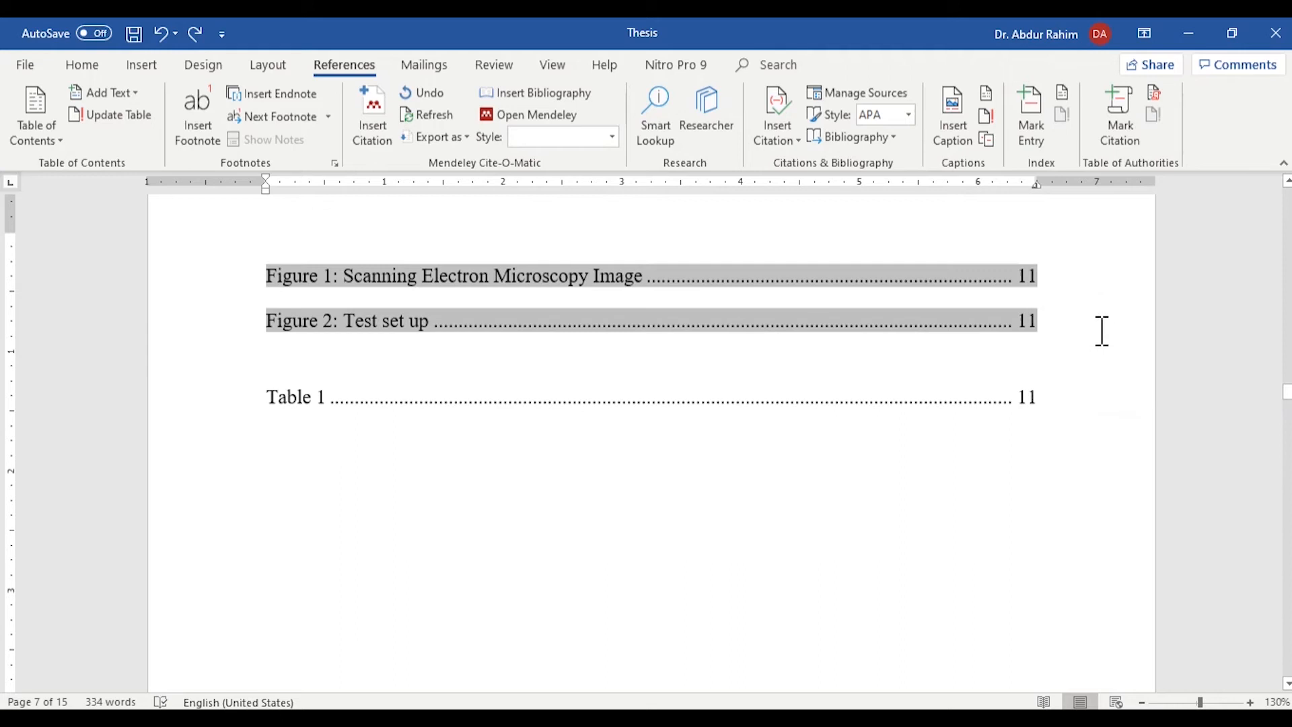
{"action": "left_click", "coordinate": [1056, 357]}
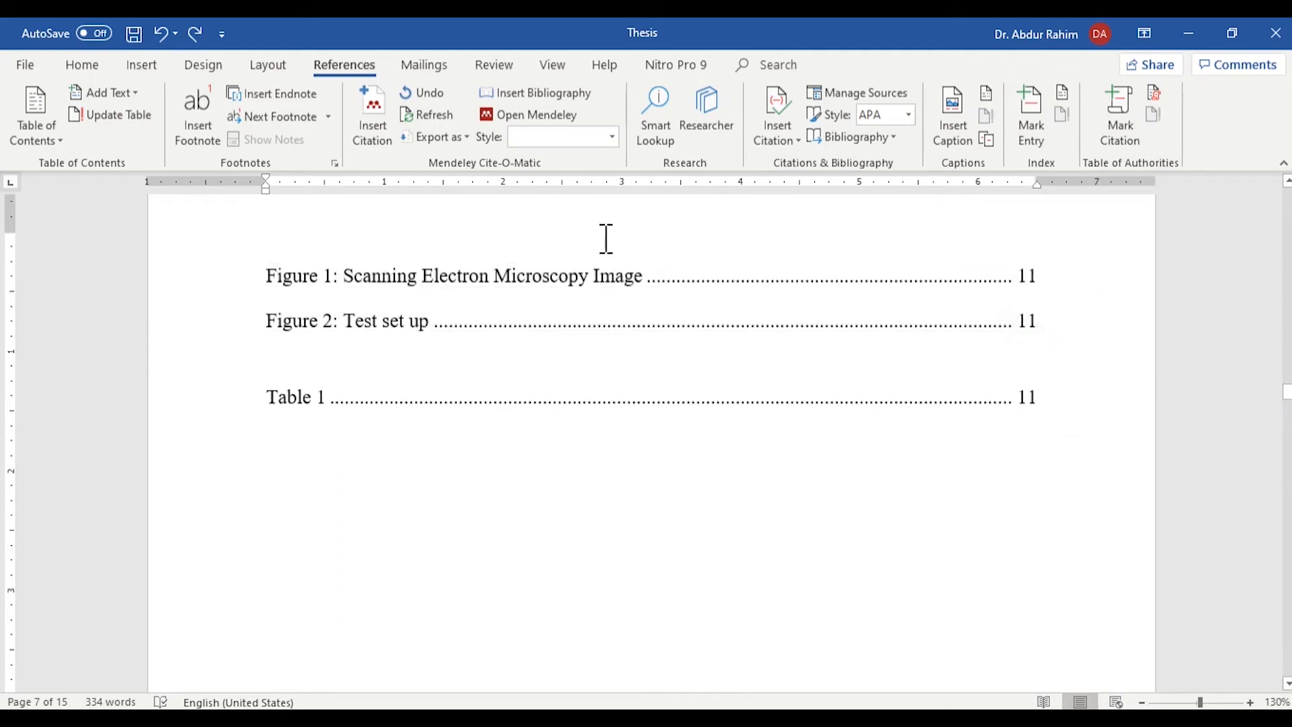
{"action": "left_click", "coordinate": [244, 66]}
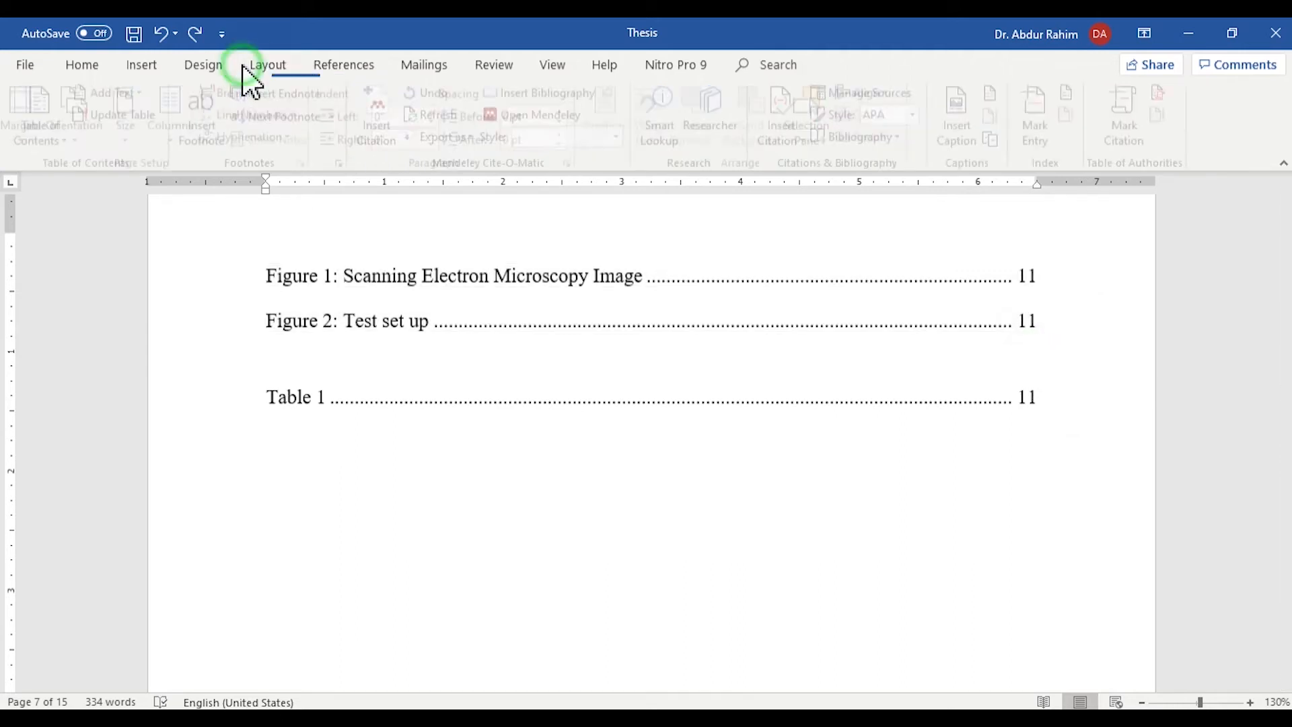
{"action": "left_click", "coordinate": [259, 94]}
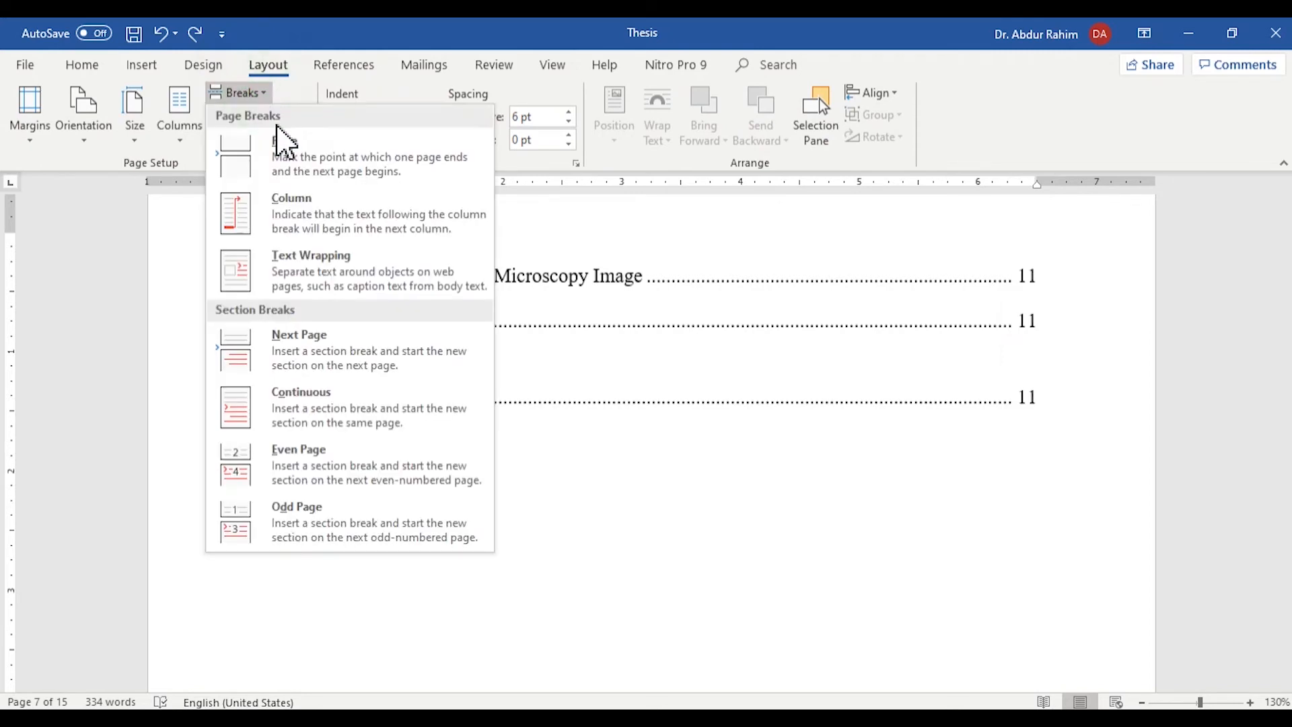
{"action": "left_click", "coordinate": [299, 161]}
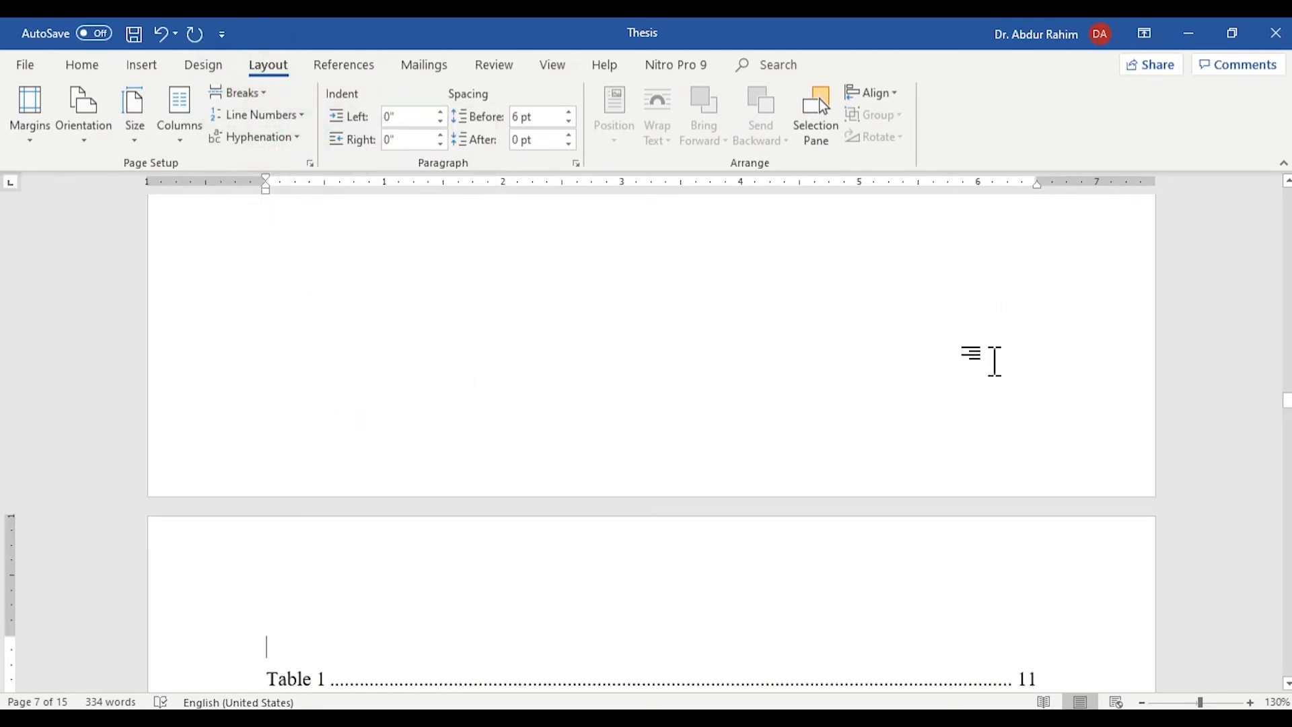
- Apply Heading 1 to the References line after Chapter 5, remove its chapter number and centre it
{"action": "left_click_drag", "start_coordinate": [1289, 415], "coordinate": [1288, 481]}
{"action": "scroll", "coordinate": [819, 98], "scroll_direction": "down", "scroll_amount": 10}
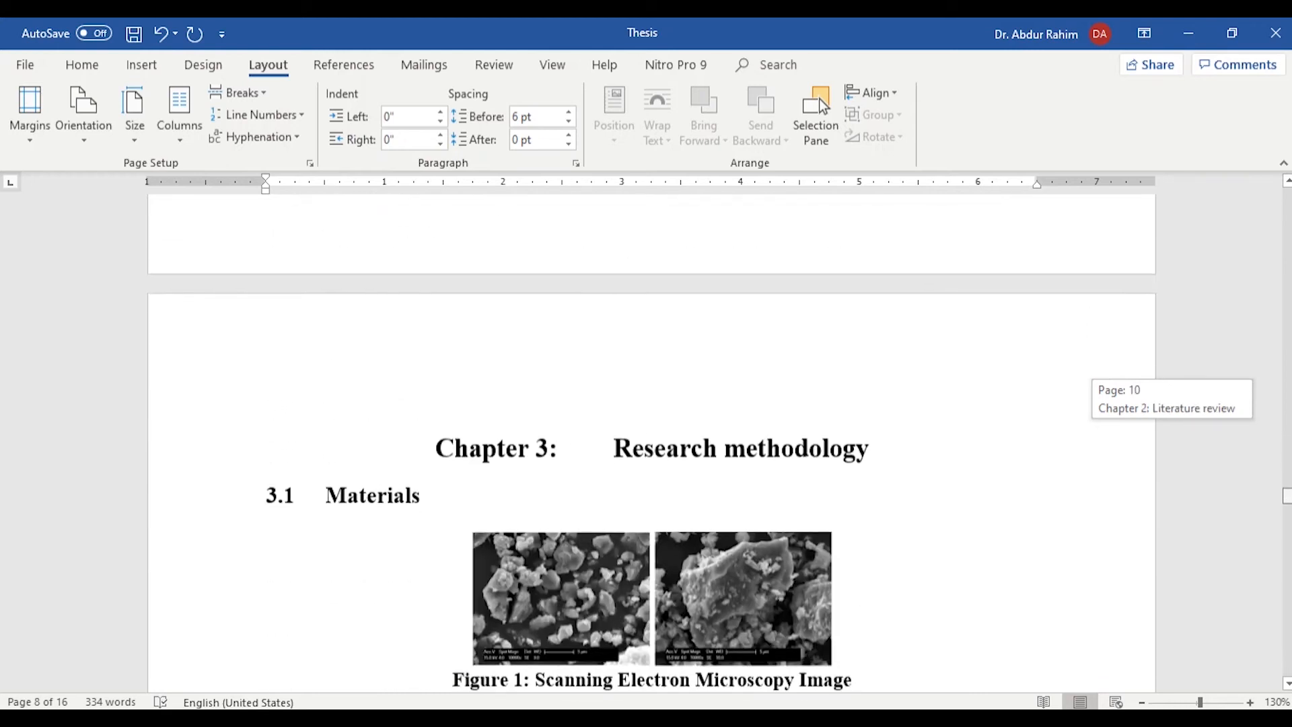
{"action": "scroll", "coordinate": [819, 98], "scroll_direction": "down", "scroll_amount": 15}
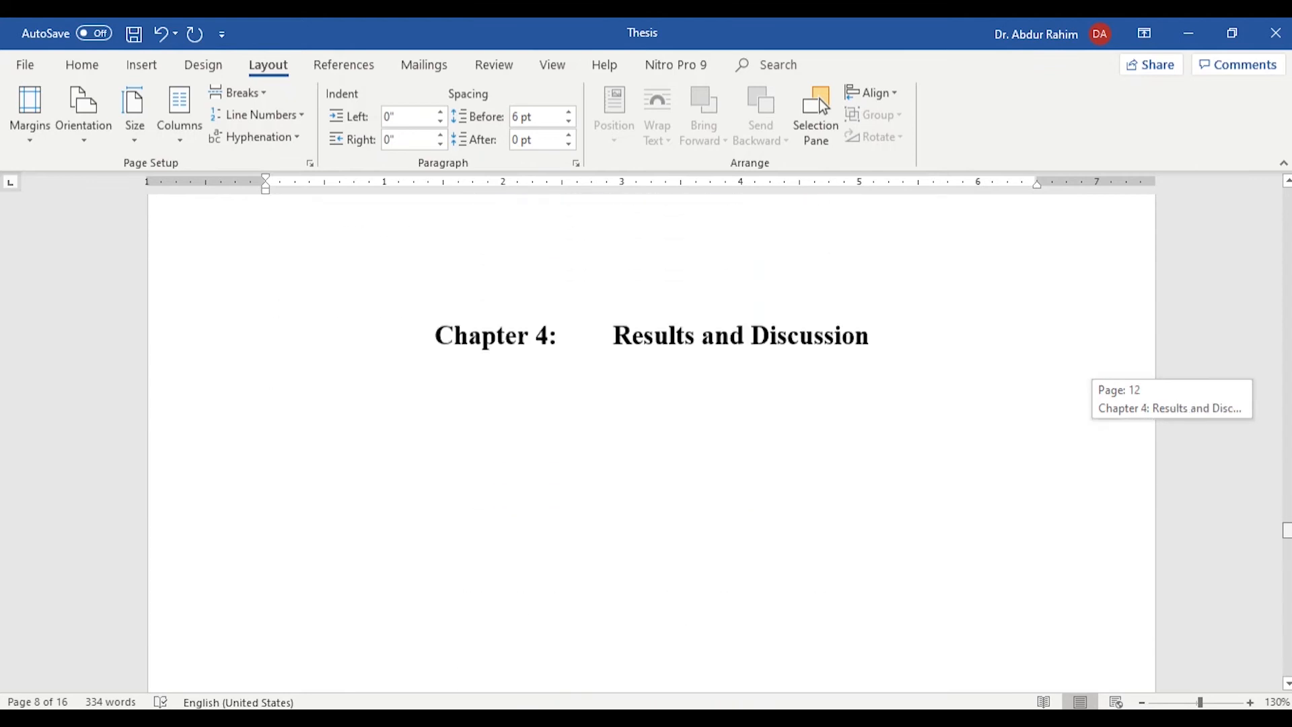
{"action": "scroll", "coordinate": [819, 99], "scroll_direction": "down", "scroll_amount": 15}
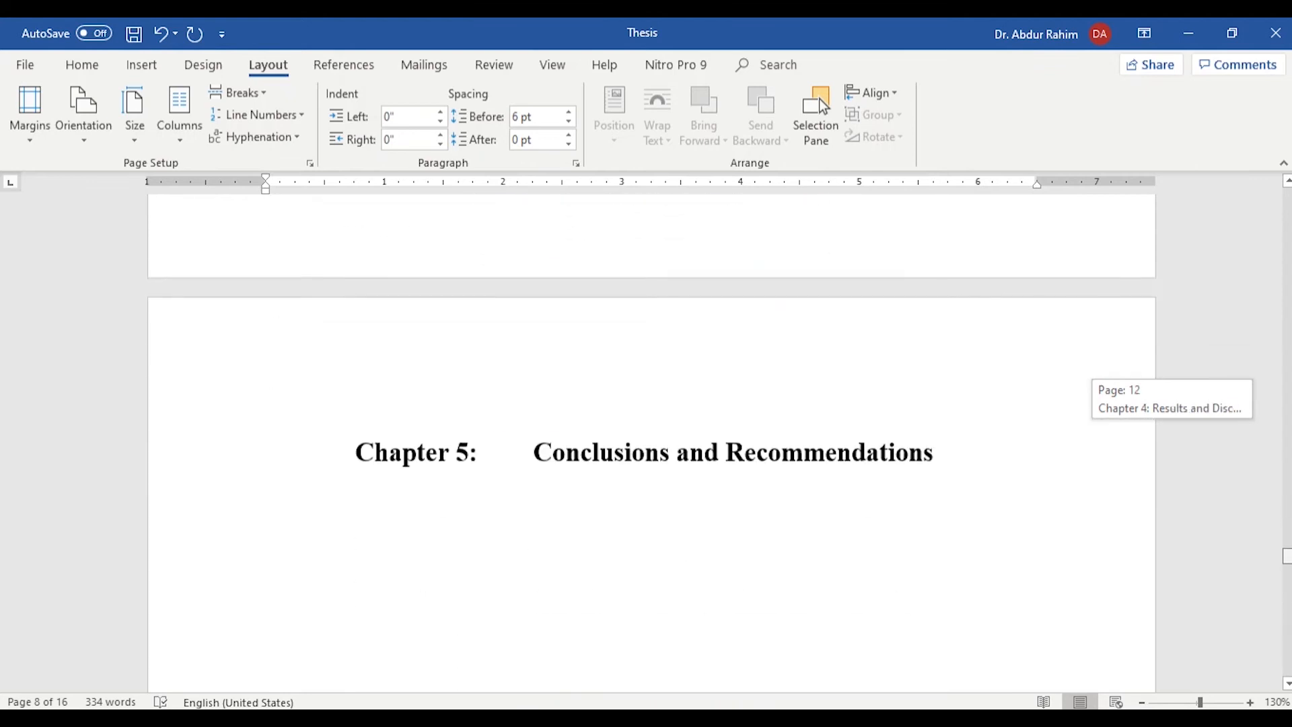
{"action": "left_click_drag", "start_coordinate": [1287, 587], "coordinate": [1287, 589]}
{"action": "left_click", "coordinate": [377, 368]}
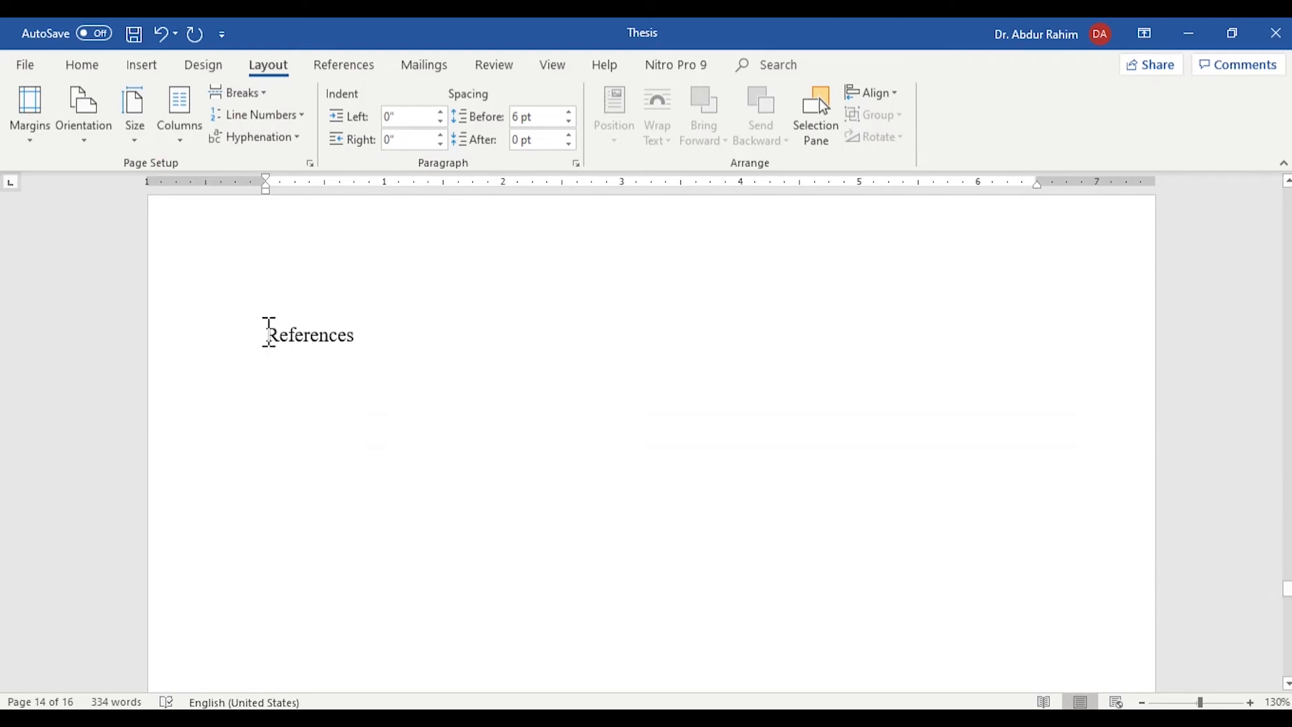
{"action": "left_click", "coordinate": [268, 333]}
{"action": "left_click", "coordinate": [82, 66]}
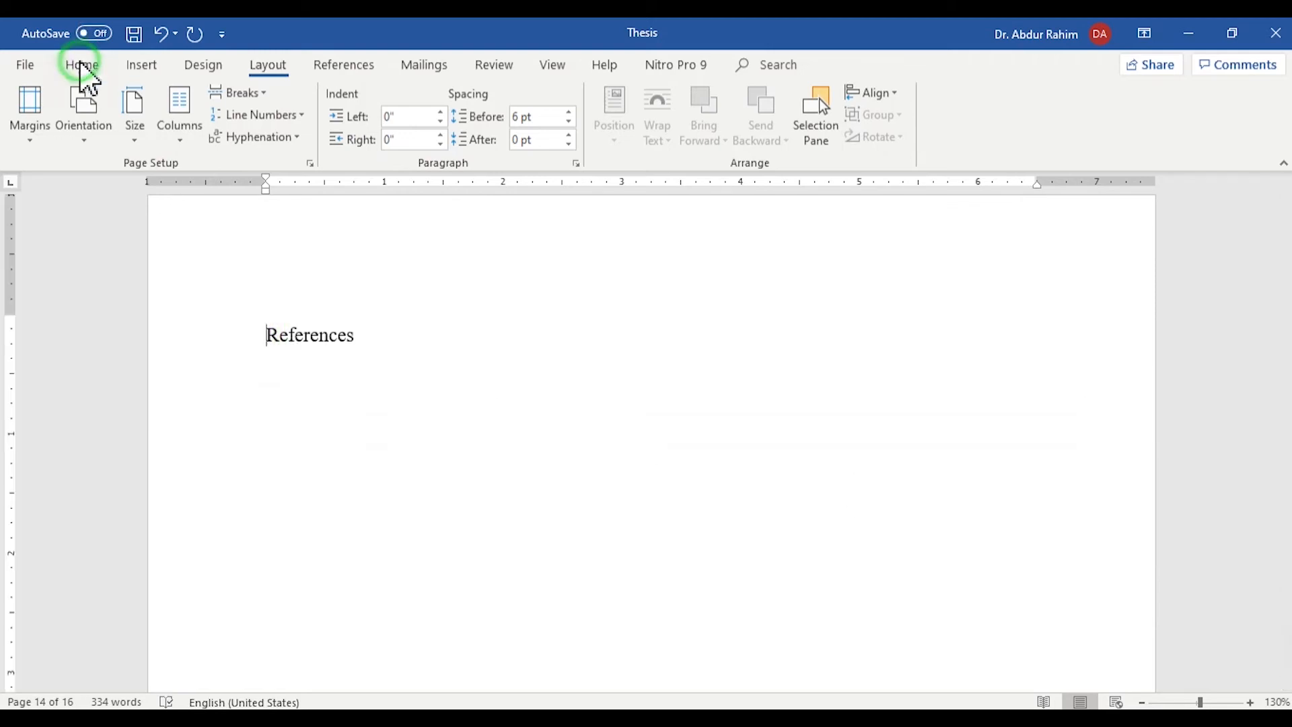
{"action": "left_click", "coordinate": [742, 108]}
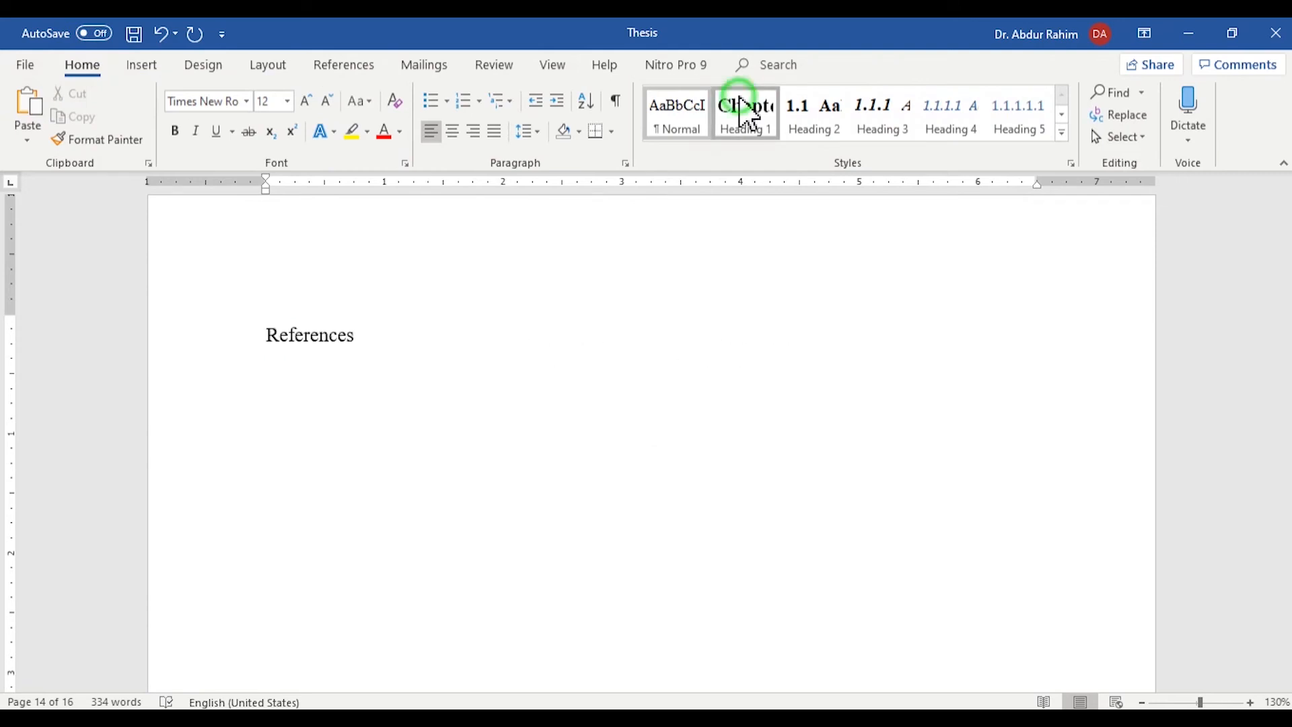
{"action": "key", "text": "BackSpace"}
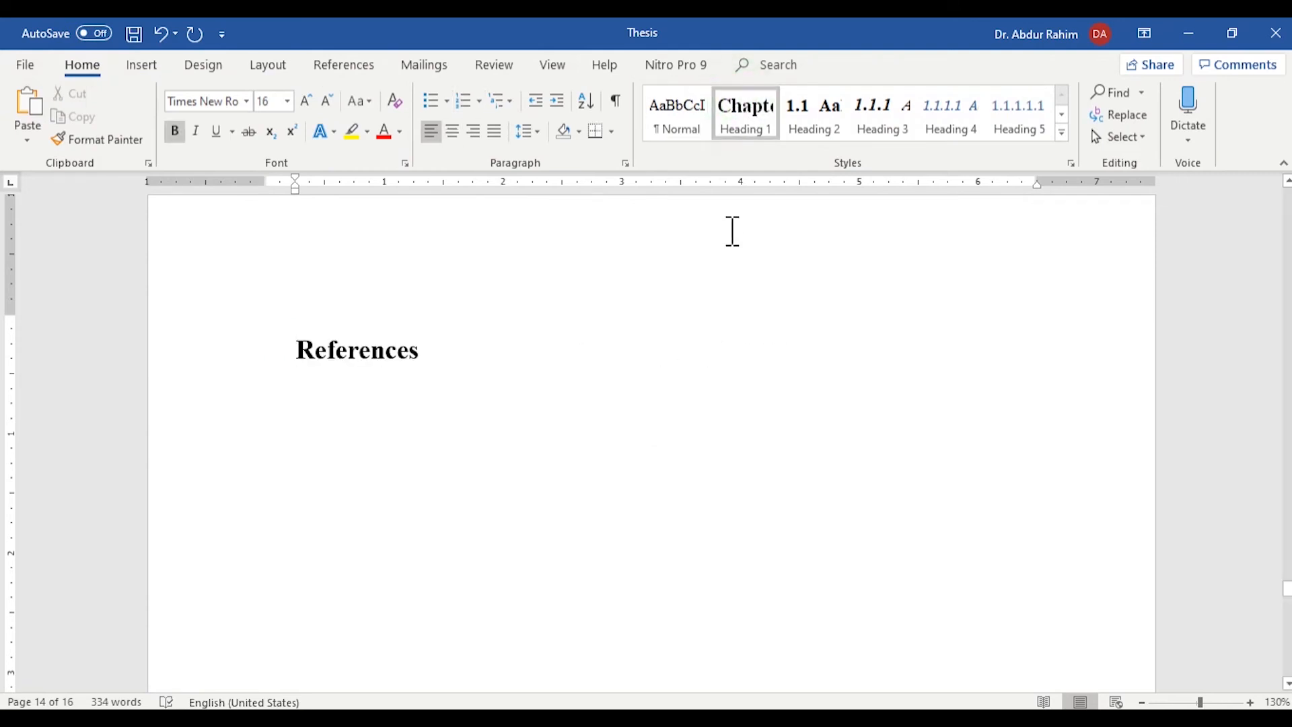
{"action": "left_click", "coordinate": [452, 131]}
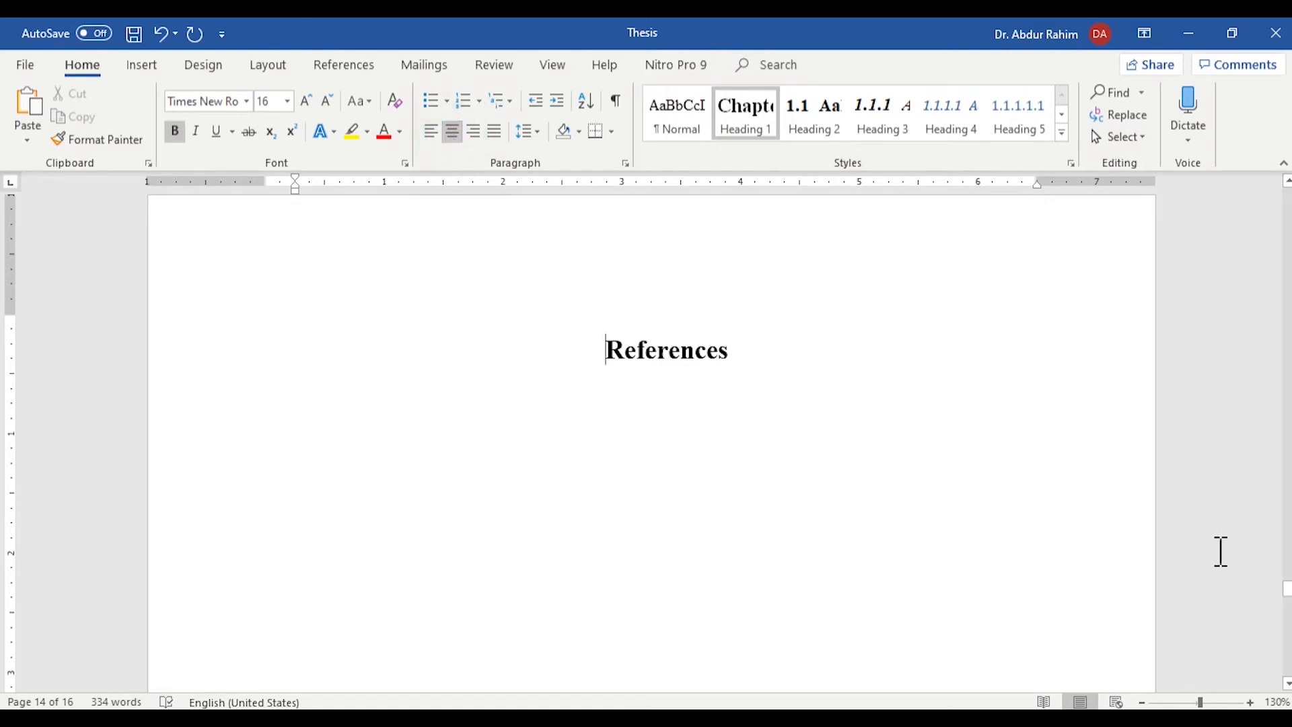
- Format the Appendix A line as a centred Heading 1 without the chapter number
{"action": "left_click_drag", "start_coordinate": [1286, 599], "coordinate": [1288, 623]}
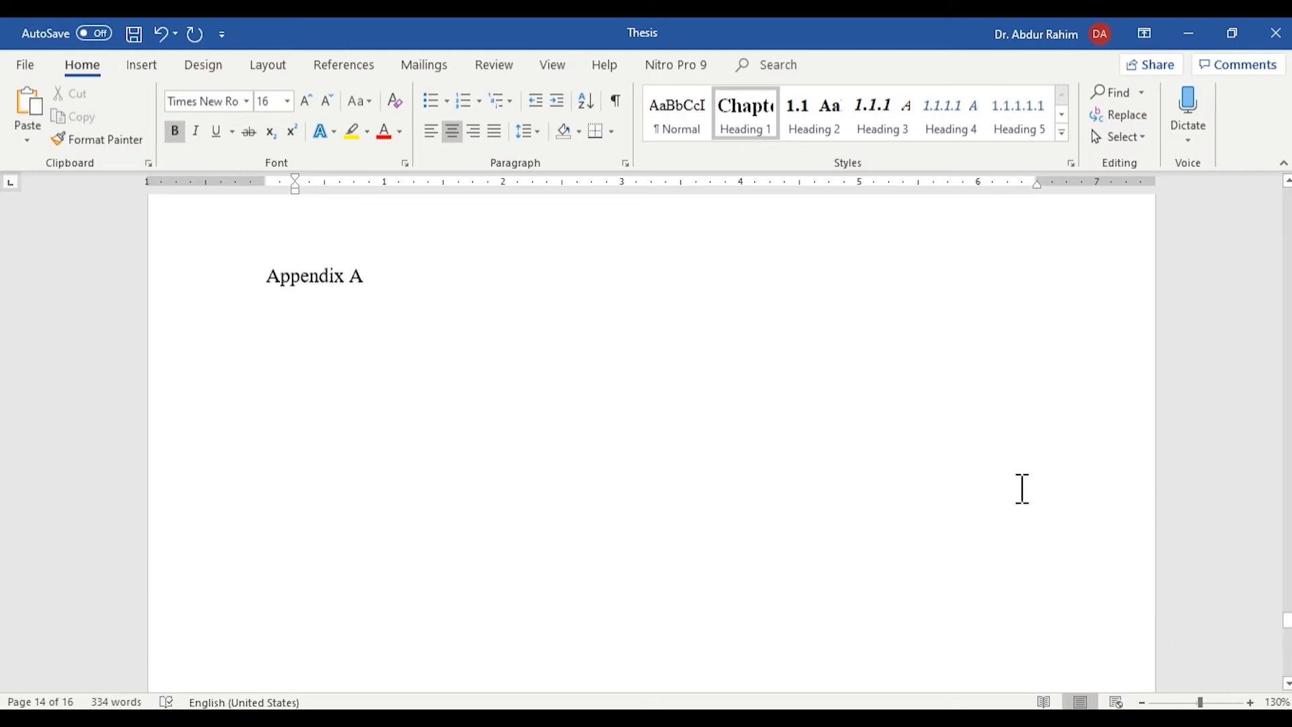
{"action": "left_click", "coordinate": [505, 285]}
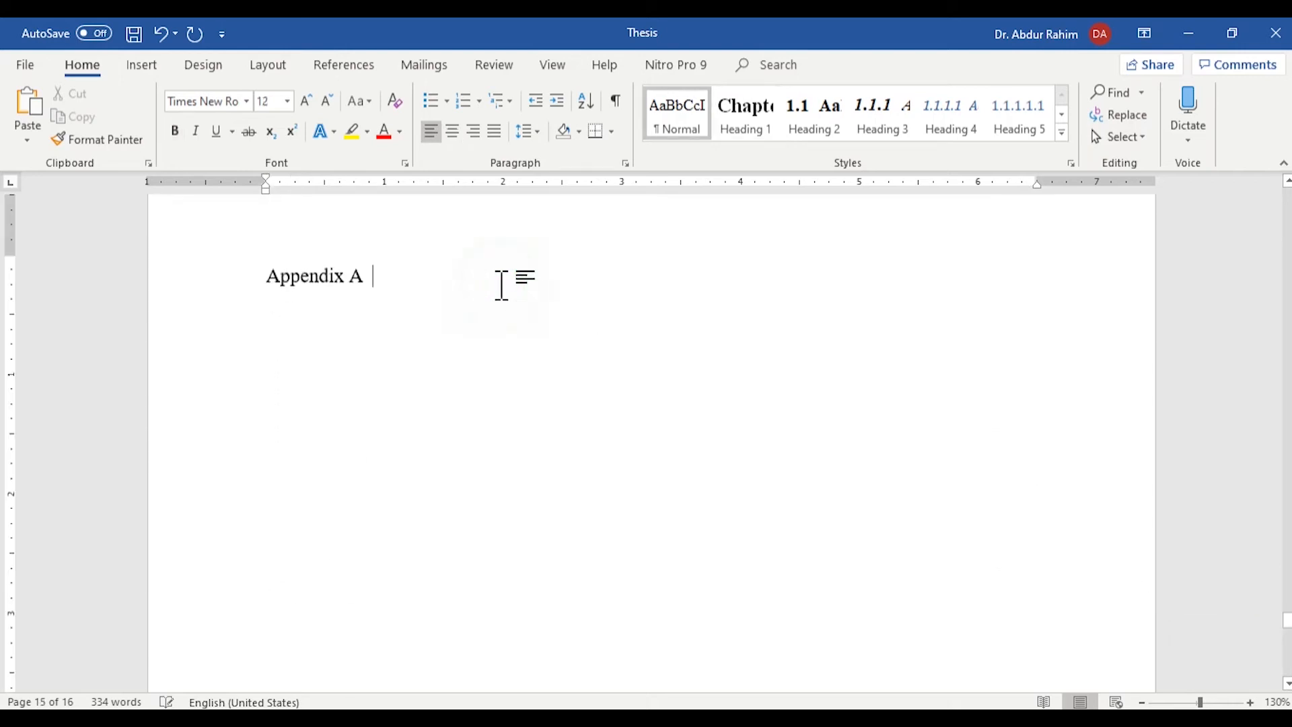
{"action": "left_click", "coordinate": [761, 126]}
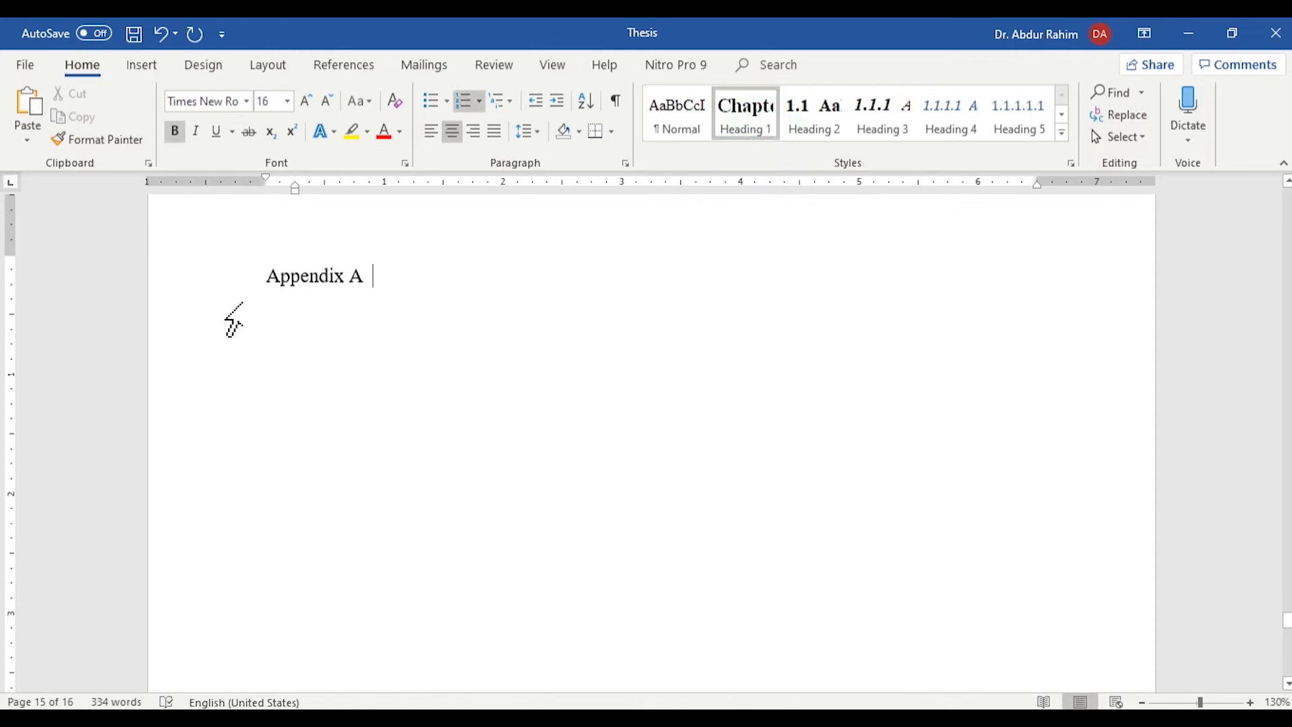
{"action": "left_click", "coordinate": [280, 272]}
{"action": "left_click", "coordinate": [272, 272]}
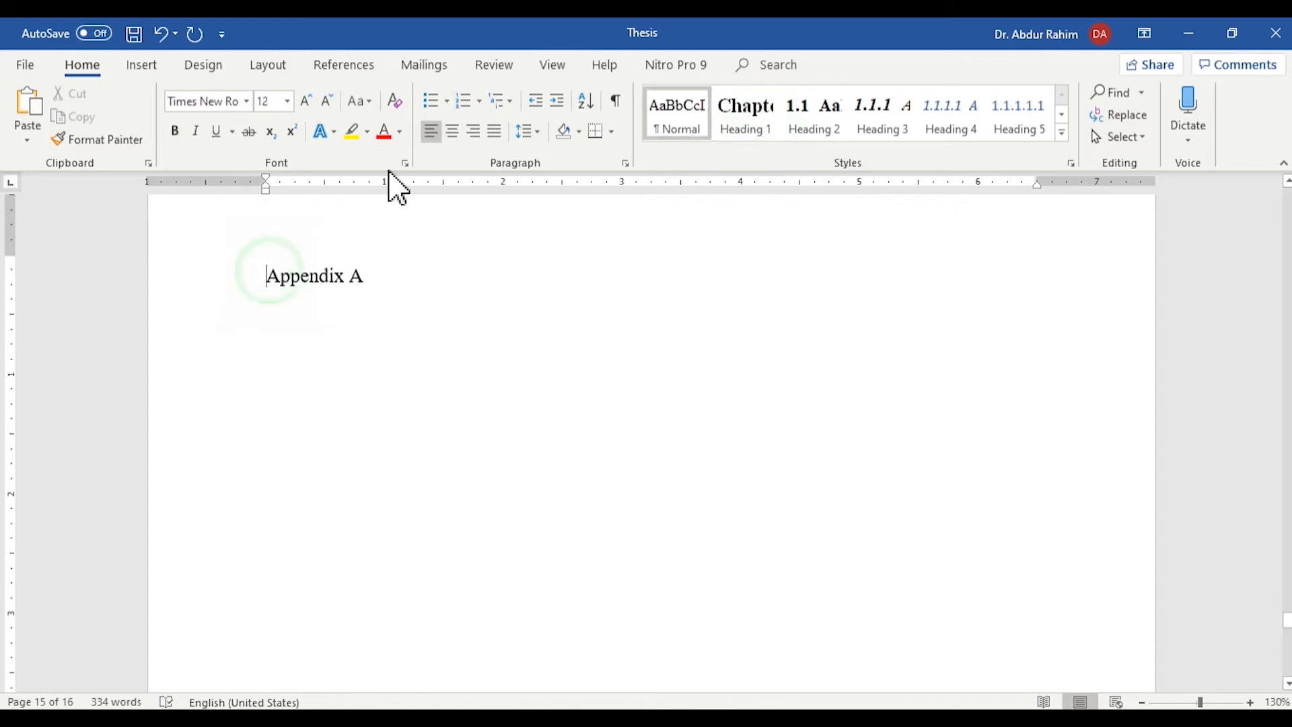
{"action": "left_click", "coordinate": [738, 109]}
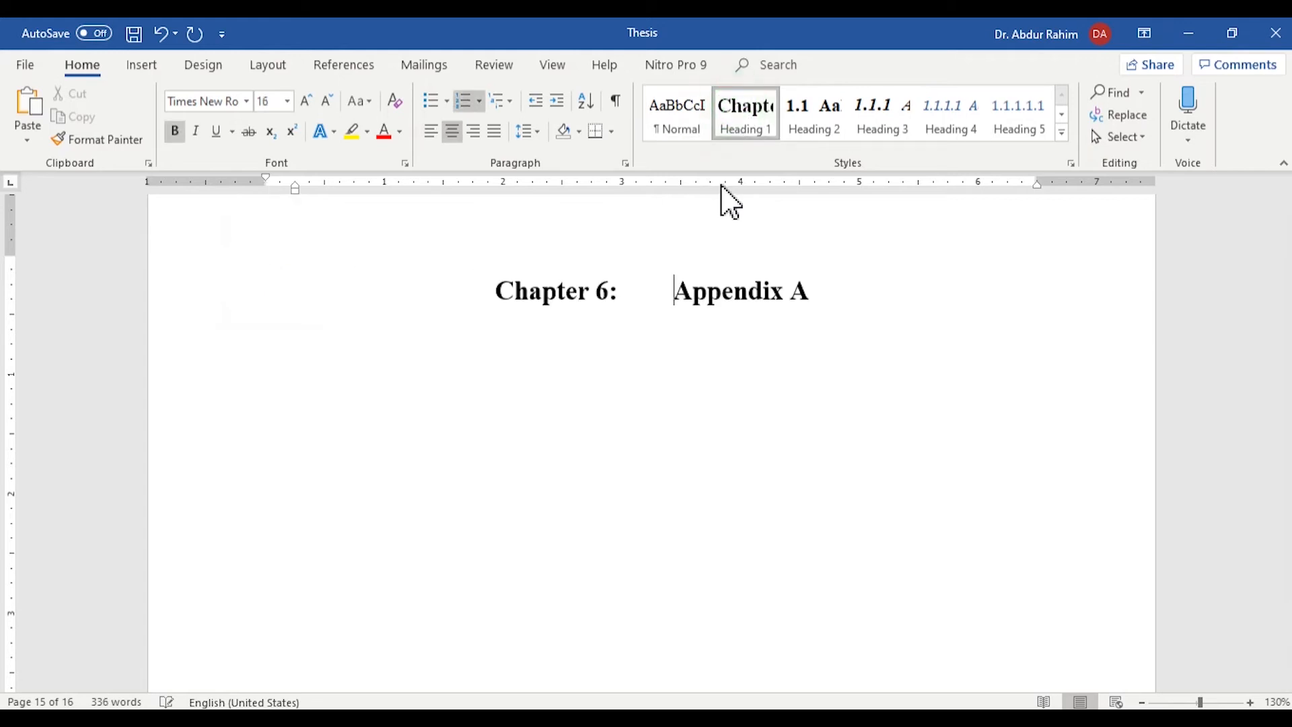
{"action": "key", "text": "BackSpace"}
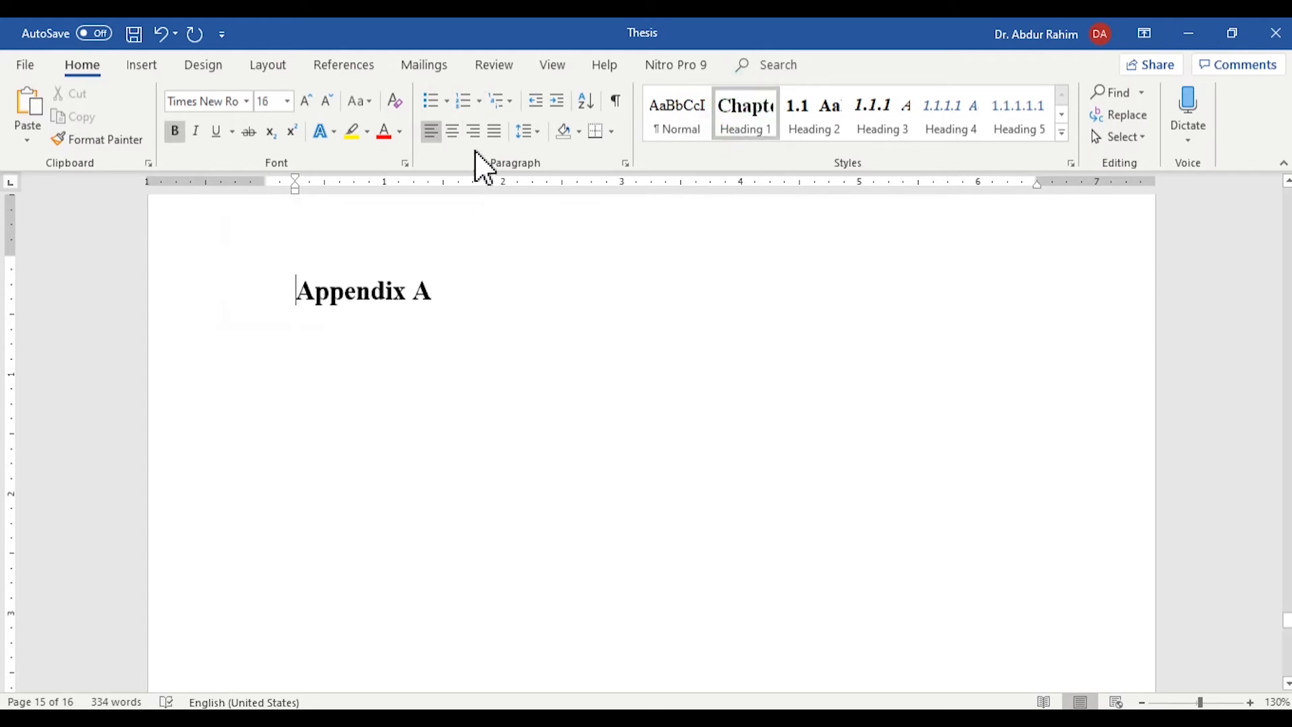
{"action": "left_click", "coordinate": [453, 132]}
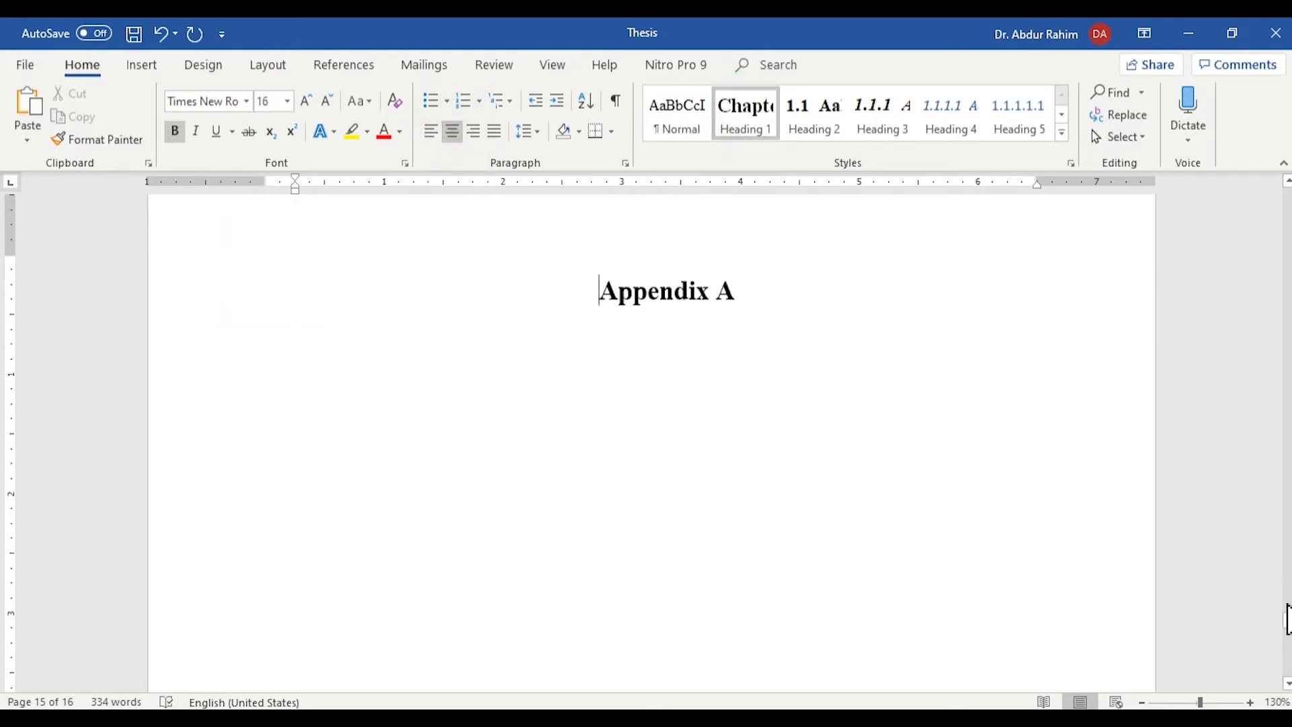
- Format the Appendix B line as a centred Heading 1 without the chapter number
{"action": "left_click_drag", "start_coordinate": [1287, 636], "coordinate": [1288, 651]}
{"action": "left_click", "coordinate": [268, 346]}
{"action": "left_click", "coordinate": [729, 115]}
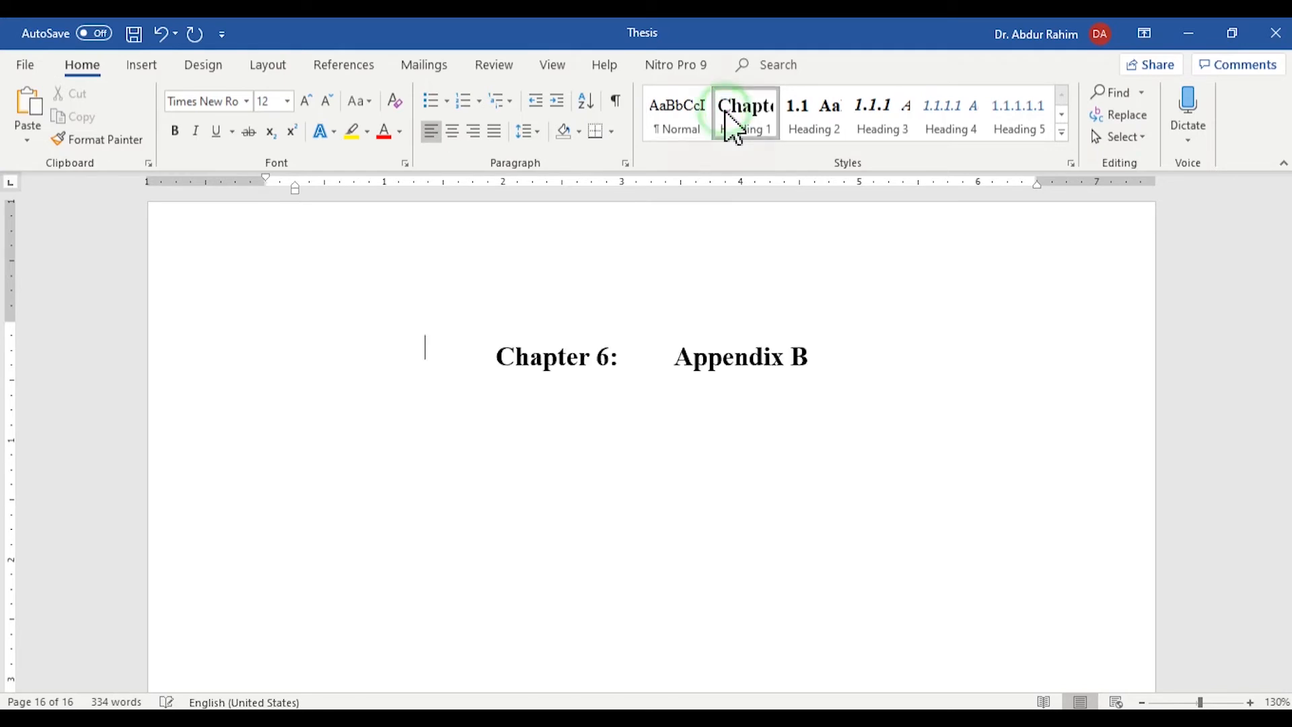
{"action": "key", "text": "BackSpace"}
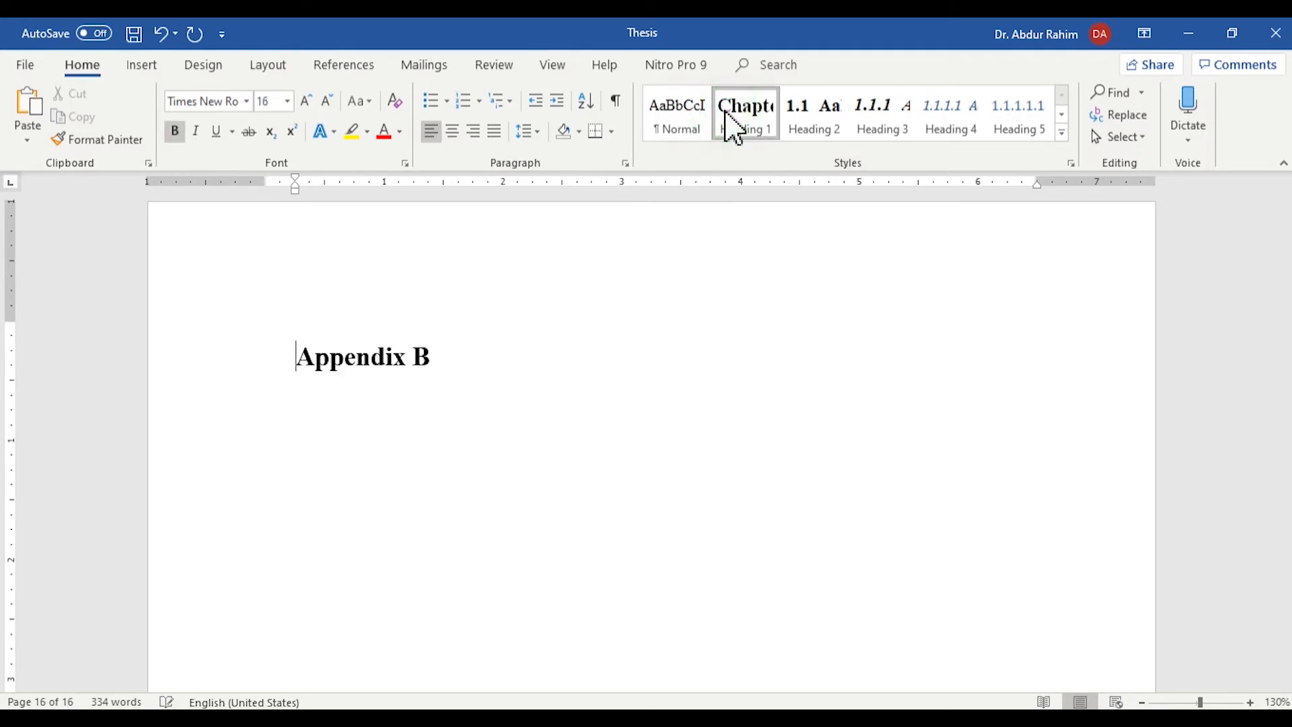
{"action": "left_click", "coordinate": [452, 132]}
- Update the entire table of contents so it includes the References and appendix headings
{"action": "left_click_drag", "start_coordinate": [1289, 651], "coordinate": [1284, 352]}
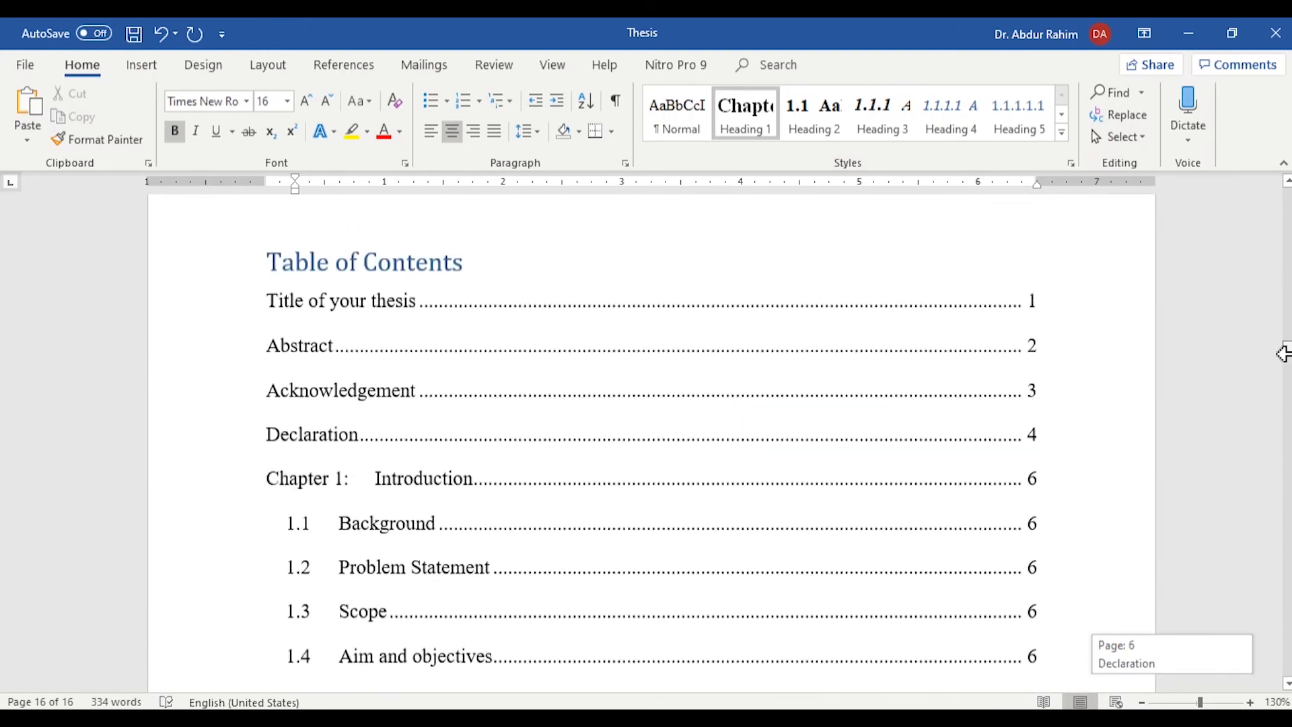
{"action": "left_click", "coordinate": [418, 331]}
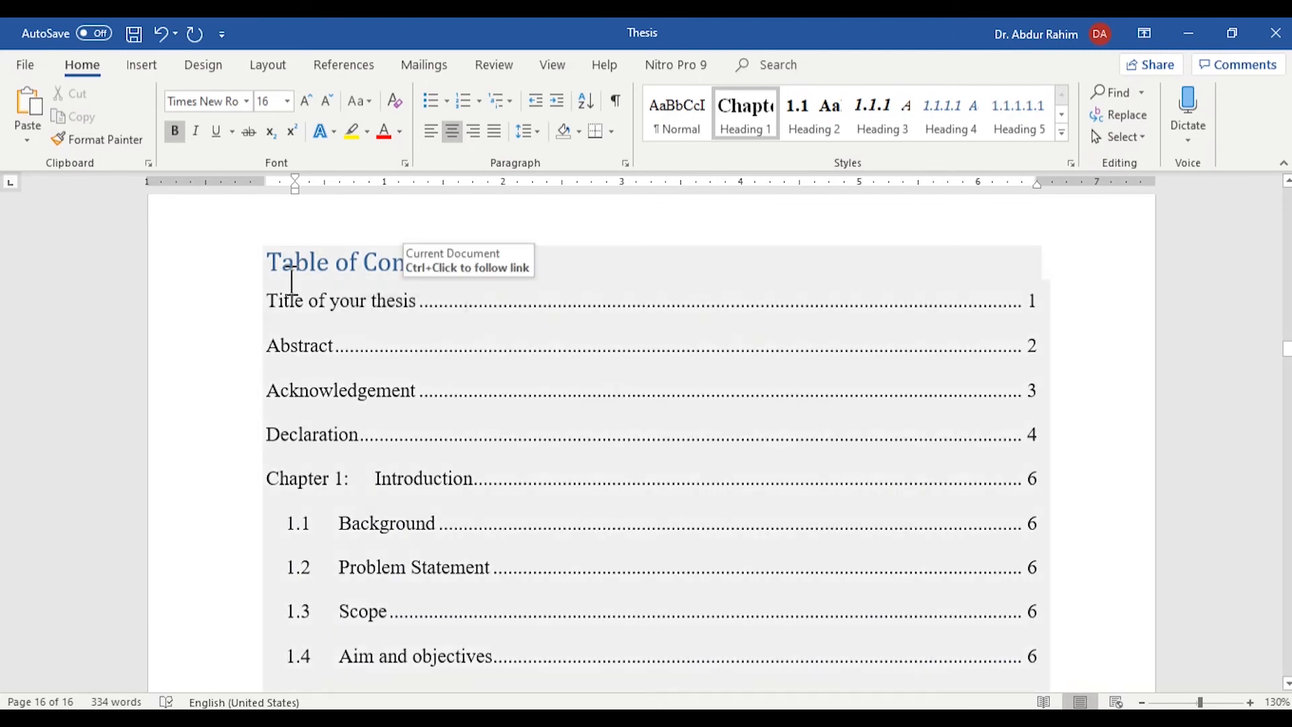
{"action": "left_click", "coordinate": [266, 303]}
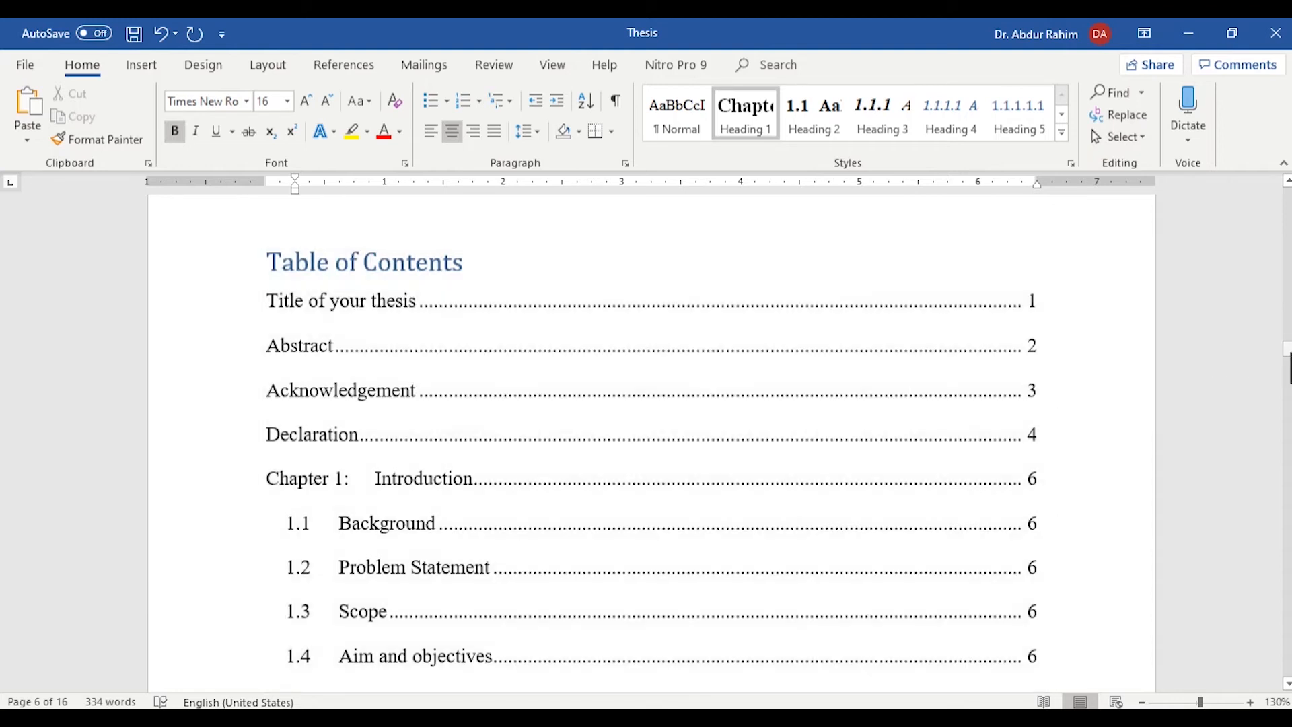
{"action": "left_click_drag", "start_coordinate": [1290, 353], "coordinate": [1291, 372]}
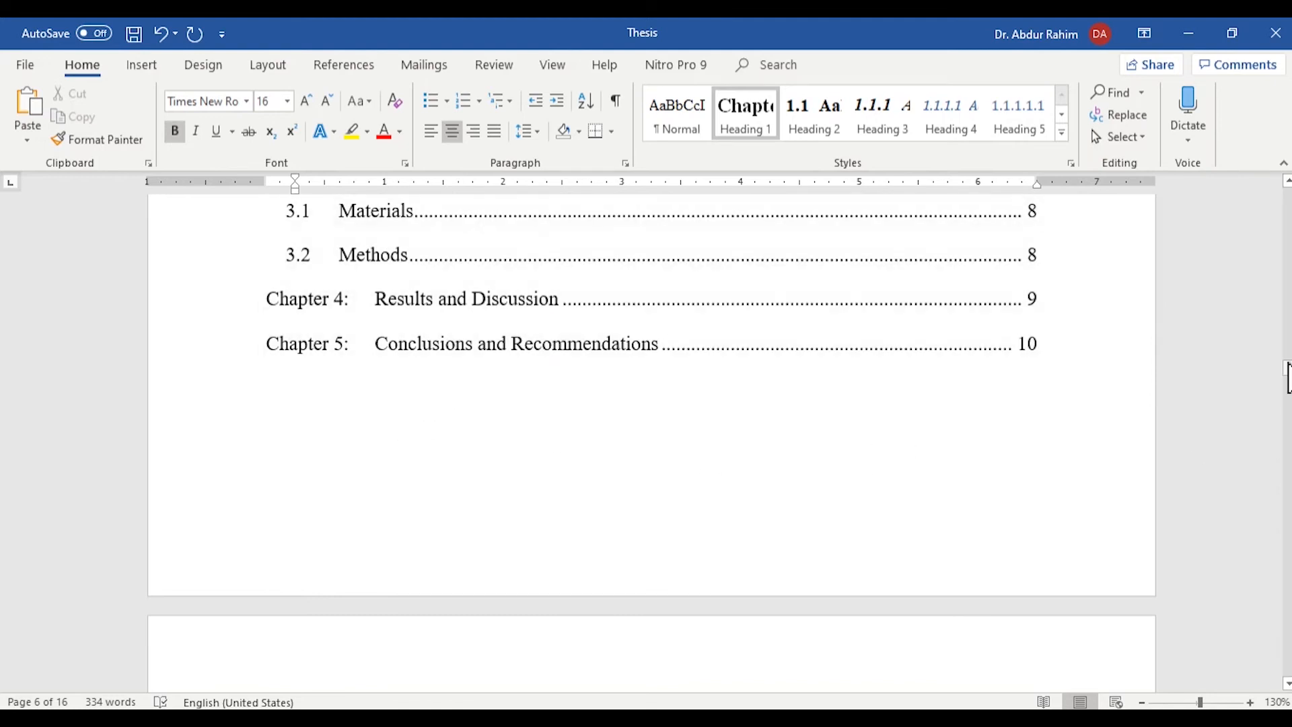
{"action": "left_click_drag", "start_coordinate": [1289, 373], "coordinate": [1288, 350]}
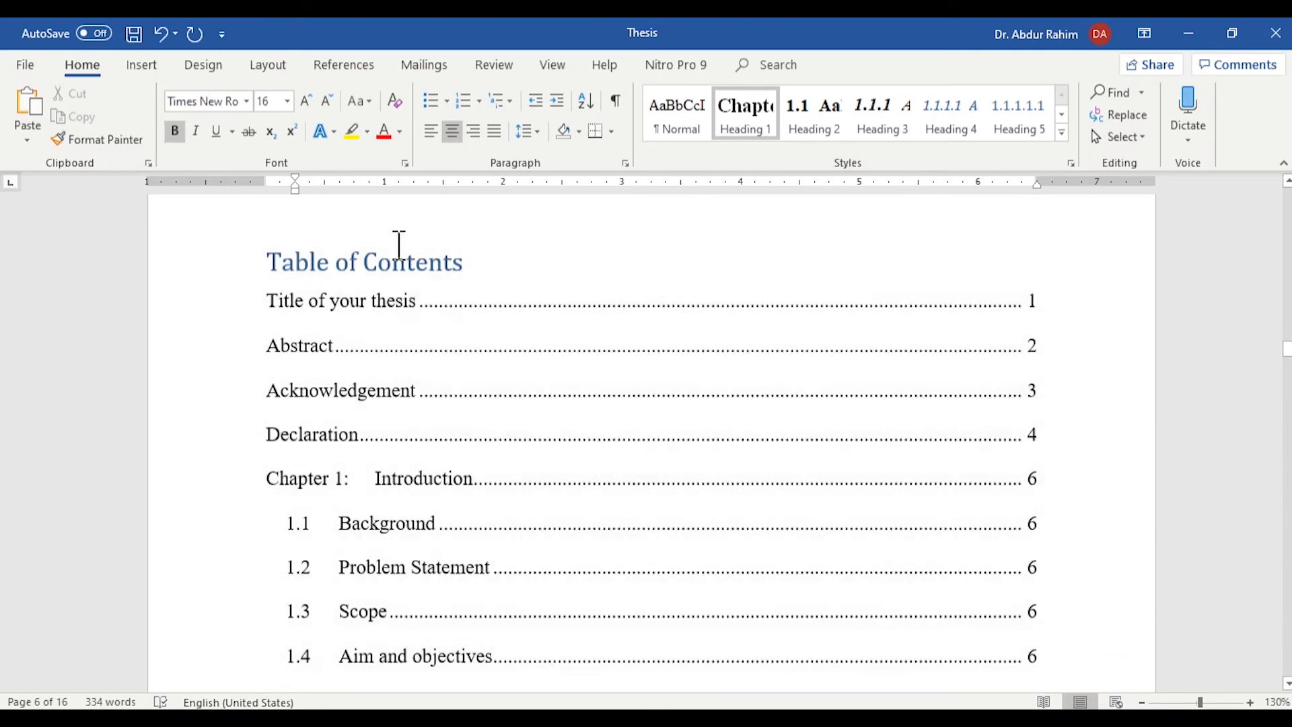
{"action": "left_click", "coordinate": [398, 246]}
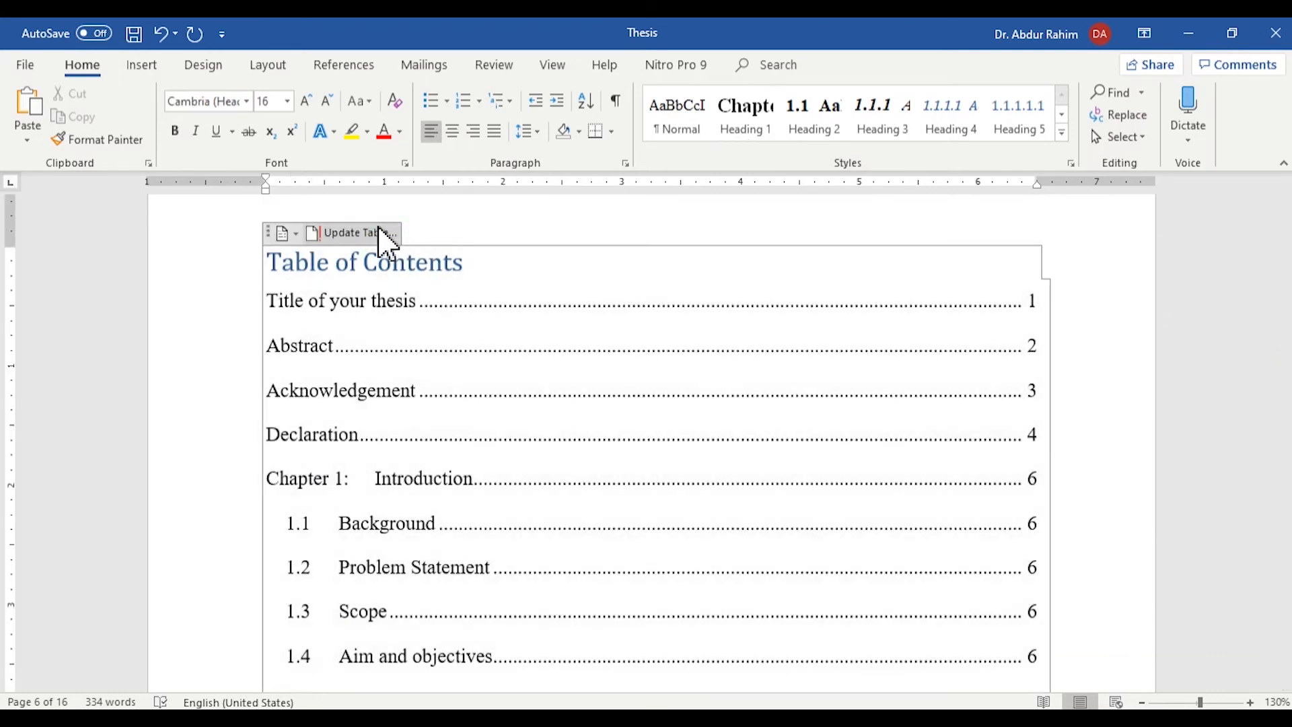
{"action": "left_click", "coordinate": [387, 232]}
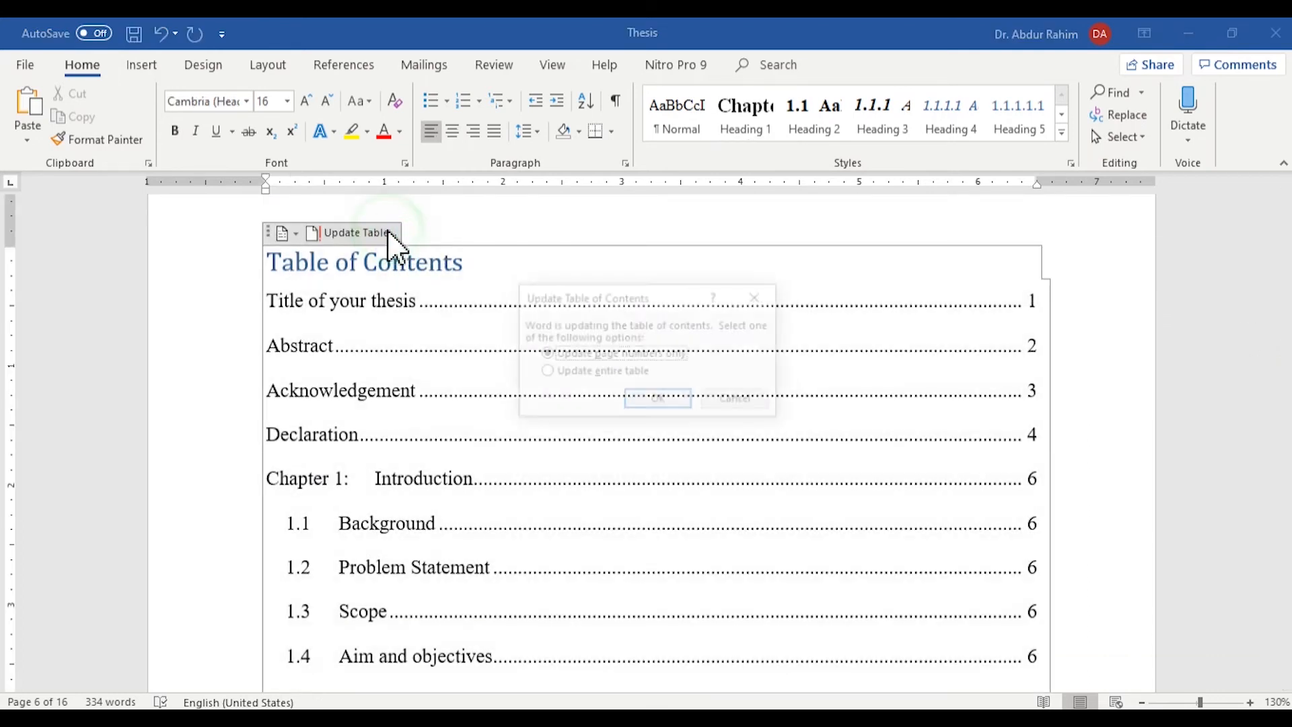
{"action": "left_click", "coordinate": [580, 373]}
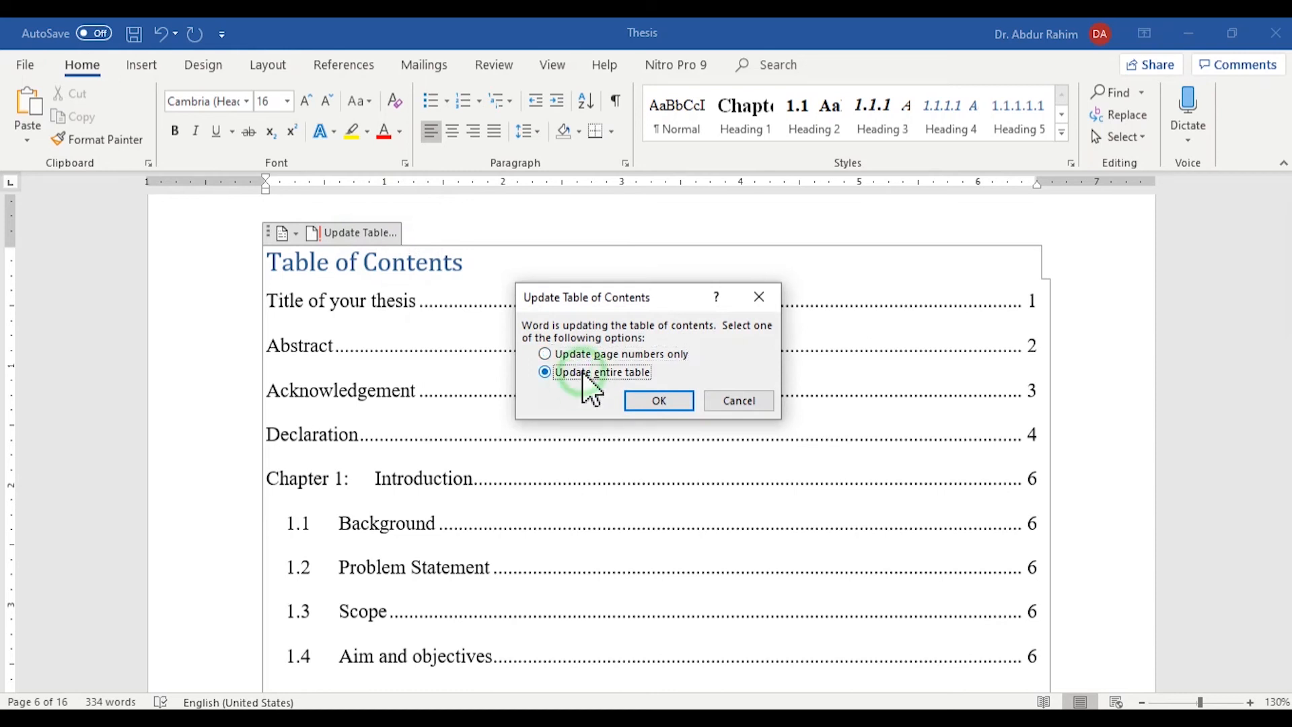
{"action": "left_click", "coordinate": [673, 412]}
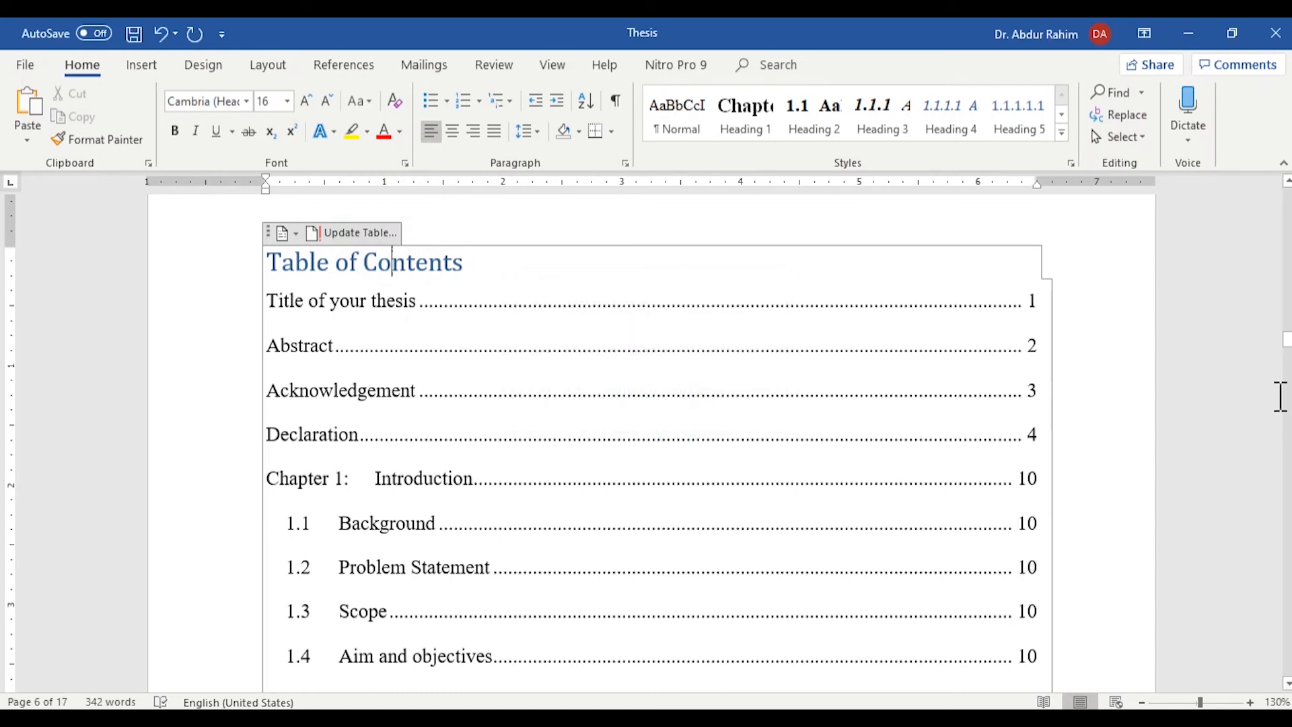
{"action": "left_click_drag", "start_coordinate": [1288, 353], "coordinate": [1288, 363]}
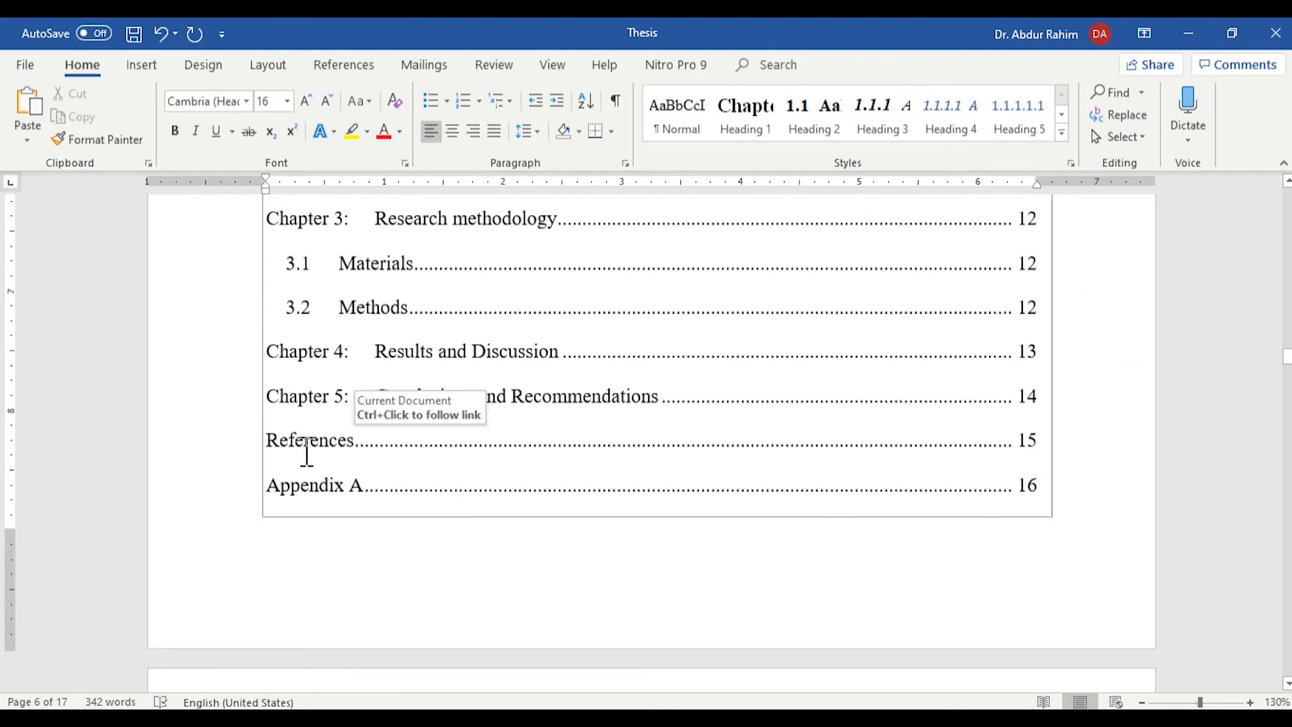
- Apply the Normal style to the thesis title on the first page and centre it
{"action": "left_click_drag", "start_coordinate": [1290, 360], "coordinate": [1287, 335]}
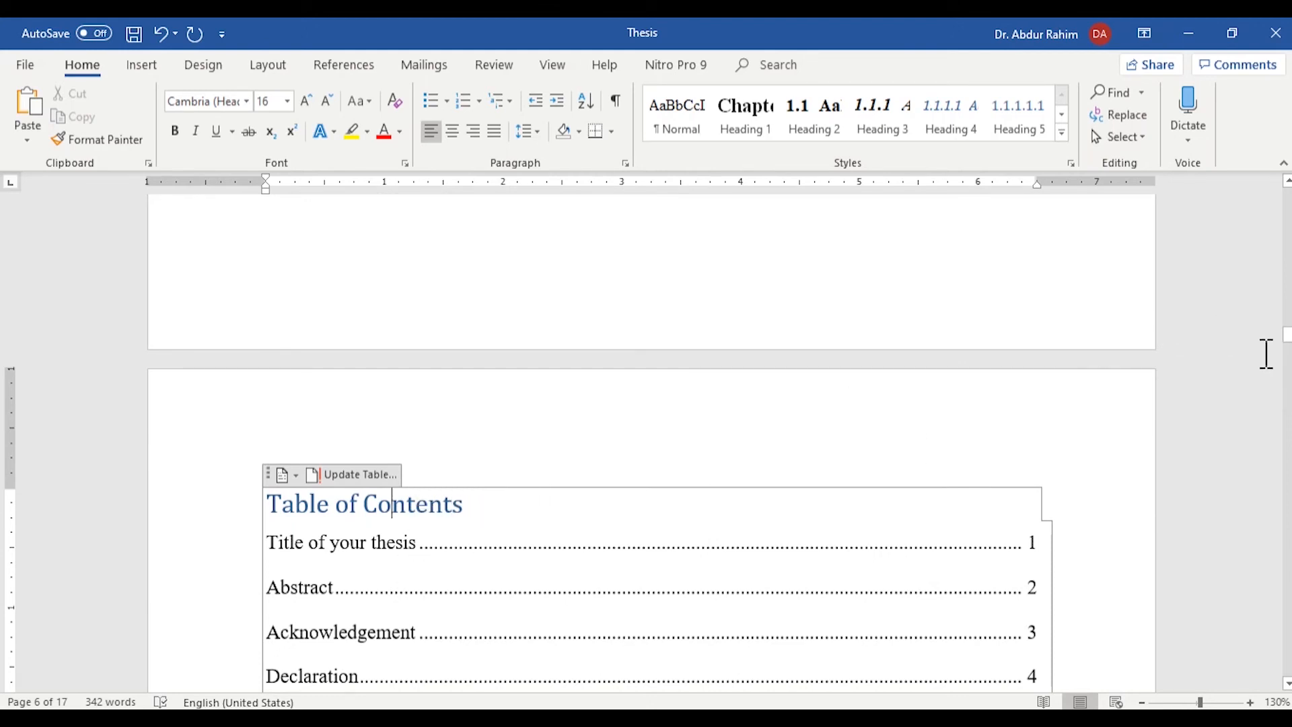
{"action": "left_click_drag", "start_coordinate": [1287, 350], "coordinate": [1287, 333]}
{"action": "left_click_drag", "start_coordinate": [1287, 288], "coordinate": [1287, 196]}
{"action": "left_click", "coordinate": [781, 372]}
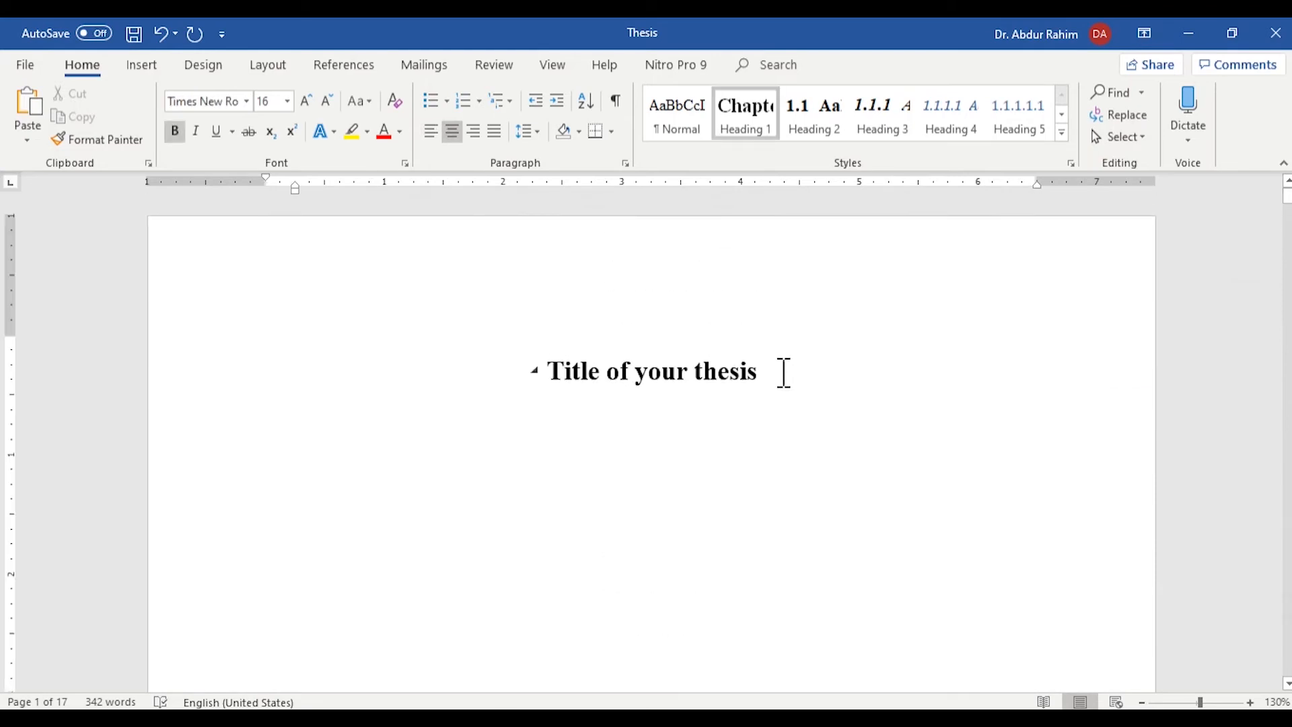
{"action": "left_click", "coordinate": [678, 124]}
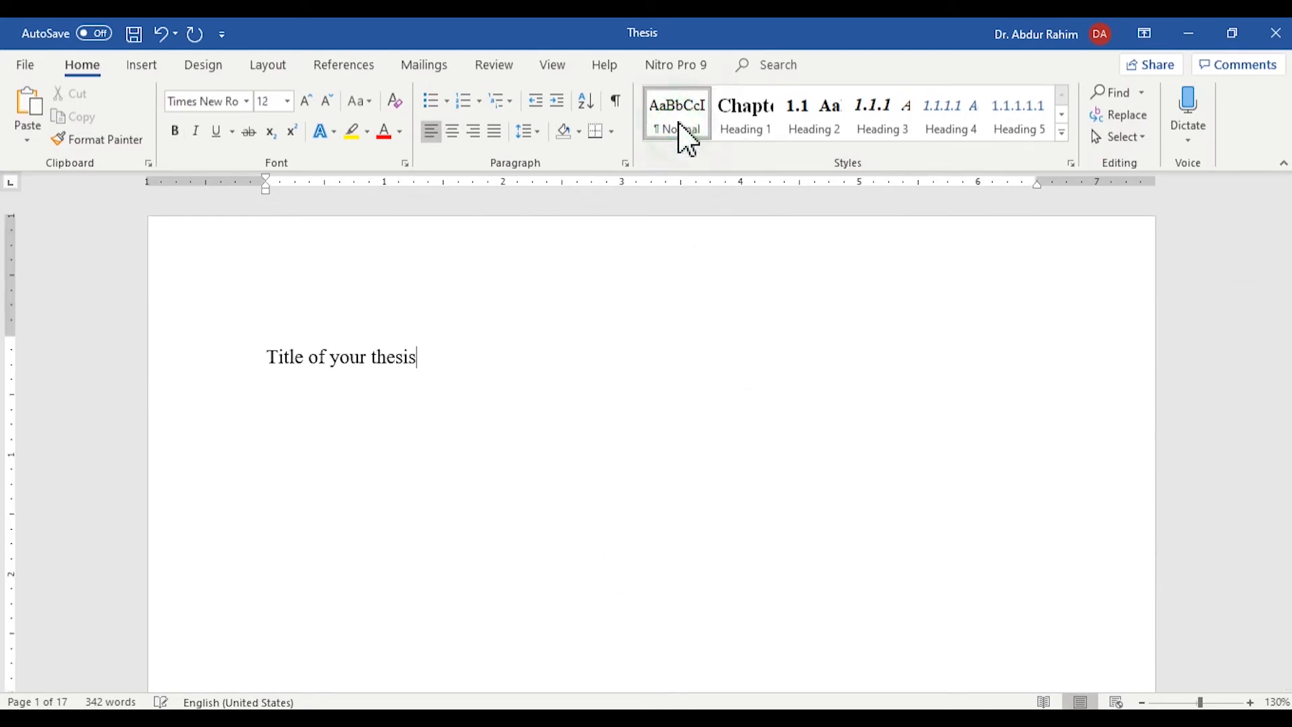
{"action": "left_click", "coordinate": [452, 132]}
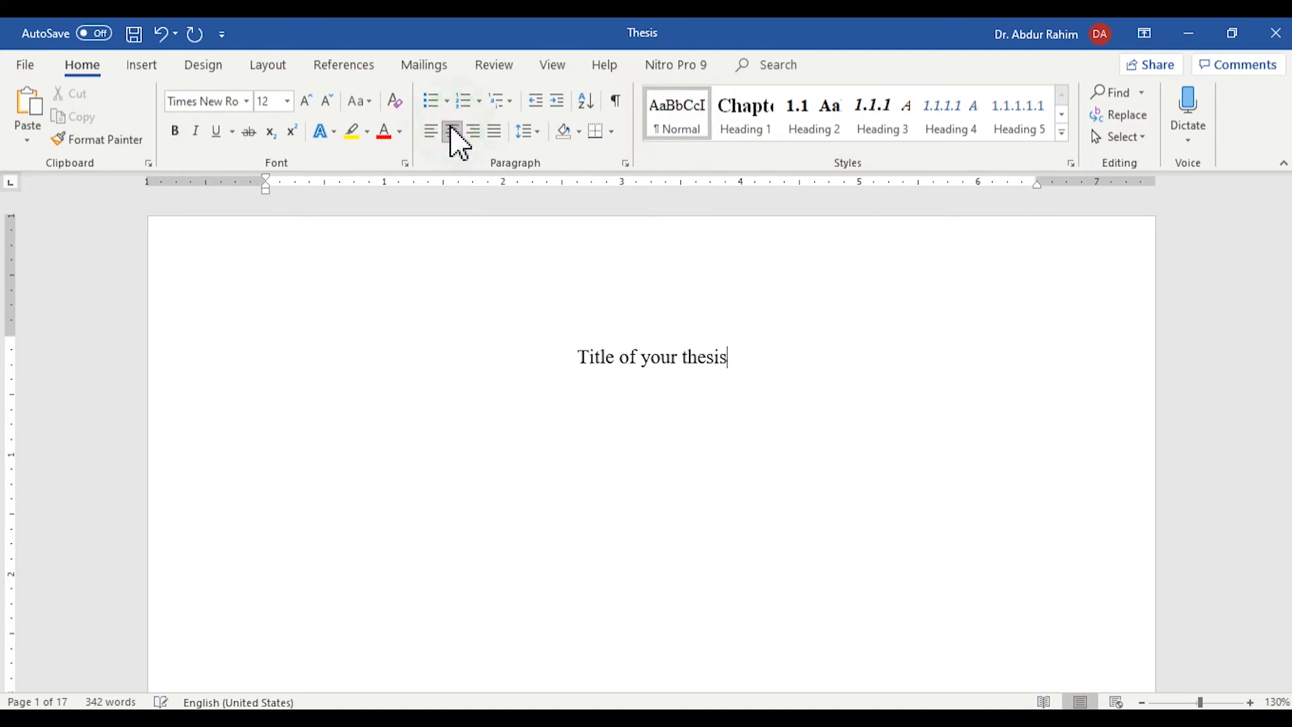
- Format the thesis title in bold 18 pt Times New Roman
{"action": "left_click", "coordinate": [247, 100]}
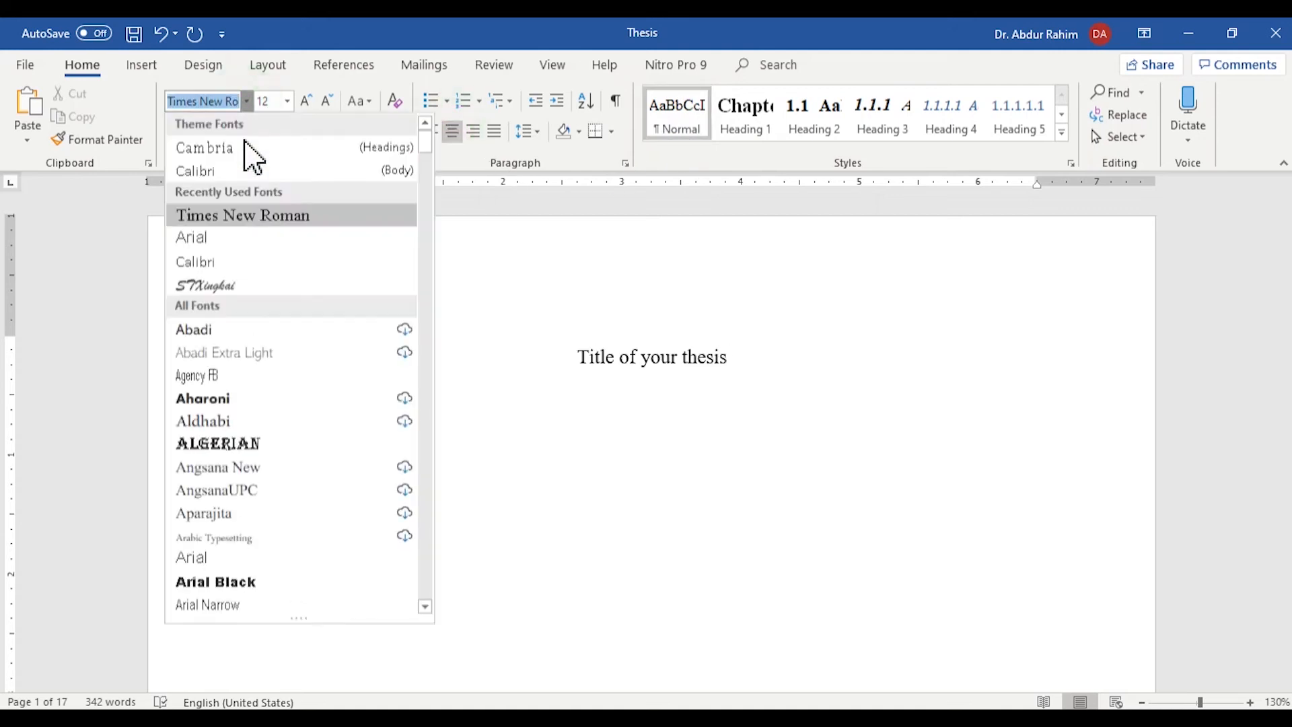
{"action": "left_click", "coordinate": [262, 215]}
{"action": "key", "text": "Home"}
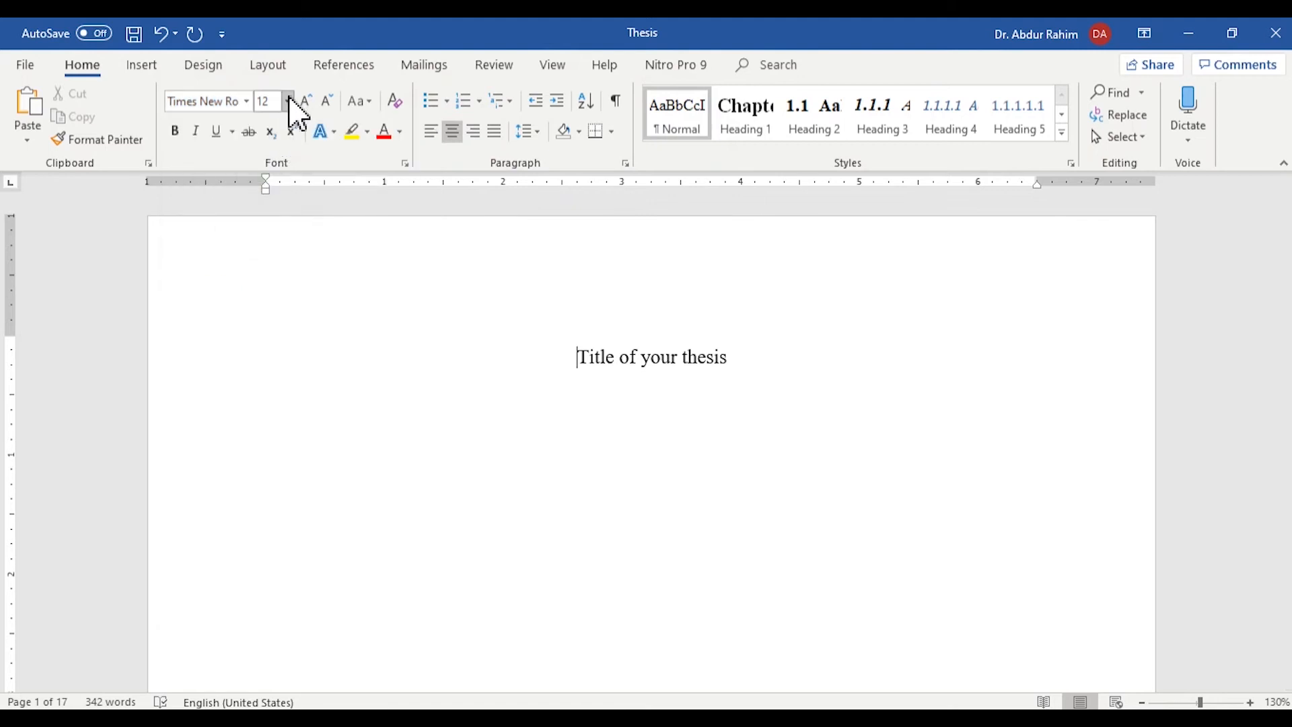
{"action": "left_click", "coordinate": [288, 101]}
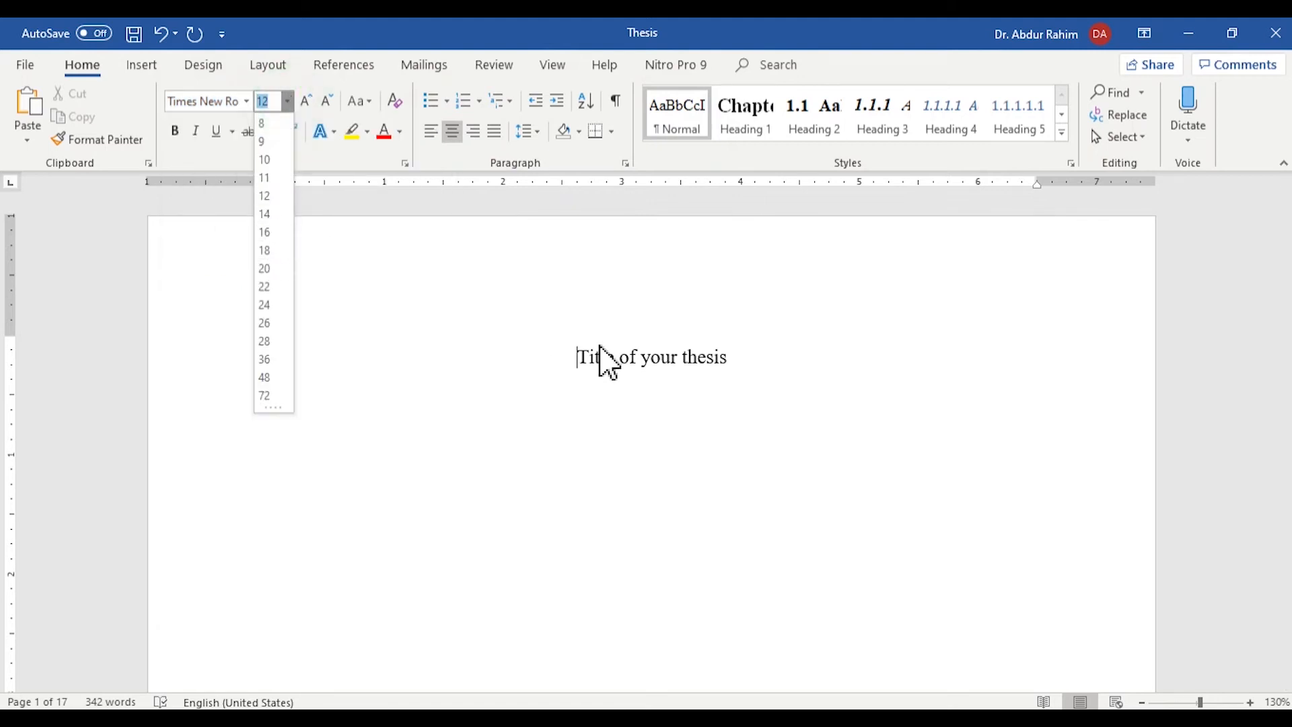
{"action": "left_click", "coordinate": [615, 370]}
{"action": "left_click", "coordinate": [549, 354]}
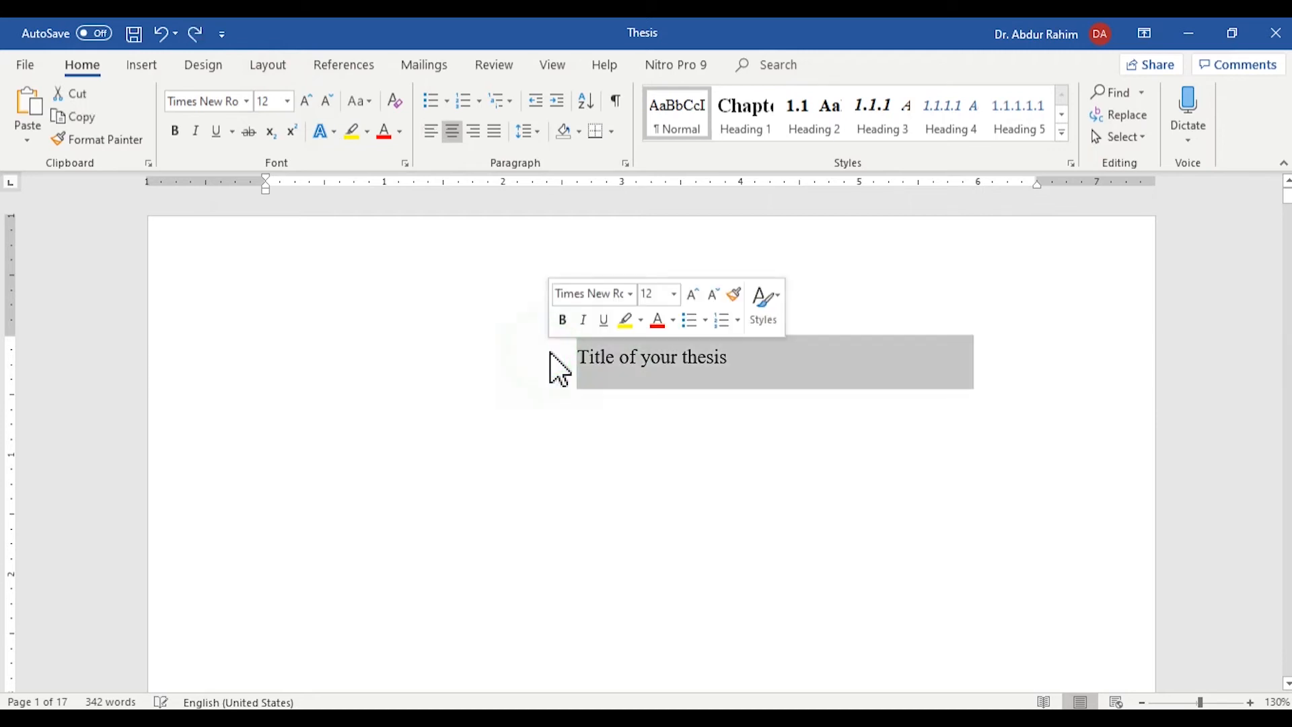
{"action": "left_click", "coordinate": [288, 102]}
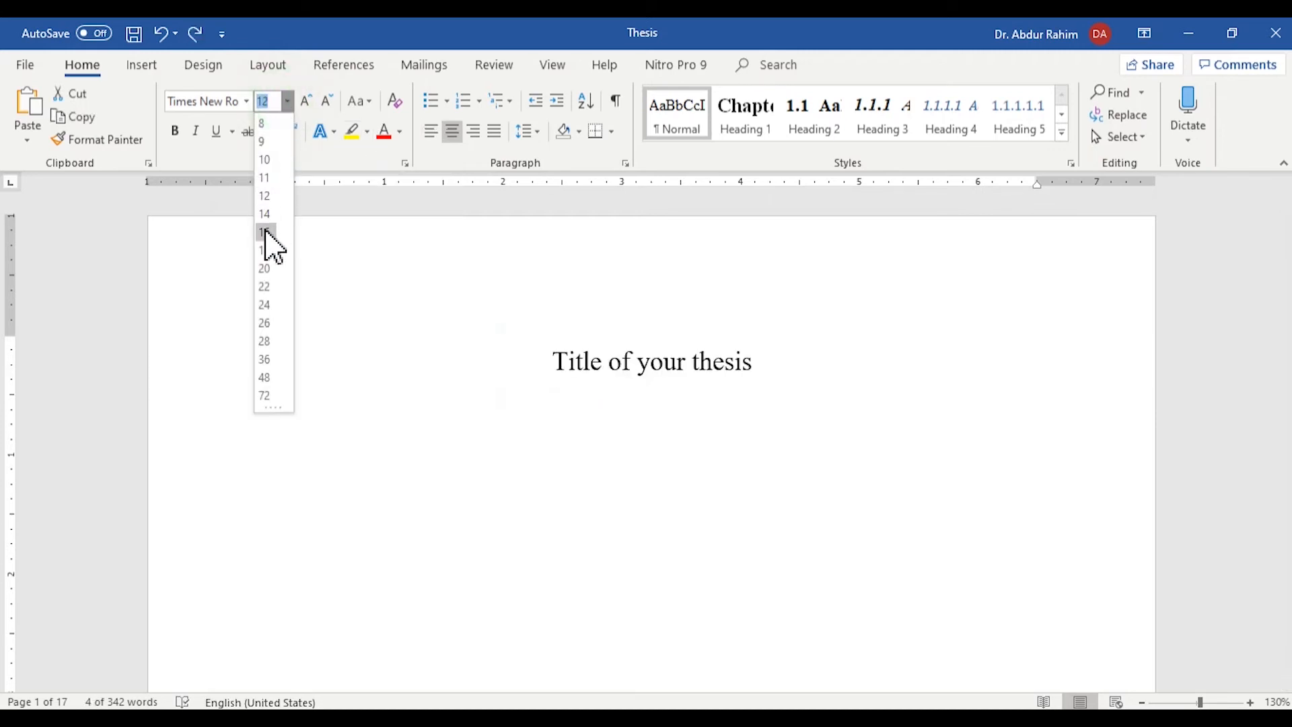
{"action": "left_click", "coordinate": [272, 254]}
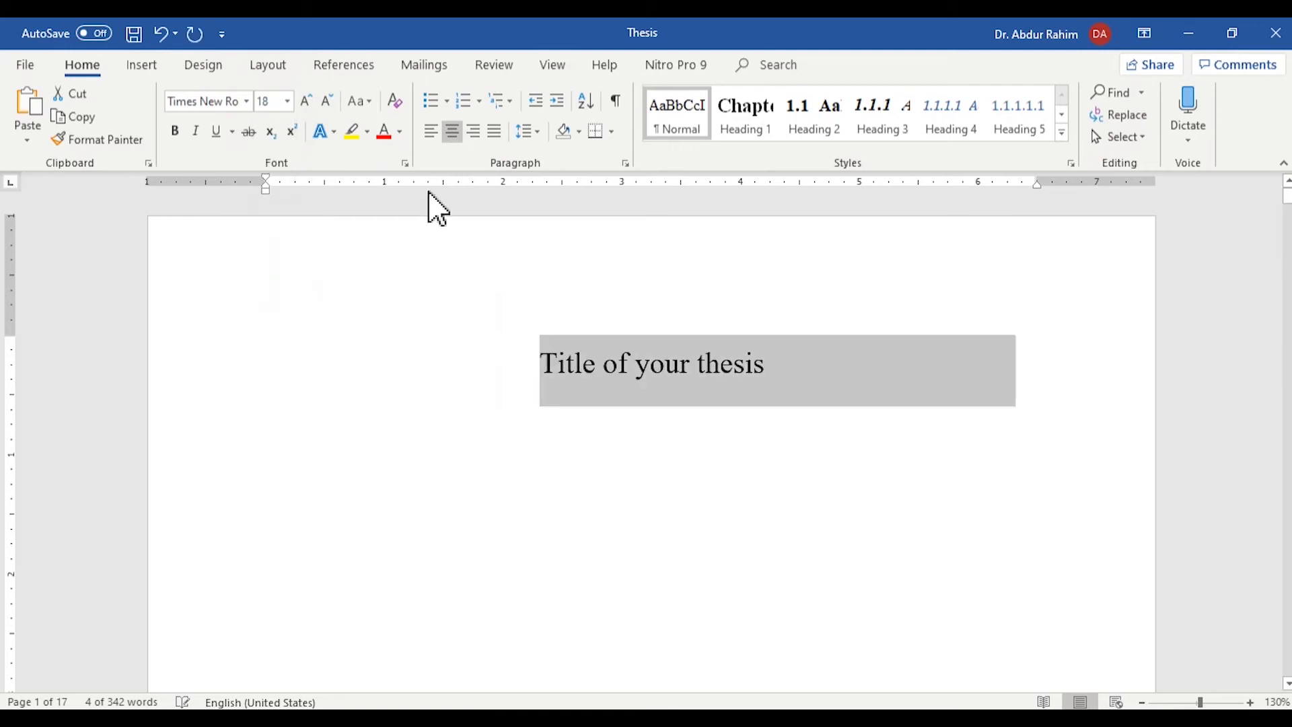
{"action": "left_click", "coordinate": [174, 131]}
{"action": "left_click", "coordinate": [337, 349]}
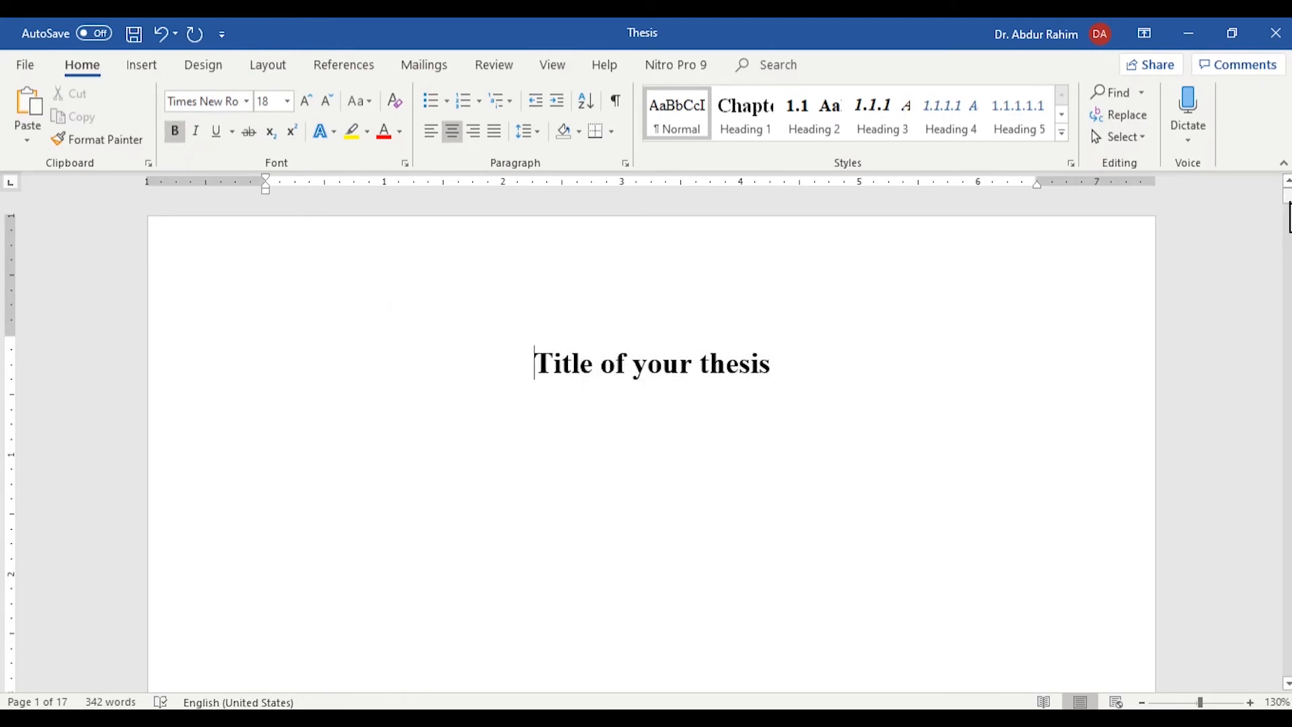
- Update the entire table of contents again to drop the thesis title entry
{"action": "left_click_drag", "start_coordinate": [1287, 202], "coordinate": [1288, 214]}
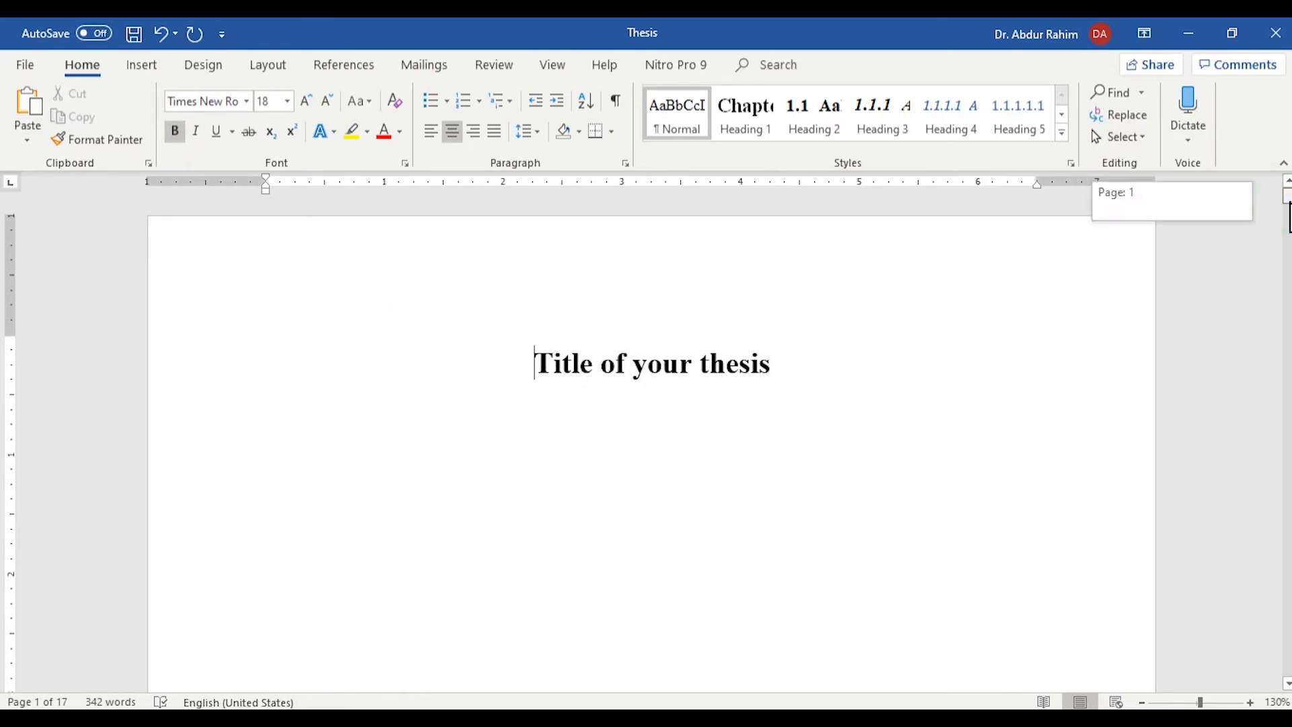
{"action": "left_click_drag", "start_coordinate": [1287, 107], "coordinate": [1288, 112]}
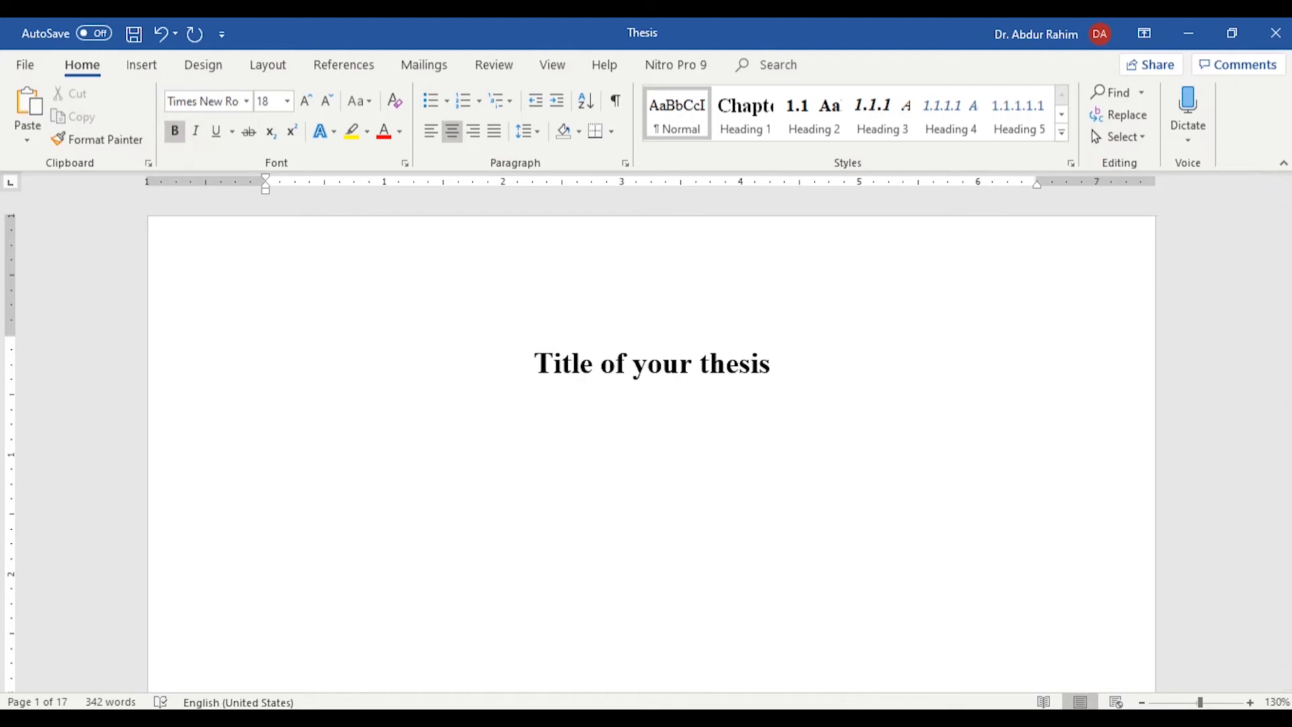
{"action": "left_click_drag", "start_coordinate": [1288, 201], "coordinate": [1284, 337]}
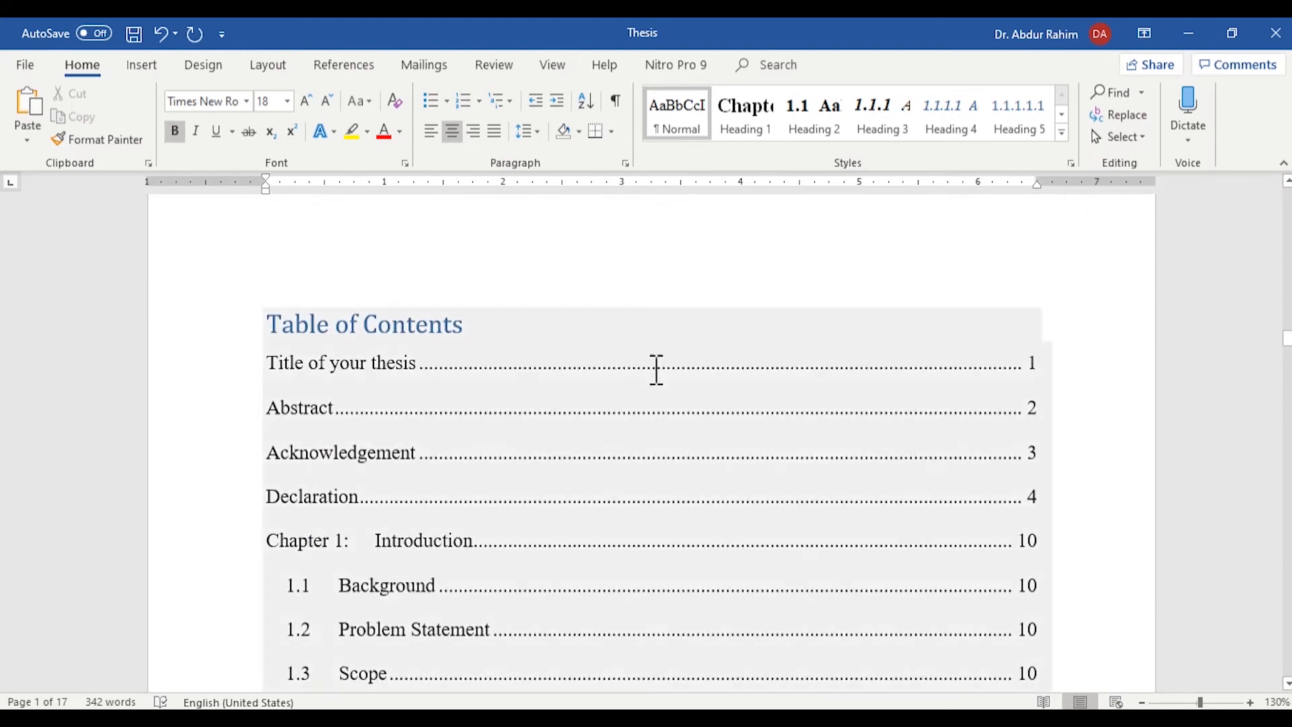
{"action": "left_click", "coordinate": [440, 321]}
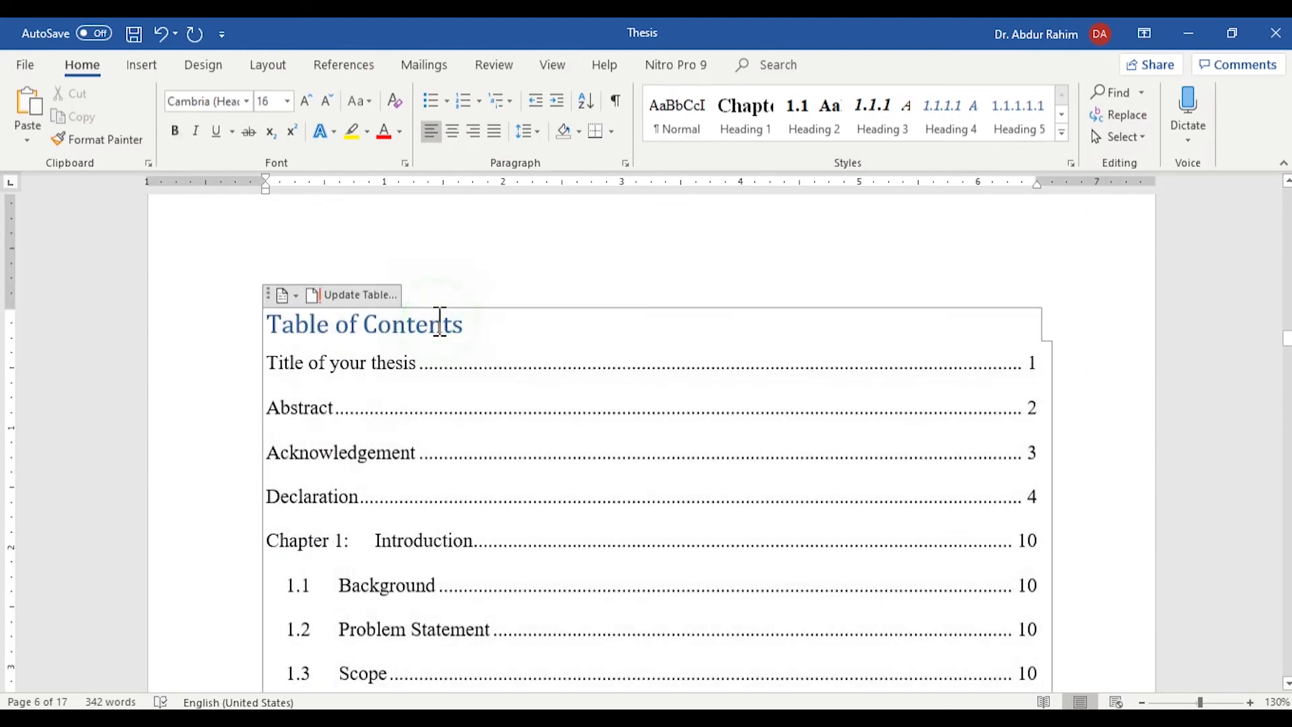
{"action": "left_click", "coordinate": [362, 295]}
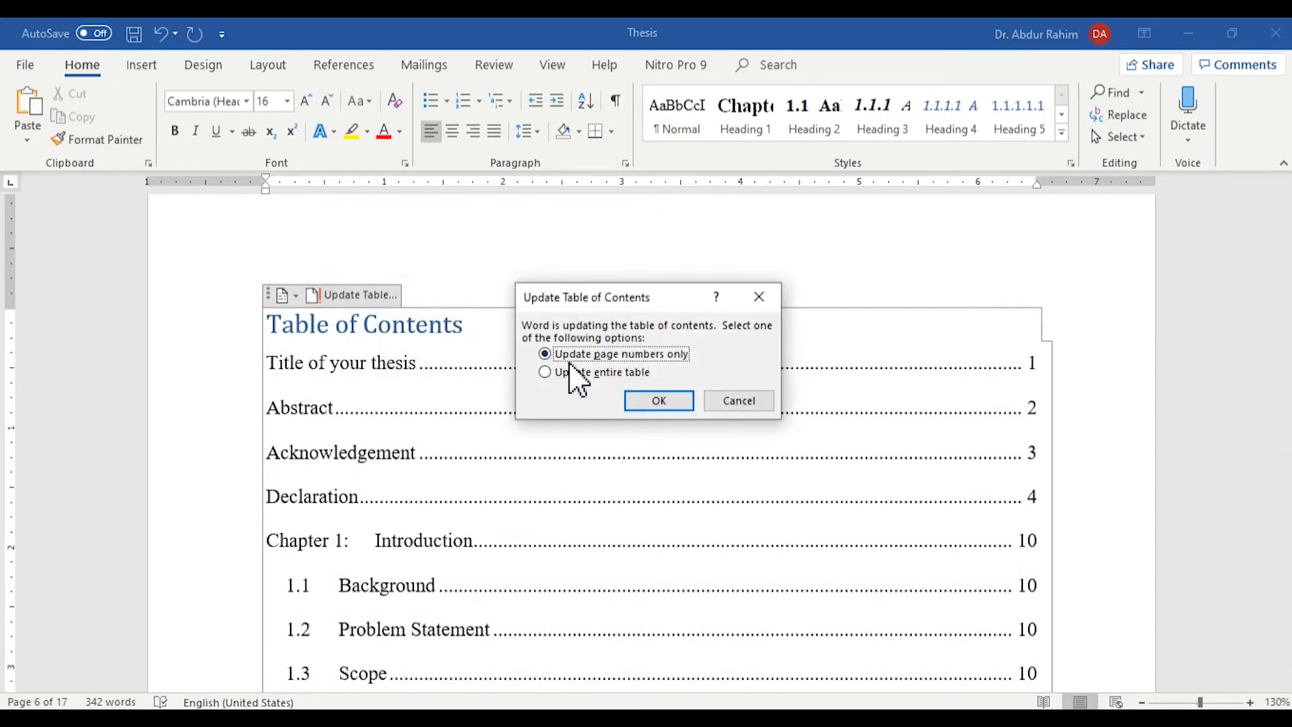
{"action": "left_click", "coordinate": [572, 372]}
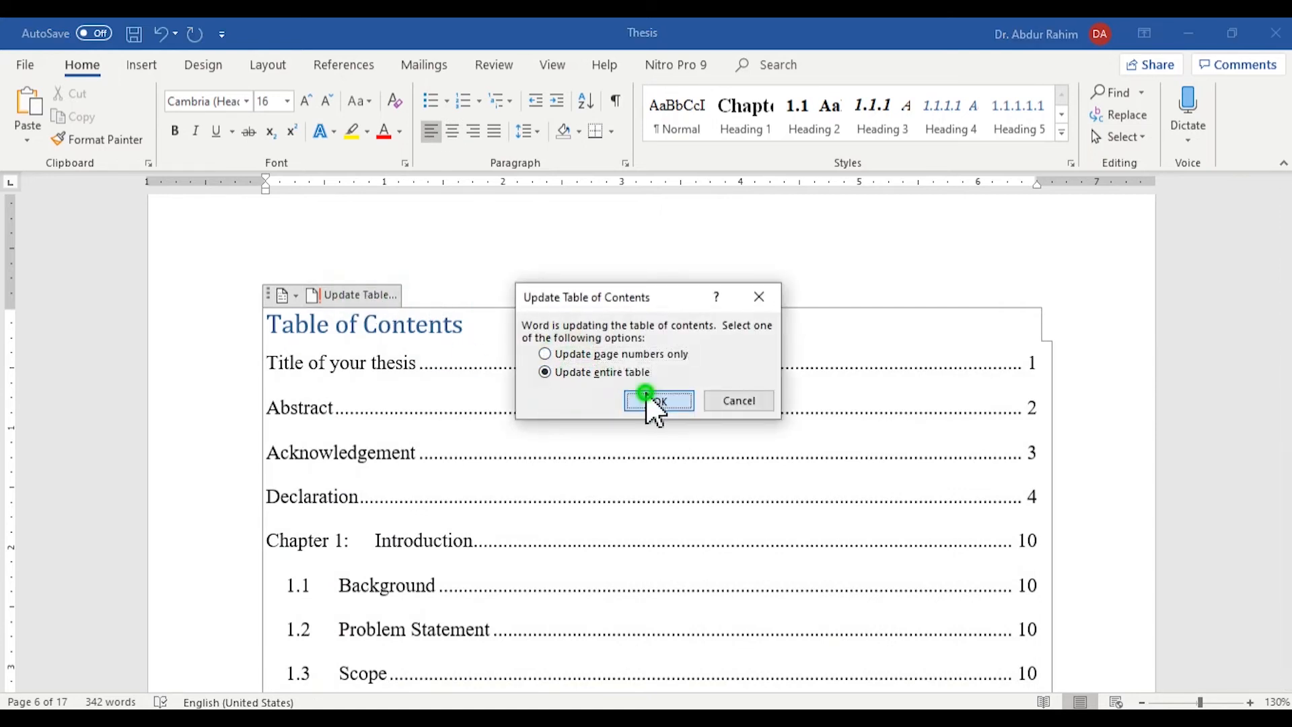
{"action": "left_click", "coordinate": [654, 404]}
- Open the first page's footer and insert a bottom-of-page number in the Plain Number 3 style
{"action": "left_click_drag", "start_coordinate": [1287, 351], "coordinate": [1287, 202]}
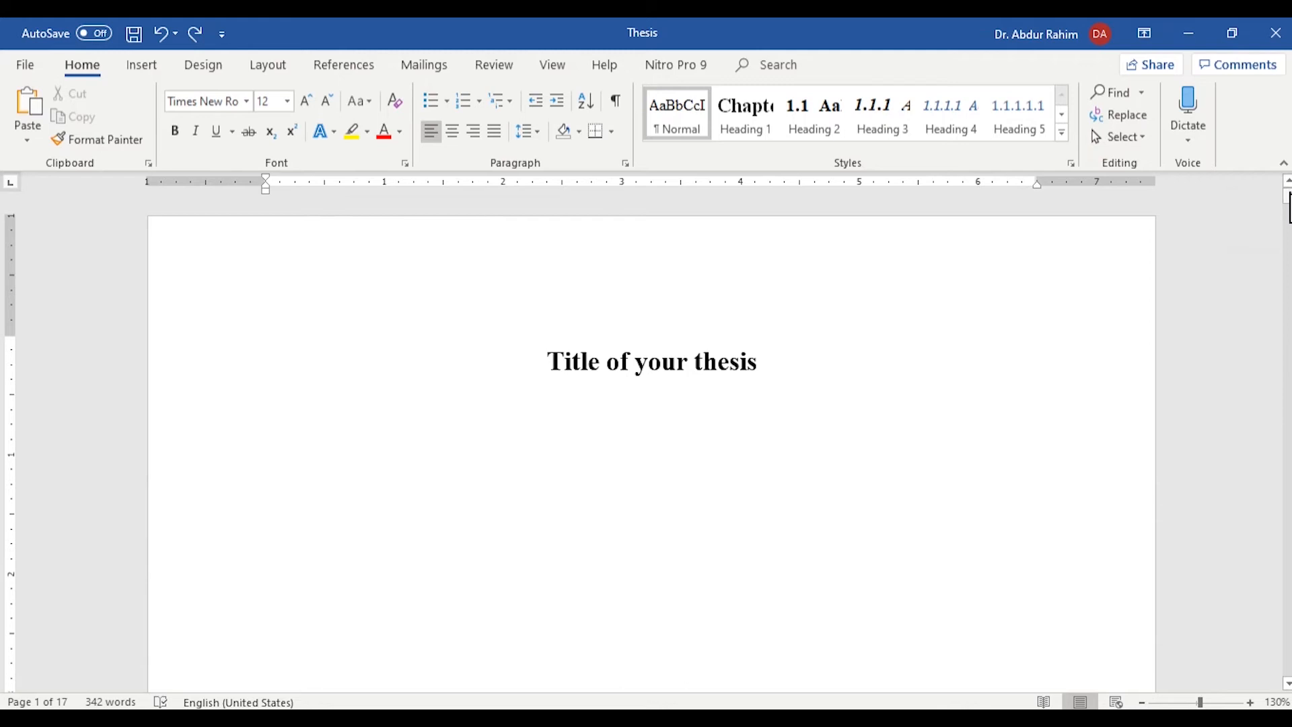
{"action": "left_click_drag", "start_coordinate": [1287, 200], "coordinate": [1288, 214]}
{"action": "left_click", "coordinate": [1093, 463]}
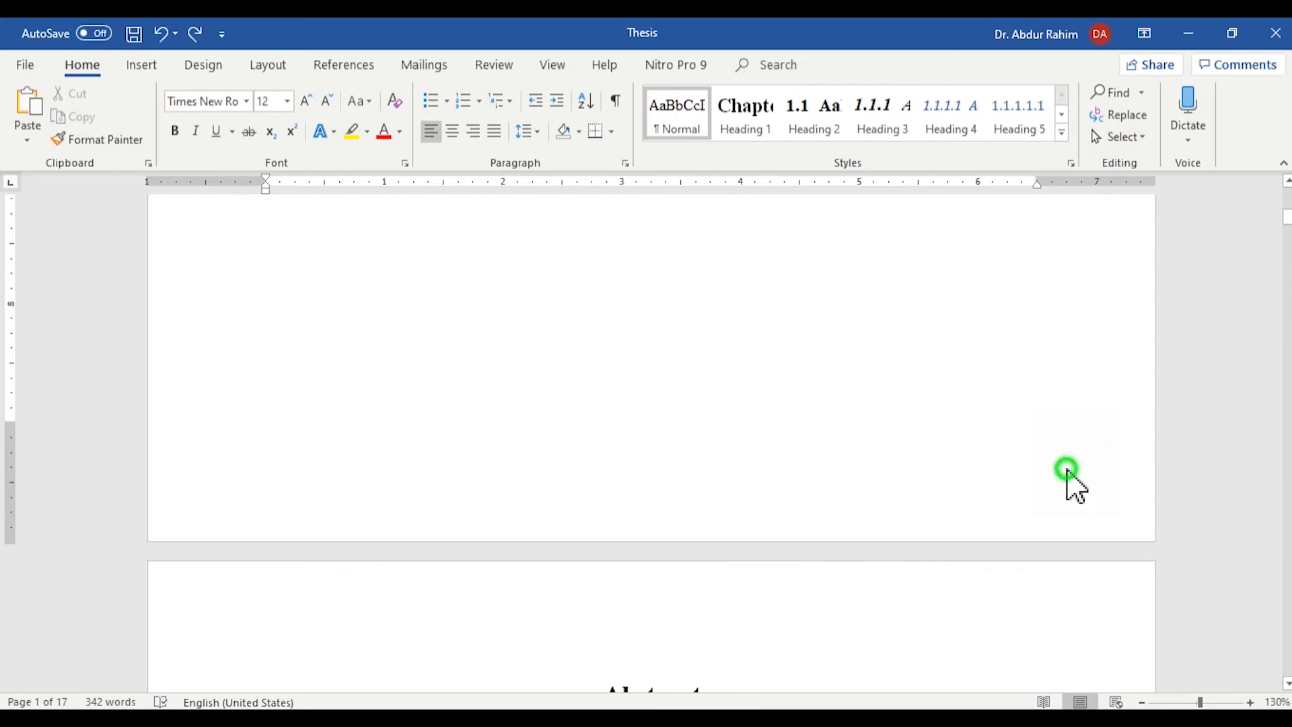
{"action": "double_click", "coordinate": [1068, 471]}
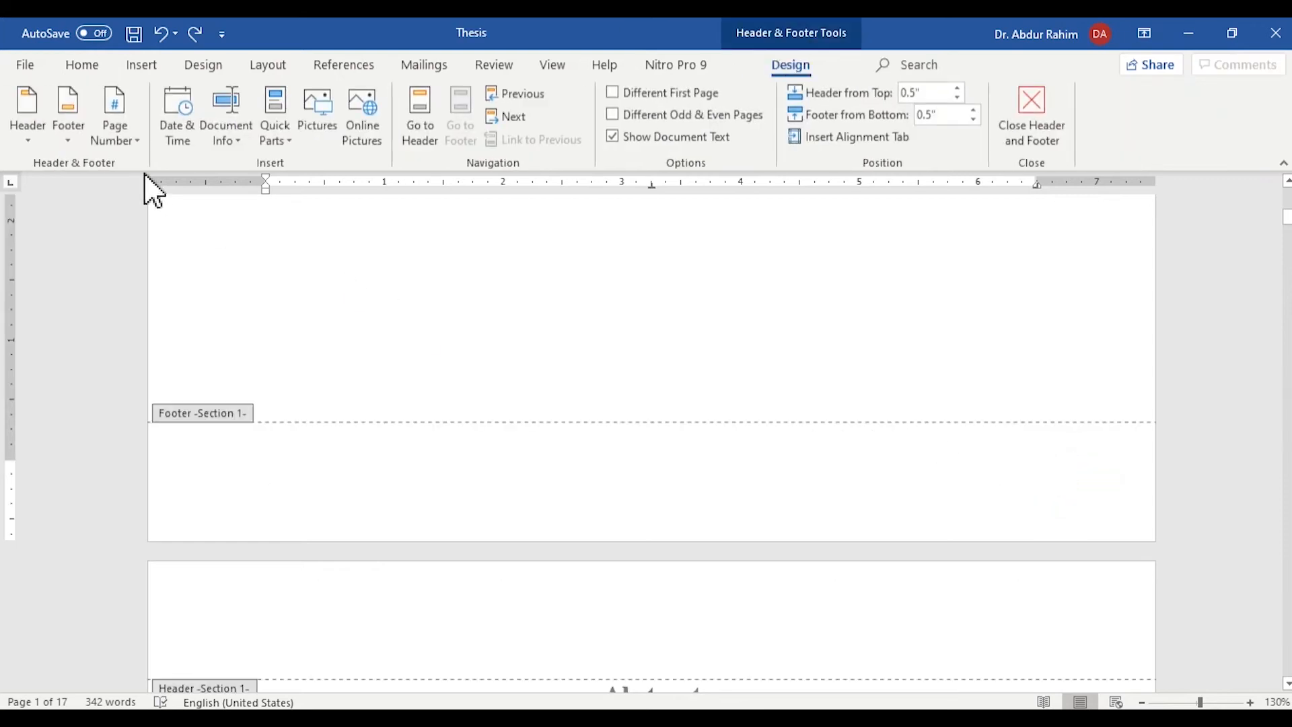
{"action": "left_click", "coordinate": [128, 138]}
{"action": "mouse_move", "coordinate": [183, 190]}
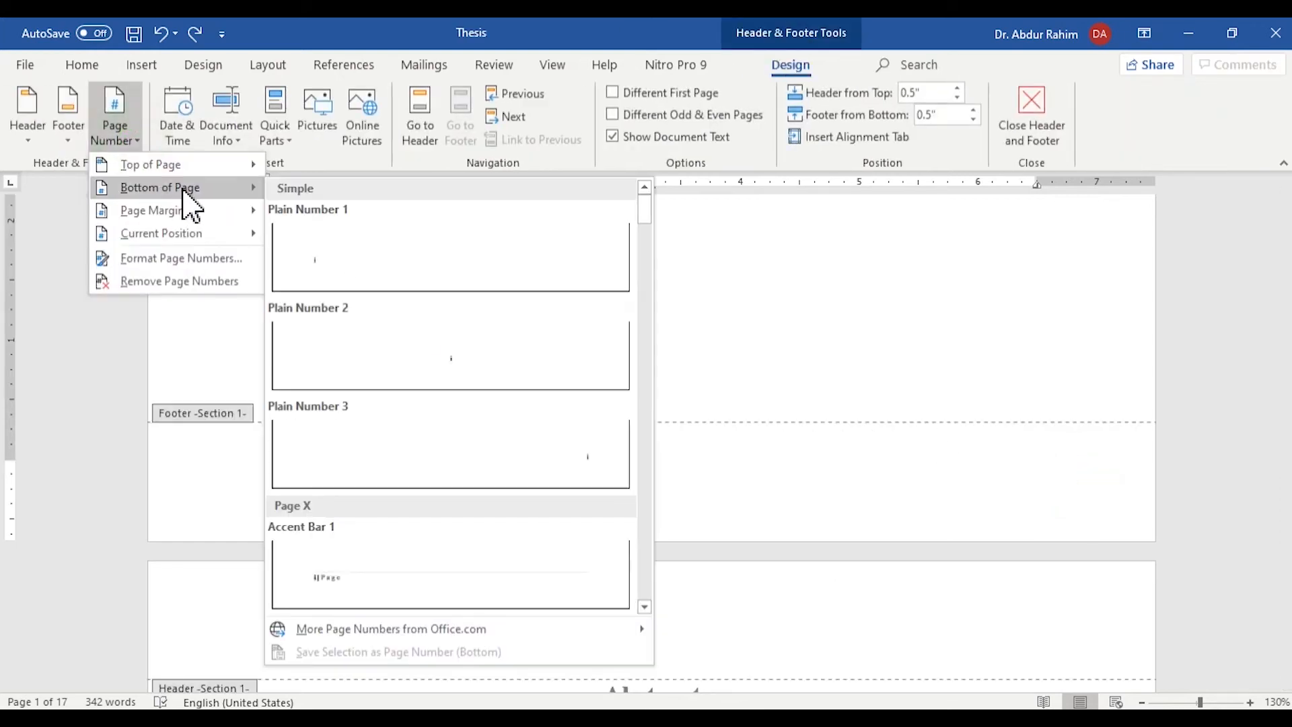
{"action": "left_click", "coordinate": [515, 435]}
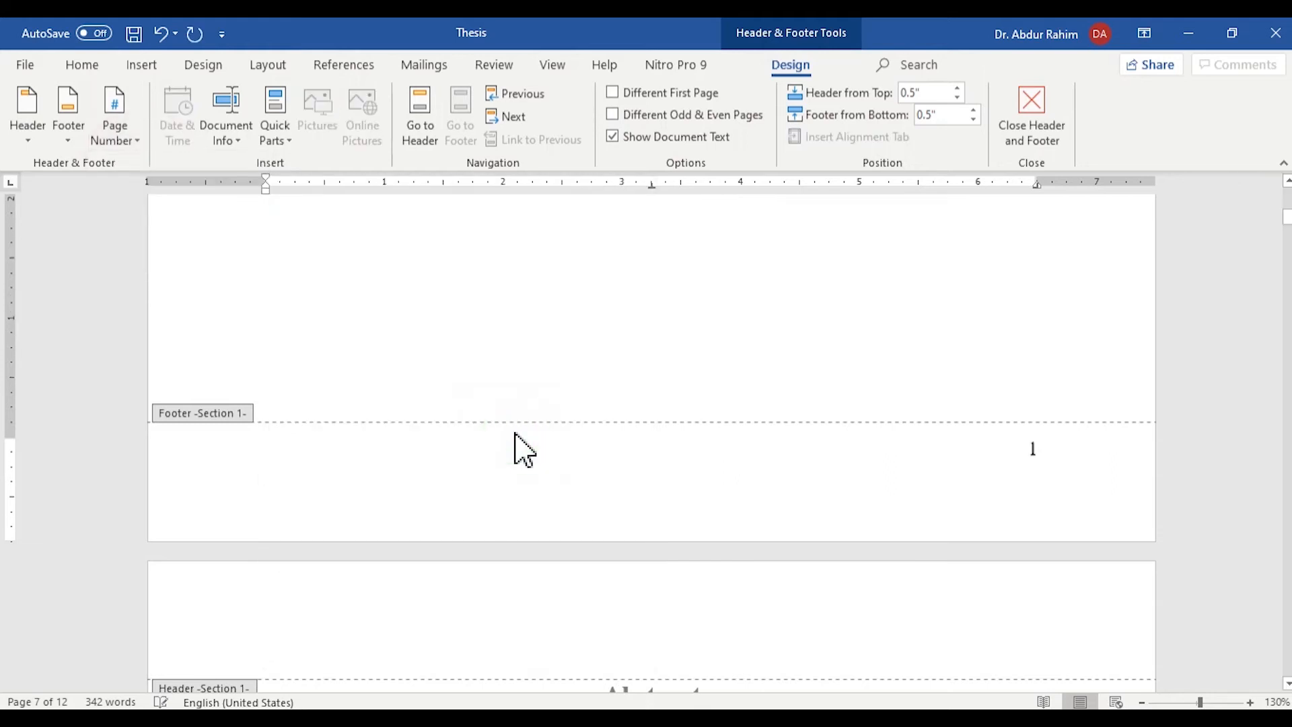
- Remove the page number from the title page by enabling a different first page, and leave the footer
{"action": "double_click", "coordinate": [1060, 447]}
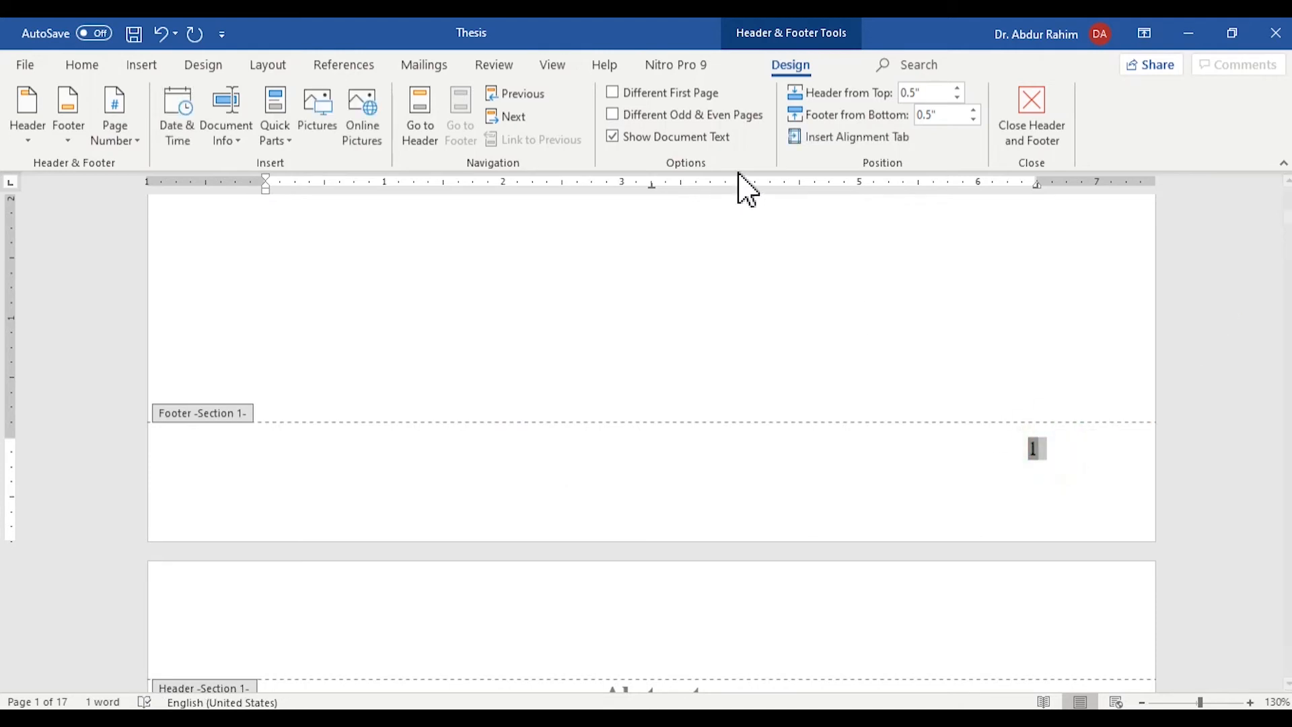
{"action": "left_click", "coordinate": [657, 93]}
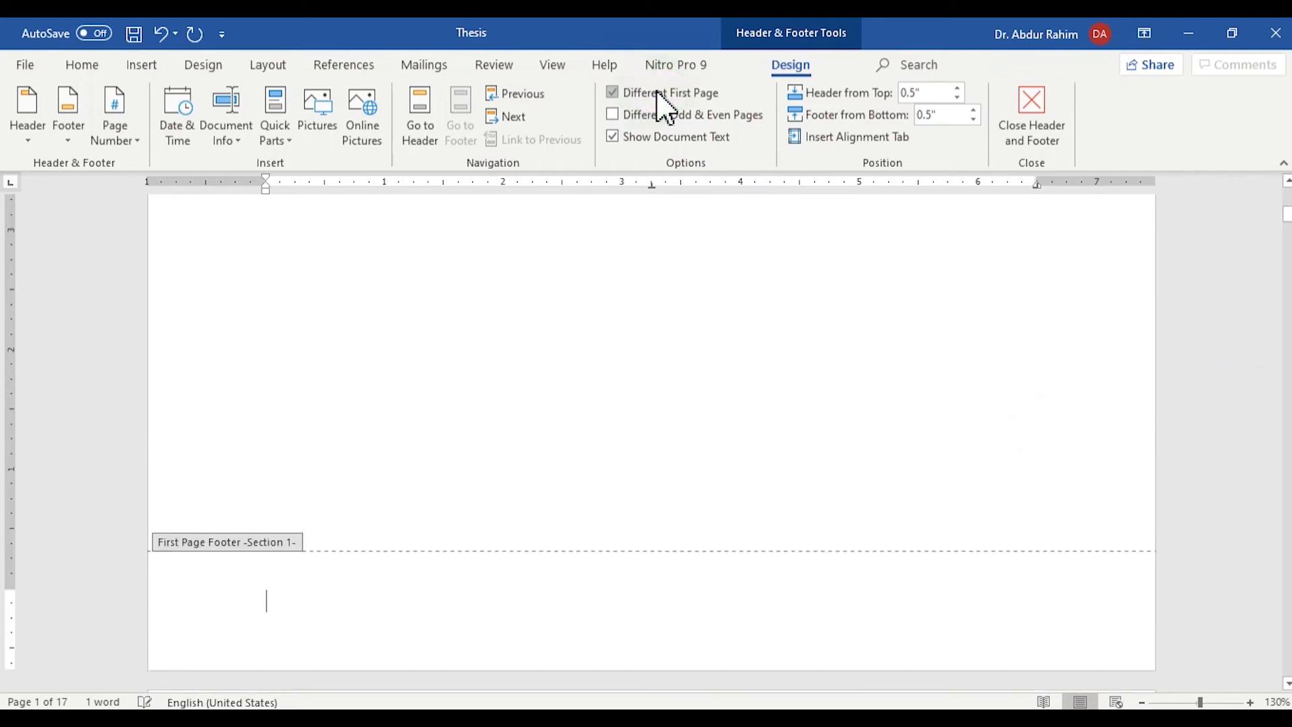
{"action": "double_click", "coordinate": [1077, 321]}
- Change the section 1 footer's page number format to lowercase Roman numerals (i, ii, iii), and leave the footer
{"action": "left_click_drag", "start_coordinate": [1287, 202], "coordinate": [1287, 210]}
{"action": "left_click_drag", "start_coordinate": [1287, 213], "coordinate": [1287, 246]}
{"action": "left_click", "coordinate": [1039, 393]}
{"action": "double_click", "coordinate": [1039, 394]}
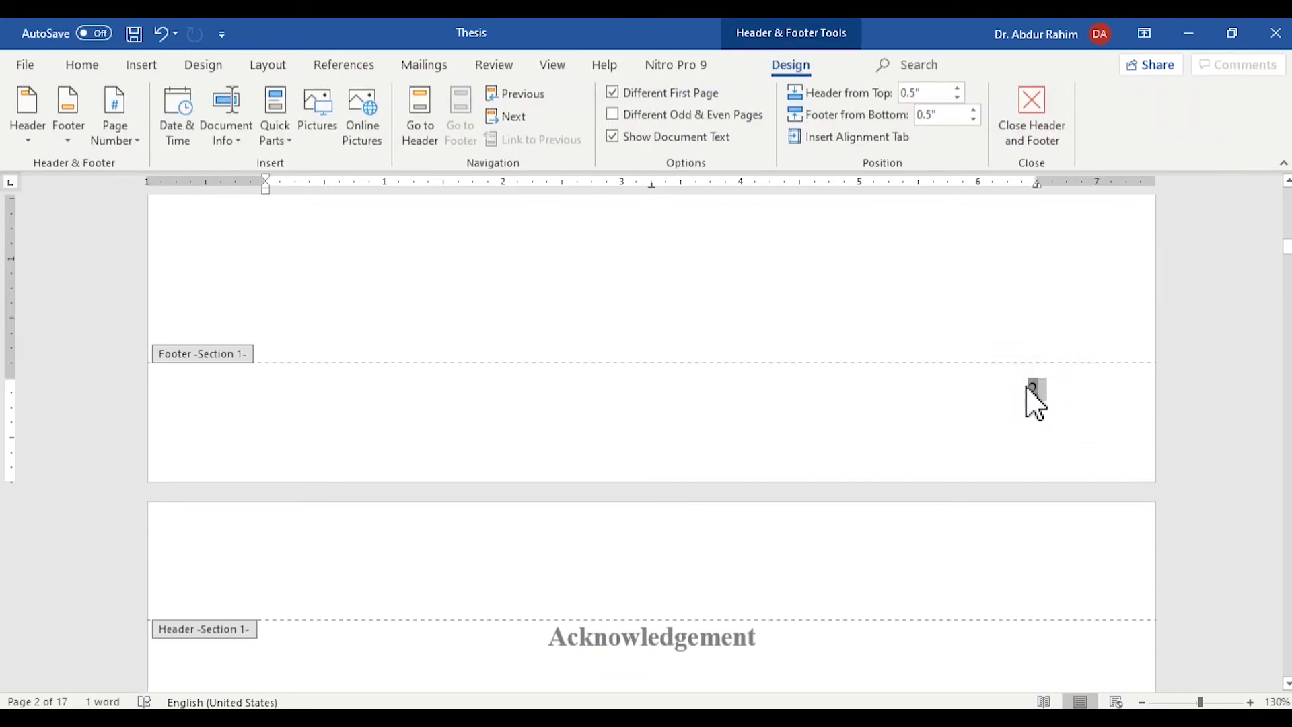
{"action": "right_click", "coordinate": [1028, 389]}
{"action": "left_click", "coordinate": [1100, 568]}
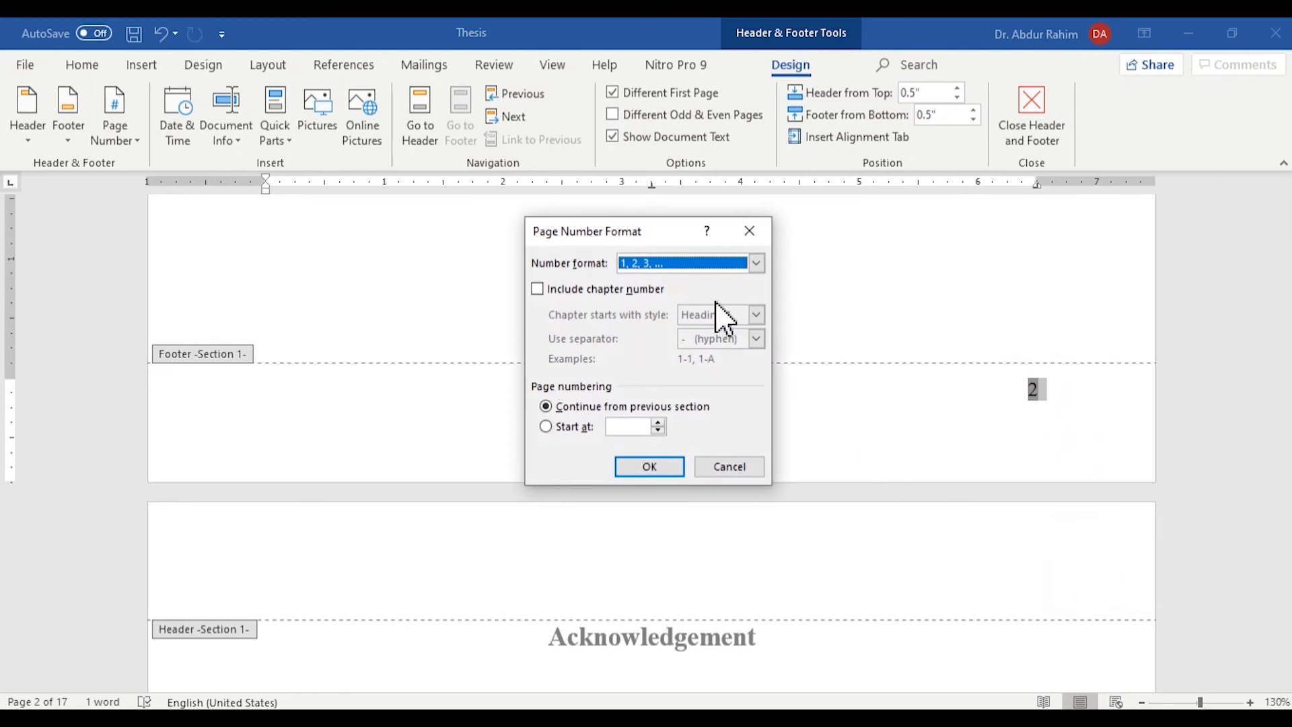
{"action": "left_click", "coordinate": [669, 263]}
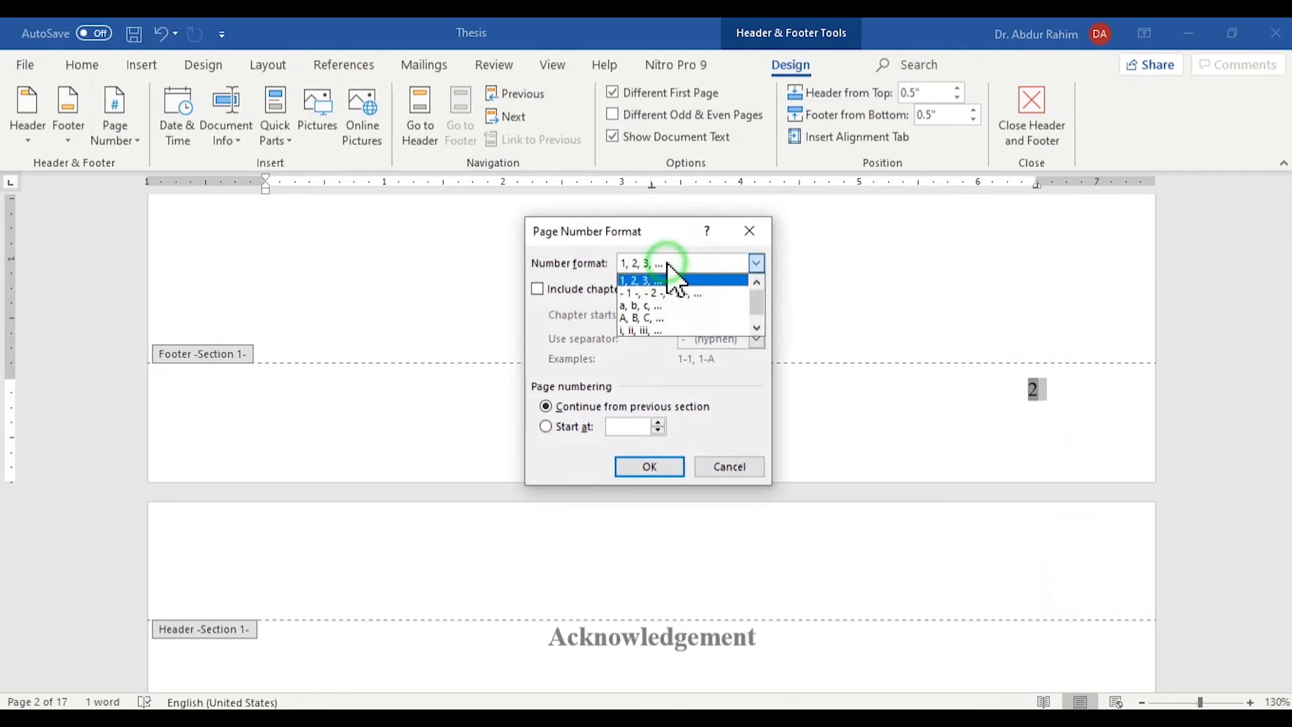
{"action": "left_click", "coordinate": [670, 330]}
{"action": "left_click", "coordinate": [670, 471]}
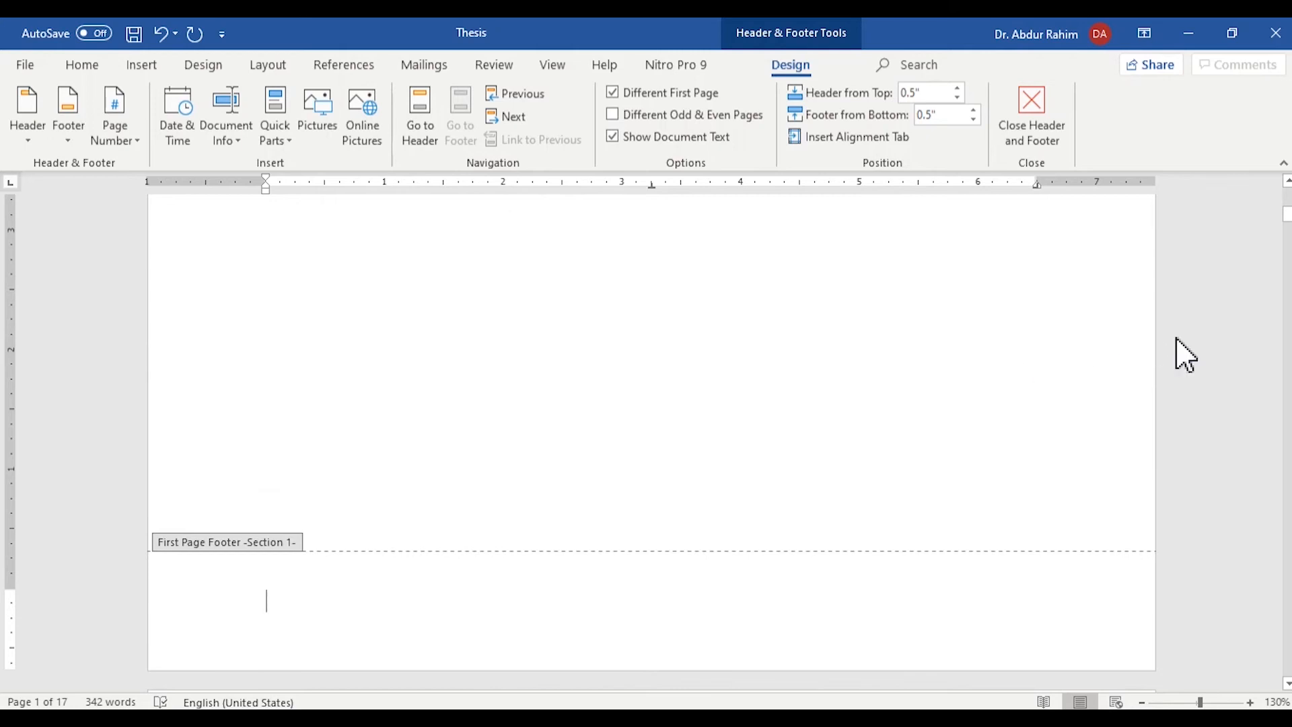
{"action": "double_click", "coordinate": [1110, 367]}
- Restart the section 2 footer's page numbering at 1 in the 1, 2, 3 format, and leave the footer
{"action": "left_click_drag", "start_coordinate": [1287, 199], "coordinate": [1287, 474]}
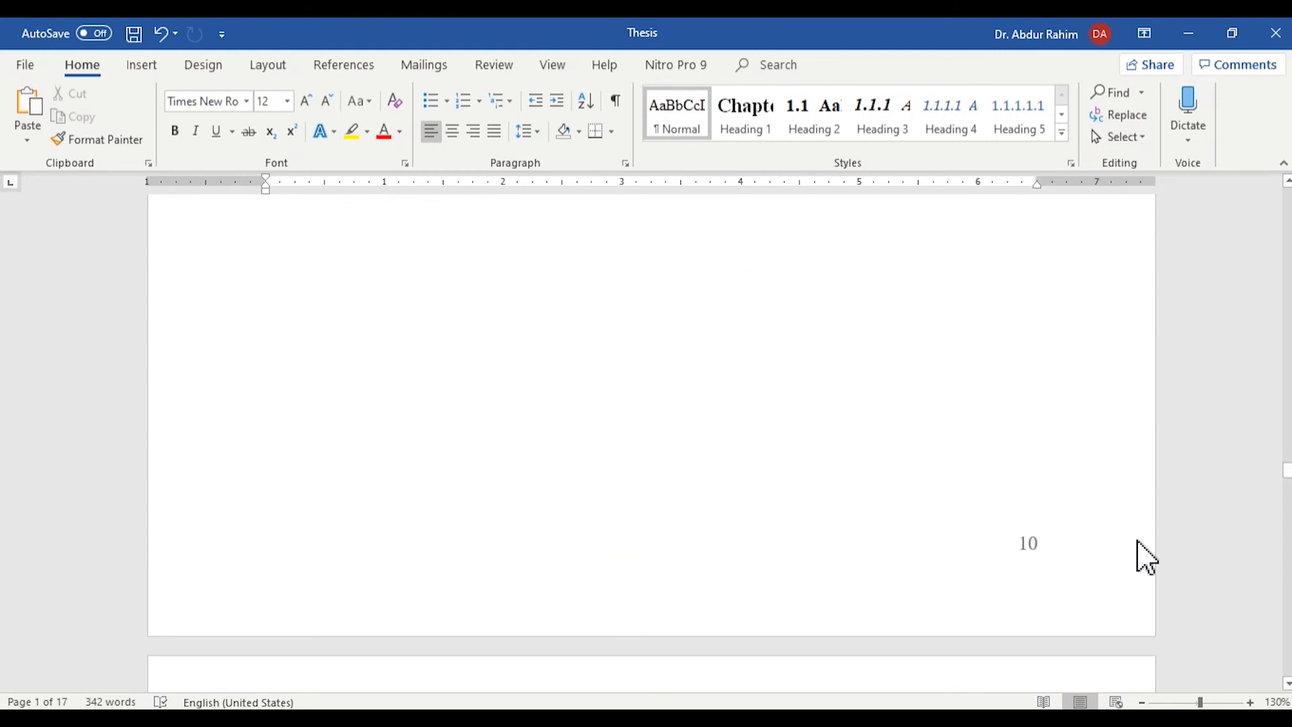
{"action": "double_click", "coordinate": [1044, 545]}
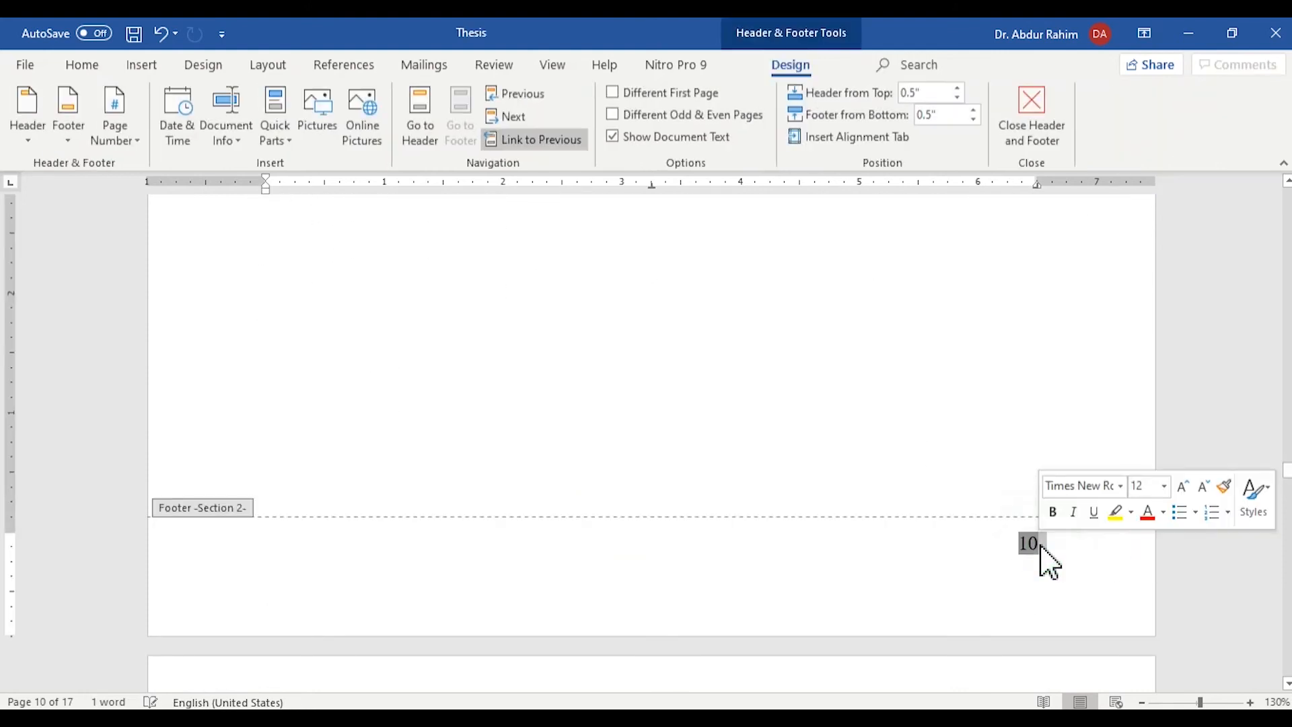
{"action": "right_click", "coordinate": [1043, 547]}
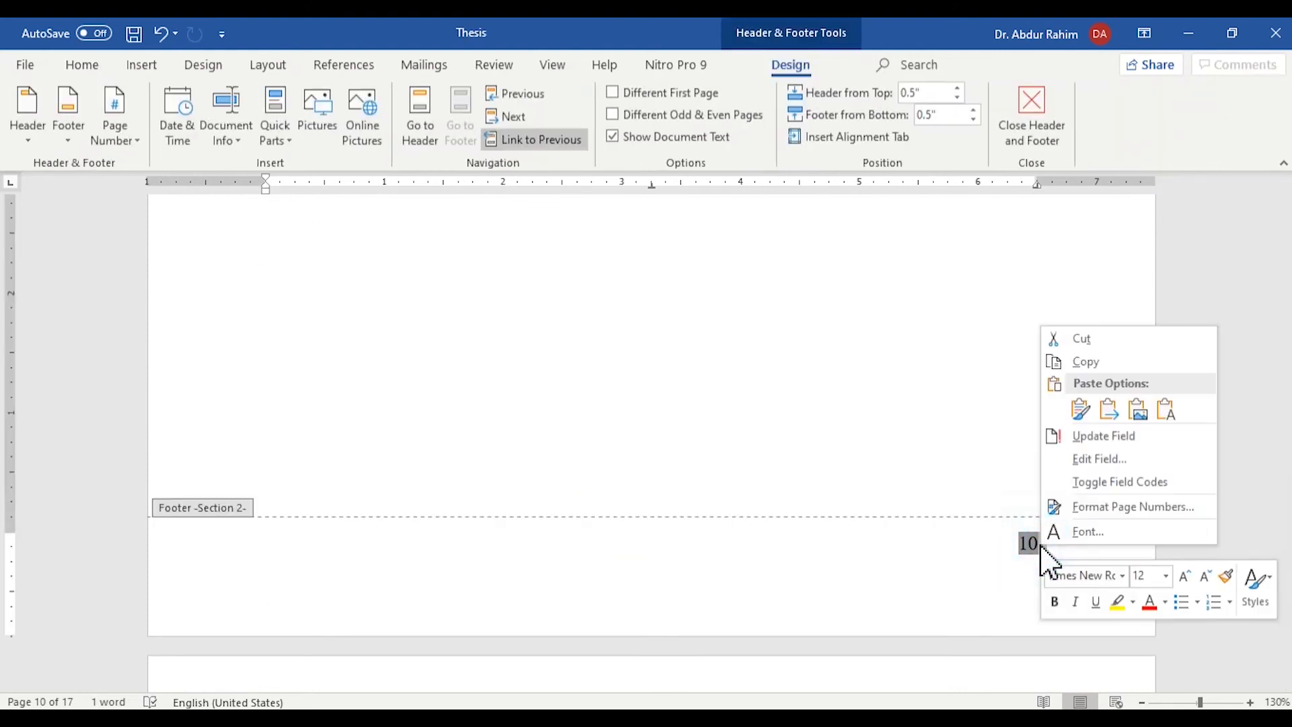
{"action": "left_click", "coordinate": [1105, 513]}
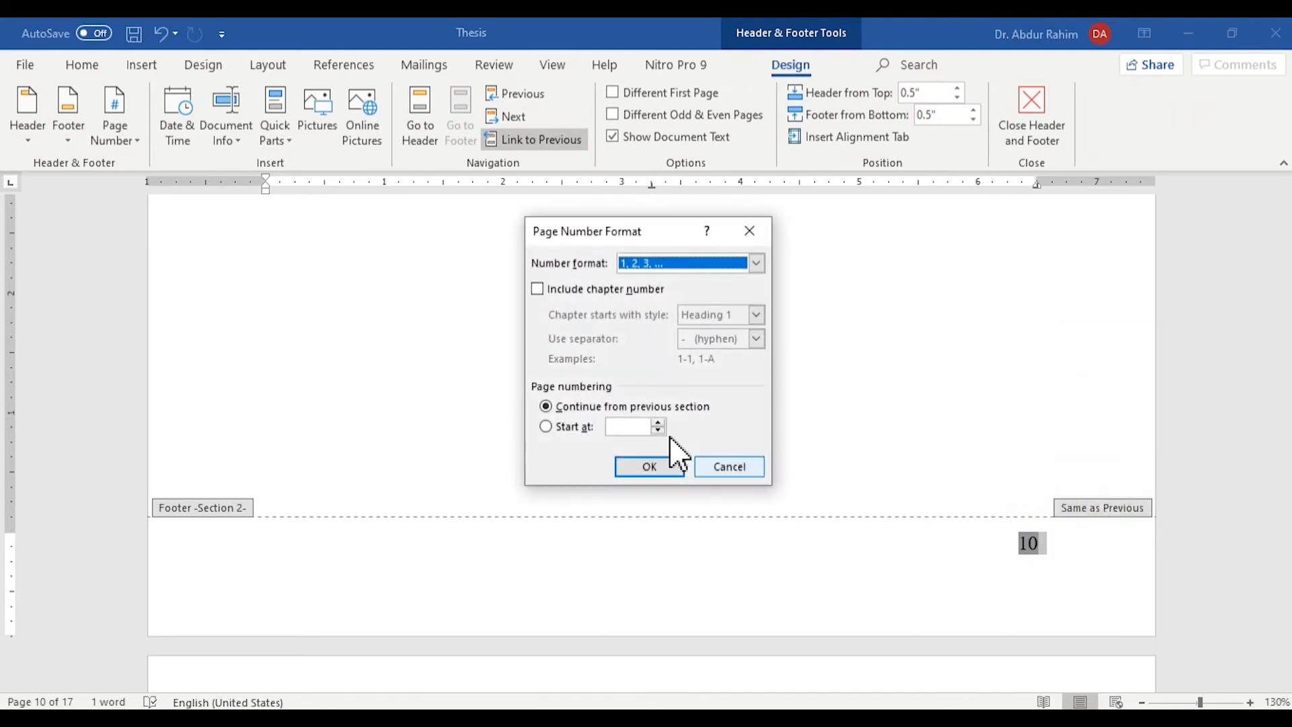
{"action": "left_click", "coordinate": [571, 429]}
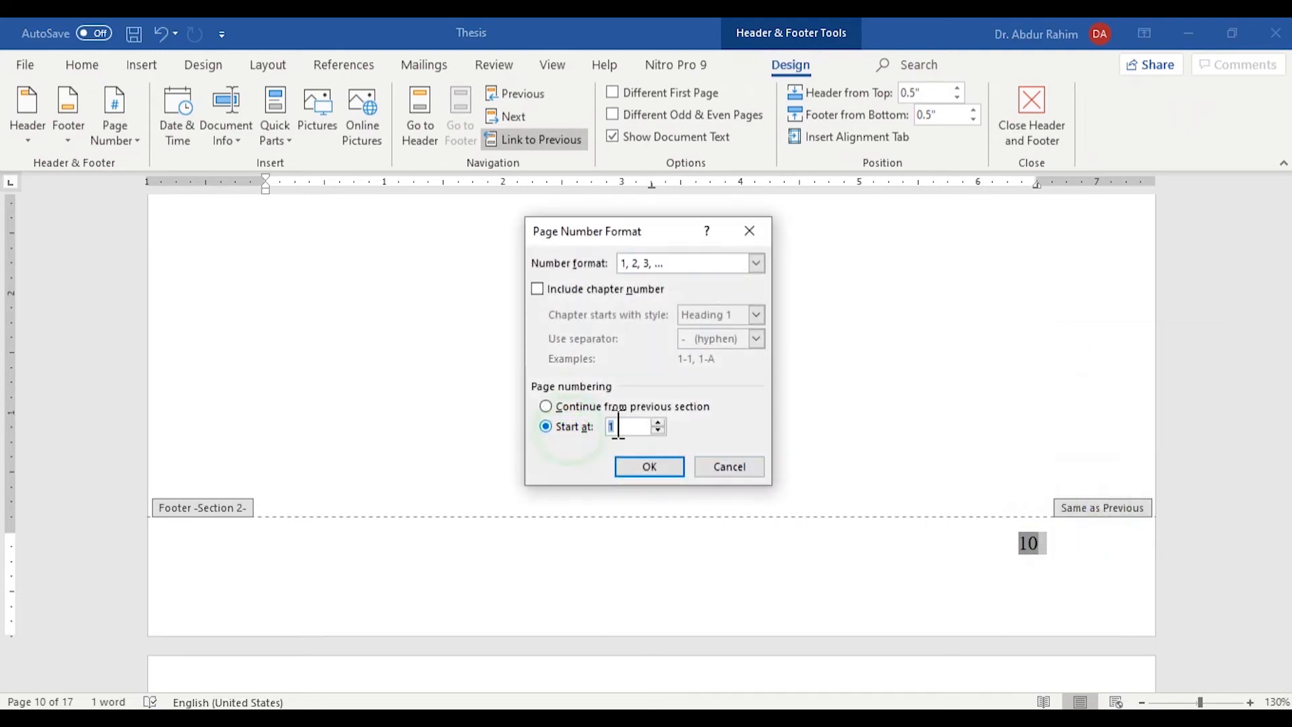
{"action": "left_click", "coordinate": [649, 469]}
{"action": "key", "text": "Escape"}
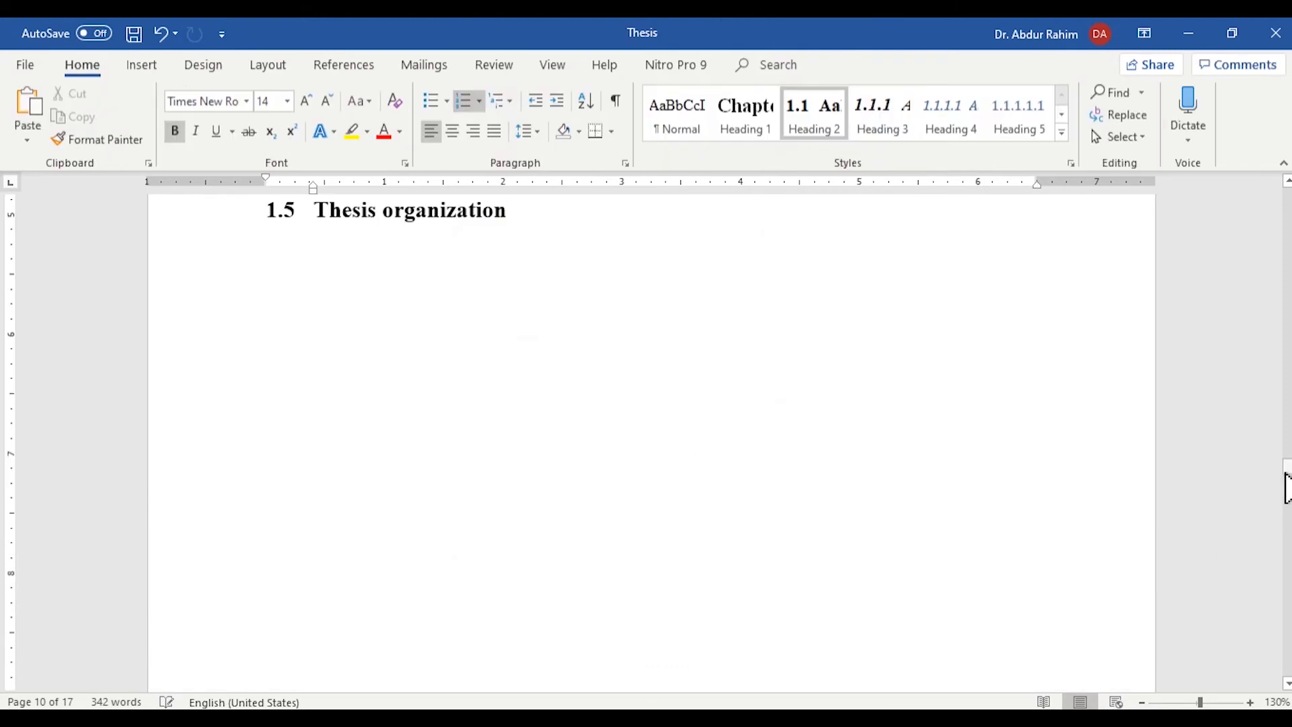
- Update the entire table of contents, and refresh its page numbers only once more
{"action": "left_click_drag", "start_coordinate": [1288, 481], "coordinate": [1288, 667]}
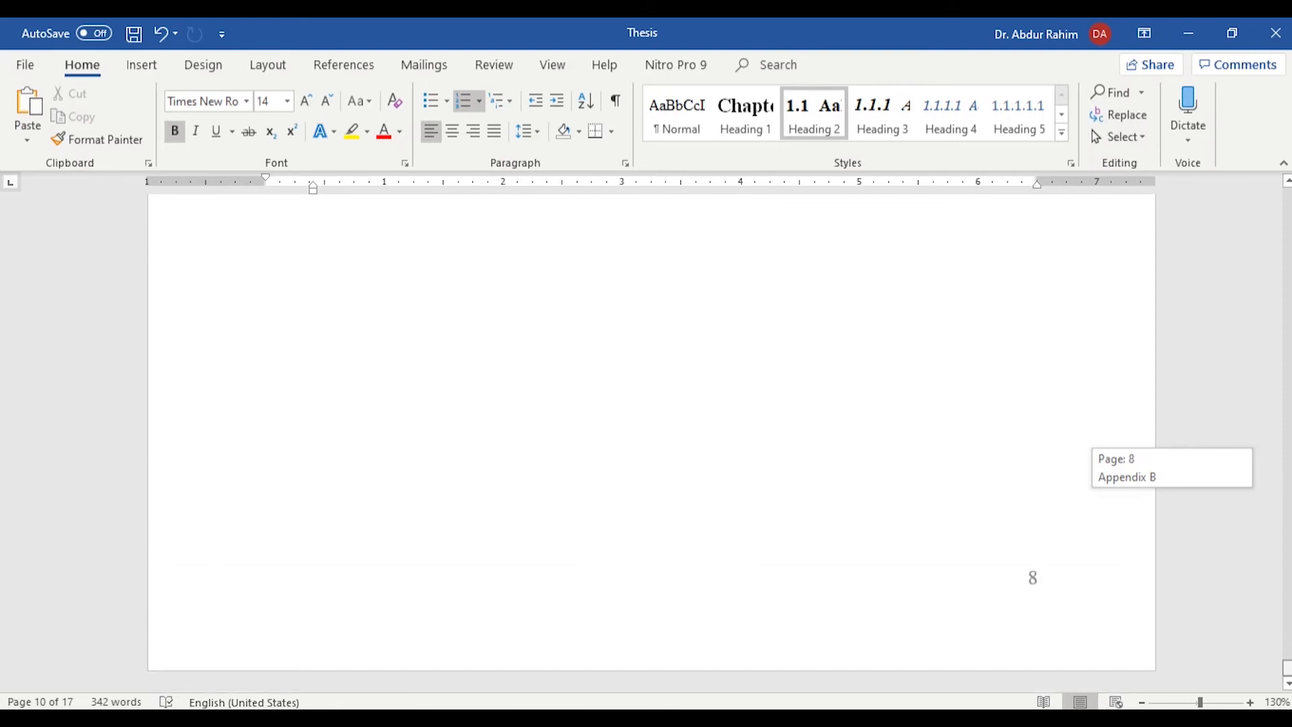
{"action": "left_click_drag", "start_coordinate": [1288, 666], "coordinate": [1287, 340]}
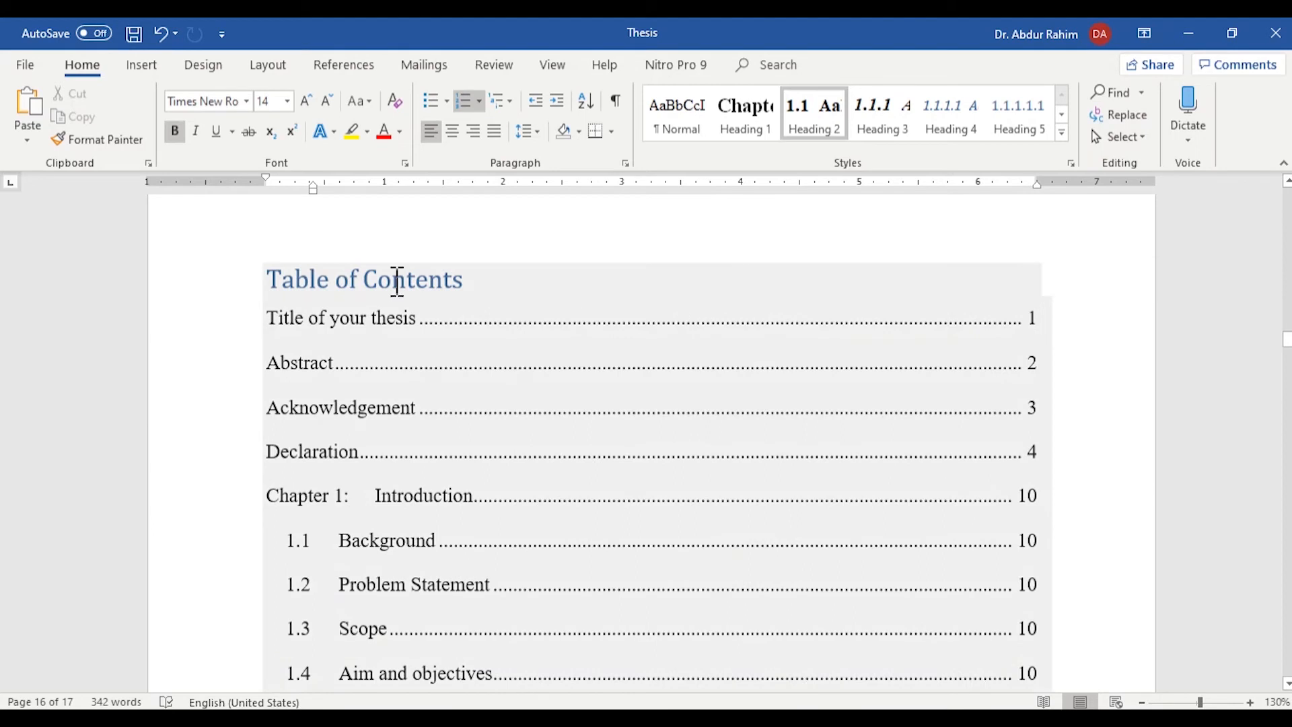
{"action": "left_click", "coordinate": [390, 280]}
{"action": "left_click", "coordinate": [374, 252]}
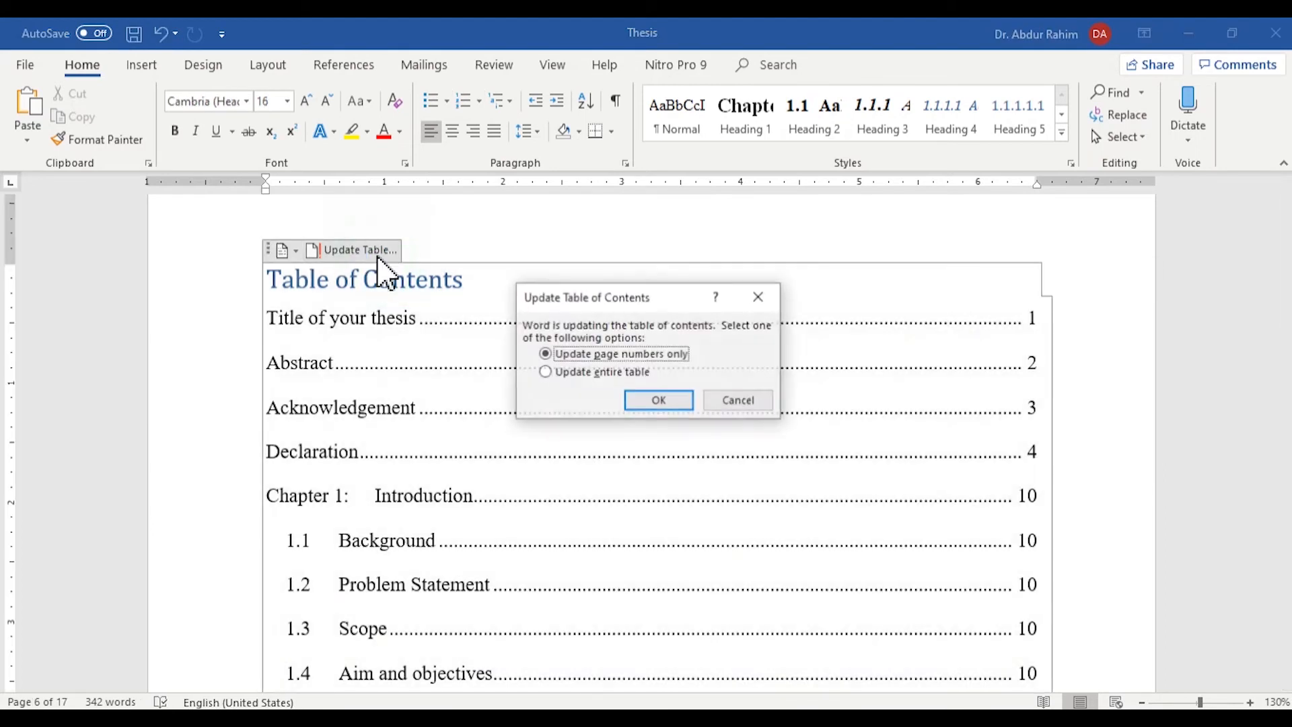
{"action": "left_click", "coordinate": [613, 379]}
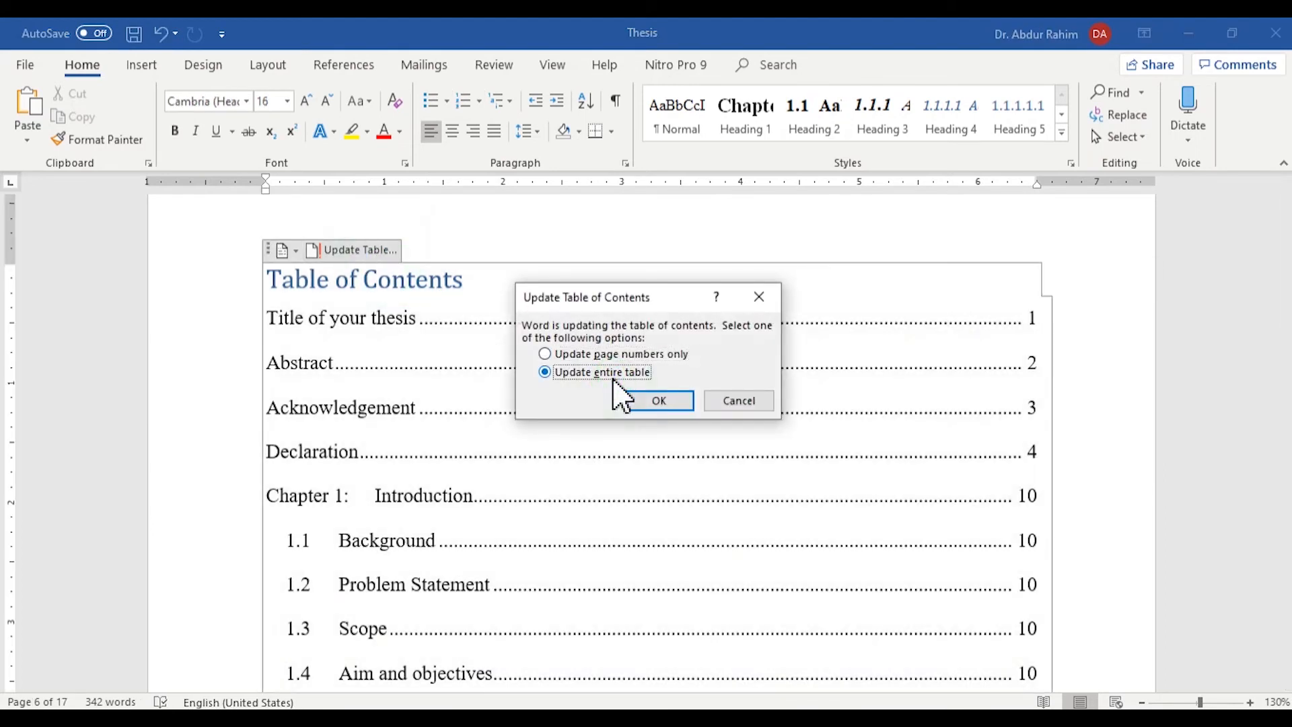
{"action": "left_click", "coordinate": [658, 401]}
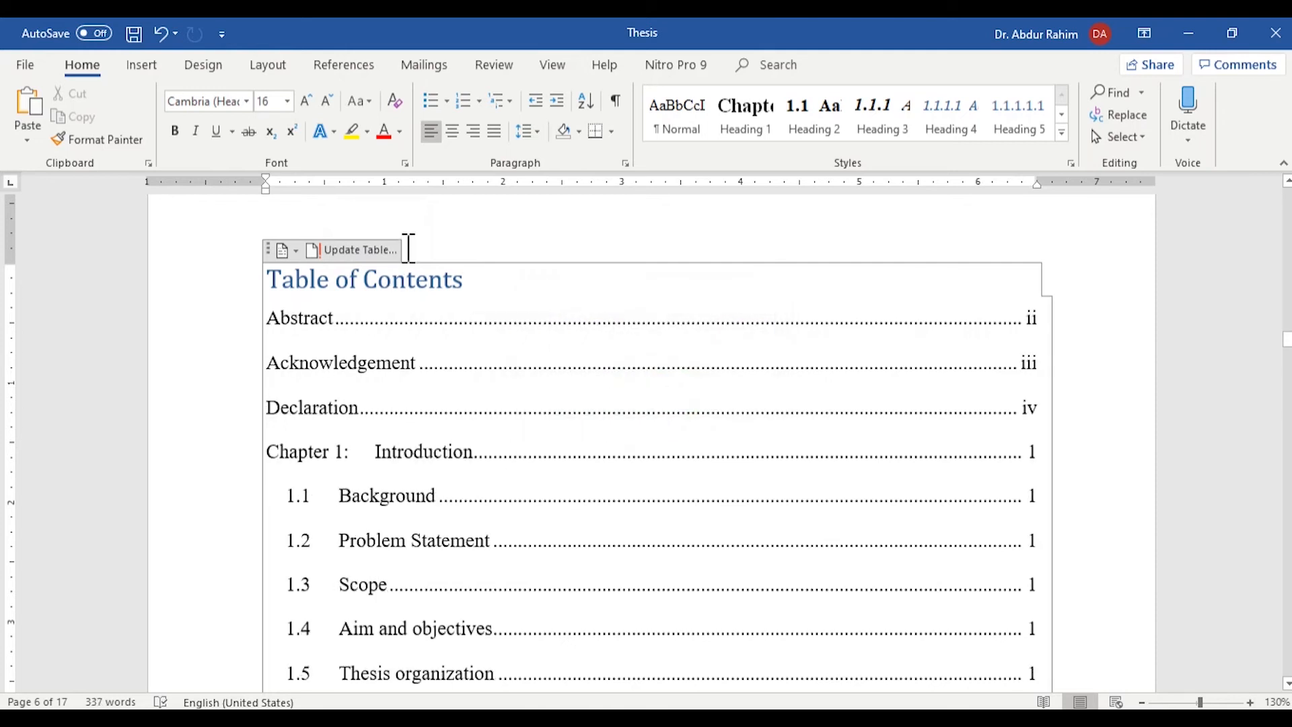
{"action": "left_click", "coordinate": [386, 252]}
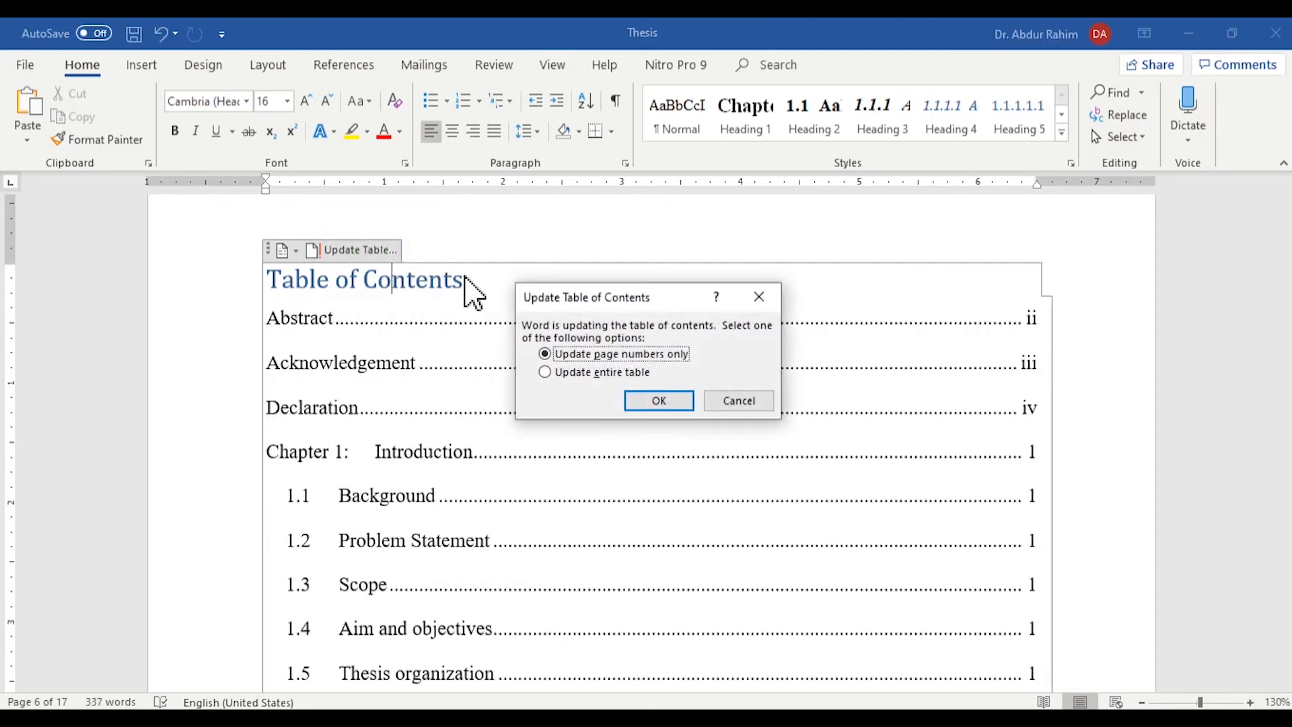
{"action": "left_click", "coordinate": [675, 404]}
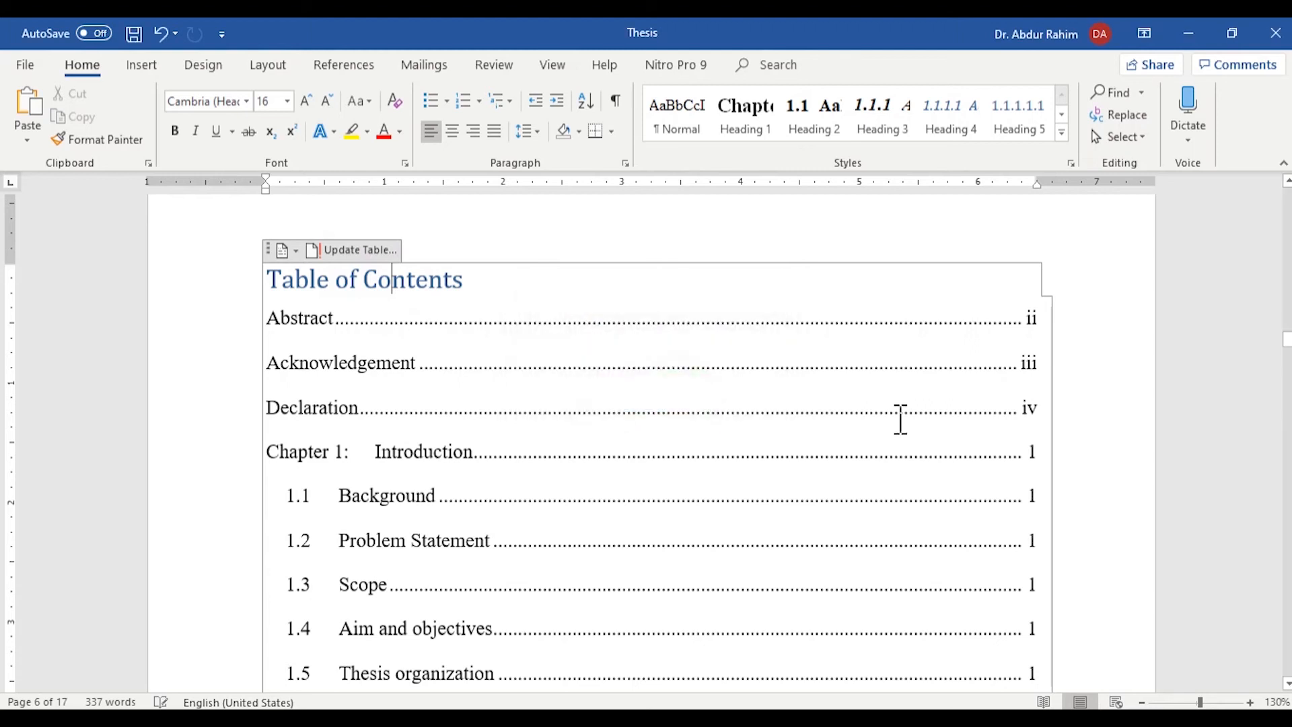
- Enter the title "List of figures" on the line above the figure entries
{"action": "left_click_drag", "start_coordinate": [1289, 357], "coordinate": [1289, 397]}
{"action": "left_click", "coordinate": [736, 250]}
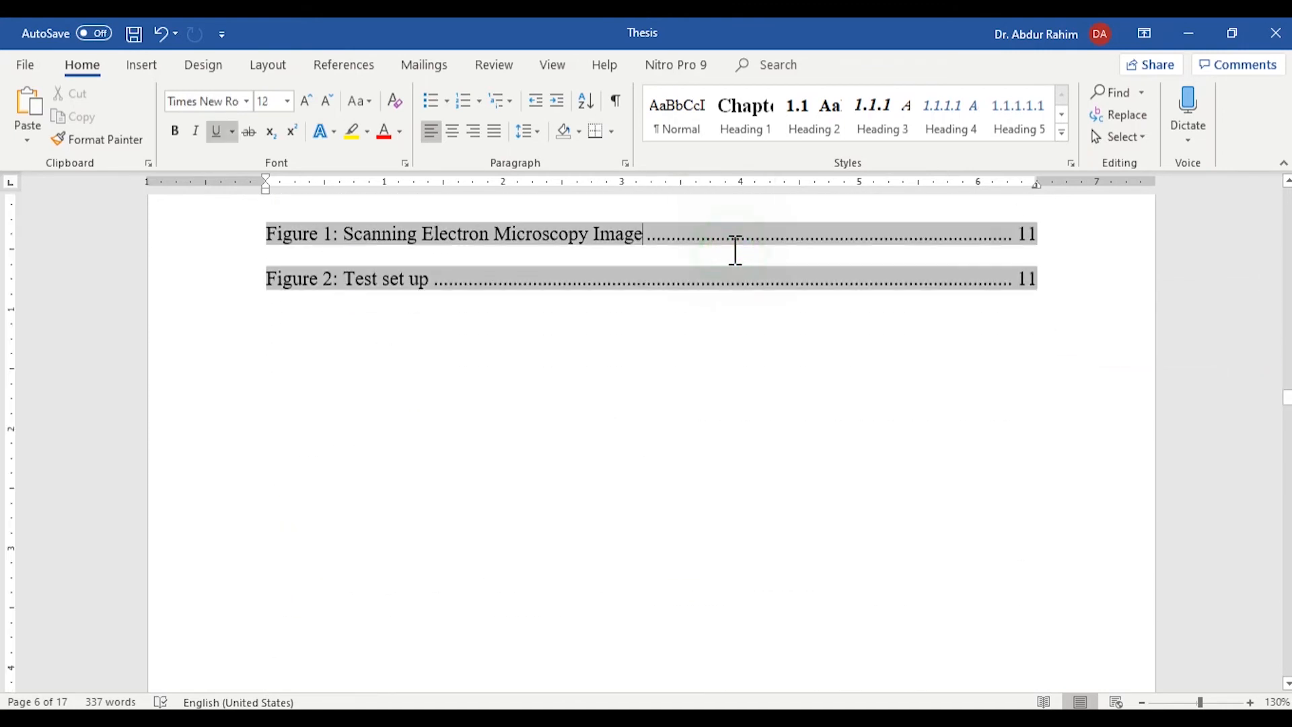
{"action": "left_click", "coordinate": [338, 243]}
{"action": "left_click", "coordinate": [1287, 181]}
{"action": "left_click", "coordinate": [1287, 180]}
{"action": "left_click", "coordinate": [1287, 180]}
{"action": "left_click", "coordinate": [1287, 180]}
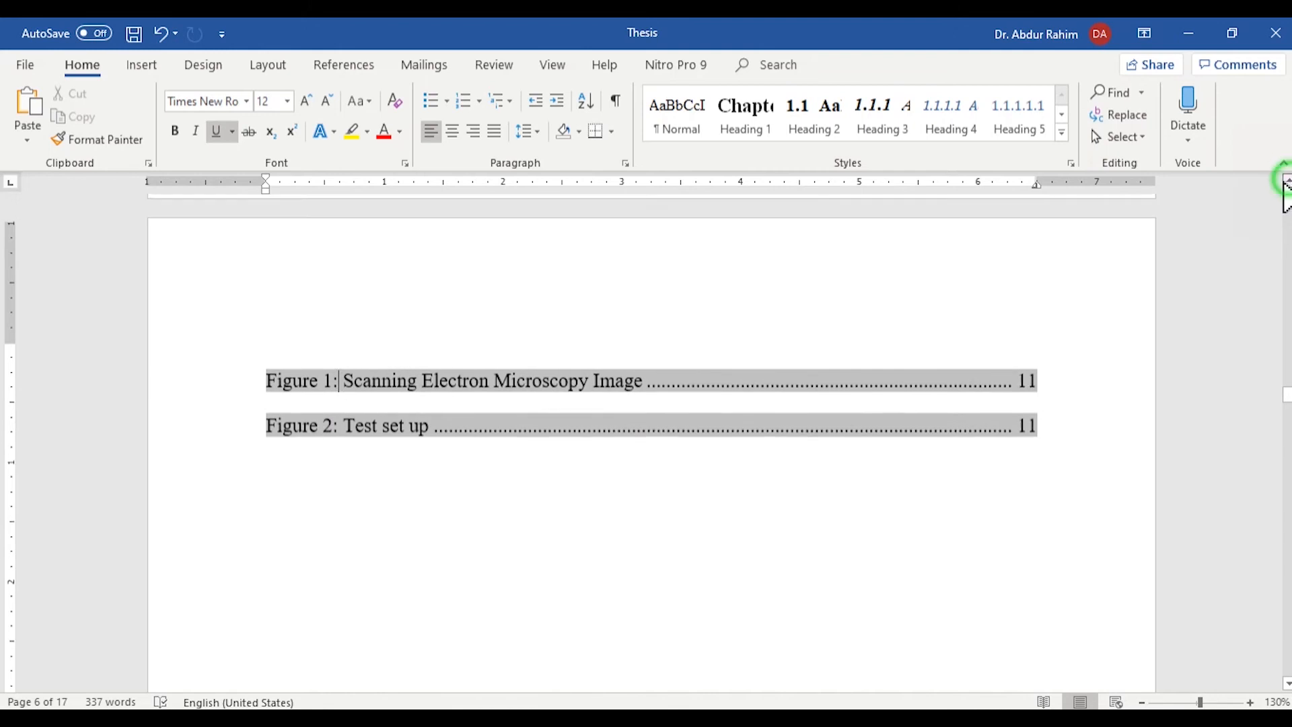
{"action": "left_click", "coordinate": [867, 331]}
{"action": "type", "text": "List of figures"}
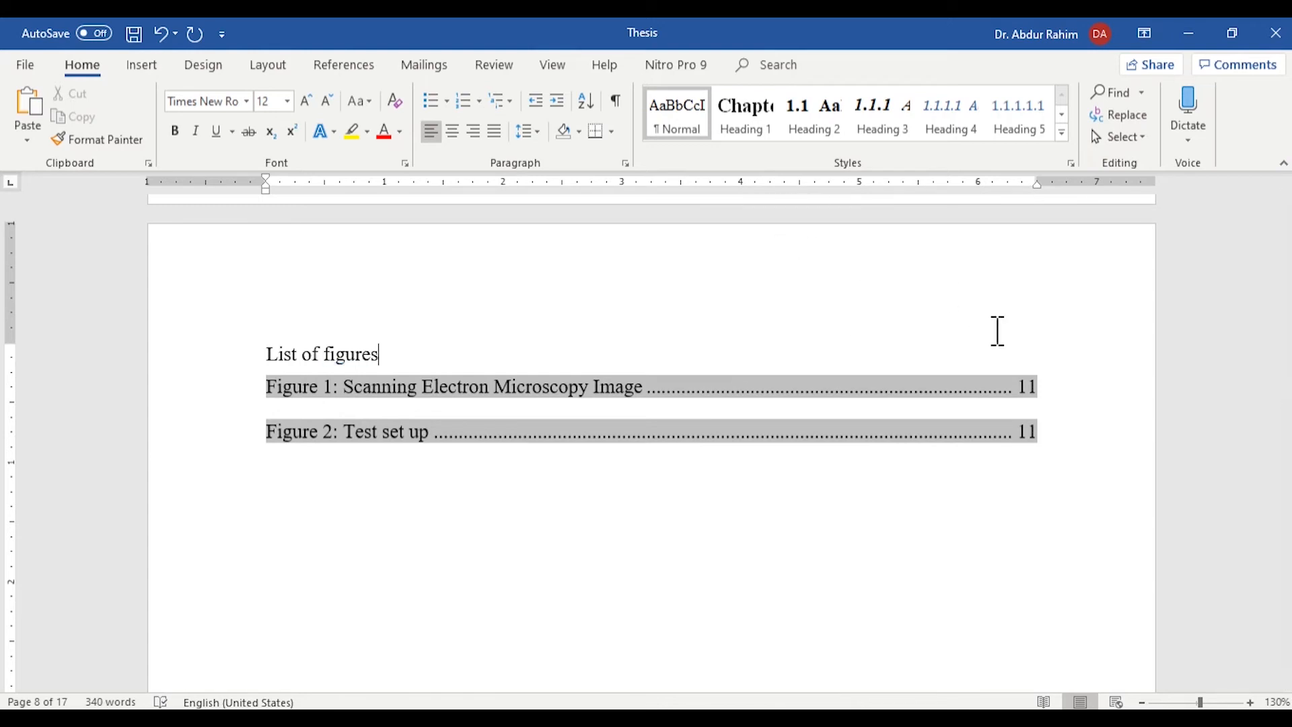
- Apply Heading 1 to the "List of figures" title, remove its chapter number and indent, and center it
{"action": "left_click", "coordinate": [730, 130]}
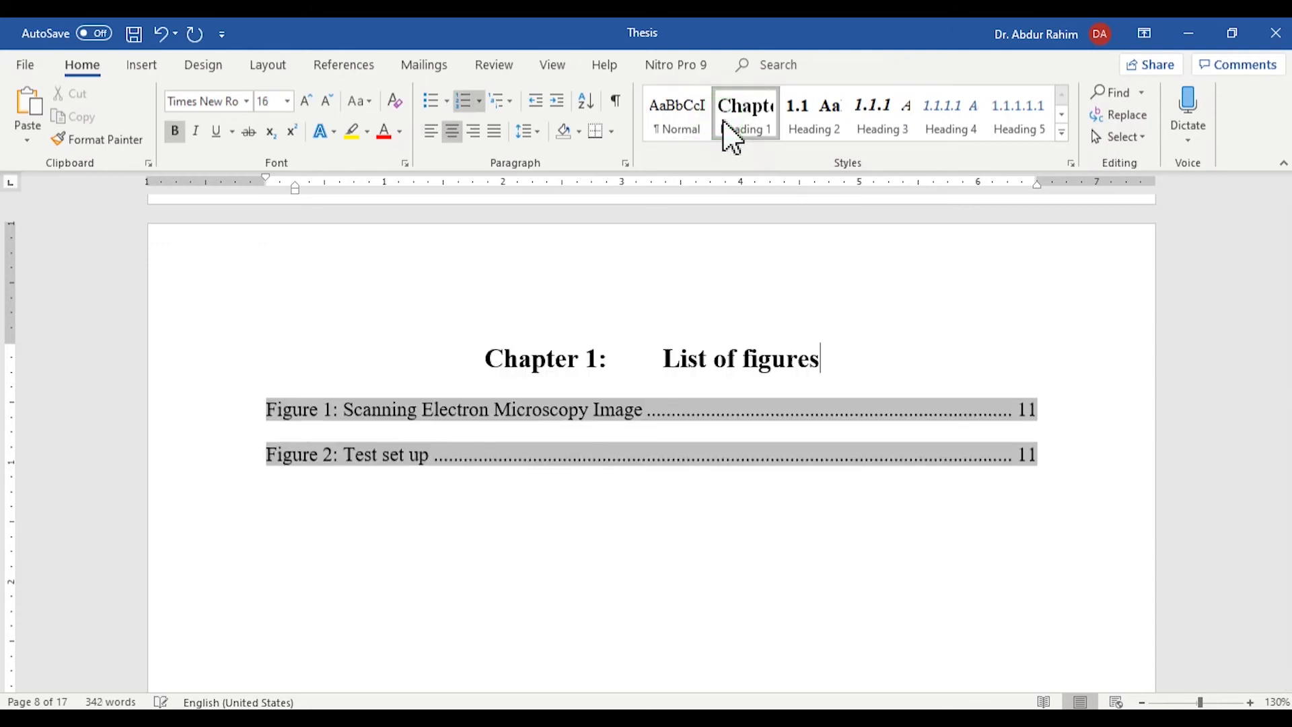
{"action": "left_click", "coordinate": [670, 362]}
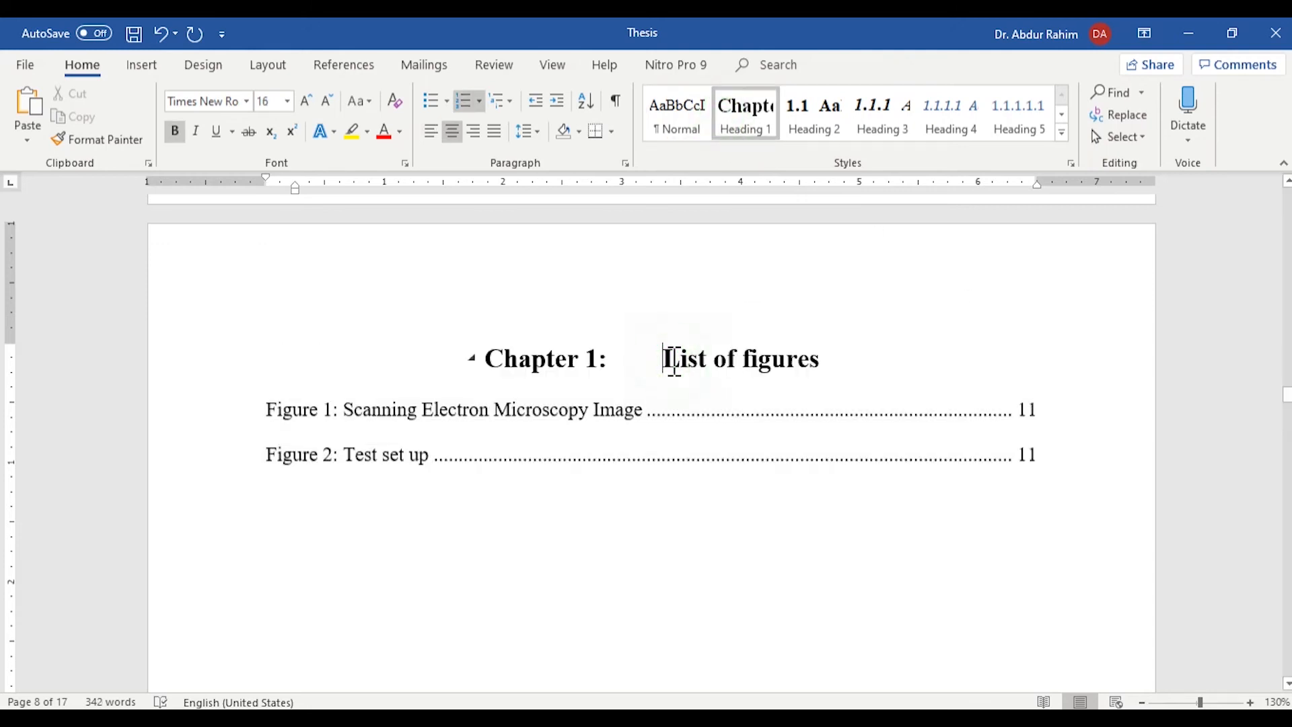
{"action": "key", "text": "BackSpace"}
{"action": "key", "text": "BackSpace"}
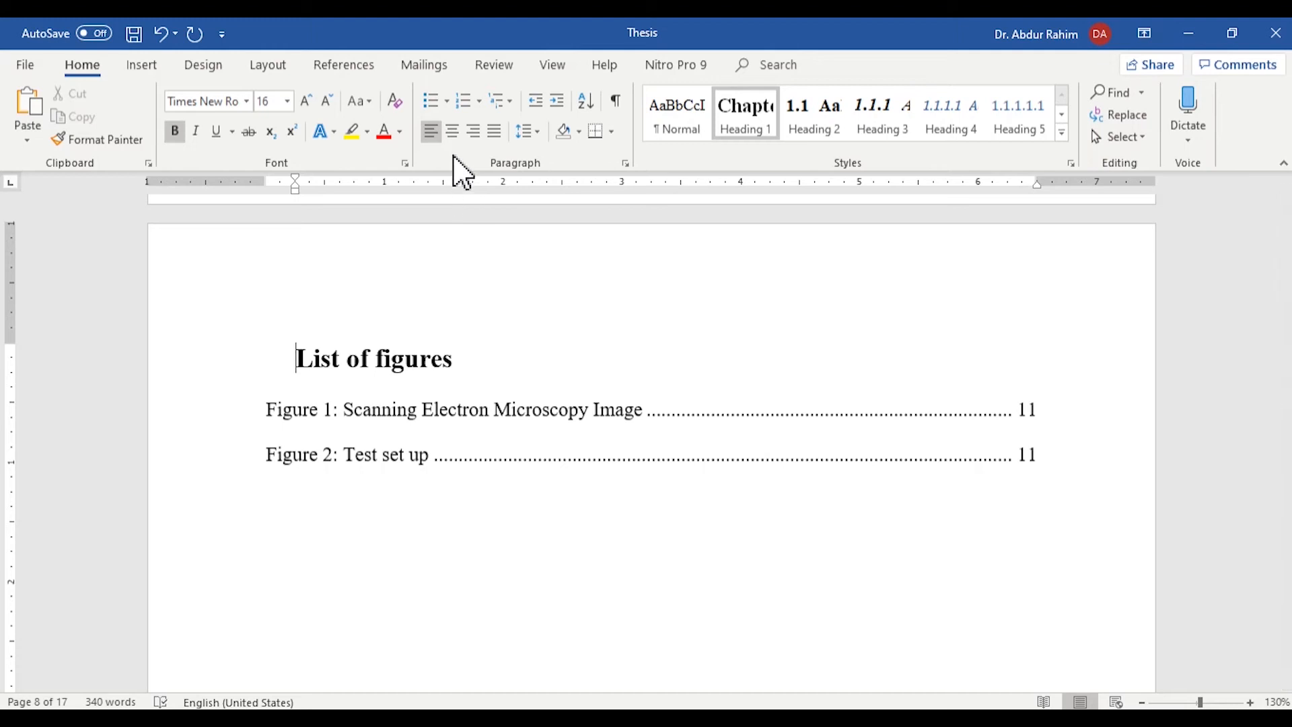
{"action": "key", "text": "BackSpace"}
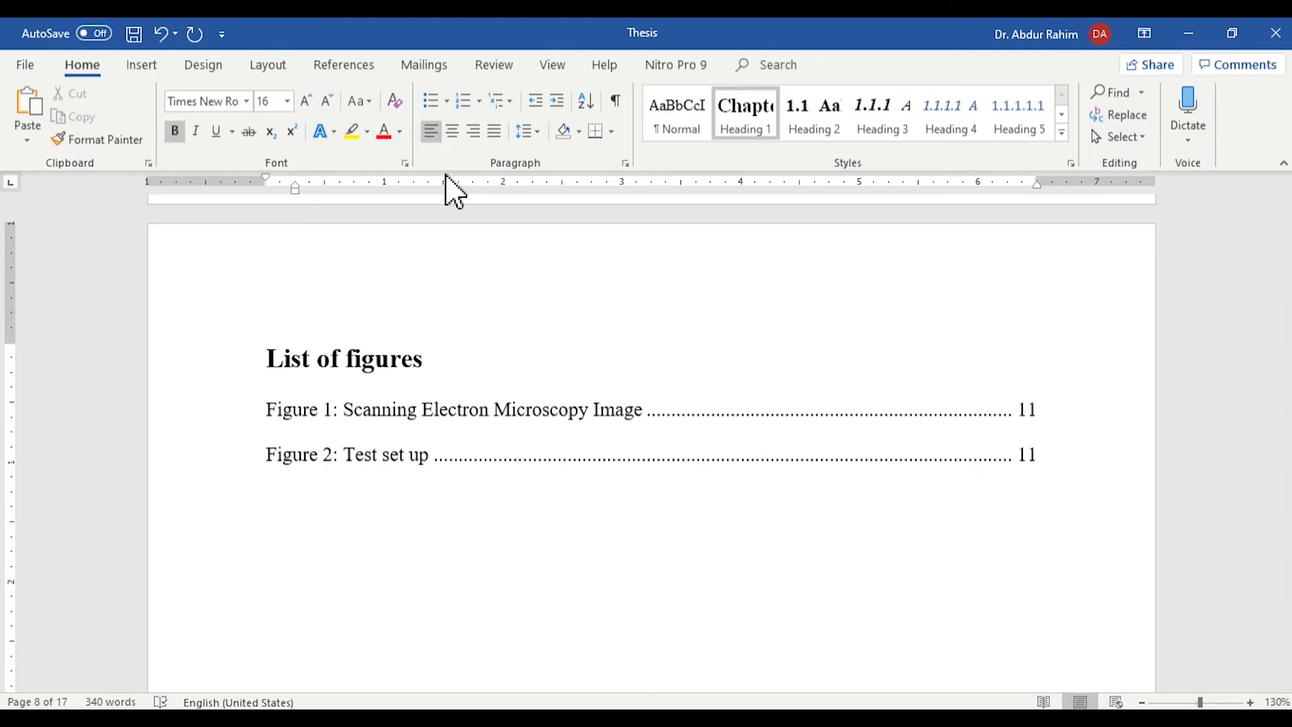
{"action": "left_click", "coordinate": [452, 131]}
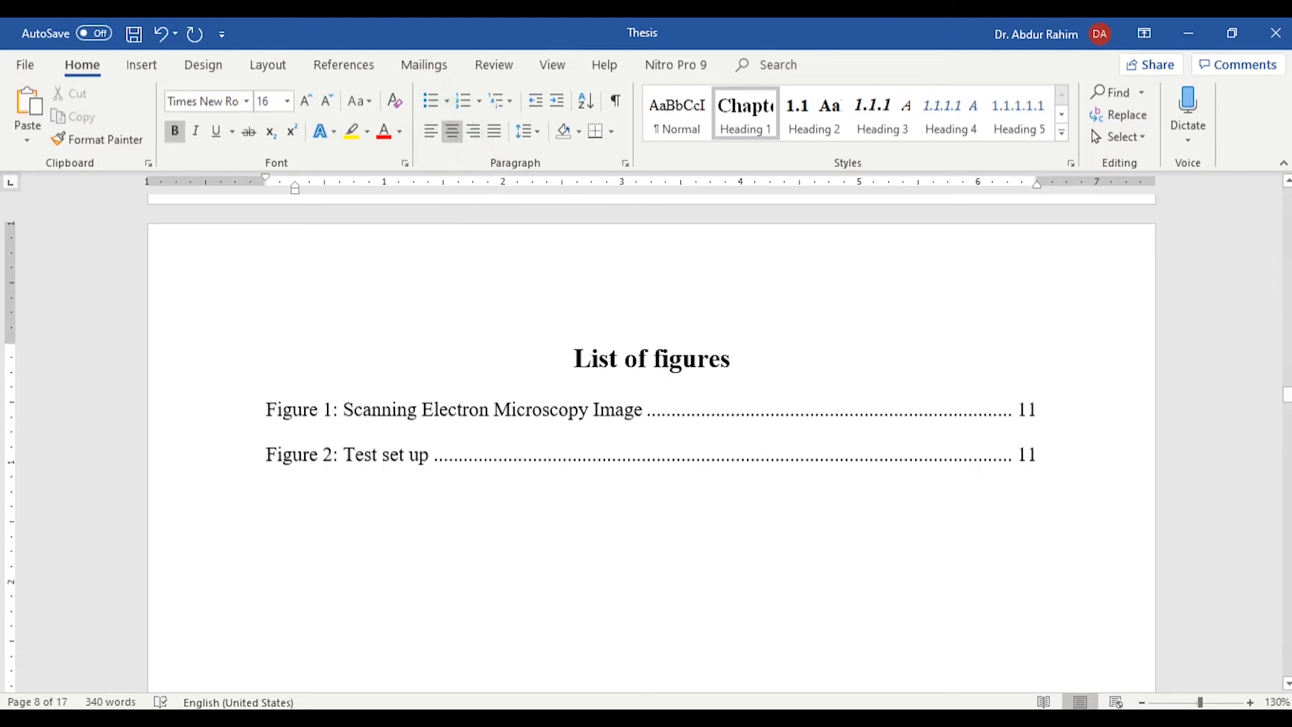
- Enter the title "List of Tables" on the line above the Table 1 entry
{"action": "left_click_drag", "start_coordinate": [1288, 397], "coordinate": [1288, 423]}
{"action": "left_click", "coordinate": [823, 328]}
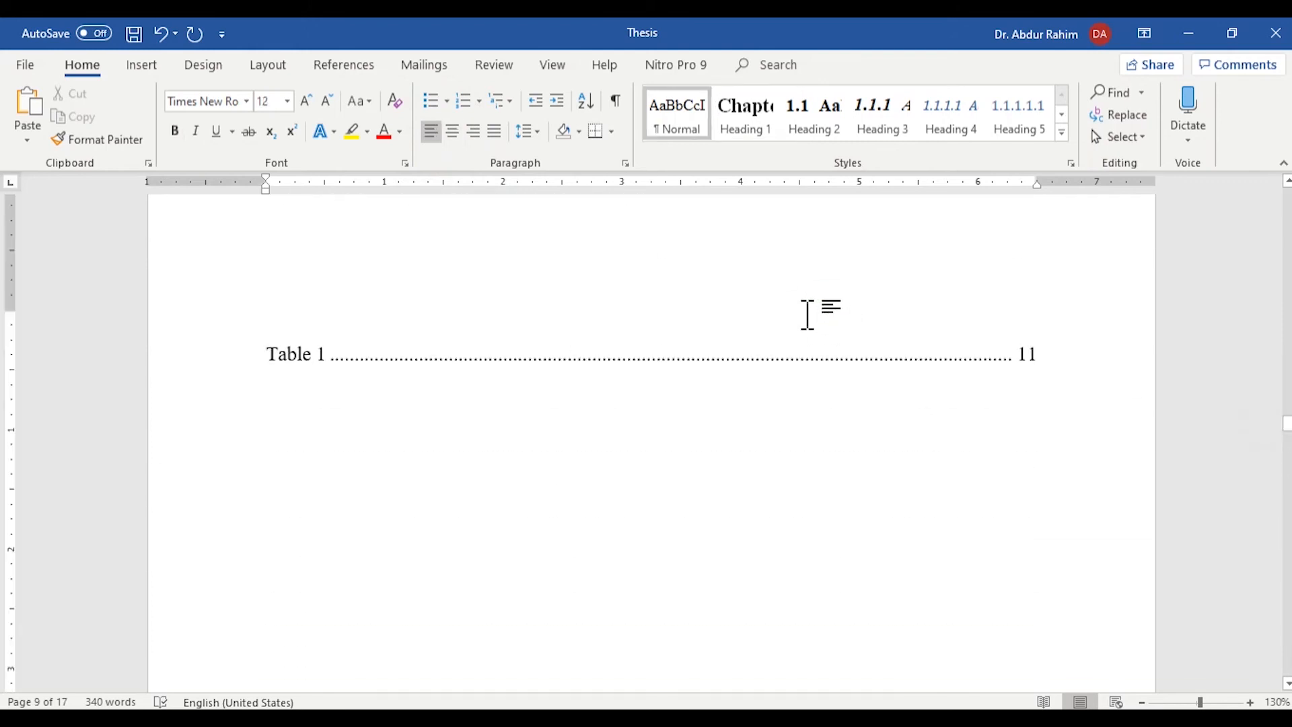
{"action": "type", "text": "List of T"}
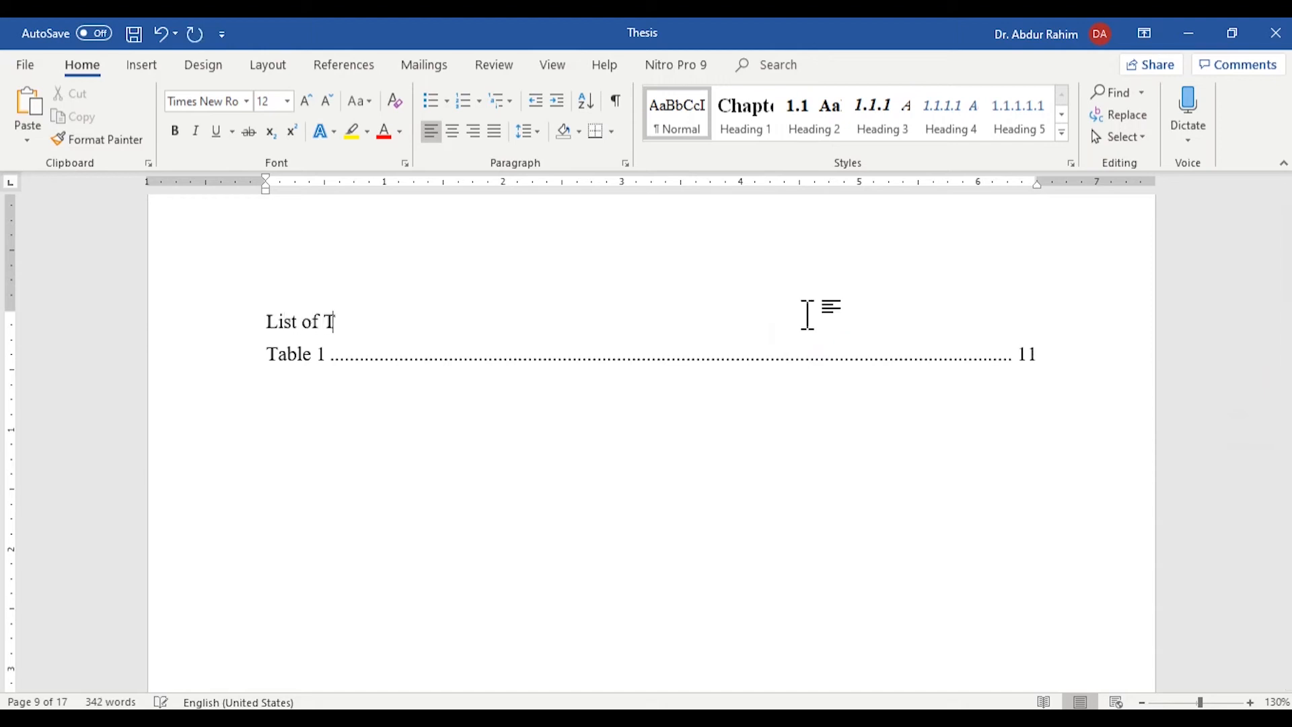
{"action": "type", "text": "ables"}
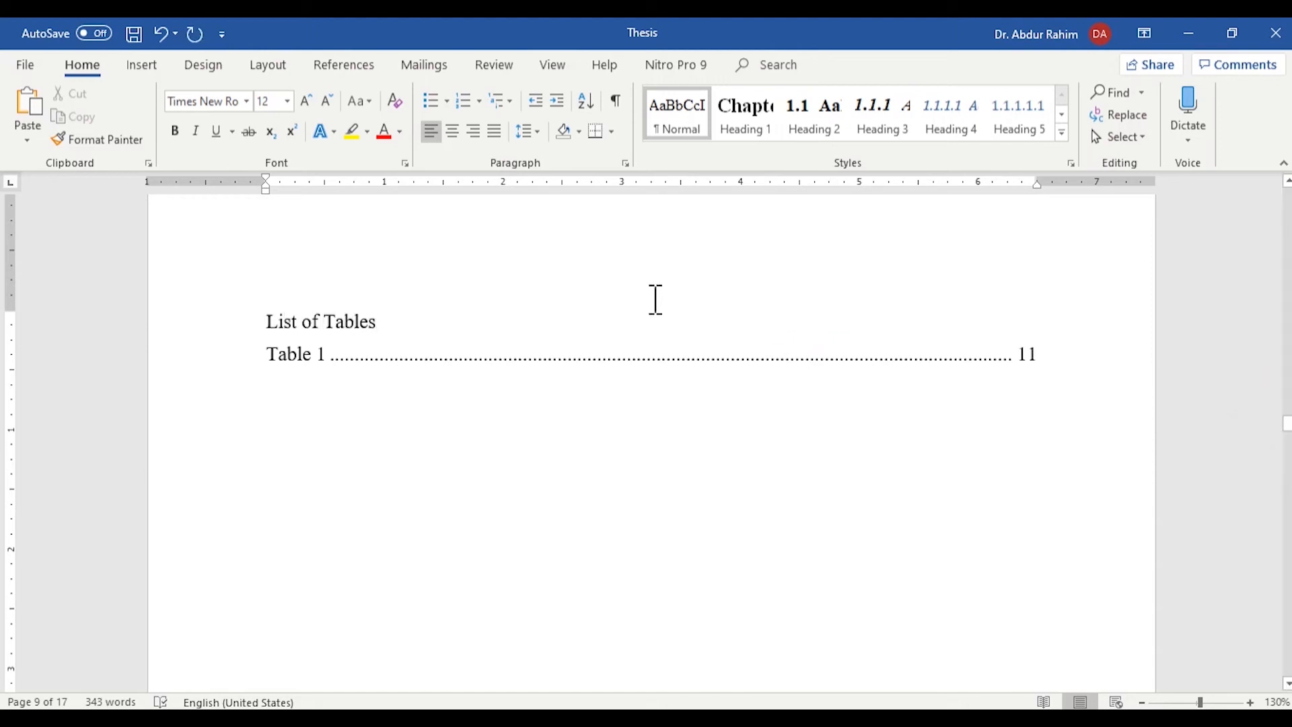
- Apply Heading 1 to the "List of Tables" title, remove its chapter number and indent, and center it
{"action": "left_click", "coordinate": [267, 328]}
{"action": "left_click", "coordinate": [745, 121]}
{"action": "key", "text": "BackSpace"}
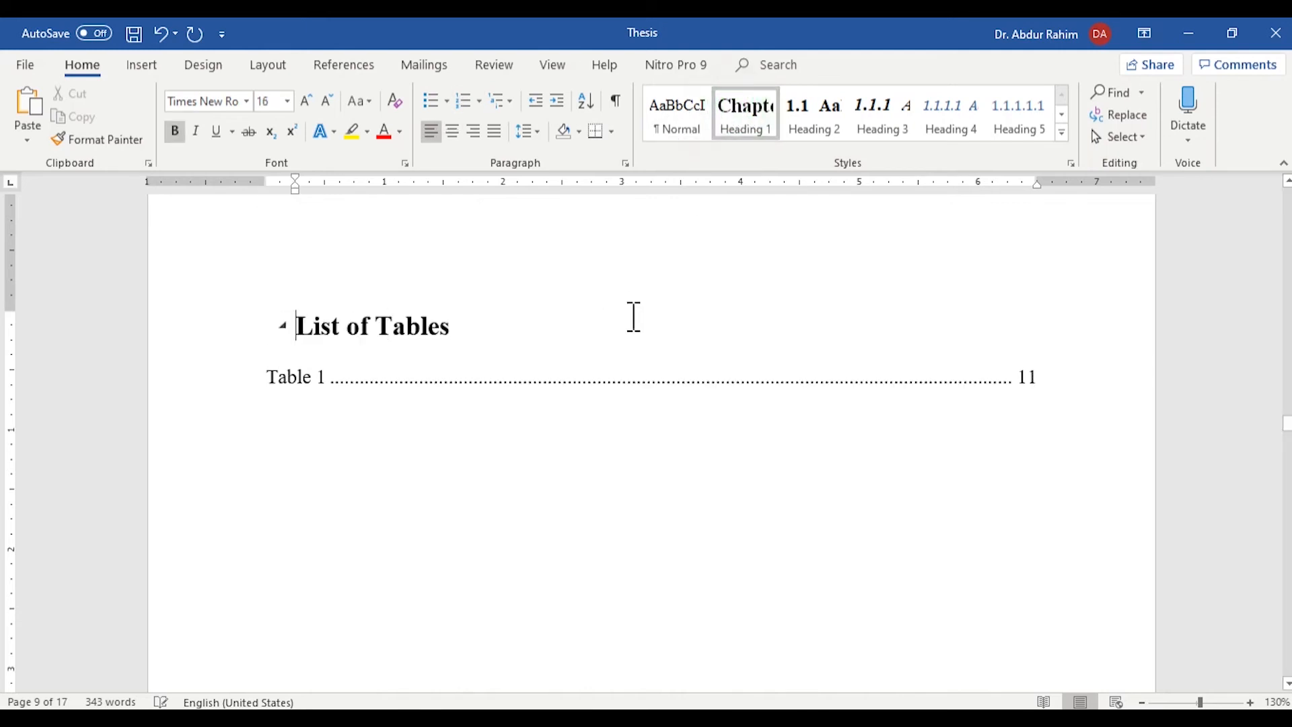
{"action": "key", "text": "BackSpace"}
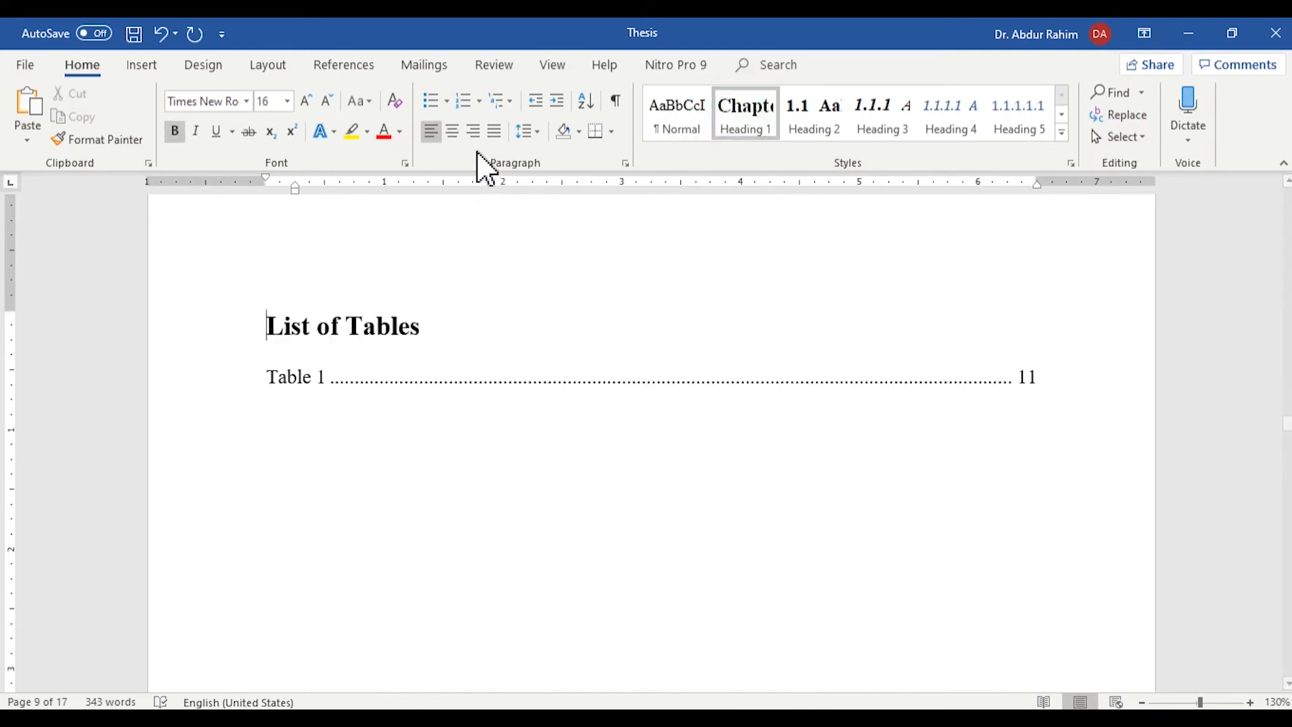
{"action": "left_click", "coordinate": [449, 131]}
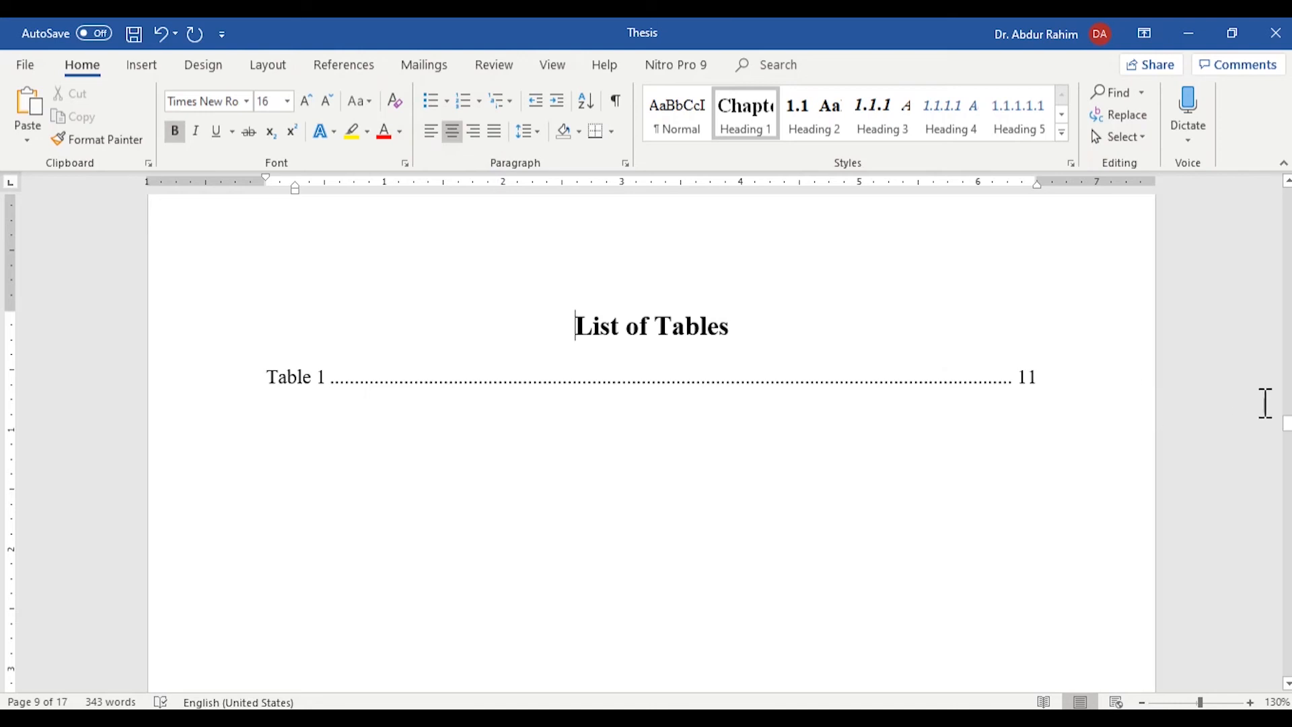
- Try to update the field holding the Table 1 entry under "List of Tables"
{"action": "scroll", "coordinate": [1151, 449], "scroll_direction": "up", "scroll_amount": 1}
{"action": "left_click", "coordinate": [1144, 450]}
{"action": "left_click", "coordinate": [772, 442]}
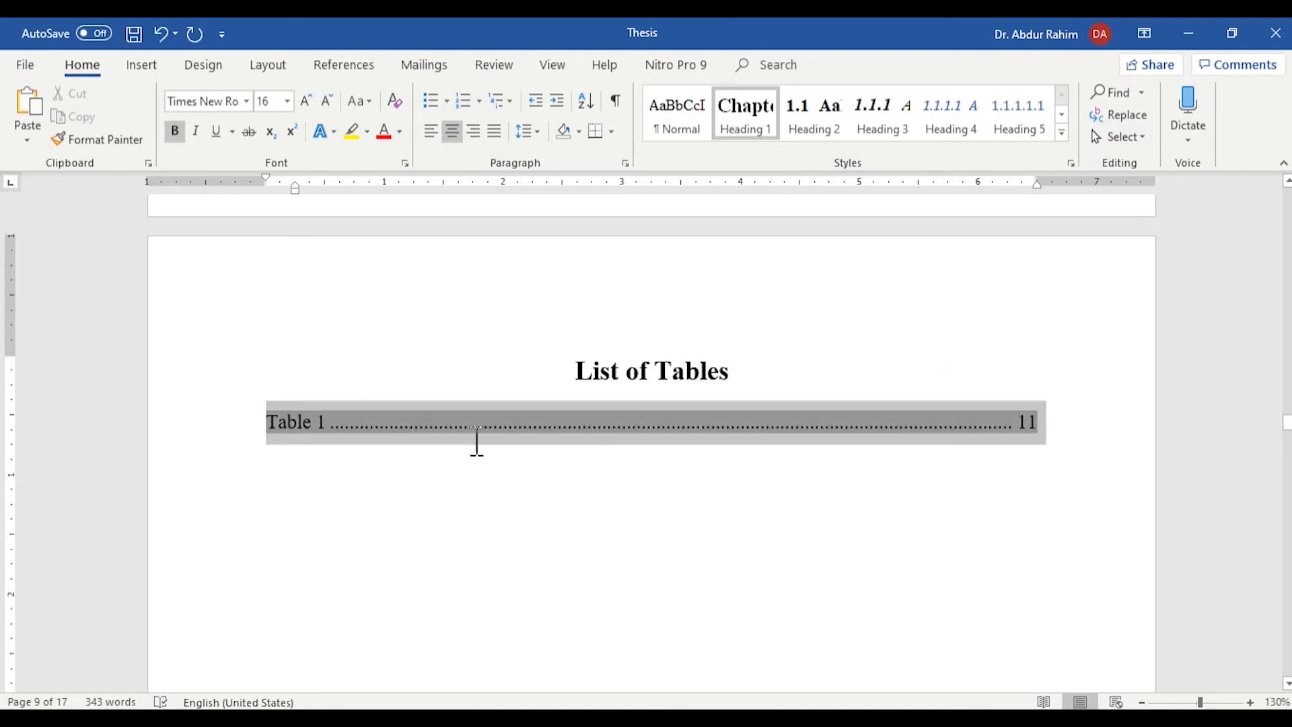
{"action": "left_click", "coordinate": [426, 420]}
{"action": "right_click", "coordinate": [425, 420]}
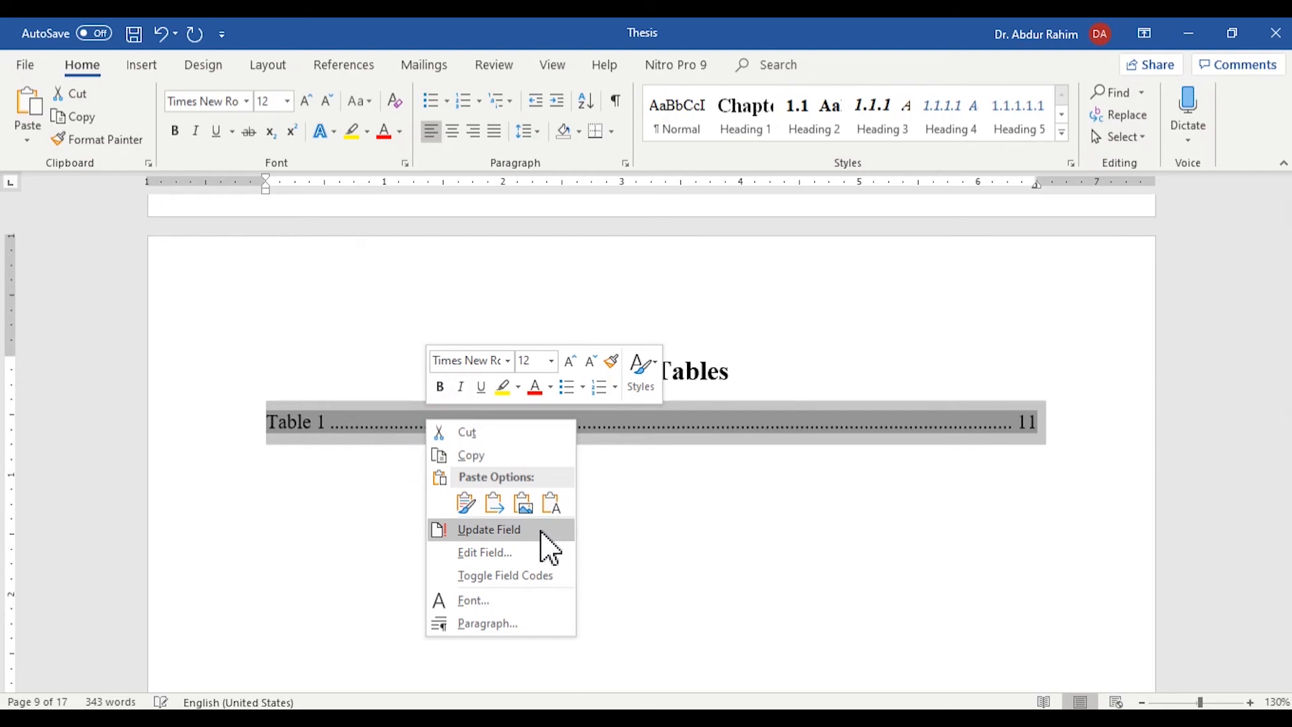
{"action": "left_click", "coordinate": [550, 549]}
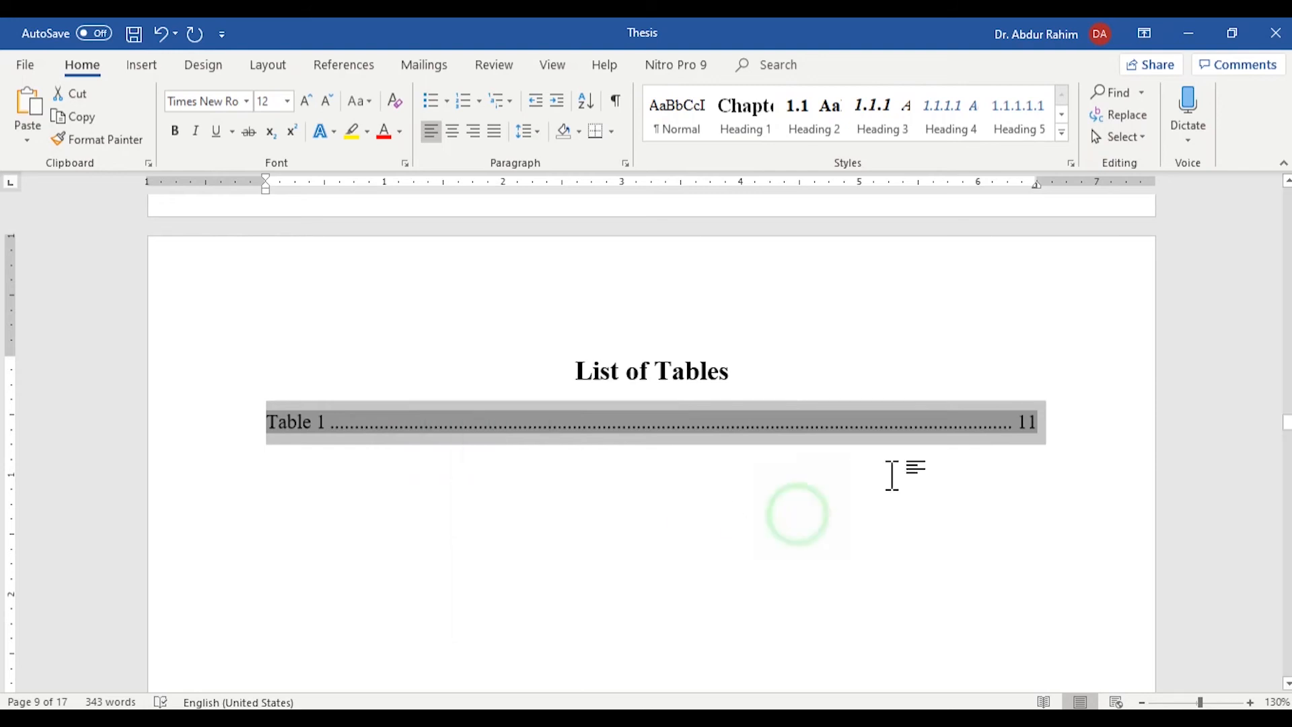
- Update the entire table of figures under the "List of figures" heading
{"action": "left_click_drag", "start_coordinate": [1289, 439], "coordinate": [1287, 397]}
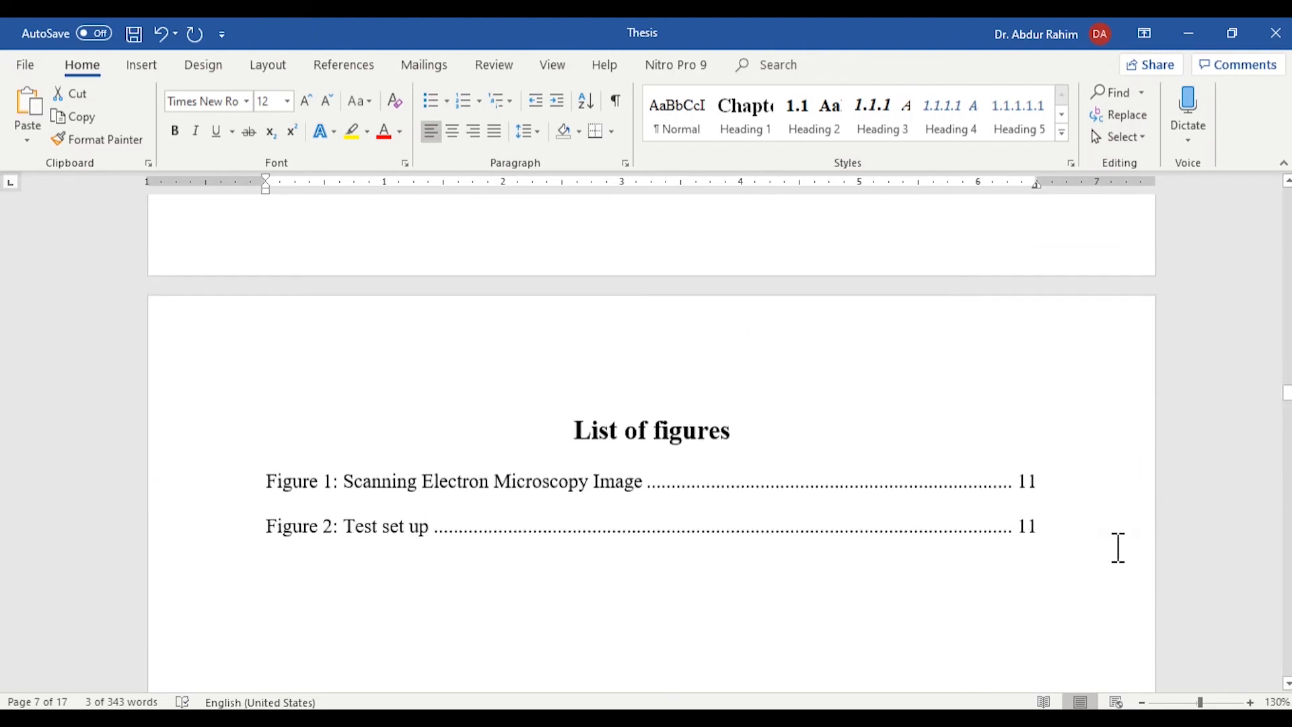
{"action": "left_click", "coordinate": [875, 512]}
{"action": "left_click_drag", "start_coordinate": [874, 511], "coordinate": [236, 470]}
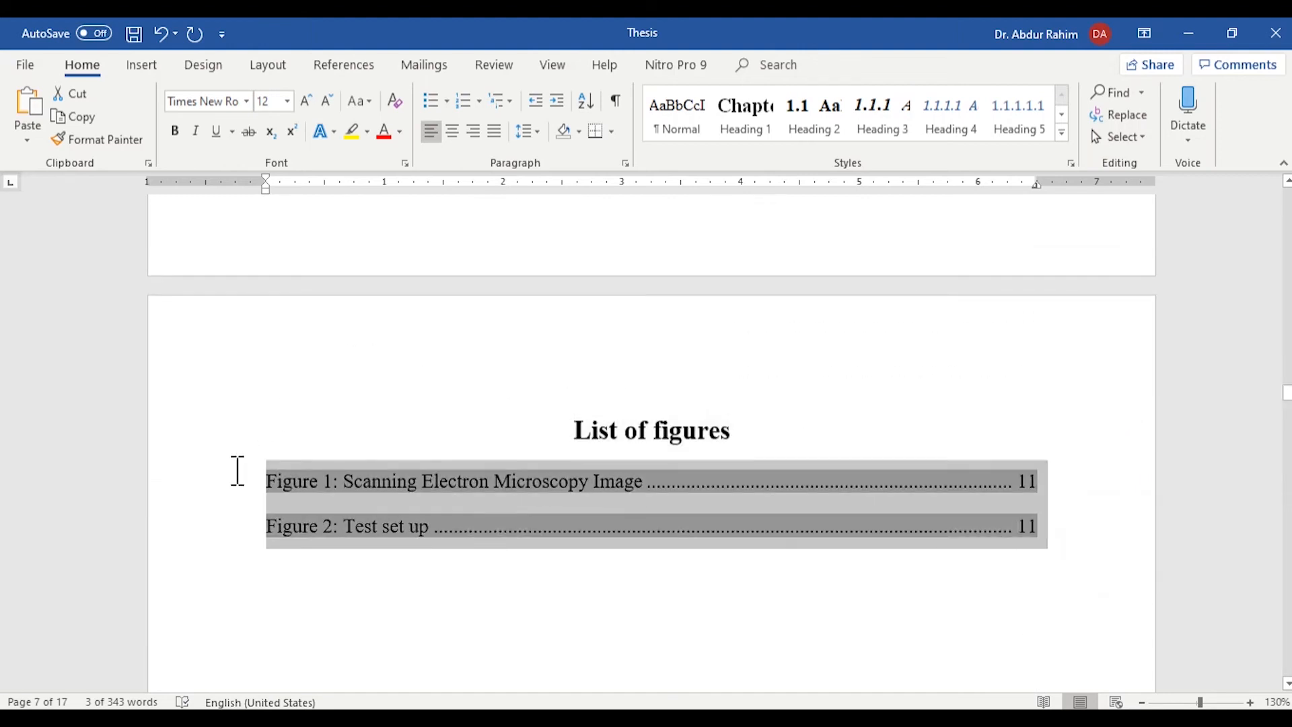
{"action": "right_click", "coordinate": [354, 492]}
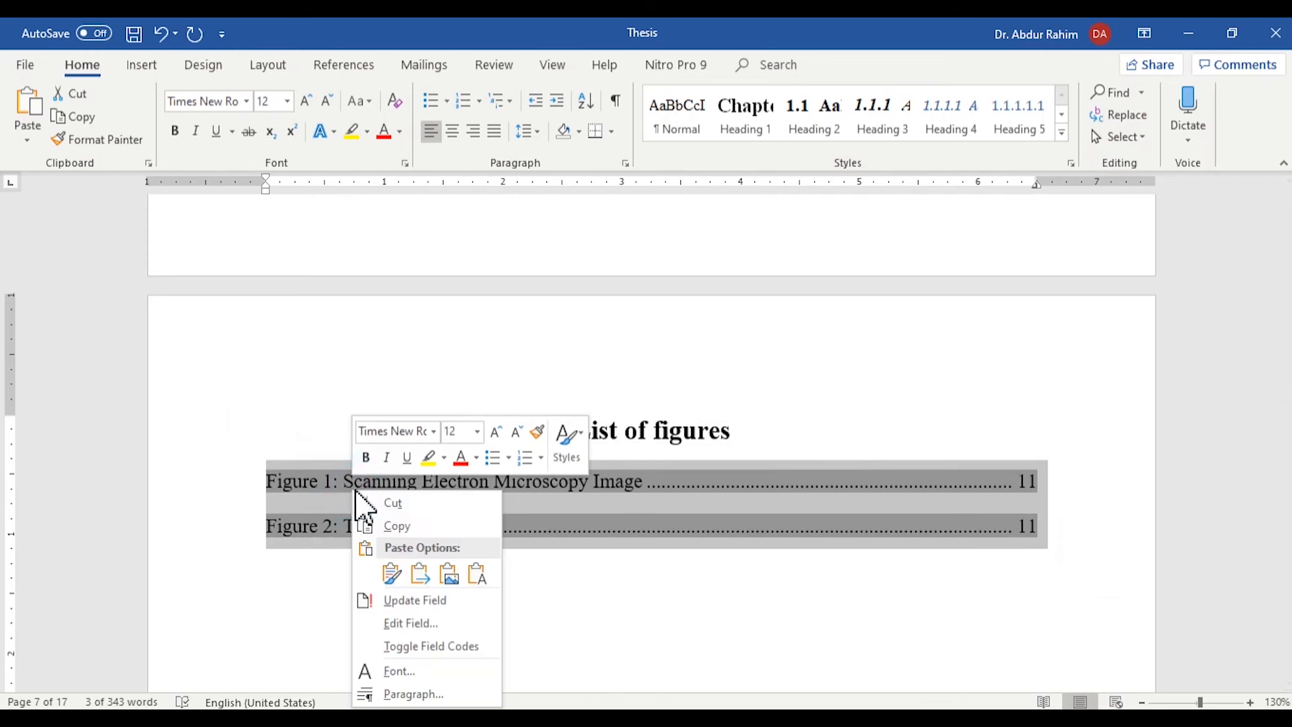
{"action": "left_click", "coordinate": [467, 607]}
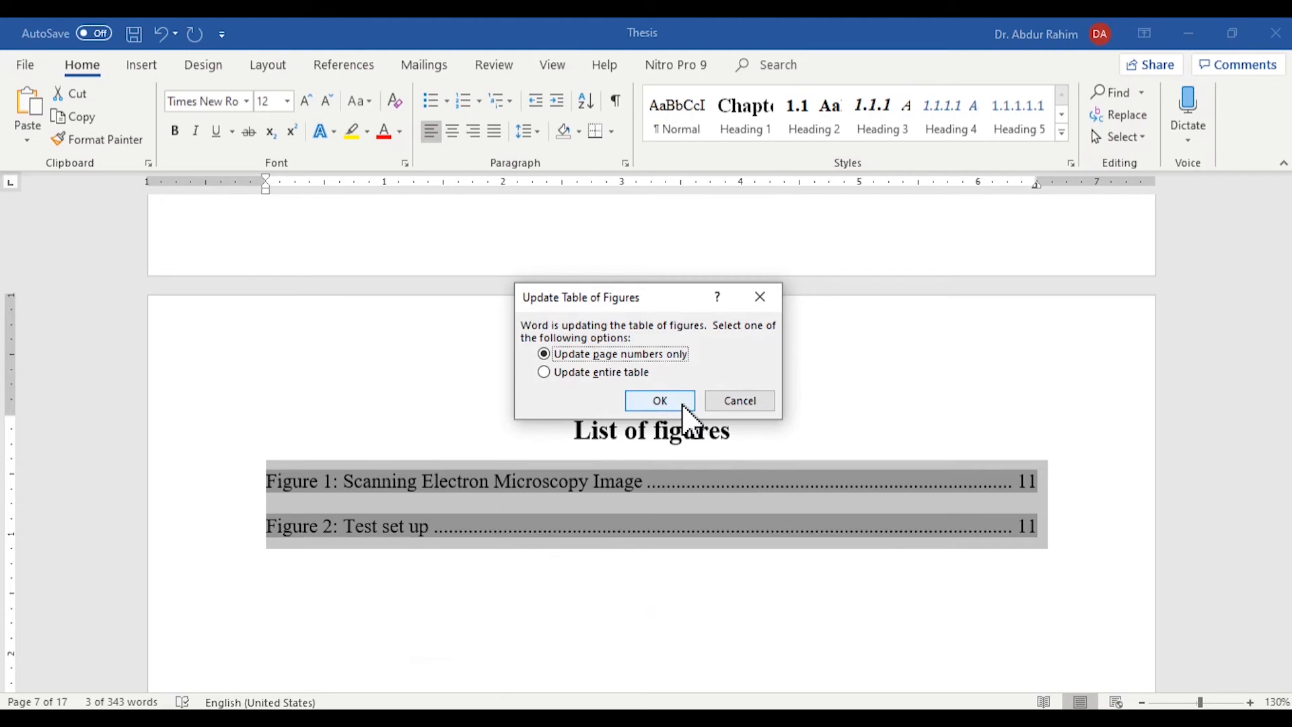
{"action": "left_click", "coordinate": [635, 372]}
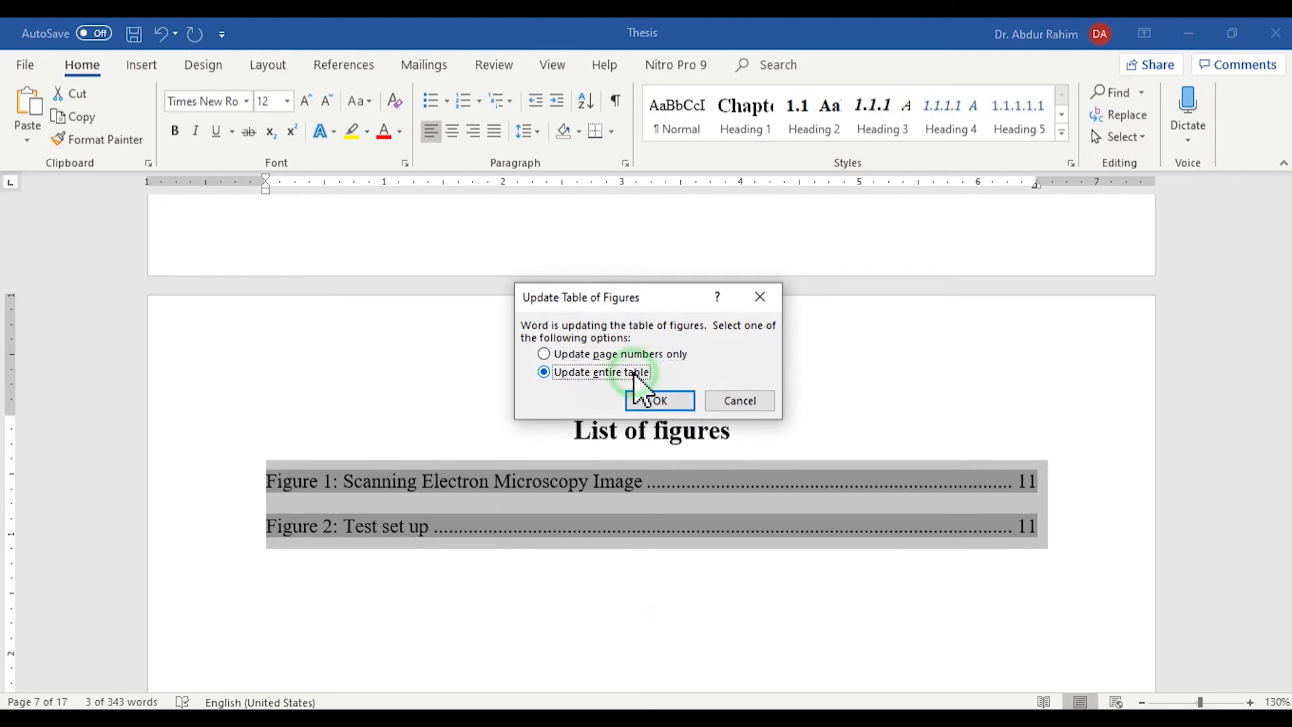
{"action": "left_click", "coordinate": [662, 403]}
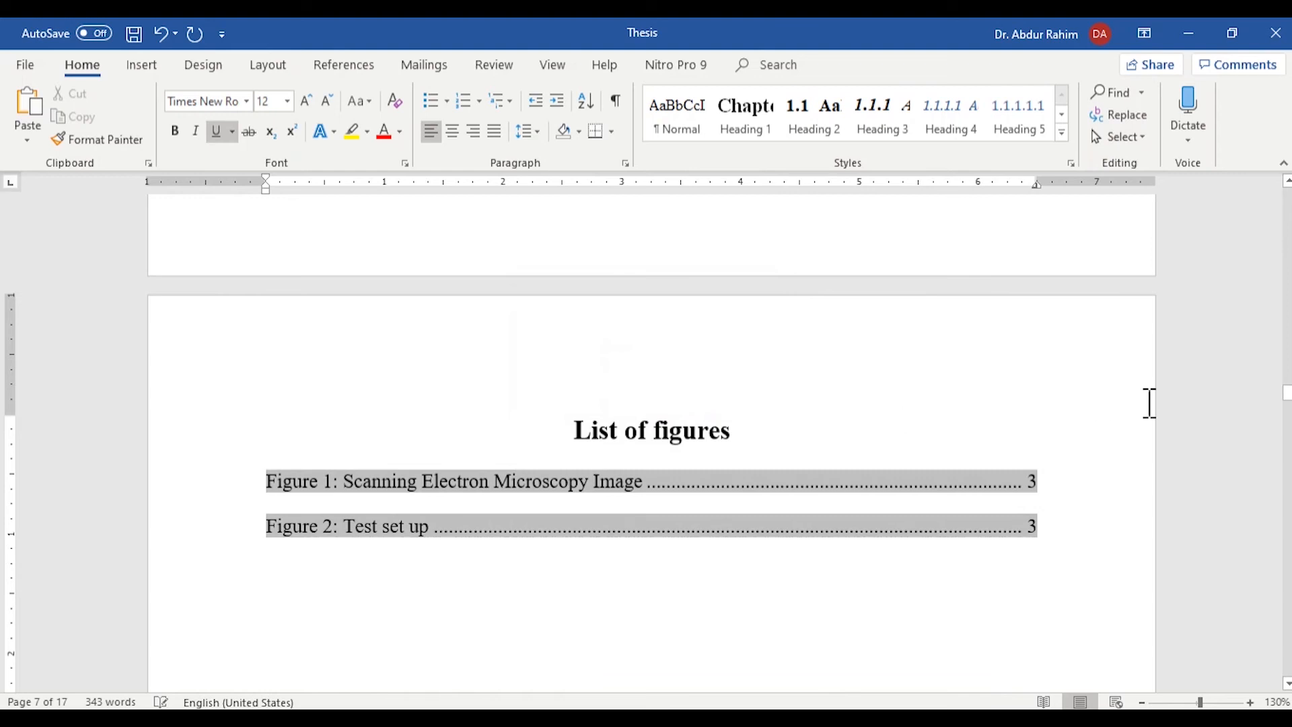
- Update the entire table of contents, including its headings and page numbers
{"action": "left_click_drag", "start_coordinate": [1287, 392], "coordinate": [1288, 356]}
{"action": "left_click_drag", "start_coordinate": [1286, 340], "coordinate": [1286, 339]}
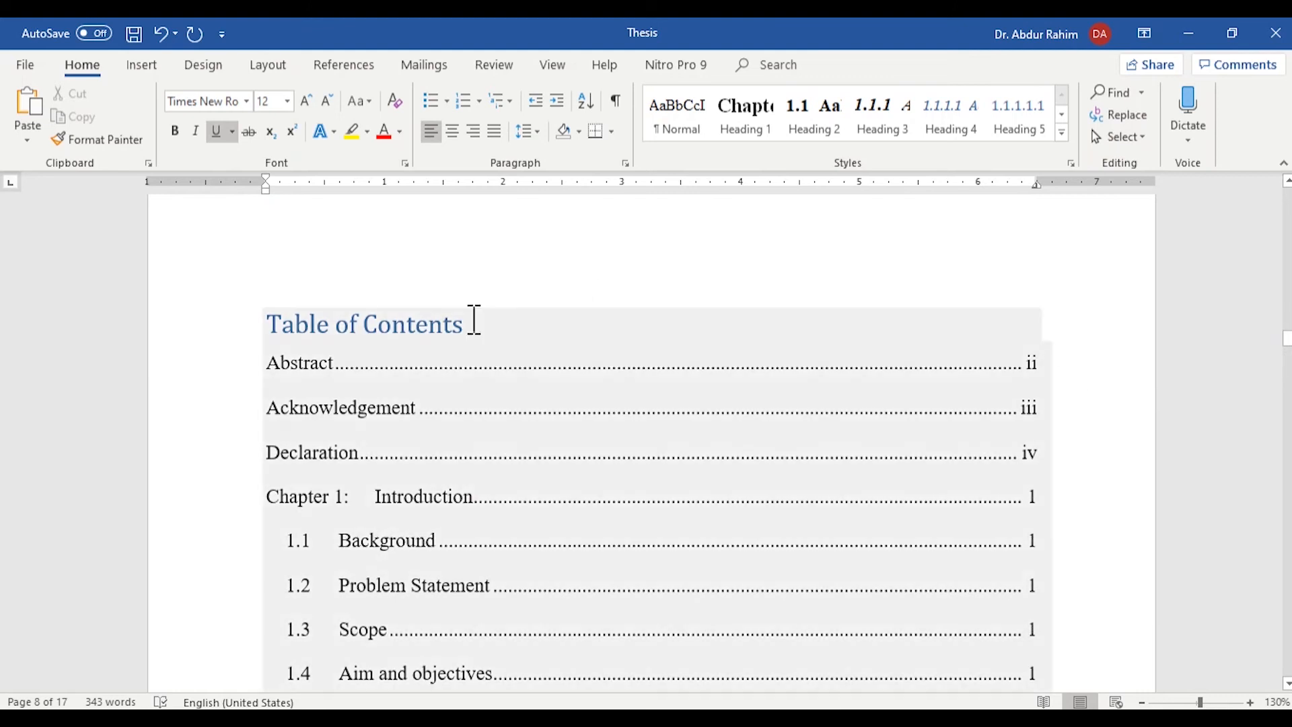
{"action": "left_click", "coordinate": [436, 323]}
{"action": "left_click", "coordinate": [380, 298]}
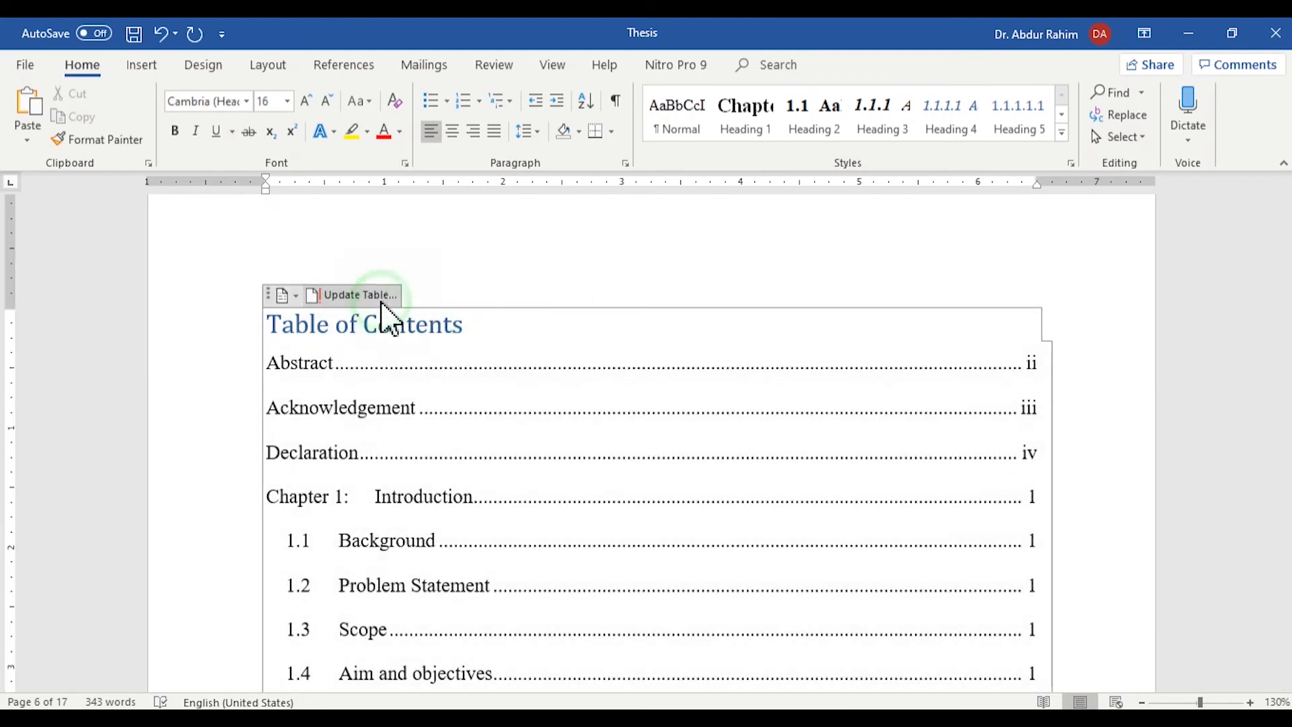
{"action": "left_click", "coordinate": [580, 373]}
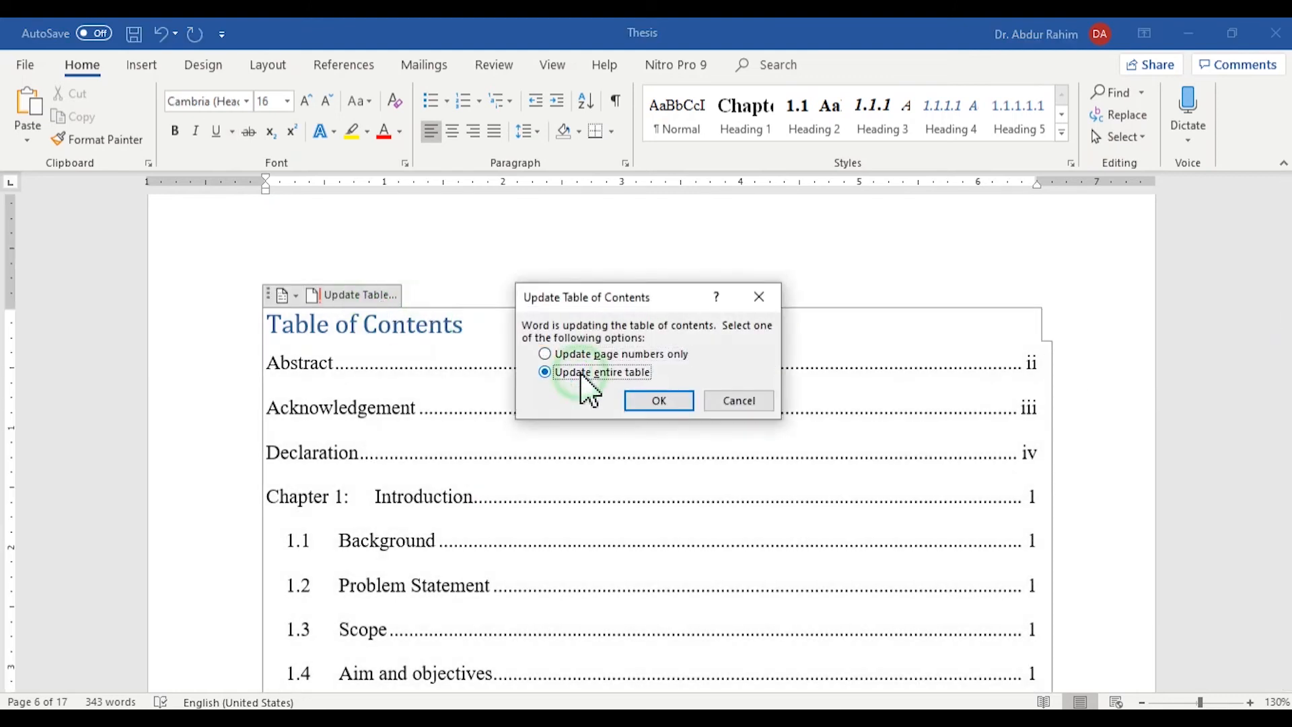
{"action": "left_click", "coordinate": [649, 404]}
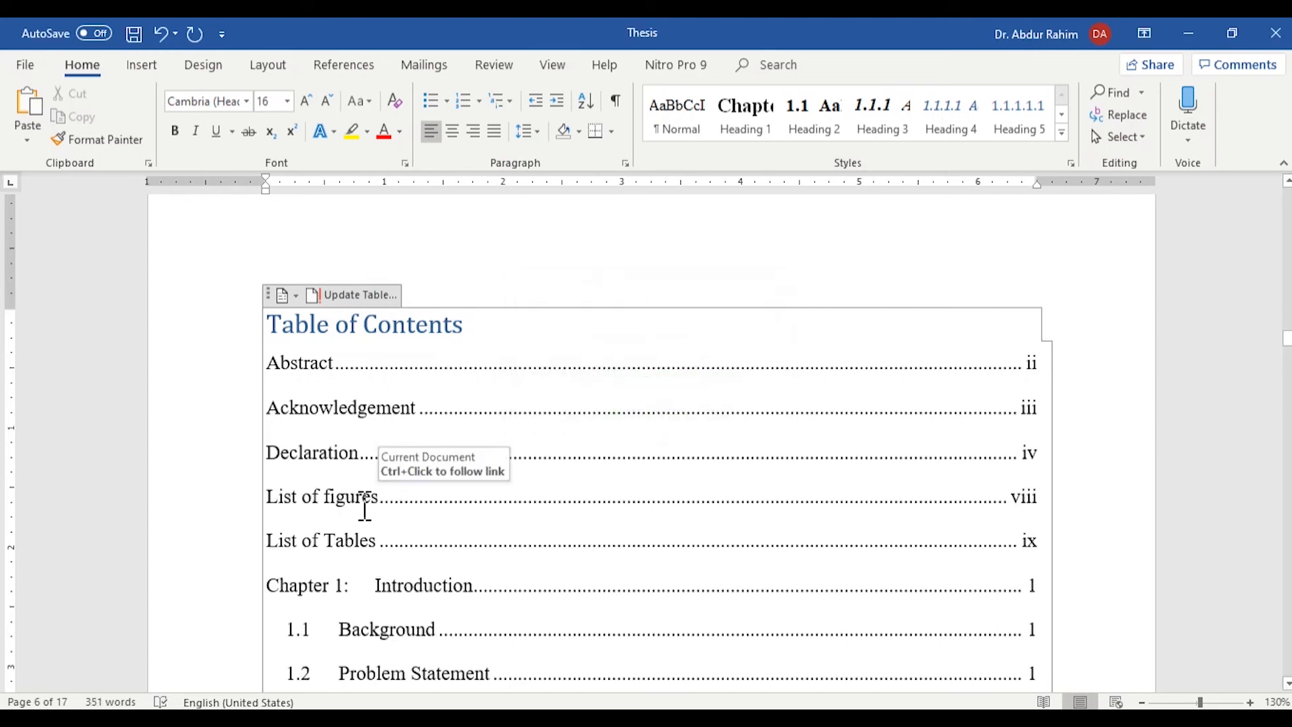
- Start a new page for the table of contents and enter the title "Table of Contents" on the line above it
{"action": "left_click_drag", "start_coordinate": [486, 329], "coordinate": [247, 329]}
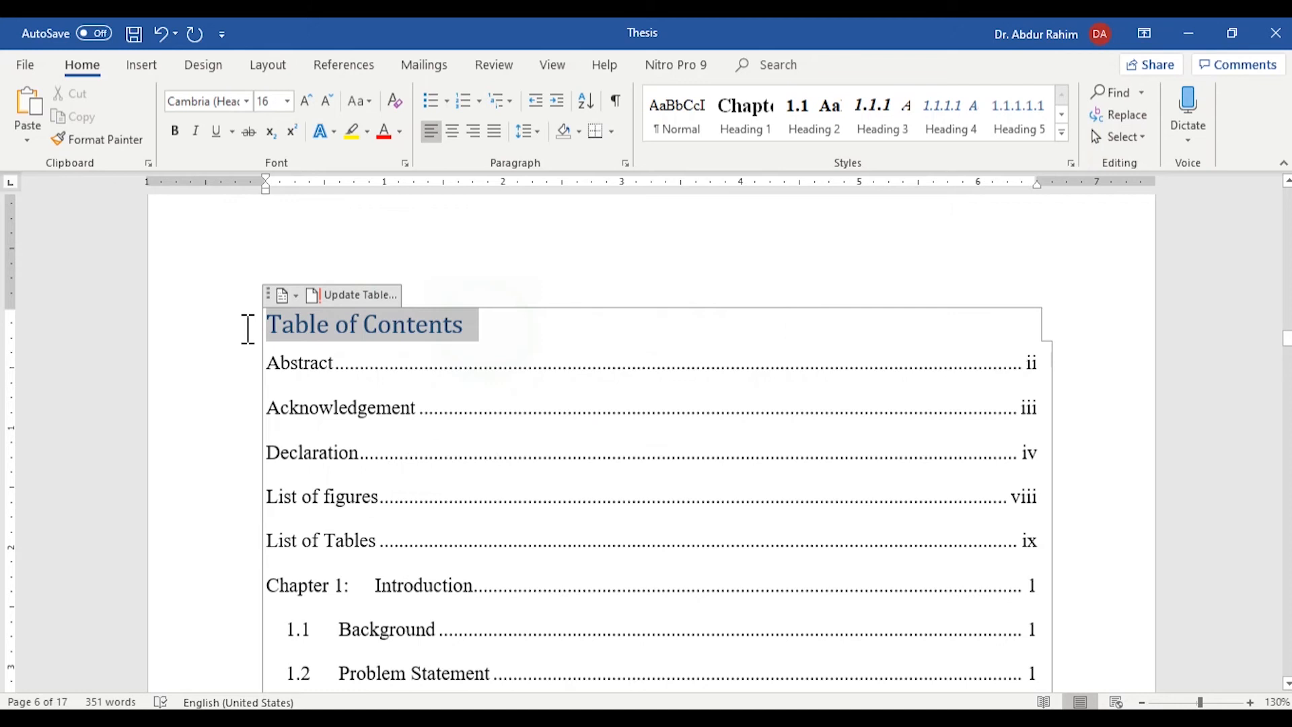
{"action": "left_click", "coordinate": [525, 244]}
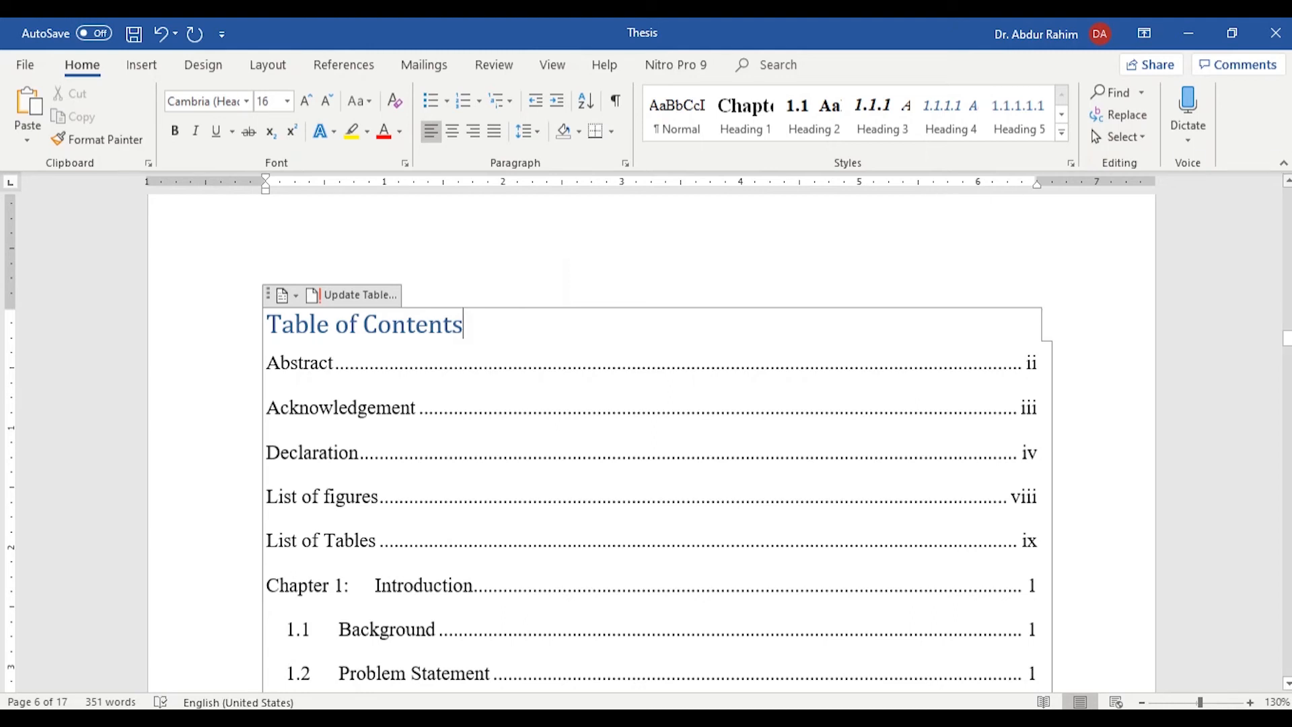
{"action": "left_click", "coordinate": [1288, 181]}
{"action": "scroll", "coordinate": [652, 442], "scroll_direction": "up", "scroll_amount": 4}
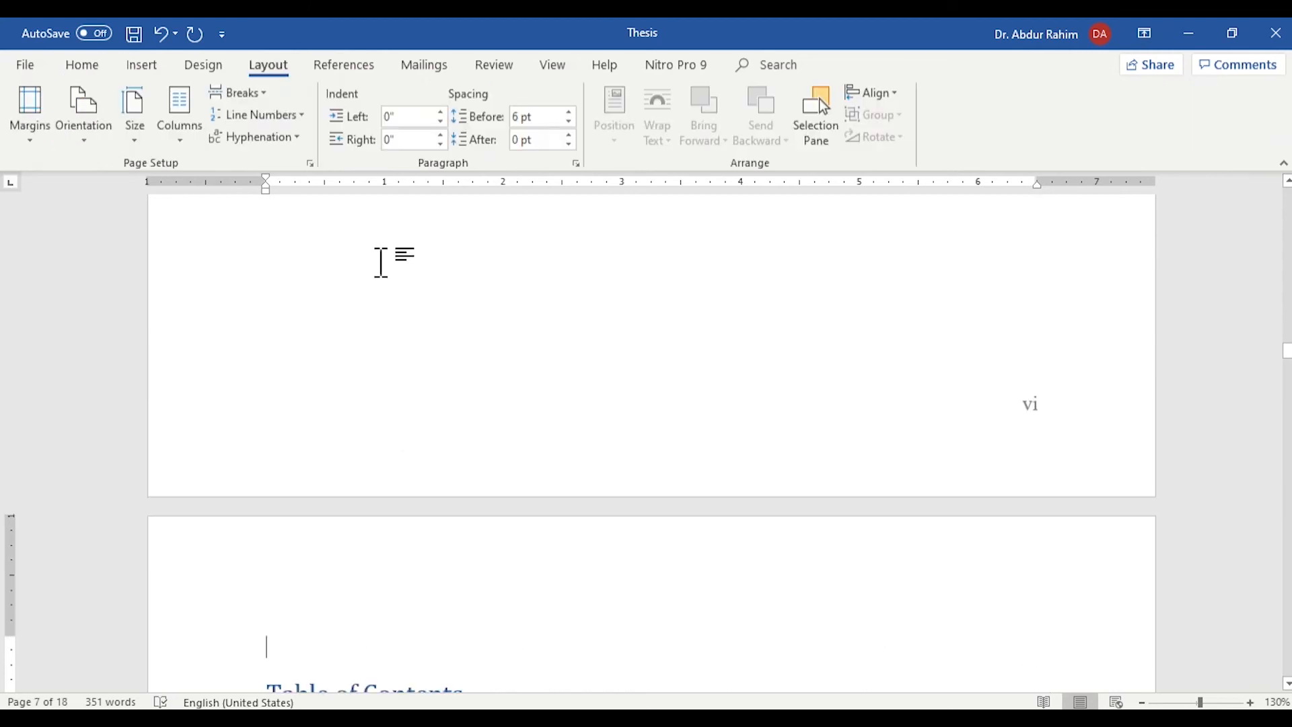
{"action": "left_click", "coordinate": [1287, 682]}
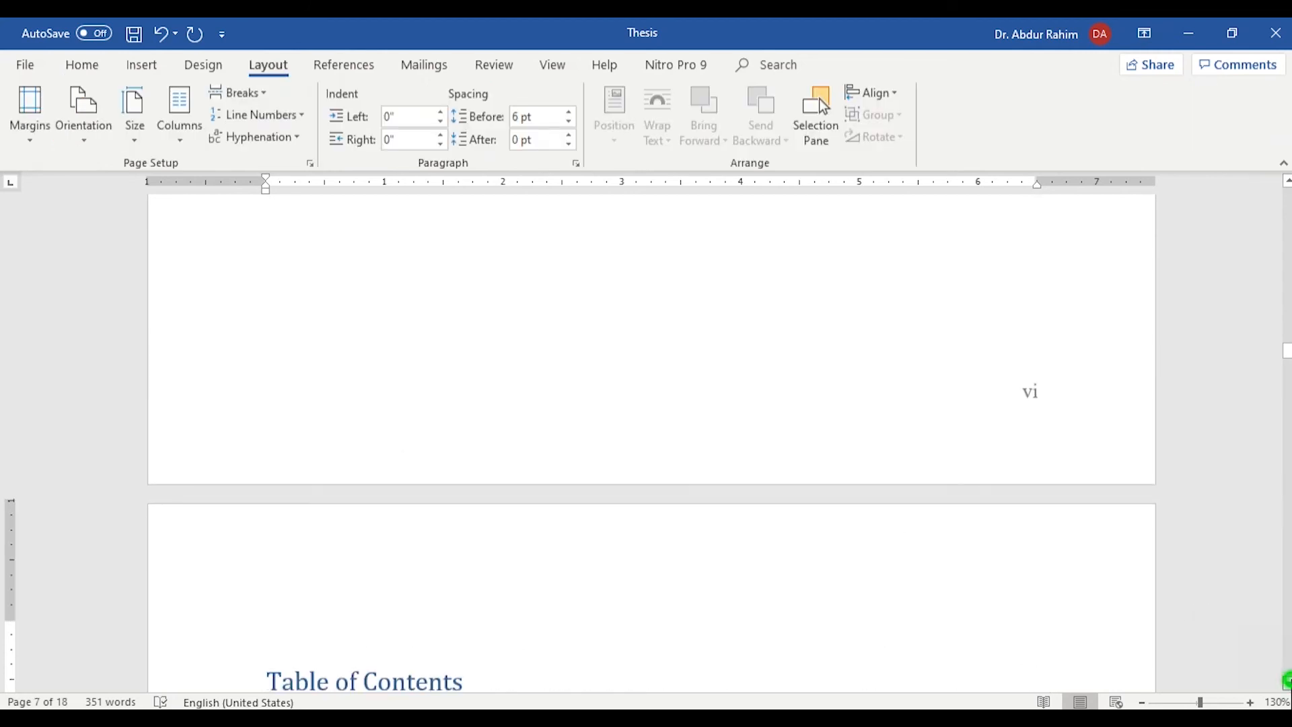
{"action": "left_click_drag", "start_coordinate": [1287, 682], "coordinate": [1287, 683]}
{"action": "type", "text": "Table of"}
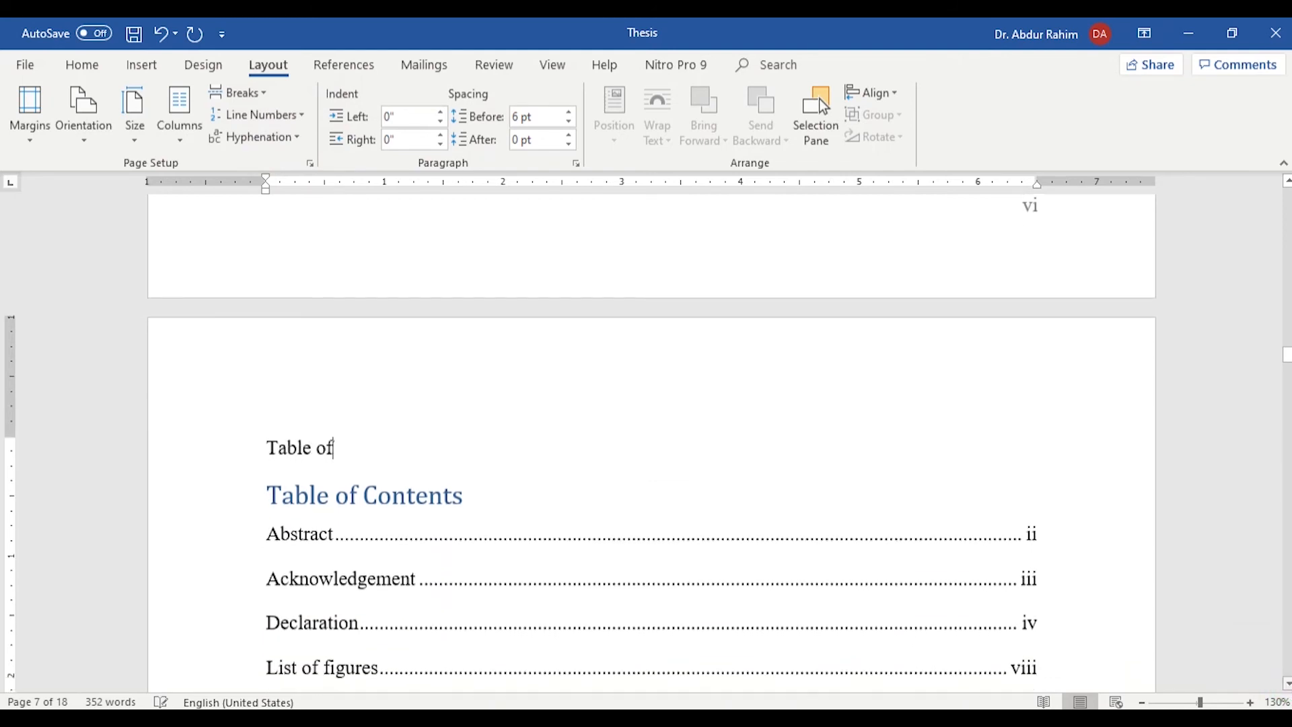
{"action": "type", "text": " Contents"}
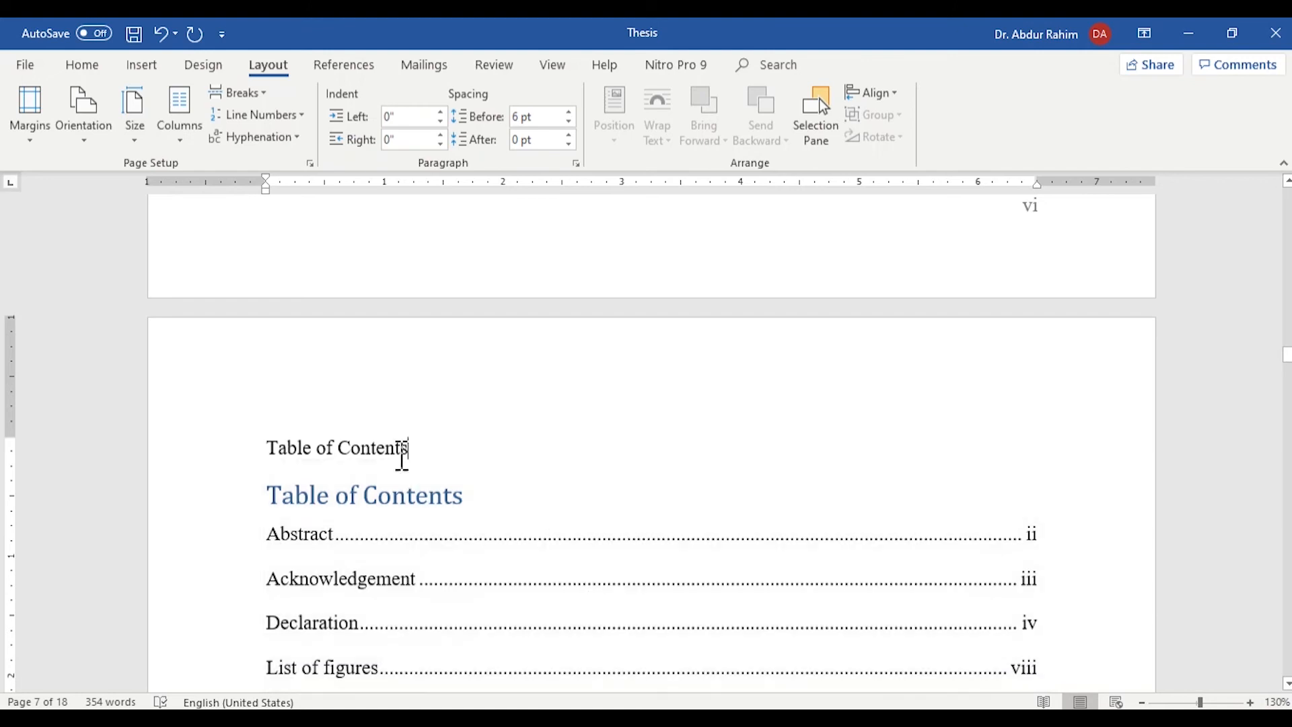
- Apply Heading 1 to the new "Table of Contents" title, remove its chapter number and indent, and center it
{"action": "left_click", "coordinate": [402, 450]}
{"action": "left_click", "coordinate": [96, 74]}
{"action": "left_click", "coordinate": [720, 135]}
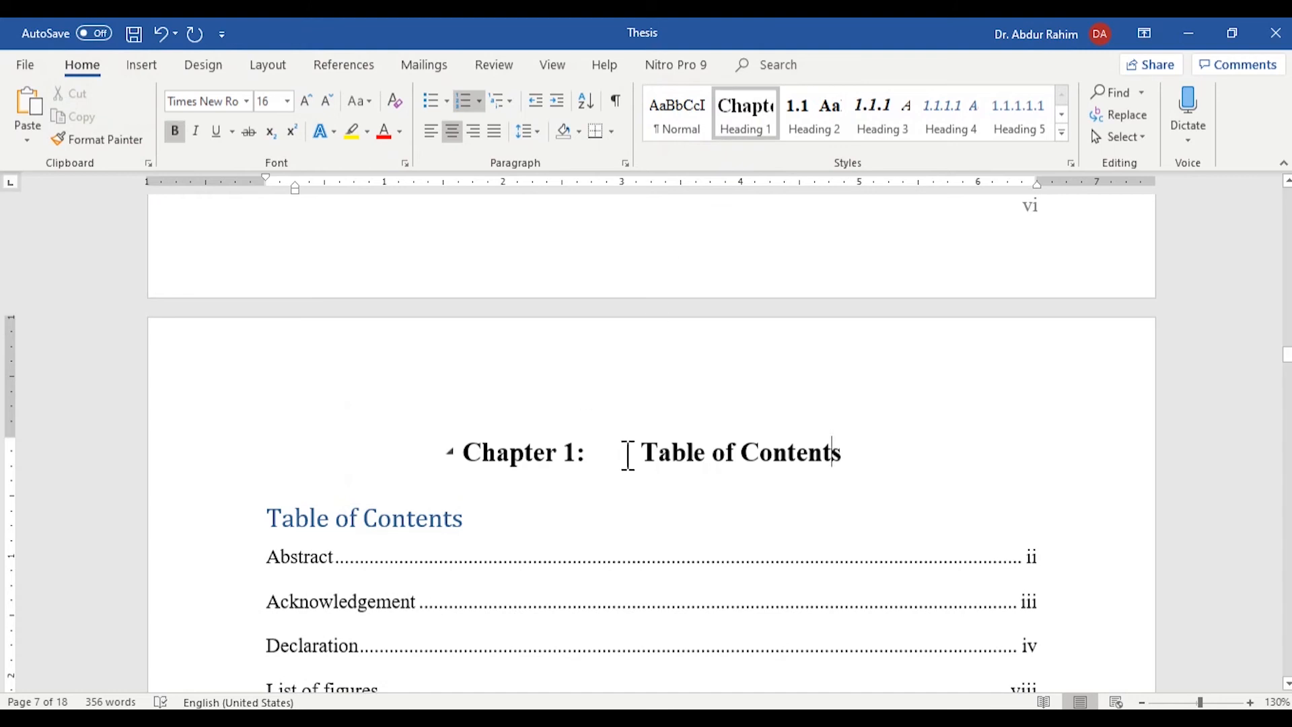
{"action": "key", "text": "BackSpace"}
{"action": "key", "text": "BackSpace"}
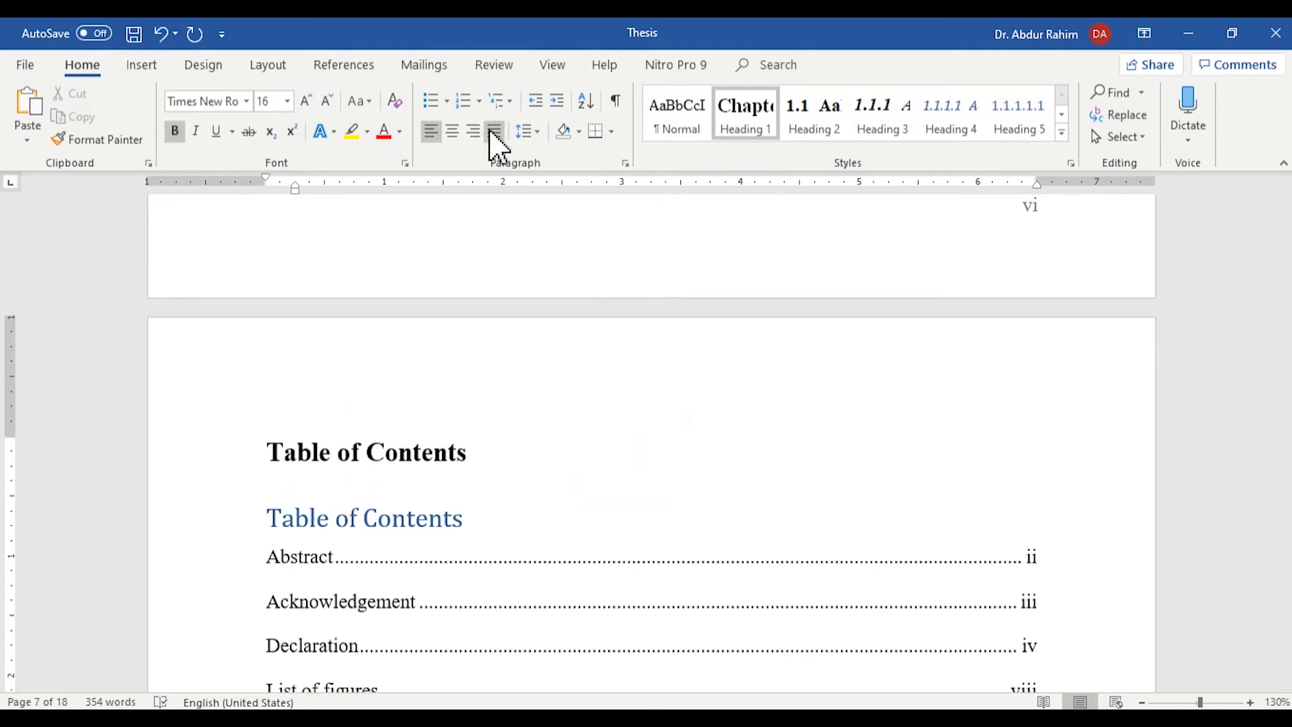
{"action": "left_click", "coordinate": [453, 131]}
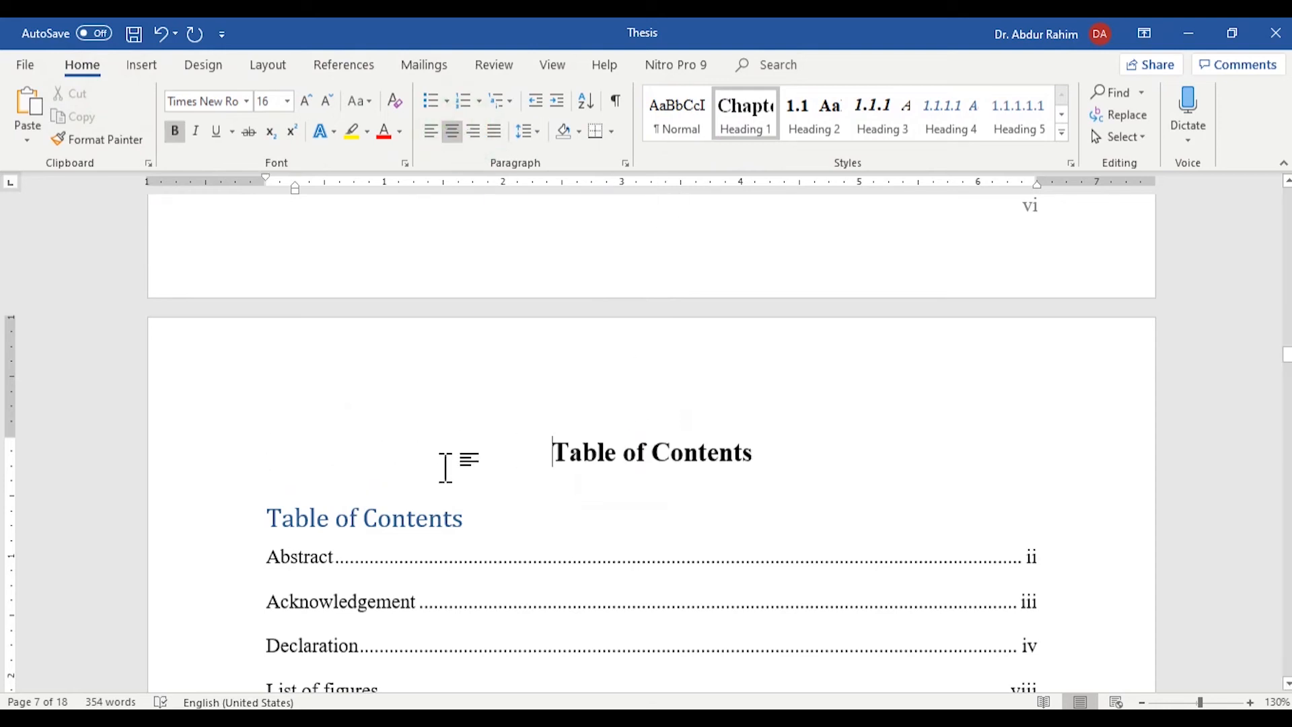
- Switch the table of contents to the built-in Automatic Table 1 layout
{"action": "left_click", "coordinate": [430, 518]}
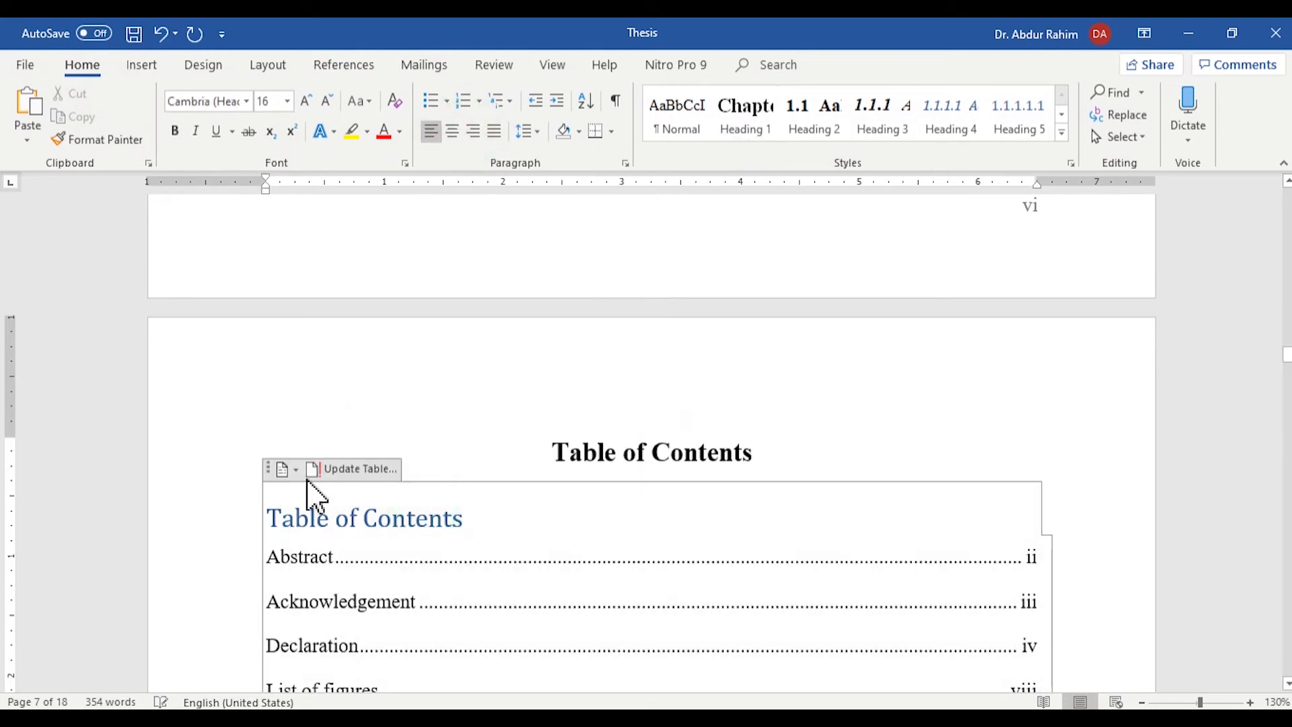
{"action": "left_click", "coordinate": [272, 470]}
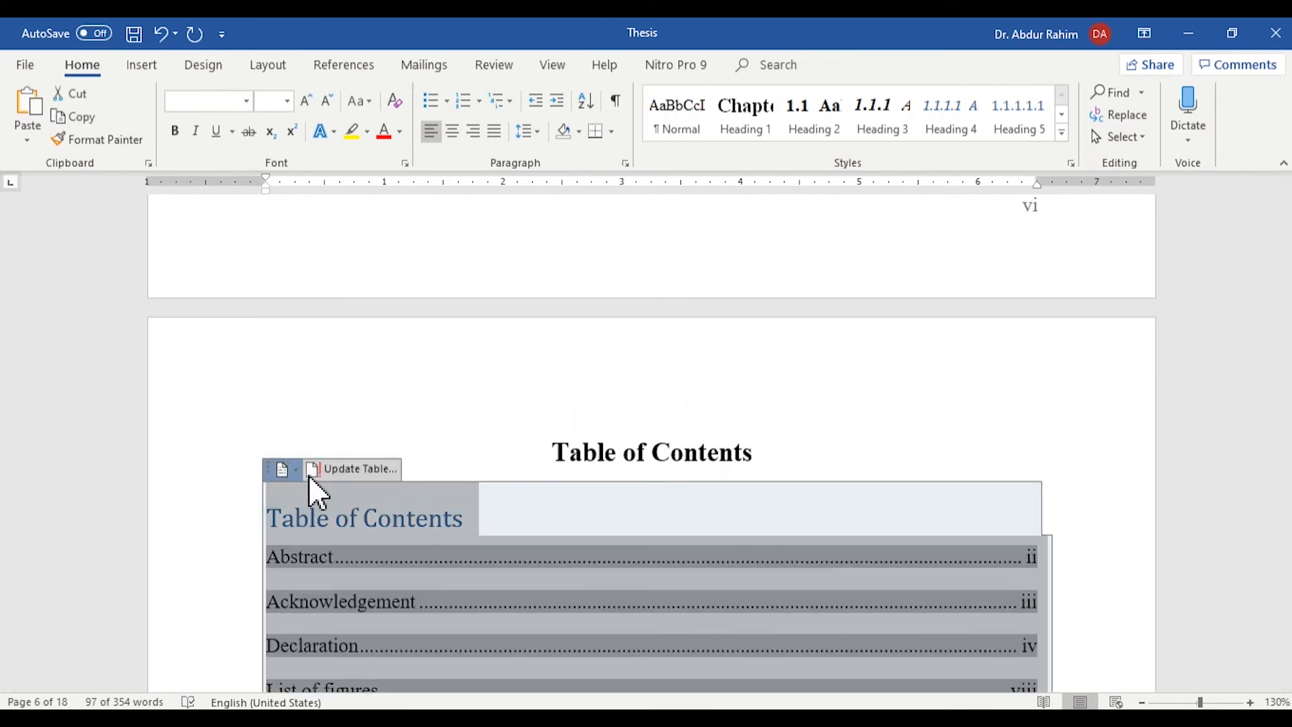
{"action": "left_click", "coordinate": [297, 474]}
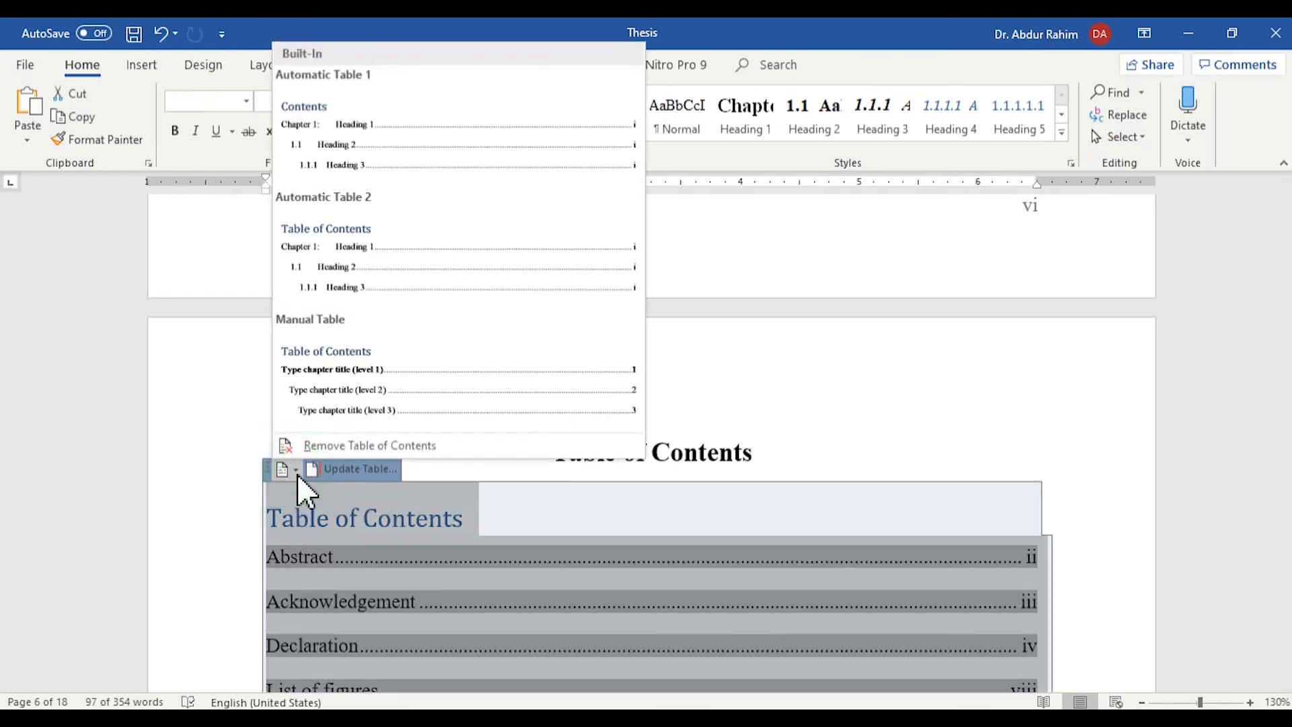
{"action": "left_click", "coordinate": [400, 182]}
{"action": "left_click", "coordinate": [836, 363]}
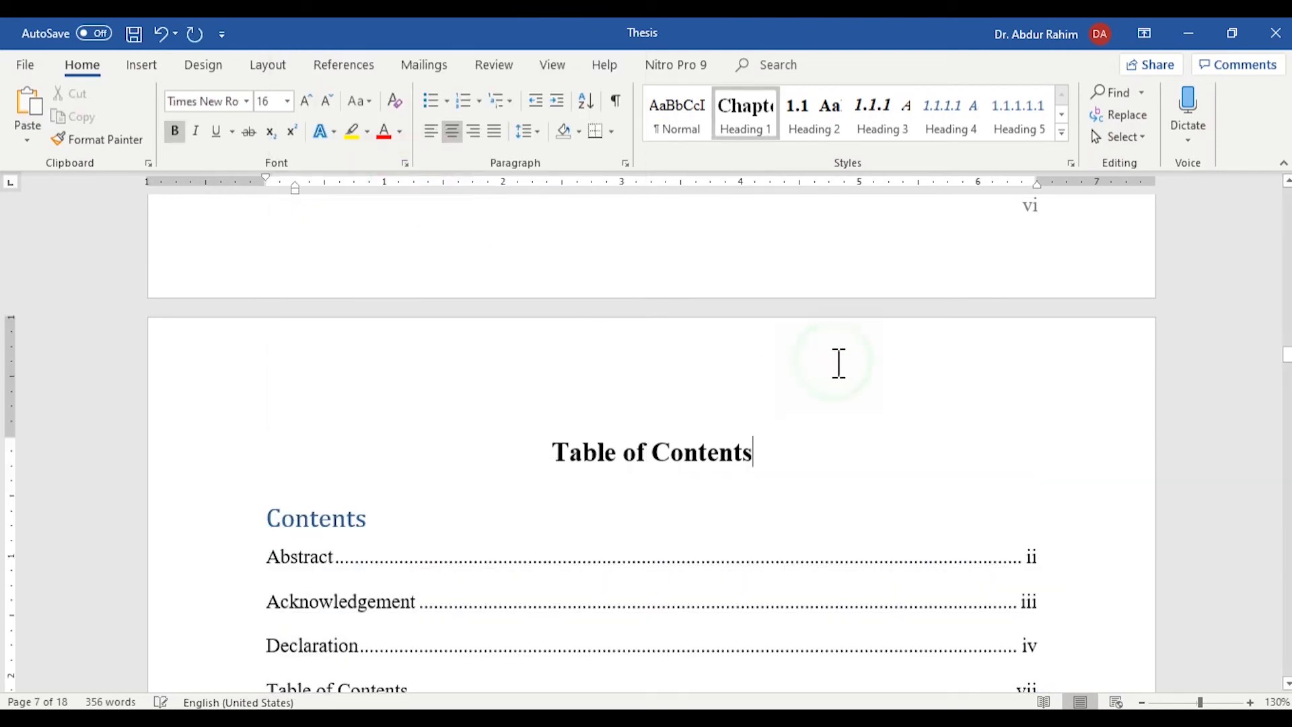
- Set the Appendix A section's page numbers to the A, B, C format, starting at A
{"action": "left_click_drag", "start_coordinate": [1286, 369], "coordinate": [1284, 439]}
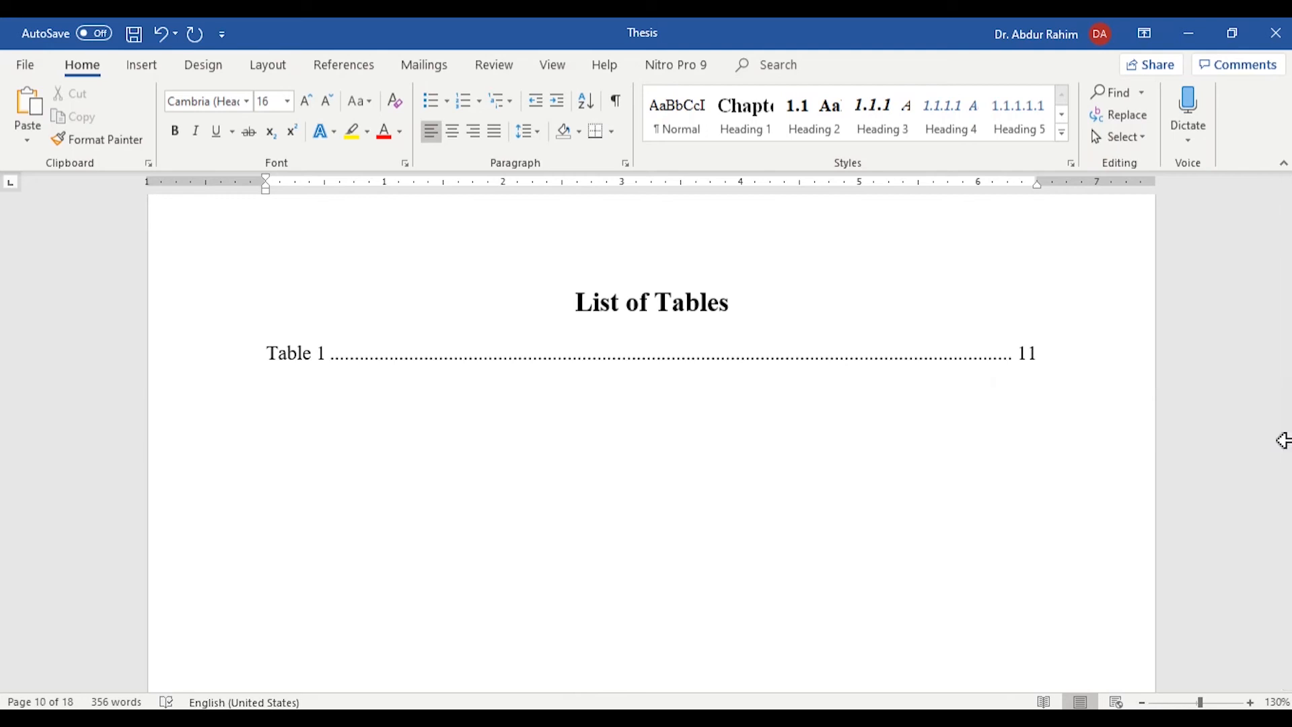
{"action": "left_click_drag", "start_coordinate": [1286, 438], "coordinate": [1286, 626]}
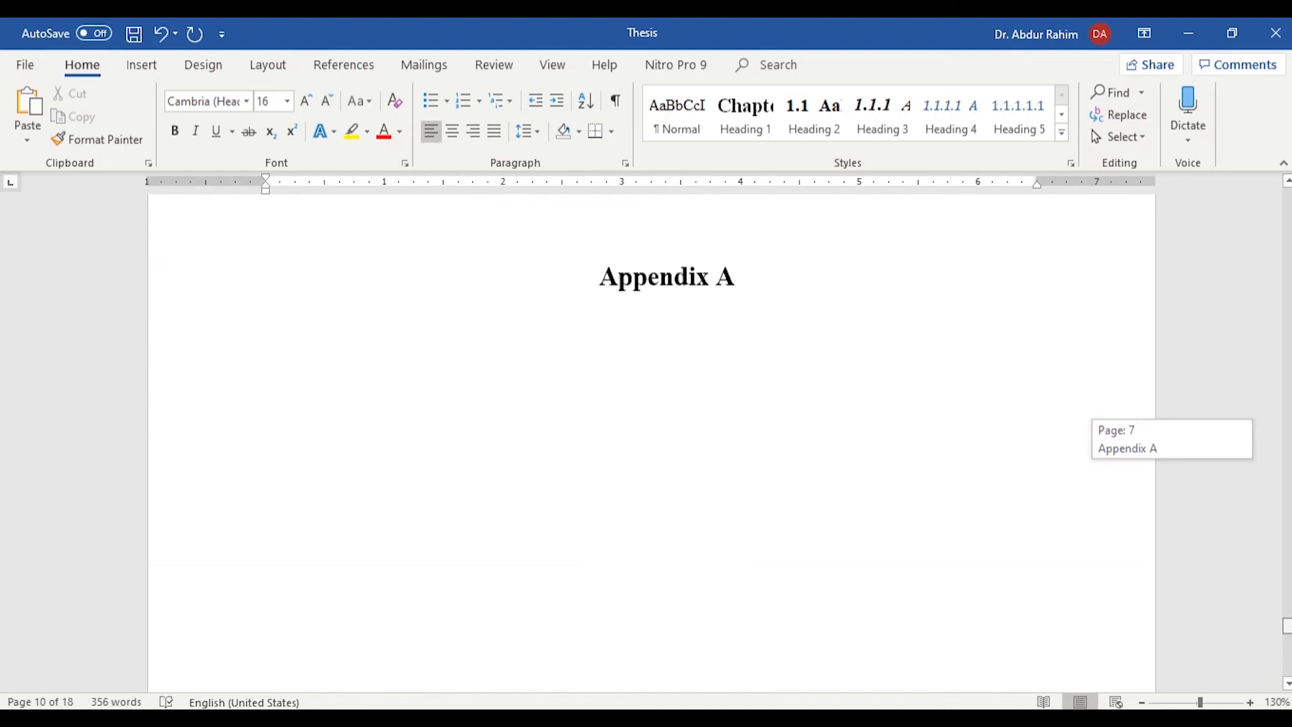
{"action": "left_click_drag", "start_coordinate": [1287, 626], "coordinate": [1287, 642]}
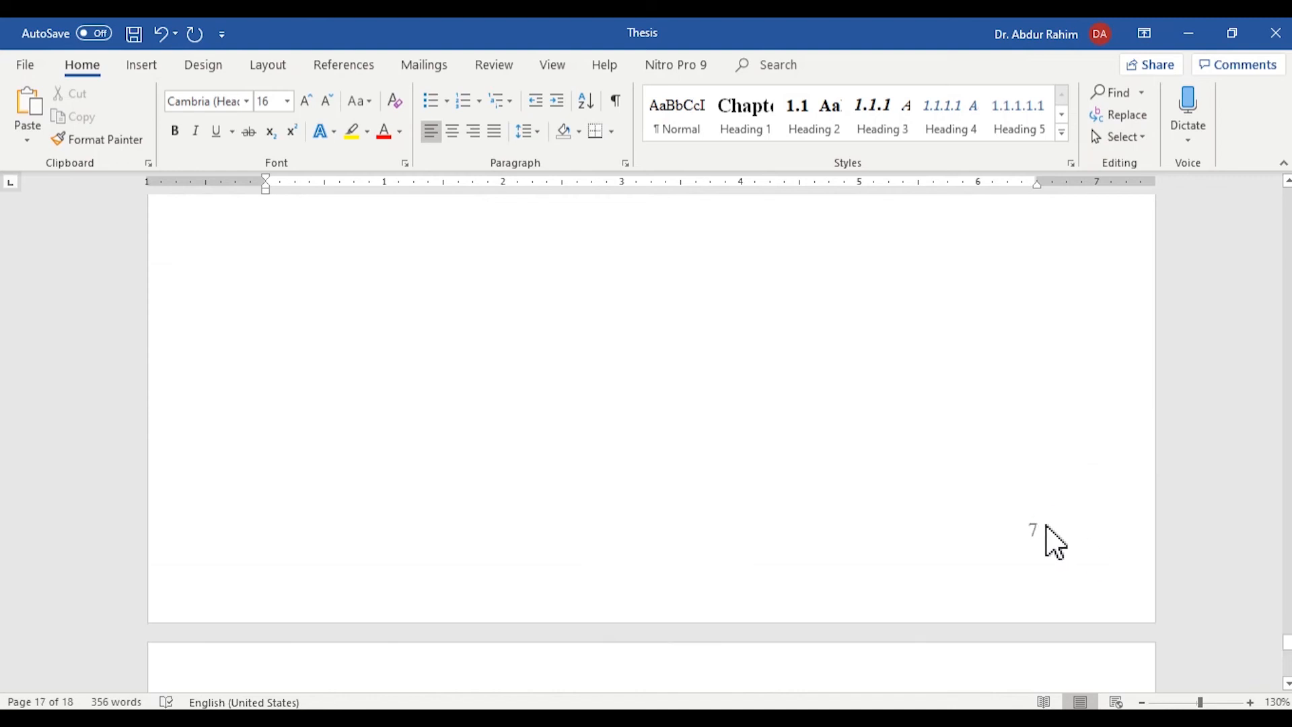
{"action": "double_click", "coordinate": [1046, 527]}
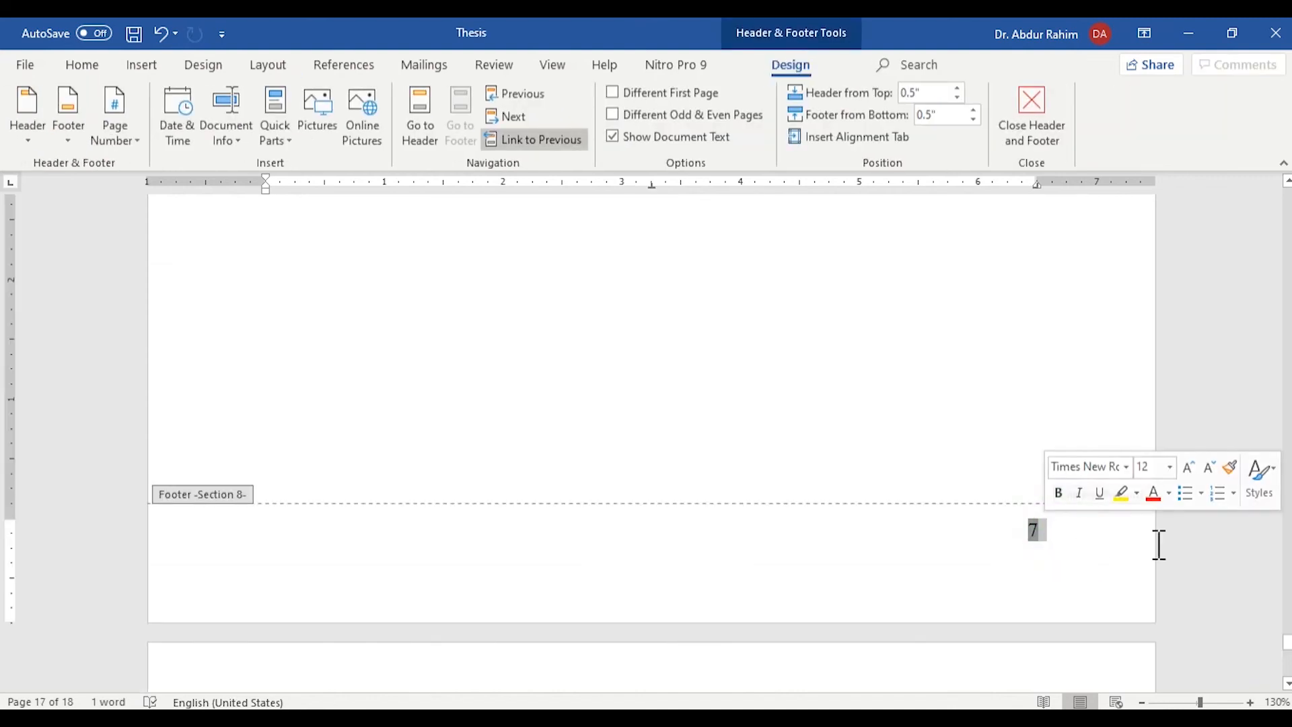
{"action": "right_click", "coordinate": [1037, 539]}
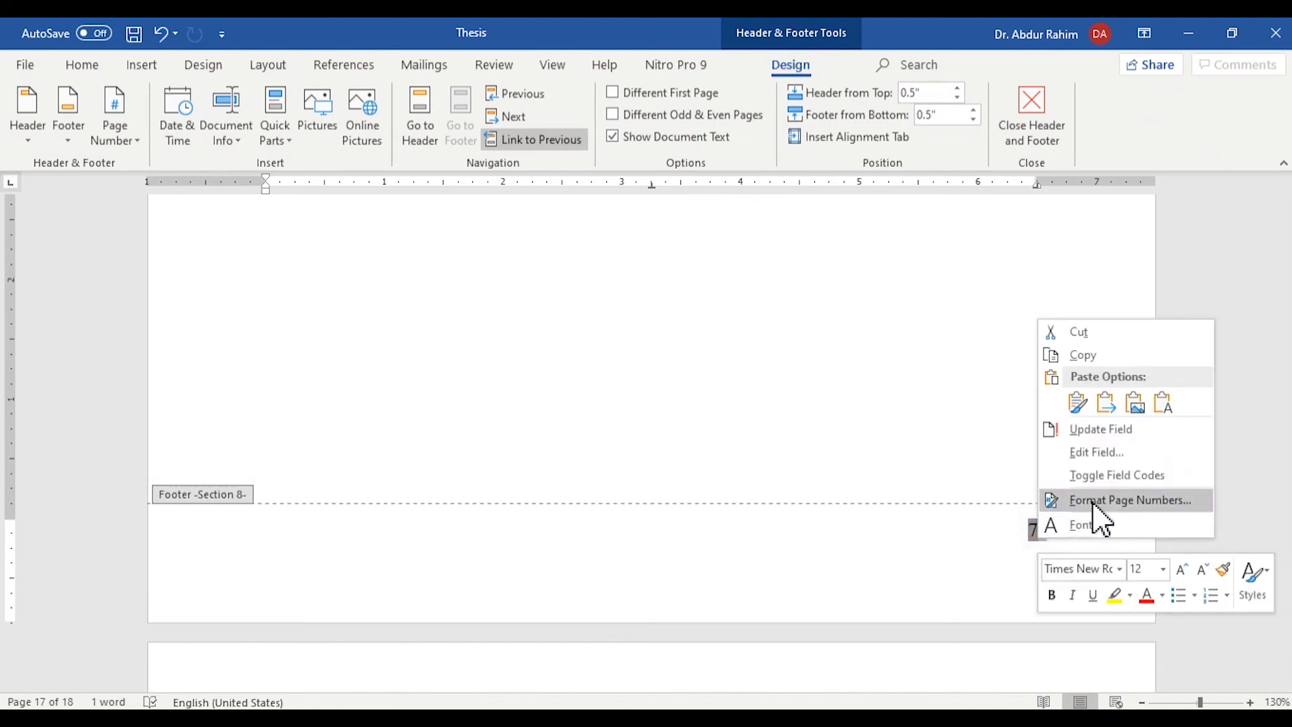
{"action": "left_click", "coordinate": [1144, 500]}
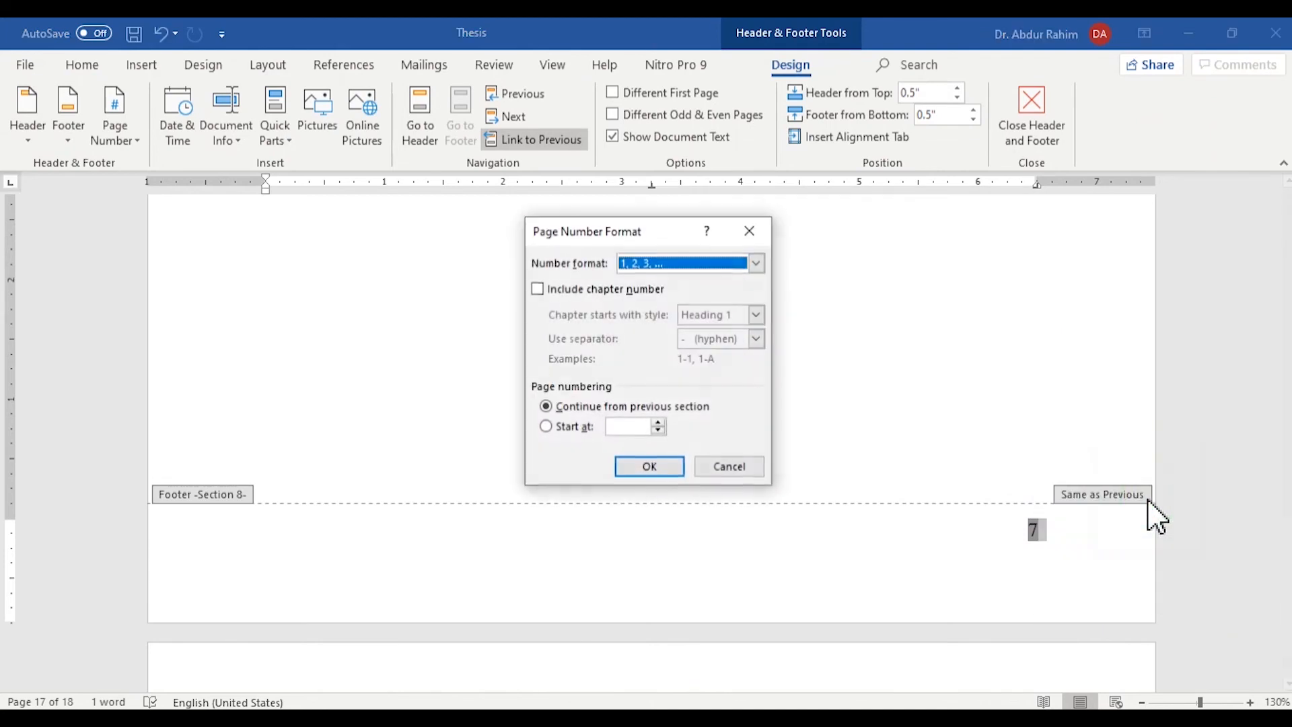
{"action": "left_click", "coordinate": [656, 265]}
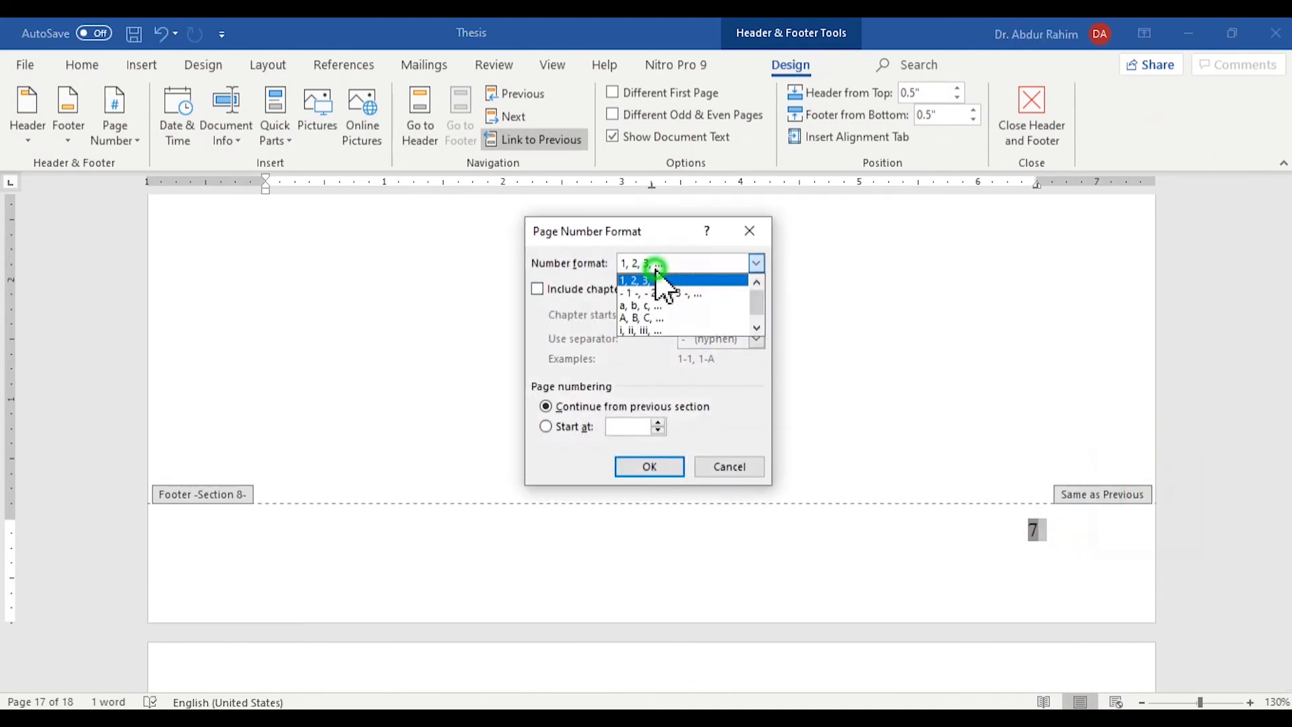
{"action": "left_click", "coordinate": [669, 317]}
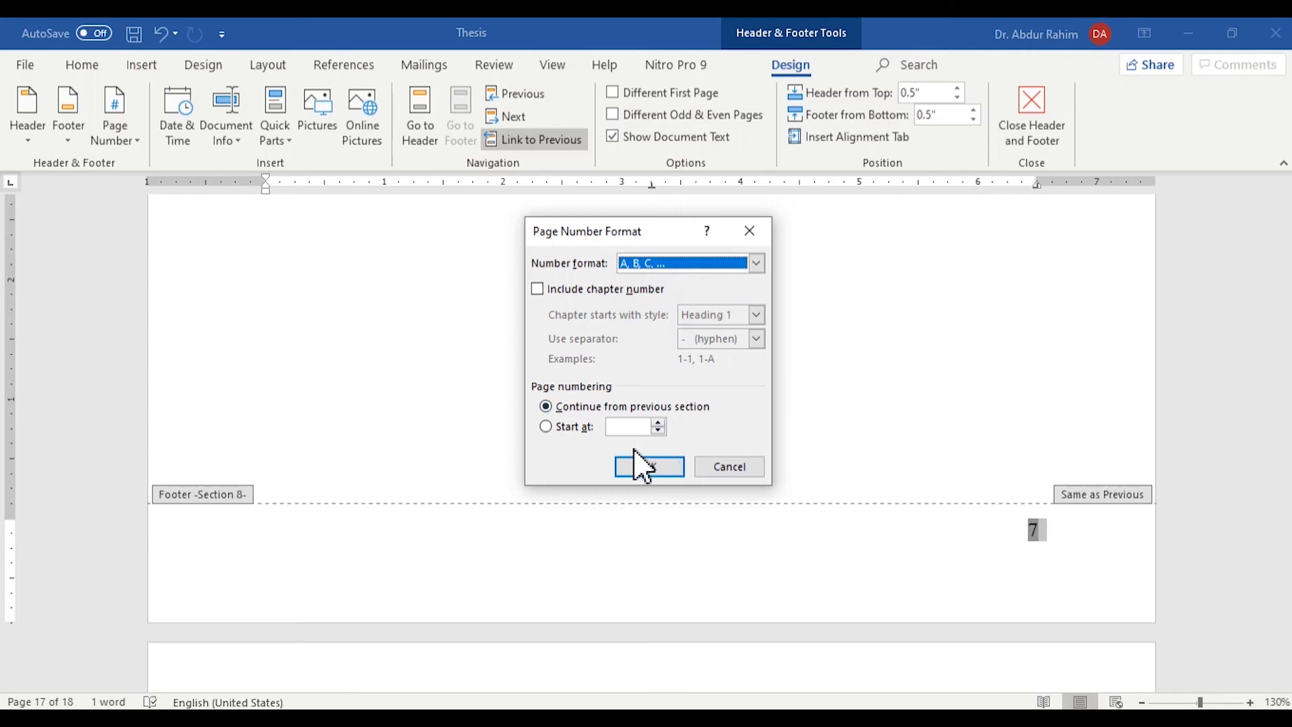
{"action": "left_click", "coordinate": [659, 424]}
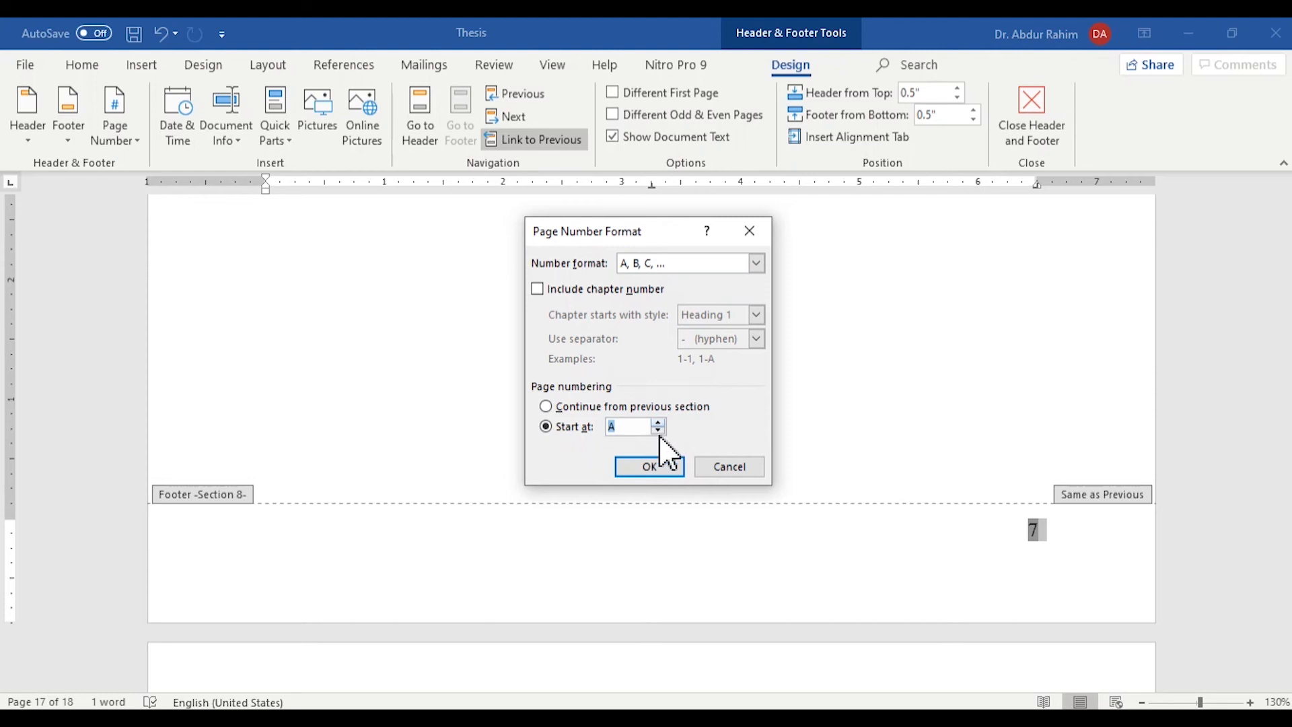
{"action": "left_click", "coordinate": [650, 468]}
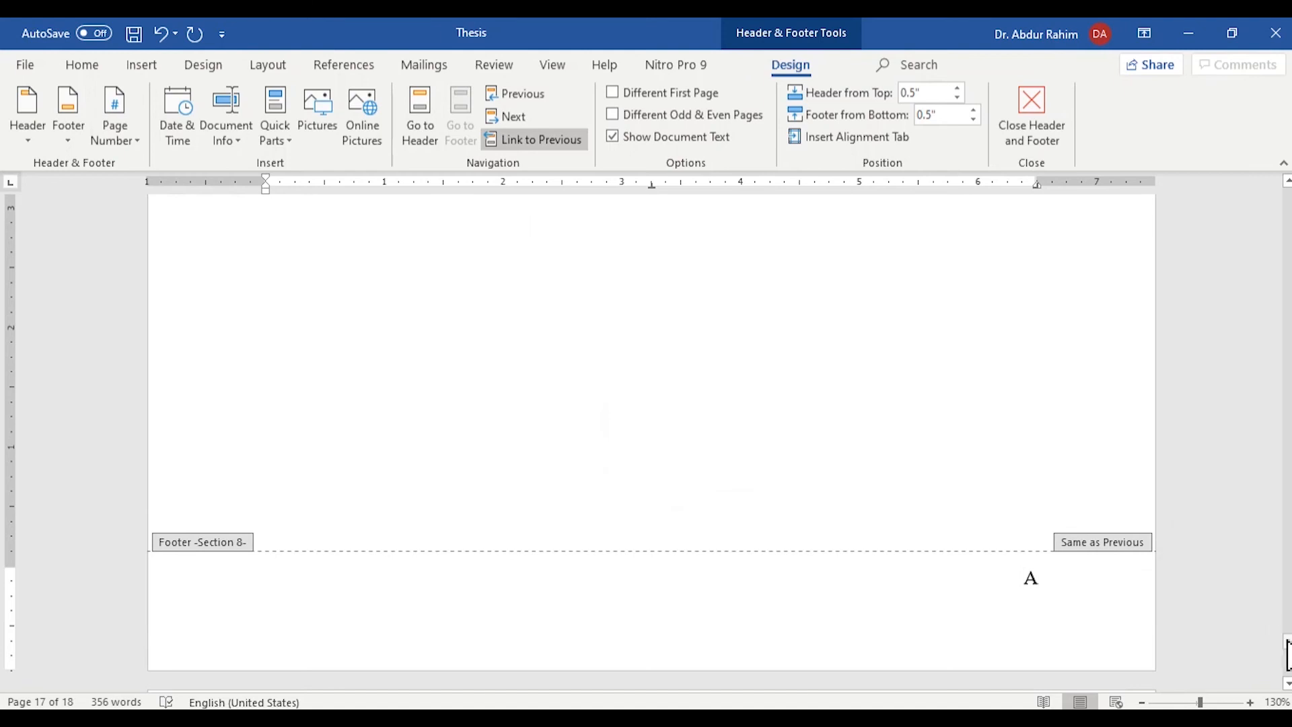
- Set the Appendix B section's page numbers to the A, B, C format, starting at B
{"action": "mouse_move", "coordinate": [1288, 656]}
{"action": "left_mouse_down"}
{"action": "mouse_move", "coordinate": [1288, 616]}
{"action": "mouse_move", "coordinate": [1289, 645]}
{"action": "left_mouse_up"}
{"action": "left_click_drag", "start_coordinate": [1290, 640], "coordinate": [1291, 668]}
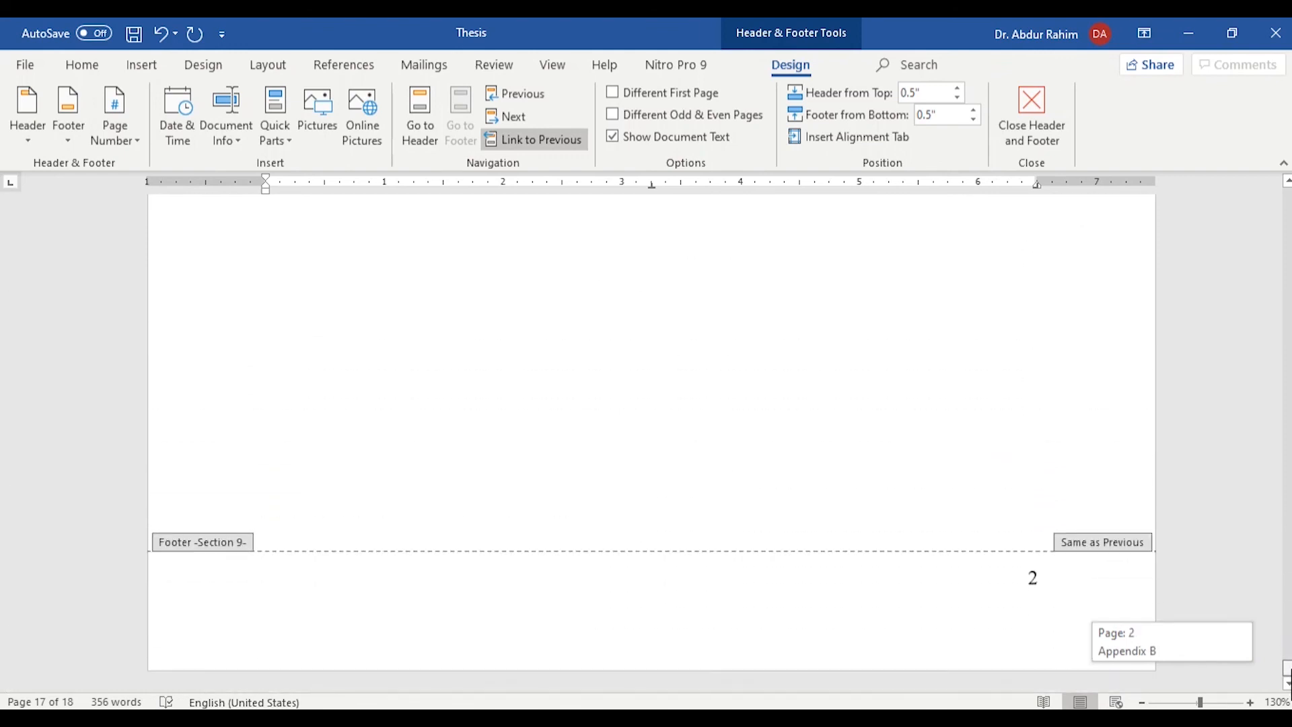
{"action": "double_click", "coordinate": [1048, 583]}
{"action": "right_click", "coordinate": [1054, 592]}
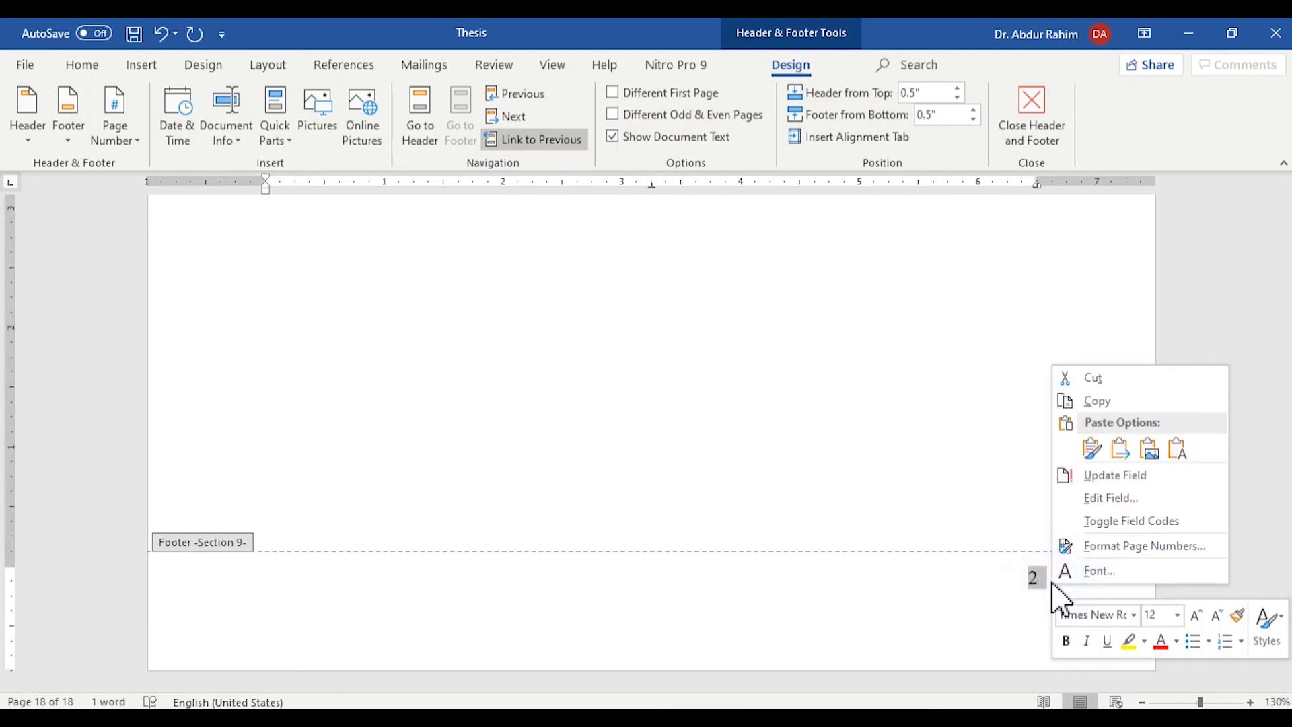
{"action": "left_click", "coordinate": [1100, 549]}
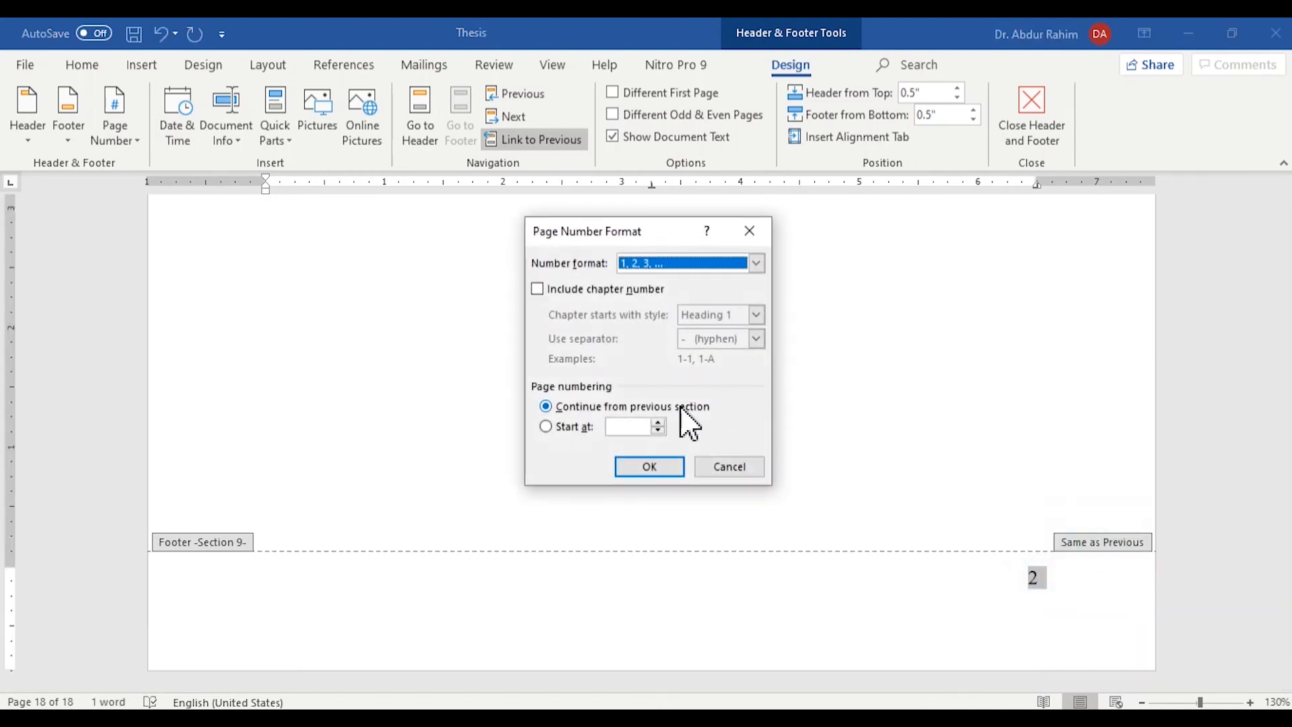
{"action": "left_click", "coordinate": [673, 265]}
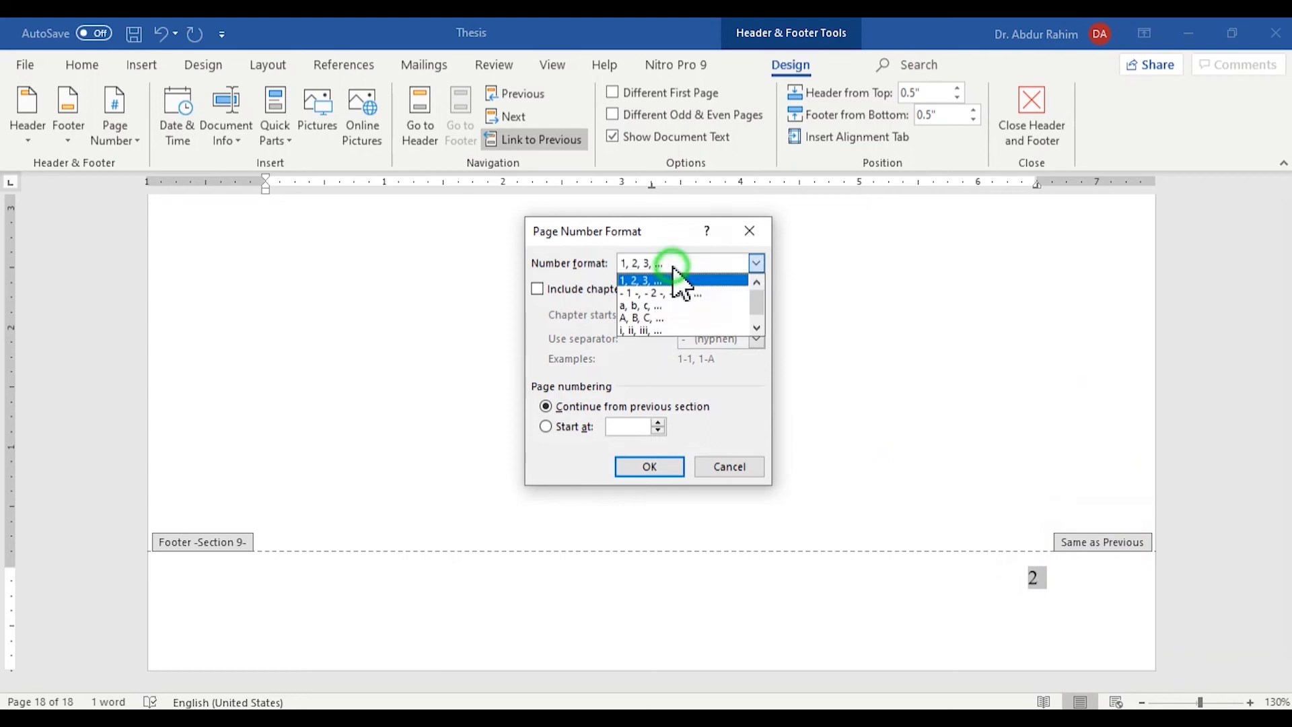
{"action": "left_click", "coordinate": [673, 318]}
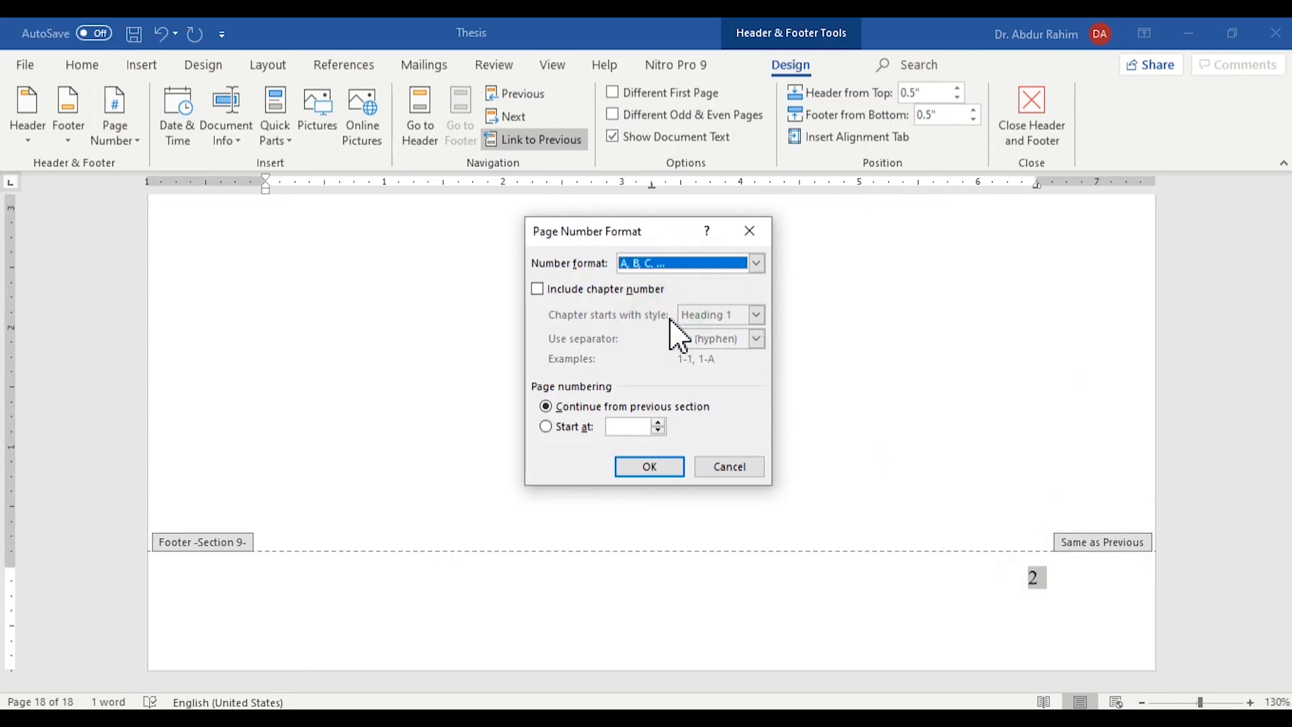
{"action": "left_click", "coordinate": [659, 424]}
{"action": "left_click", "coordinate": [658, 423]}
{"action": "left_click", "coordinate": [660, 469]}
{"action": "left_click", "coordinate": [708, 471]}
- Leave the footer, insert a page break after the Appendix A title, and check the page letters through Appendix B
{"action": "left_click_drag", "start_coordinate": [1288, 669], "coordinate": [1287, 641]}
{"action": "double_click", "coordinate": [1000, 491]}
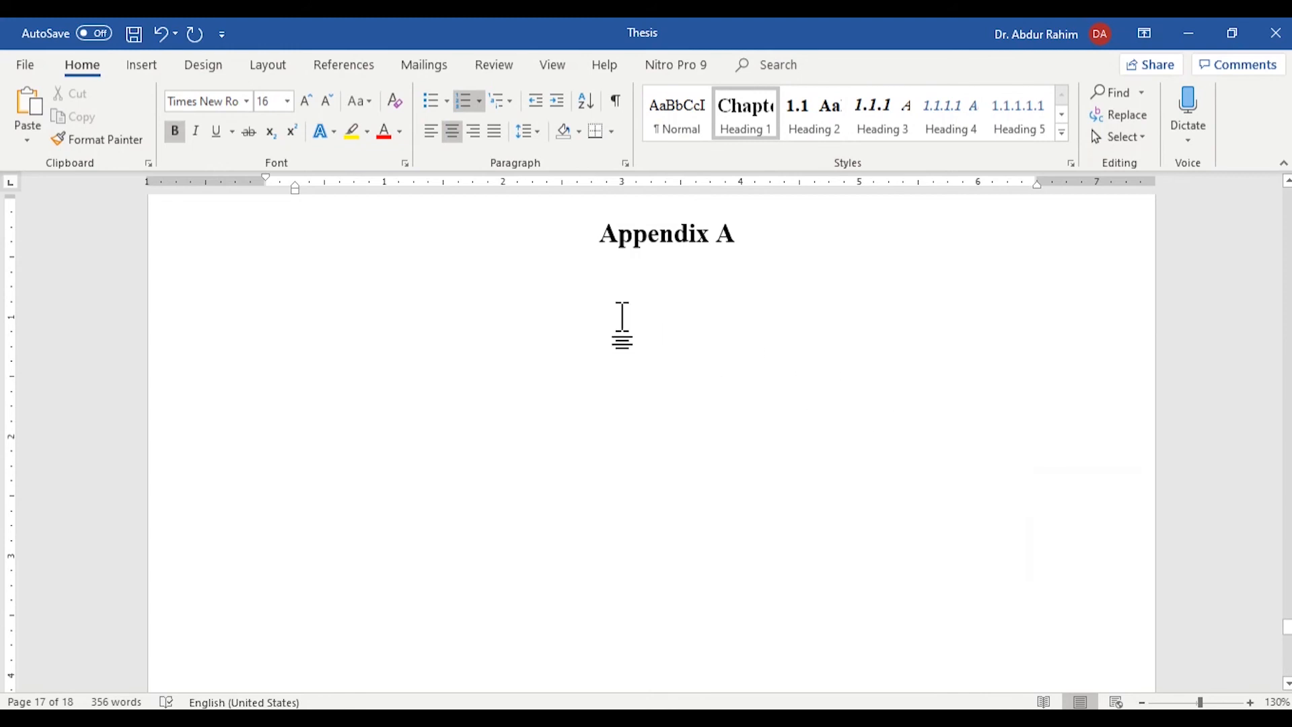
{"action": "left_click", "coordinate": [143, 66]}
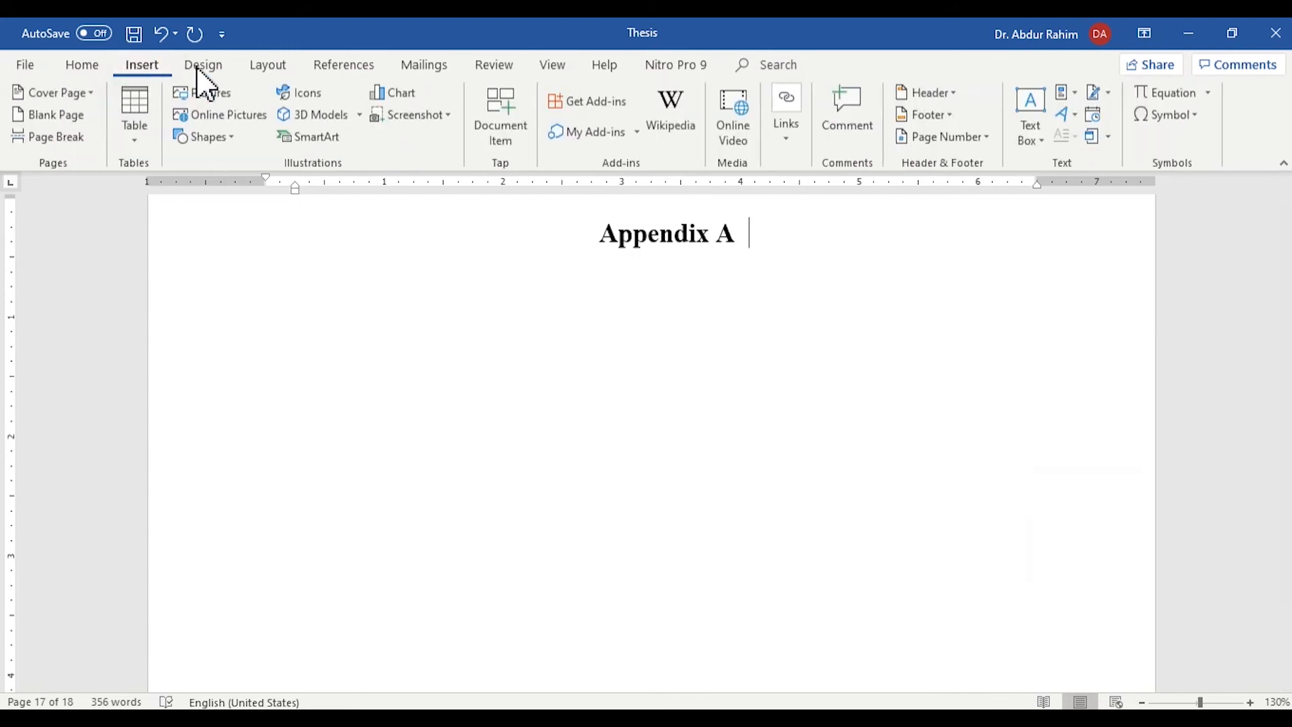
{"action": "left_click", "coordinate": [259, 67]}
{"action": "left_click", "coordinate": [260, 92]}
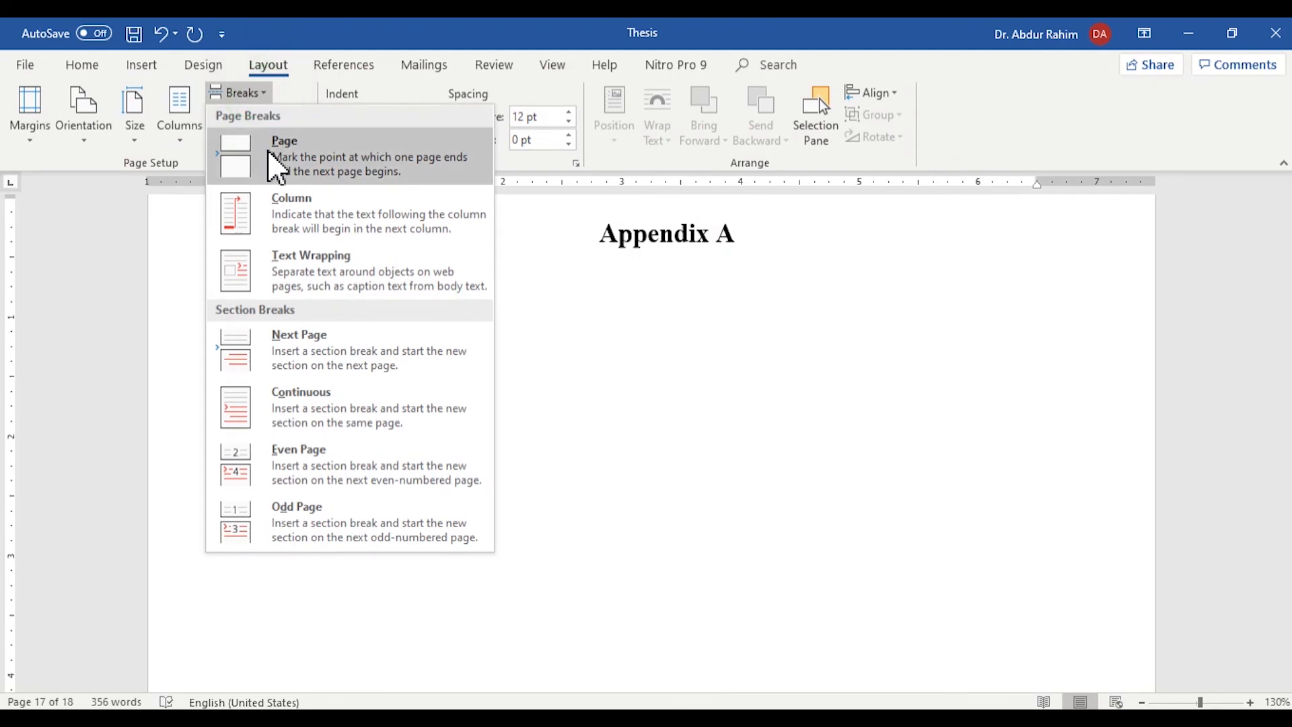
{"action": "left_click", "coordinate": [276, 165]}
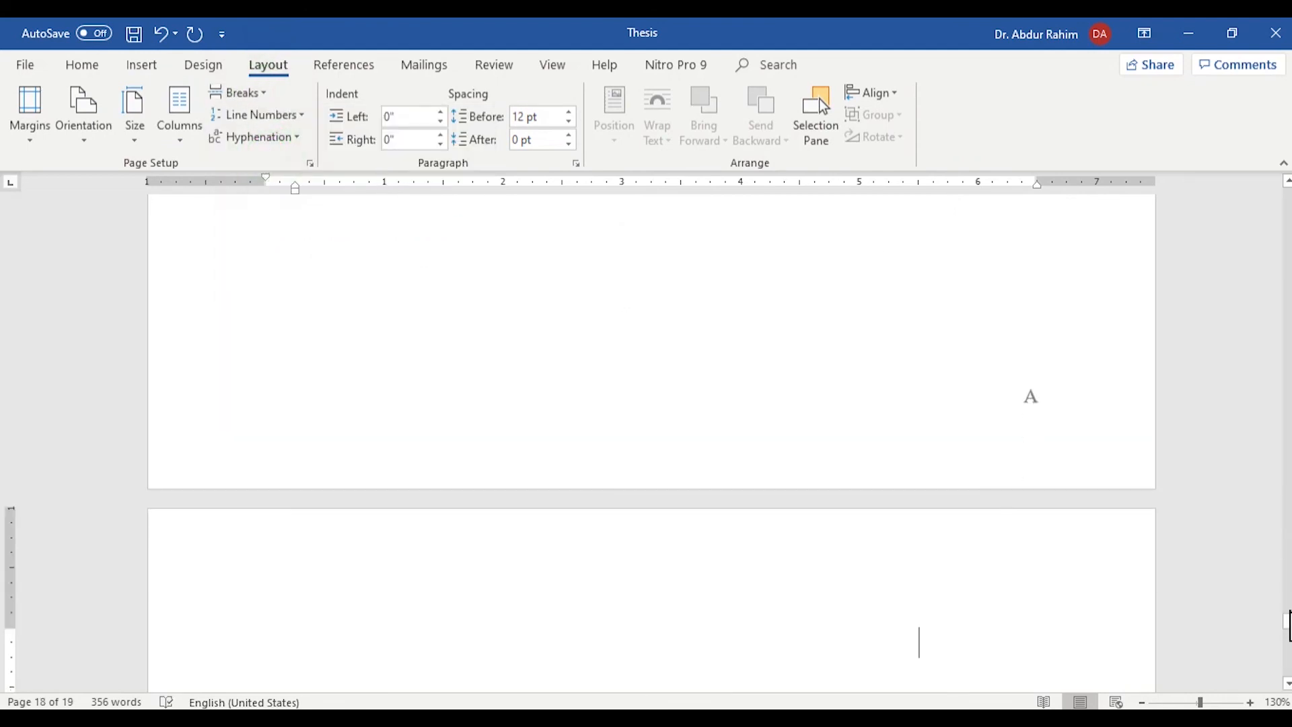
{"action": "left_click_drag", "start_coordinate": [1287, 616], "coordinate": [1287, 665]}
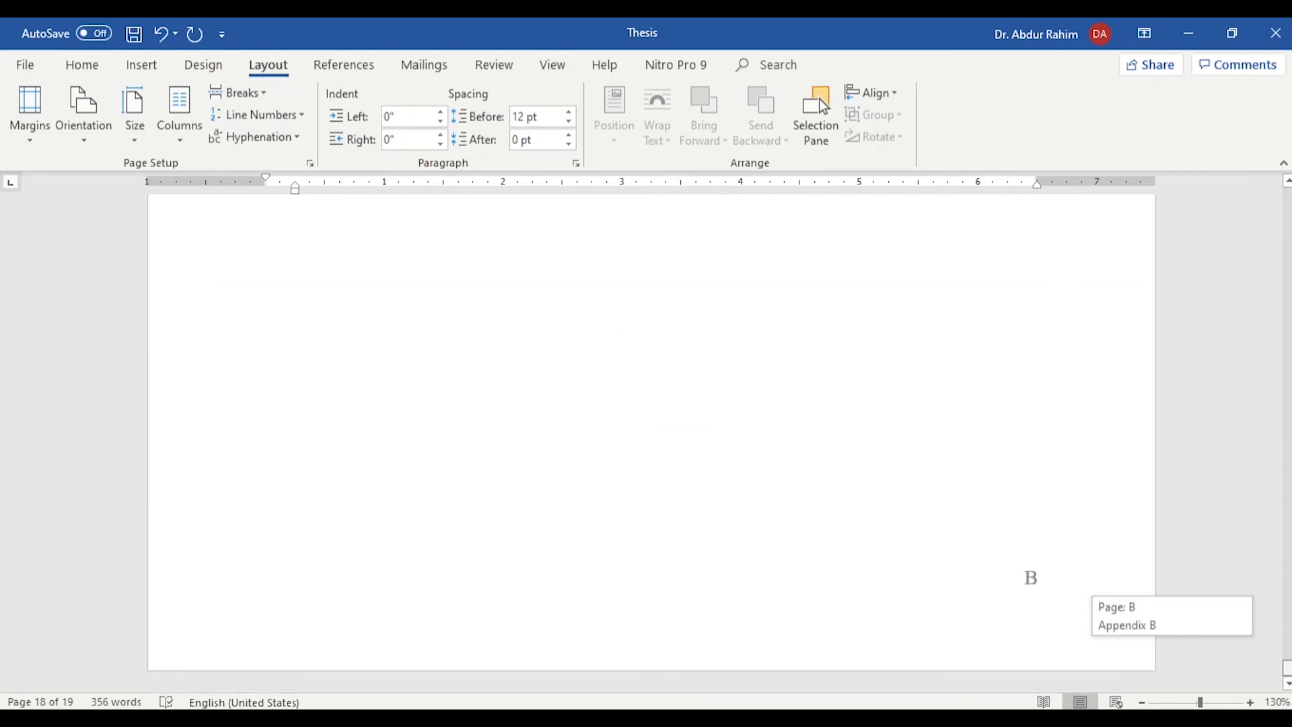
{"action": "left_click_drag", "start_coordinate": [1287, 665], "coordinate": [1287, 649]}
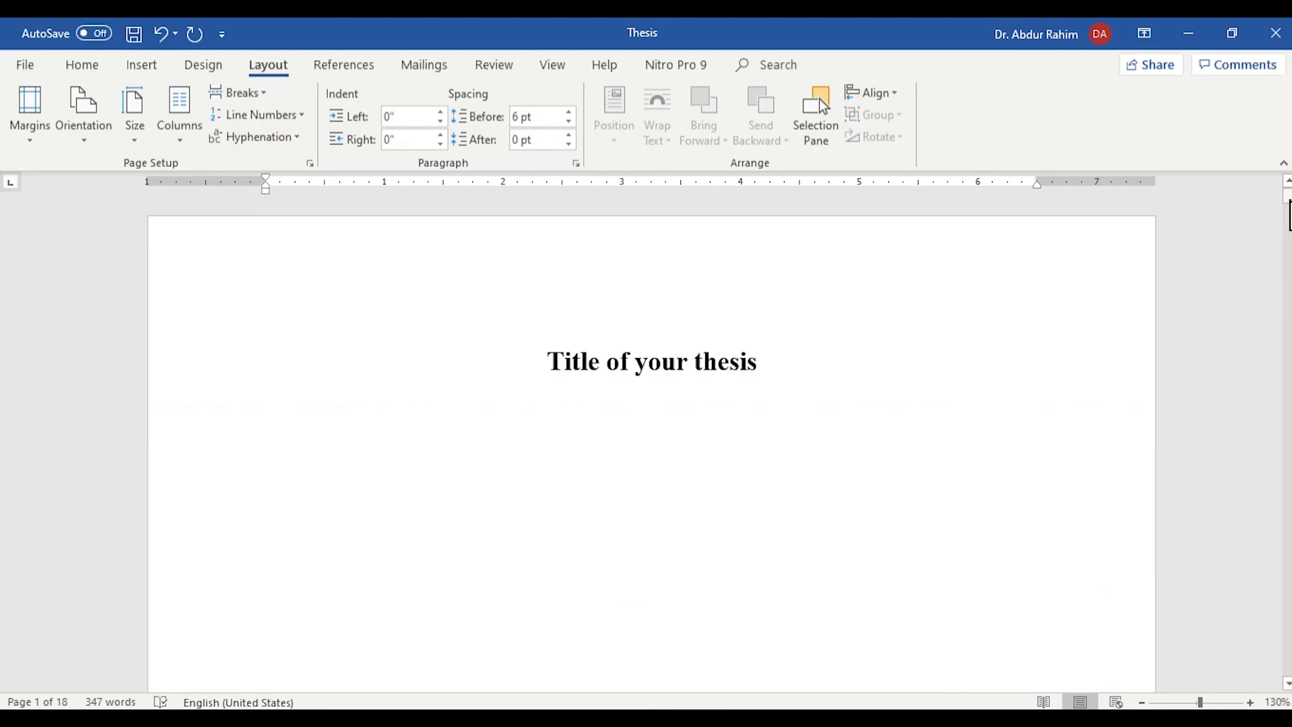
- Update the entire table of contents and review its entries down to the appendices
{"action": "left_click_drag", "start_coordinate": [1289, 214], "coordinate": [1289, 249]}
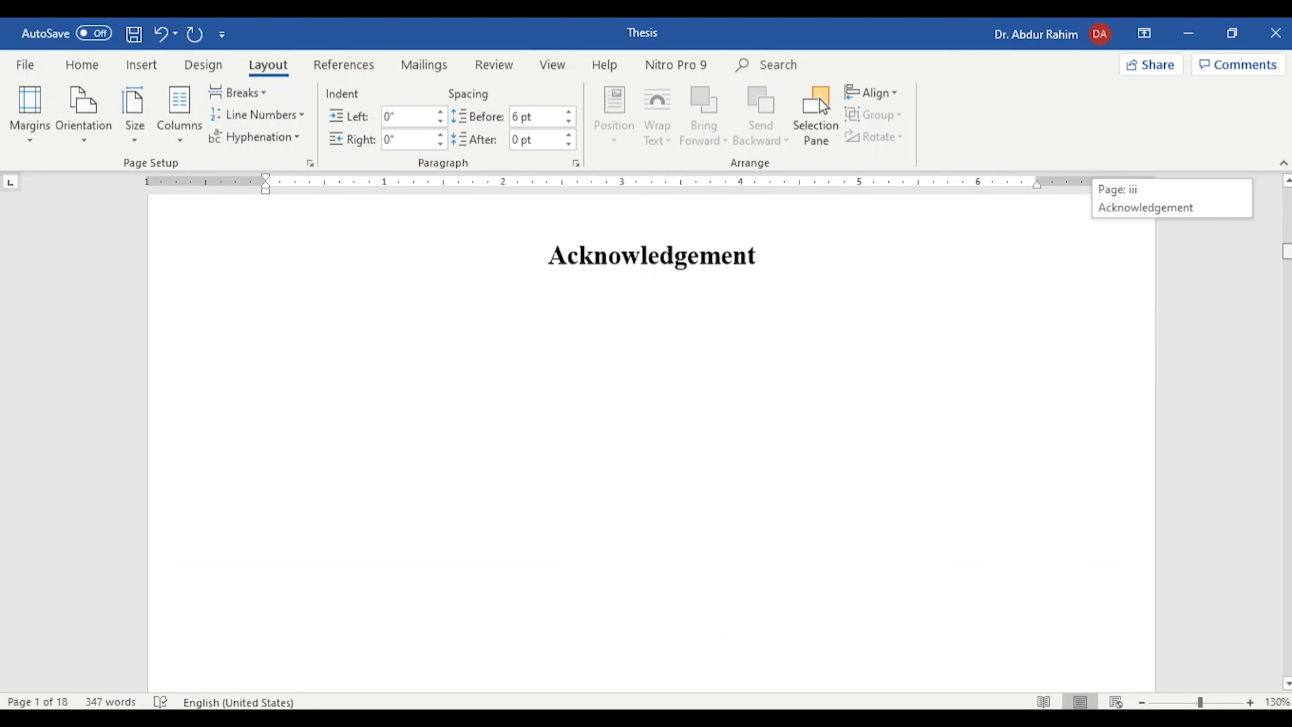
{"action": "left_click_drag", "start_coordinate": [1289, 249], "coordinate": [1289, 267]}
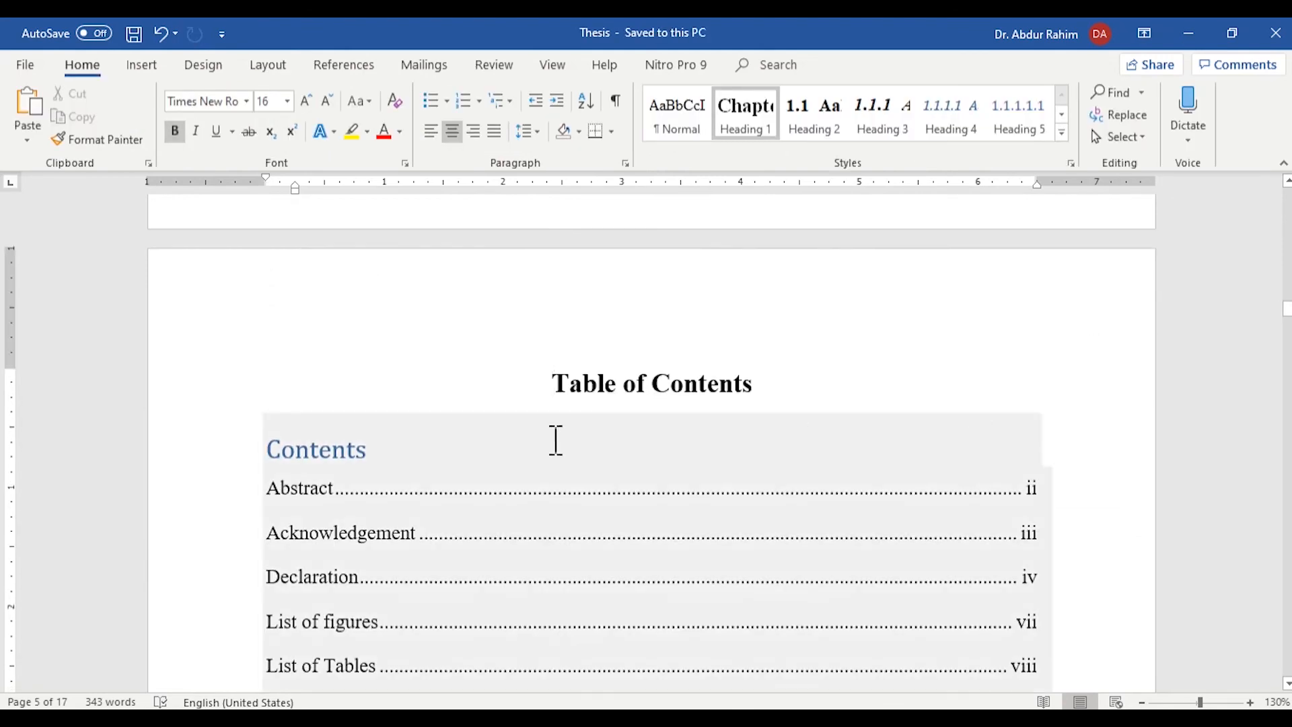
{"action": "left_click", "coordinate": [411, 460]}
{"action": "left_click", "coordinate": [375, 401]}
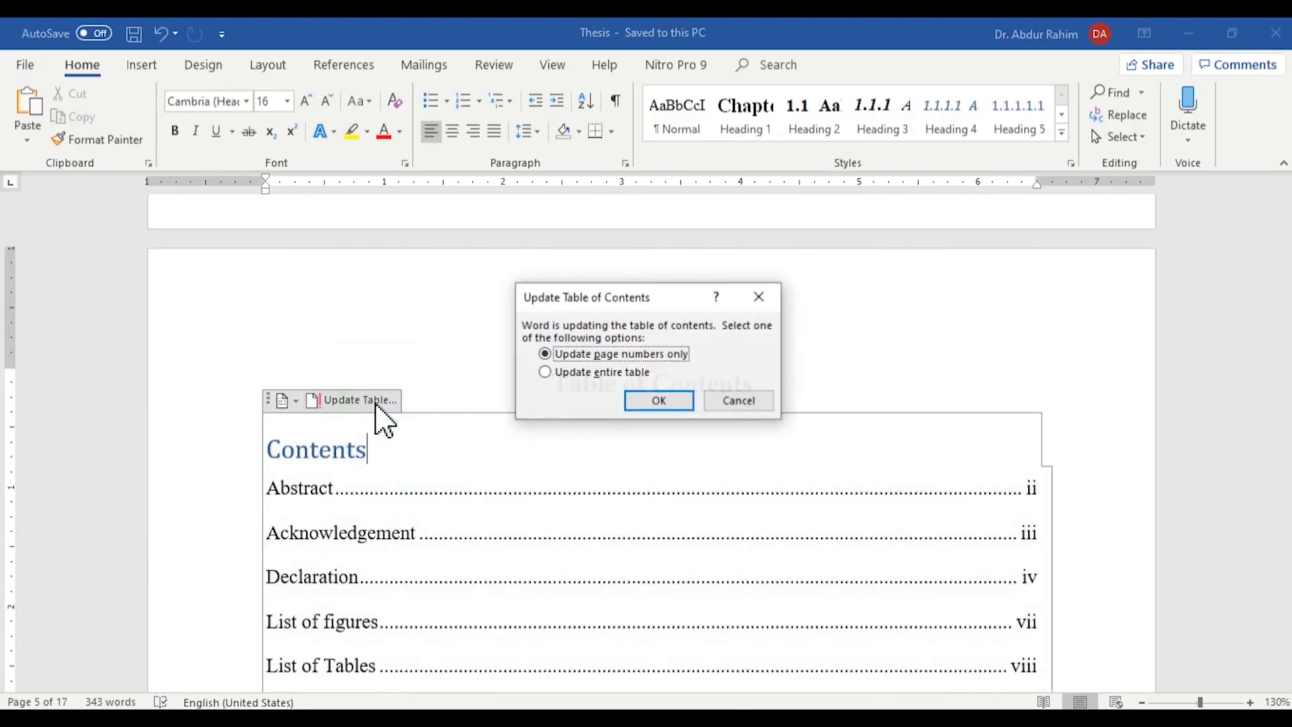
{"action": "left_click", "coordinate": [594, 373]}
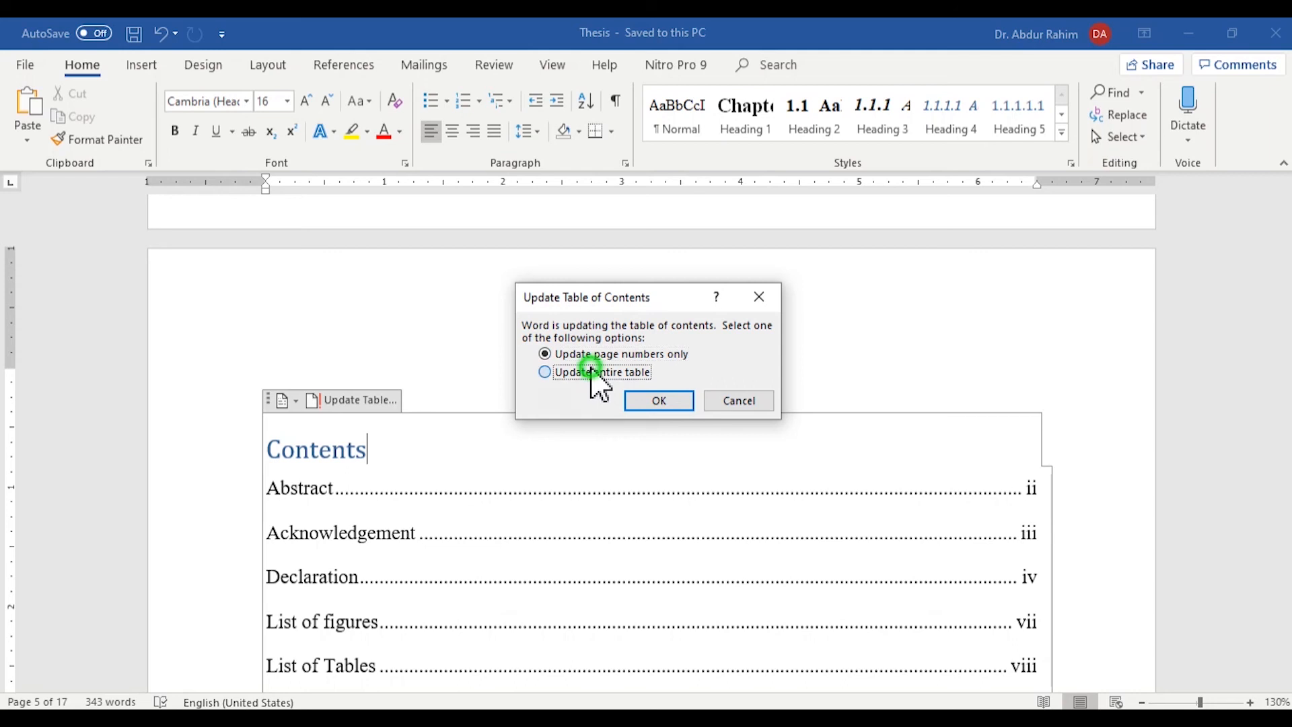
{"action": "left_click", "coordinate": [657, 405]}
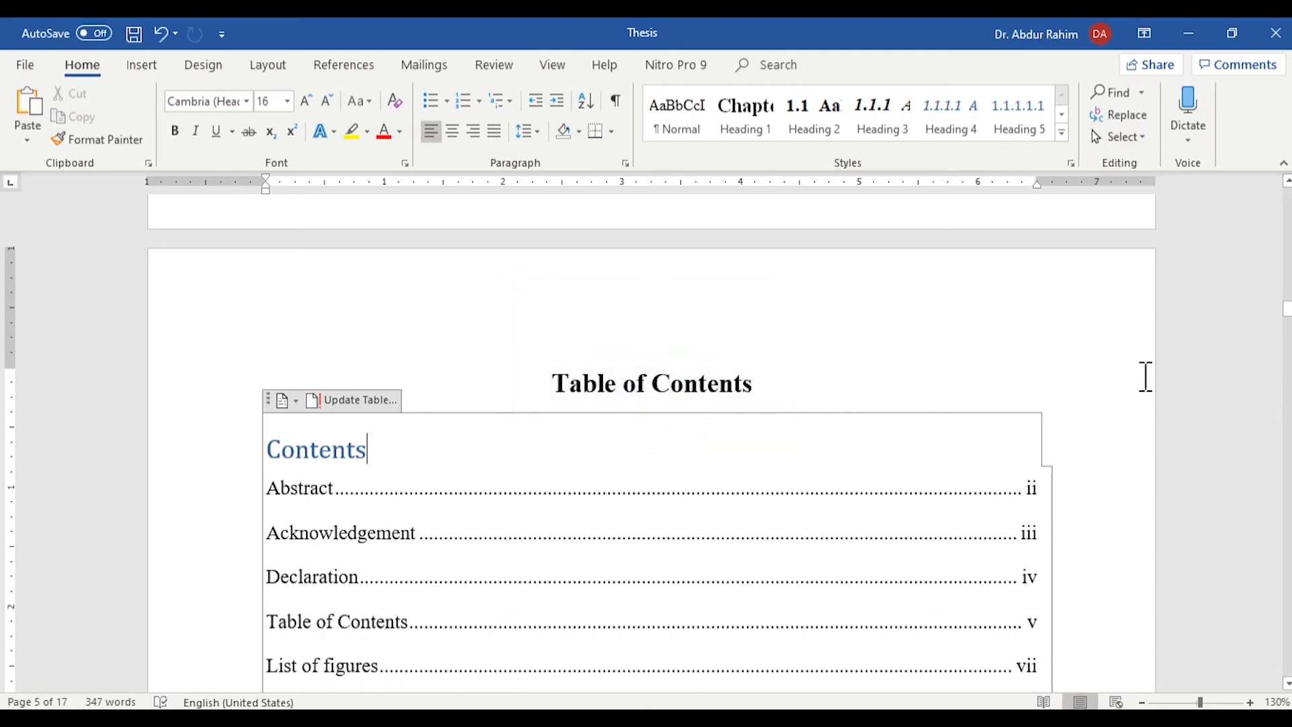
{"action": "mouse_move", "coordinate": [1289, 317]}
{"action": "left_mouse_down"}
{"action": "mouse_move", "coordinate": [1287, 357]}
{"action": "mouse_move", "coordinate": [1287, 338]}
{"action": "left_mouse_up"}
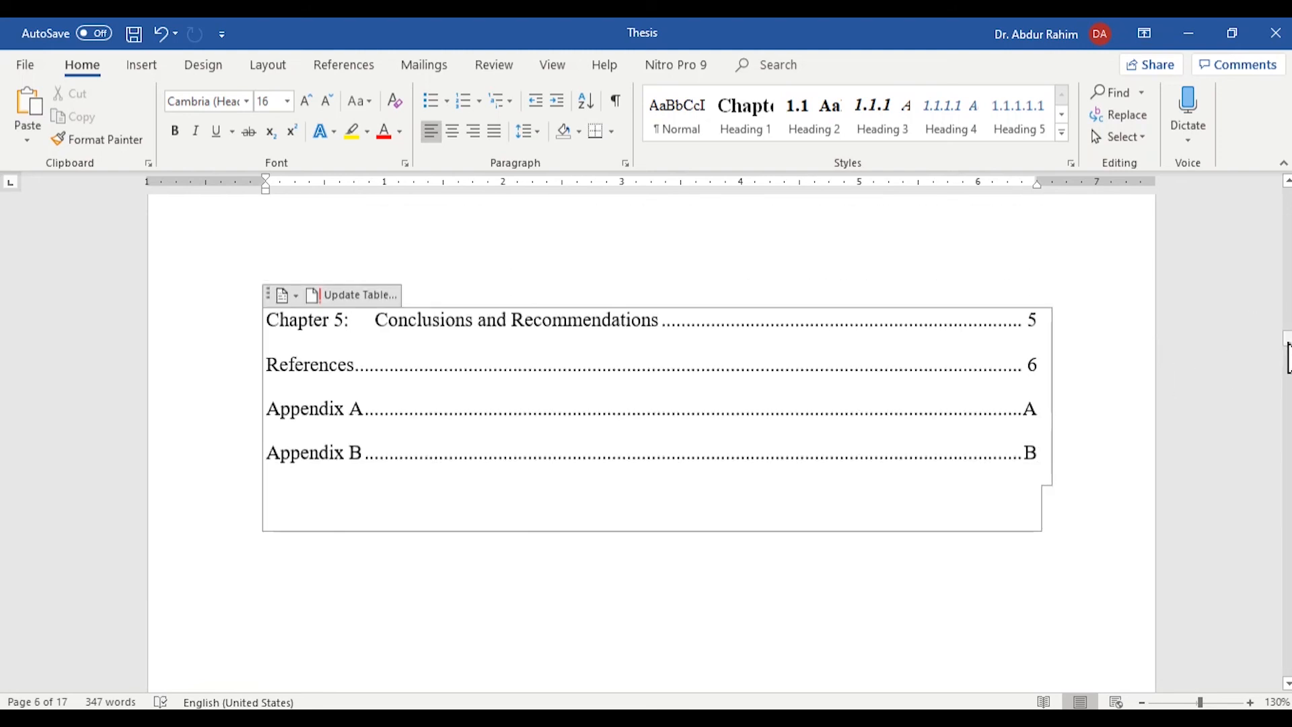
- Add the line "The properties of materials are listed in" below the 3.1 Materials heading in Chapter 3
{"action": "left_click_drag", "start_coordinate": [1287, 342], "coordinate": [1287, 477]}
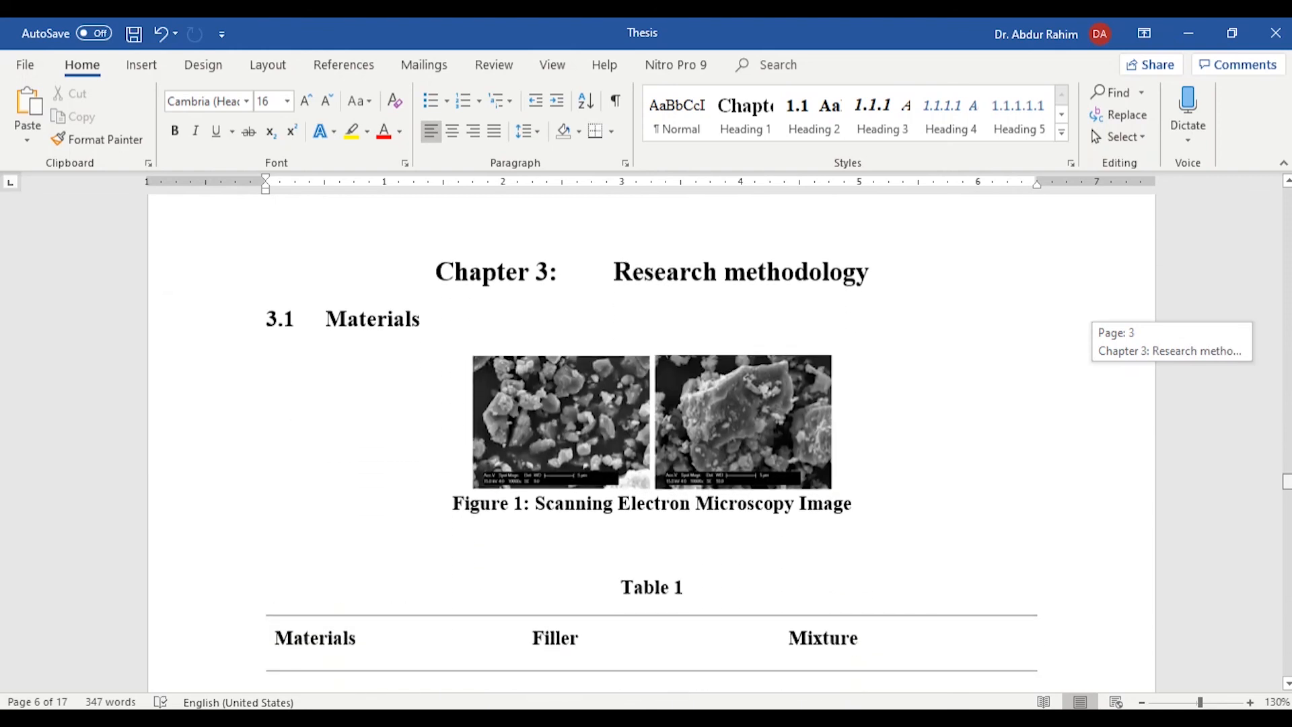
{"action": "left_click_drag", "start_coordinate": [1287, 477], "coordinate": [1287, 479]}
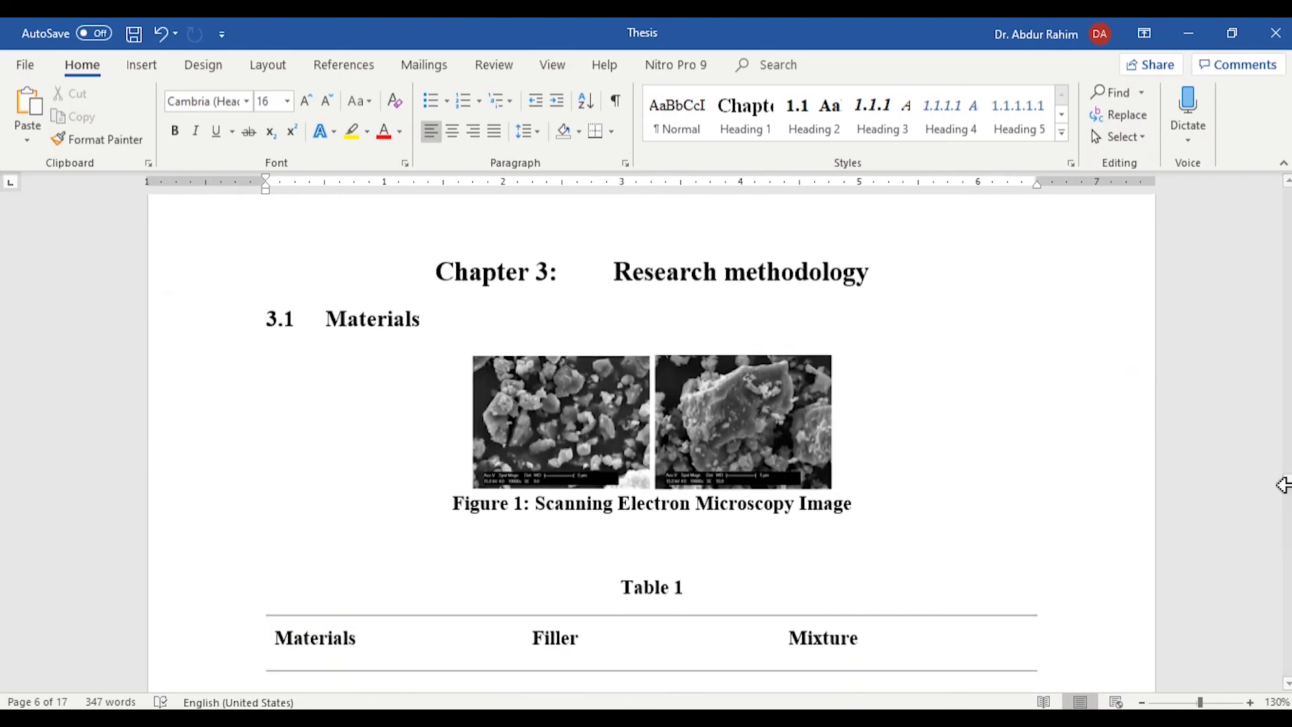
{"action": "left_click", "coordinate": [675, 325]}
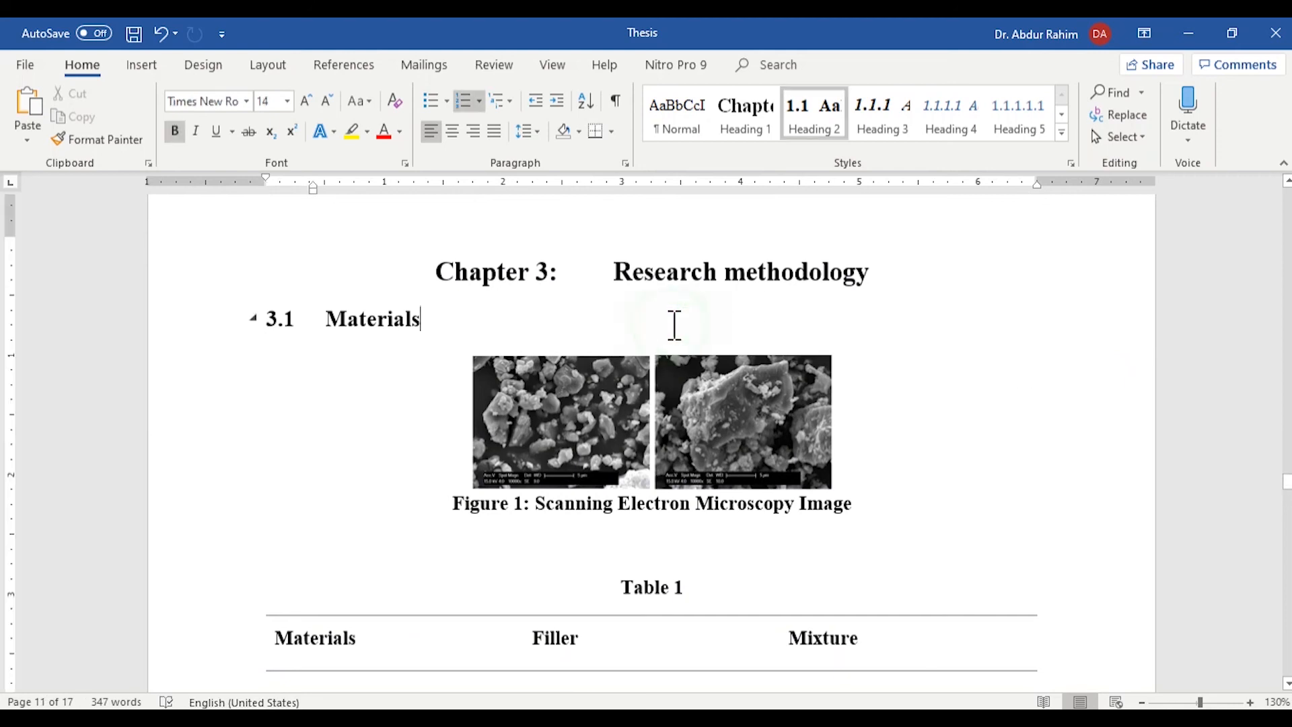
{"action": "key", "text": "Return"}
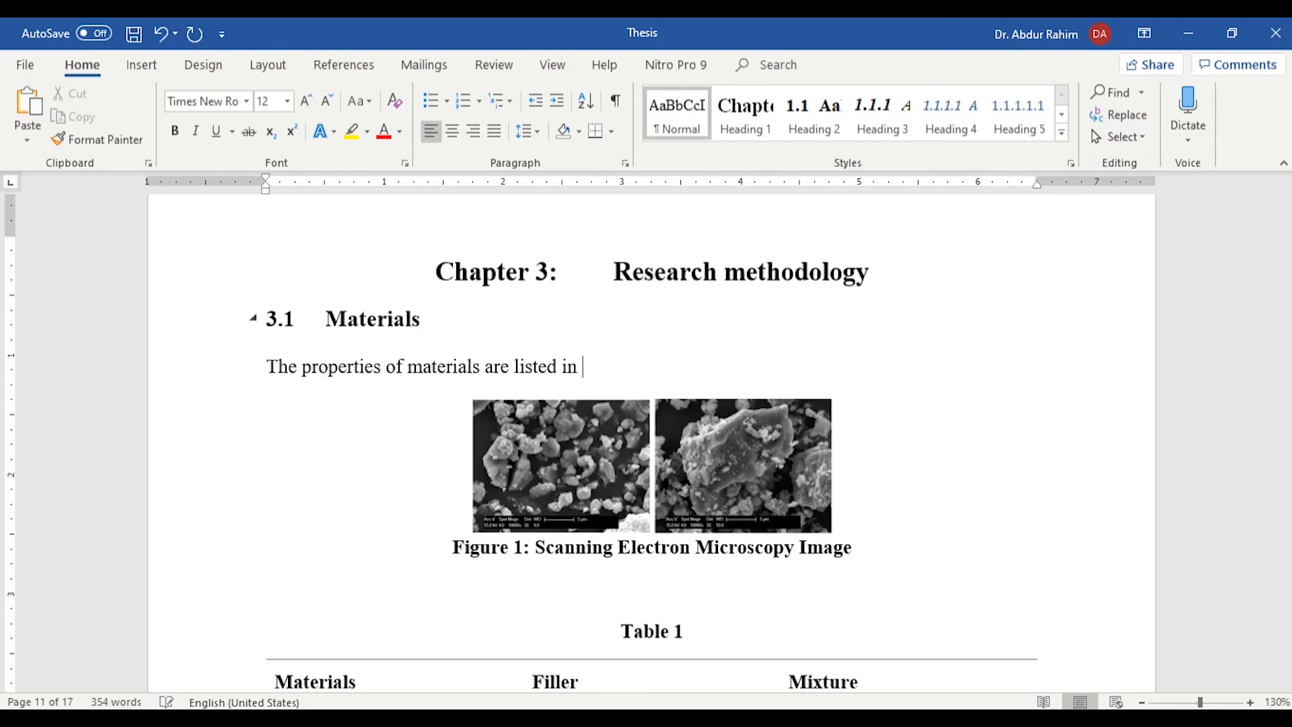
- Insert a cross-reference to Table 1, only label and number, at the end of the 3.1 Materials sentence, and finish it with a period
{"action": "left_click", "coordinate": [368, 72]}
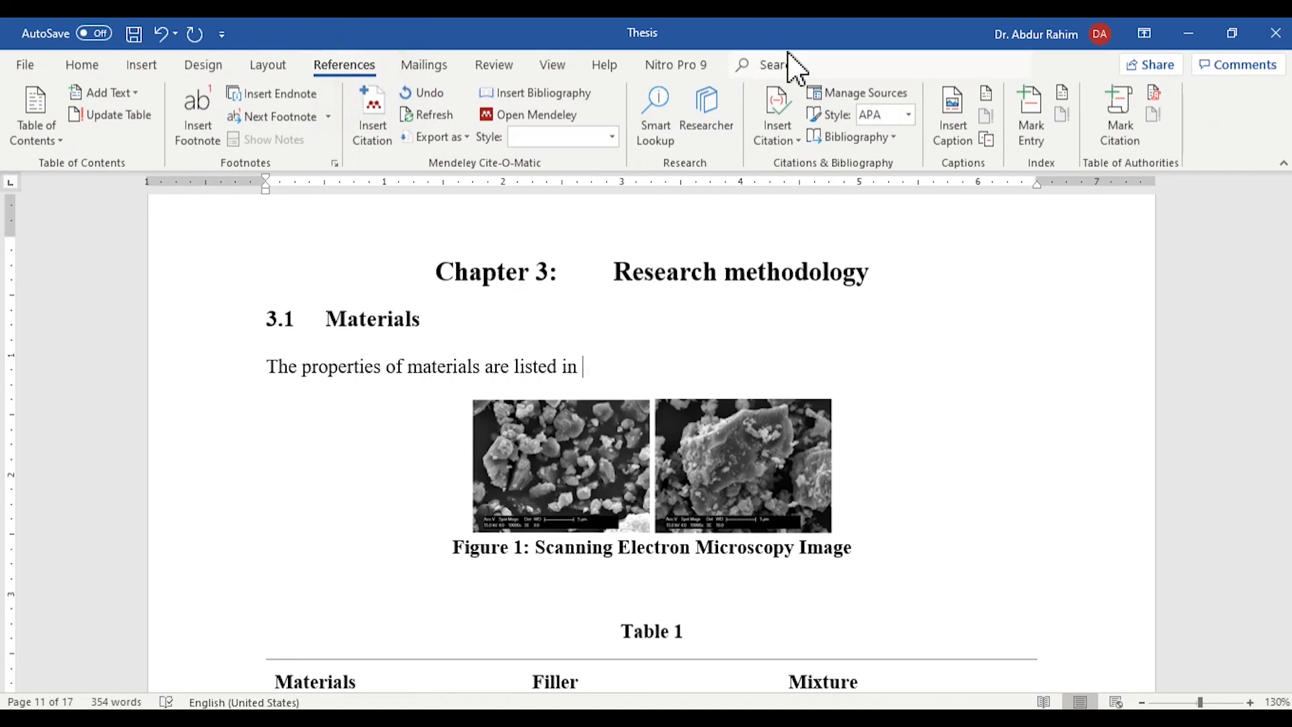
{"action": "left_click", "coordinate": [987, 141]}
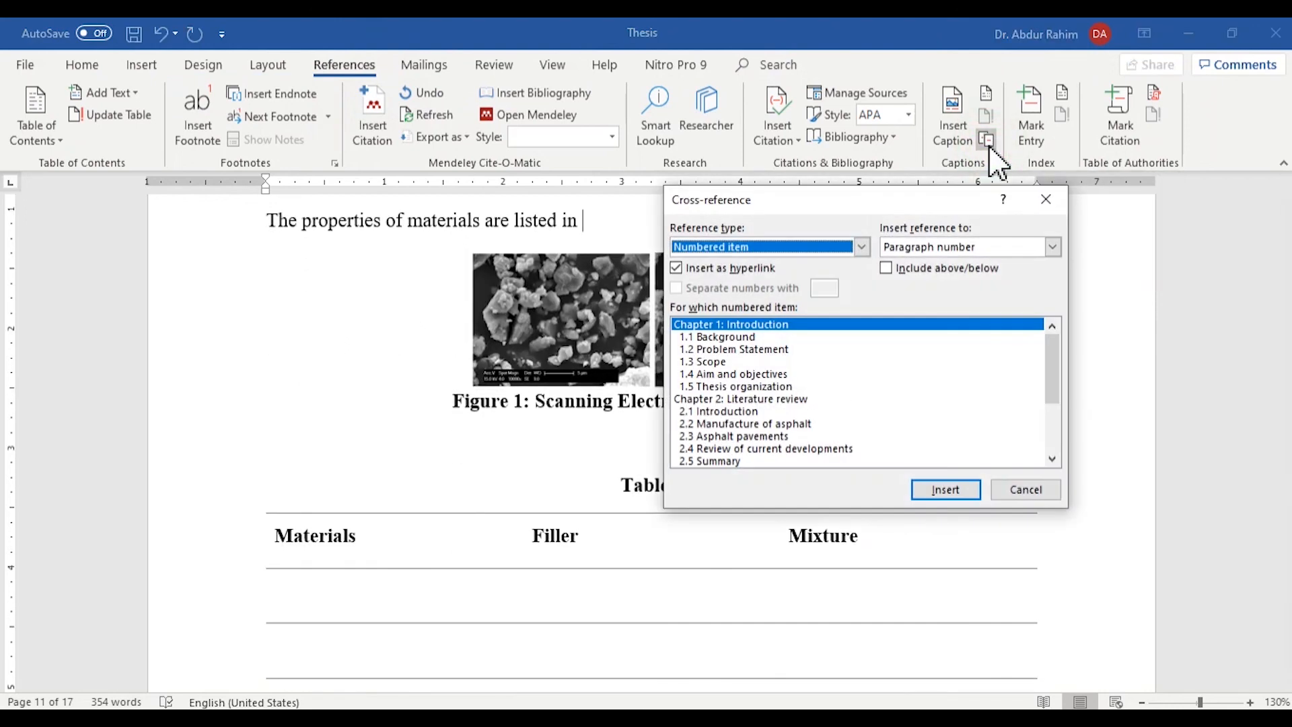
{"action": "left_click", "coordinate": [827, 248]}
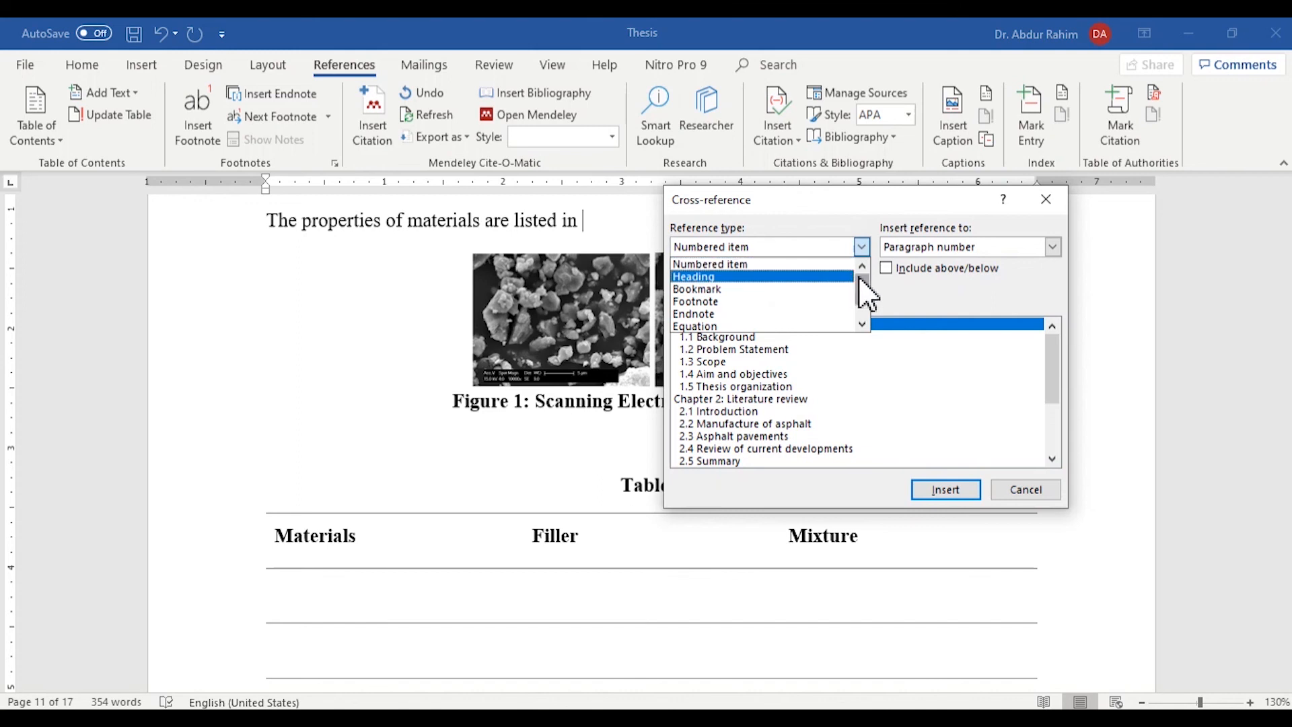
{"action": "left_click_drag", "start_coordinate": [862, 278], "coordinate": [862, 290]}
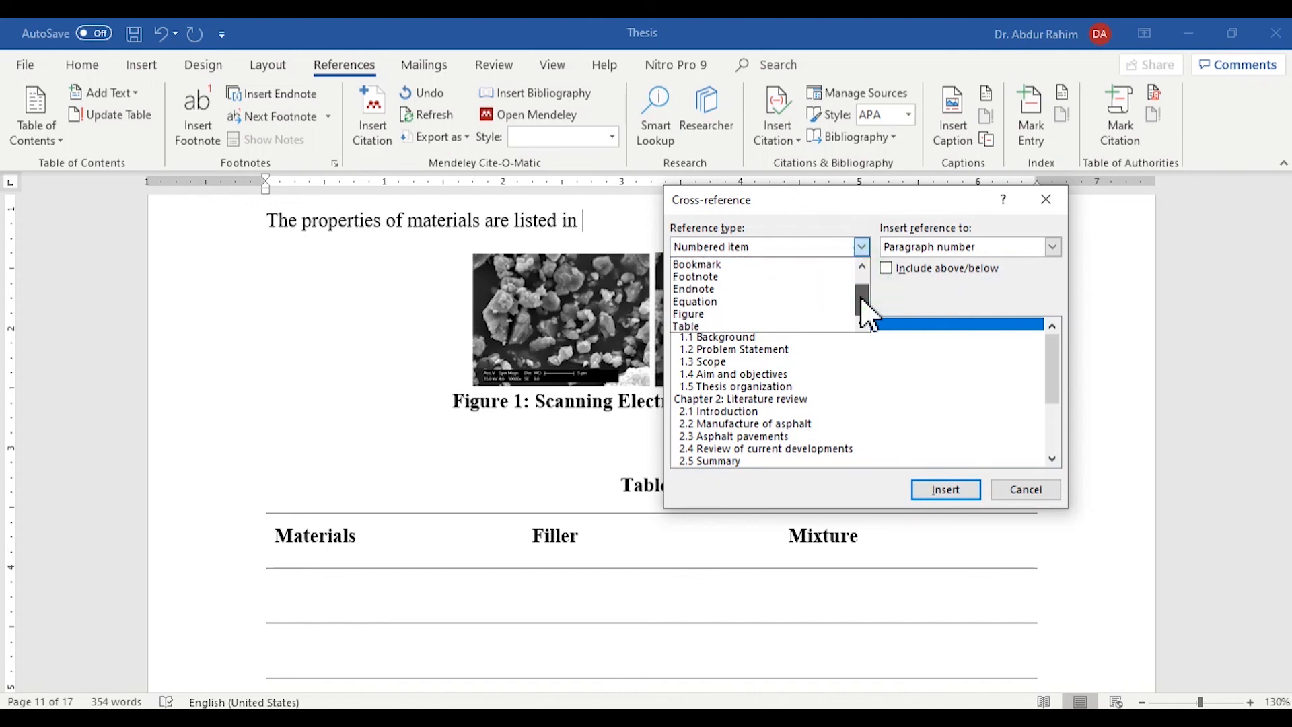
{"action": "left_click", "coordinate": [826, 326]}
{"action": "left_click", "coordinate": [993, 247]}
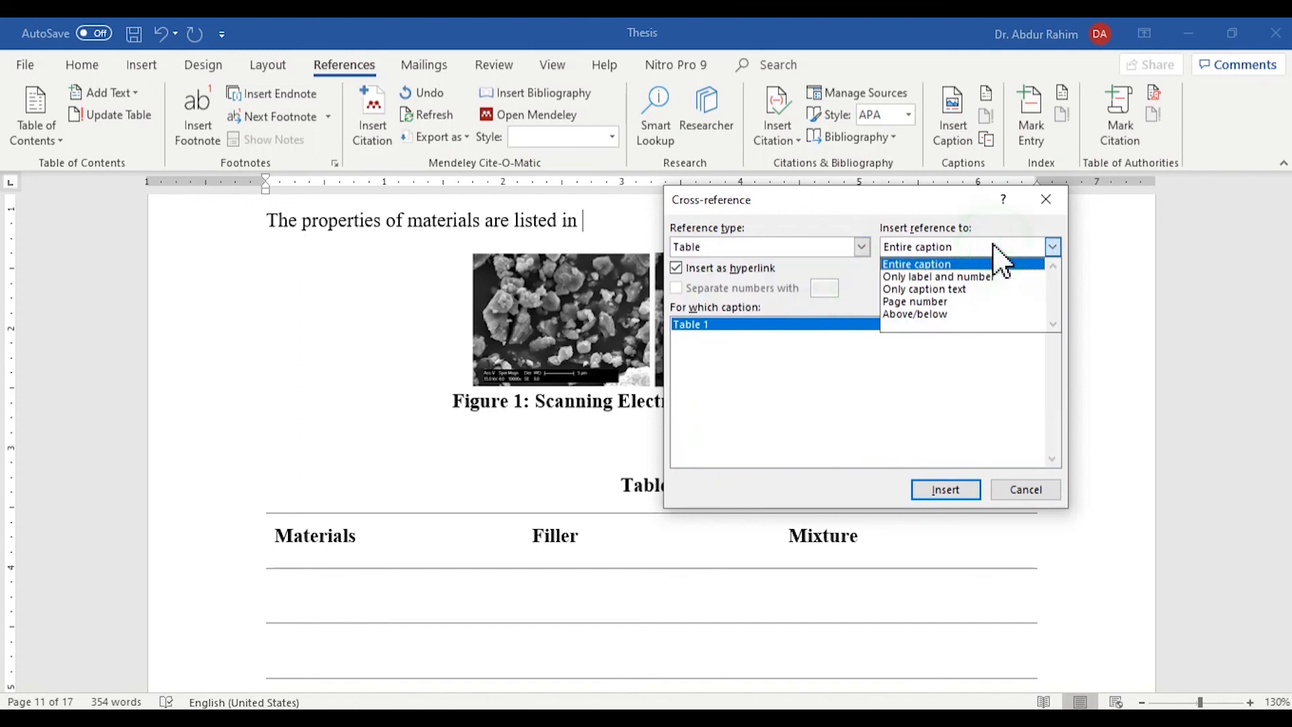
{"action": "left_click", "coordinate": [1019, 278]}
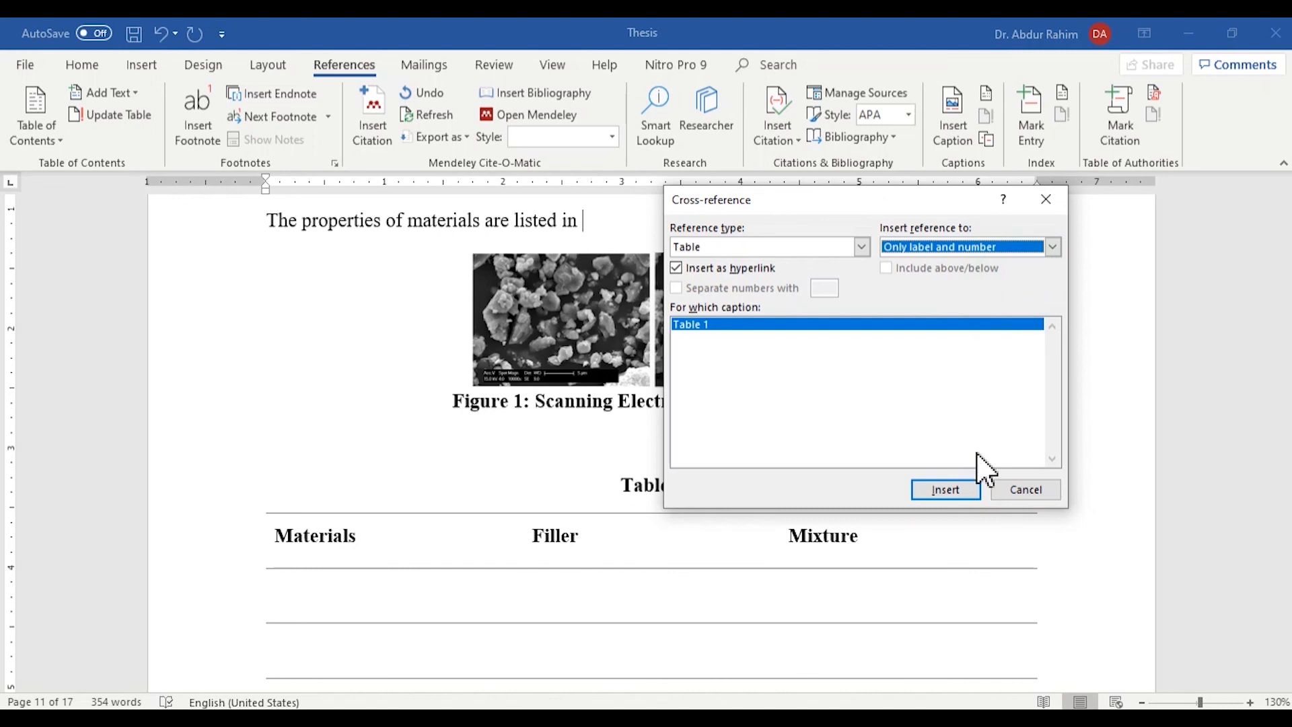
{"action": "left_click", "coordinate": [946, 490]}
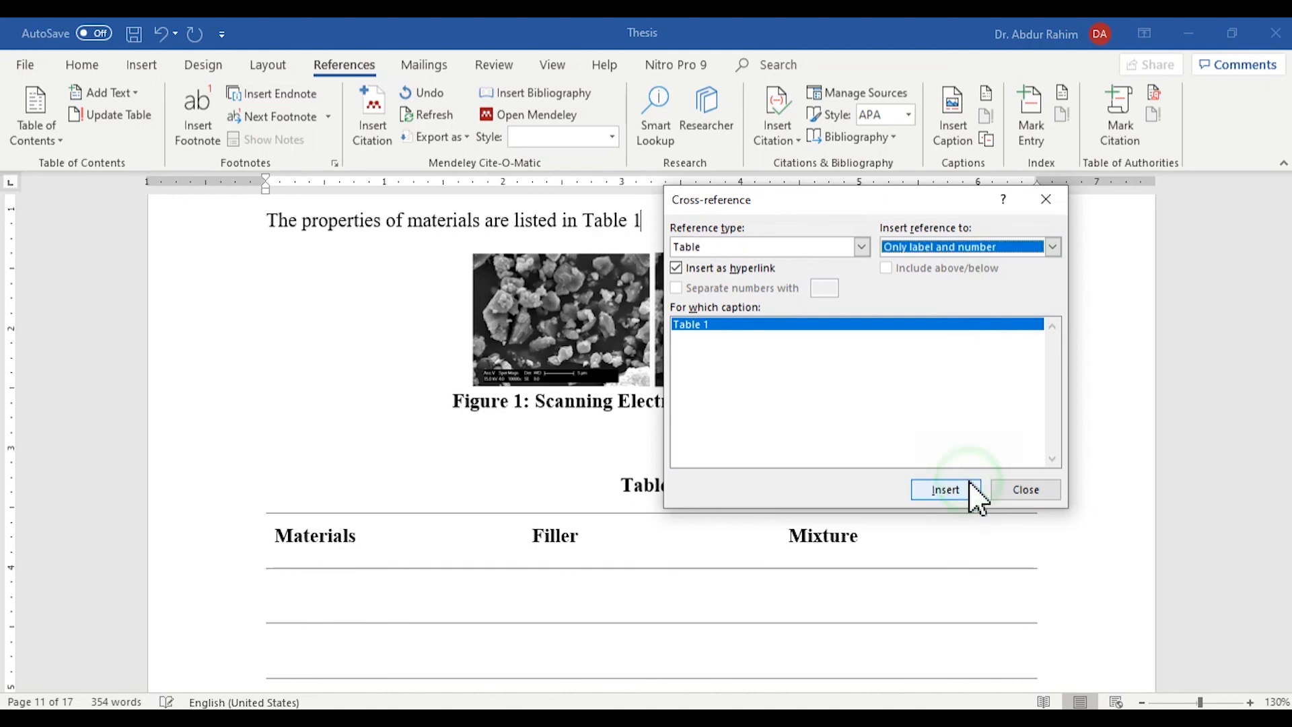
{"action": "left_click", "coordinate": [1017, 489]}
{"action": "type", "text": "."}
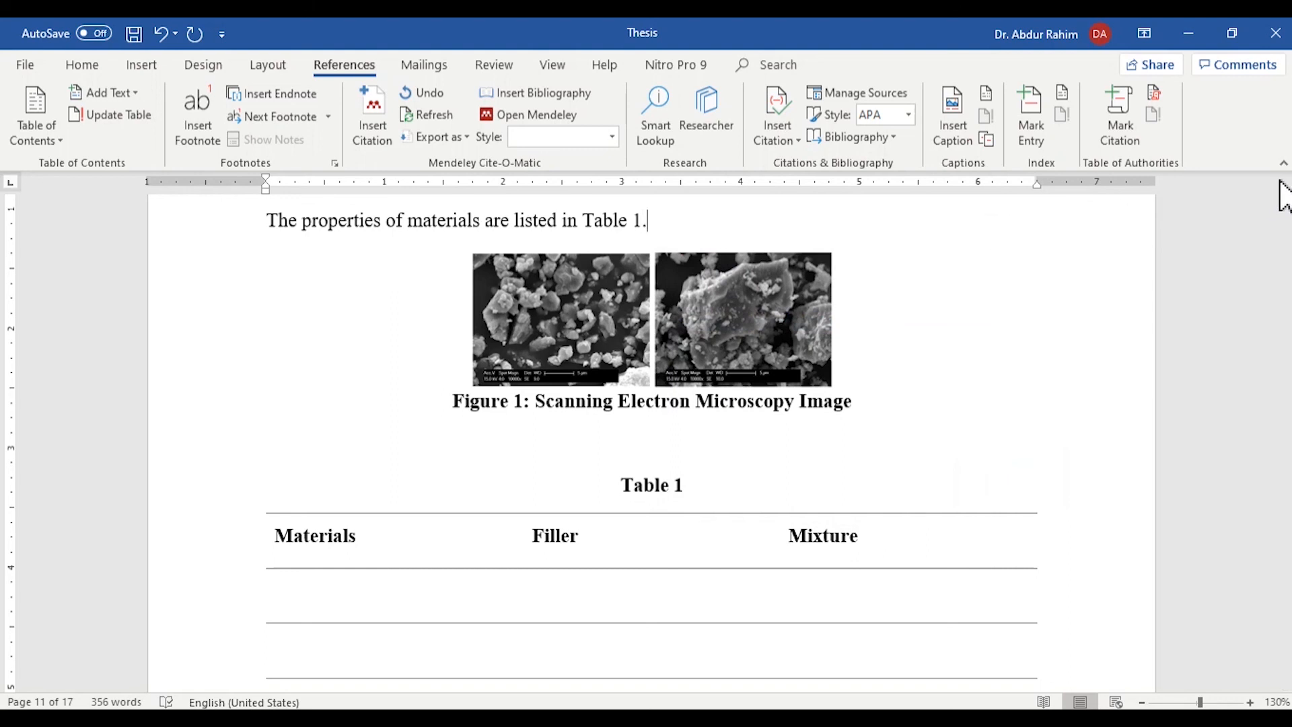
{"action": "scroll", "coordinate": [1030, 279], "scroll_direction": "up", "scroll_amount": 2}
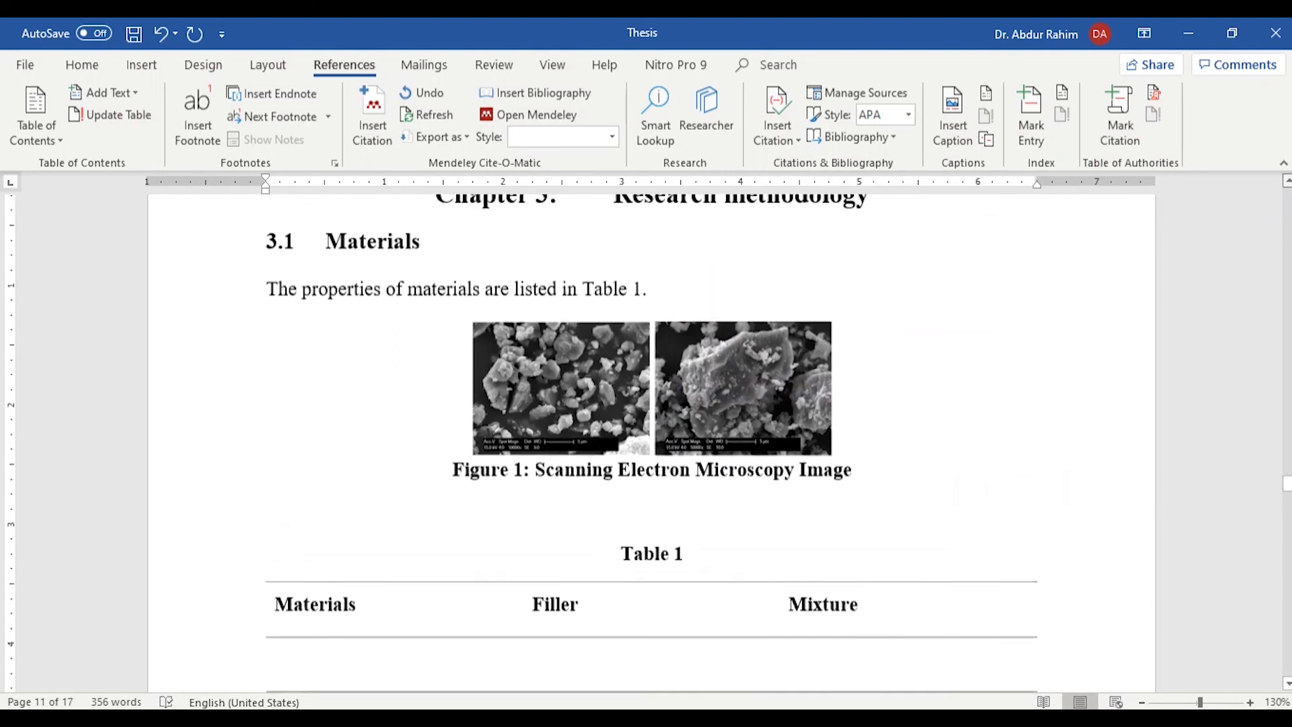
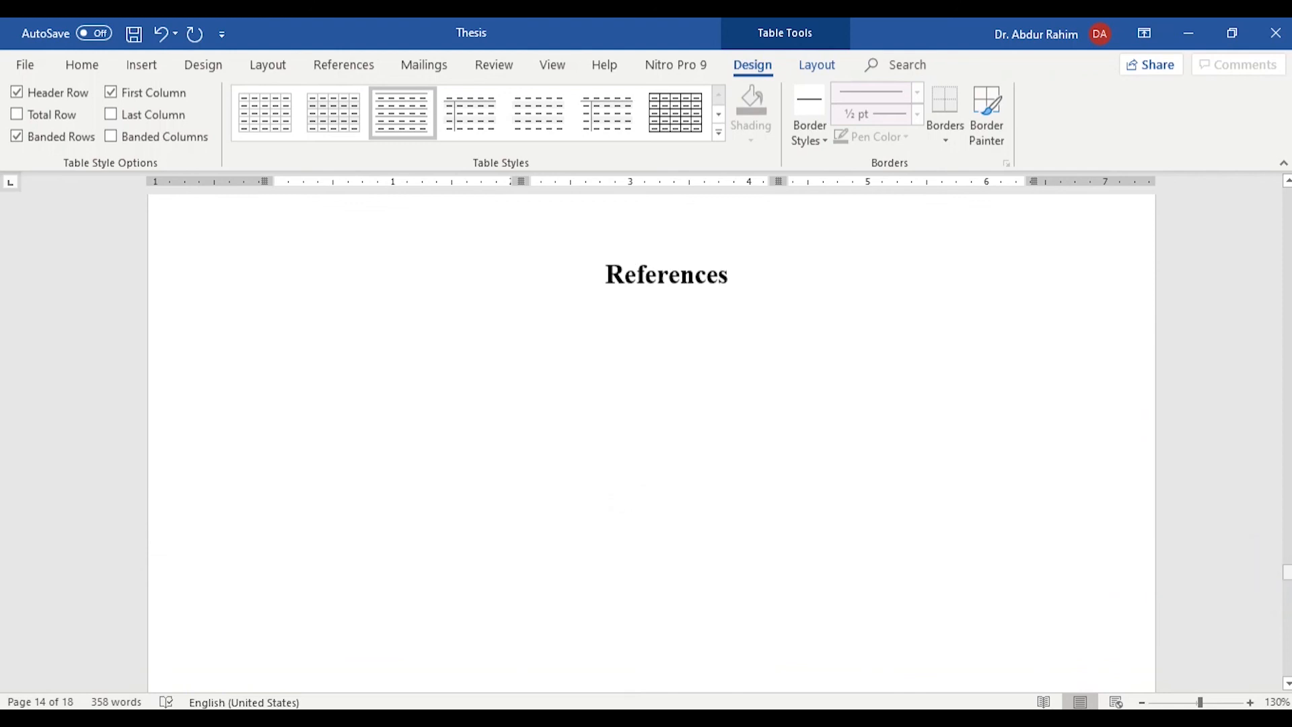
- Update the table of contents on the Table of Contents page
{"action": "left_click", "coordinate": [343, 430]}
{"action": "left_click", "coordinate": [358, 368]}
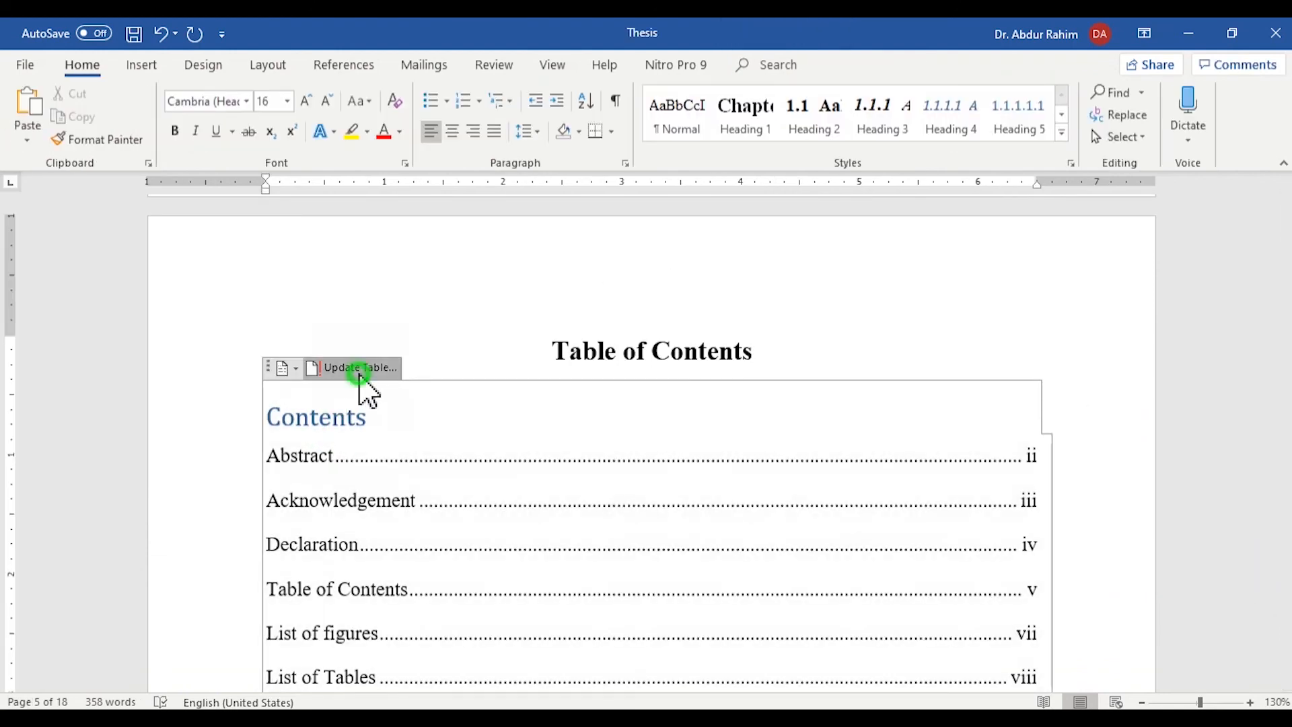
{"action": "left_click", "coordinate": [658, 399]}
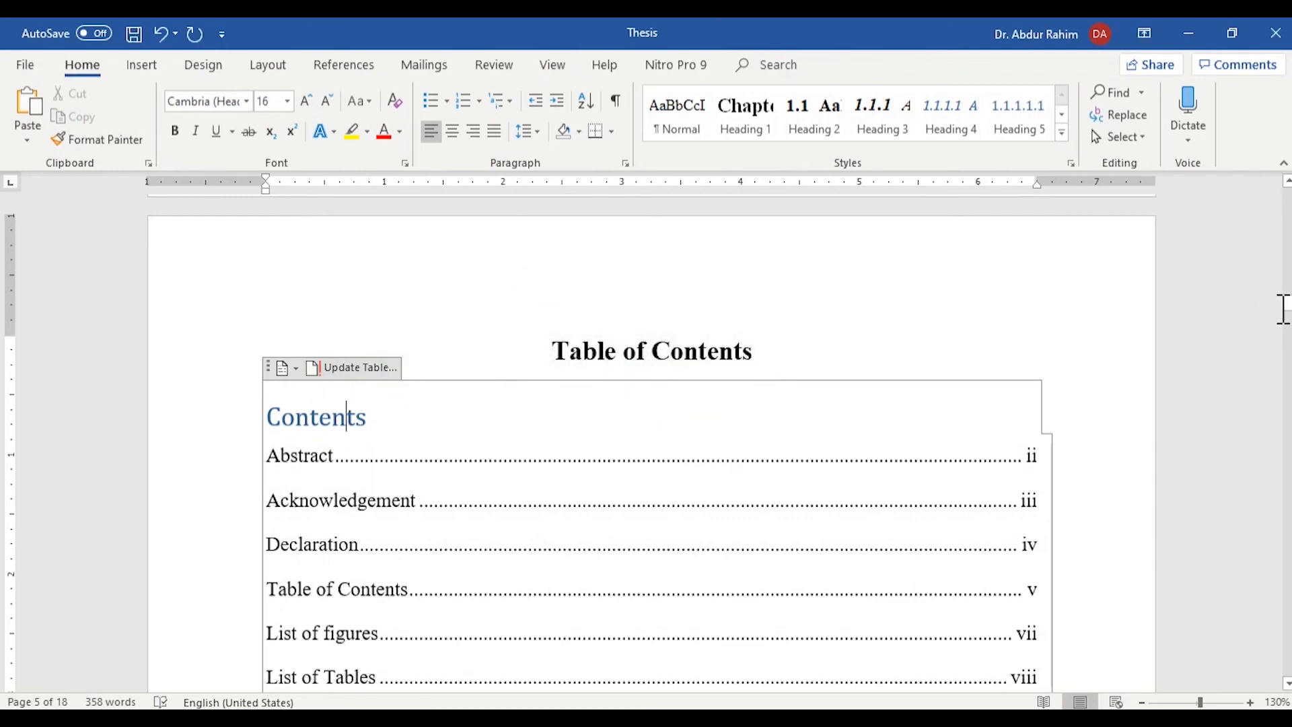
- Update only the page numbers of the entries under List of figures
{"action": "left_click_drag", "start_coordinate": [1289, 316], "coordinate": [1289, 361]}
{"action": "left_click", "coordinate": [310, 401]}
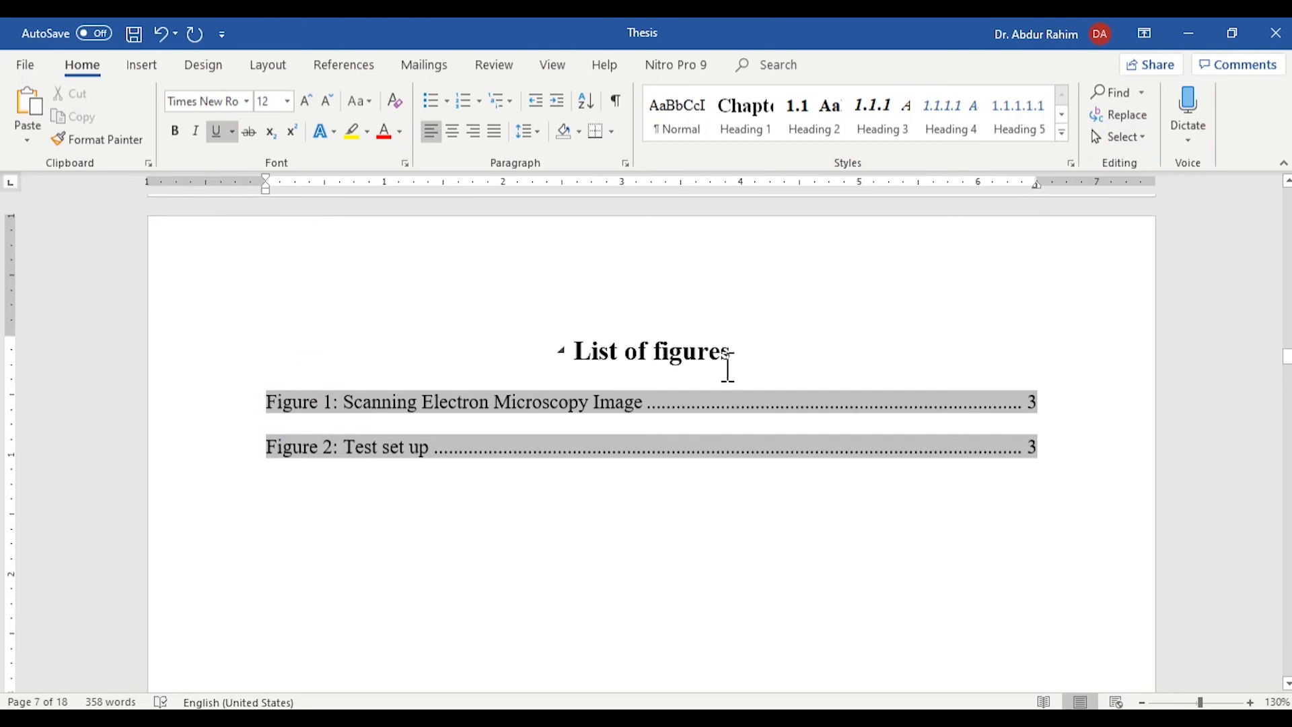
{"action": "left_click", "coordinate": [1100, 445]}
{"action": "left_click_drag", "start_coordinate": [389, 424], "coordinate": [265, 383]}
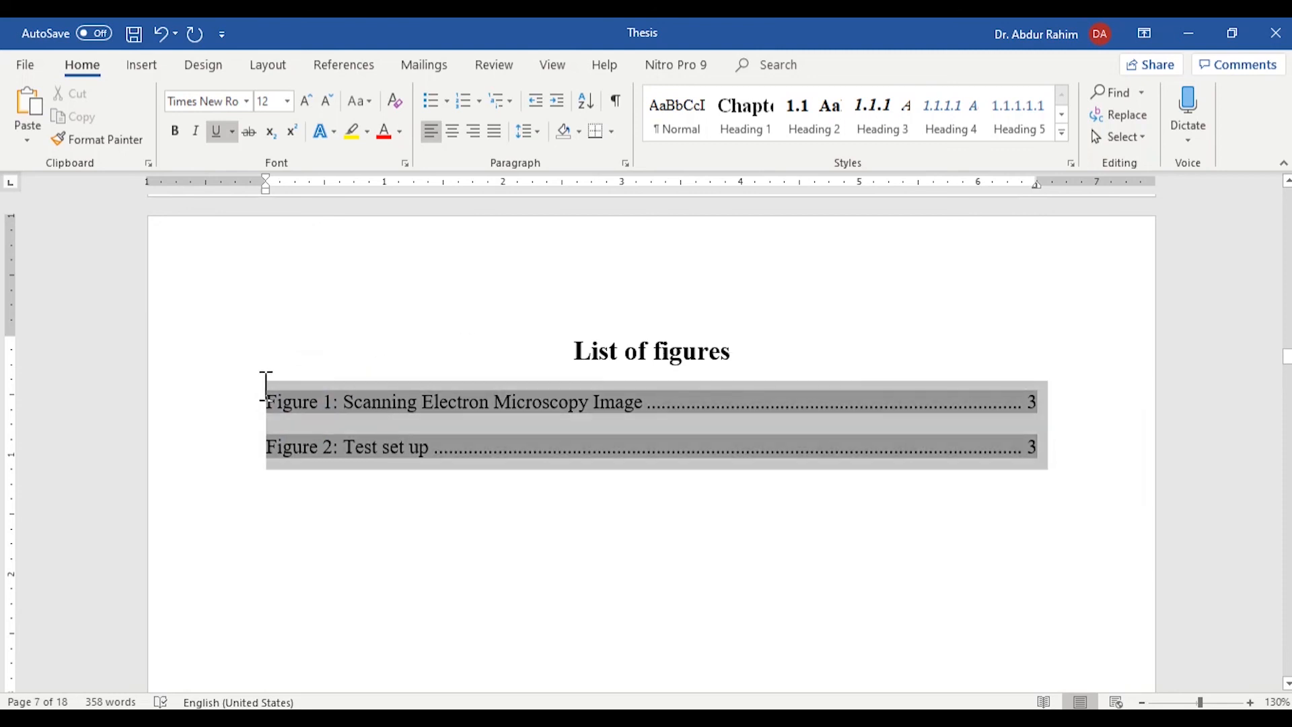
{"action": "right_click", "coordinate": [291, 402]}
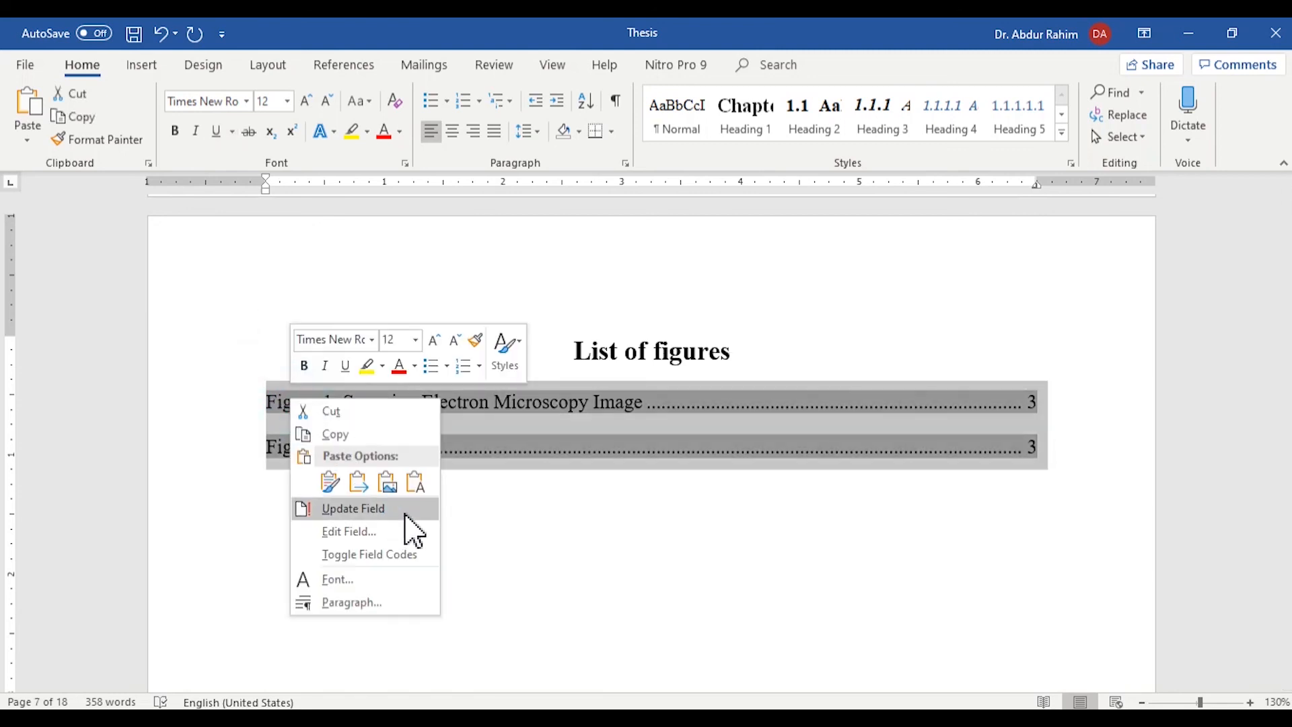
{"action": "left_click", "coordinate": [405, 515]}
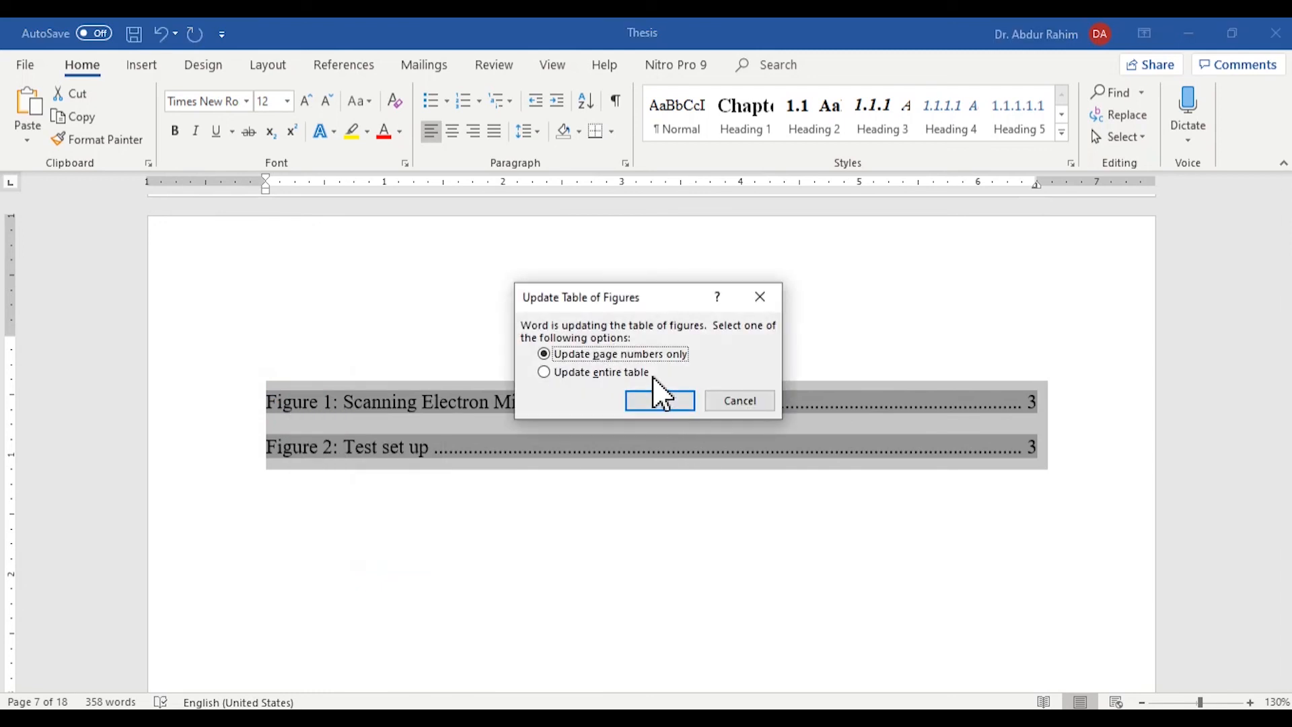
{"action": "left_click", "coordinate": [659, 400]}
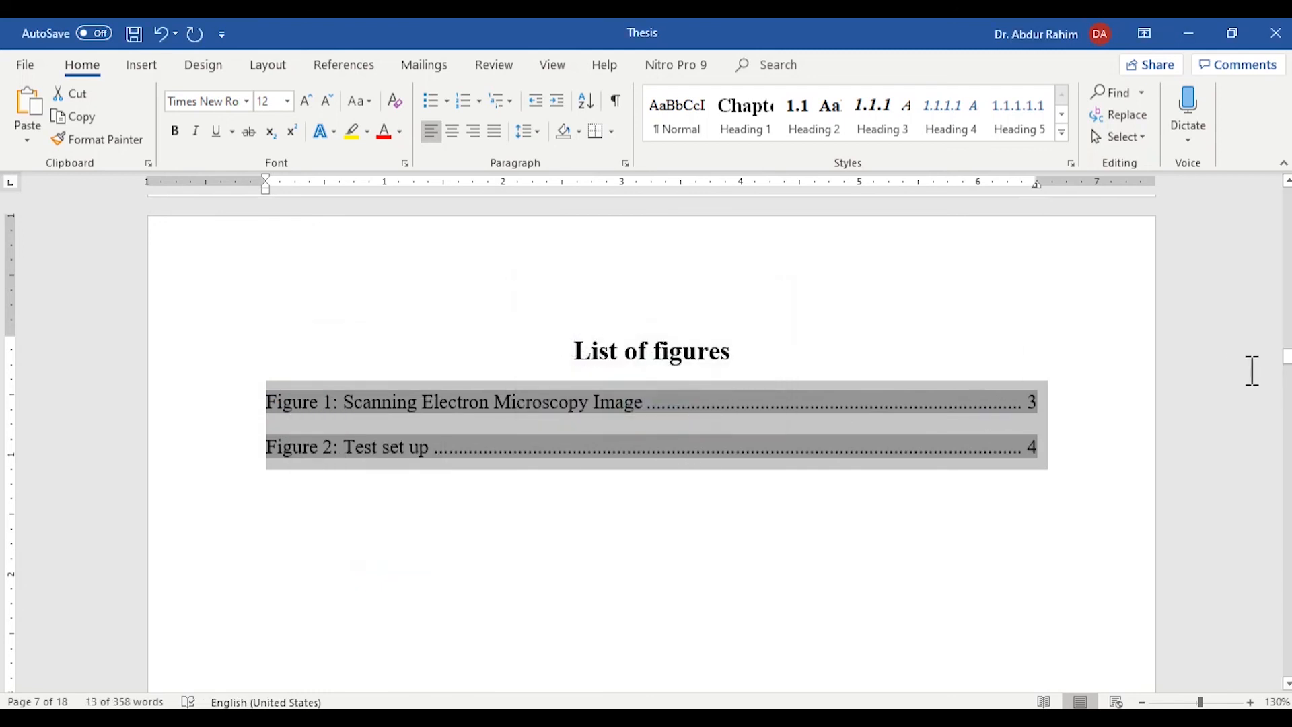
- Update only the page numbers in the List of Tables
{"action": "left_click_drag", "start_coordinate": [1288, 371], "coordinate": [1288, 406]}
{"action": "left_click", "coordinate": [686, 356]}
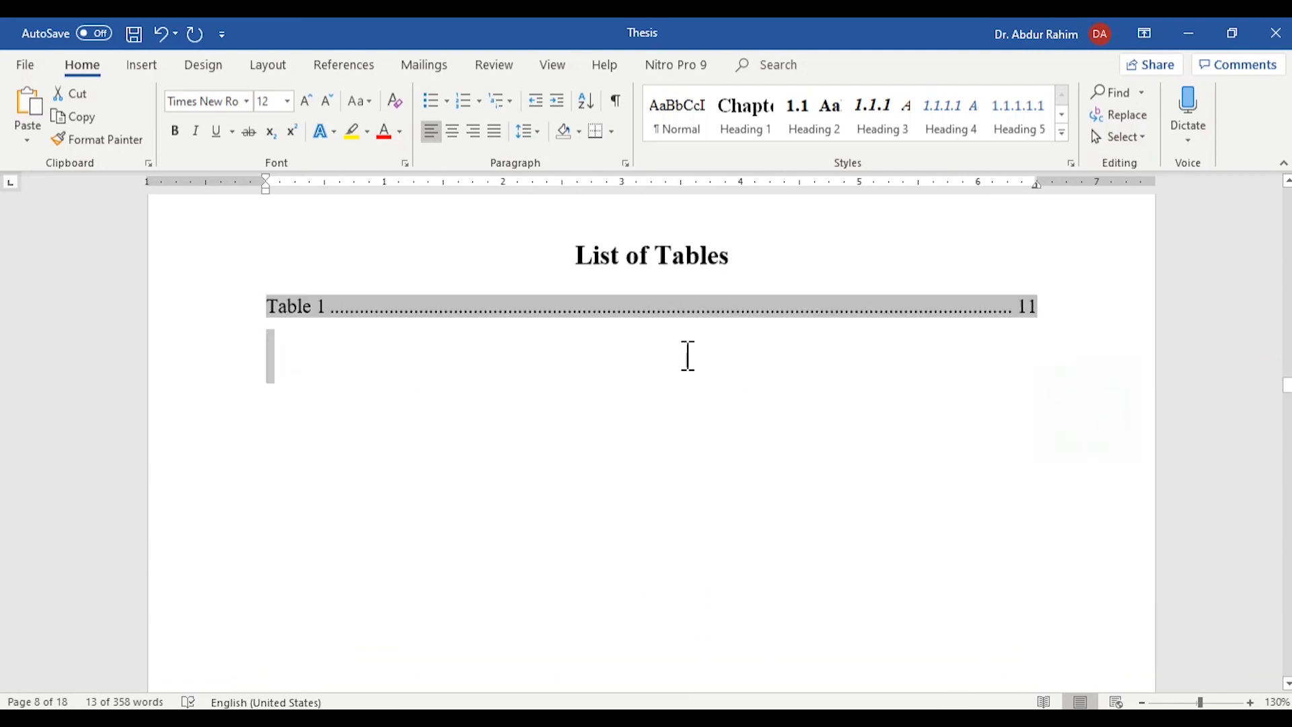
{"action": "right_click", "coordinate": [308, 316]}
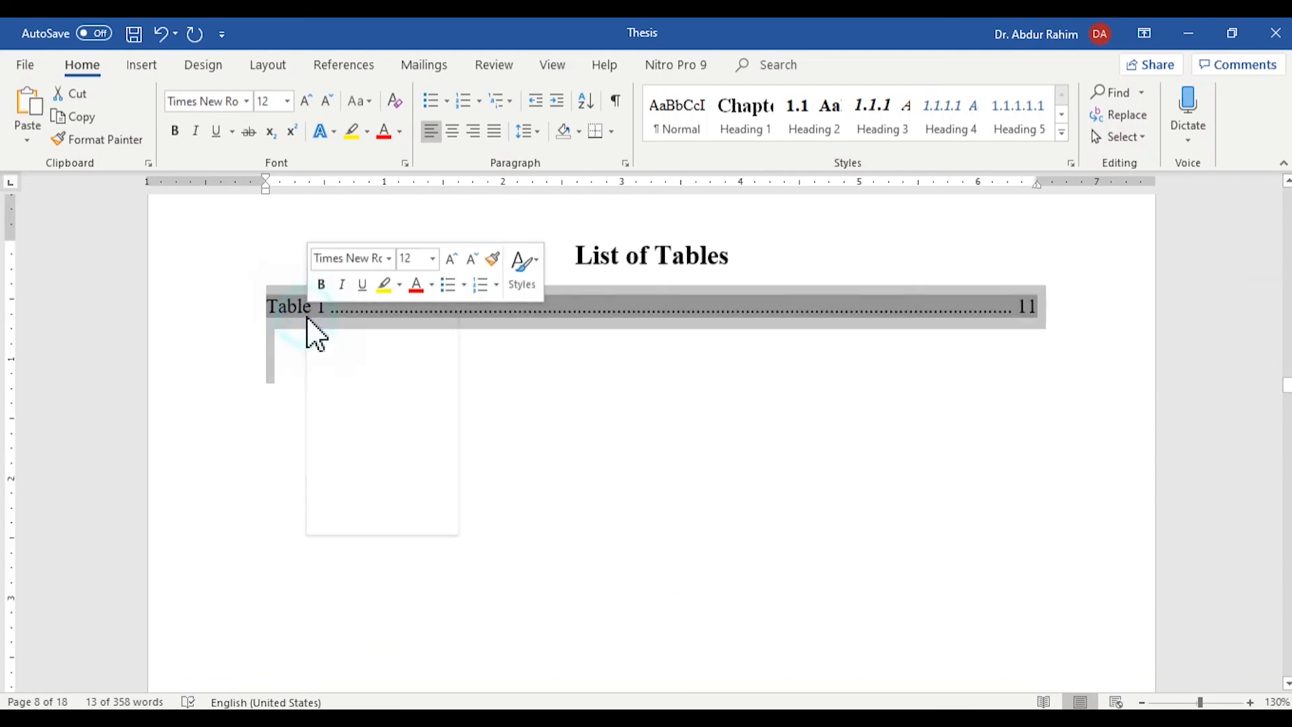
{"action": "left_click", "coordinate": [417, 430]}
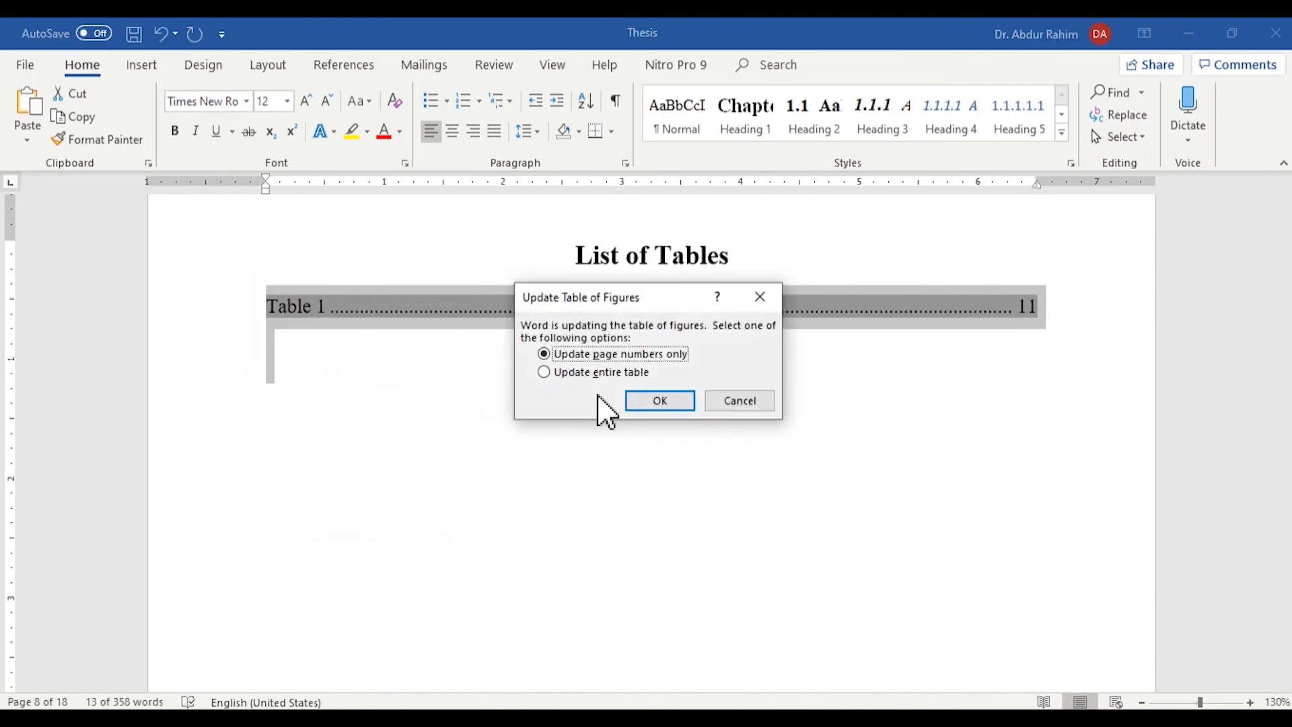
{"action": "left_click", "coordinate": [663, 403]}
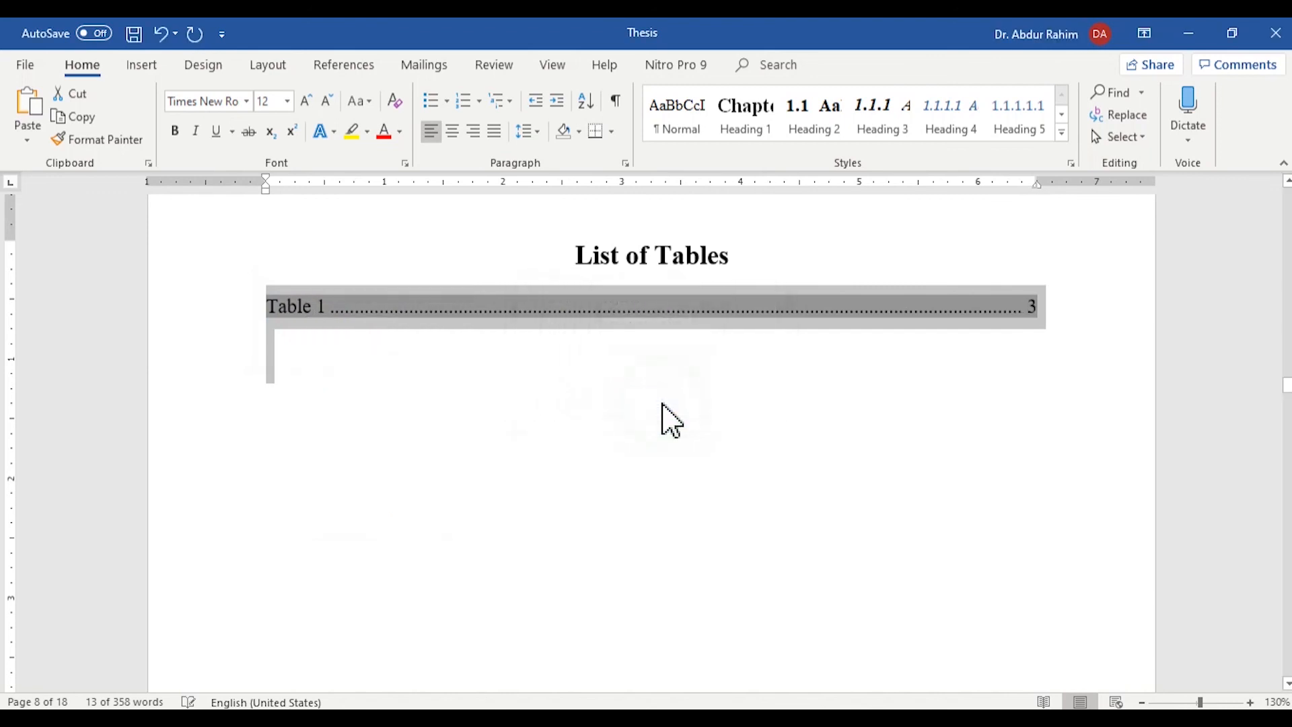
- Update the entire table under the List of Tables heading
{"action": "left_click", "coordinate": [665, 318]}
{"action": "right_click", "coordinate": [665, 319]}
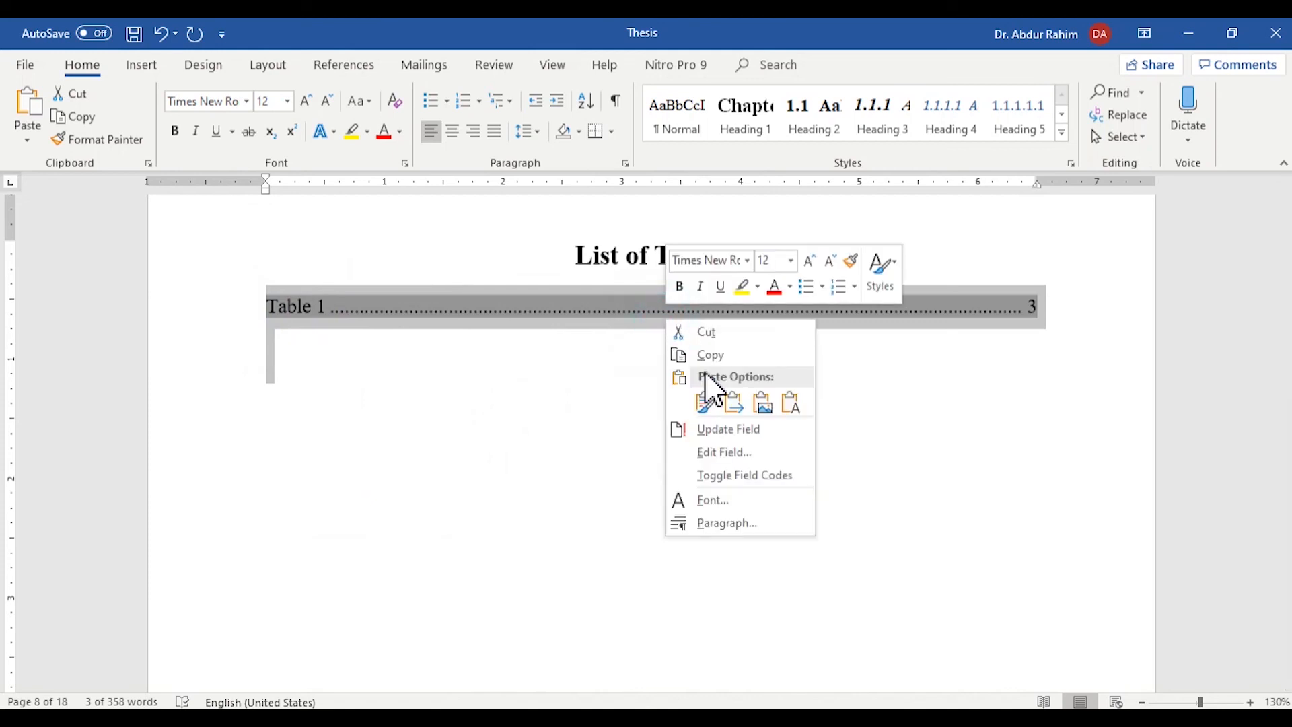
{"action": "left_click", "coordinate": [736, 424]}
{"action": "left_click", "coordinate": [635, 371]}
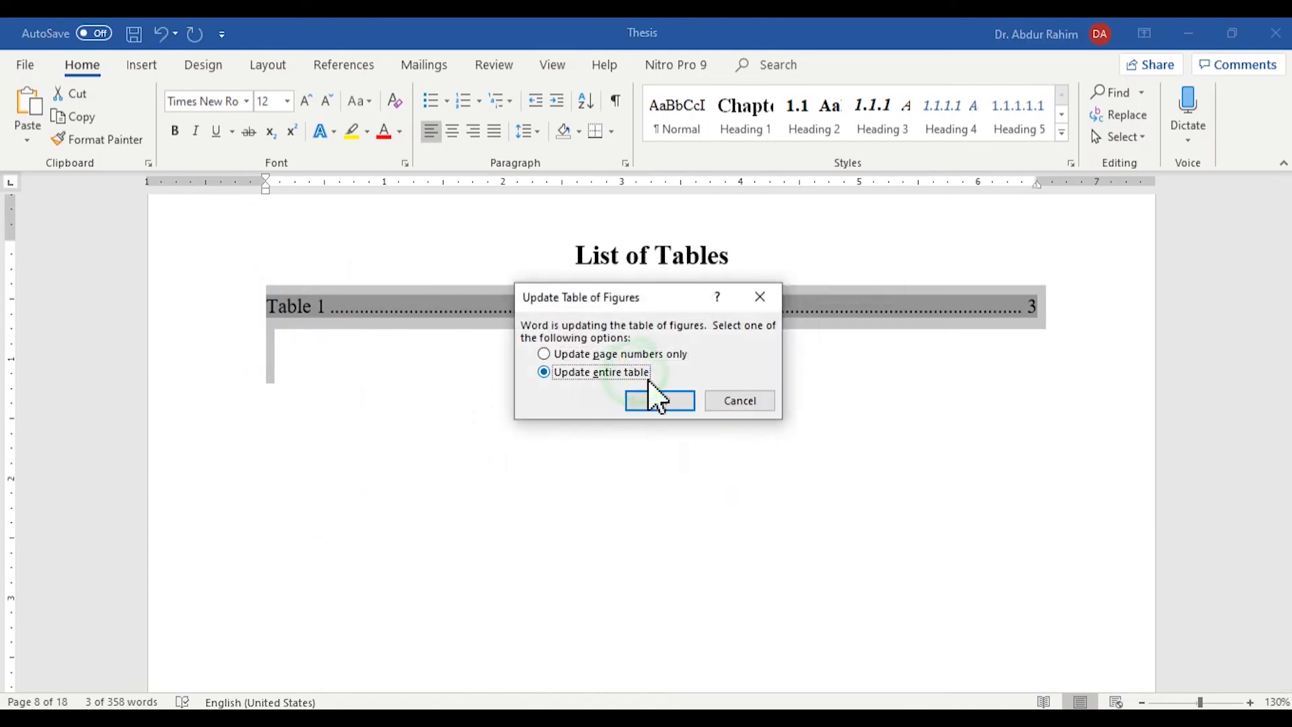
{"action": "left_click", "coordinate": [680, 403]}
{"action": "left_click", "coordinate": [772, 434]}
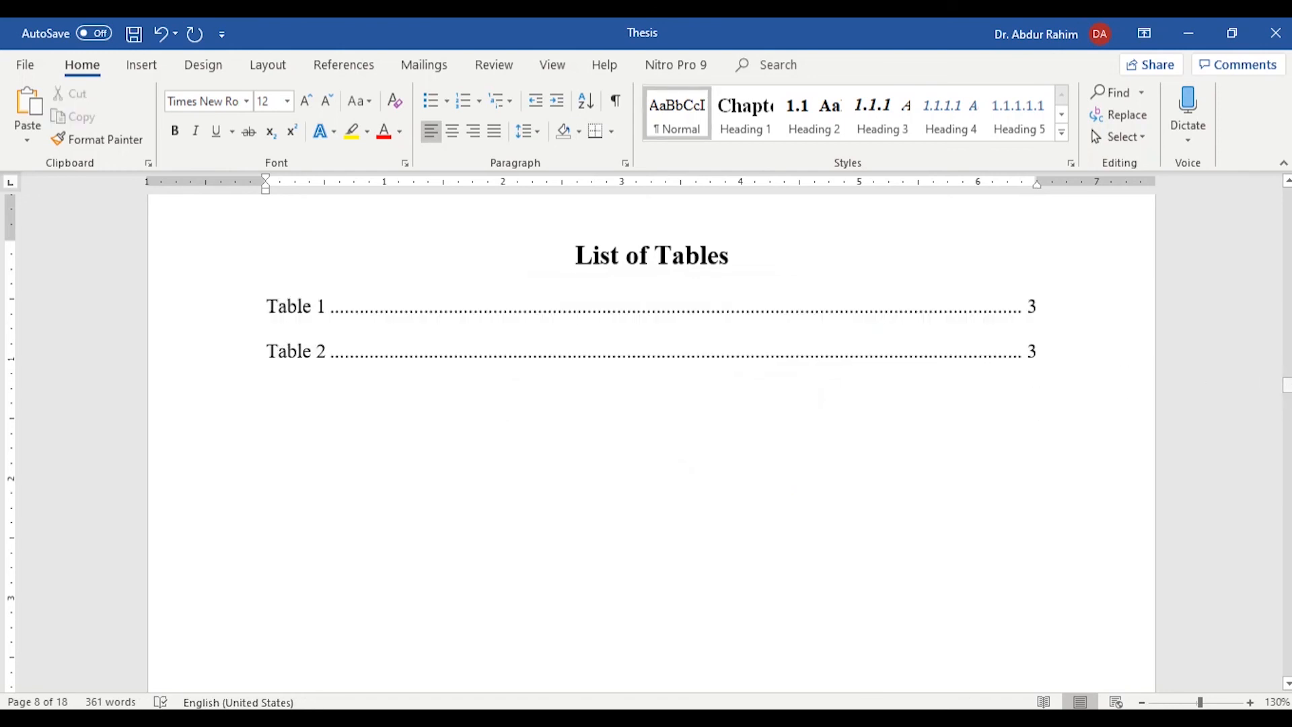
- Add the line "The manufacturing process of asphalt is discussed in section" below the 2.1 Introduction heading in Chapter 2
{"action": "left_click_drag", "start_coordinate": [1287, 385], "coordinate": [1287, 438]}
{"action": "left_click", "coordinate": [599, 330]}
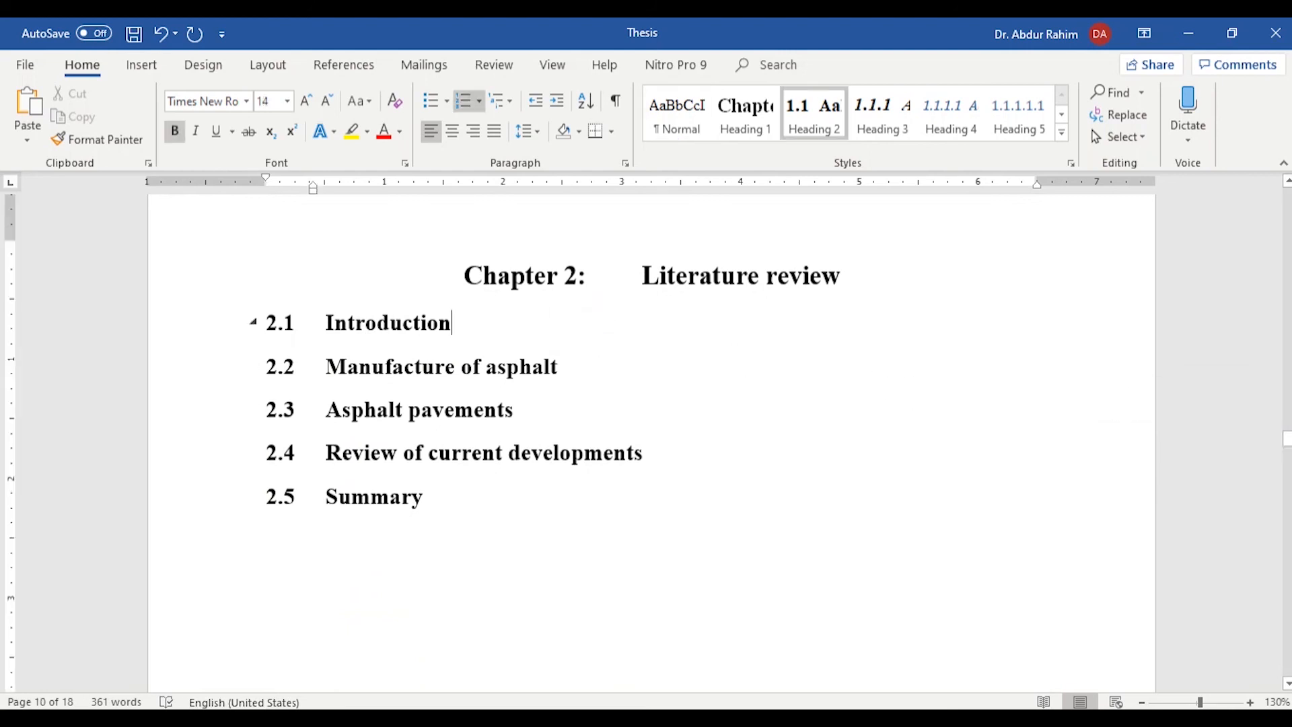
{"action": "key", "text": "Return"}
{"action": "type", "text": "The mar"}
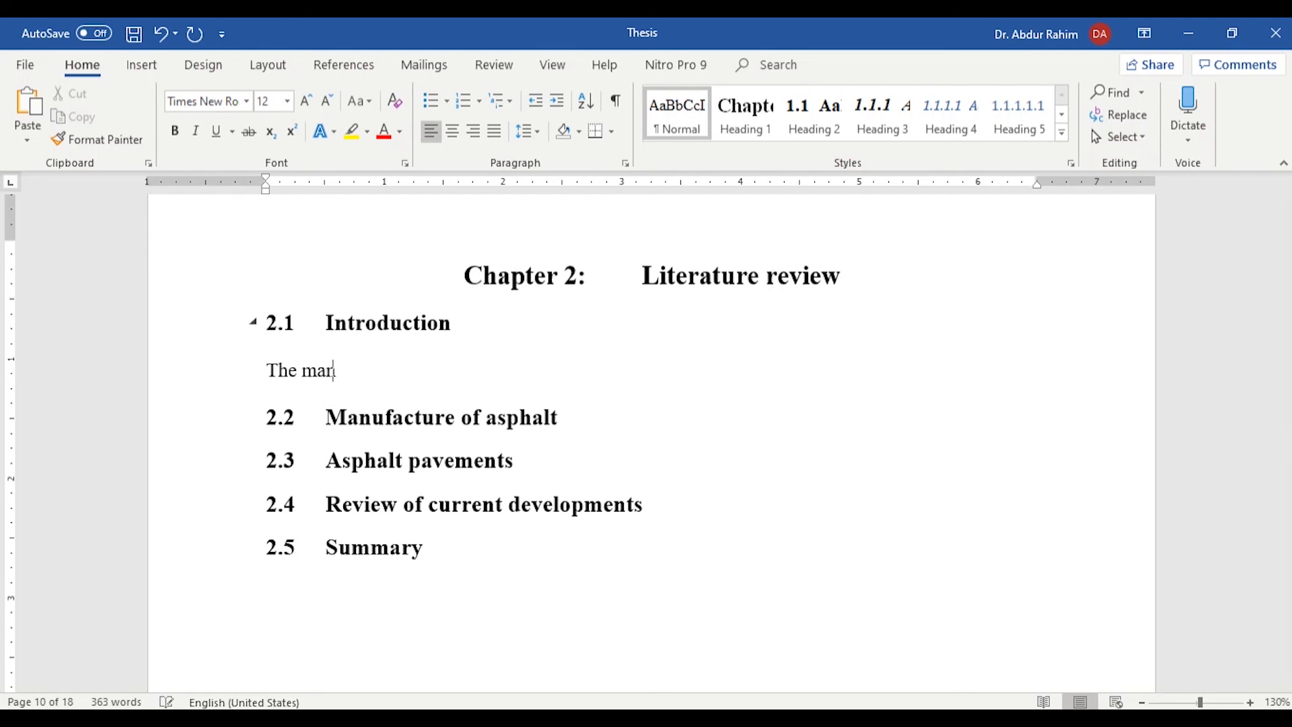
{"action": "key", "text": "BackSpace"}
{"action": "type", "text": "nufacturing process of as"}
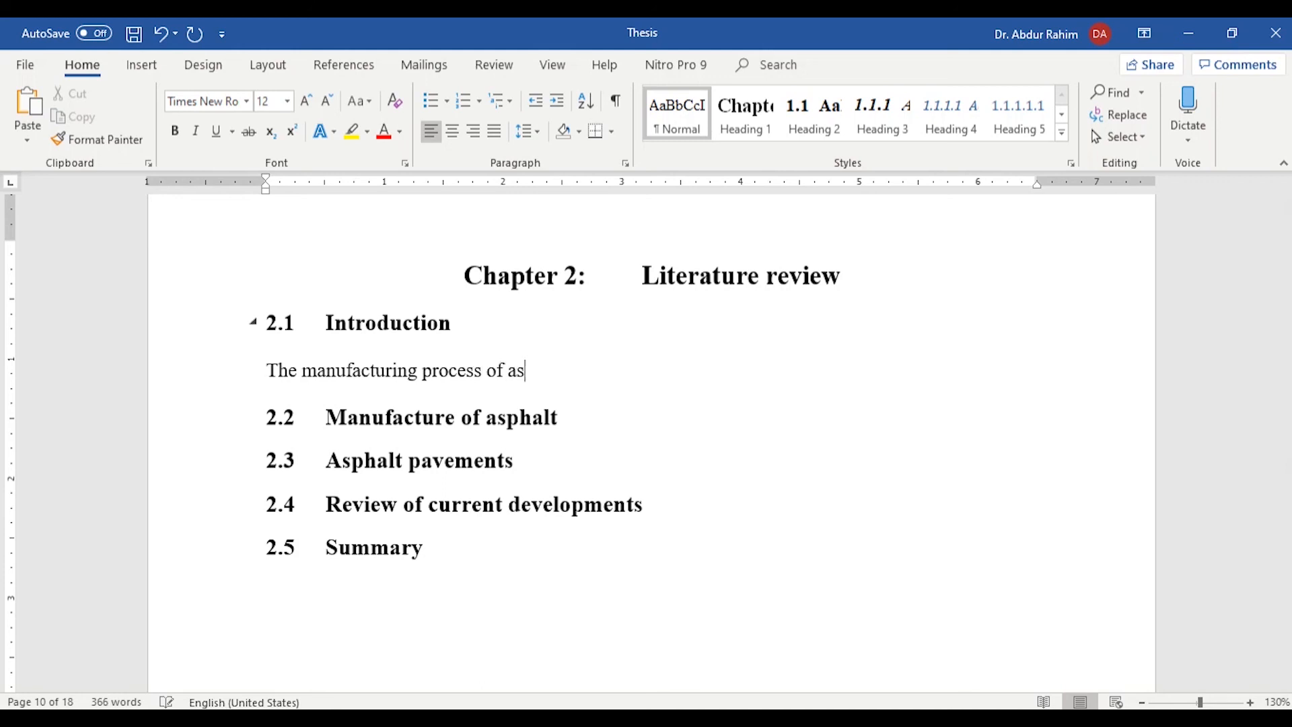
{"action": "type", "text": "phalt is di"}
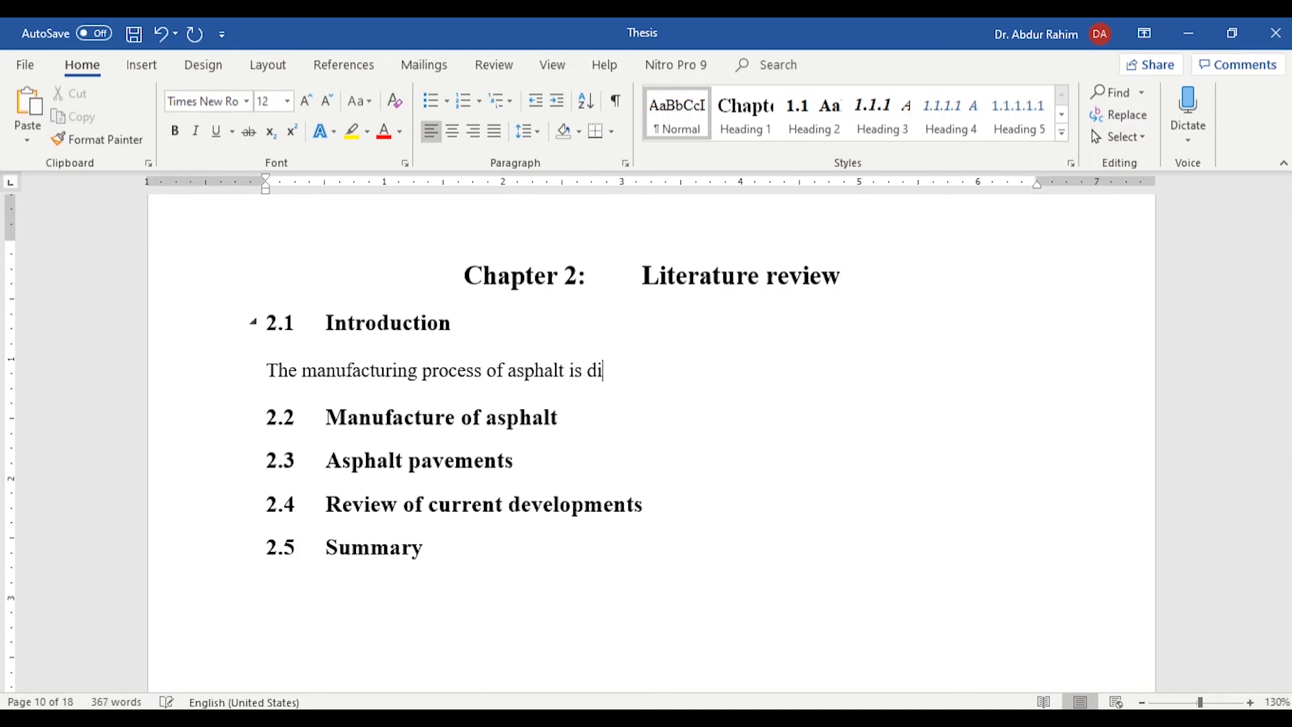
{"action": "type", "text": "scussed in section"}
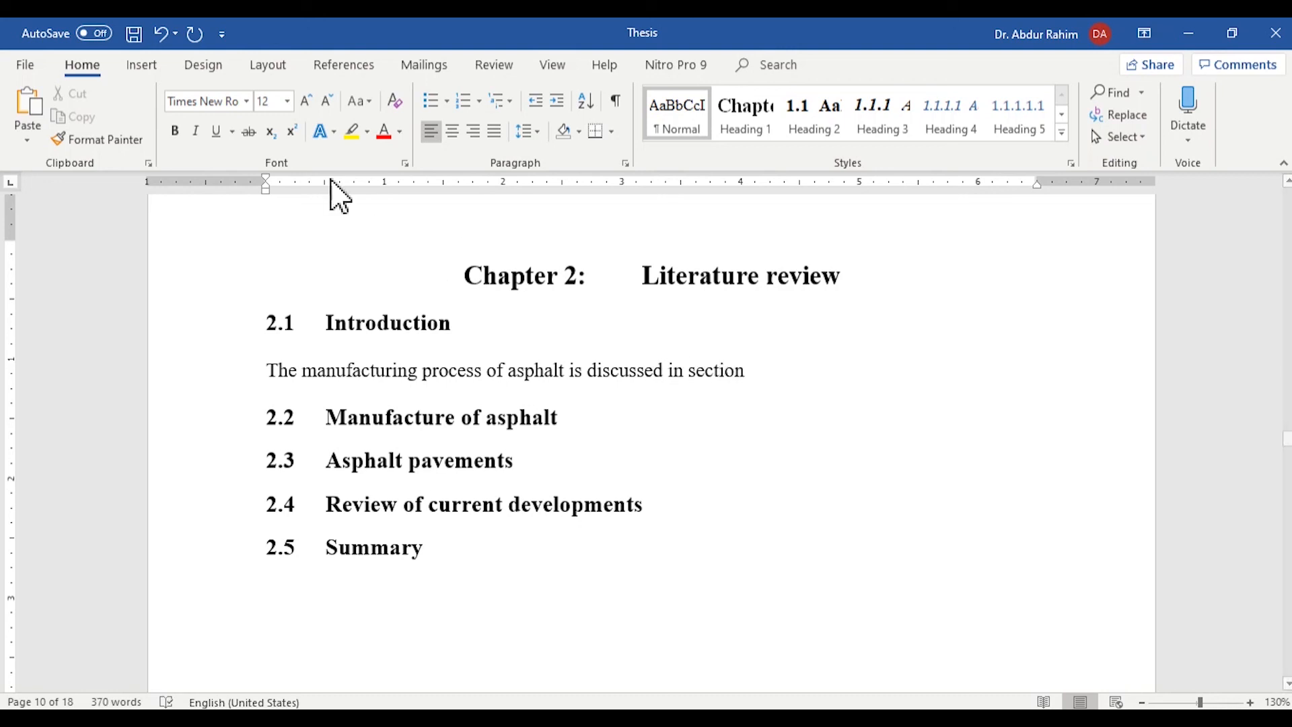
- Insert a cross-reference to the paragraph number of numbered item 2.2 Manufacture of asphalt after "discussed in section" in the 2.1 Introduction
{"action": "left_click", "coordinate": [355, 73]}
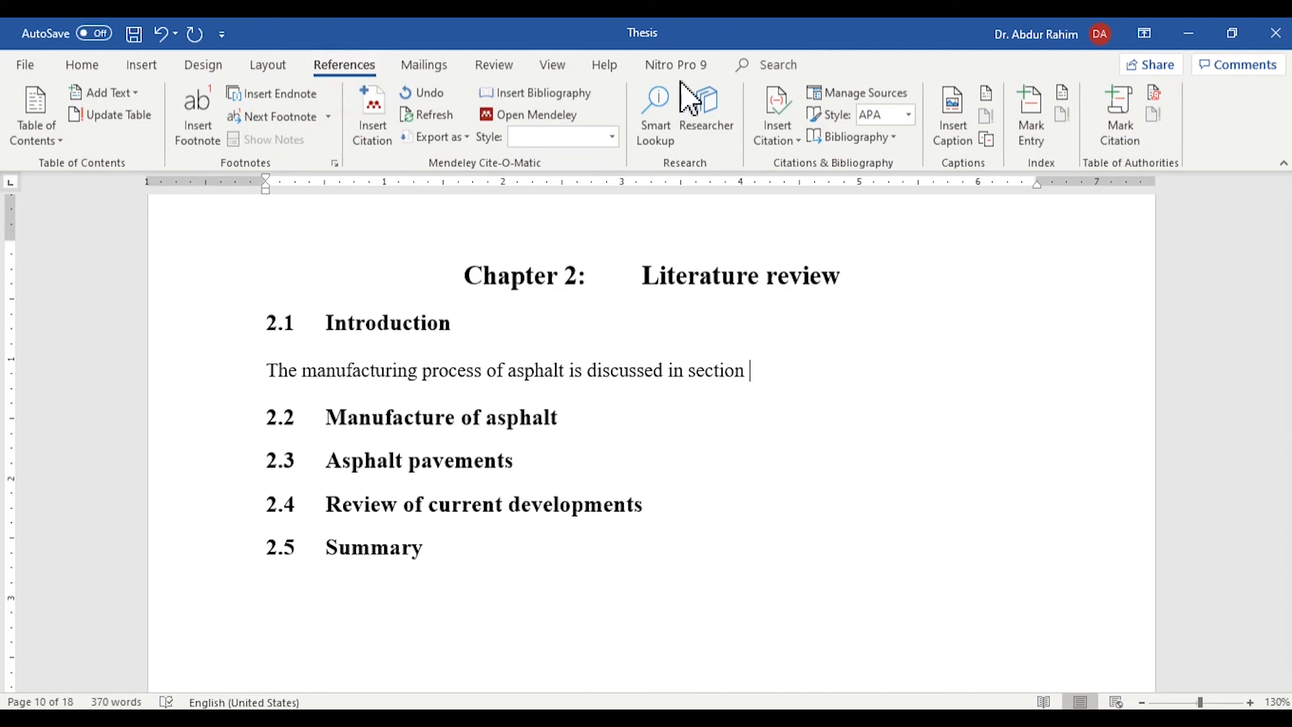
{"action": "left_click", "coordinate": [987, 140]}
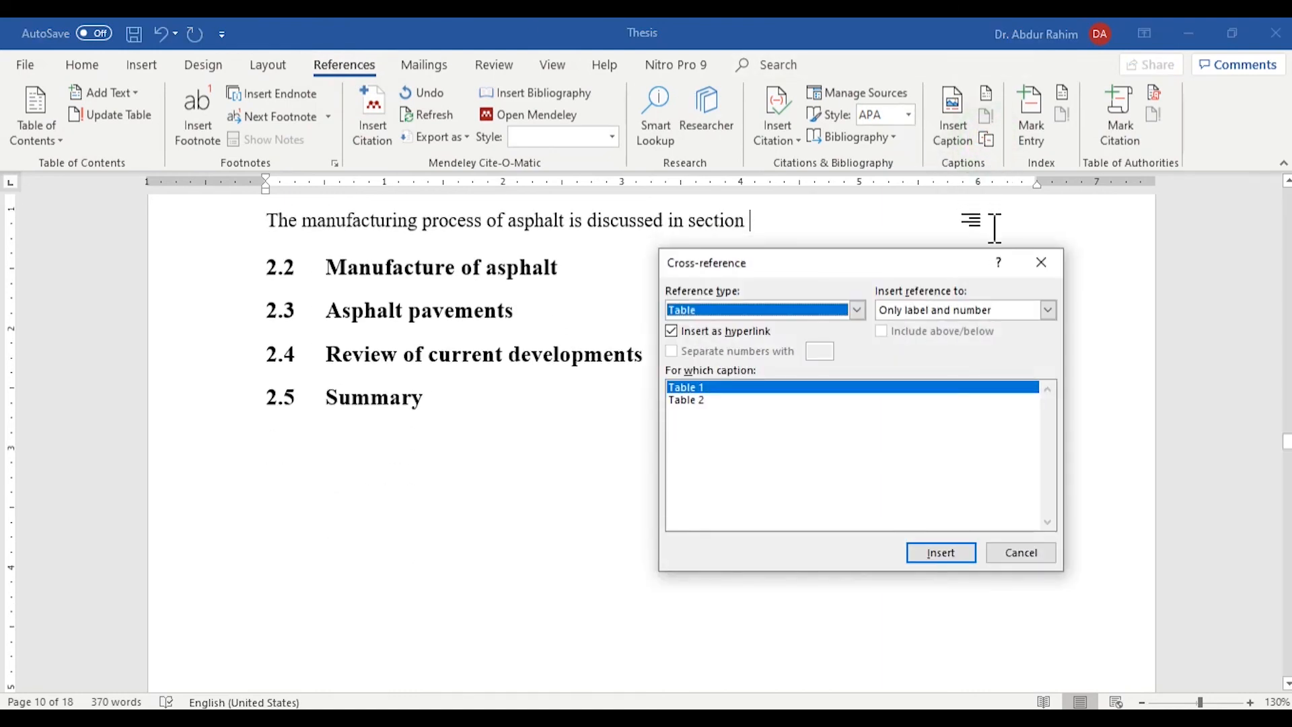
{"action": "left_click", "coordinate": [799, 312]}
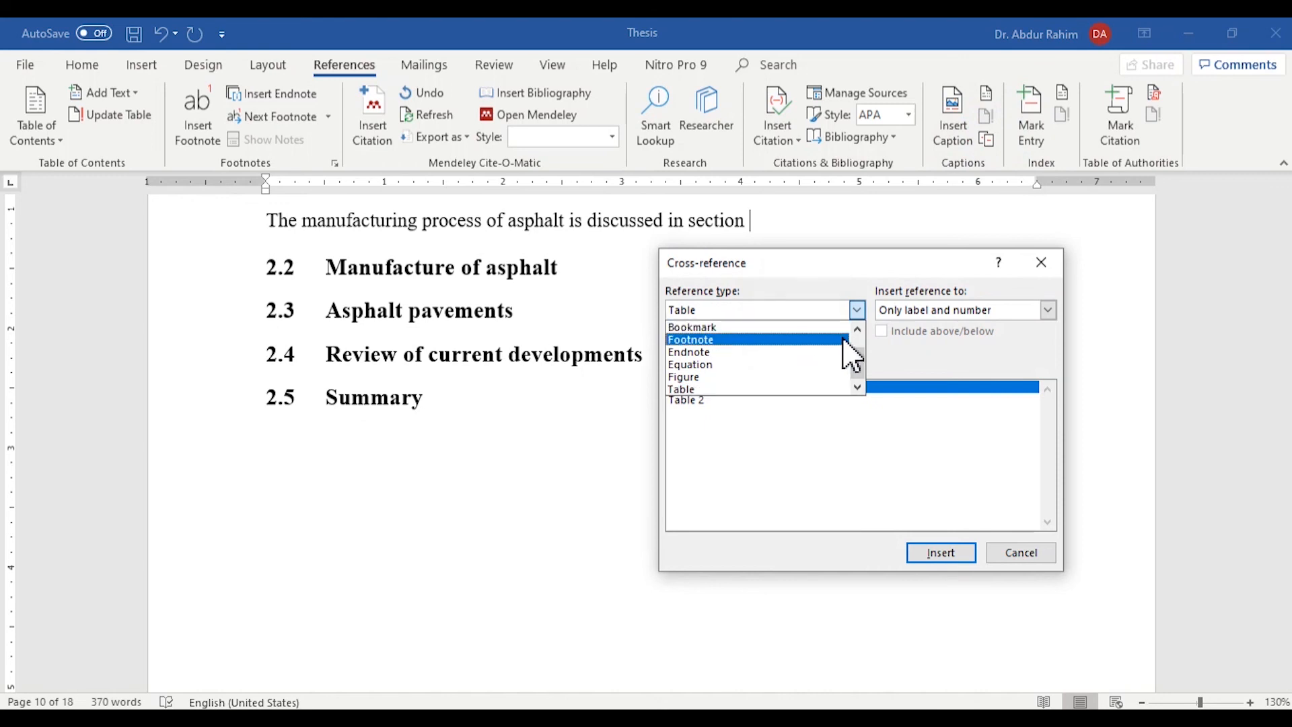
{"action": "left_click_drag", "start_coordinate": [859, 350], "coordinate": [859, 329]}
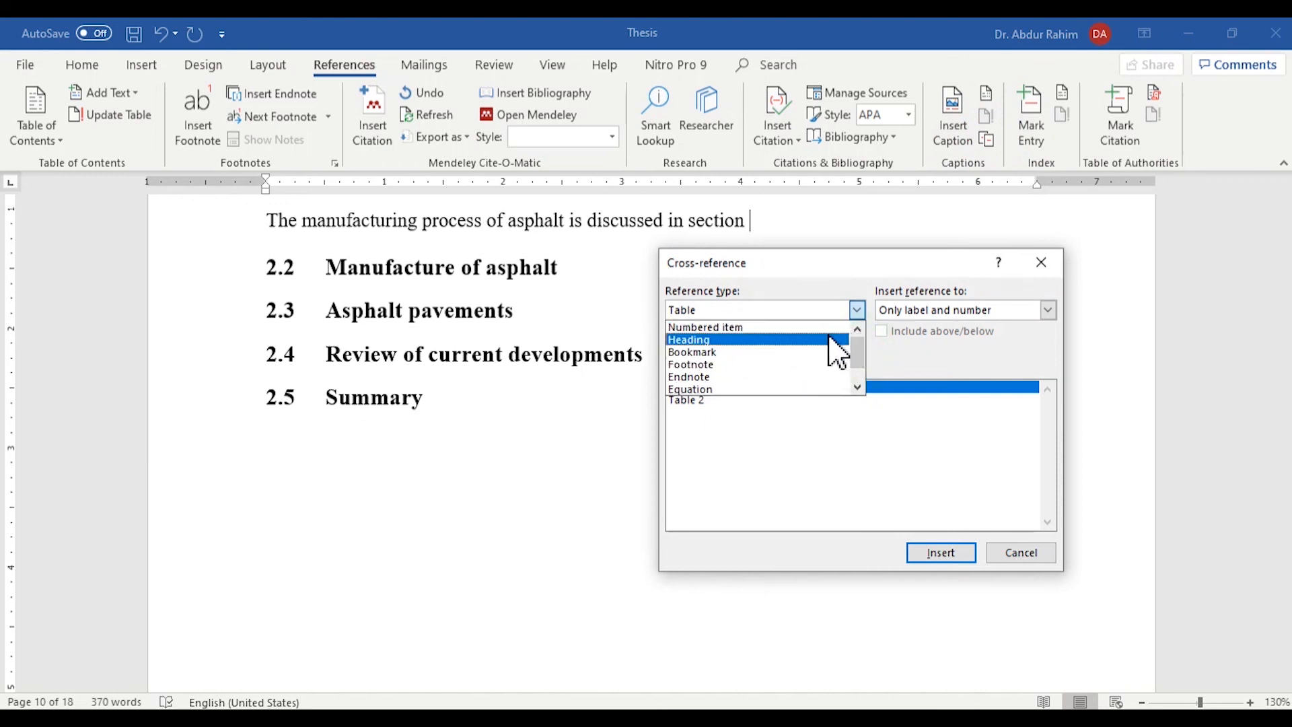
{"action": "left_click", "coordinate": [828, 327]}
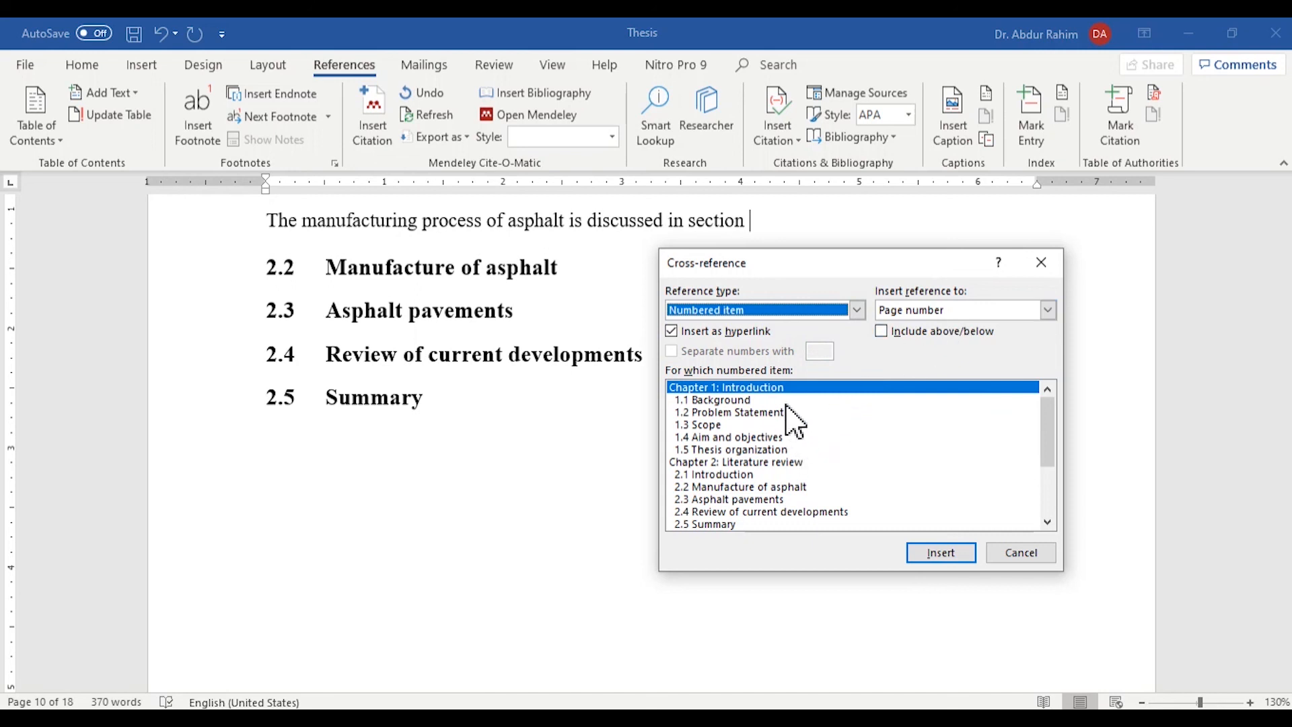
{"action": "left_click", "coordinate": [772, 486]}
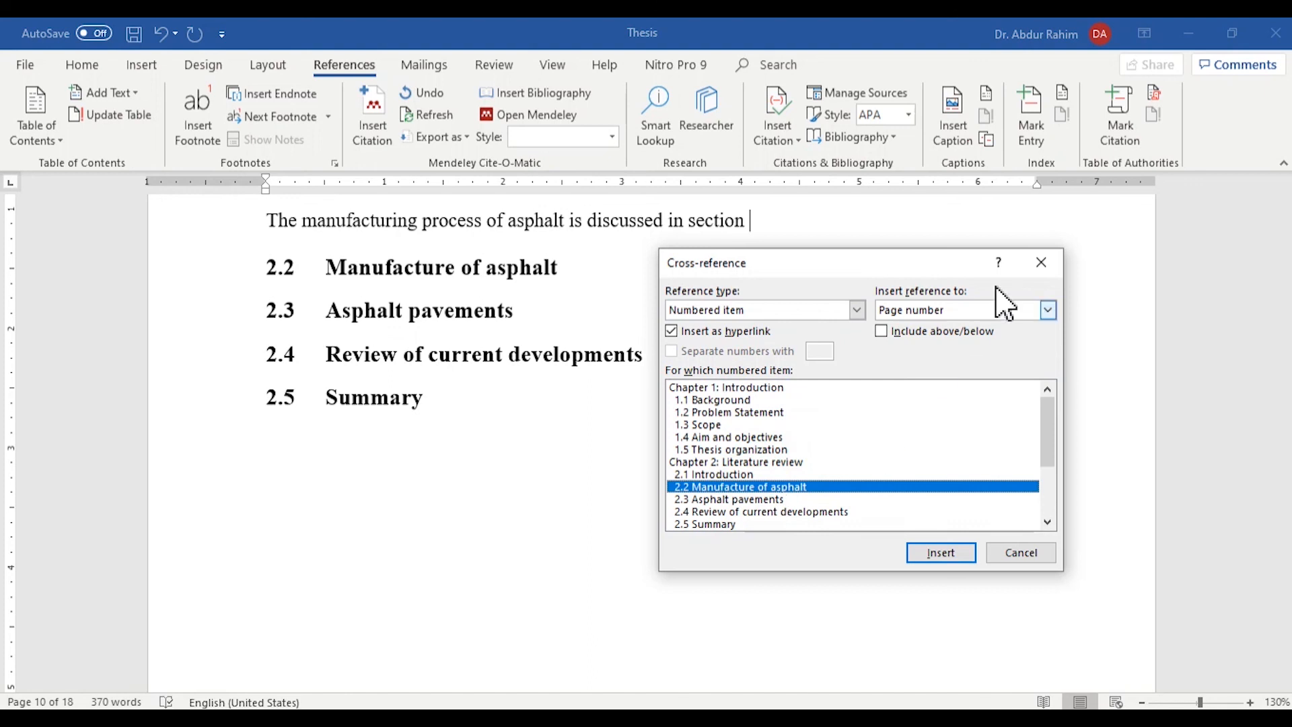
{"action": "left_click", "coordinate": [994, 311]}
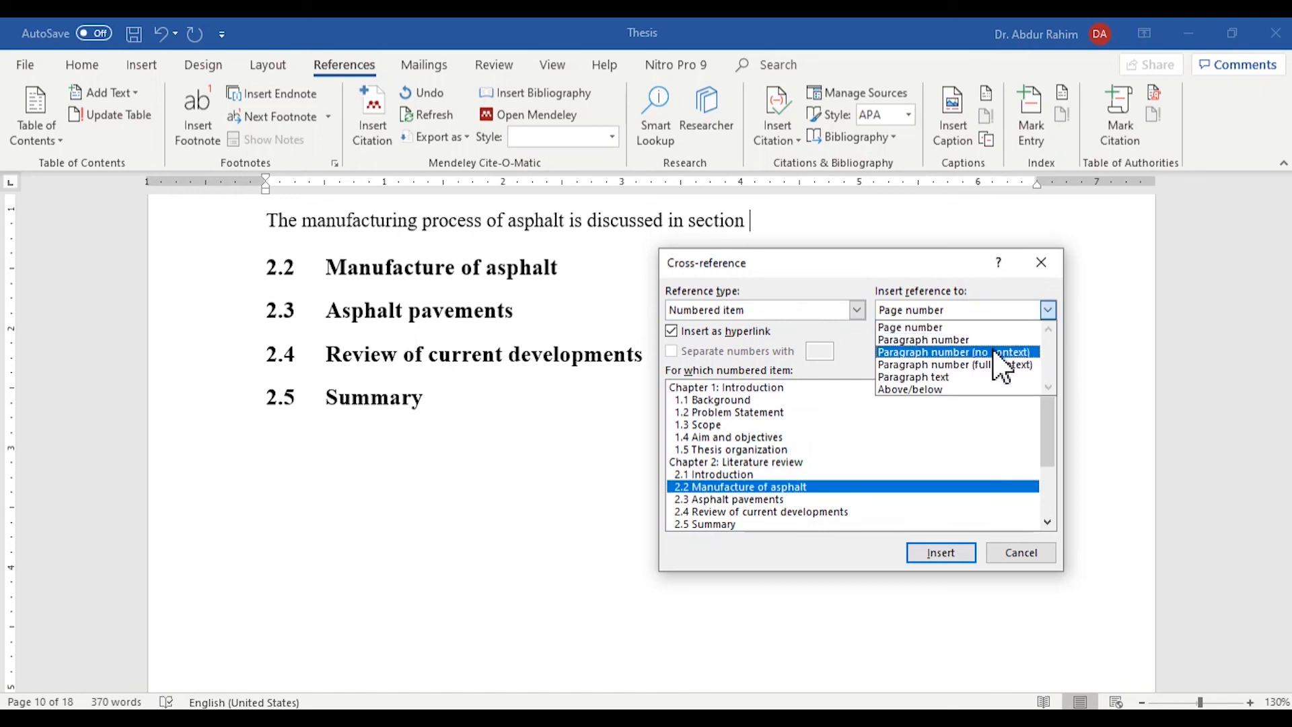
{"action": "left_click", "coordinate": [994, 340]}
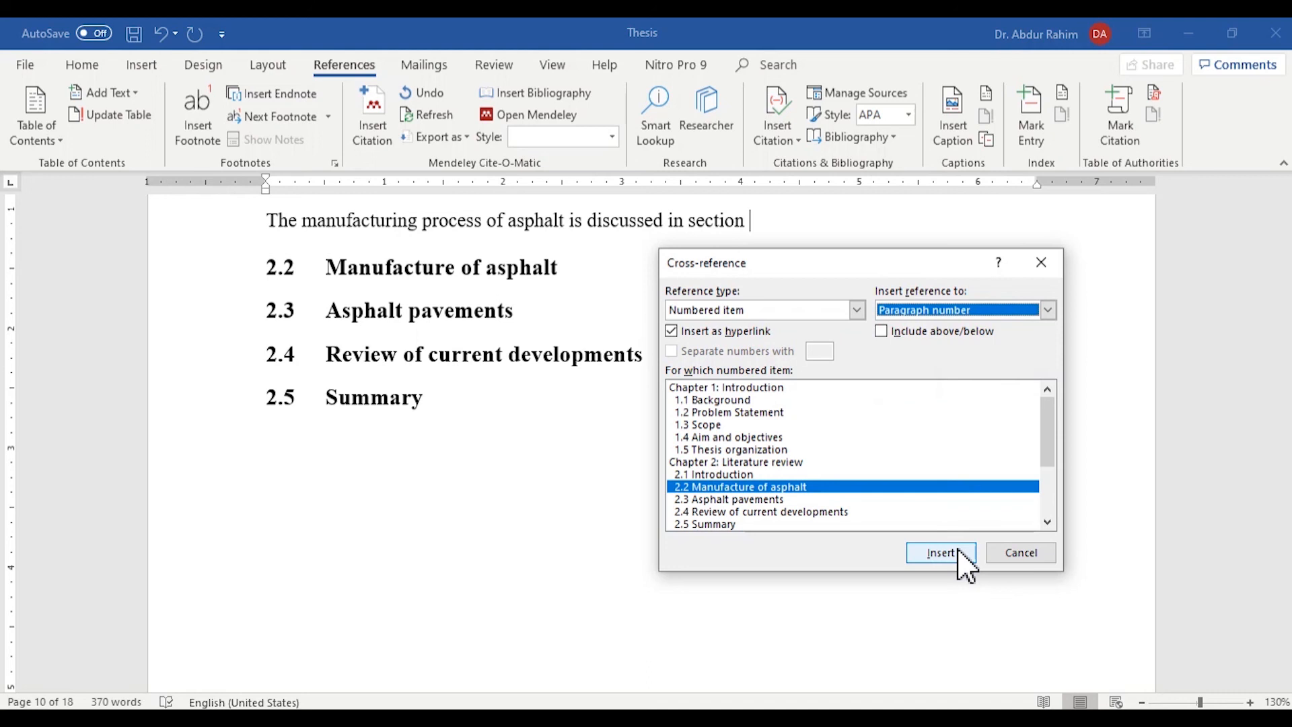
{"action": "left_click", "coordinate": [941, 552]}
{"action": "left_click", "coordinate": [1002, 559]}
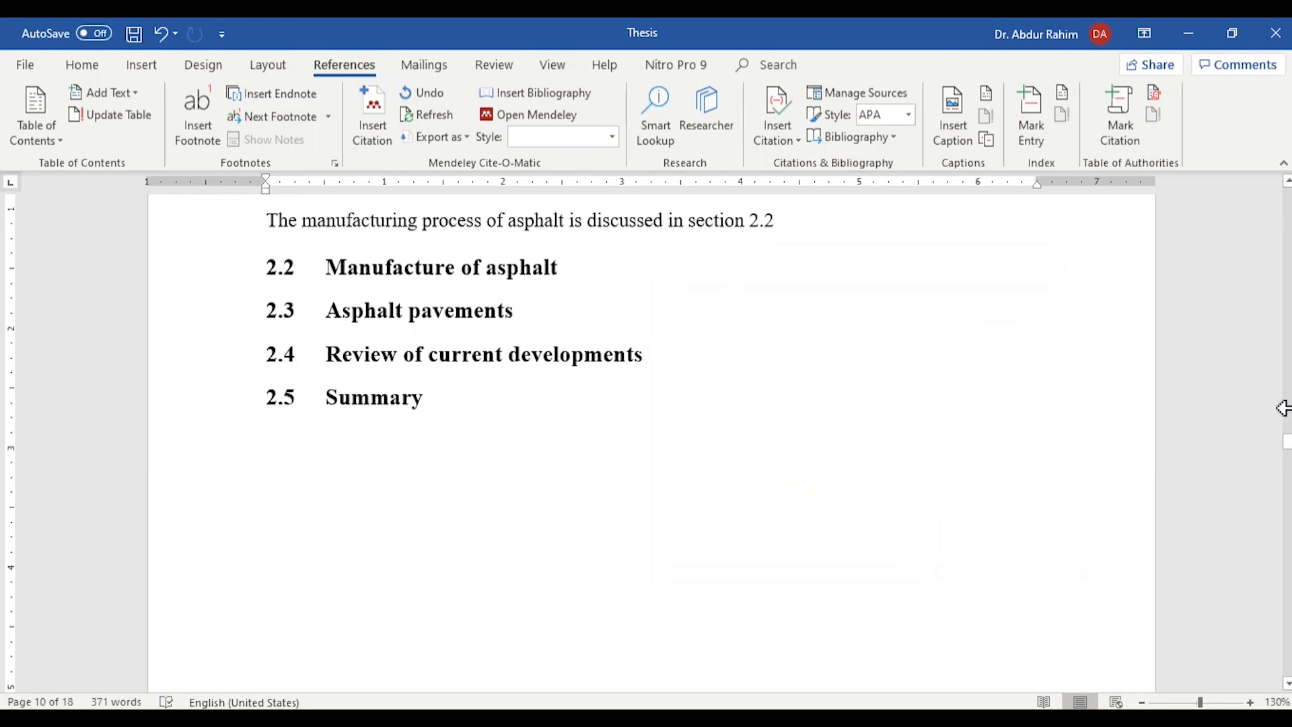
- Set the page orientation of the Appendix A section to landscape, check the Appendix B page, and return to the start of the document
{"action": "left_click_drag", "start_coordinate": [1287, 441], "coordinate": [1287, 155]}
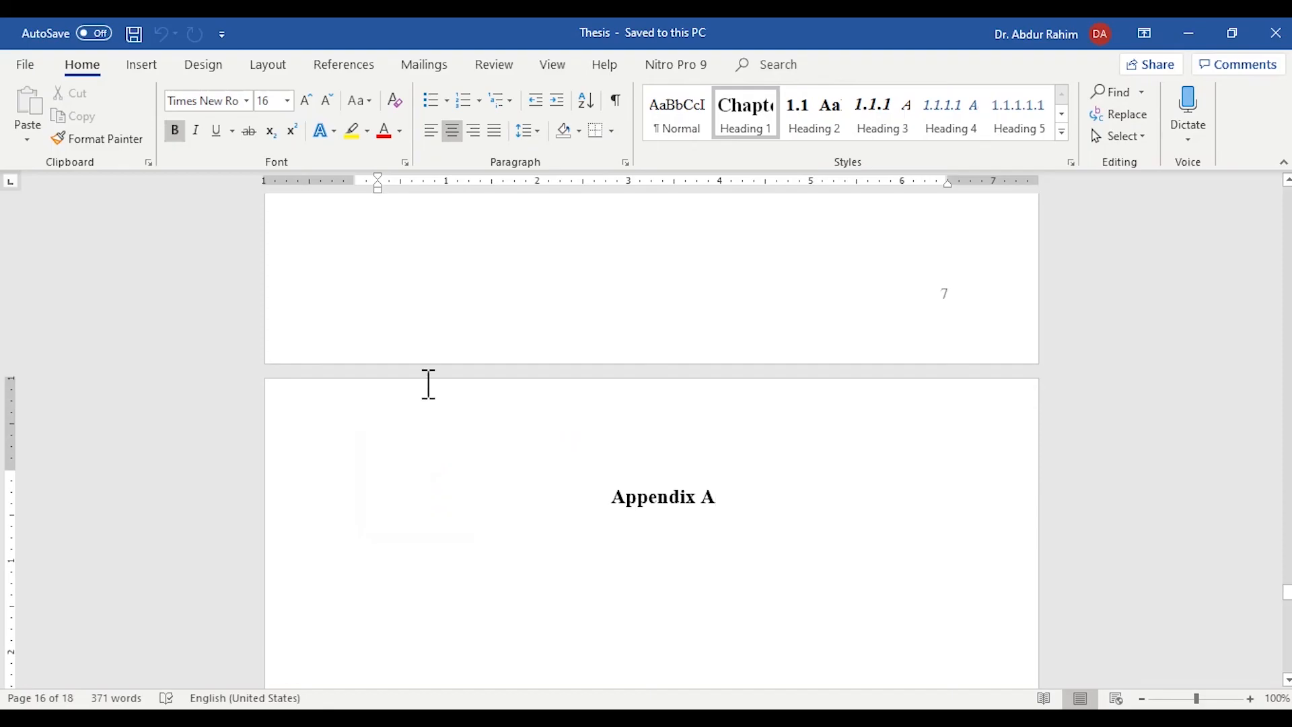
{"action": "left_click", "coordinate": [251, 72]}
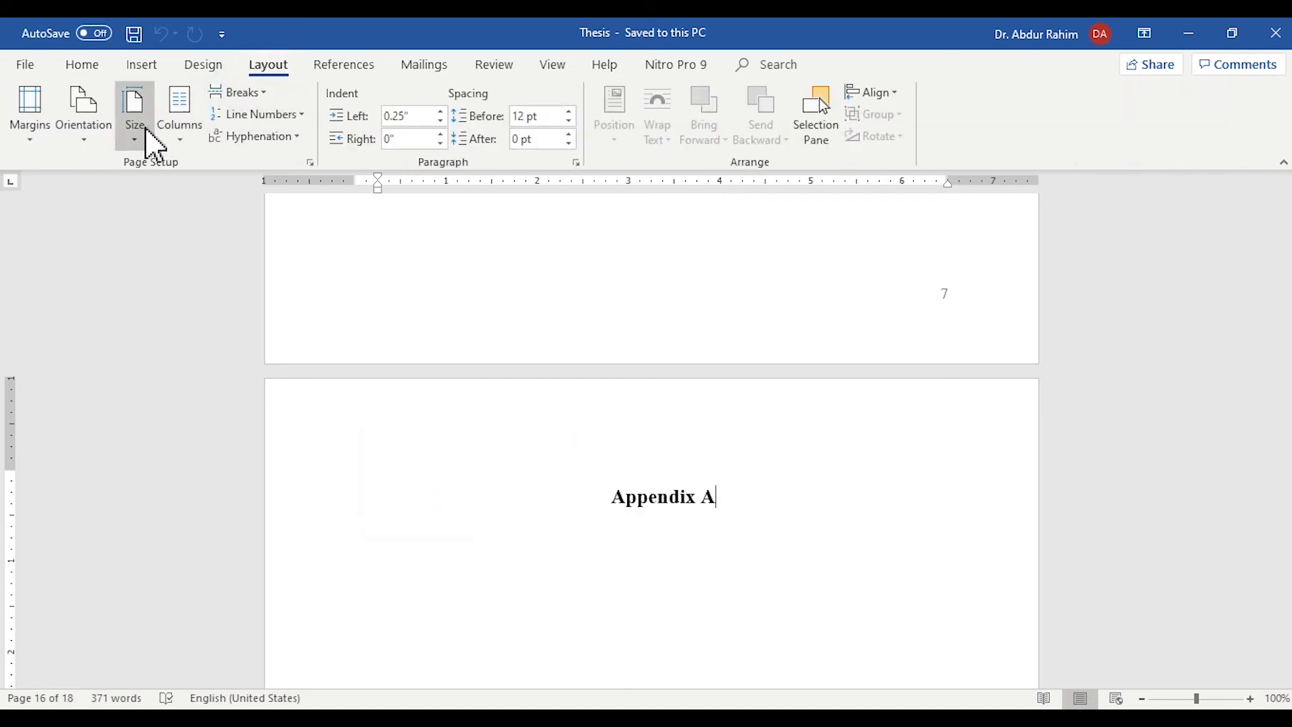
{"action": "left_click", "coordinate": [112, 137]}
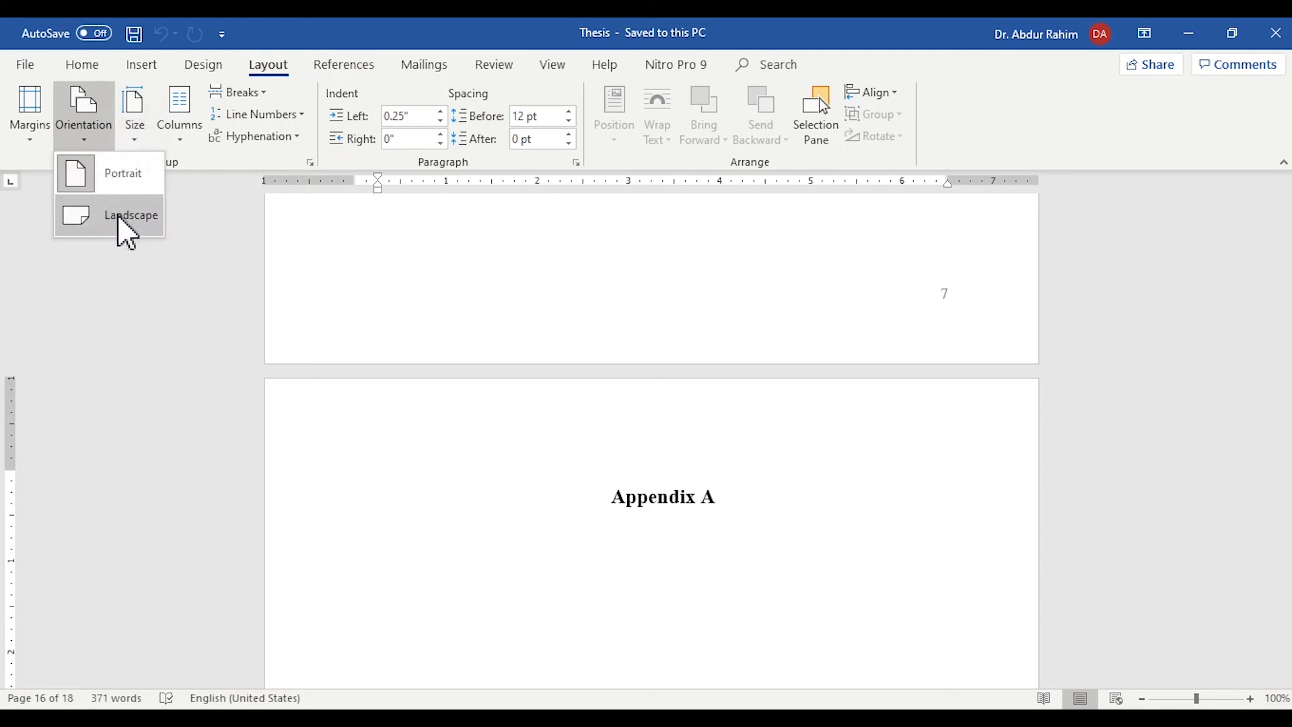
{"action": "left_click", "coordinate": [119, 217]}
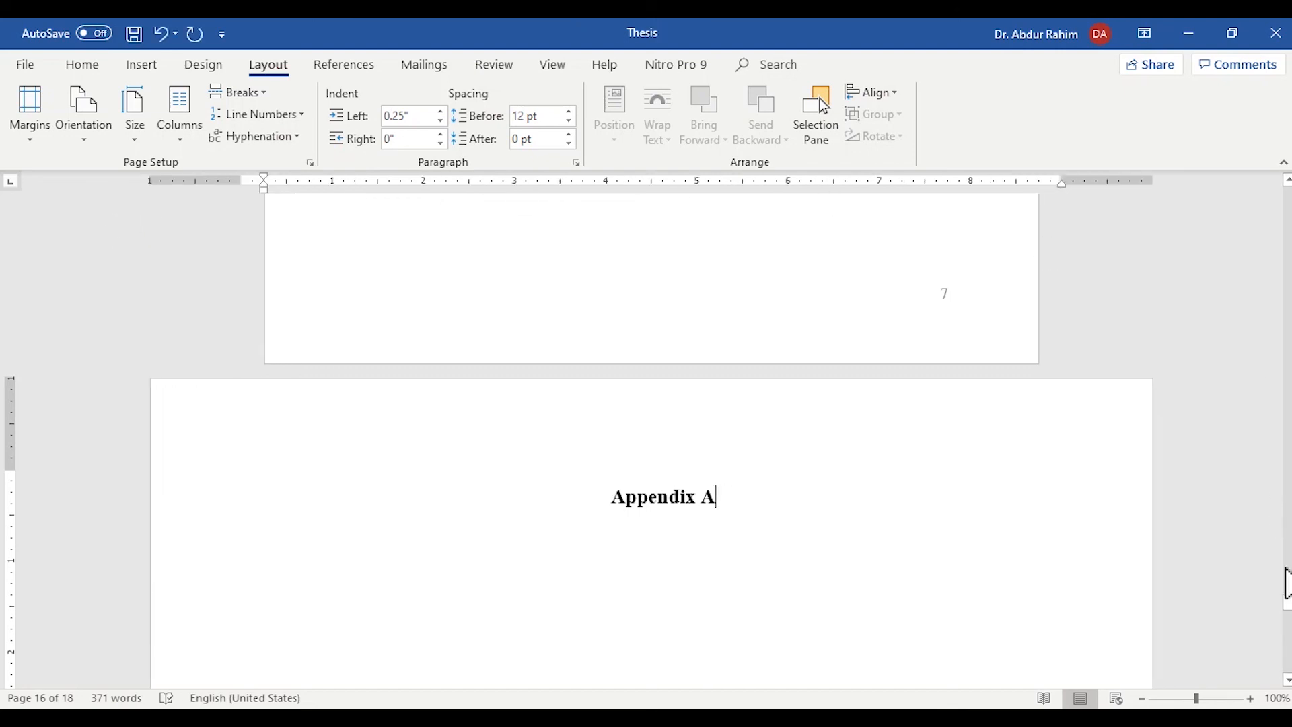
{"action": "left_click_drag", "start_coordinate": [1287, 609], "coordinate": [1283, 647]}
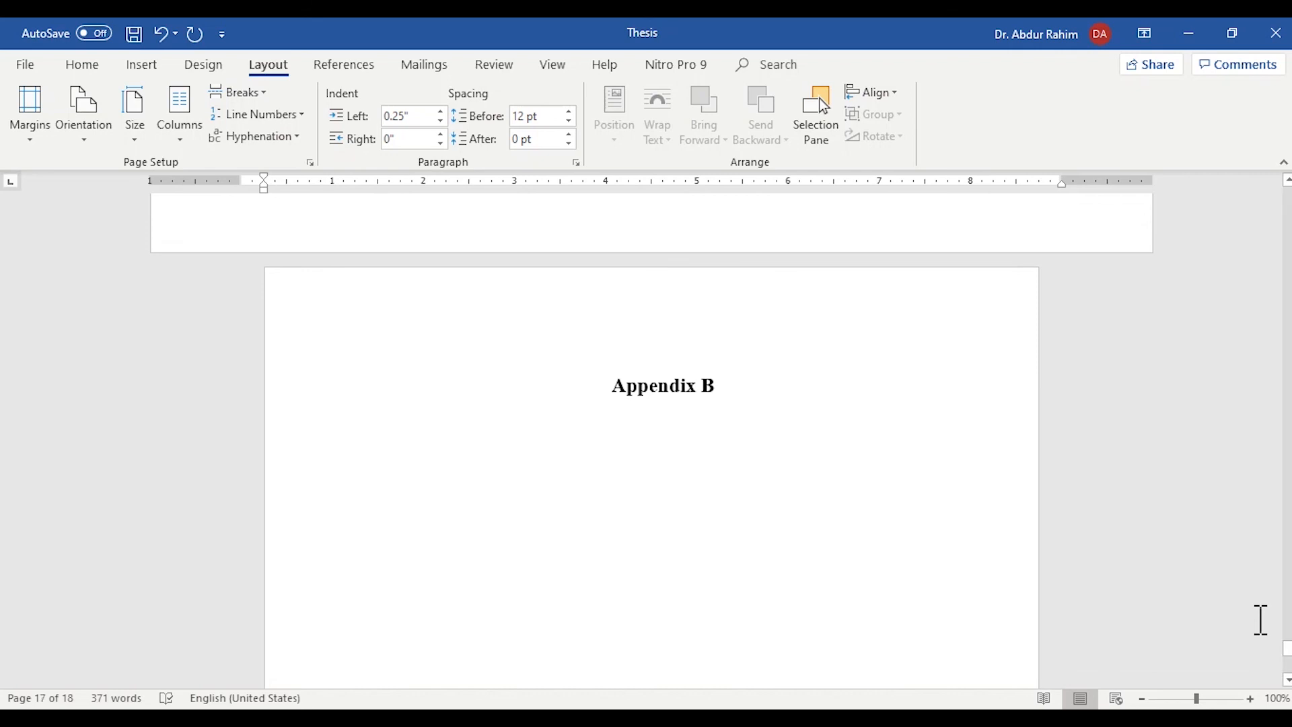
{"action": "key", "text": "ctrl+Home"}
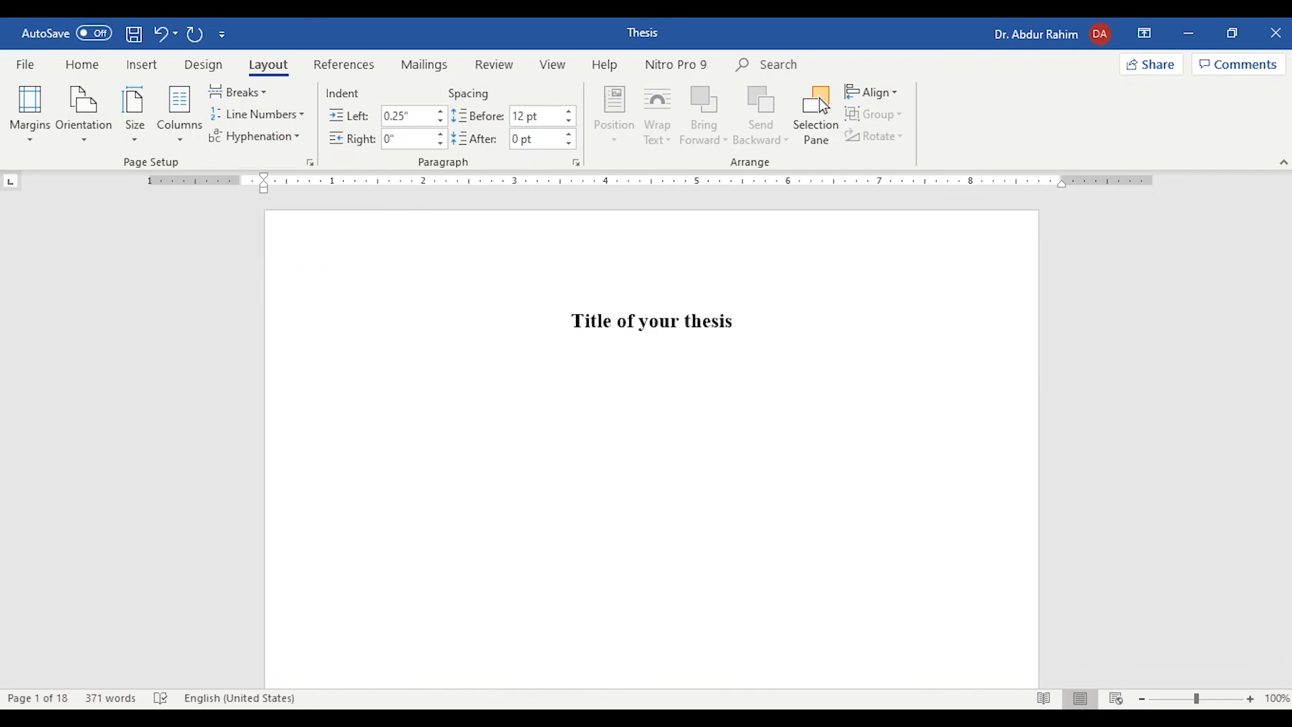